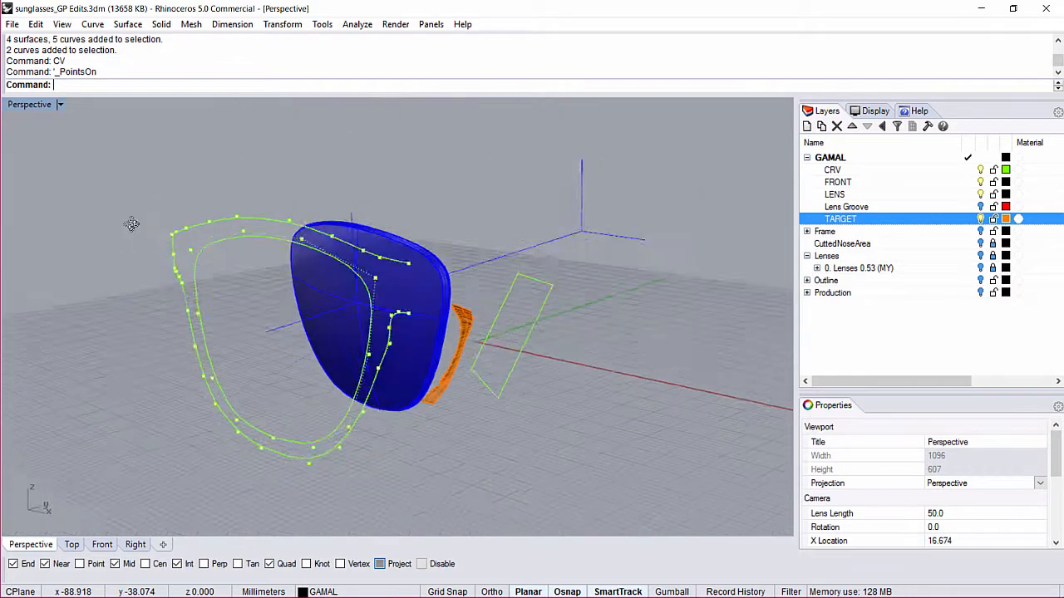
Turn off the curves' control points and show the Frame layer to examine the frame around the nose pad
{"action": "key", "text": "Escape"}
{"action": "scroll", "coordinate": [475, 346], "scroll_direction": "up", "scroll_amount": 2}
{"action": "scroll", "coordinate": [476, 347], "scroll_direction": "up", "scroll_amount": 4}
{"action": "right_click_drag", "start_coordinate": [475, 346], "coordinate": [374, 316]}
{"action": "left_click", "coordinate": [980, 231]}
{"action": "right_click_drag", "start_coordinate": [507, 324], "coordinate": [316, 275]}
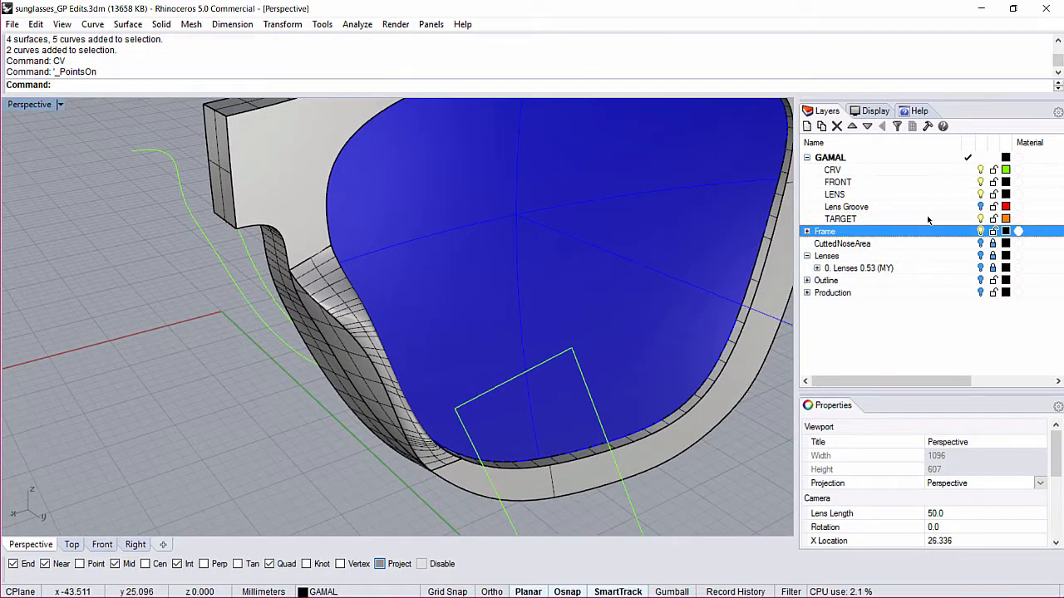
Hide the Frame layer and lock the TARGET layer
{"action": "left_click", "coordinate": [980, 233]}
{"action": "left_click", "coordinate": [993, 220]}
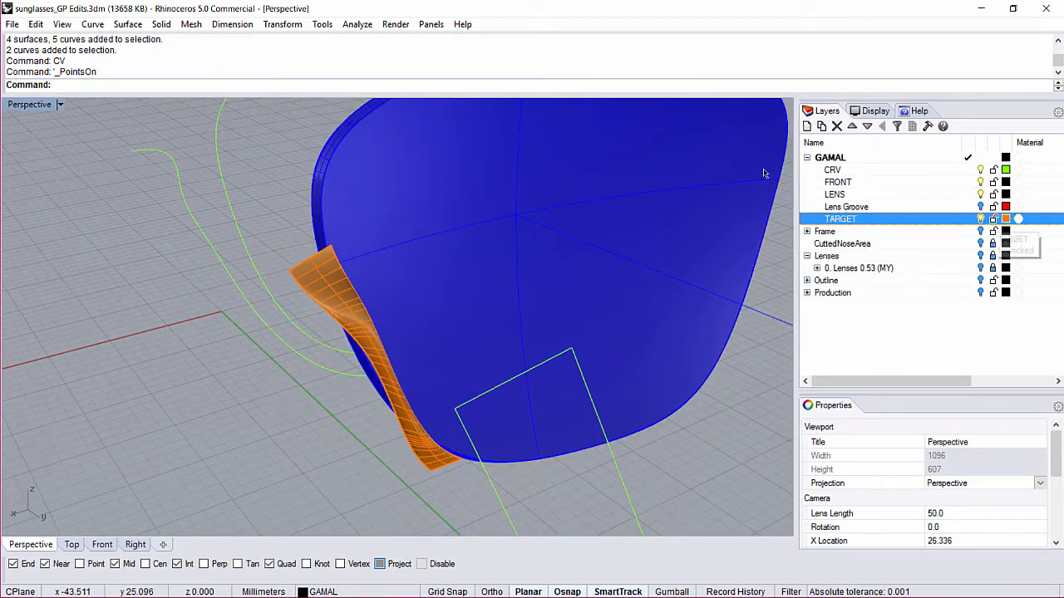
{"action": "right_click_drag", "start_coordinate": [376, 319], "coordinate": [358, 308]}
{"action": "right_click_drag", "start_coordinate": [418, 427], "coordinate": [380, 272]}
{"action": "right_click_drag", "start_coordinate": [418, 456], "coordinate": [648, 332]}
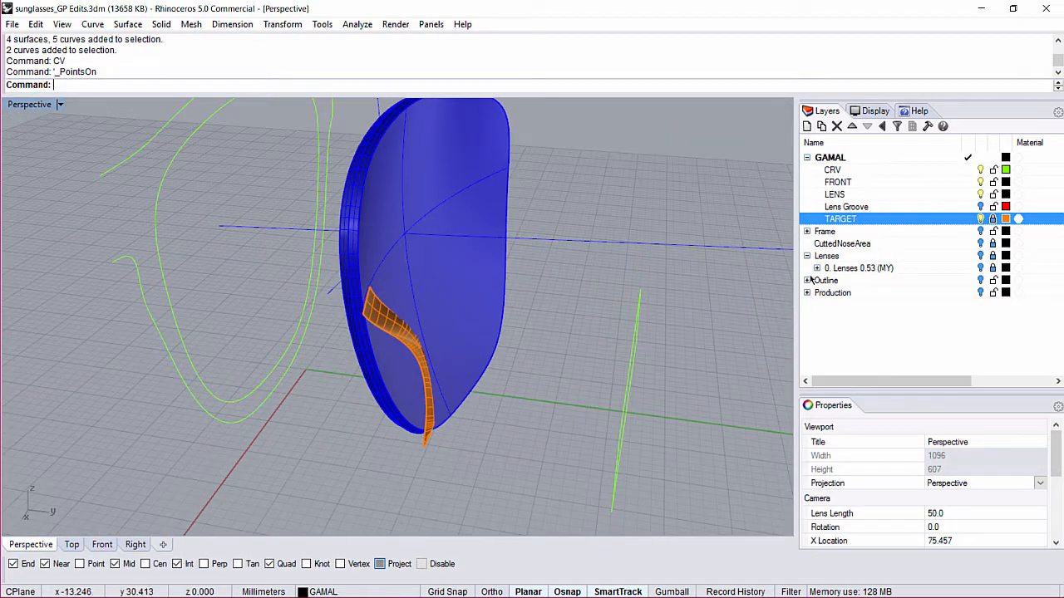
Copy the frame polysurface from the Frame layer to the FRONT layer, leaving the Frame layer hidden
{"action": "left_click", "coordinate": [980, 231]}
{"action": "left_click", "coordinate": [337, 179]}
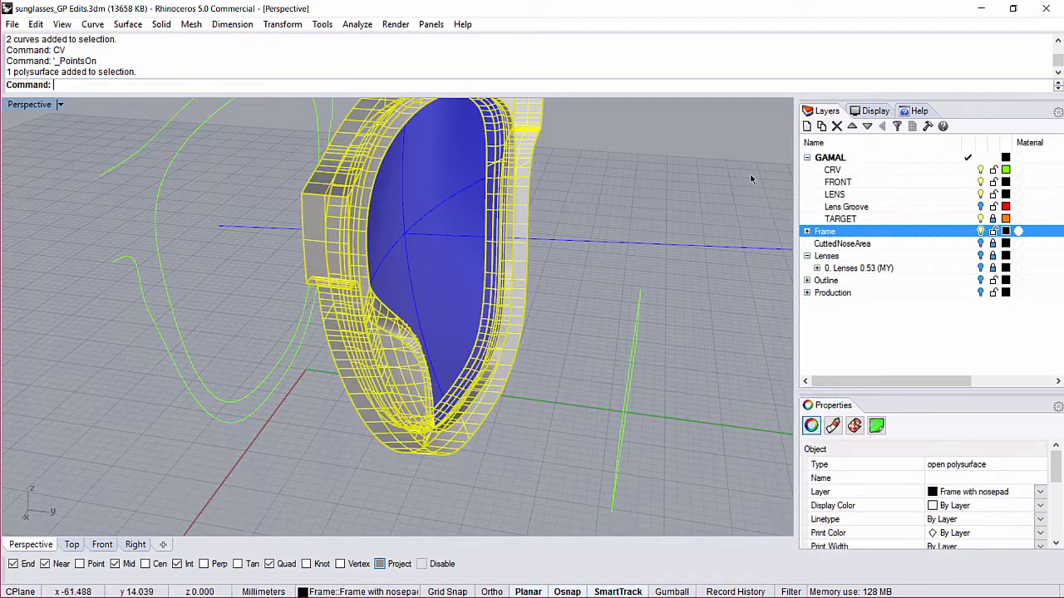
{"action": "right_click", "coordinate": [848, 185]}
{"action": "left_click", "coordinate": [914, 434]}
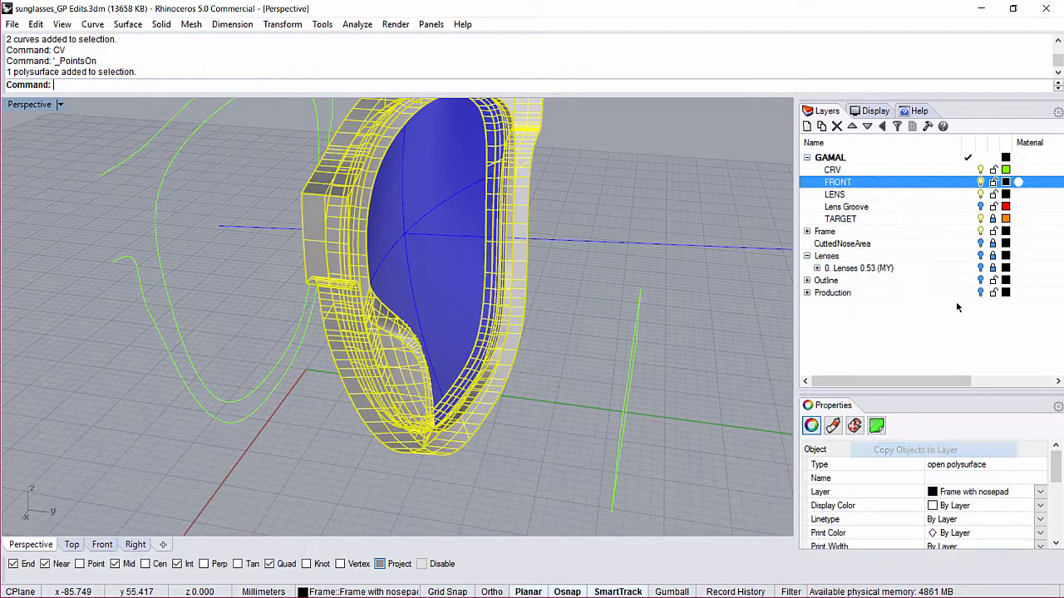
{"action": "left_click", "coordinate": [981, 231]}
{"action": "right_click_drag", "start_coordinate": [283, 287], "coordinate": [391, 320]}
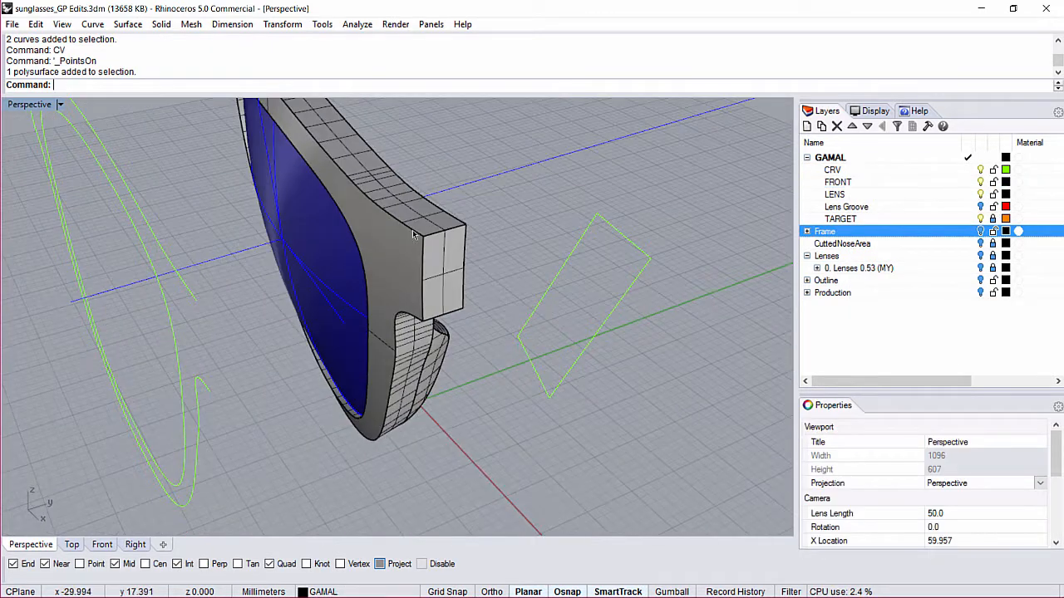
Isolate the copied frame polysurface and explode it into separate surfaces
{"action": "left_click", "coordinate": [317, 181]}
{"action": "type", "text": "HH"}
{"action": "key", "text": "Return"}
{"action": "right_click_drag", "start_coordinate": [336, 235], "coordinate": [328, 172]}
{"action": "left_click", "coordinate": [327, 172]}
{"action": "key", "text": "Return"}
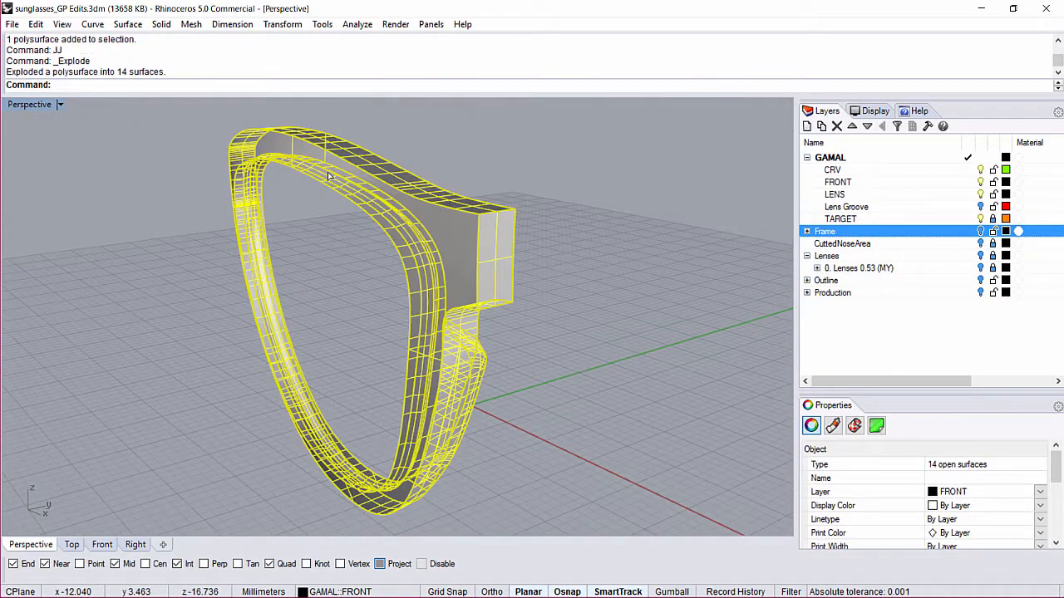
Try to explode the frame's outer side surface together with the end face at the bridge
{"action": "left_click", "coordinate": [354, 131]}
{"action": "right_click_drag", "start_coordinate": [585, 266], "coordinate": [410, 207]}
{"action": "scroll", "coordinate": [410, 205], "scroll_direction": "up", "scroll_amount": 4}
{"action": "left_click", "coordinate": [411, 205]}
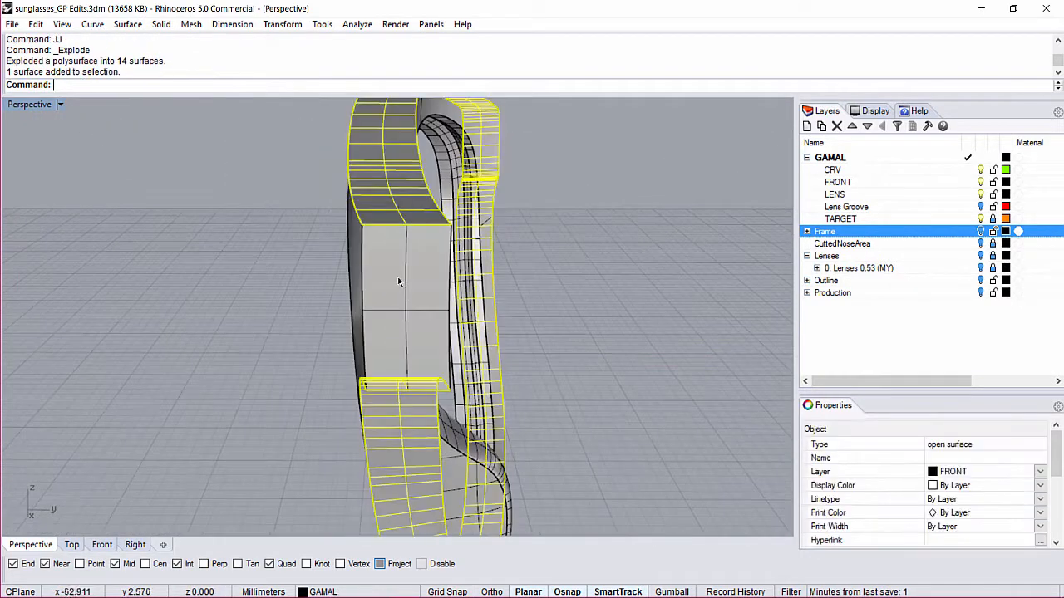
{"action": "left_click", "coordinate": [393, 297], "text": "shift"}
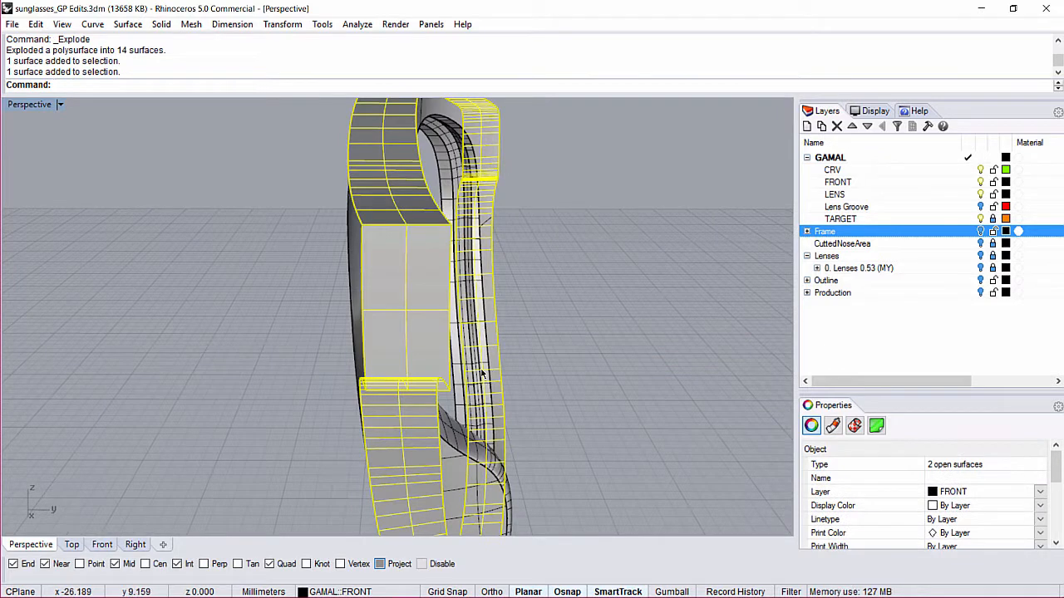
{"action": "type", "text": "JJ"}
{"action": "key", "text": "Return"}
{"action": "right_click_drag", "start_coordinate": [480, 374], "coordinate": [513, 323]}
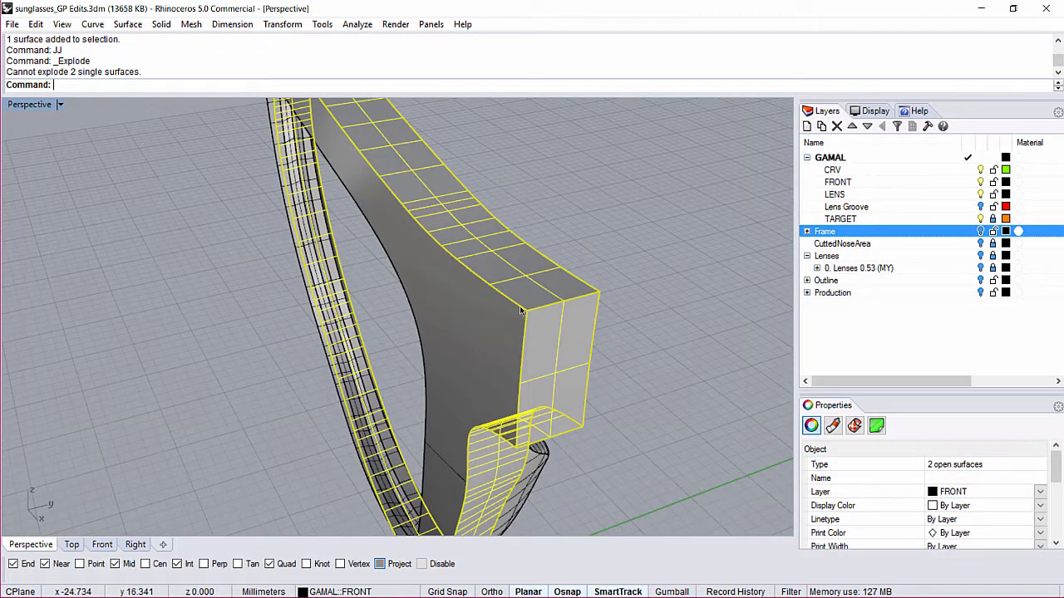
Delete the frame's outer side surface and the end face at the bridge
{"action": "left_click", "coordinate": [484, 177]}
{"action": "left_click", "coordinate": [471, 290]}
{"action": "scroll", "coordinate": [466, 290], "scroll_direction": "down", "scroll_amount": 5}
{"action": "left_click", "coordinate": [497, 279]}
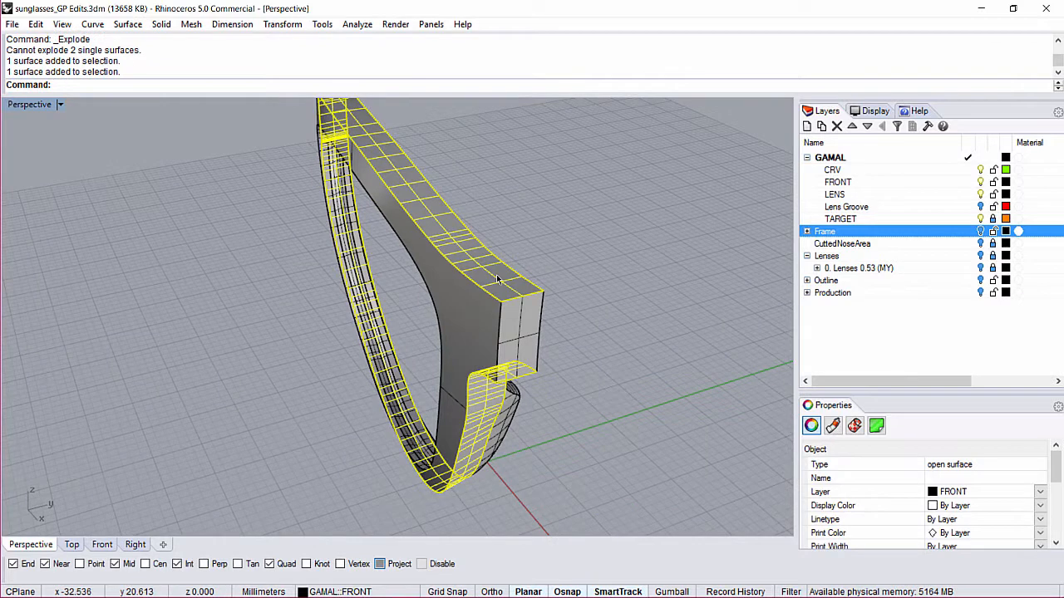
{"action": "key", "text": "Delete"}
{"action": "left_click", "coordinate": [519, 334]}
{"action": "key", "text": "Delete"}
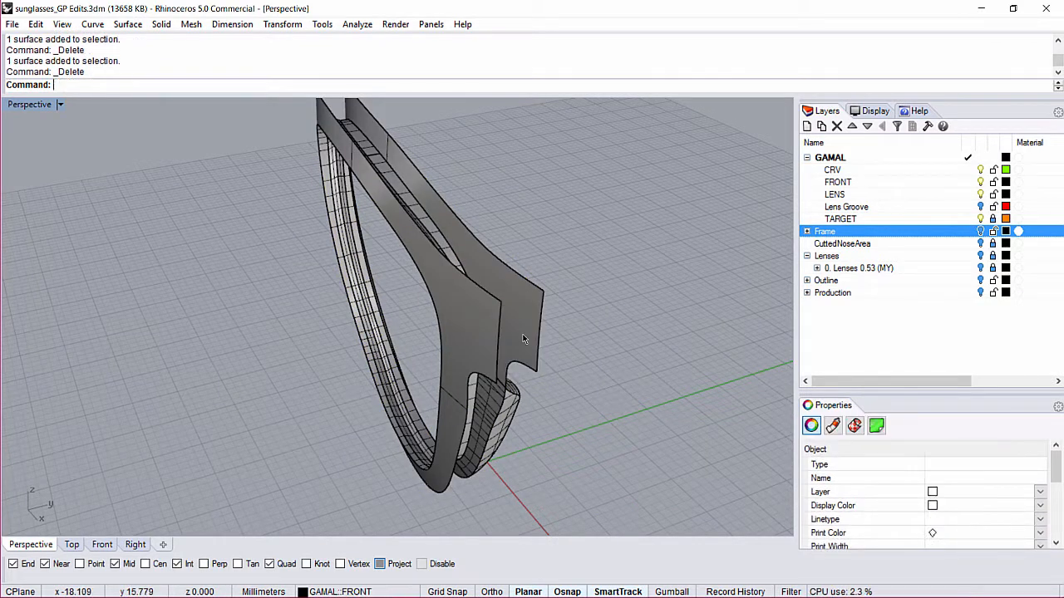
Delete the two inner rim surfaces on either side of the lens groove
{"action": "right_click_drag", "start_coordinate": [524, 312], "coordinate": [400, 278]}
{"action": "left_click", "coordinate": [357, 243]}
{"action": "left_click", "coordinate": [434, 248], "text": "shift"}
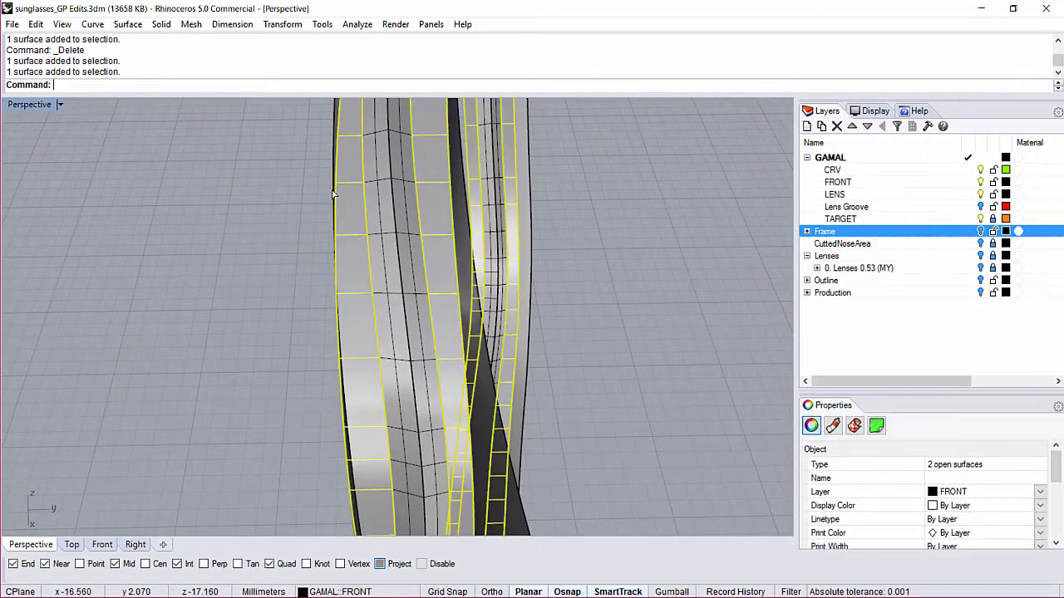
{"action": "key", "text": "Delete"}
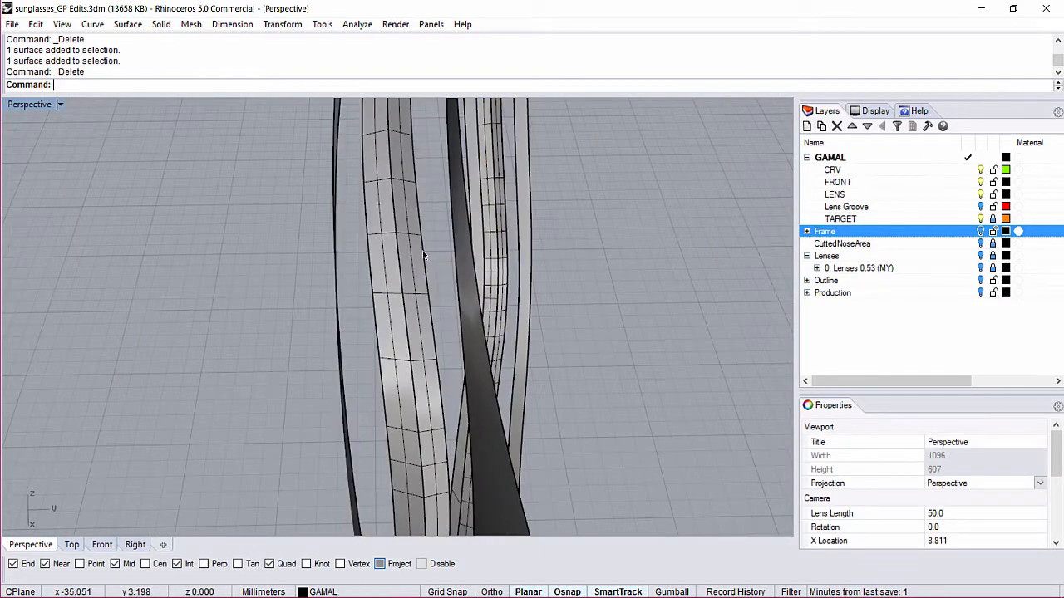
Set the construction plane to world Front and extrude one edge of the lens groove by 5 mm
{"action": "scroll", "coordinate": [422, 250], "scroll_direction": "down", "scroll_amount": 8}
{"action": "right_click_drag", "start_coordinate": [422, 250], "coordinate": [387, 211]}
{"action": "type", "text": "CF"}
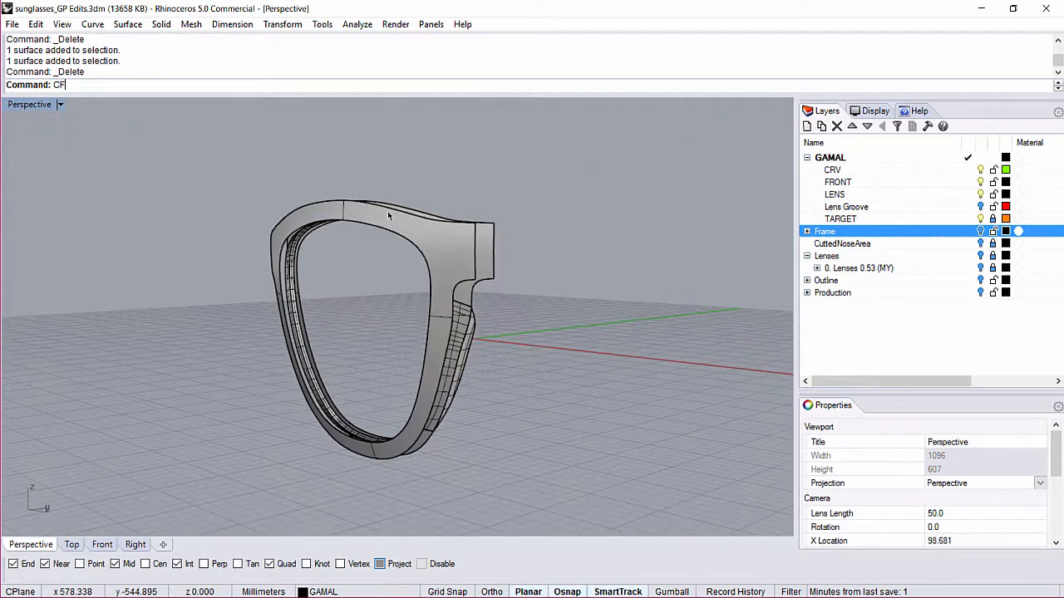
{"action": "key", "text": "Return"}
{"action": "scroll", "coordinate": [326, 246], "scroll_direction": "up", "scroll_amount": 6}
{"action": "type", "text": "XC"}
{"action": "key", "text": "Return"}
{"action": "left_click", "coordinate": [283, 254]}
{"action": "key", "text": "Return"}
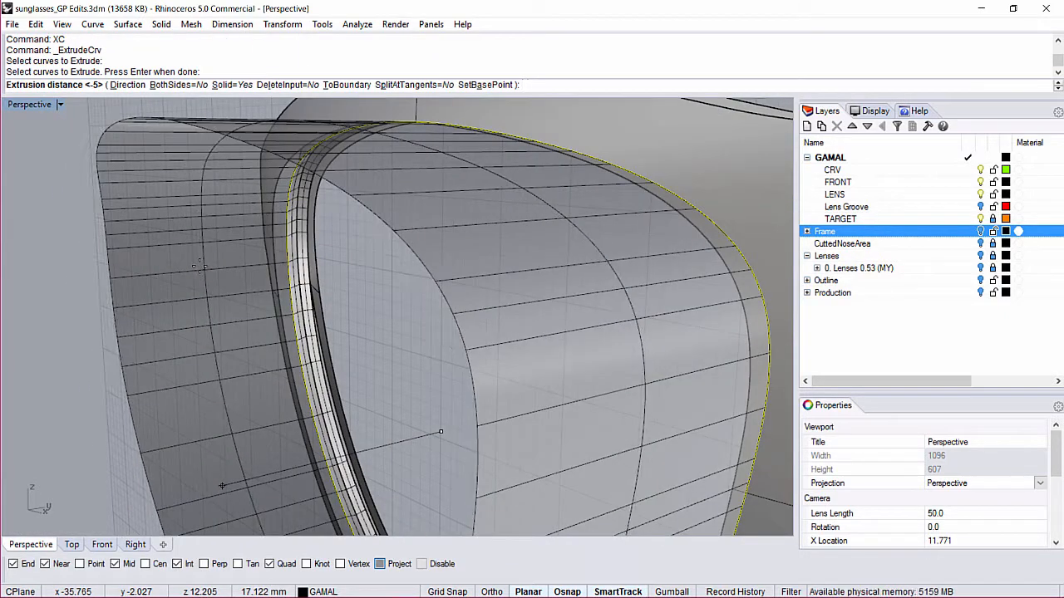
{"action": "key", "text": "Return"}
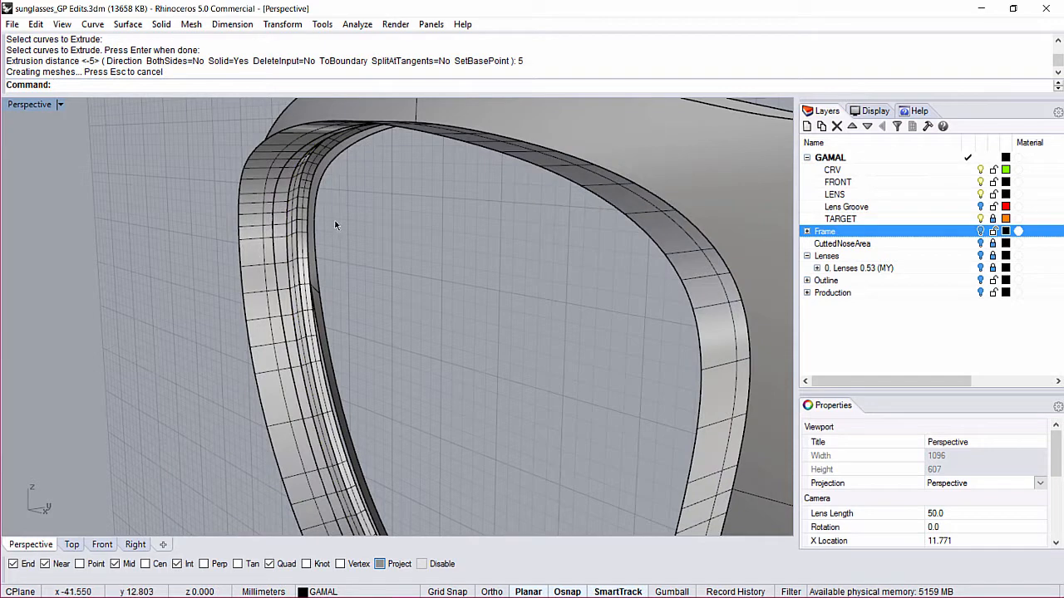
Extrude the opposite edge of the lens groove
{"action": "left_click", "coordinate": [311, 223]}
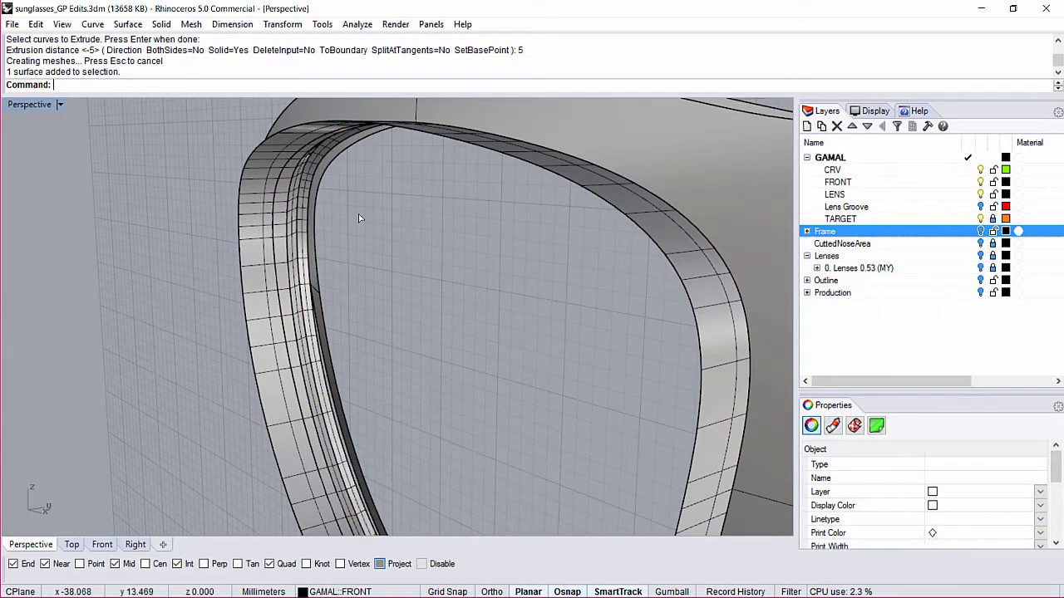
{"action": "type", "text": "XC"}
{"action": "key", "text": "Return"}
{"action": "left_click", "coordinate": [316, 218]}
{"action": "key", "text": "Return"}
Join the groove surfaces and their two extrusions into one polysurface
{"action": "right_click_drag", "start_coordinate": [356, 219], "coordinate": [545, 422]}
{"action": "left_click", "coordinate": [448, 422]}
{"action": "scroll", "coordinate": [278, 178], "scroll_direction": "up", "scroll_amount": 8}
{"action": "right_click_drag", "start_coordinate": [283, 200], "coordinate": [177, 283]}
{"action": "left_click", "coordinate": [124, 299]}
{"action": "left_click", "coordinate": [116, 306], "text": "shift"}
{"action": "left_click", "coordinate": [99, 320], "text": "shift"}
{"action": "left_click", "coordinate": [85, 334], "text": "shift"}
{"action": "key", "text": "ctrl+j"}
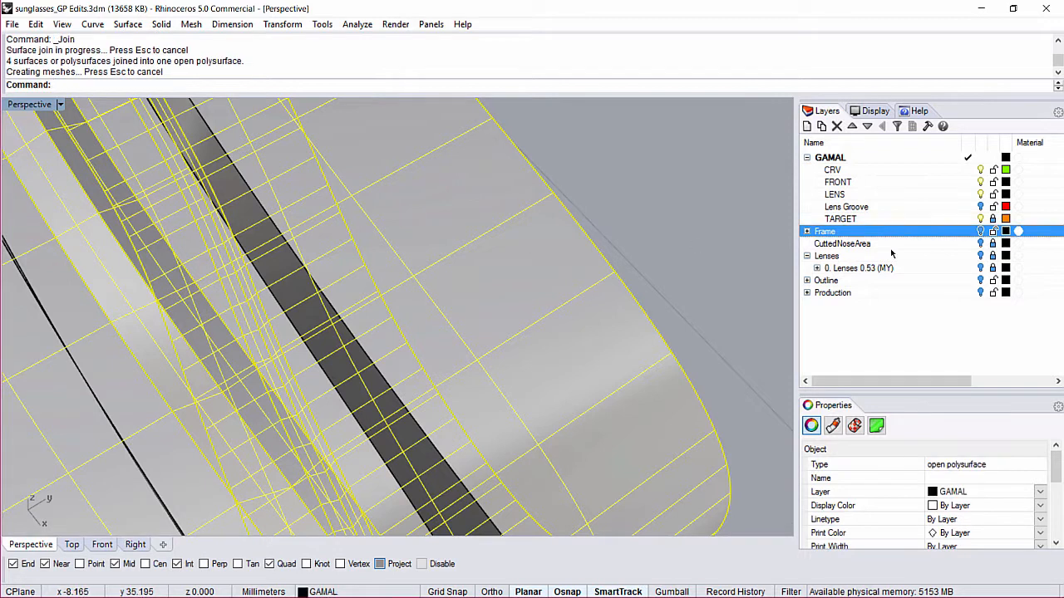
Move the joined groove polysurface to the Lens Groove layer and keep that layer hidden
{"action": "right_click", "coordinate": [842, 206]}
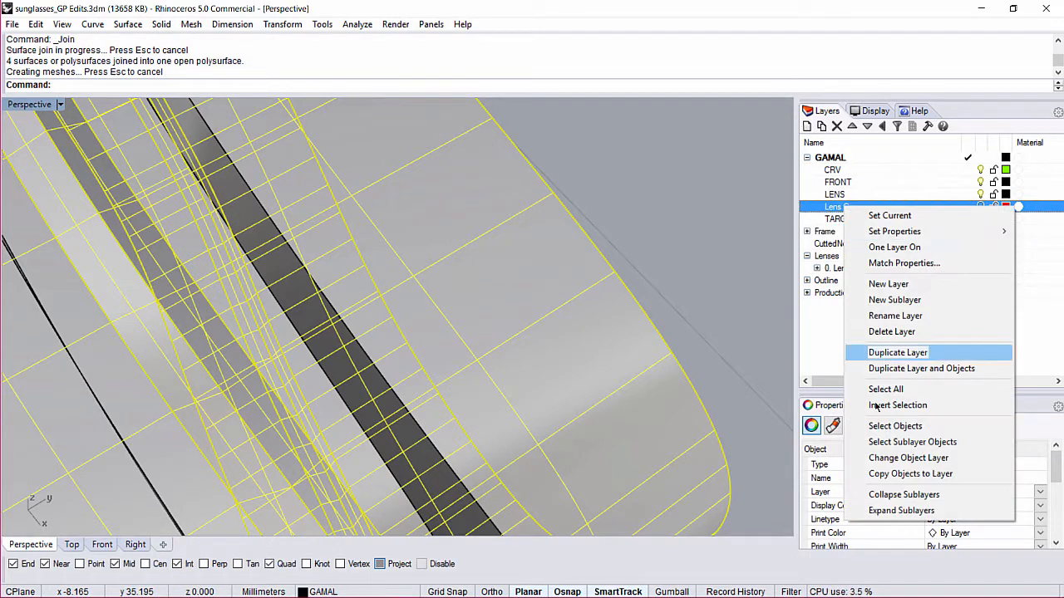
{"action": "left_click", "coordinate": [914, 457]}
{"action": "left_click", "coordinate": [981, 206]}
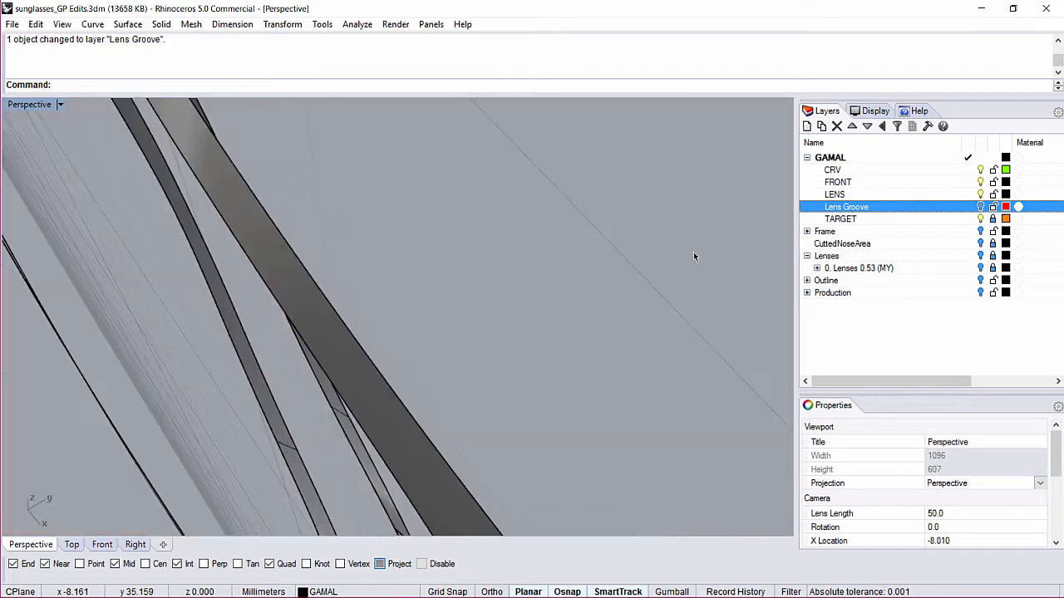
Delete the four remaining nose pad surfaces between the frame's front and back faces
{"action": "scroll", "coordinate": [693, 251], "scroll_direction": "down", "scroll_amount": 8}
{"action": "right_click_drag", "start_coordinate": [506, 323], "coordinate": [516, 365]}
{"action": "scroll", "coordinate": [517, 365], "scroll_direction": "up", "scroll_amount": 4}
{"action": "left_click", "coordinate": [486, 364]}
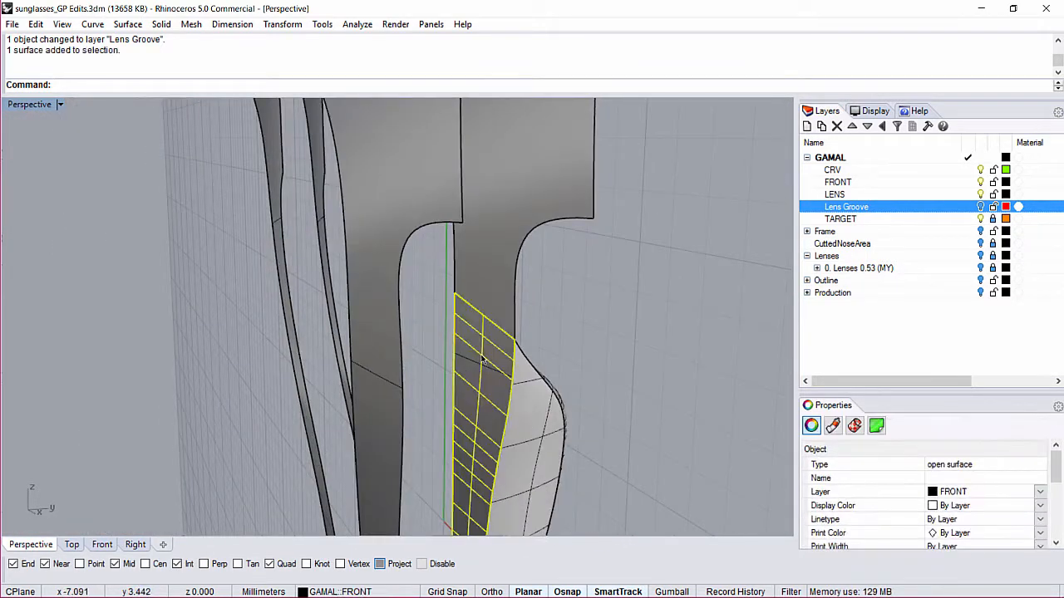
{"action": "key", "text": "Delete"}
{"action": "right_click_drag", "start_coordinate": [527, 379], "coordinate": [407, 383]}
{"action": "left_click", "coordinate": [399, 390]}
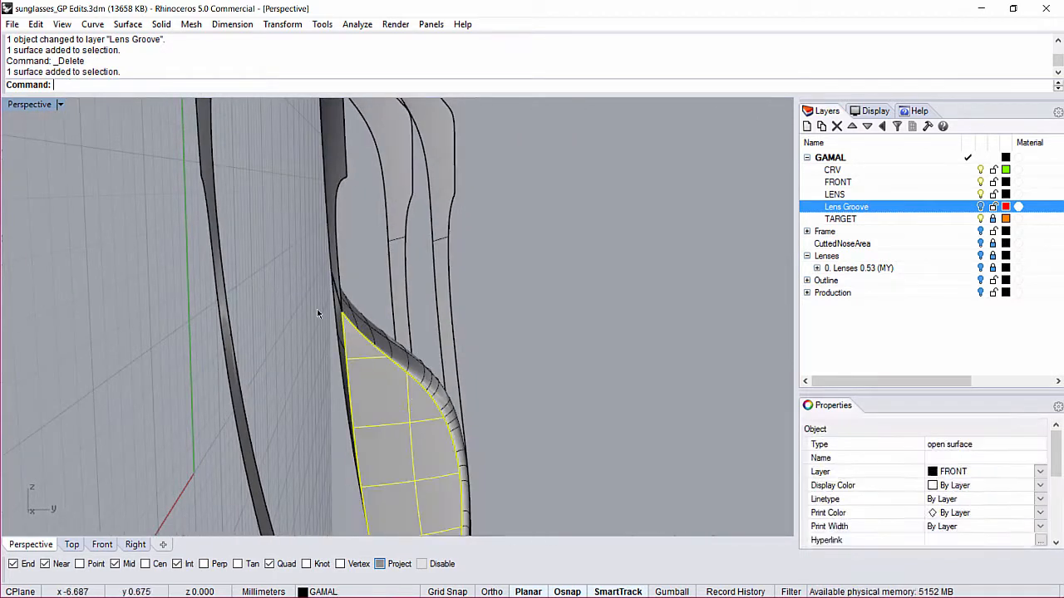
{"action": "key", "text": "Delete"}
{"action": "left_click", "coordinate": [416, 409]}
{"action": "key", "text": "Delete"}
{"action": "right_click_drag", "start_coordinate": [410, 406], "coordinate": [213, 429]}
{"action": "left_click", "coordinate": [154, 446]}
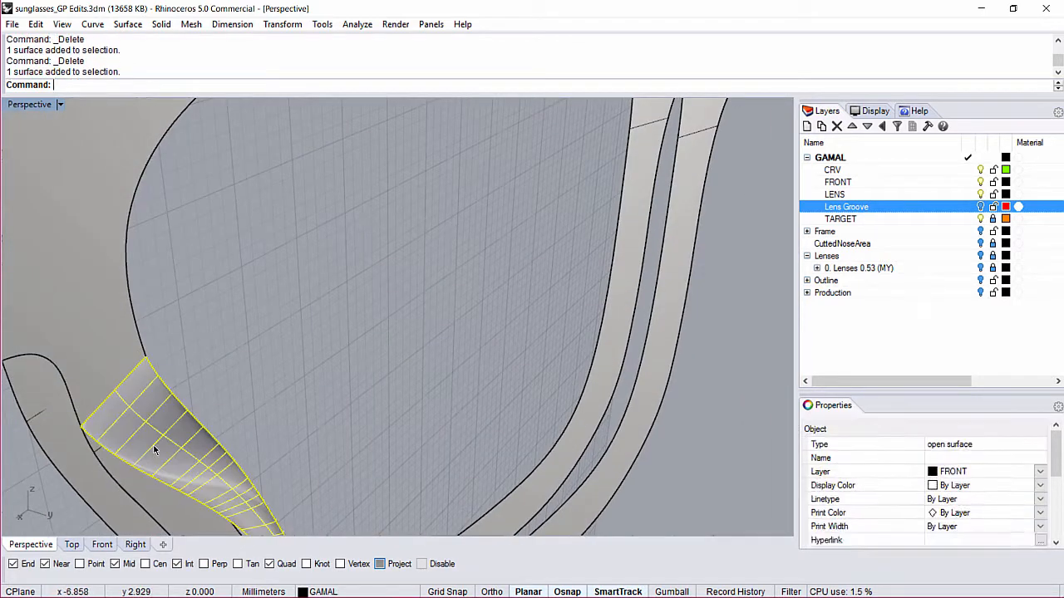
{"action": "key", "text": "Delete"}
Untrim the lens opening in both the front and back faces of the frame
{"action": "scroll", "coordinate": [357, 372], "scroll_direction": "down", "scroll_amount": 8}
{"action": "right_click_drag", "start_coordinate": [235, 297], "coordinate": [294, 194]}
{"action": "type", "text": "u"}
{"action": "key", "text": "Return"}
{"action": "left_click", "coordinate": [366, 208]}
{"action": "left_click", "coordinate": [389, 220]}
{"action": "scroll", "coordinate": [371, 215], "scroll_direction": "up", "scroll_amount": 4}
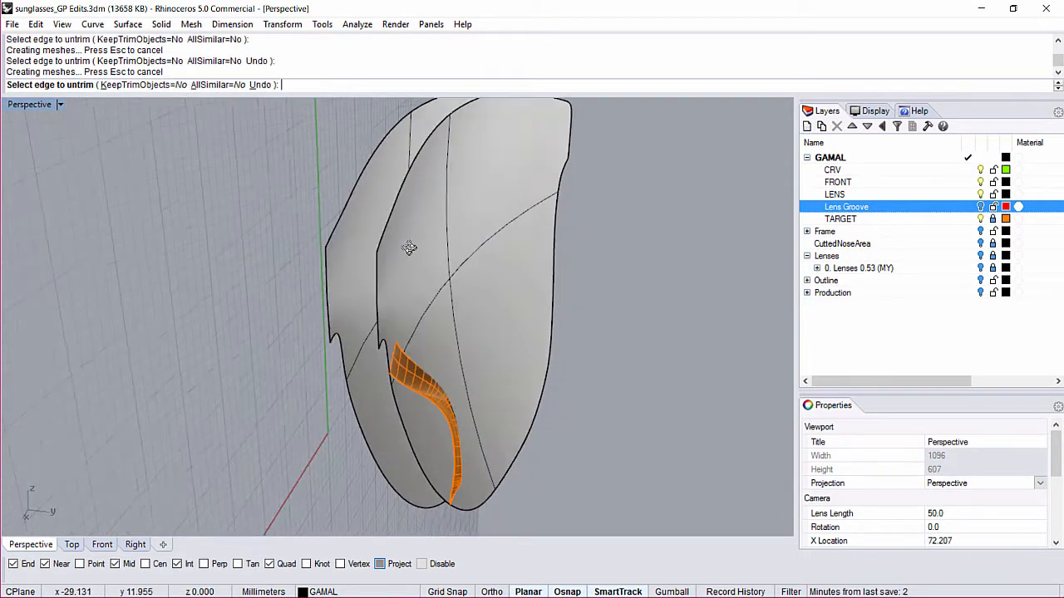
Untrim the outer outline of both frame faces to restore their full spheres
{"action": "left_click", "coordinate": [366, 218]}
{"action": "scroll", "coordinate": [332, 250], "scroll_direction": "down", "scroll_amount": 8}
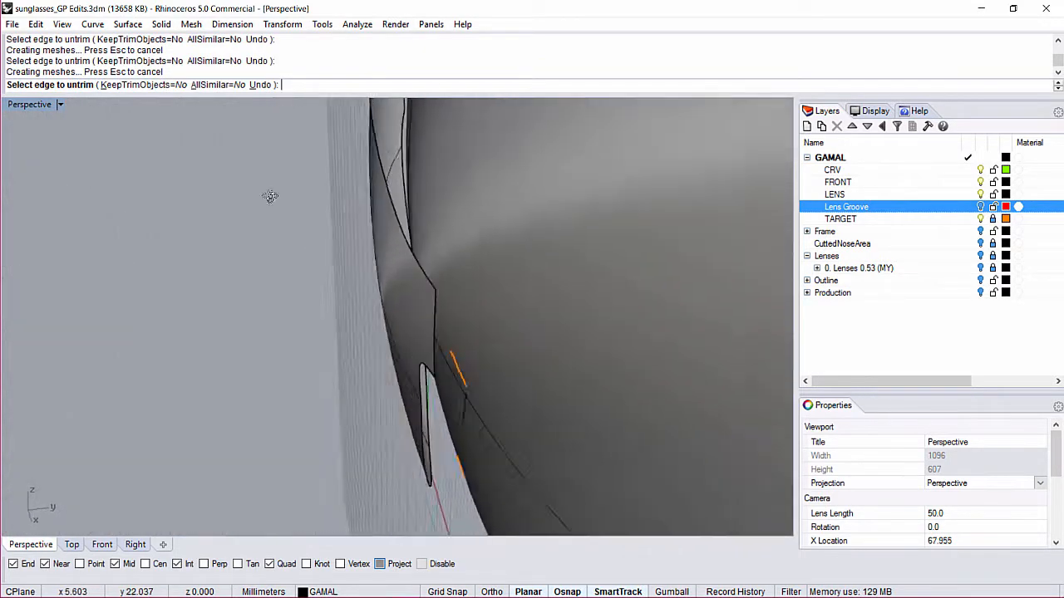
{"action": "right_click_drag", "start_coordinate": [460, 237], "coordinate": [324, 310], "text": "shift"}
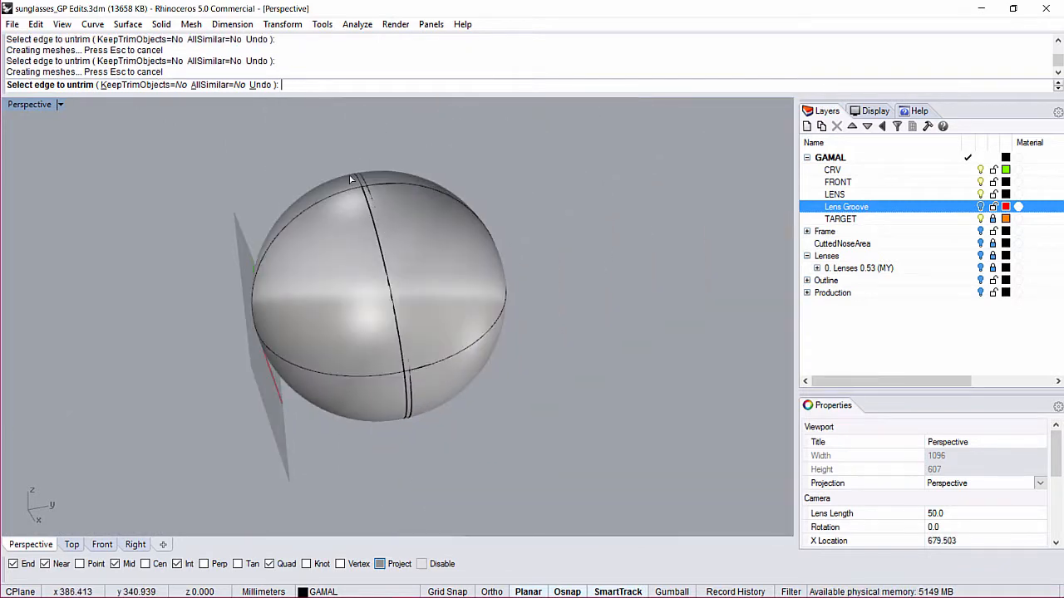
{"action": "scroll", "coordinate": [387, 173], "scroll_direction": "up", "scroll_amount": 10}
{"action": "scroll", "coordinate": [612, 253], "scroll_direction": "down", "scroll_amount": 6}
{"action": "right_click", "coordinate": [612, 253]}
Delete one of the two overlapping spheres
{"action": "left_click", "coordinate": [586, 256]}
{"action": "right_click_drag", "start_coordinate": [586, 256], "coordinate": [494, 299]}
{"action": "key", "text": "Delete"}
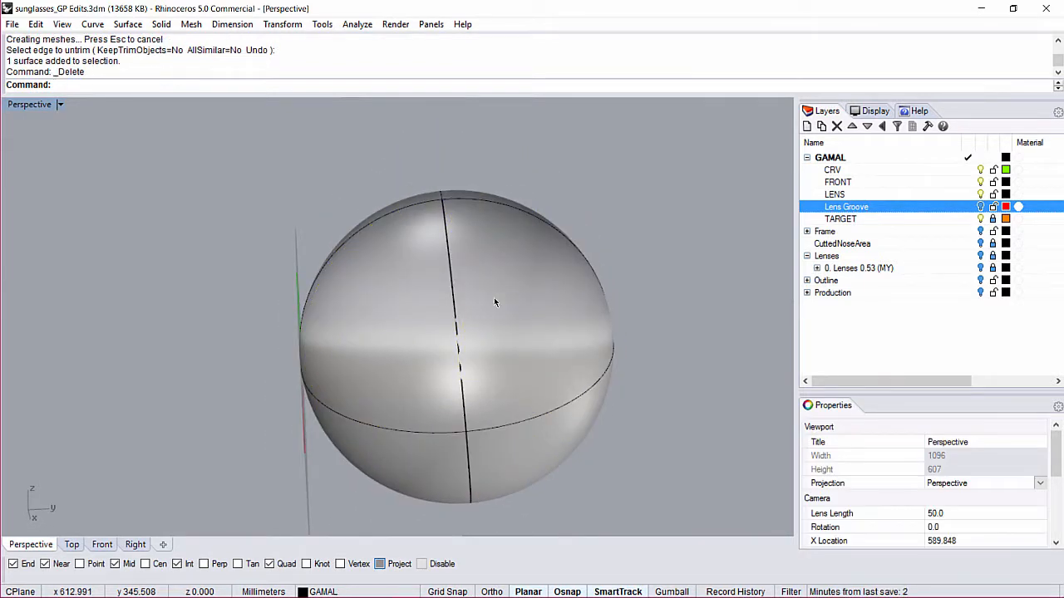
Set the construction plane to world Top
{"action": "type", "text": "CT"}
{"action": "key", "text": "Return"}
{"action": "right_click_drag", "start_coordinate": [266, 304], "coordinate": [319, 215]}
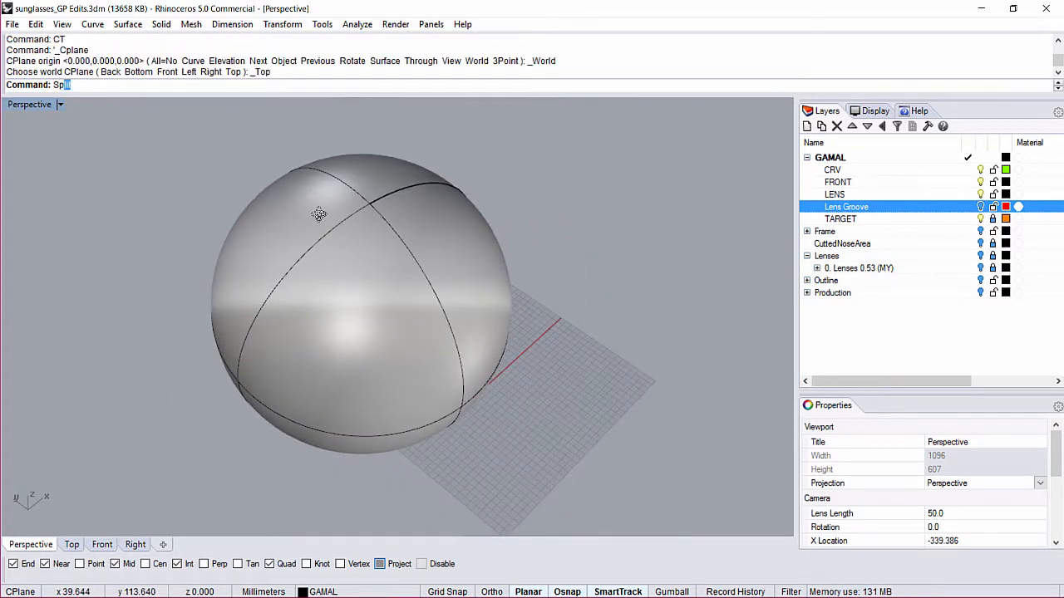
Split the remaining sphere into two halves along a V-direction isocurve with Shrink set to Yes, and select one half
{"action": "type", "text": "Split"}
{"action": "key", "text": "Return"}
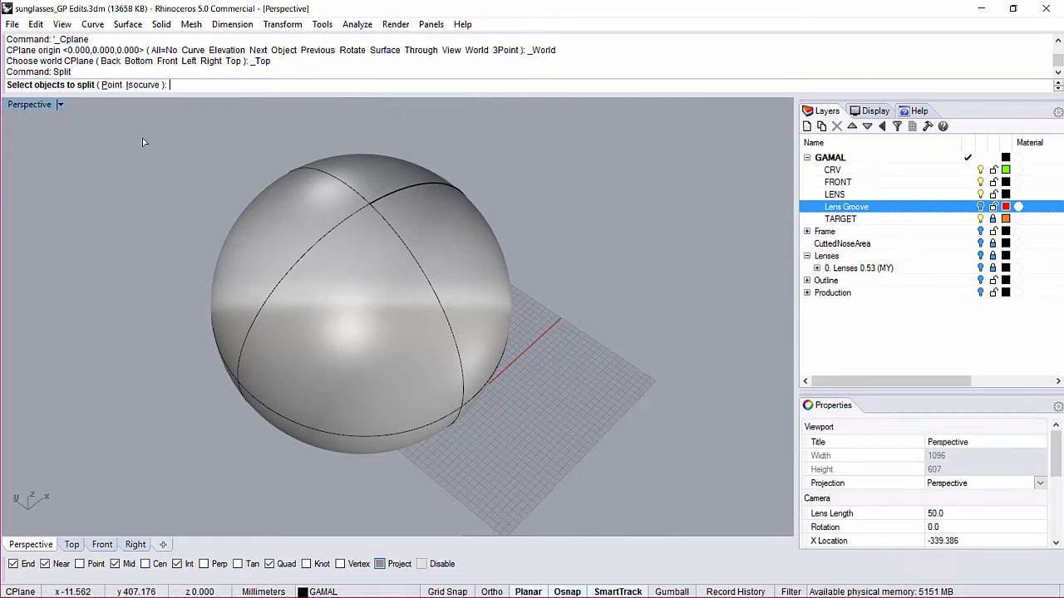
{"action": "left_click", "coordinate": [138, 86]}
{"action": "right_click_drag", "start_coordinate": [321, 311], "coordinate": [403, 260]}
{"action": "left_click", "coordinate": [126, 86]}
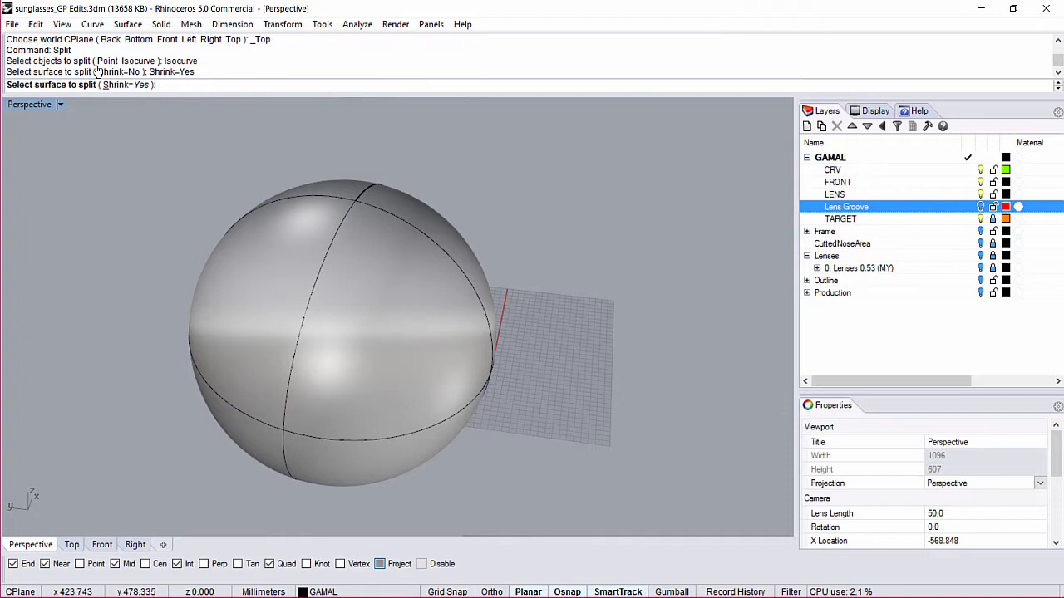
{"action": "left_click", "coordinate": [357, 390]}
{"action": "right_click_drag", "start_coordinate": [285, 438], "coordinate": [188, 386]}
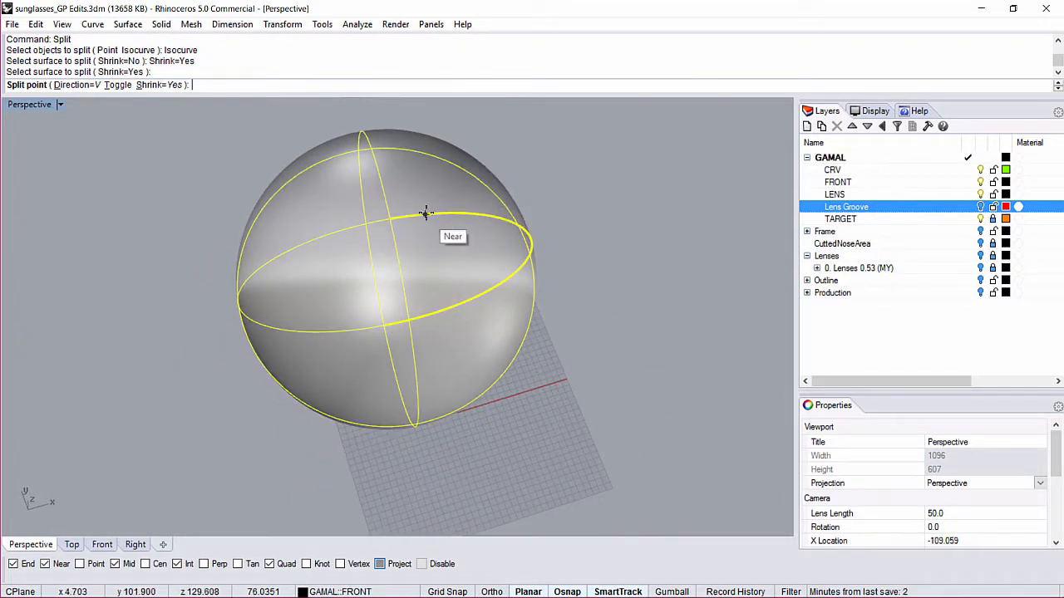
{"action": "right_click_drag", "start_coordinate": [487, 261], "coordinate": [351, 301]}
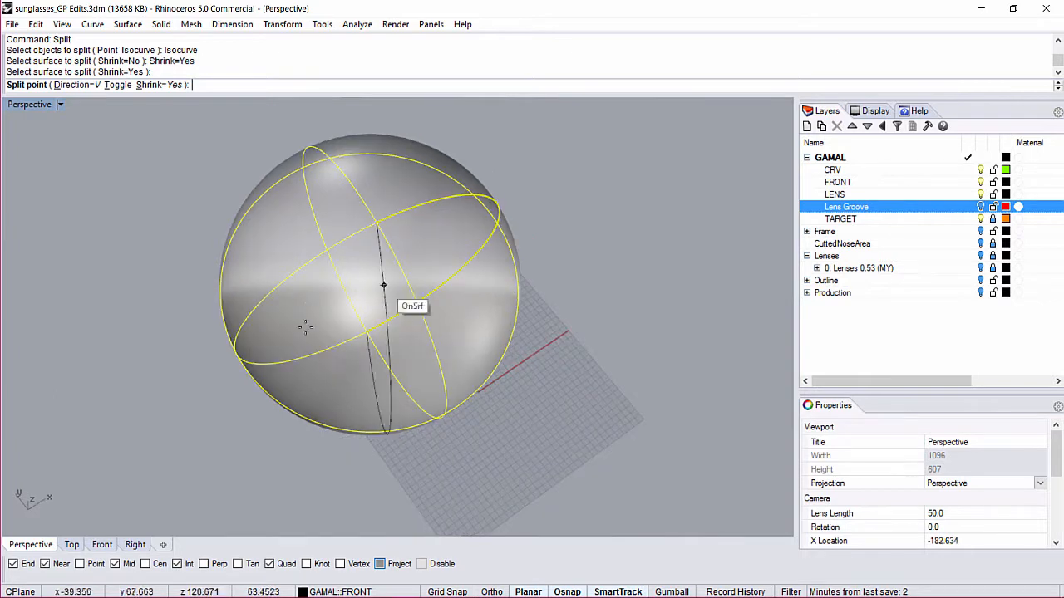
{"action": "right_click_drag", "start_coordinate": [254, 360], "coordinate": [316, 423]}
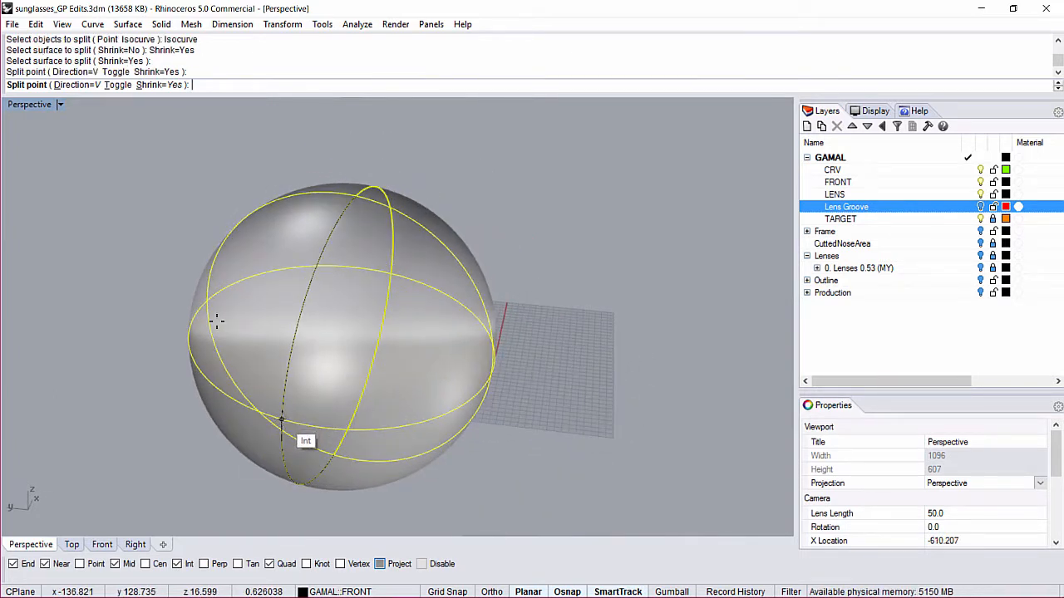
{"action": "left_click", "coordinate": [325, 349]}
{"action": "left_click", "coordinate": [220, 225]}
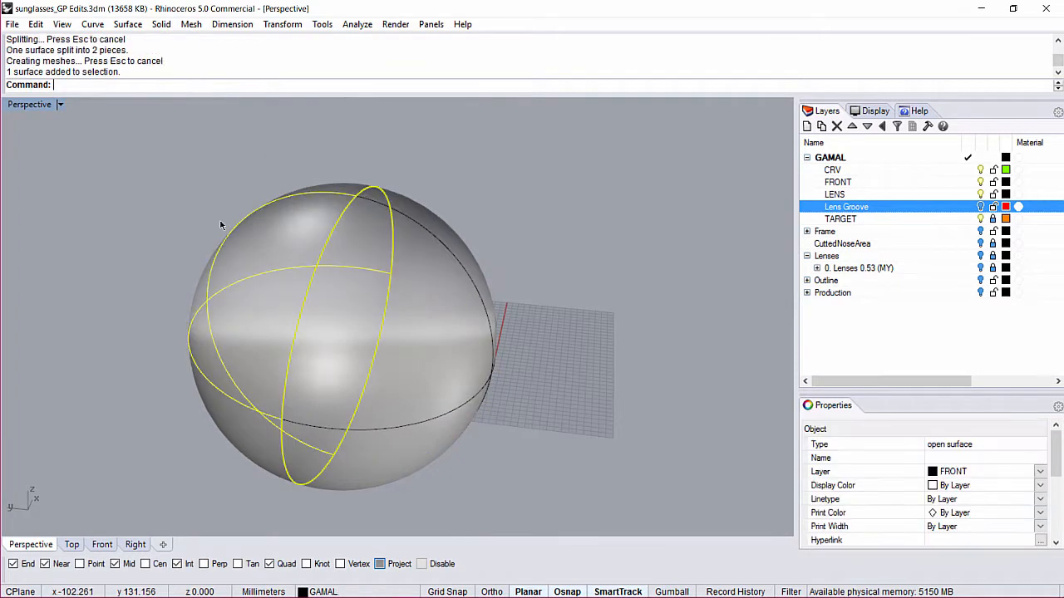
Delete the selected half of the split sphere
{"action": "key", "text": "Delete"}
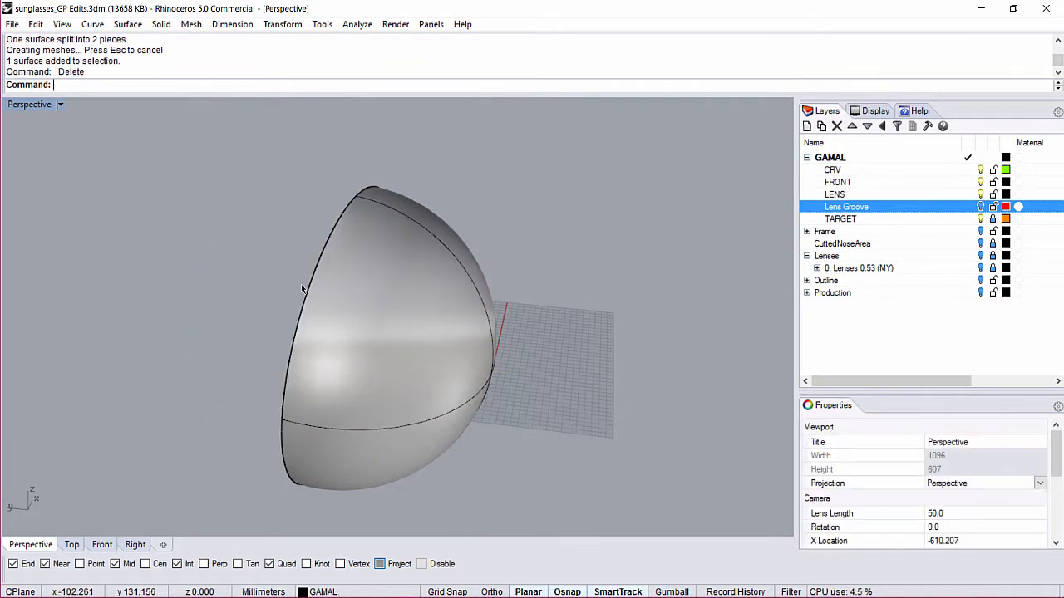
{"action": "right_click_drag", "start_coordinate": [403, 250], "coordinate": [342, 290]}
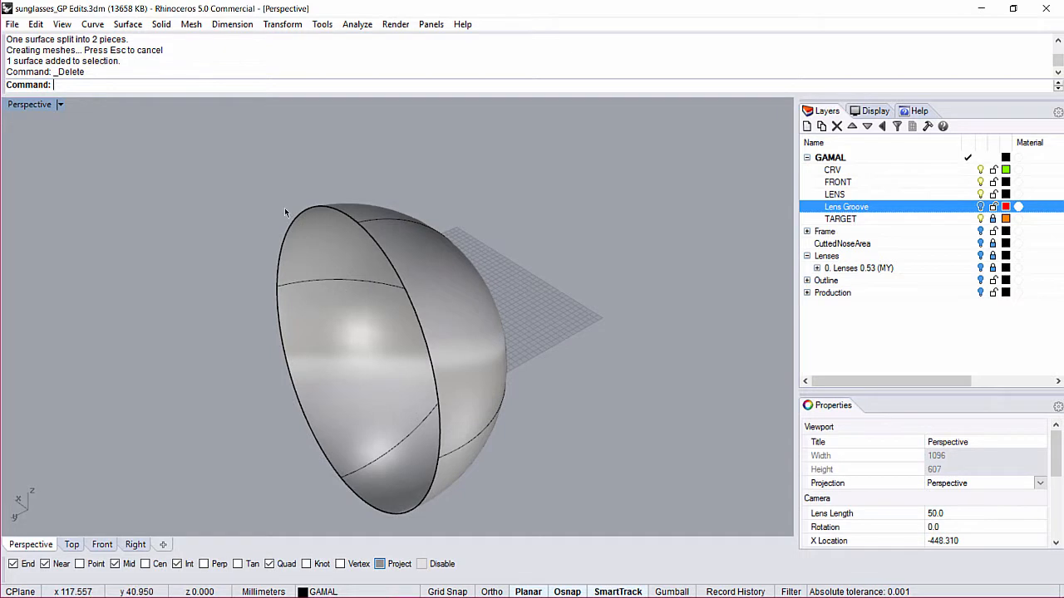
{"action": "right_click_drag", "start_coordinate": [474, 264], "coordinate": [93, 196]}
{"action": "right_click_drag", "start_coordinate": [421, 290], "coordinate": [315, 245]}
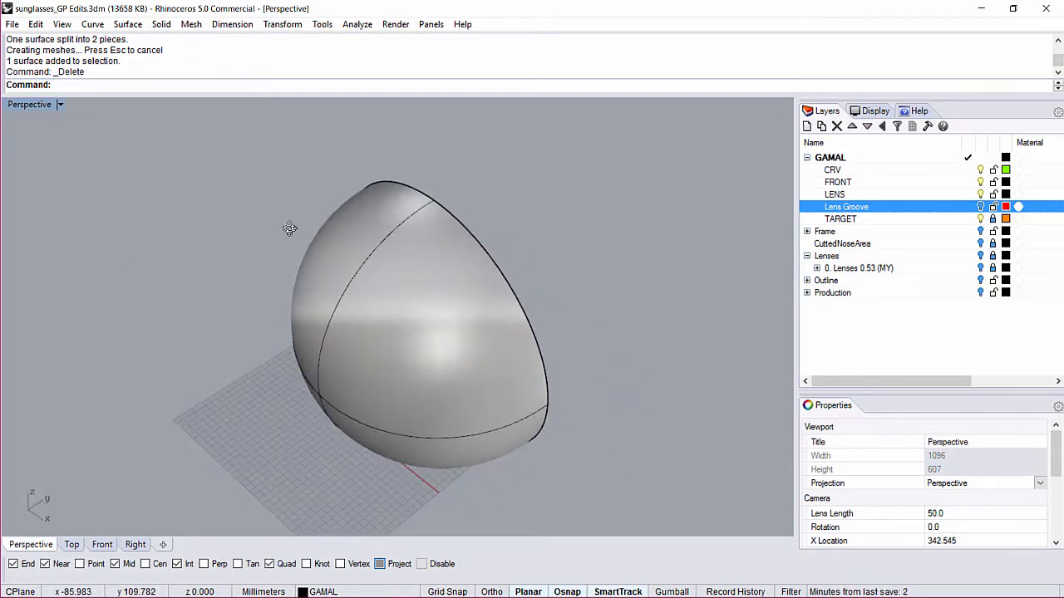
Offset the remaining hemisphere surface 4 mm toward its inside with sharp corners, Solid set to No, and tolerance 0.001
{"action": "left_click", "coordinate": [290, 232]}
{"action": "type", "text": "OO"}
{"action": "key", "text": "Return"}
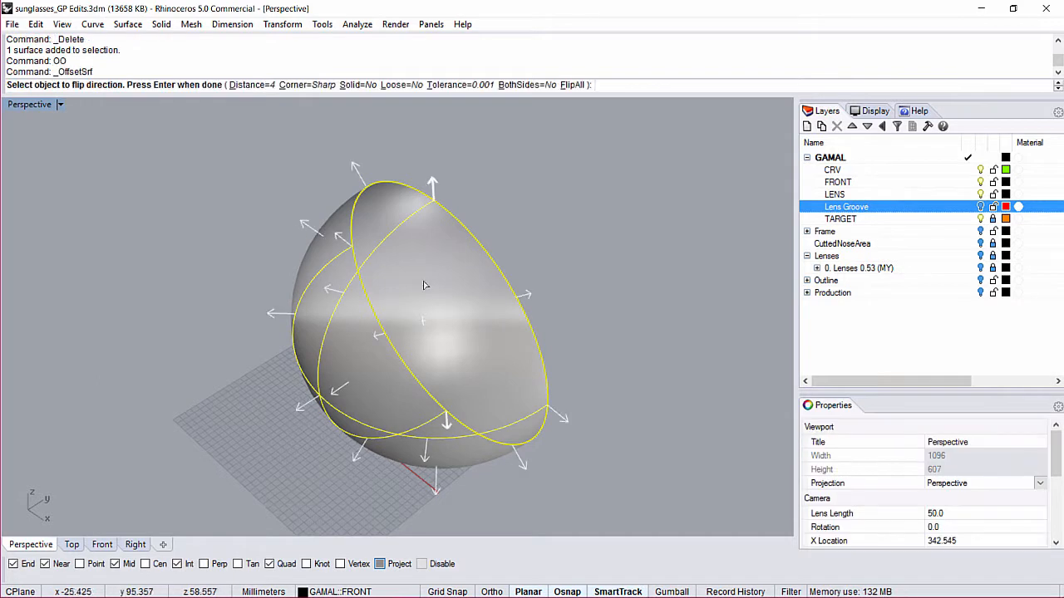
{"action": "key", "text": "Return"}
{"action": "key", "text": "Return"}
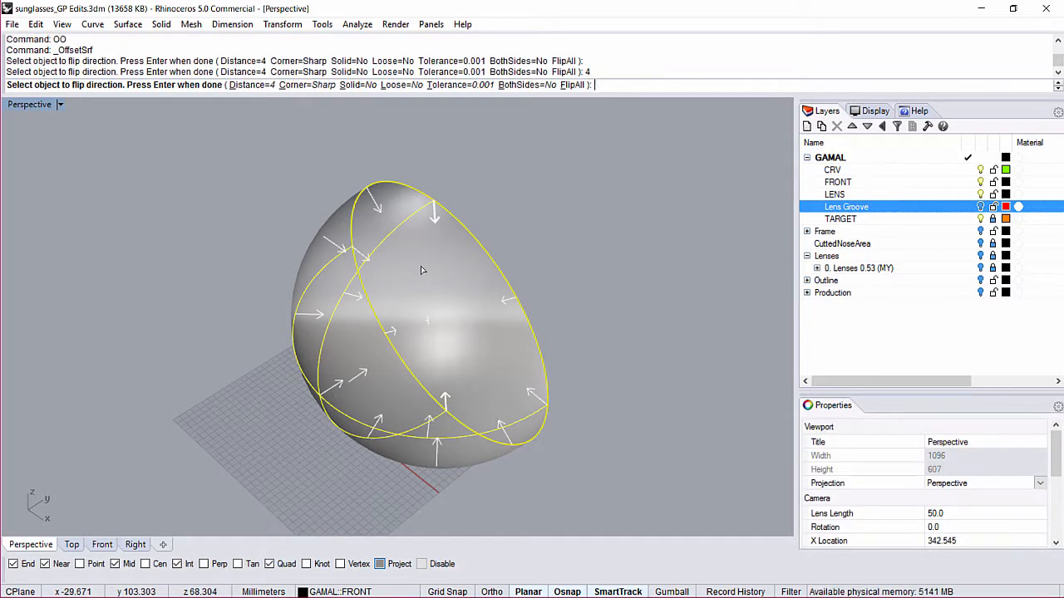
{"action": "left_click", "coordinate": [584, 236]}
{"action": "right_click_drag", "start_coordinate": [548, 241], "coordinate": [419, 280]}
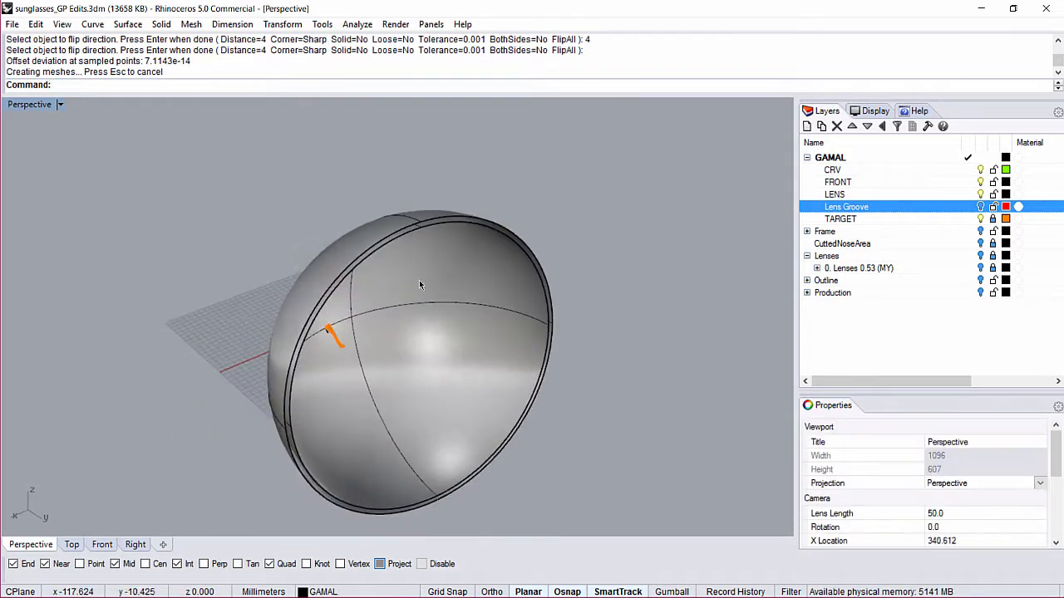
Turn on the Frame layer and compare the original frame with the two offset hemispheres
{"action": "scroll", "coordinate": [731, 251], "scroll_direction": "up", "scroll_amount": 5}
{"action": "left_click", "coordinate": [982, 231]}
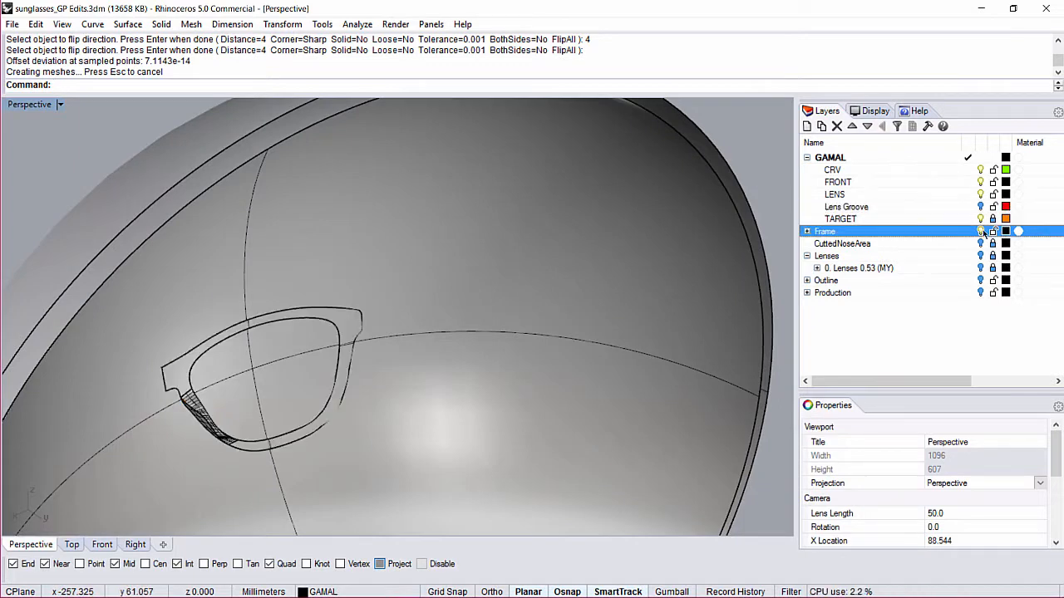
{"action": "scroll", "coordinate": [424, 343], "scroll_direction": "up", "scroll_amount": 5}
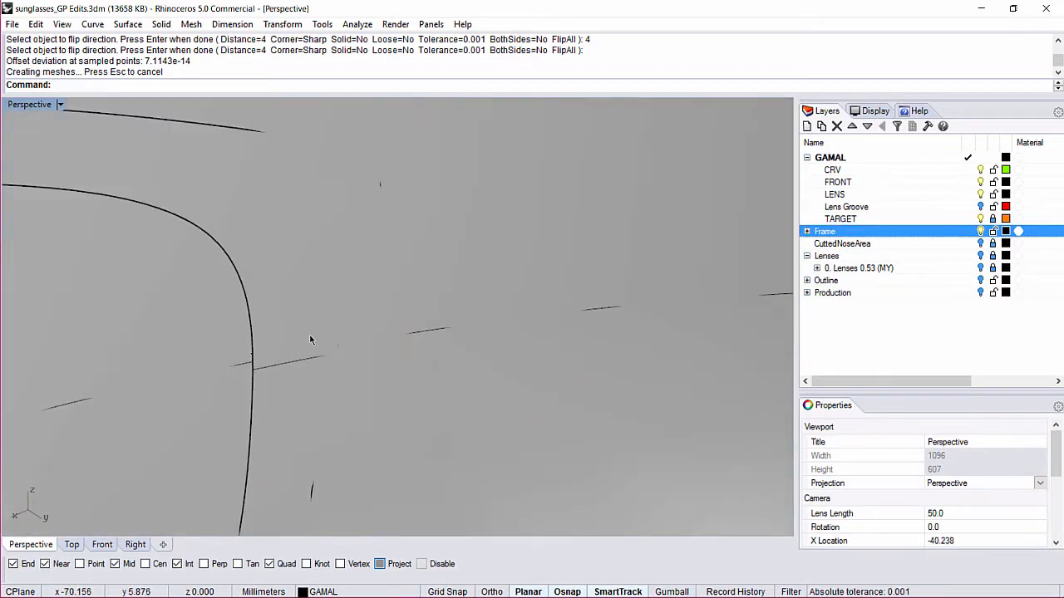
{"action": "scroll", "coordinate": [310, 337], "scroll_direction": "down", "scroll_amount": 8}
{"action": "right_click_drag", "start_coordinate": [310, 332], "coordinate": [275, 328]}
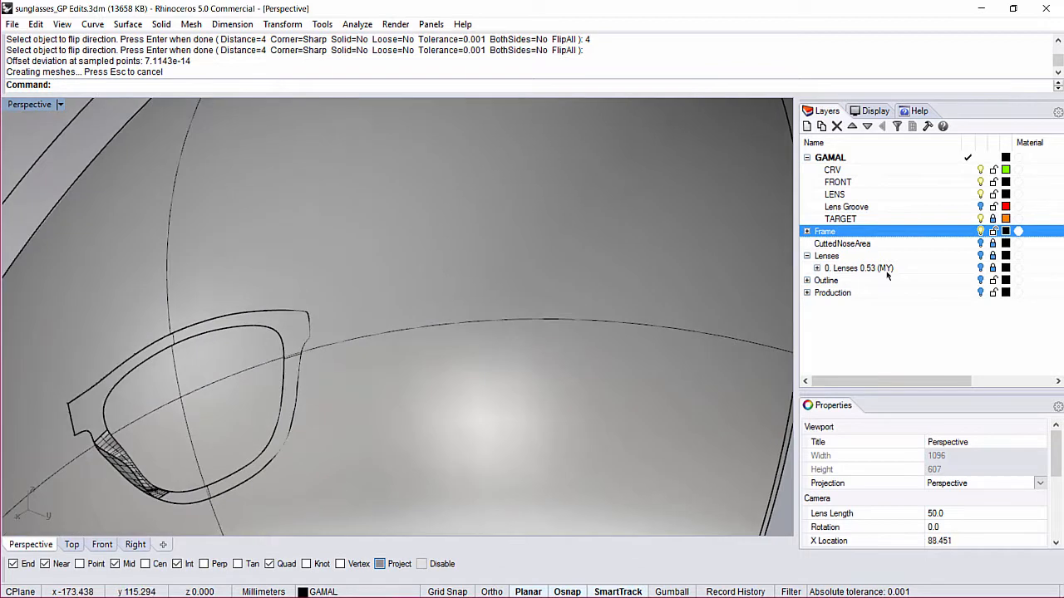
Show all hidden objects and save the file
{"action": "scroll", "coordinate": [458, 287], "scroll_direction": "down", "scroll_amount": 7}
{"action": "right_click_drag", "start_coordinate": [211, 316], "coordinate": [471, 274]}
{"action": "type", "text": "S"}
{"action": "key", "text": "Return"}
{"action": "right_click_drag", "start_coordinate": [511, 333], "coordinate": [406, 345]}
{"action": "scroll", "coordinate": [324, 375], "scroll_direction": "up", "scroll_amount": 5}
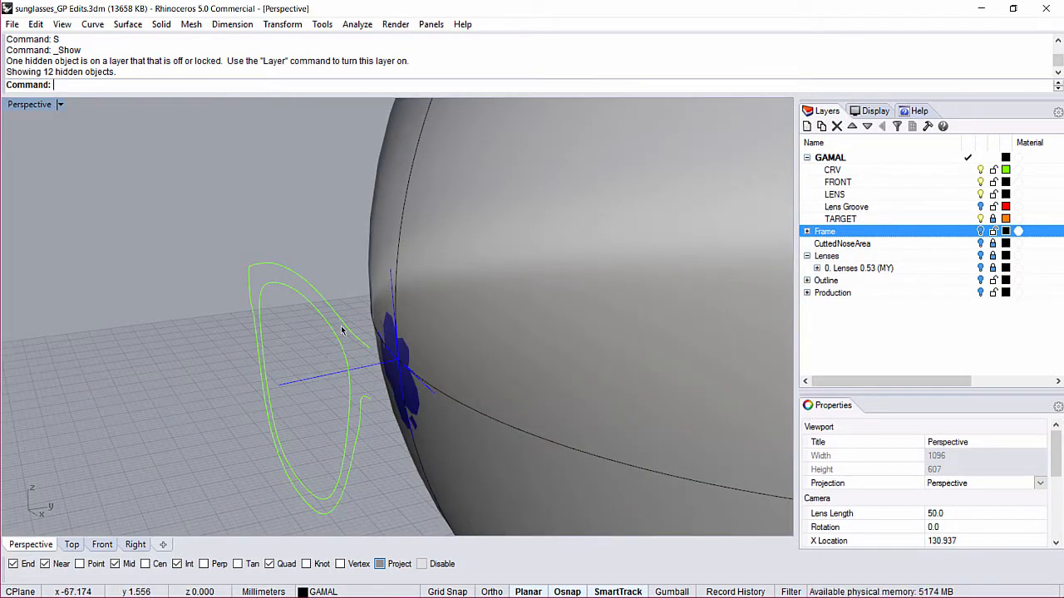
{"action": "key", "text": "ctrl+s"}
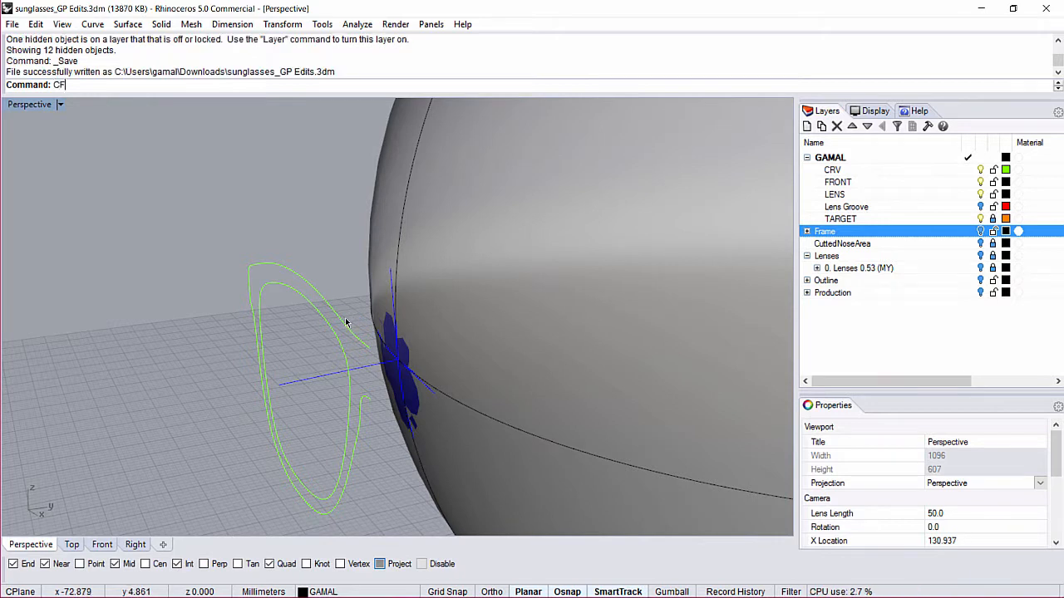
Set the construction plane to world Front and project the outer outline curve onto both hemispheres with Loose set to Yes
{"action": "type", "text": "CF"}
{"action": "key", "text": "Return"}
{"action": "left_click", "coordinate": [347, 323]}
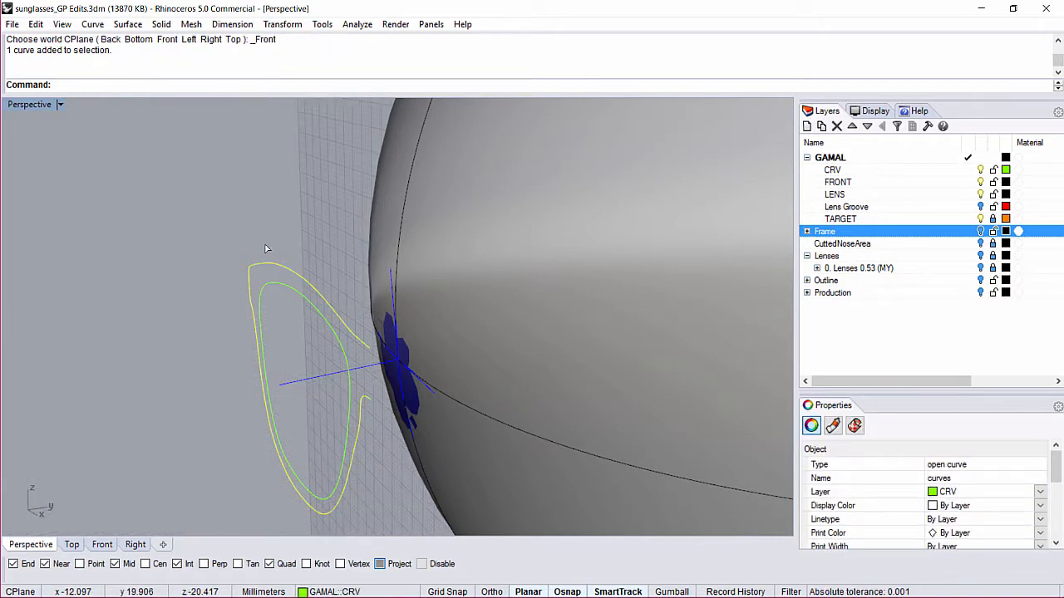
{"action": "key", "text": "Return"}
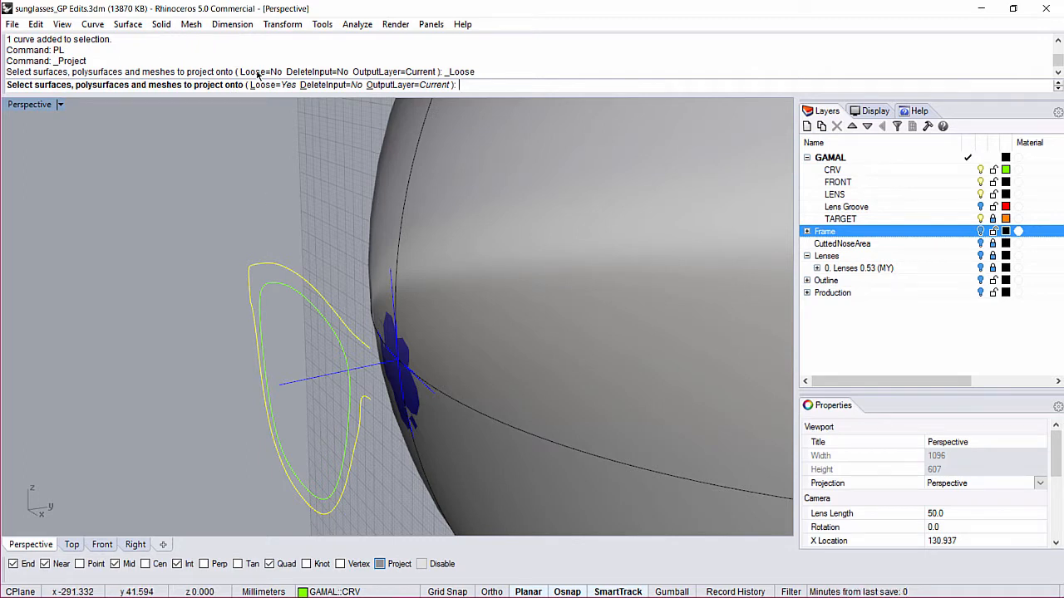
{"action": "right_click_drag", "start_coordinate": [184, 239], "coordinate": [375, 242]}
{"action": "left_click_drag", "start_coordinate": [407, 237], "coordinate": [311, 183]}
{"action": "left_click_drag", "start_coordinate": [436, 230], "coordinate": [335, 177]}
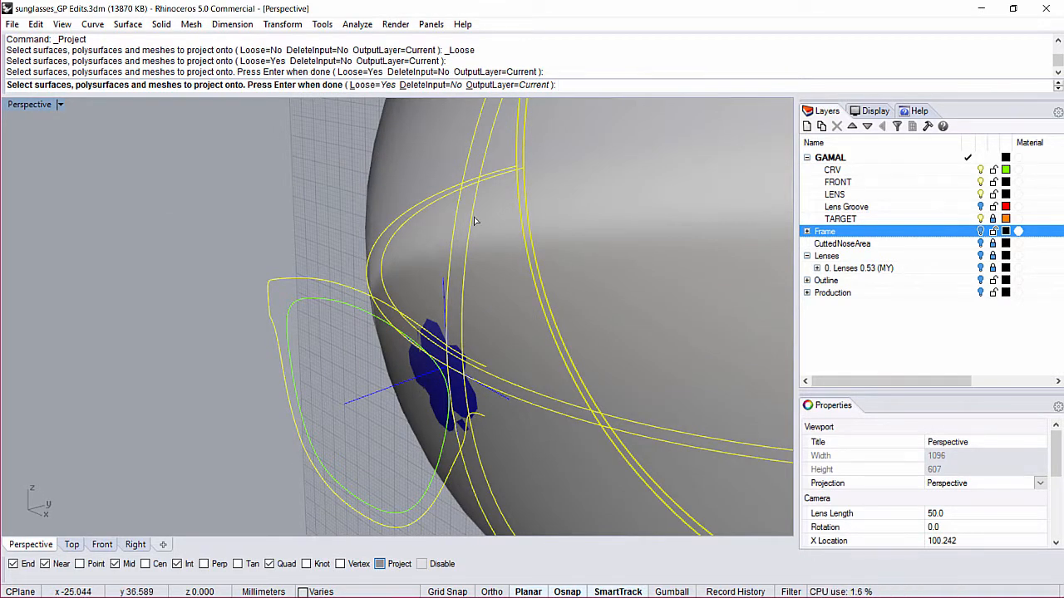
{"action": "key", "text": "Return"}
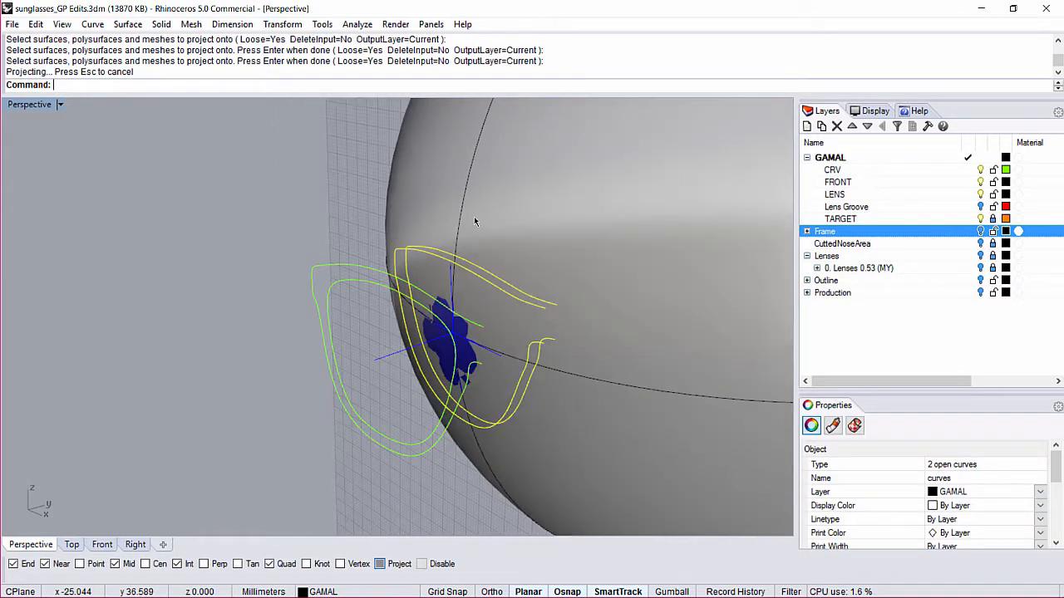
Isolate the two projected outline curves and set the construction plane to world Top
{"action": "type", "text": "hh"}
{"action": "key", "text": "Return"}
{"action": "scroll", "coordinate": [537, 302], "scroll_direction": "up", "scroll_amount": 4}
{"action": "type", "text": "ct"}
{"action": "key", "text": "Return"}
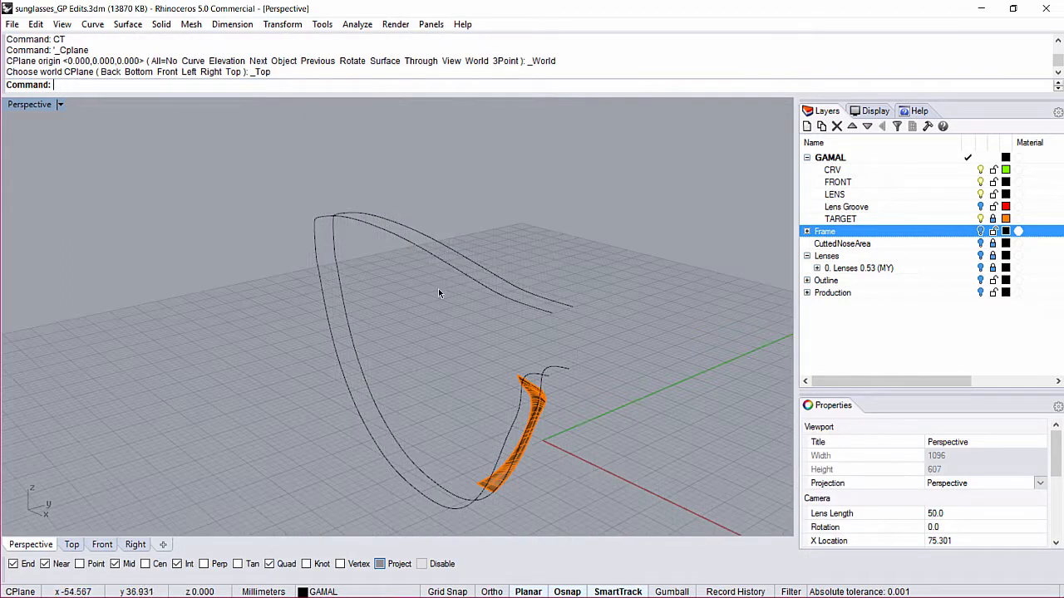
{"action": "scroll", "coordinate": [445, 291], "scroll_direction": "down", "scroll_amount": 1}
{"action": "right_click_drag", "start_coordinate": [427, 290], "coordinate": [397, 283]}
Select one projected outline curve and bring back all hidden objects
{"action": "left_click", "coordinate": [406, 248]}
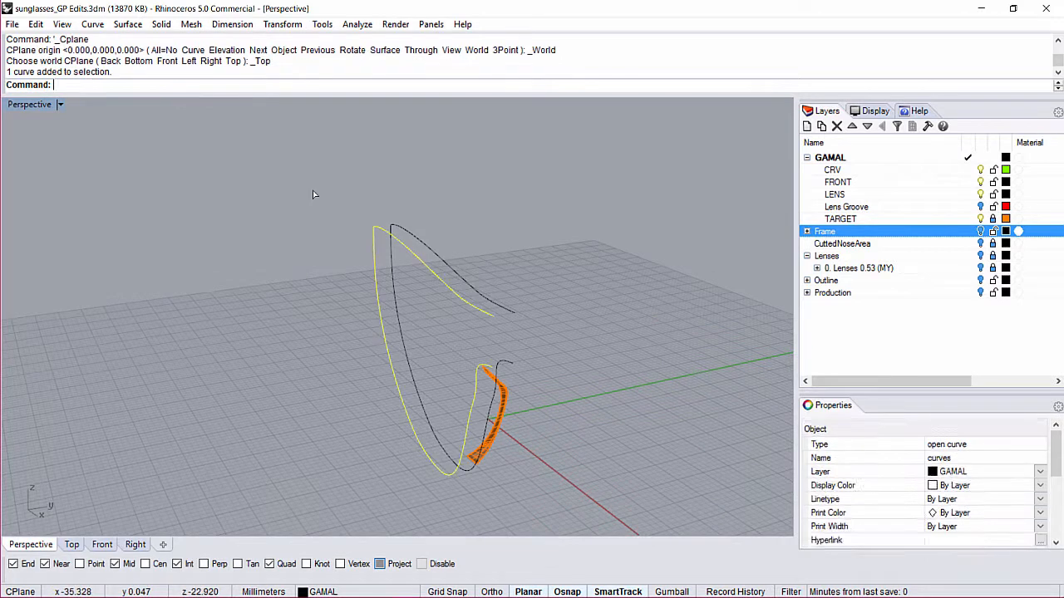
{"action": "type", "text": "S"}
{"action": "key", "text": "Return"}
{"action": "right_click_drag", "start_coordinate": [313, 194], "coordinate": [500, 176]}
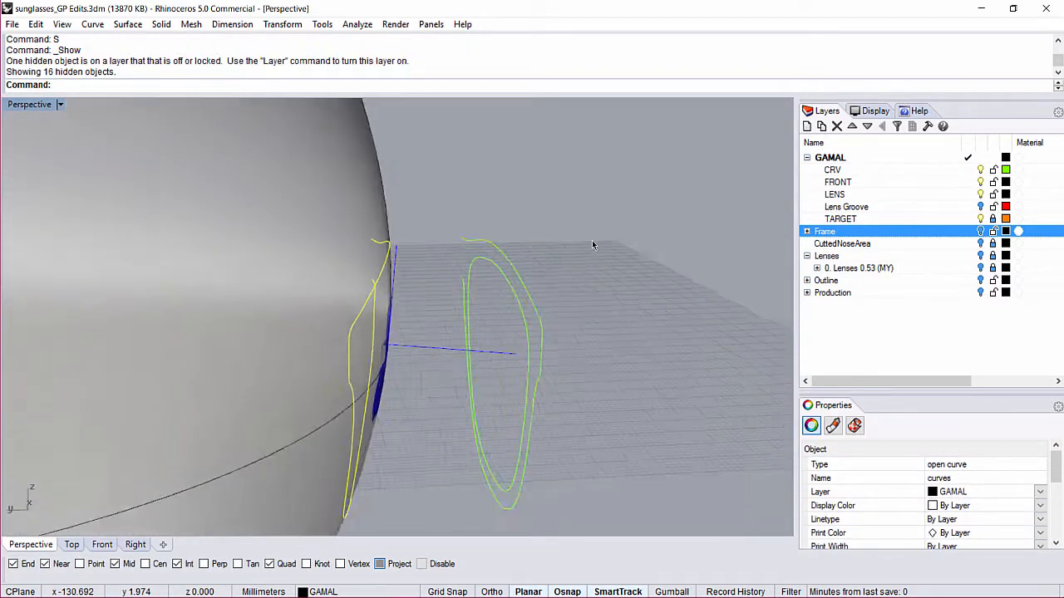
Turn on the control points of the projected curve and the original outline and compare their point structure
{"action": "scroll", "coordinate": [400, 272], "scroll_direction": "up", "scroll_amount": 8}
{"action": "type", "text": "cv"}
{"action": "key", "text": "Return"}
{"action": "scroll", "coordinate": [378, 240], "scroll_direction": "down", "scroll_amount": 8}
{"action": "right_click_drag", "start_coordinate": [433, 248], "coordinate": [507, 237]}
{"action": "left_click", "coordinate": [411, 251]}
{"action": "type", "text": "cv"}
{"action": "key", "text": "Return"}
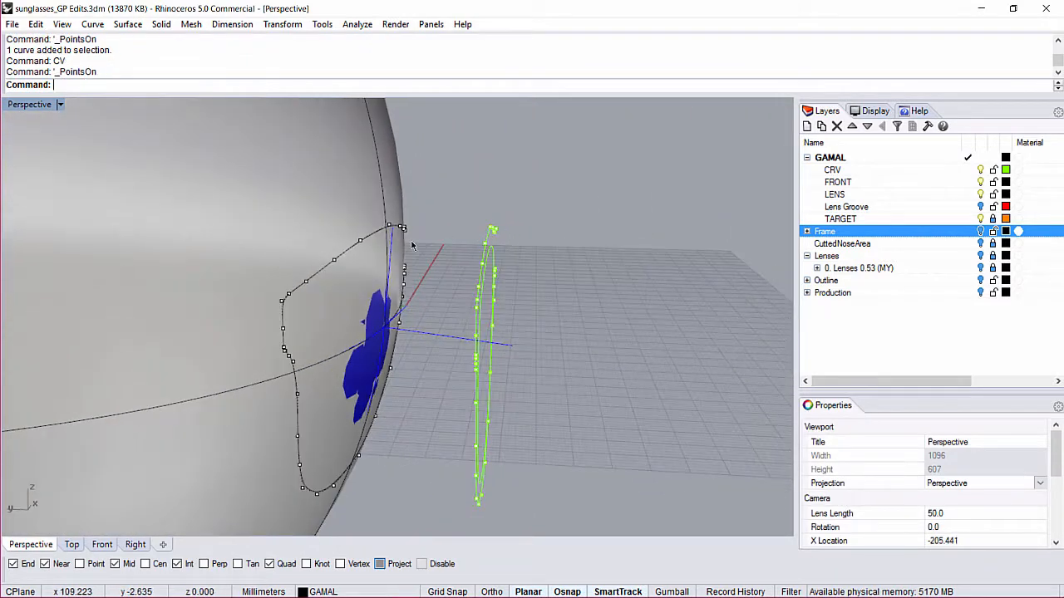
{"action": "right_click_drag", "start_coordinate": [312, 379], "coordinate": [357, 378]}
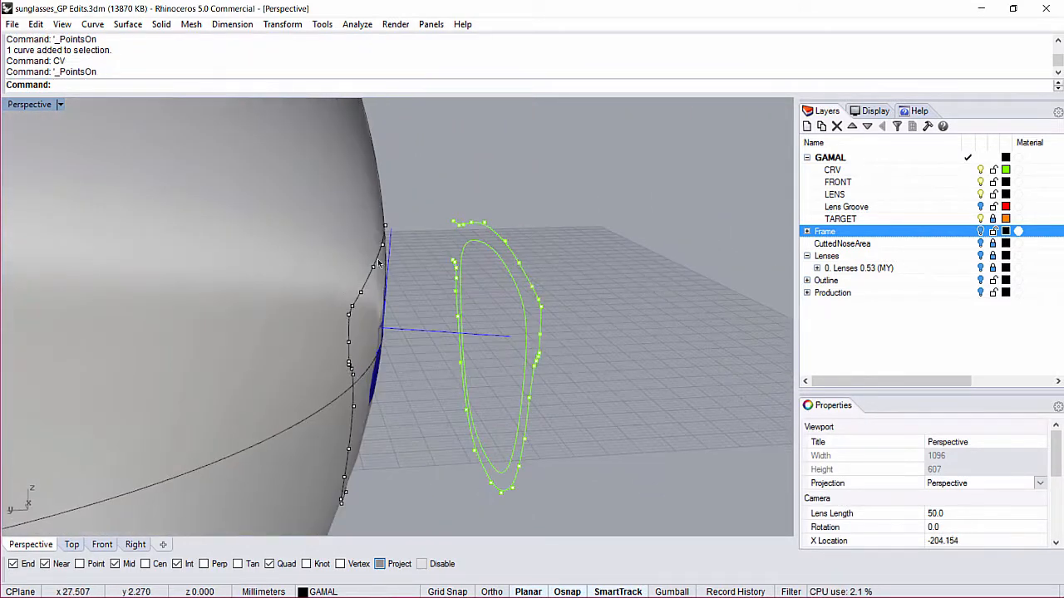
{"action": "scroll", "coordinate": [350, 277], "scroll_direction": "up", "scroll_amount": 8}
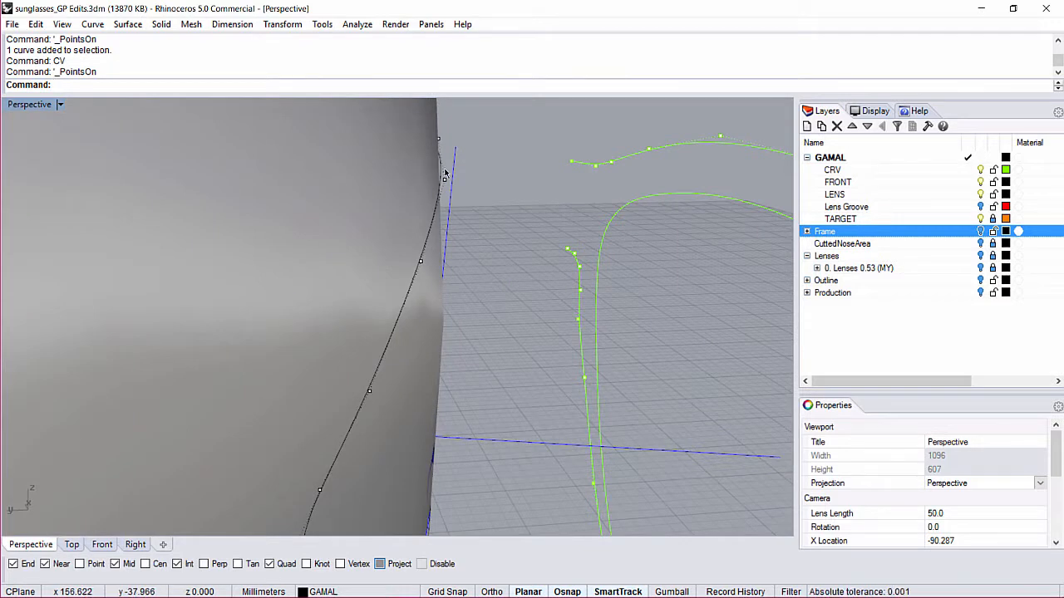
Switch the viewport to wireframe and nudge the two projected outline curves 2 mm each, away from one another
{"action": "right_click_drag", "start_coordinate": [444, 172], "coordinate": [419, 170]}
{"action": "type", "text": "w"}
{"action": "key", "text": "Return"}
{"action": "left_click", "coordinate": [397, 175]}
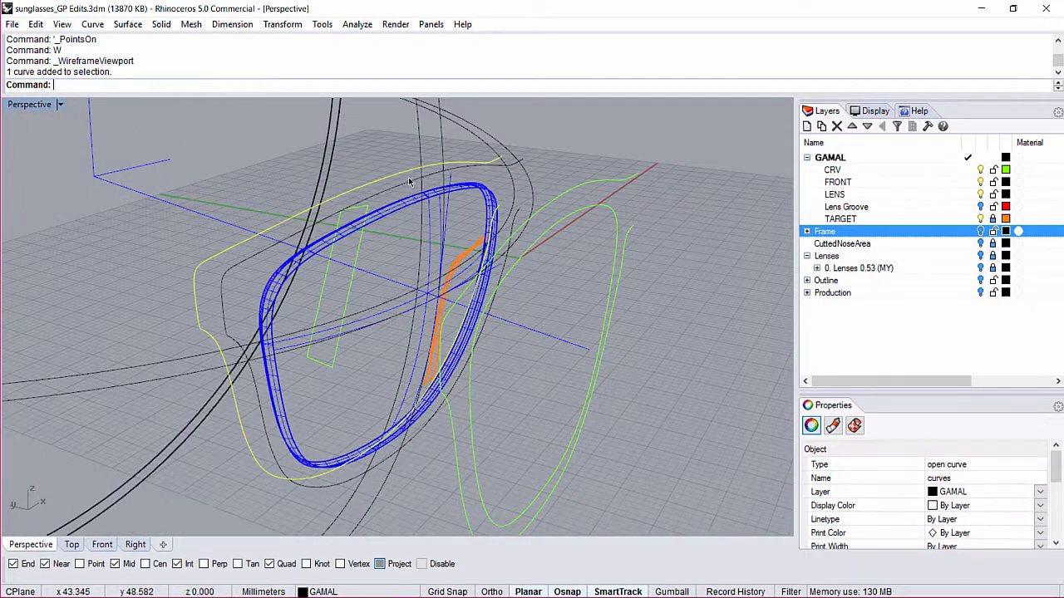
{"action": "key", "text": "alt+Up"}
{"action": "key", "text": "alt+Up"}
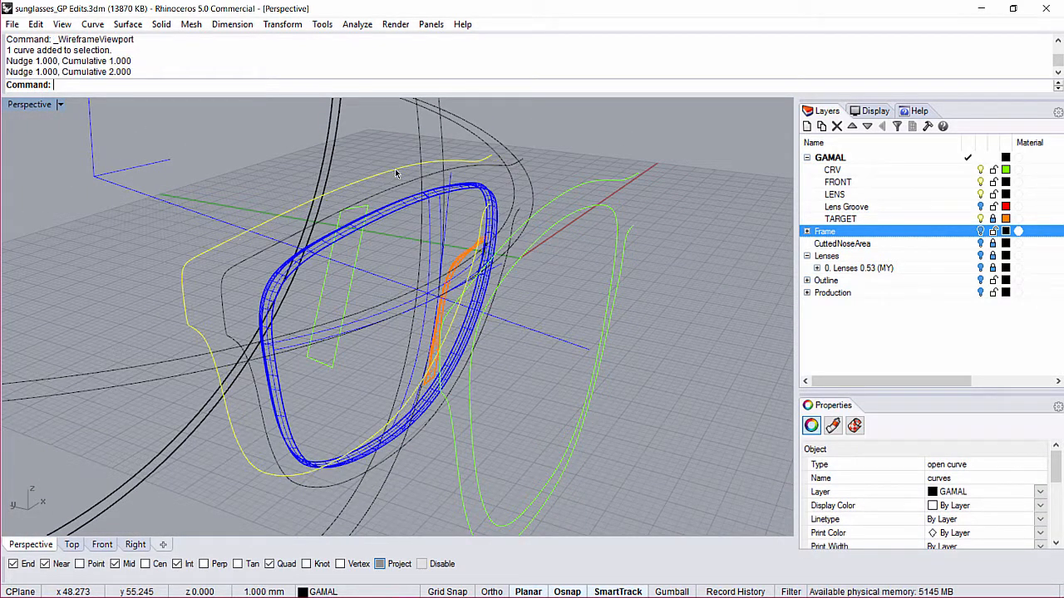
{"action": "left_click", "coordinate": [399, 186]}
{"action": "key", "text": "alt+Right"}
{"action": "key", "text": "alt+Right"}
Loft a surface between the two projected outline curves with Straight sections and Do not simplify
{"action": "left_click", "coordinate": [384, 175], "text": "shift"}
{"action": "type", "text": "LO"}
{"action": "key", "text": "Return"}
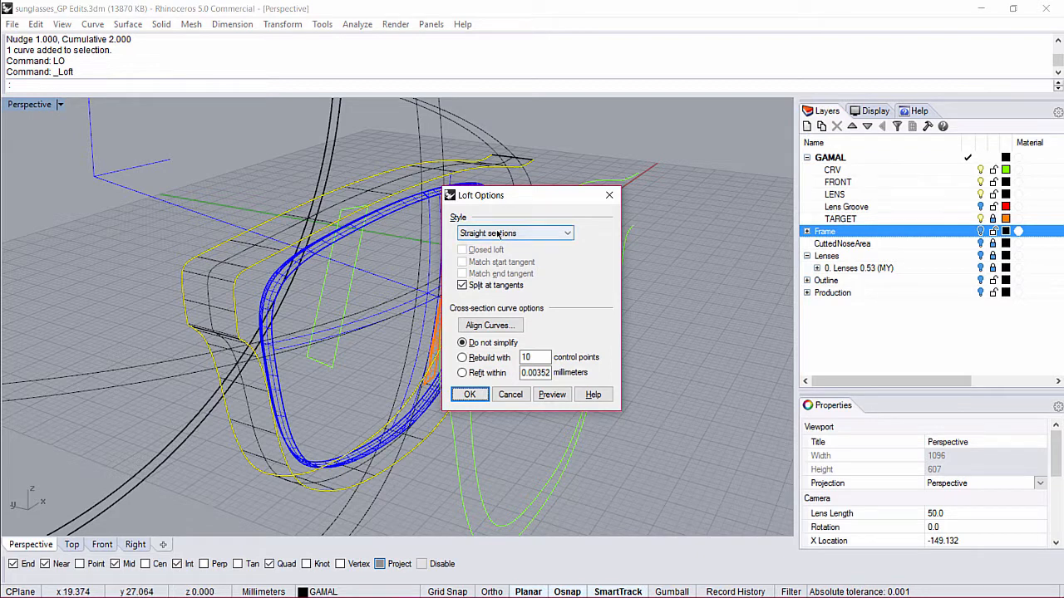
{"action": "left_click", "coordinate": [469, 395]}
Turn on the lofted surface's control points and examine the point pair at the upper outer corner
{"action": "scroll", "coordinate": [165, 210], "scroll_direction": "up", "scroll_amount": 5}
{"action": "type", "text": "CV"}
{"action": "key", "text": "Return"}
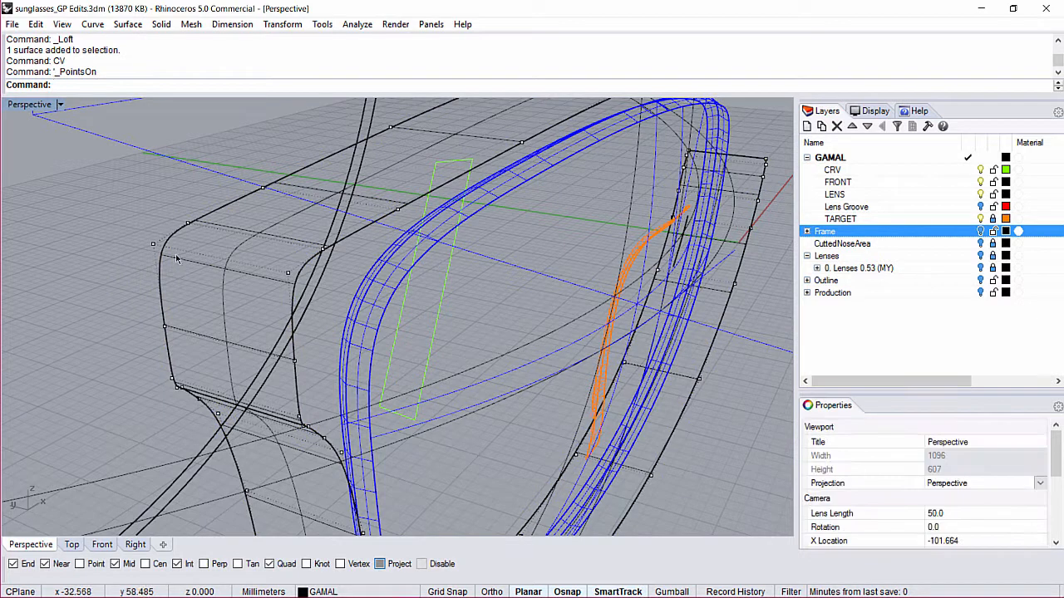
{"action": "left_click", "coordinate": [153, 243]}
{"action": "left_click", "coordinate": [287, 272]}
{"action": "left_click", "coordinate": [286, 272]}
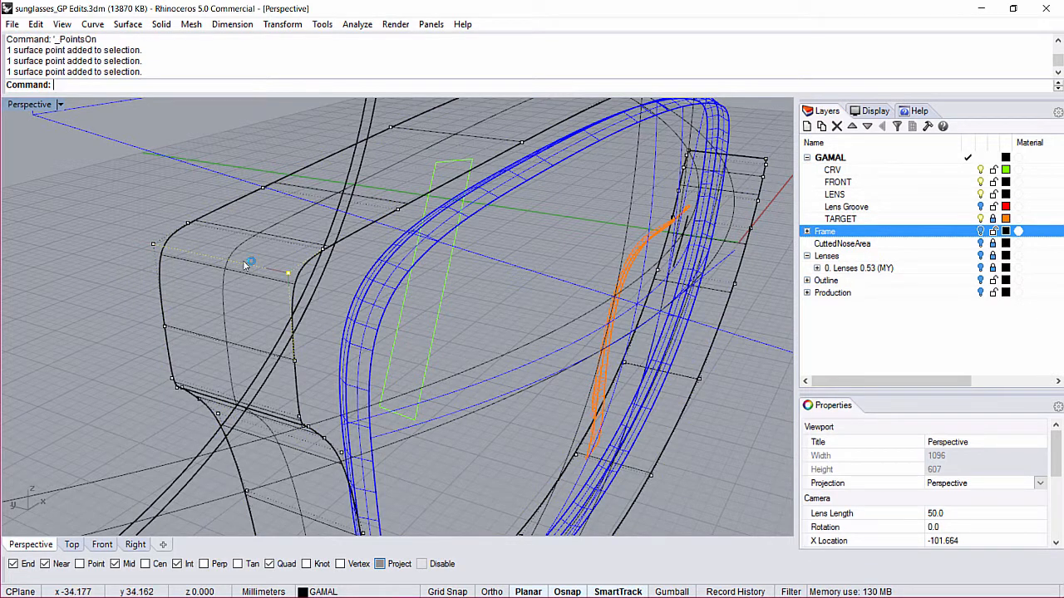
{"action": "left_click", "coordinate": [151, 244]}
{"action": "key", "text": "Escape"}
{"action": "key", "text": "Escape"}
Change the lofted surface's U degree to 3, keeping V degree 3 and Deformable set to No
{"action": "left_click", "coordinate": [196, 219]}
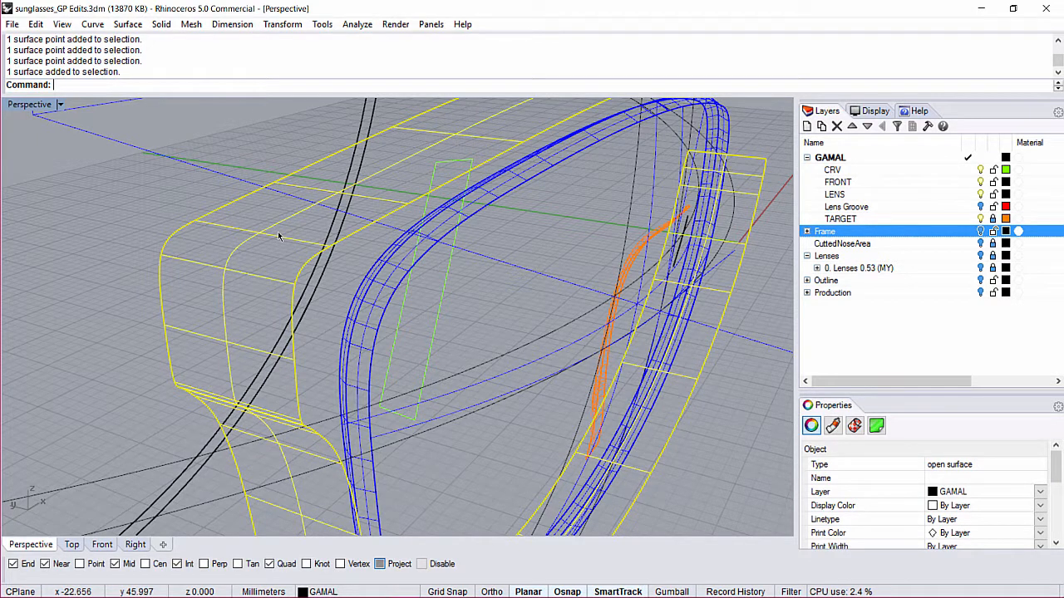
{"action": "scroll", "coordinate": [283, 249], "scroll_direction": "down", "scroll_amount": 4}
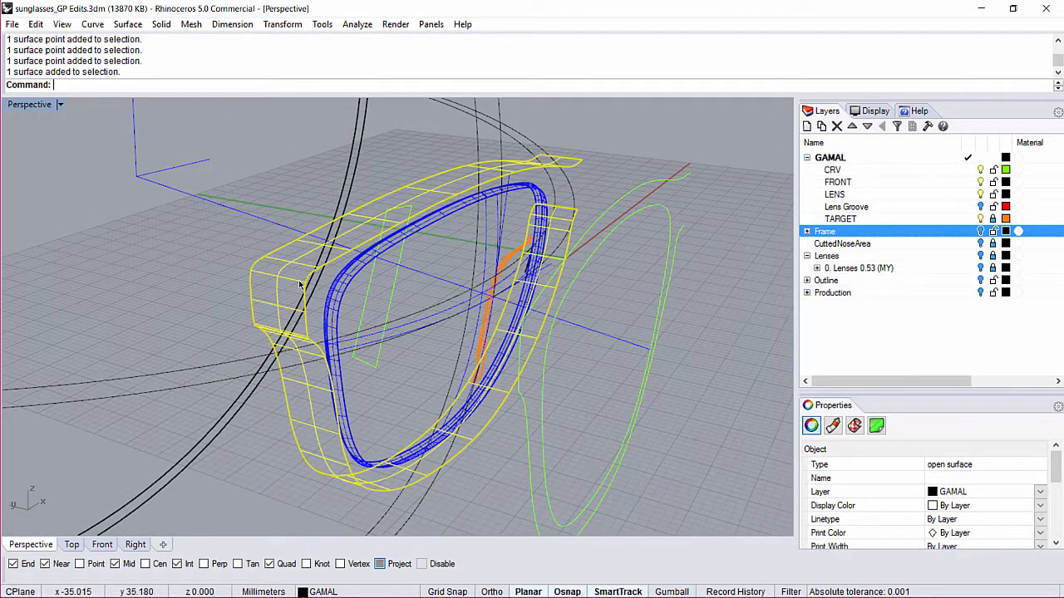
{"action": "scroll", "coordinate": [299, 284], "scroll_direction": "up", "scroll_amount": 5}
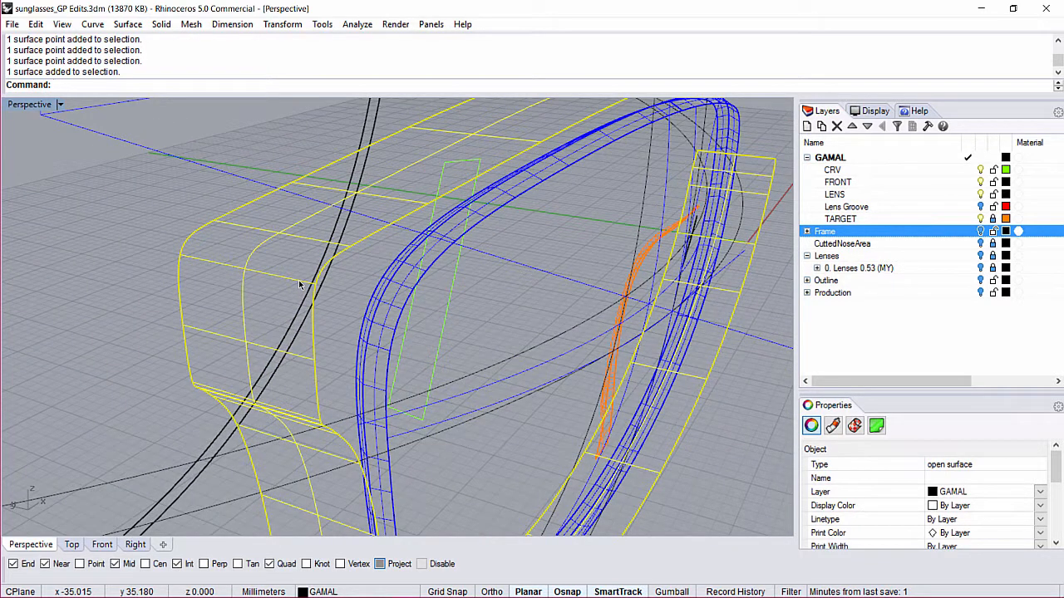
{"action": "type", "text": "D"}
{"action": "key", "text": "Return"}
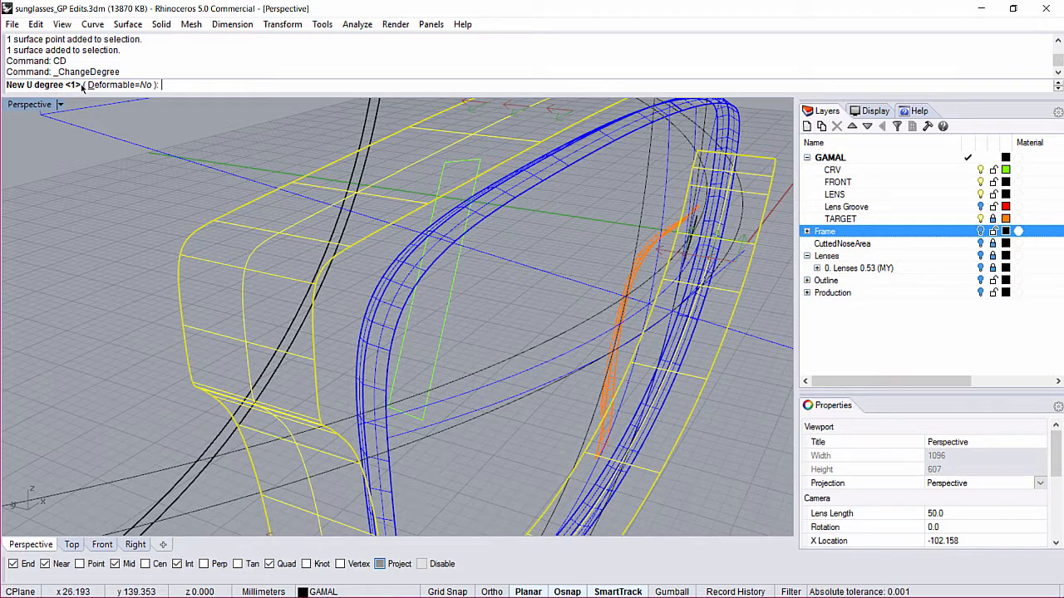
{"action": "key", "text": "Return"}
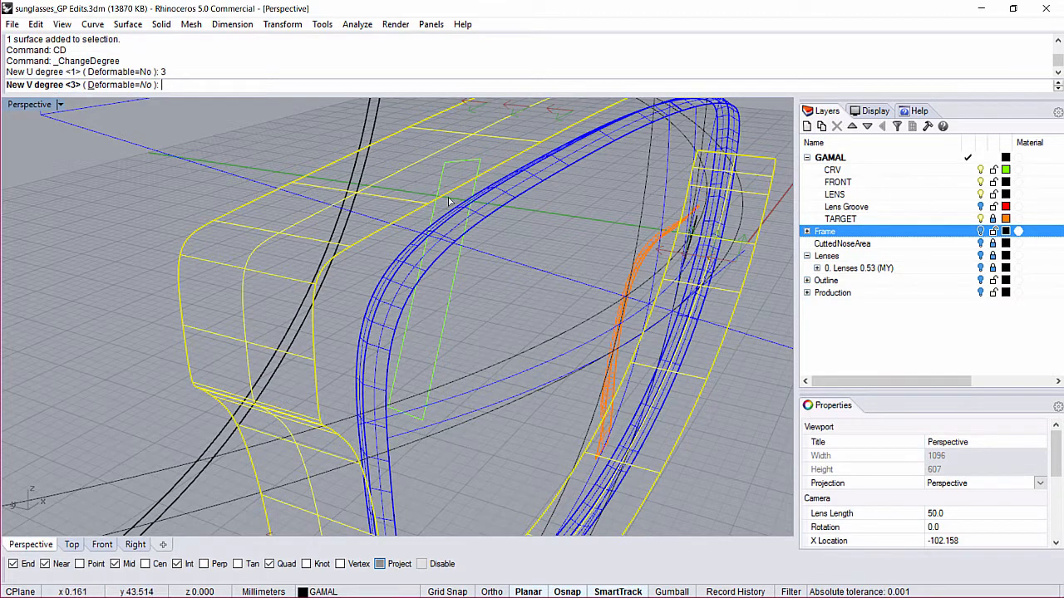
{"action": "scroll", "coordinate": [477, 183], "scroll_direction": "down", "scroll_amount": 5}
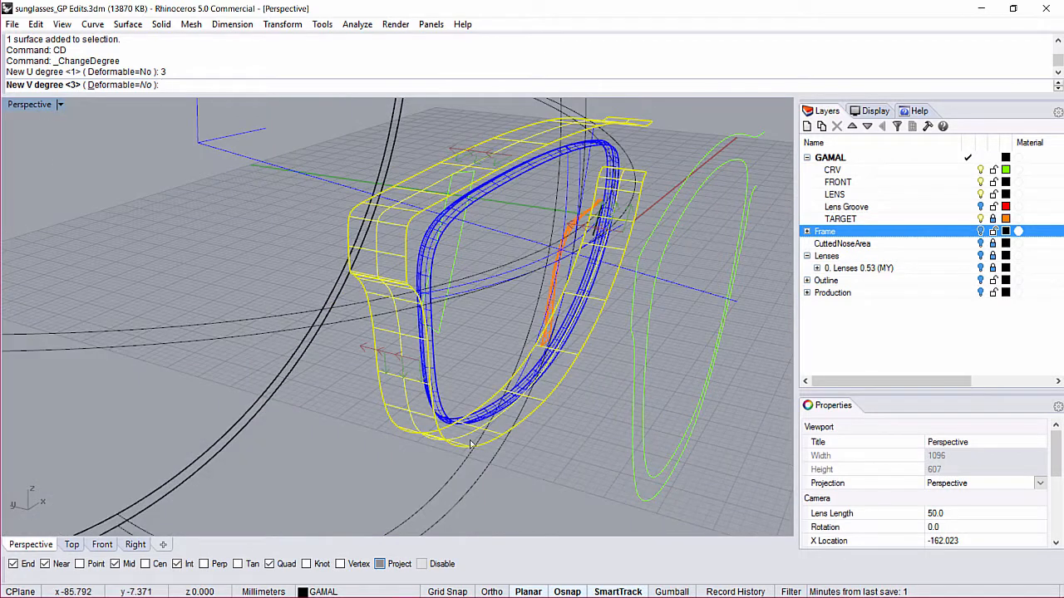
{"action": "key", "text": "Return"}
Turn on the lofted surface's control points and select its two middle rows along V, starting from the outer corner pair
{"action": "scroll", "coordinate": [329, 199], "scroll_direction": "up", "scroll_amount": 3}
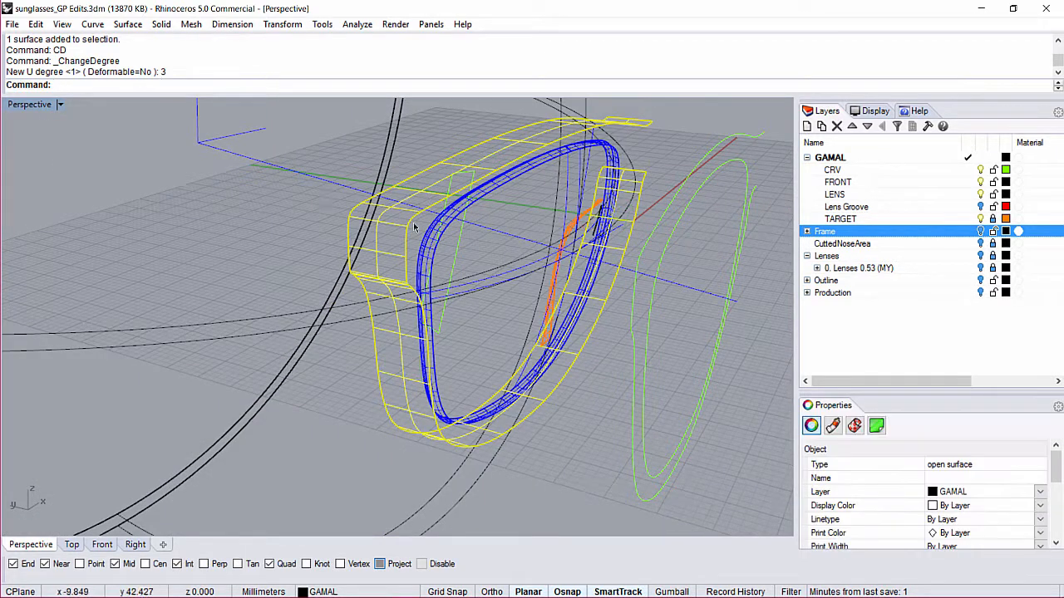
{"action": "scroll", "coordinate": [332, 199], "scroll_direction": "up", "scroll_amount": 3}
{"action": "type", "text": "CV"}
{"action": "key", "text": "Return"}
{"action": "left_click", "coordinate": [243, 198]}
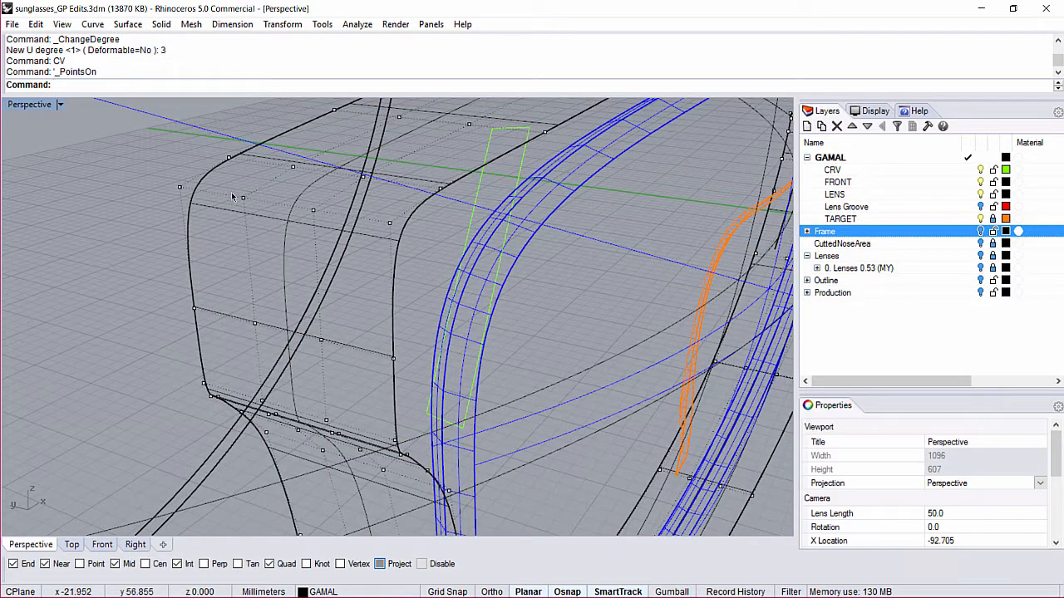
{"action": "scroll", "coordinate": [330, 225], "scroll_direction": "down", "scroll_amount": 3}
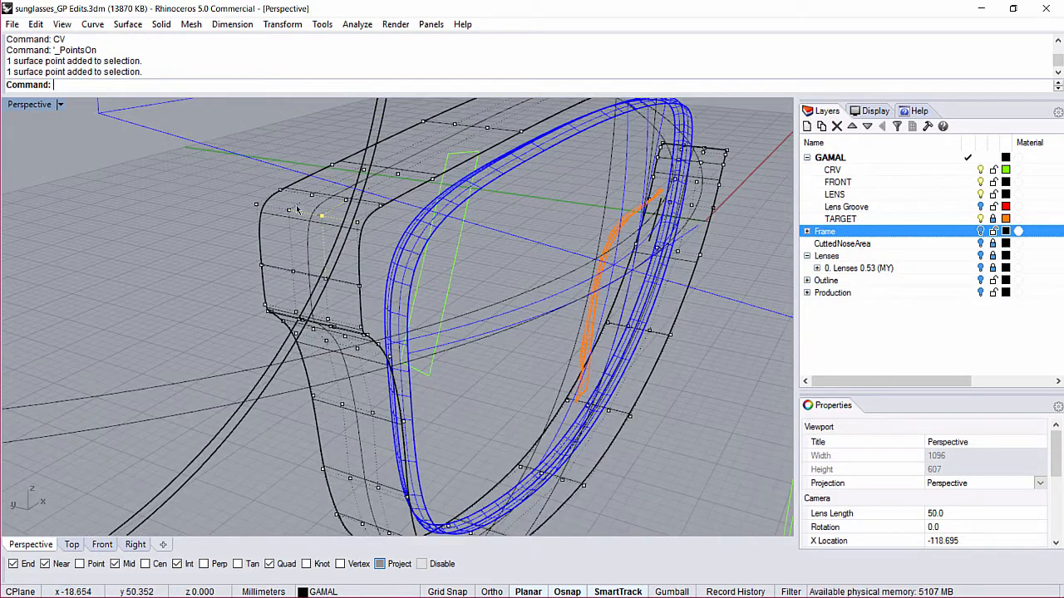
{"action": "scroll", "coordinate": [258, 217], "scroll_direction": "up", "scroll_amount": 5}
{"action": "left_click", "coordinate": [263, 221], "text": "shift"}
{"action": "scroll", "coordinate": [262, 222], "scroll_direction": "down", "scroll_amount": 3}
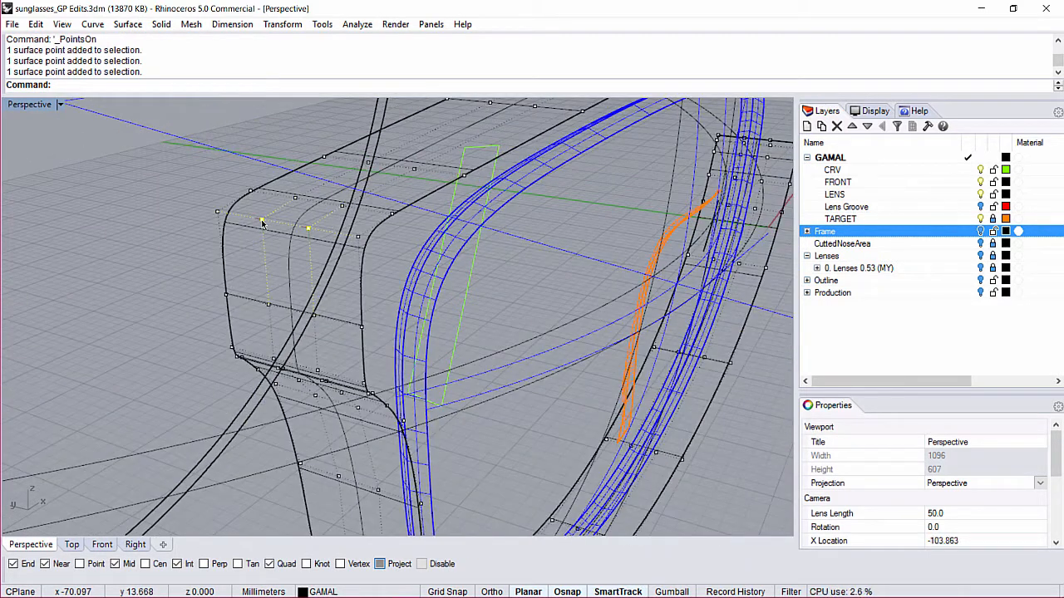
{"action": "type", "text": "QQ"}
{"action": "key", "text": "Return"}
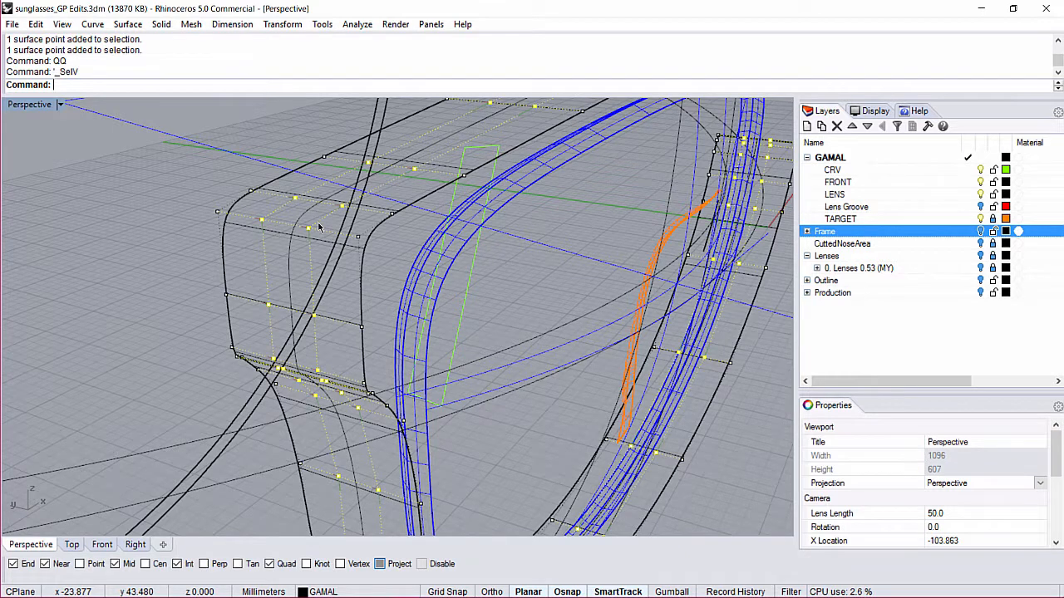
Shift the two middle point rows slightly along the surface normal with MoveUVN at scale 1, and finish point editing
{"action": "scroll", "coordinate": [318, 226], "scroll_direction": "up", "scroll_amount": 2}
{"action": "type", "text": "MoveUVN"}
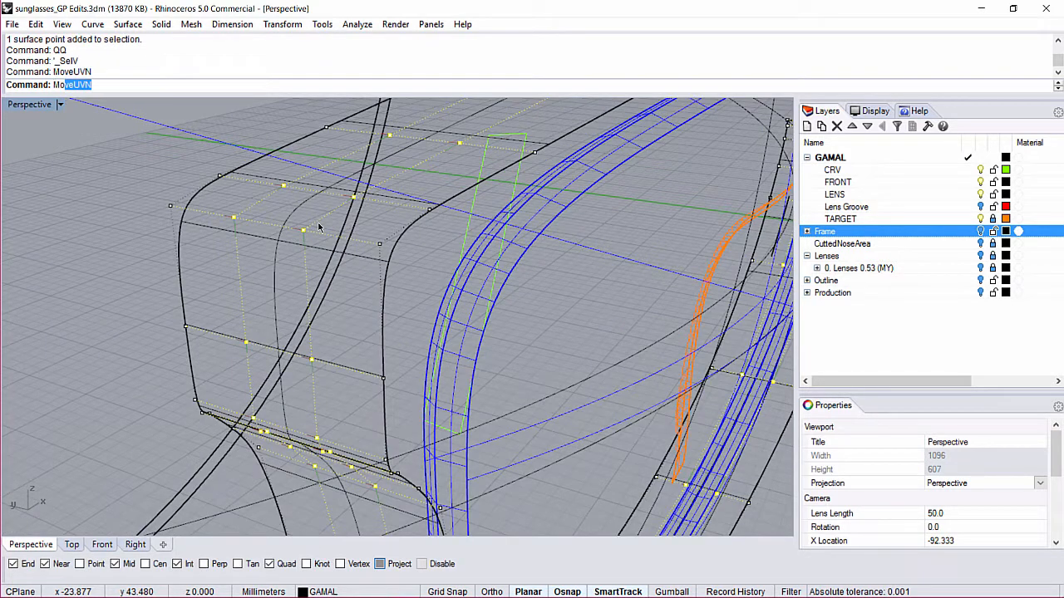
{"action": "key", "text": "Return"}
{"action": "left_click_drag", "start_coordinate": [717, 220], "coordinate": [748, 233]}
{"action": "scroll", "coordinate": [333, 258], "scroll_direction": "down", "scroll_amount": 2}
{"action": "right_click_drag", "start_coordinate": [332, 257], "coordinate": [449, 196]}
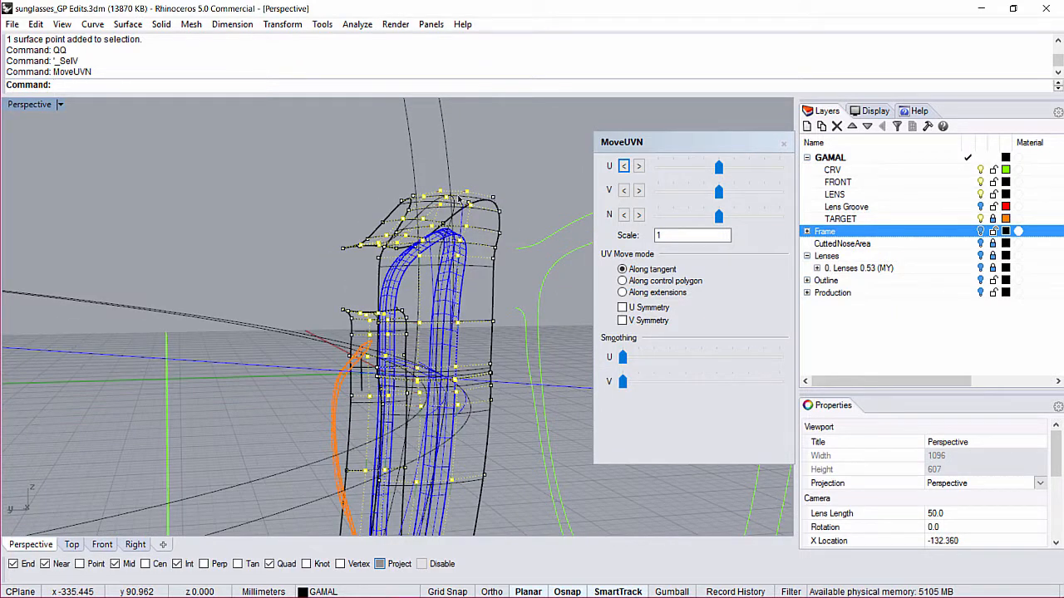
{"action": "left_click_drag", "start_coordinate": [719, 216], "coordinate": [712, 221]}
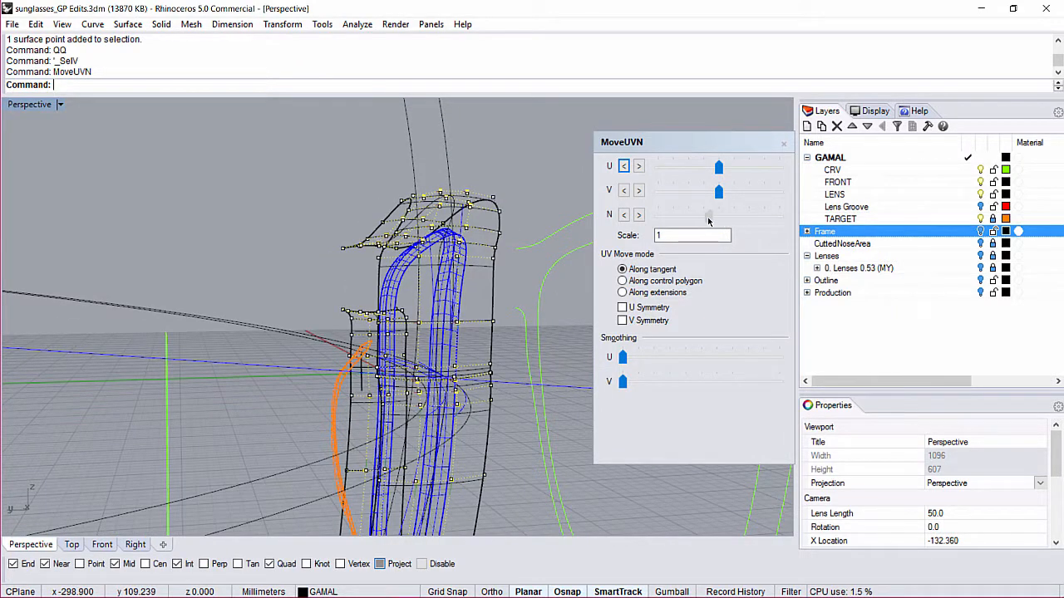
{"action": "scroll", "coordinate": [545, 172], "scroll_direction": "up", "scroll_amount": 3}
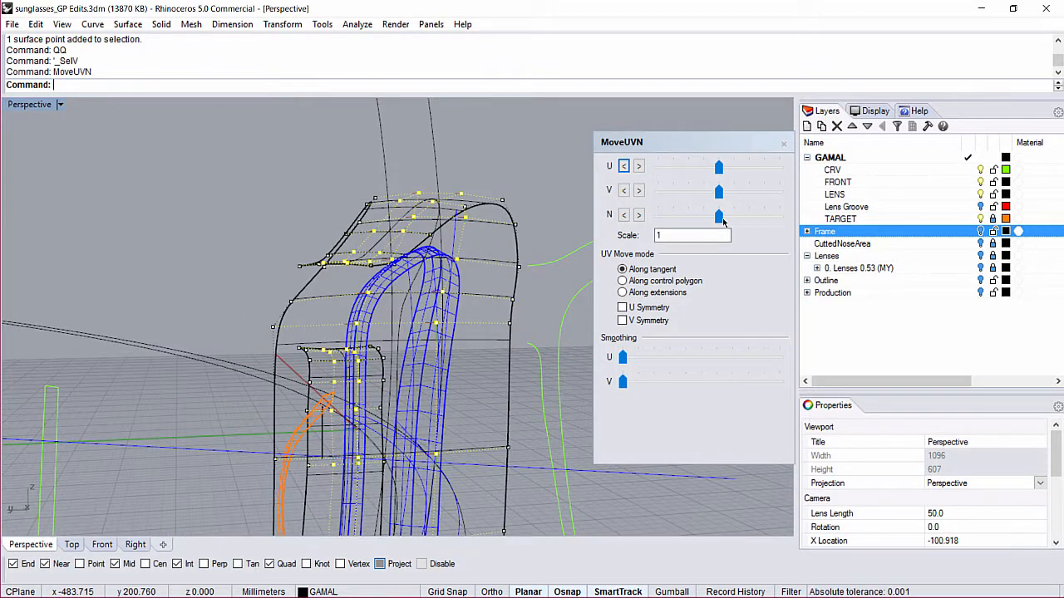
{"action": "left_click_drag", "start_coordinate": [719, 218], "coordinate": [716, 219]}
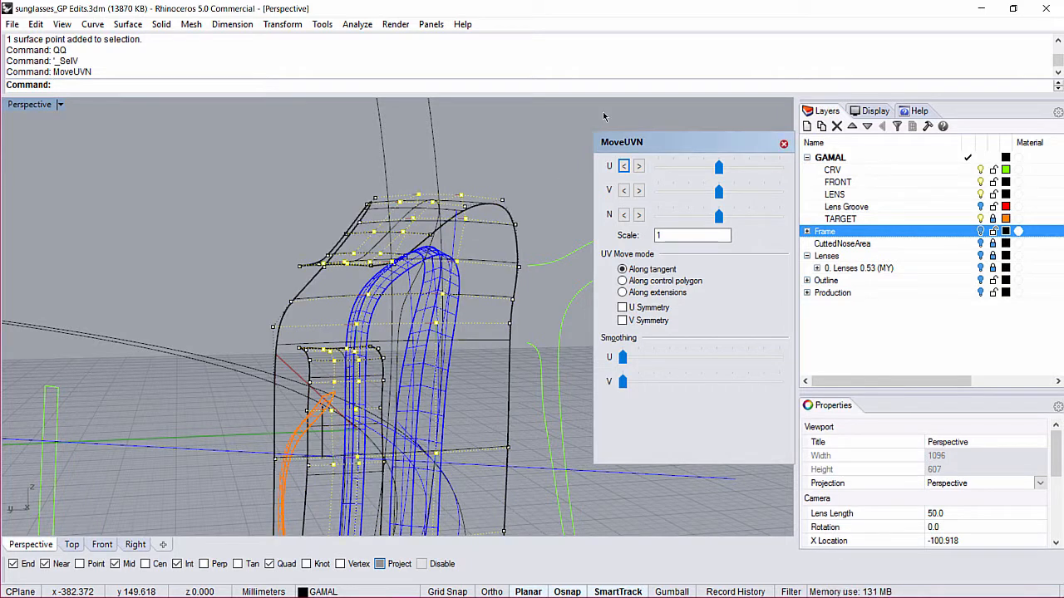
{"action": "left_click", "coordinate": [783, 144]}
{"action": "key", "text": "Escape"}
Show the hidden objects in shaded display and hide the spherical base surfaces
{"action": "mouse_move", "coordinate": [438, 143]}
{"action": "right_mouse_down"}
{"action": "mouse_move", "coordinate": [341, 167]}
{"action": "mouse_move", "coordinate": [424, 238]}
{"action": "mouse_move", "coordinate": [529, 257]}
{"action": "mouse_move", "coordinate": [310, 252]}
{"action": "mouse_move", "coordinate": [144, 194]}
{"action": "mouse_move", "coordinate": [314, 282]}
{"action": "mouse_move", "coordinate": [370, 280]}
{"action": "right_mouse_up"}
{"action": "type", "text": "s"}
{"action": "key", "text": "Return"}
{"action": "type", "text": "v"}
{"action": "key", "text": "Return"}
{"action": "right_click_drag", "start_coordinate": [408, 180], "coordinate": [307, 237]}
{"action": "left_click", "coordinate": [396, 313]}
{"action": "type", "text": "h"}
{"action": "key", "text": "Return"}
{"action": "right_click_drag", "start_coordinate": [334, 408], "coordinate": [430, 316]}
Nudge three rear-edge control points of the side surface beside the nose pad 3 mm rearward
{"action": "left_click", "coordinate": [396, 324]}
{"action": "type", "text": "cv"}
{"action": "key", "text": "Return"}
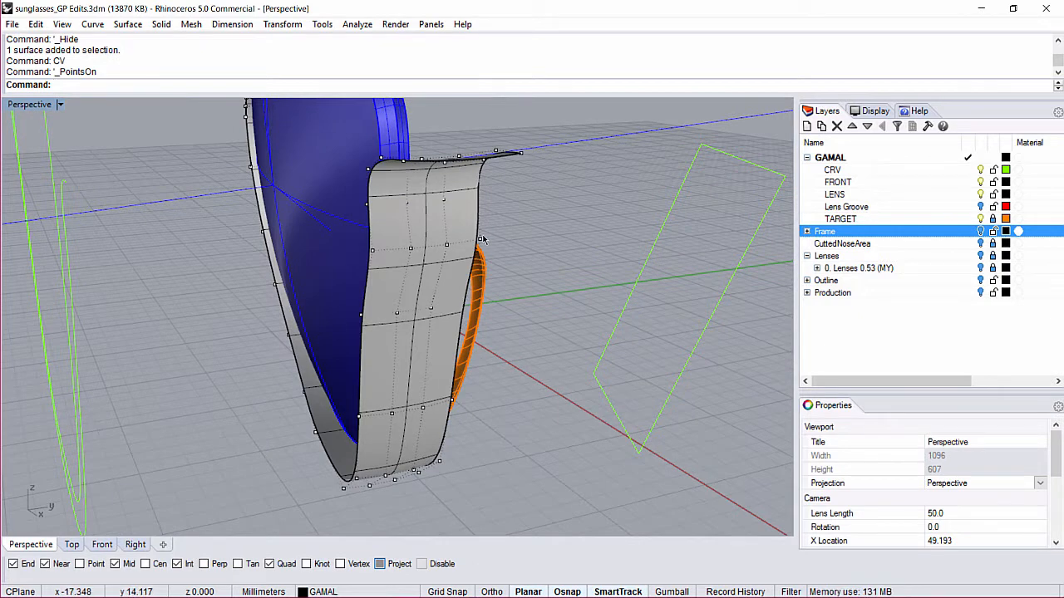
{"action": "left_click", "coordinate": [479, 241]}
{"action": "left_click", "coordinate": [462, 304]}
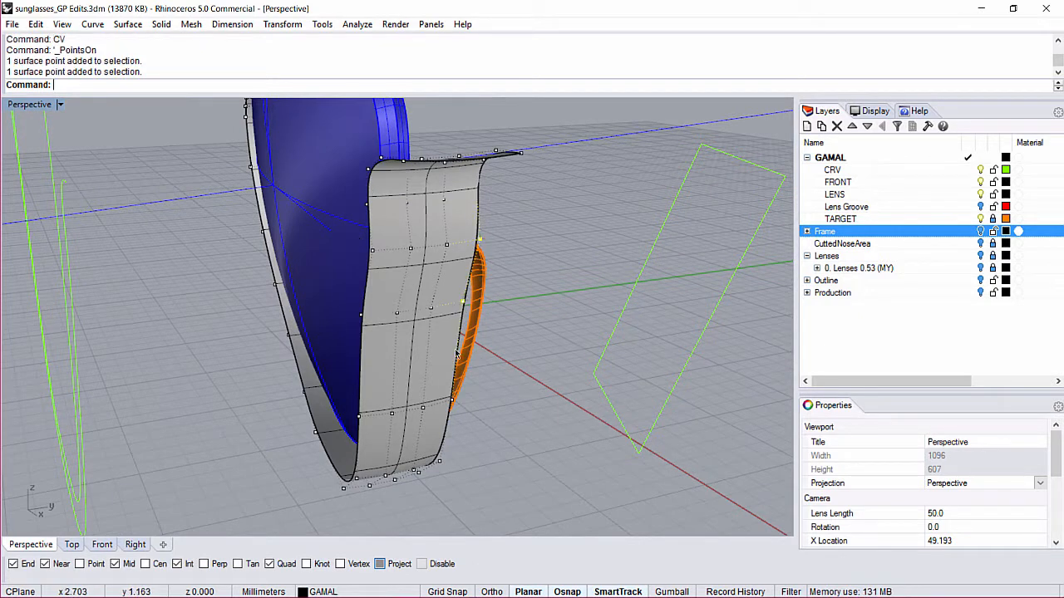
{"action": "left_click", "coordinate": [452, 400], "text": "shift"}
{"action": "right_click_drag", "start_coordinate": [468, 416], "coordinate": [474, 447]}
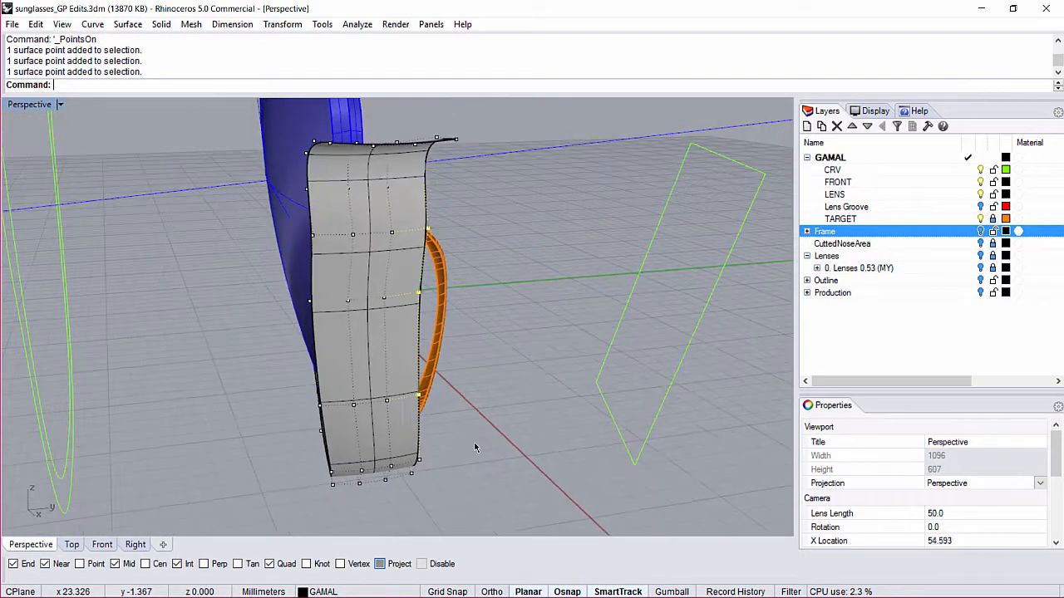
{"action": "key", "text": "alt+Up"}
{"action": "key", "text": "alt+Up"}
{"action": "key", "text": "alt+Up"}
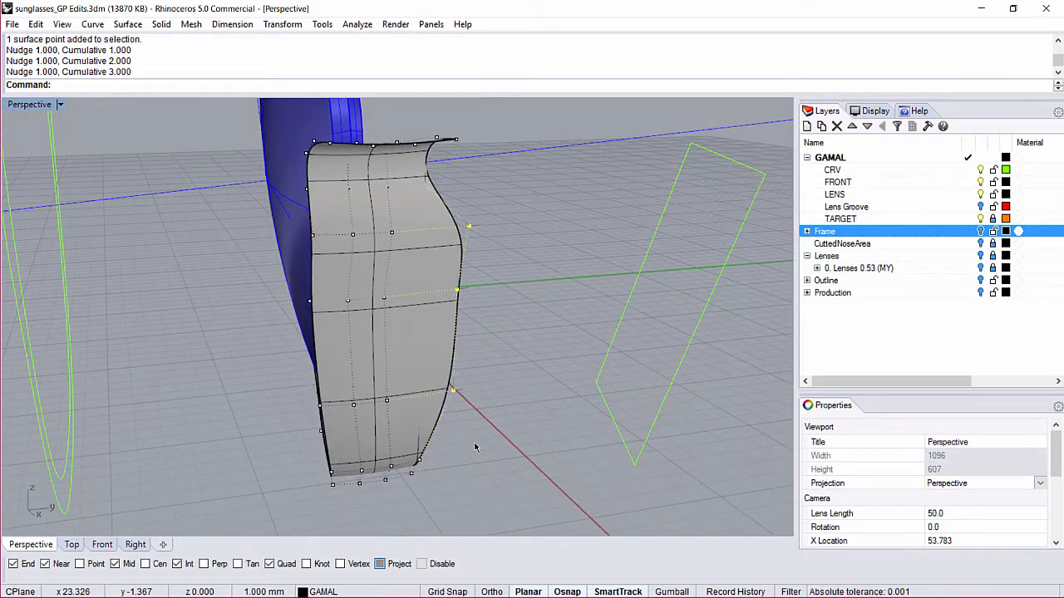
Check the nose pad area in Left and Perspective views, and nudge the three points another 0.6 mm rearward in Top view
{"action": "type", "text": "LL"}
{"action": "key", "text": "Return"}
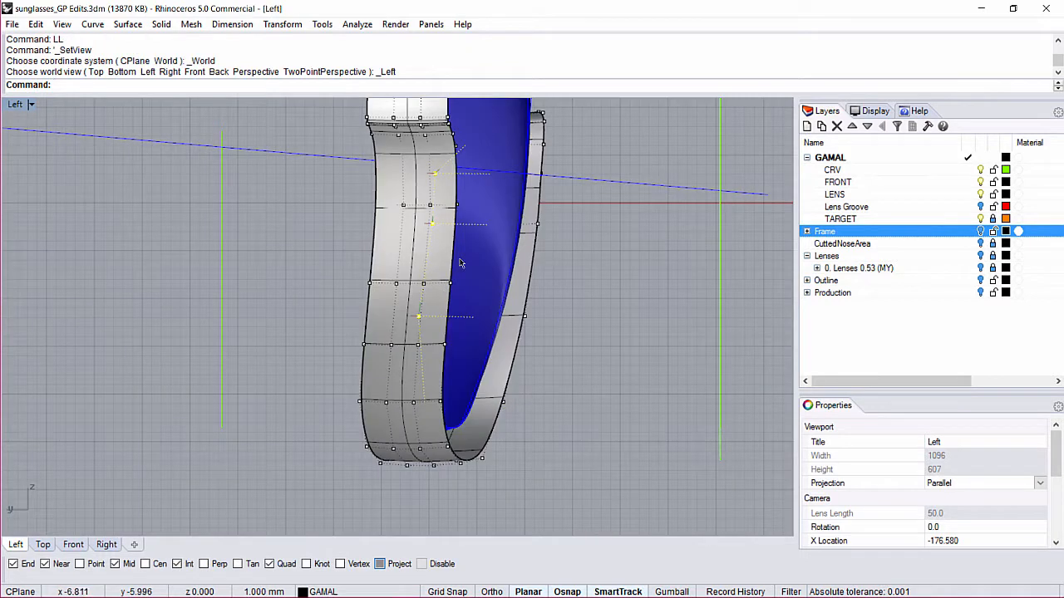
{"action": "type", "text": "PP"}
{"action": "key", "text": "Return"}
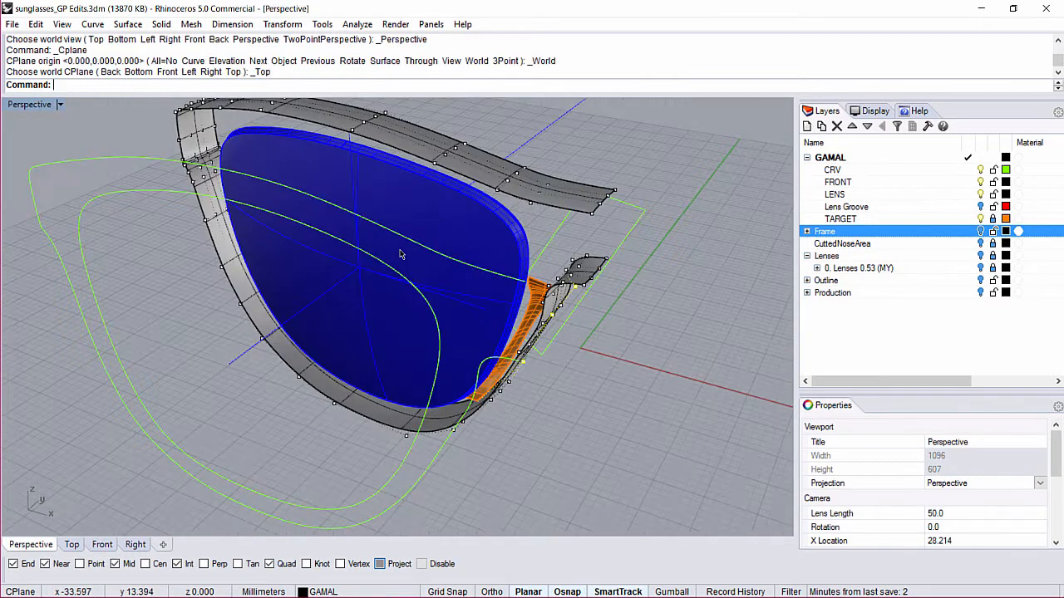
{"action": "type", "text": "TT"}
{"action": "key", "text": "Return"}
{"action": "scroll", "coordinate": [614, 334], "scroll_direction": "up", "scroll_amount": 8}
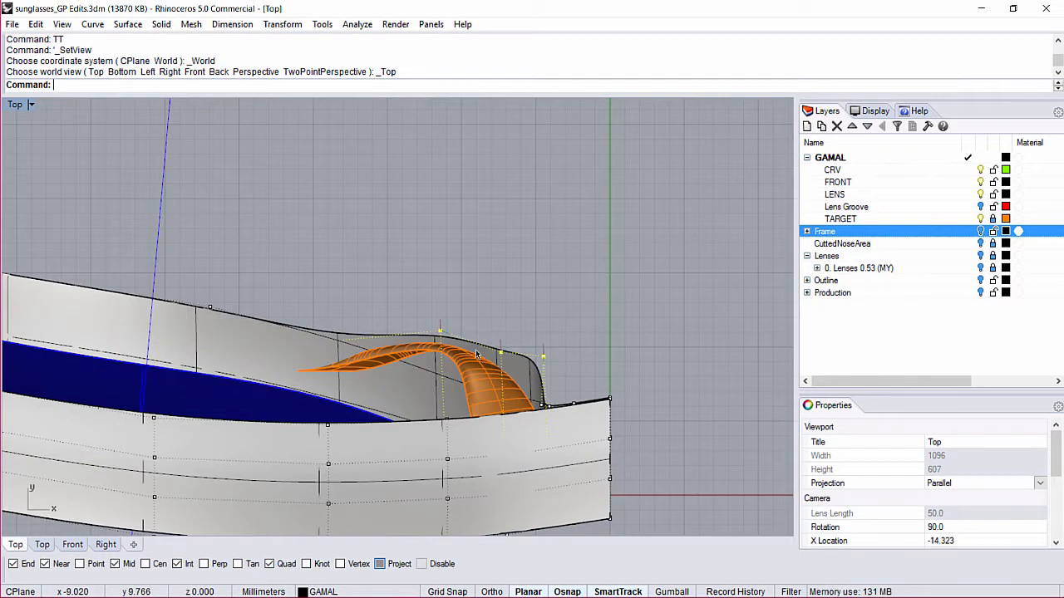
{"action": "key", "text": "alt+Up"}
{"action": "key", "text": "alt+Up"}
{"action": "key", "text": "alt+Up"}
{"action": "key", "text": "alt+Up"}
{"action": "key", "text": "alt+Up"}
{"action": "key", "text": "alt+Up"}
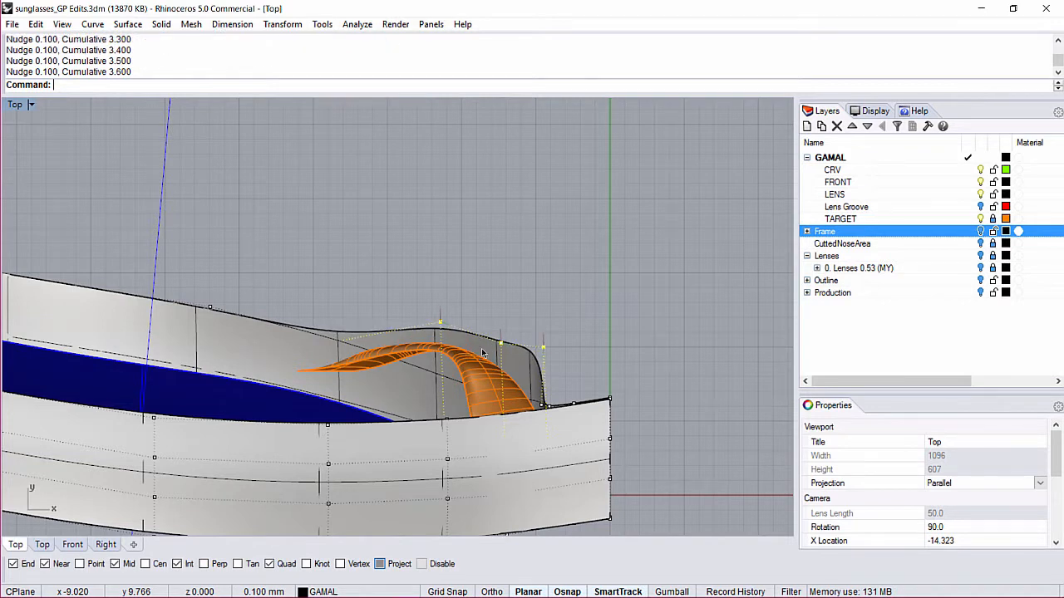
Nudge the rear-edge control point nearest the bridge 1.5 mm forward to round the nose pad profile
{"action": "left_click", "coordinate": [543, 349]}
{"action": "key", "text": "alt+Down"}
{"action": "key", "text": "alt+Down"}
{"action": "key", "text": "alt+Down"}
{"action": "key", "text": "alt+Down"}
{"action": "key", "text": "alt+Down"}
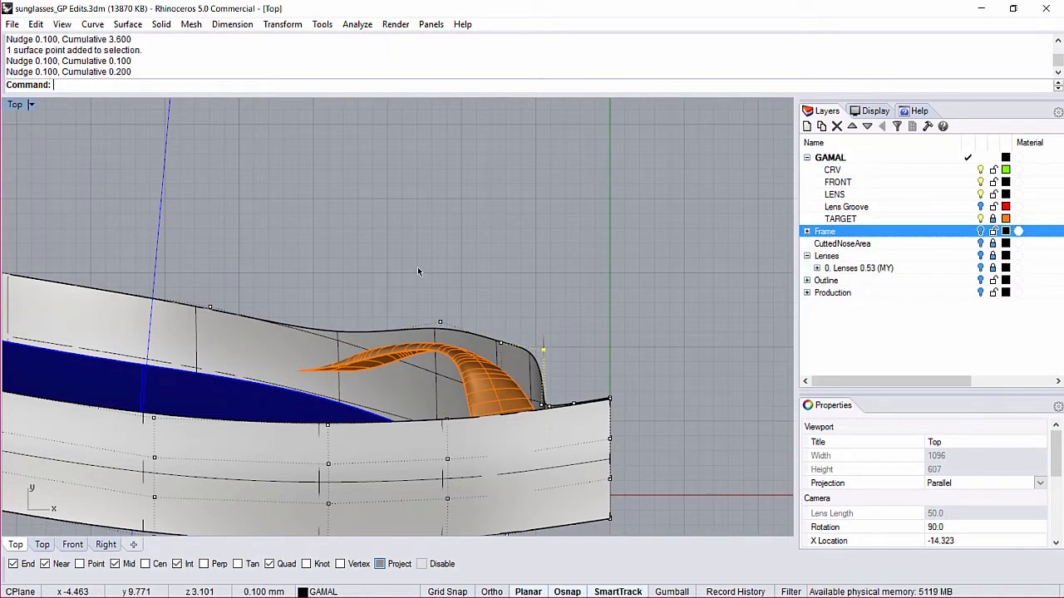
{"action": "key", "text": "alt+Down"}
{"action": "key", "text": "alt+Down"}
{"action": "key", "text": "alt+Down"}
{"action": "key", "text": "alt+Down"}
{"action": "key", "text": "alt+Down"}
{"action": "key", "text": "alt+Down"}
{"action": "key", "text": "alt+Down"}
{"action": "key", "text": "alt+Down"}
{"action": "key", "text": "alt+Down"}
{"action": "key", "text": "alt+Down"}
{"action": "key", "text": "alt+Down"}
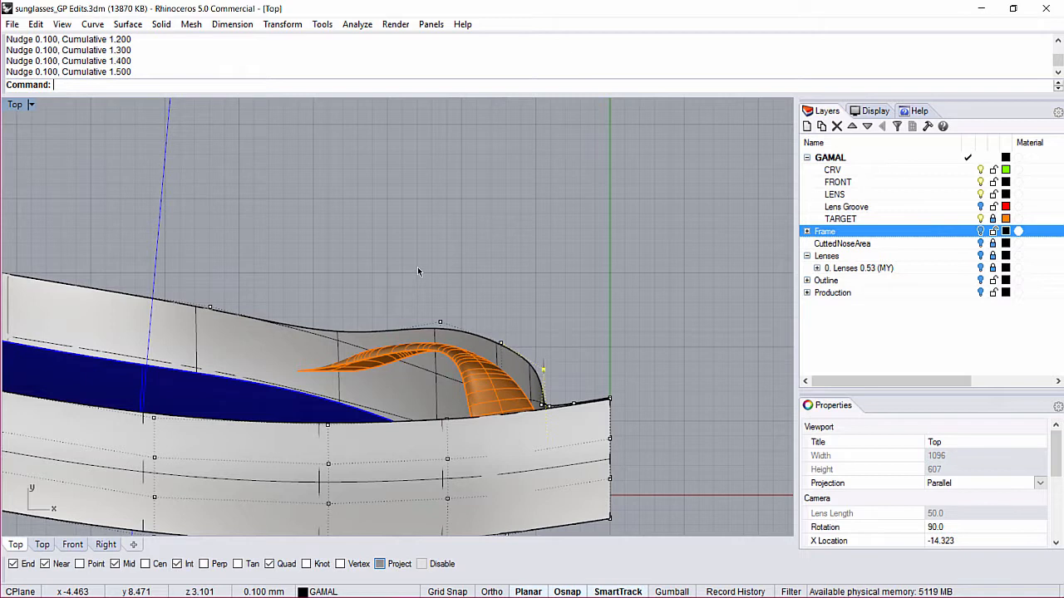
Isolate the orange target surface, restore all hidden objects and return to the Perspective view
{"action": "type", "text": "H"}
{"action": "key", "text": "Return"}
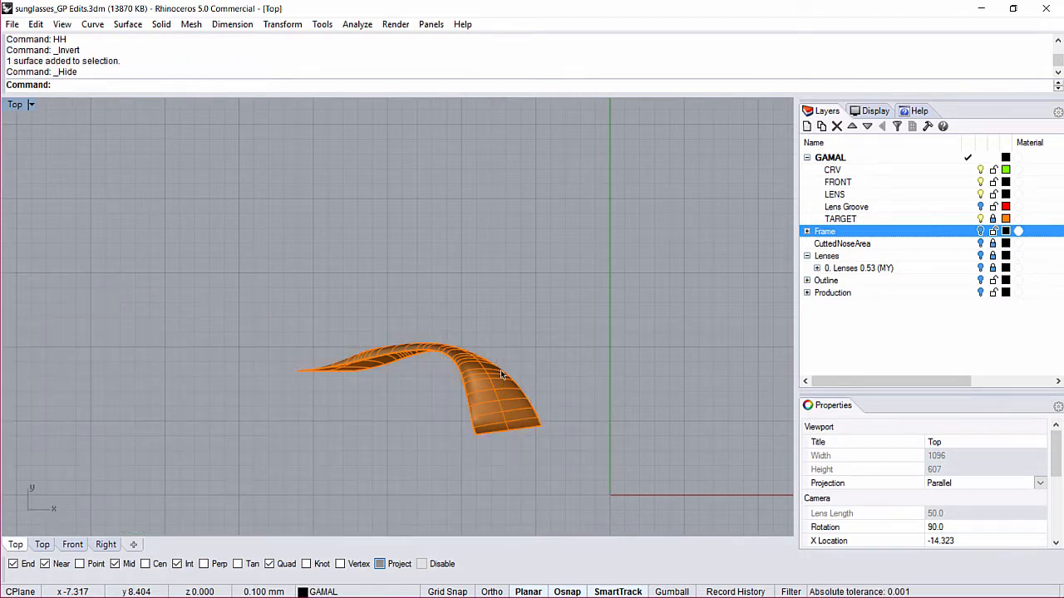
{"action": "type", "text": "S"}
{"action": "key", "text": "Return"}
{"action": "type", "text": "OO"}
{"action": "key", "text": "Return"}
{"action": "right_click_drag", "start_coordinate": [501, 370], "coordinate": [585, 254]}
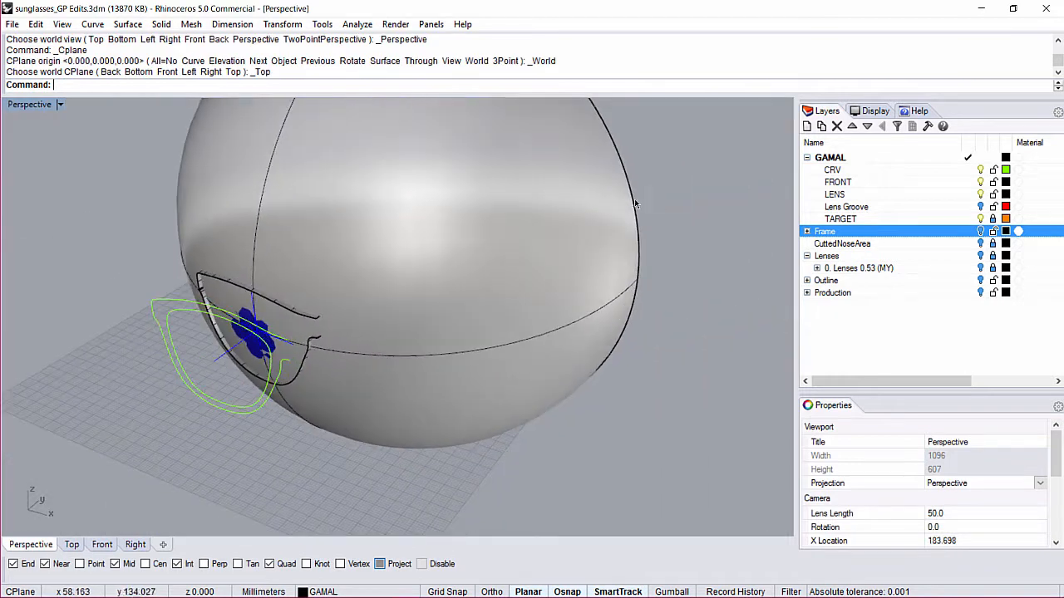
Temporarily hide the two spherical base surfaces and examine the reshaped side surface against the orange nose pad target
{"action": "left_click", "coordinate": [583, 199]}
{"action": "type", "text": "H"}
{"action": "key", "text": "Return"}
{"action": "right_click_drag", "start_coordinate": [582, 198], "coordinate": [177, 269]}
{"action": "scroll", "coordinate": [357, 311], "scroll_direction": "up", "scroll_amount": 5}
{"action": "right_click_drag", "start_coordinate": [357, 311], "coordinate": [275, 243]}
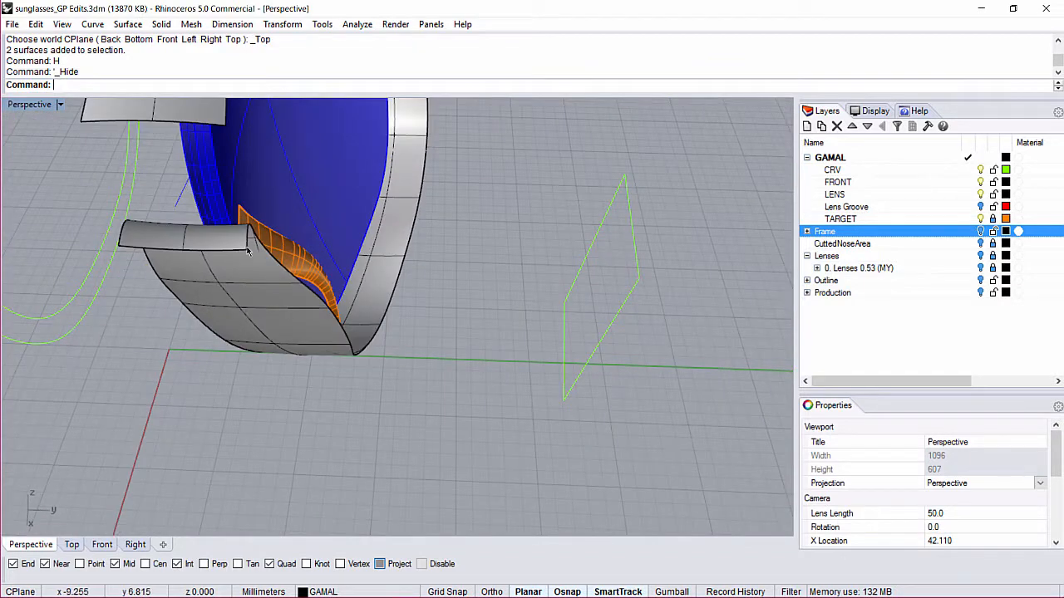
{"action": "right_click_drag", "start_coordinate": [394, 355], "coordinate": [293, 355]}
{"action": "type", "text": "s"}
{"action": "key", "text": "Return"}
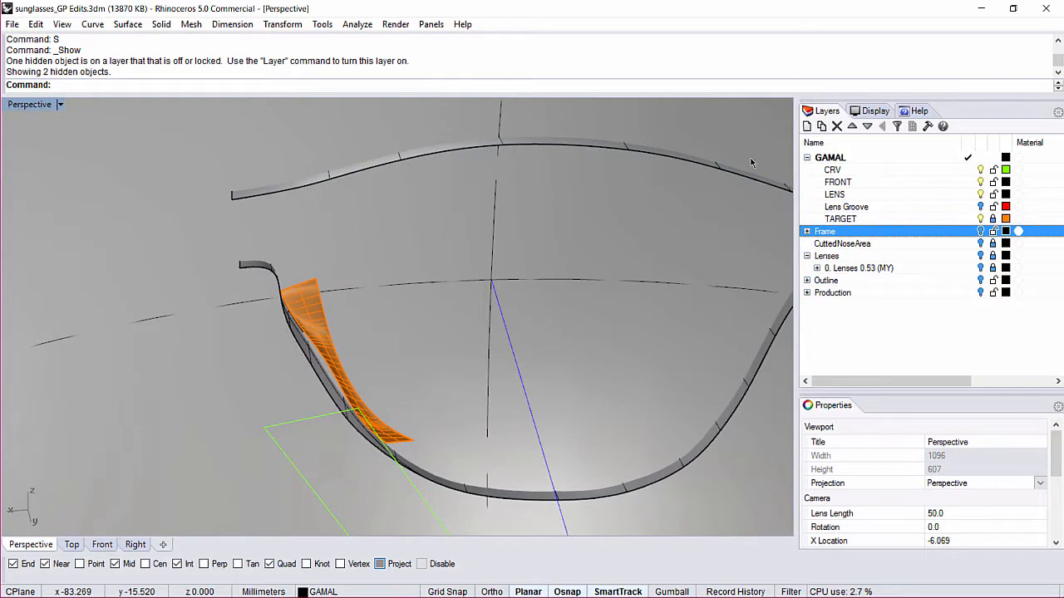
Turn on the Lens Groove layer to compare it with the nose pad area, and turn off the Lens Groove and TARGET layers
{"action": "left_click", "coordinate": [980, 207]}
{"action": "right_click_drag", "start_coordinate": [358, 330], "coordinate": [225, 356]}
{"action": "scroll", "coordinate": [356, 302], "scroll_direction": "up", "scroll_amount": 6}
{"action": "right_click_drag", "start_coordinate": [358, 301], "coordinate": [665, 275]}
{"action": "right_click_drag", "start_coordinate": [201, 373], "coordinate": [255, 322]}
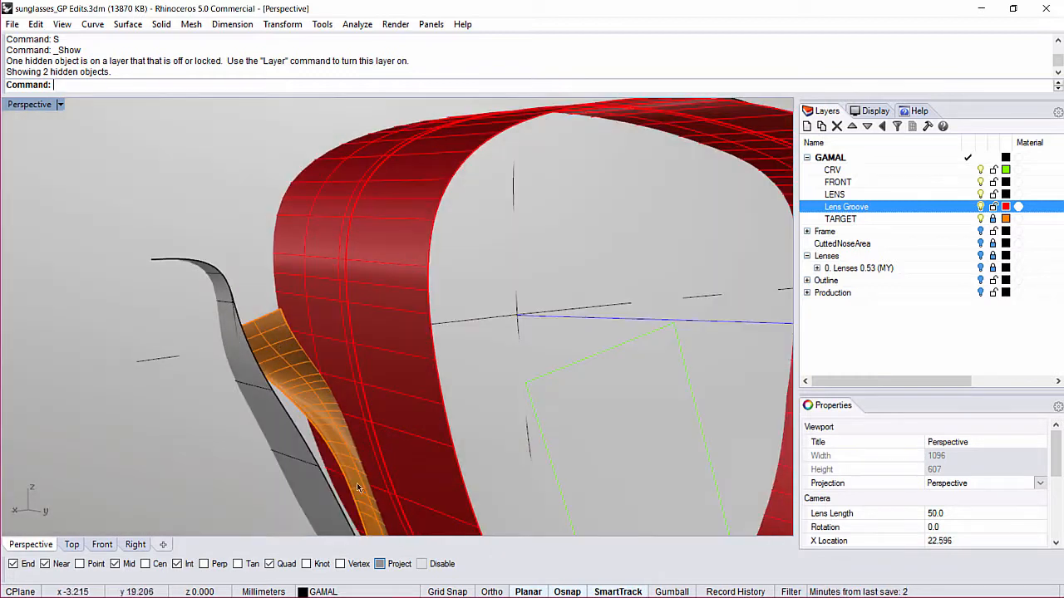
{"action": "scroll", "coordinate": [316, 406], "scroll_direction": "down", "scroll_amount": 7}
{"action": "right_click_drag", "start_coordinate": [366, 373], "coordinate": [814, 231]}
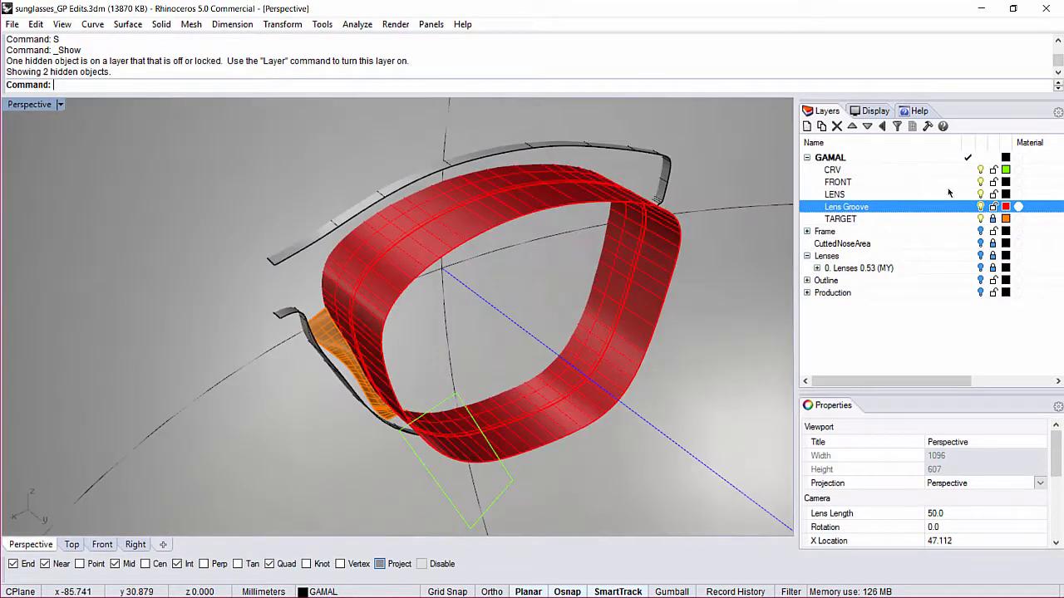
{"action": "left_click", "coordinate": [979, 207]}
{"action": "left_click", "coordinate": [979, 218]}
Turn on the control points of the green rectangle over the nose pad area and hide the outer side surface
{"action": "right_click_drag", "start_coordinate": [515, 403], "coordinate": [418, 437]}
{"action": "left_click", "coordinate": [434, 415]}
{"action": "scroll", "coordinate": [432, 418], "scroll_direction": "down", "scroll_amount": 5}
{"action": "type", "text": "cv"}
{"action": "key", "text": "Return"}
{"action": "scroll", "coordinate": [420, 428], "scroll_direction": "up", "scroll_amount": 8}
{"action": "right_click_drag", "start_coordinate": [321, 339], "coordinate": [352, 352]}
{"action": "left_click", "coordinate": [354, 352]}
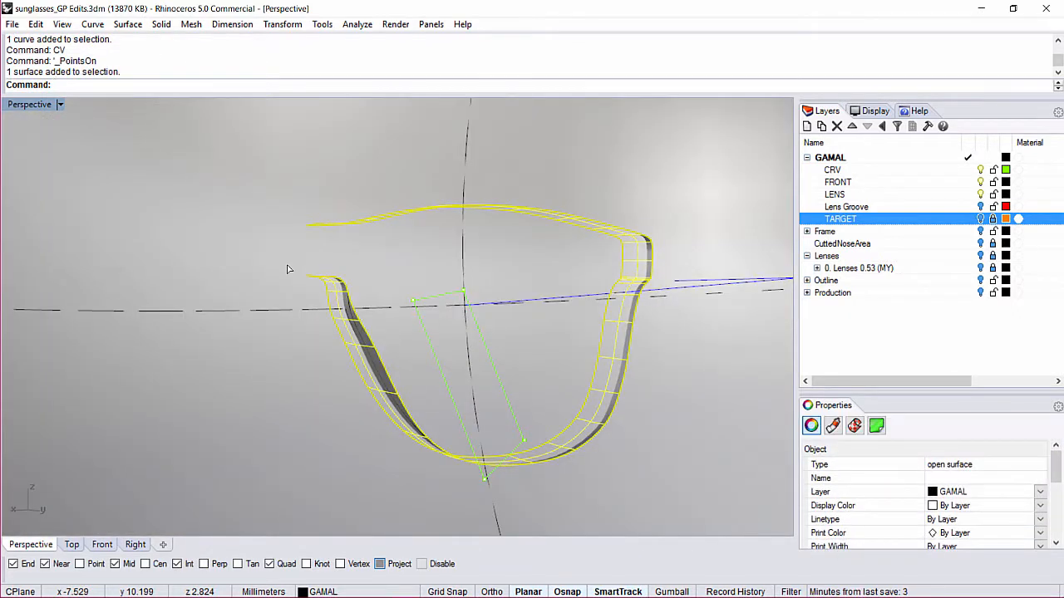
{"action": "type", "text": "h"}
{"action": "key", "text": "Return"}
In the Back view, trim away the spherical base surface outside the green rectangle, and return to Perspective
{"action": "type", "text": "bb"}
{"action": "key", "text": "Return"}
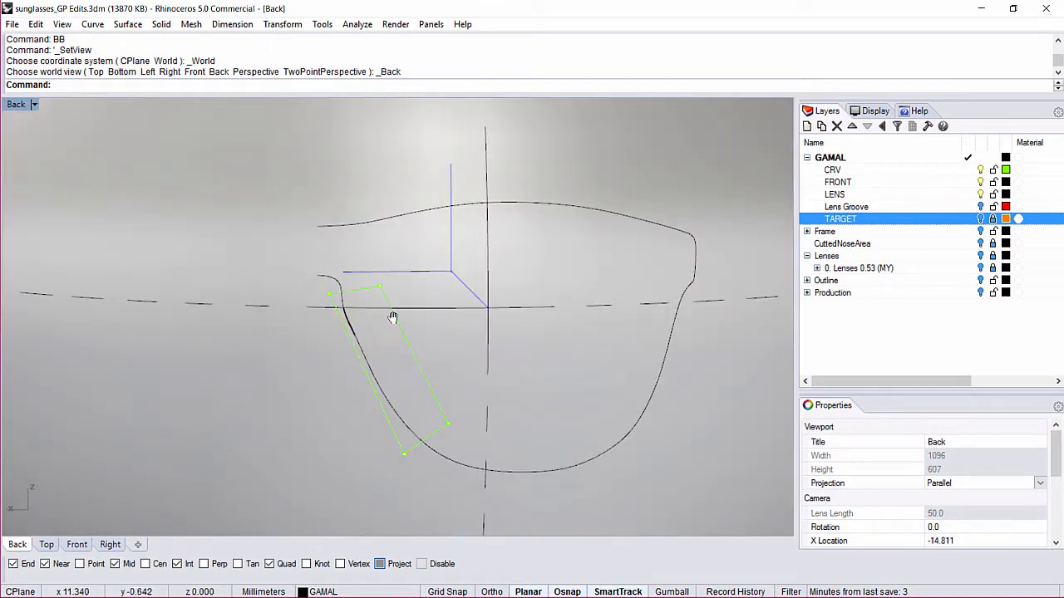
{"action": "scroll", "coordinate": [342, 323], "scroll_direction": "up", "scroll_amount": 3}
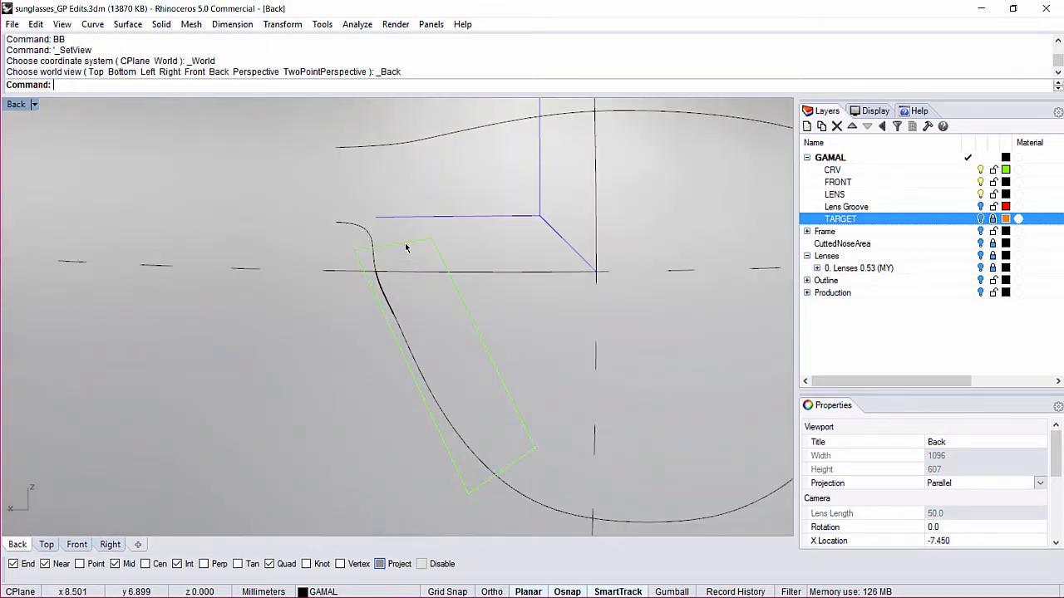
{"action": "left_click", "coordinate": [406, 245]}
{"action": "type", "text": "t"}
{"action": "key", "text": "Return"}
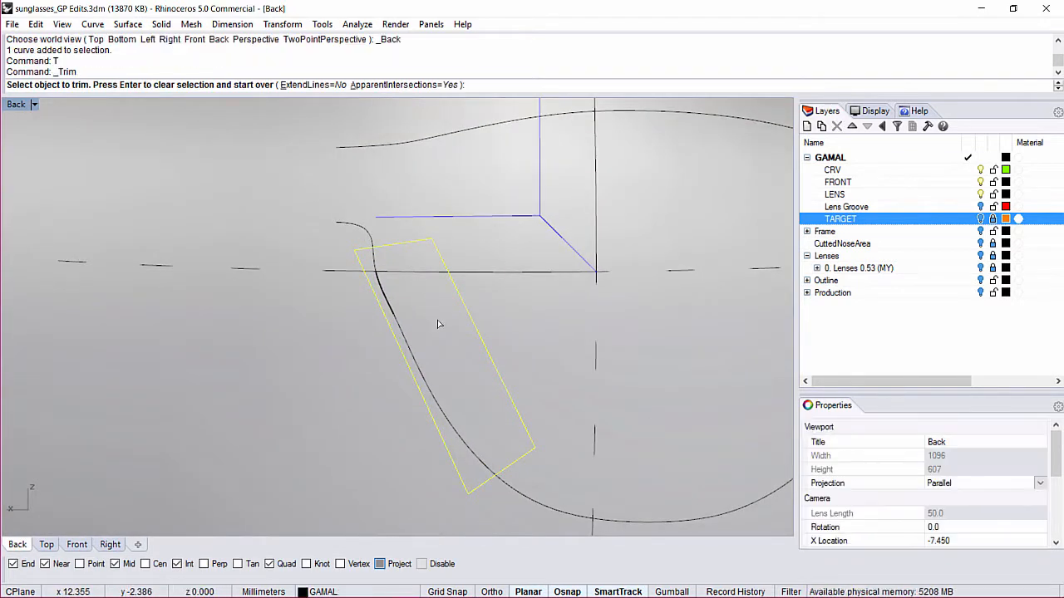
{"action": "left_click", "coordinate": [335, 245]}
{"action": "type", "text": "pp"}
{"action": "key", "text": "Return"}
{"action": "key", "text": "Return"}
Loft a surface between the trimmed patch's upper and lower short edges with Straight sections and Do not simplify, and select it
{"action": "right_click_drag", "start_coordinate": [415, 312], "coordinate": [442, 271]}
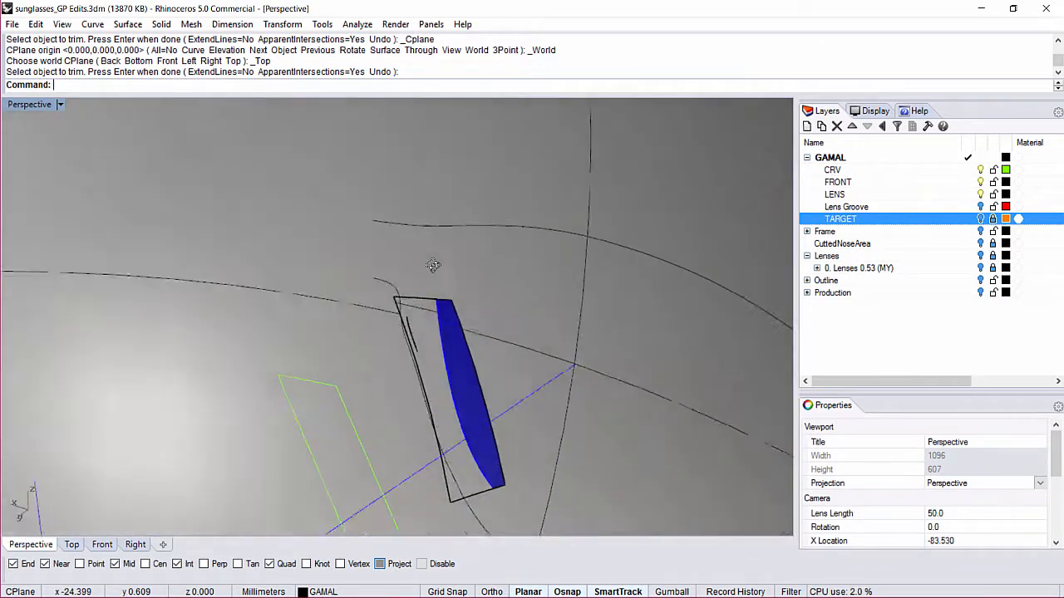
{"action": "scroll", "coordinate": [413, 332], "scroll_direction": "up", "scroll_amount": 4}
{"action": "right_click_drag", "start_coordinate": [413, 331], "coordinate": [360, 217], "text": "shift"}
{"action": "type", "text": "LO"}
{"action": "key", "text": "Return"}
{"action": "left_click", "coordinate": [365, 163]}
{"action": "left_click", "coordinate": [465, 474]}
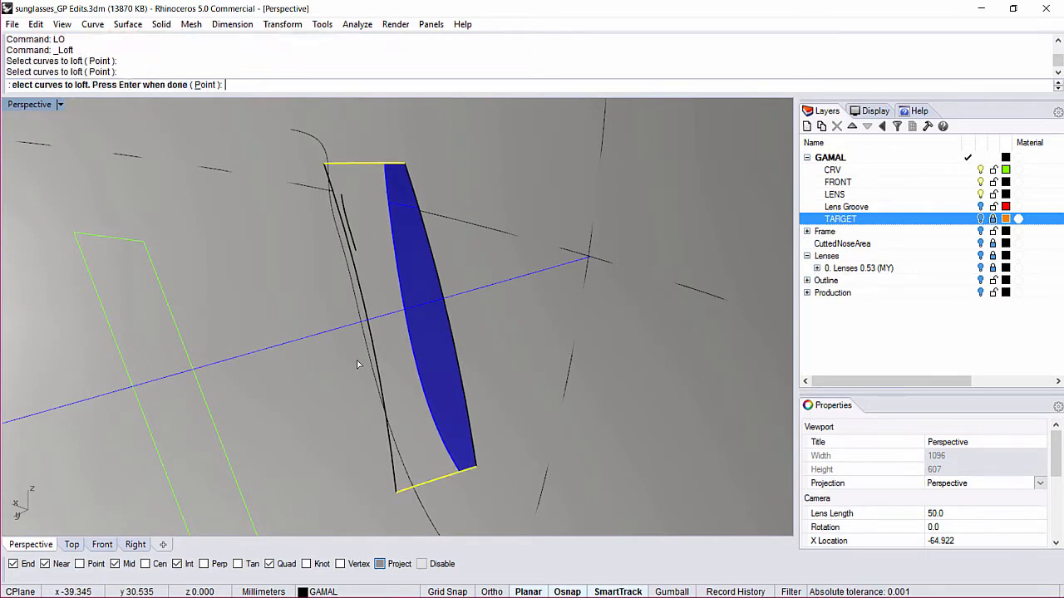
{"action": "key", "text": "Return"}
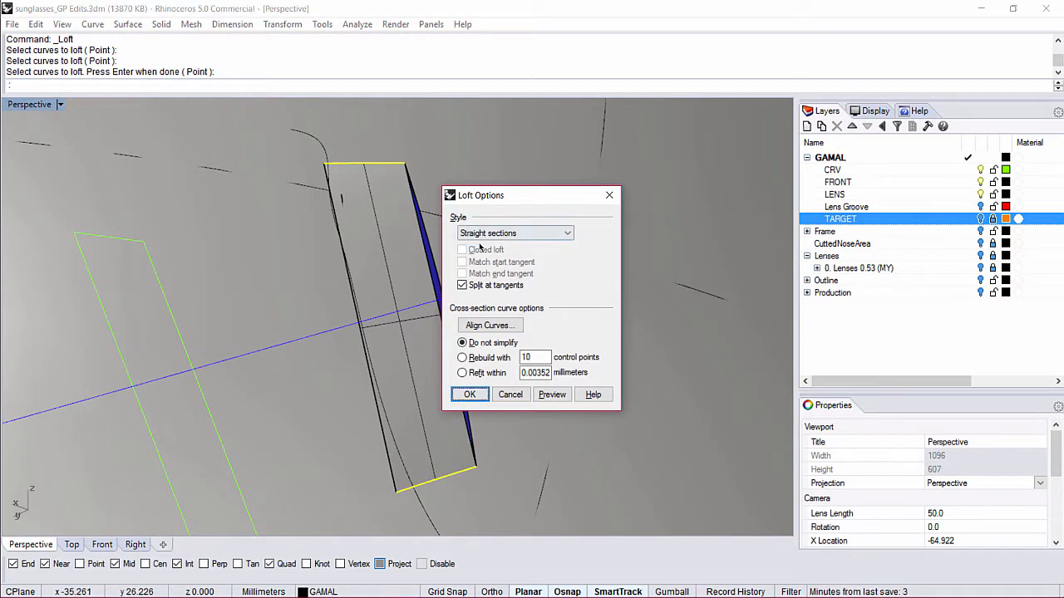
{"action": "key", "text": "Return"}
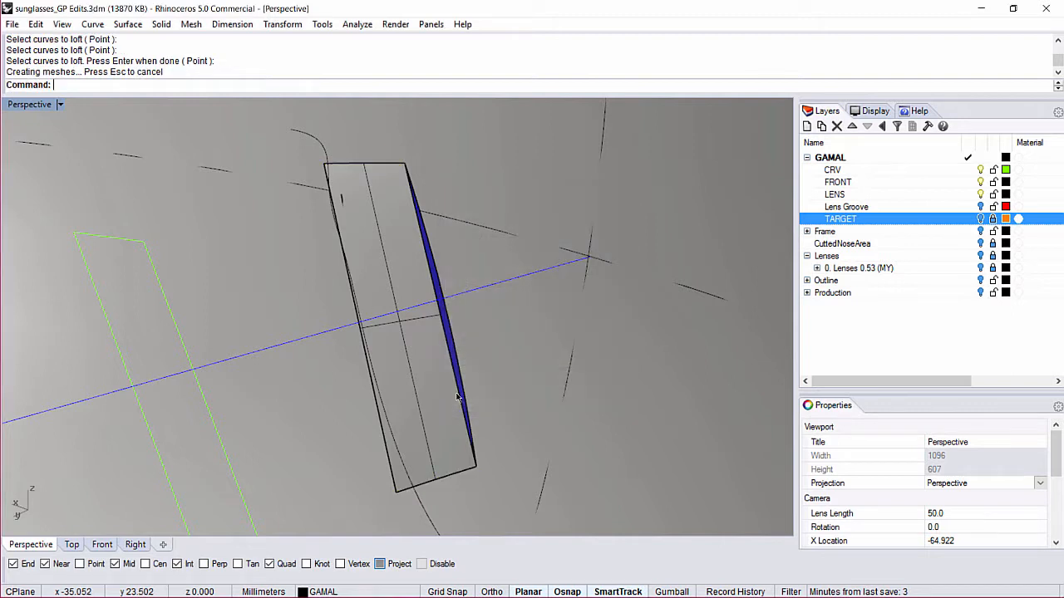
{"action": "right_click_drag", "start_coordinate": [367, 311], "coordinate": [473, 387]}
{"action": "left_click", "coordinate": [469, 364]}
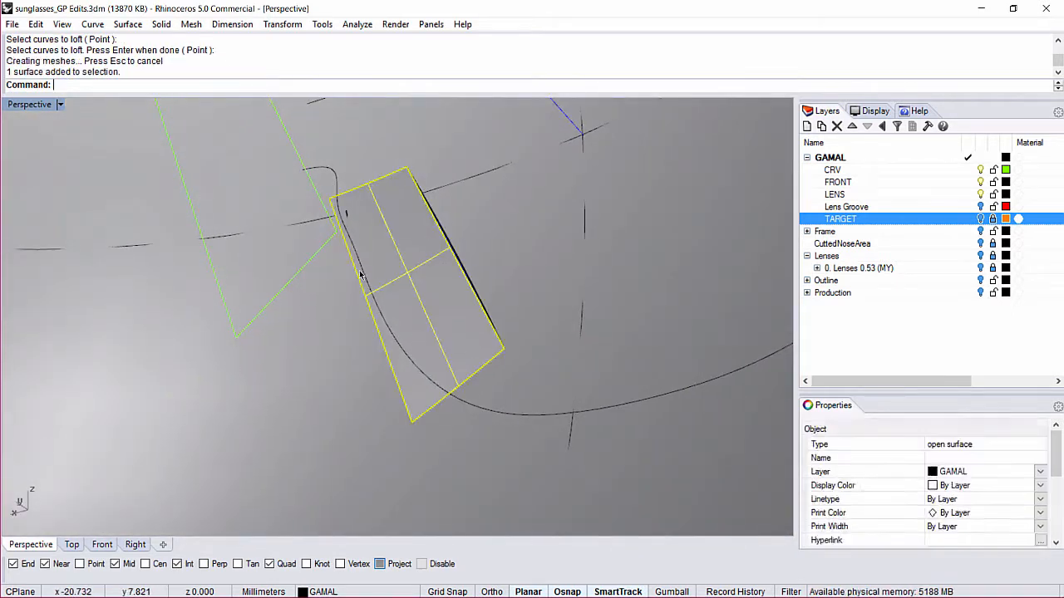
Match the lofted surface's lower short edge to the surrounding spherical surface with Curvature continuity, preserving Tangency at the other end
{"action": "left_click", "coordinate": [466, 362], "text": "shift"}
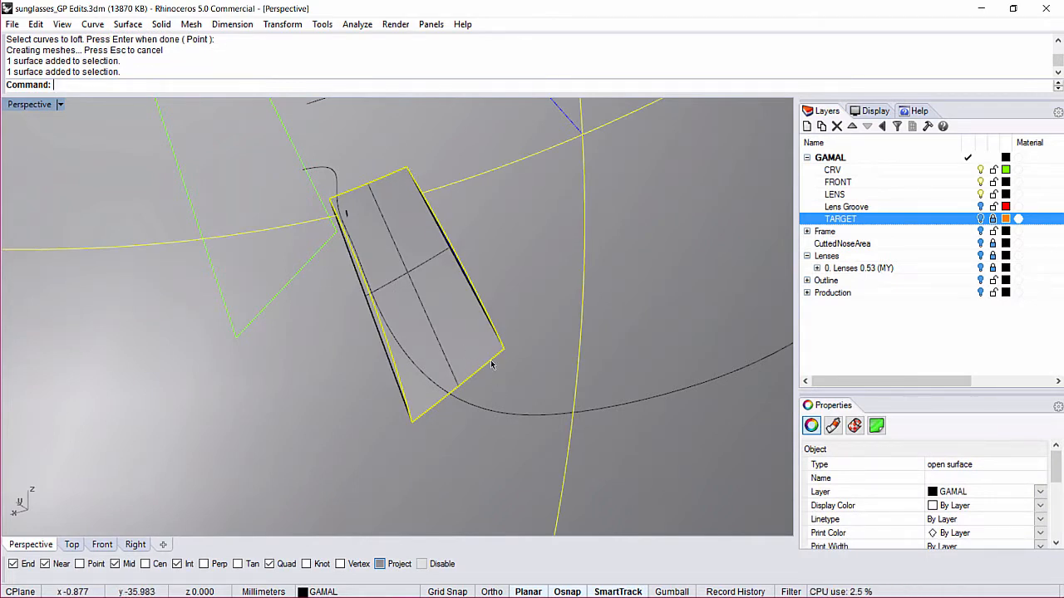
{"action": "scroll", "coordinate": [476, 321], "scroll_direction": "up", "scroll_amount": 2}
{"action": "key", "text": "Escape"}
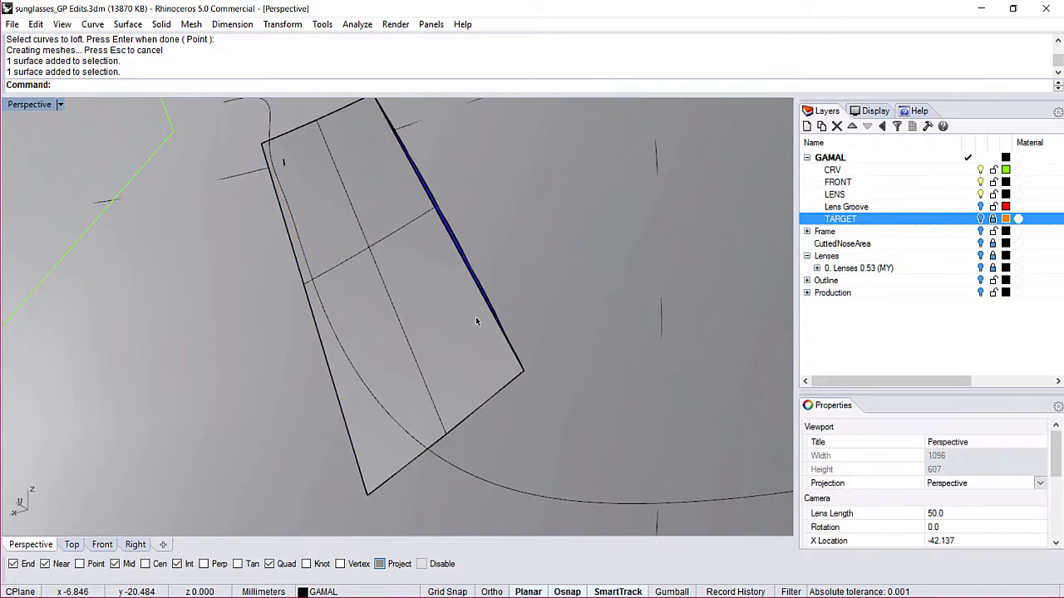
{"action": "type", "text": "tch"}
{"action": "key", "text": "Return"}
{"action": "type", "text": "ma"}
{"action": "key", "text": "Escape"}
{"action": "type", "text": "ms"}
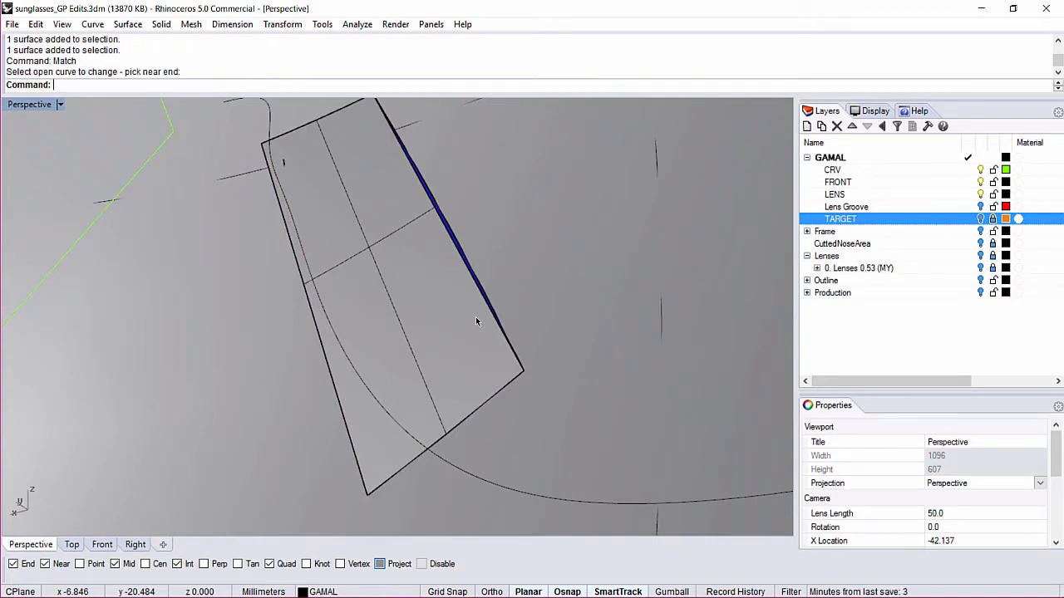
{"action": "key", "text": "Return"}
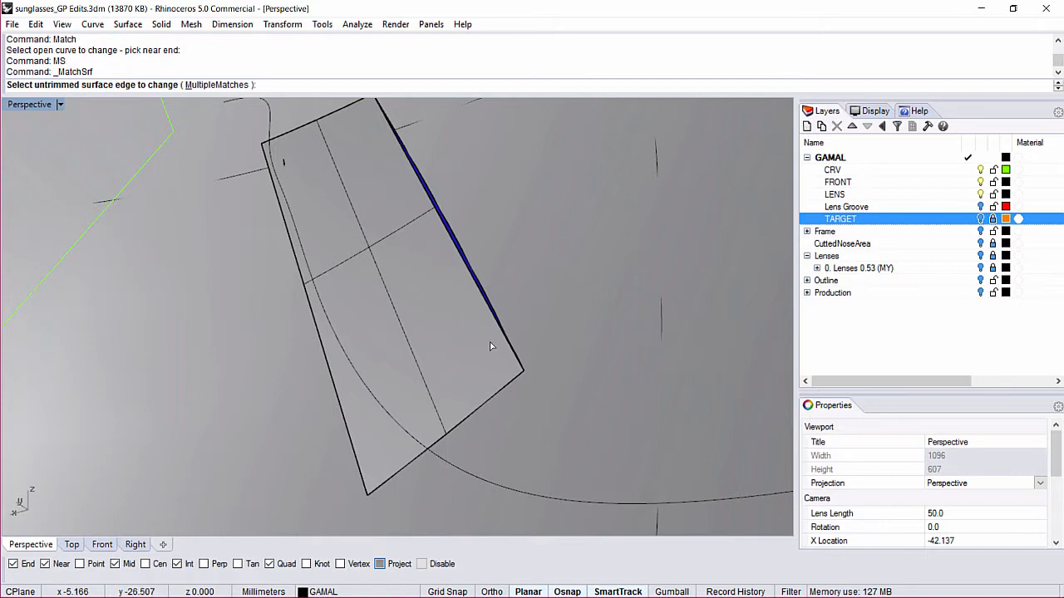
{"action": "left_click", "coordinate": [503, 391]}
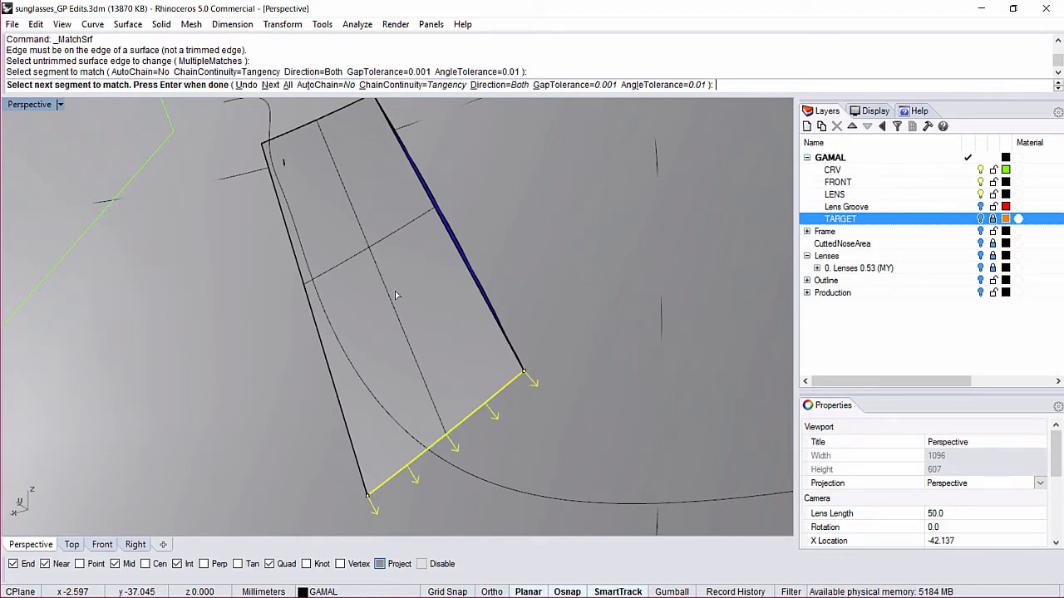
{"action": "key", "text": "Return"}
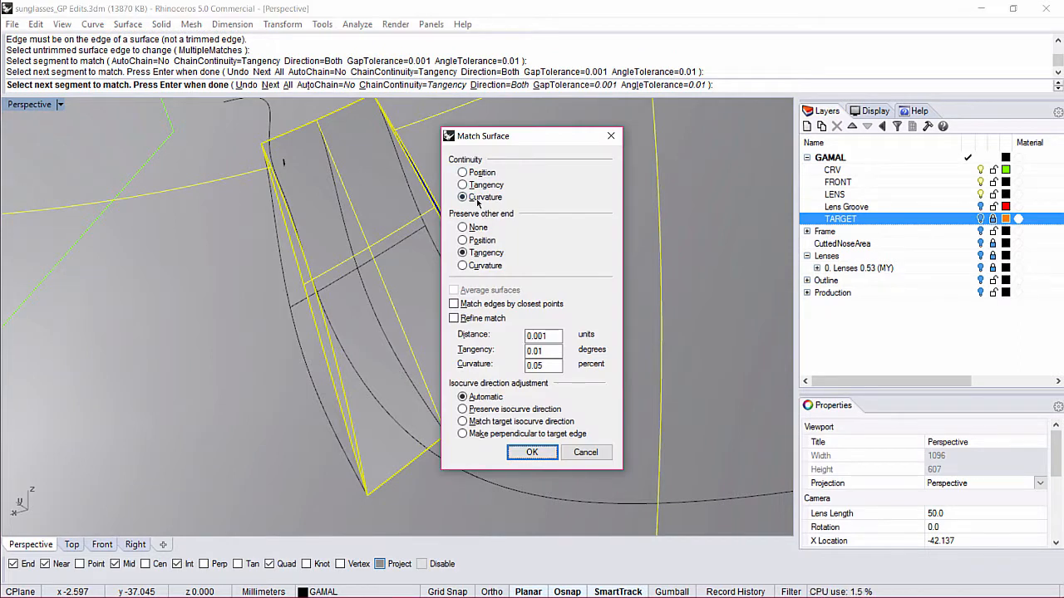
{"action": "left_click", "coordinate": [529, 455]}
Match the lofted surface's upper short edge to the spherical surface with Curvature continuity, preserving Curvature at the other end
{"action": "right_click_drag", "start_coordinate": [380, 163], "coordinate": [357, 176]}
{"action": "type", "text": "MS"}
{"action": "key", "text": "Return"}
{"action": "left_click", "coordinate": [362, 168]}
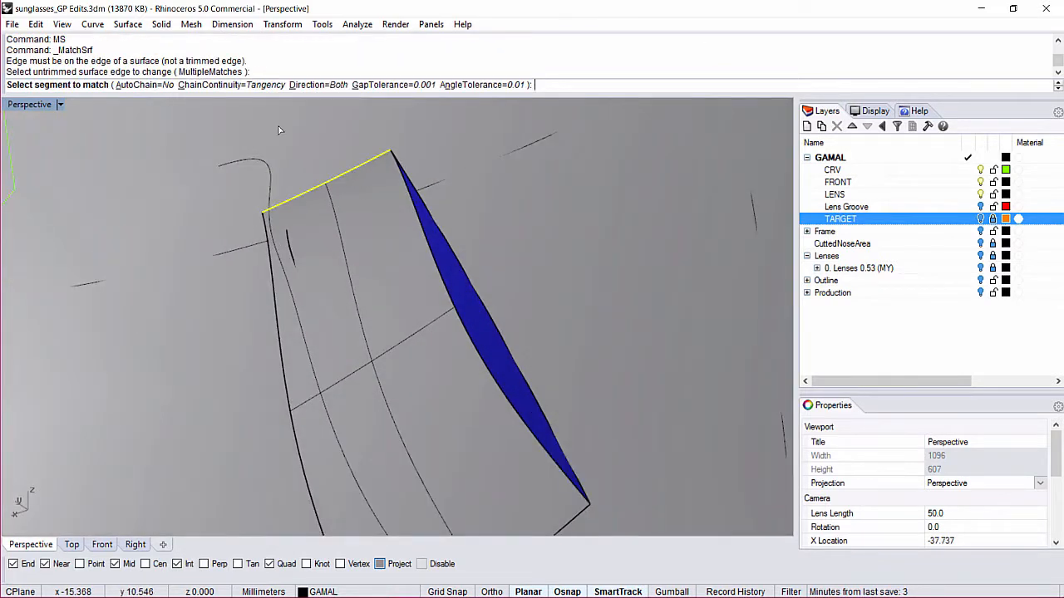
{"action": "left_click", "coordinate": [361, 168]}
{"action": "key", "text": "Return"}
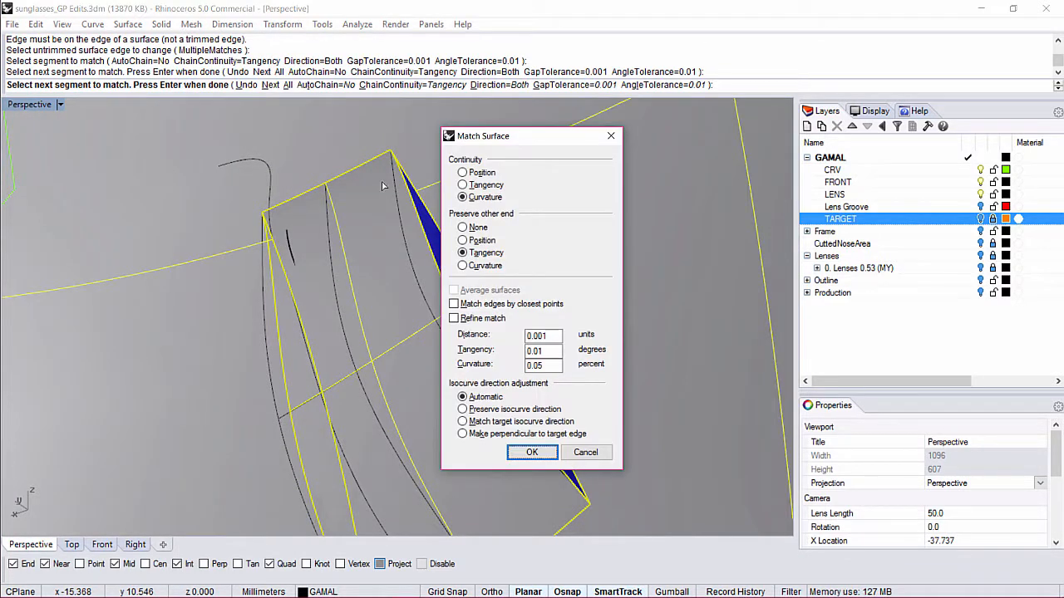
{"action": "left_click", "coordinate": [462, 266]}
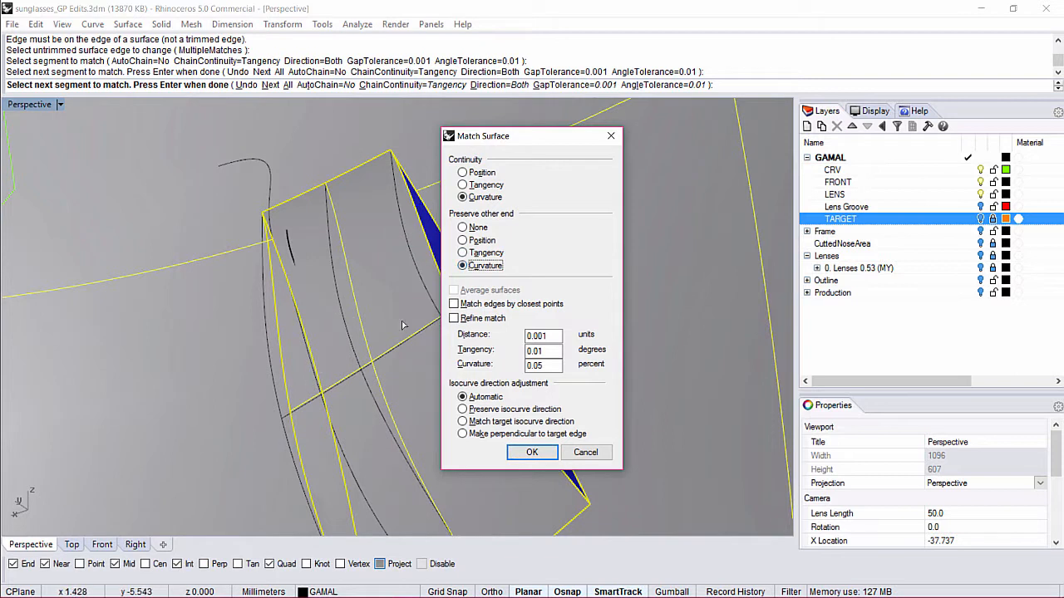
{"action": "left_click", "coordinate": [526, 456]}
Turn on the matched surface's control points and inspect them in wireframe display
{"action": "scroll", "coordinate": [451, 357], "scroll_direction": "down", "scroll_amount": 4}
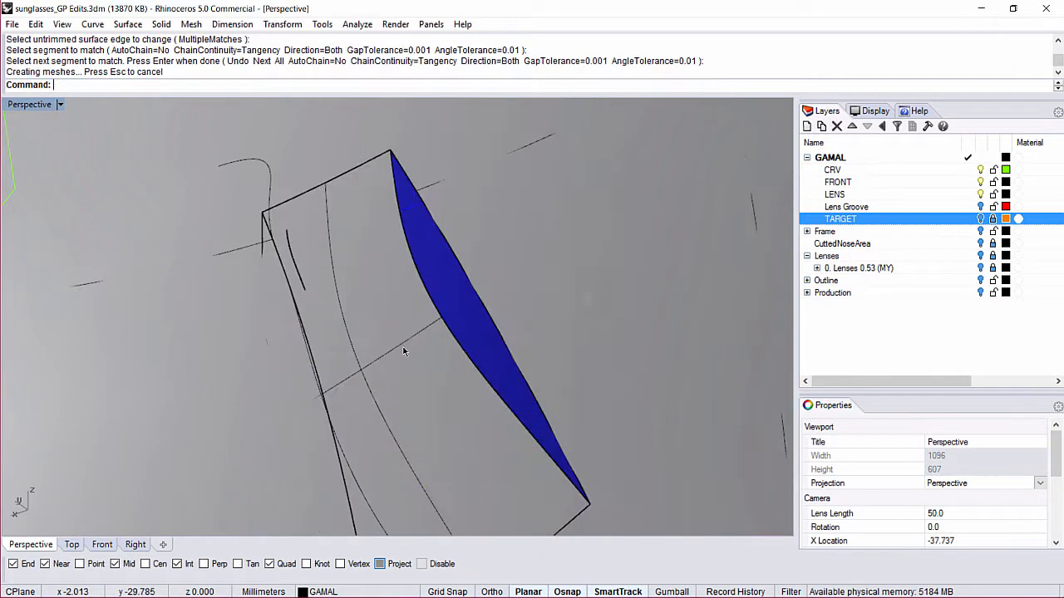
{"action": "left_click", "coordinate": [327, 261]}
{"action": "type", "text": "cv"}
{"action": "key", "text": "Return"}
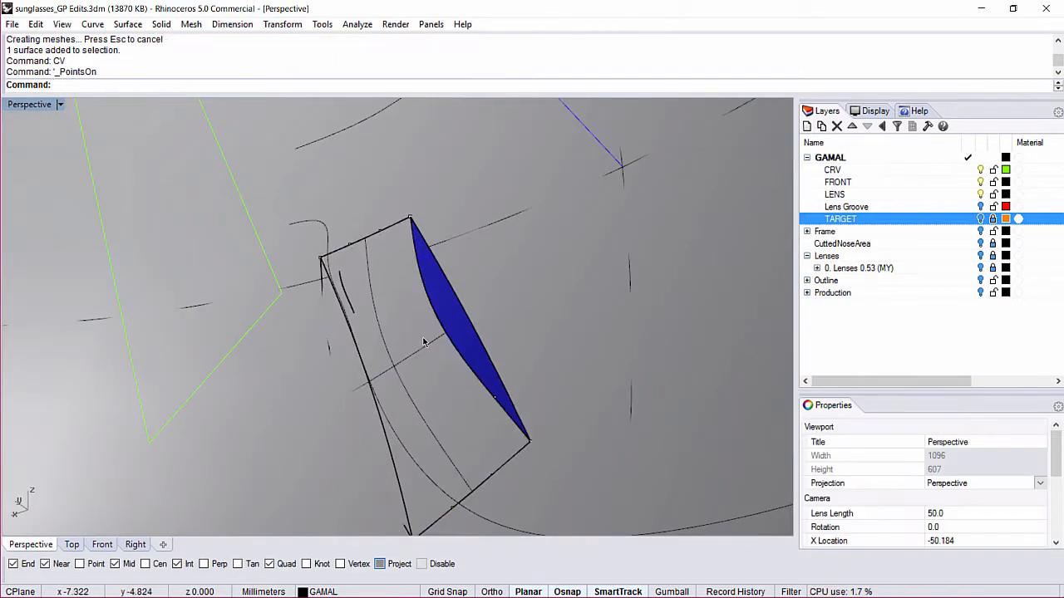
{"action": "type", "text": "w"}
{"action": "key", "text": "Return"}
{"action": "mouse_move", "coordinate": [414, 345]}
{"action": "right_mouse_down"}
{"action": "mouse_move", "coordinate": [426, 322]}
{"action": "mouse_move", "coordinate": [358, 313]}
{"action": "right_mouse_up"}
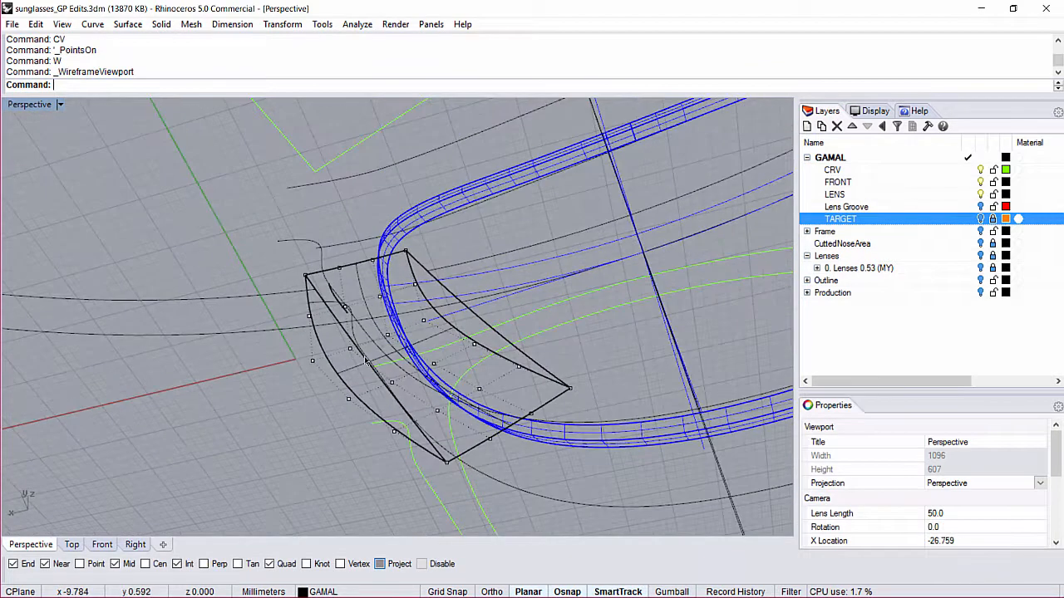
Isolate the matched surface in rendered display, turn on its control points and examine its curved shape
{"action": "key", "text": "Escape"}
{"action": "left_click", "coordinate": [308, 300]}
{"action": "type", "text": "hh"}
{"action": "key", "text": "Return"}
{"action": "type", "text": "cv"}
{"action": "key", "text": "Return"}
{"action": "type", "text": "w"}
{"action": "key", "text": "Return"}
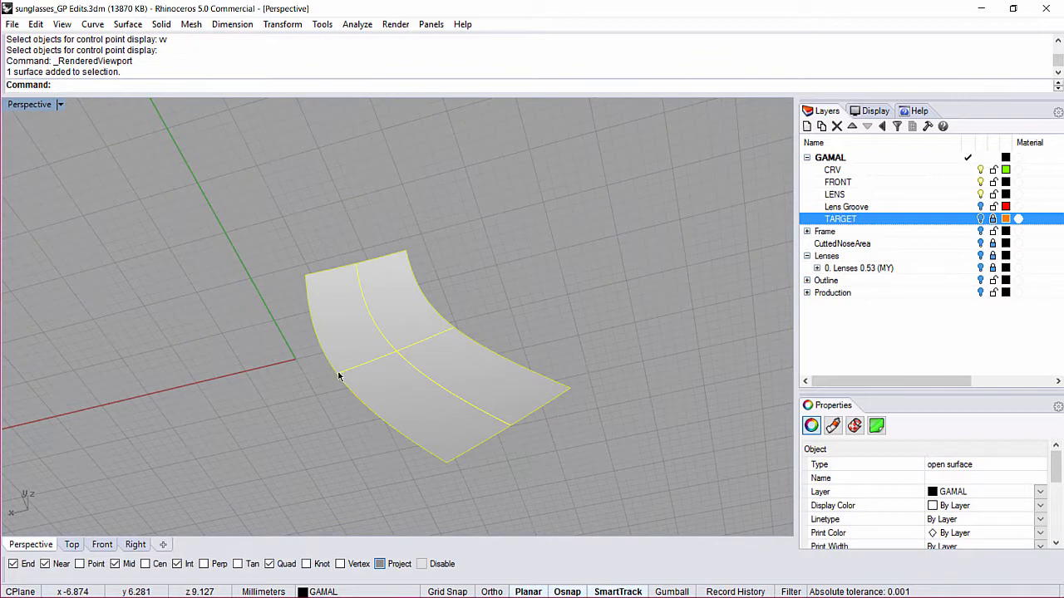
{"action": "key", "text": "Return"}
{"action": "type", "text": "CV"}
{"action": "key", "text": "Return"}
{"action": "right_click_drag", "start_coordinate": [245, 344], "coordinate": [541, 390]}
{"action": "right_click_drag", "start_coordinate": [475, 352], "coordinate": [520, 332]}
Delete the matched surface over the nose pad opening and show all hidden objects
{"action": "left_click", "coordinate": [424, 219]}
{"action": "key", "text": "Delete"}
{"action": "type", "text": "s"}
{"action": "key", "text": "Return"}
Duplicate the upper edge of the rectangular nose pad opening in the spherical surface and turn on the curve's control points
{"action": "right_click_drag", "start_coordinate": [425, 218], "coordinate": [357, 320]}
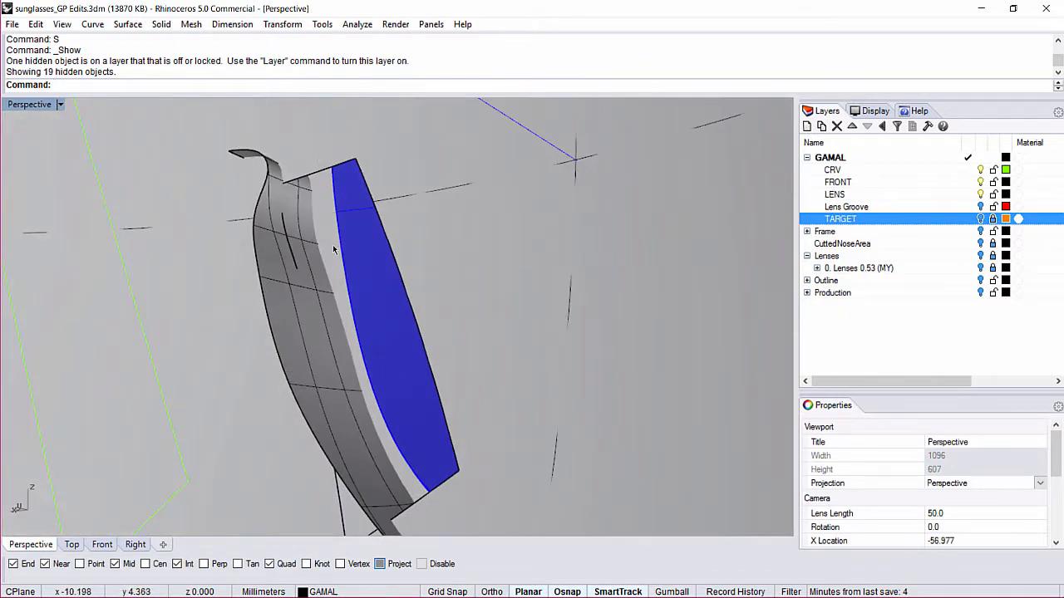
{"action": "type", "text": "de"}
{"action": "key", "text": "Return"}
{"action": "left_click", "coordinate": [309, 173]}
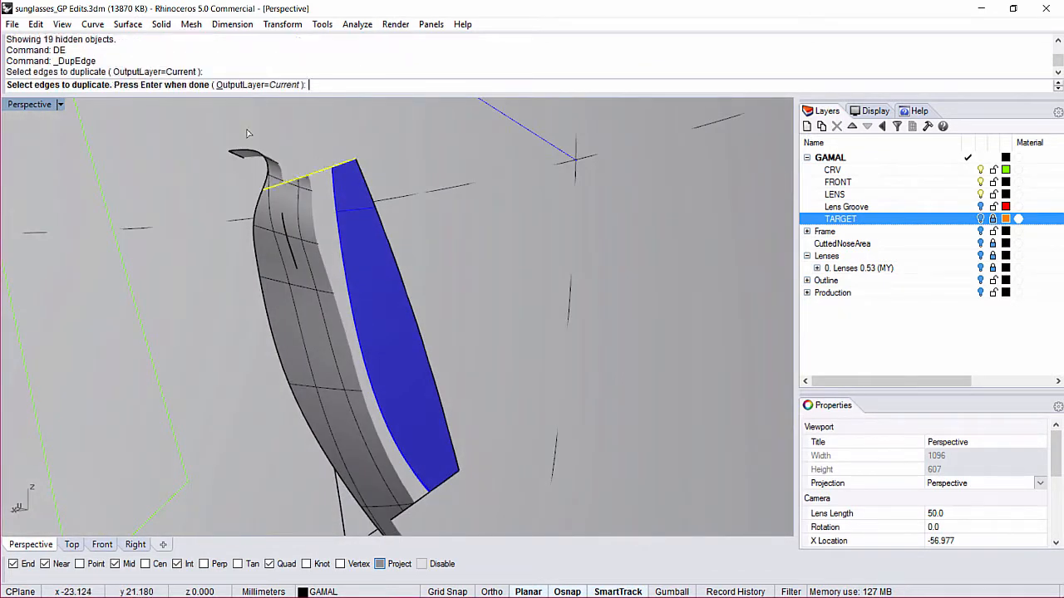
{"action": "key", "text": "Return"}
{"action": "right_click_drag", "start_coordinate": [242, 217], "coordinate": [328, 147]}
{"action": "type", "text": "cv"}
{"action": "key", "text": "Return"}
Select the duplicated edge curve and turn on the TARGET layer
{"action": "scroll", "coordinate": [322, 148], "scroll_direction": "up", "scroll_amount": 8}
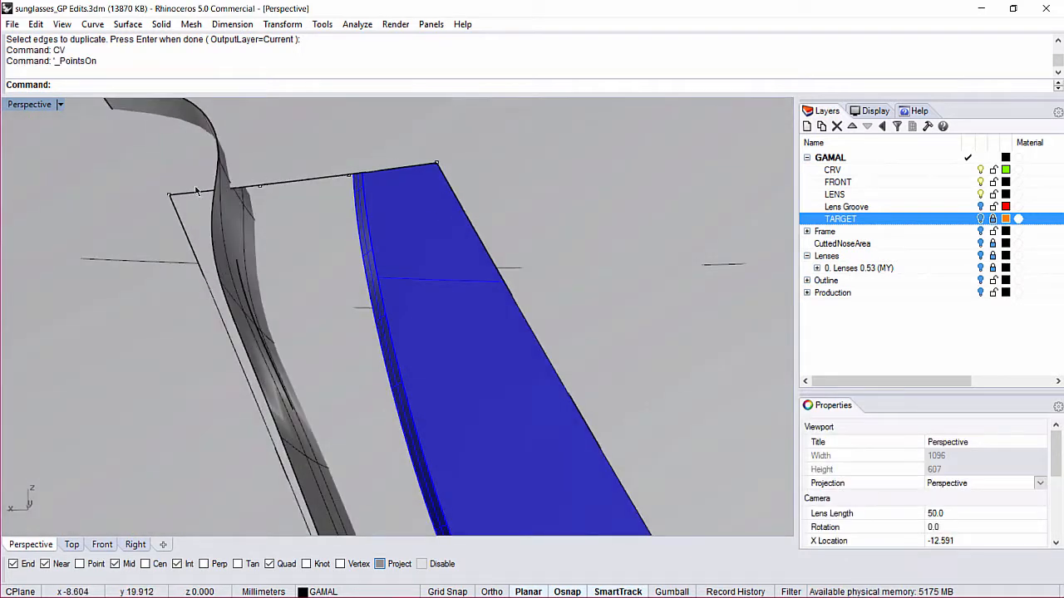
{"action": "scroll", "coordinate": [337, 191], "scroll_direction": "down", "scroll_amount": 6}
{"action": "left_click", "coordinate": [328, 186]}
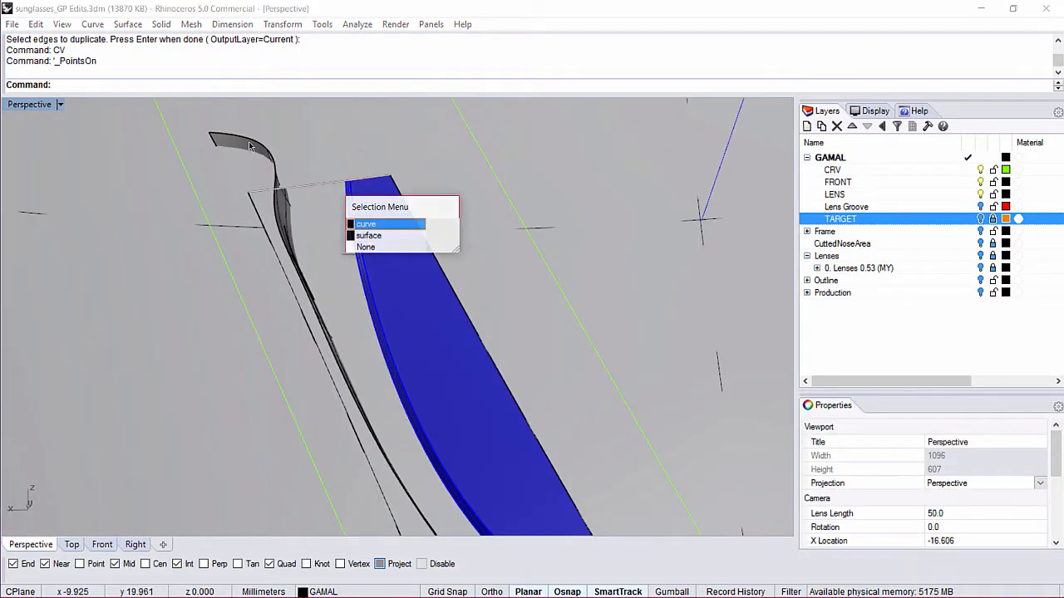
{"action": "left_click", "coordinate": [384, 223]}
{"action": "scroll", "coordinate": [249, 146], "scroll_direction": "down", "scroll_amount": 5}
{"action": "right_click_drag", "start_coordinate": [224, 152], "coordinate": [723, 234]}
{"action": "left_click", "coordinate": [981, 219]}
Hide the two large spherical base surfaces to expose the orange target nose pad surface
{"action": "scroll", "coordinate": [248, 268], "scroll_direction": "down", "scroll_amount": 12}
{"action": "right_click_drag", "start_coordinate": [224, 261], "coordinate": [205, 191]}
{"action": "left_click_drag", "start_coordinate": [231, 208], "coordinate": [177, 263]}
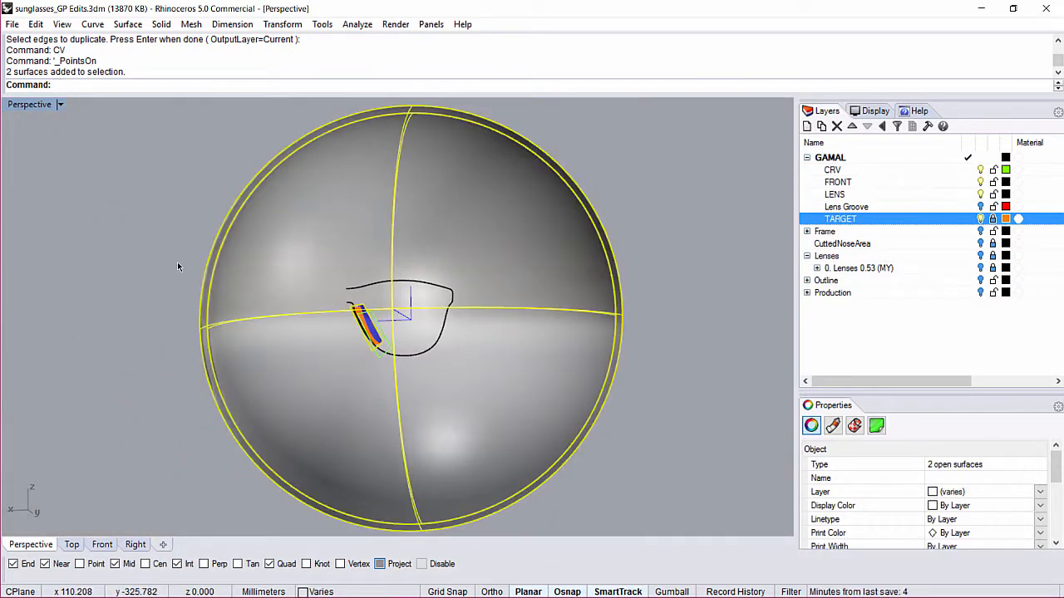
{"action": "type", "text": "H"}
{"action": "key", "text": "Return"}
{"action": "scroll", "coordinate": [359, 218], "scroll_direction": "up", "scroll_amount": 8}
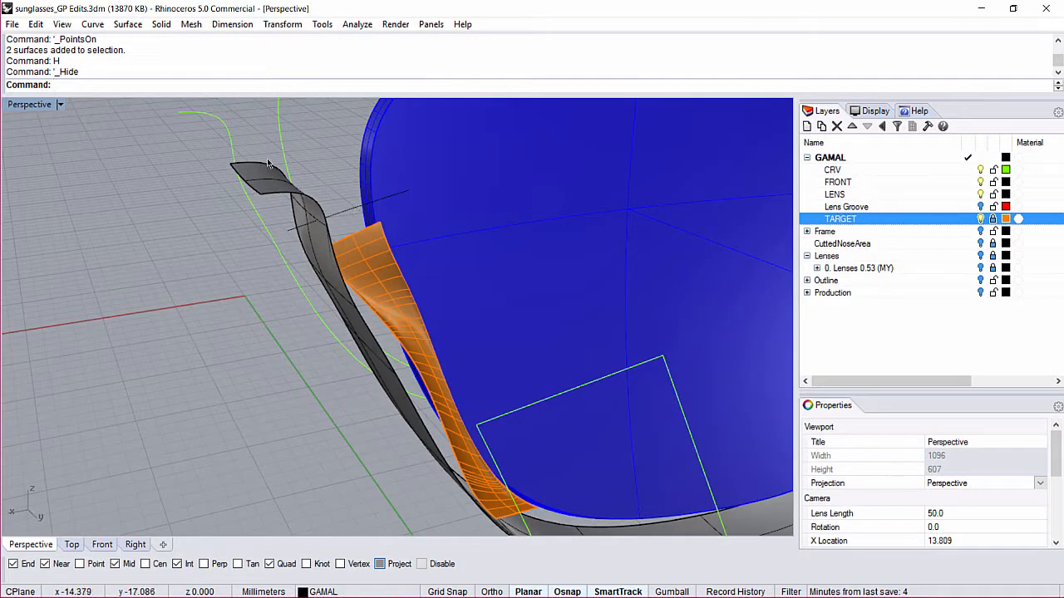
In the Right view, nudge the duplicated curve down and in the +Y direction in 1 mm increments
{"action": "left_click", "coordinate": [349, 211]}
{"action": "type", "text": "RR"}
{"action": "key", "text": "Return"}
{"action": "scroll", "coordinate": [334, 278], "scroll_direction": "down", "scroll_amount": 4}
{"action": "scroll", "coordinate": [354, 207], "scroll_direction": "up", "scroll_amount": 7}
{"action": "scroll", "coordinate": [354, 208], "scroll_direction": "down", "scroll_amount": 3}
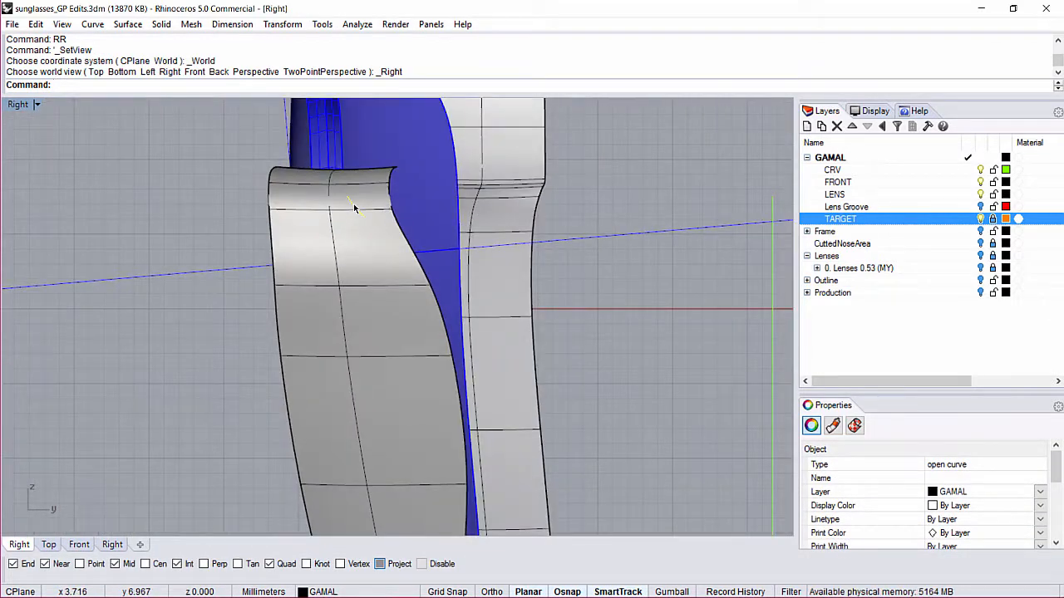
{"action": "key", "text": "alt+Right"}
{"action": "key", "text": "alt+Right"}
{"action": "key", "text": "alt+Right"}
{"action": "key", "text": "alt+Right"}
{"action": "key", "text": "alt+Right"}
{"action": "key", "text": "alt+Down"}
{"action": "key", "text": "alt+Down"}
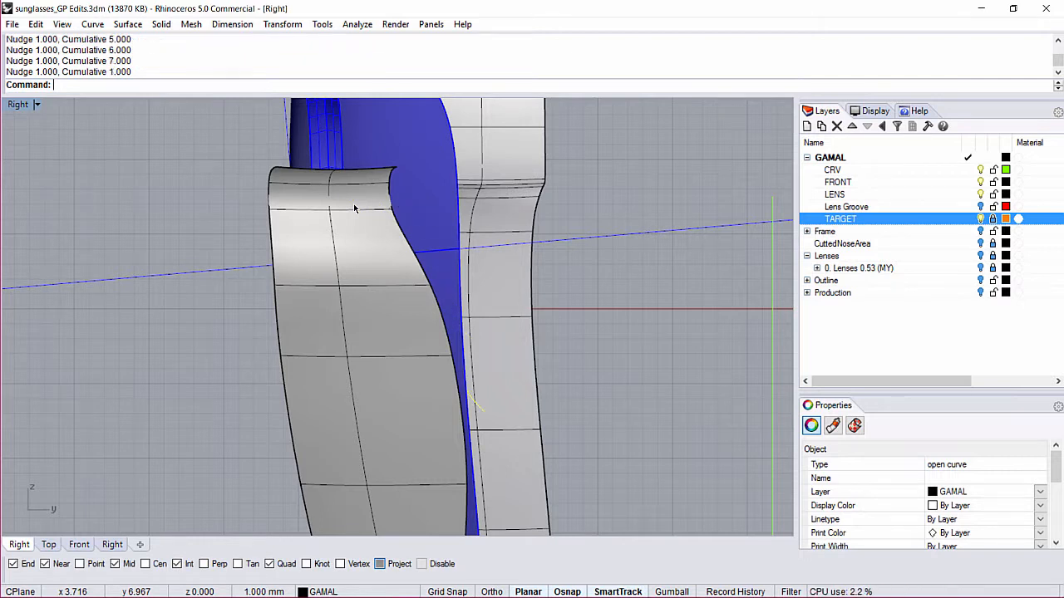
Check the curve against the target in Perspective and, in the Back view, nudge it 1.1 mm toward the lens
{"action": "type", "text": "GG"}
{"action": "key", "text": "Return"}
{"action": "right_click_drag", "start_coordinate": [358, 264], "coordinate": [274, 374]}
{"action": "scroll", "coordinate": [390, 385], "scroll_direction": "up", "scroll_amount": 6}
{"action": "right_click_drag", "start_coordinate": [389, 385], "coordinate": [354, 270]}
{"action": "type", "text": "BB"}
{"action": "key", "text": "Return"}
{"action": "scroll", "coordinate": [368, 318], "scroll_direction": "down", "scroll_amount": 7}
{"action": "scroll", "coordinate": [372, 347], "scroll_direction": "up", "scroll_amount": 4}
{"action": "scroll", "coordinate": [386, 326], "scroll_direction": "up", "scroll_amount": 2}
{"action": "key", "text": "alt+Right"}
{"action": "key", "text": "alt+Right"}
{"action": "key", "text": "alt+Right"}
{"action": "key", "text": "alt+Right"}
{"action": "key", "text": "alt+Right"}
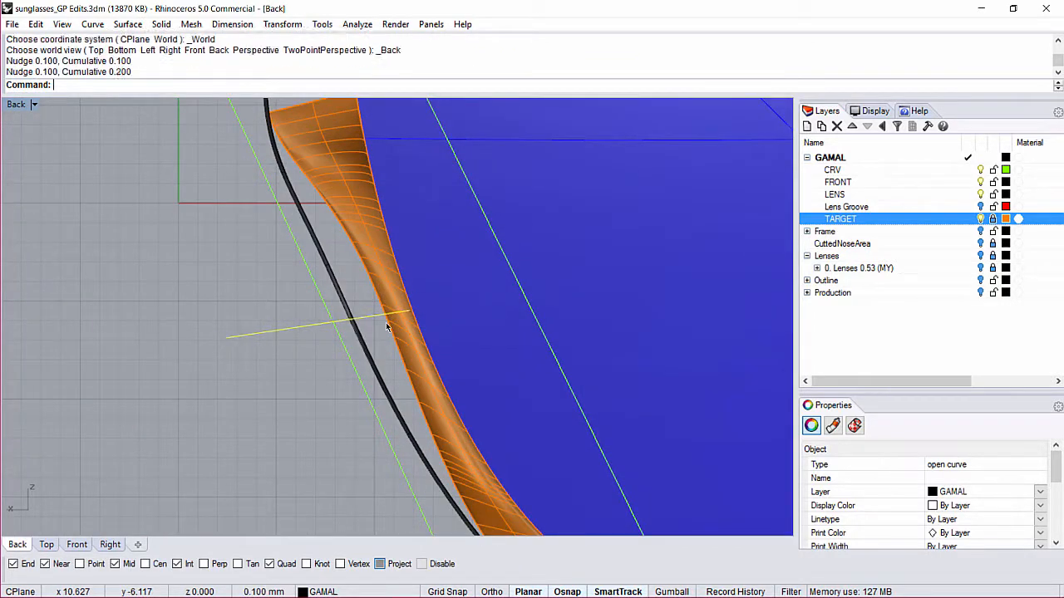
{"action": "key", "text": "alt+Right"}
{"action": "key", "text": "alt+Right"}
{"action": "key", "text": "alt+Right"}
{"action": "scroll", "coordinate": [384, 320], "scroll_direction": "down", "scroll_amount": 4}
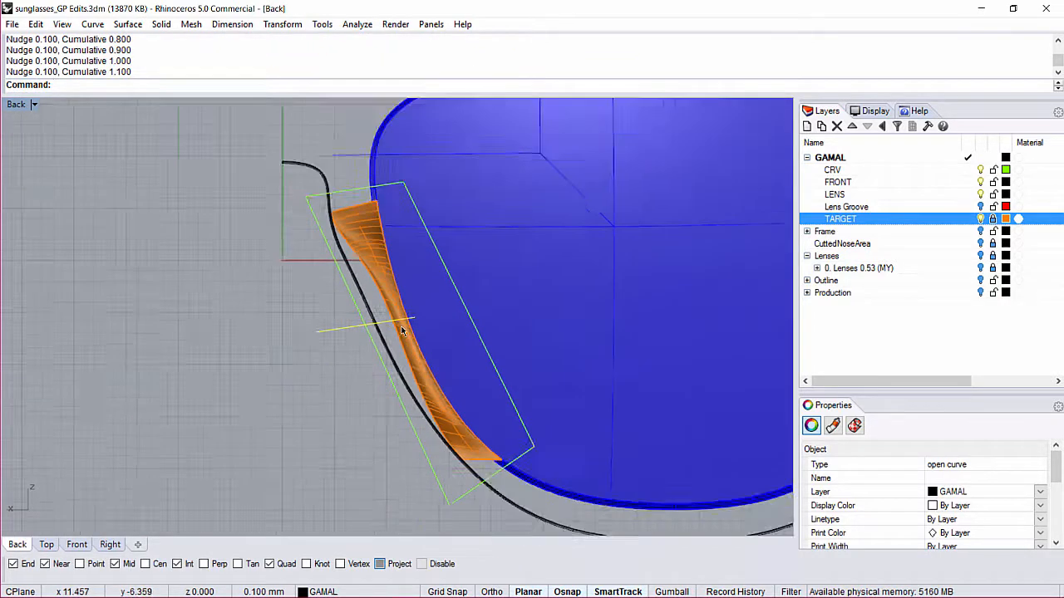
Rotate the duplicated curve counterclockwise about a point on the frame outline until it crosses the target's narrow section roughly perpendicularly
{"action": "scroll", "coordinate": [386, 297], "scroll_direction": "up", "scroll_amount": 4}
{"action": "type", "text": "R"}
{"action": "key", "text": "Return"}
{"action": "left_click", "coordinate": [367, 288]}
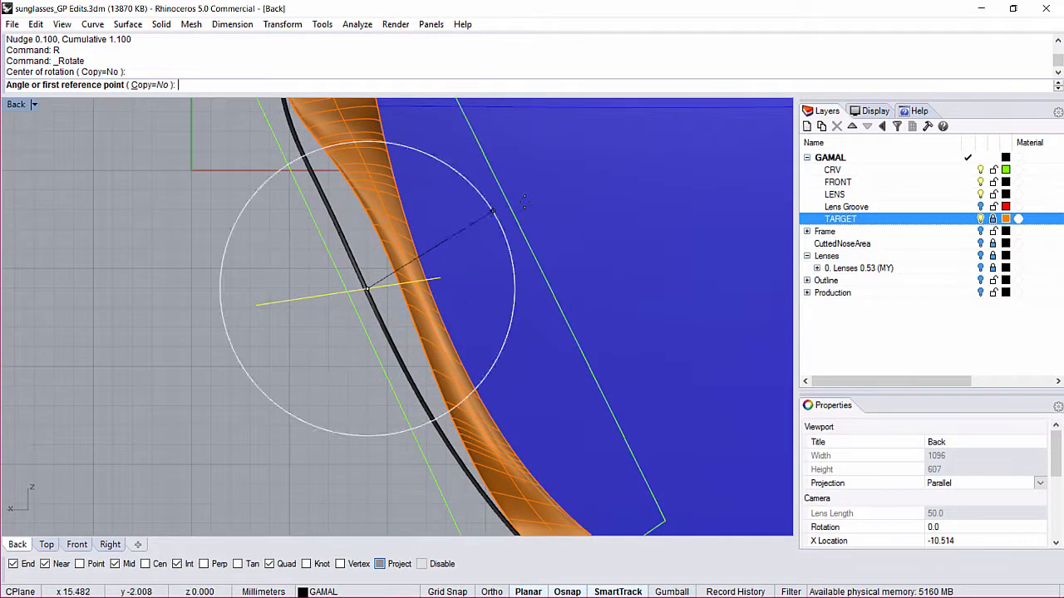
{"action": "left_click", "coordinate": [632, 166]}
{"action": "left_click", "coordinate": [499, 180]}
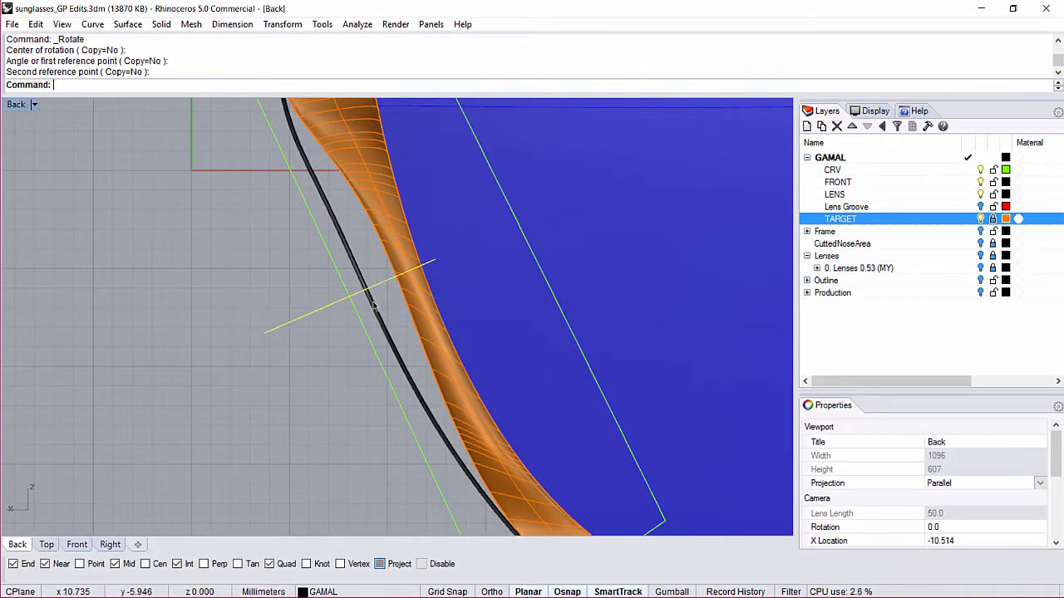
Examine the upper and lower ends of the target nose pad surface against the lens edge and the frame outline
{"action": "right_click_drag", "start_coordinate": [383, 176], "coordinate": [383, 398]}
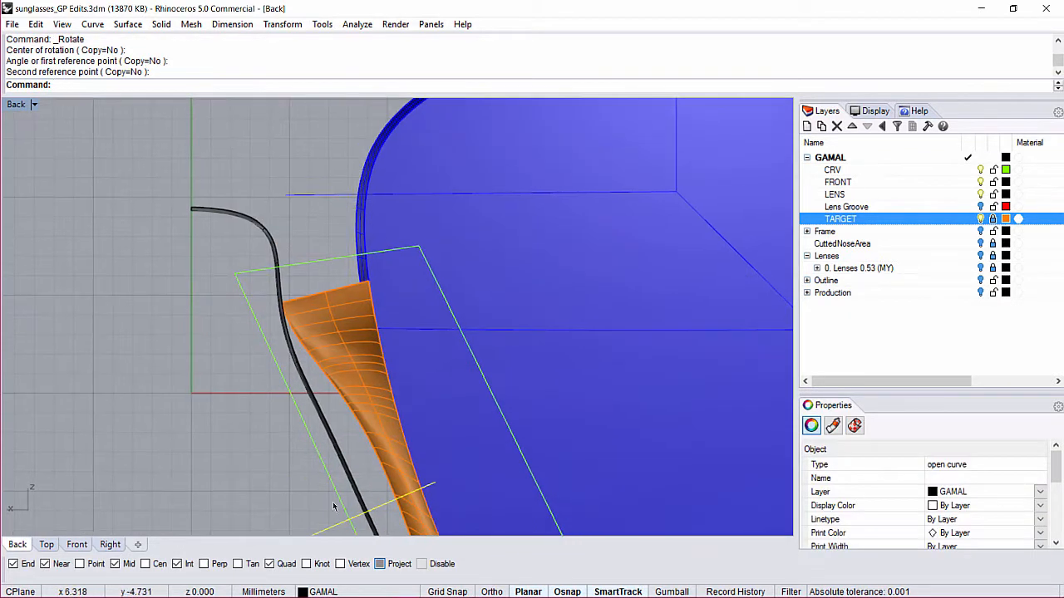
{"action": "scroll", "coordinate": [346, 261], "scroll_direction": "up", "scroll_amount": 4}
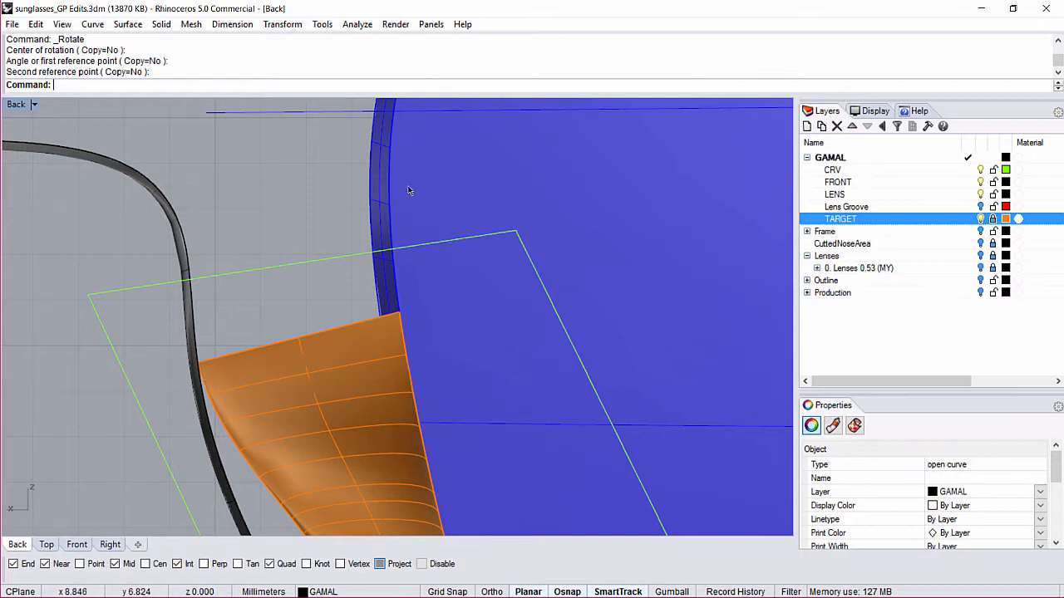
{"action": "scroll", "coordinate": [408, 386], "scroll_direction": "down", "scroll_amount": 5}
{"action": "scroll", "coordinate": [371, 368], "scroll_direction": "up", "scroll_amount": 4}
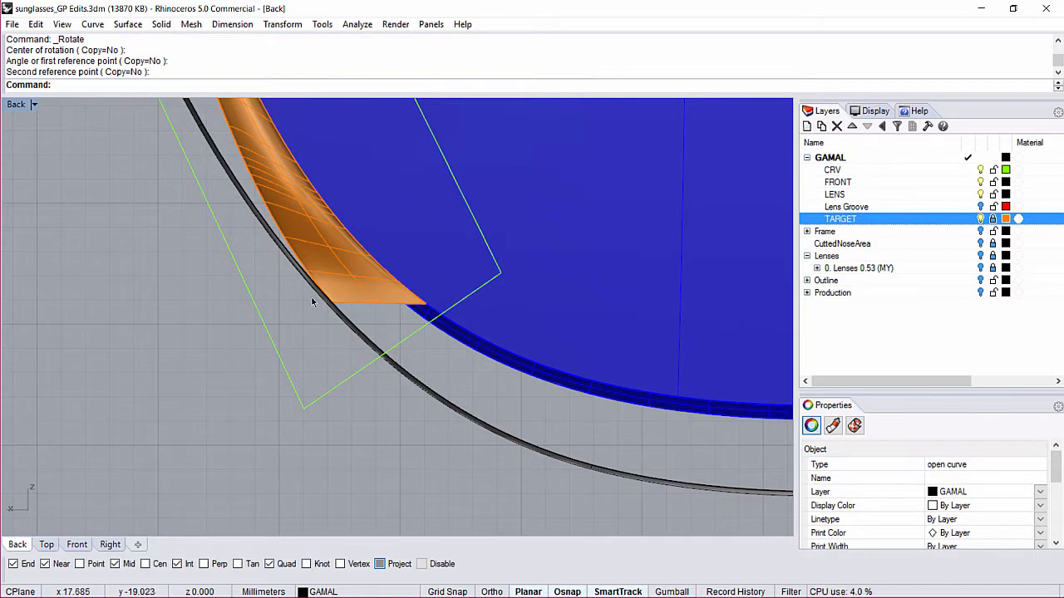
{"action": "scroll", "coordinate": [211, 293], "scroll_direction": "down", "scroll_amount": 2}
{"action": "scroll", "coordinate": [391, 323], "scroll_direction": "up", "scroll_amount": 2}
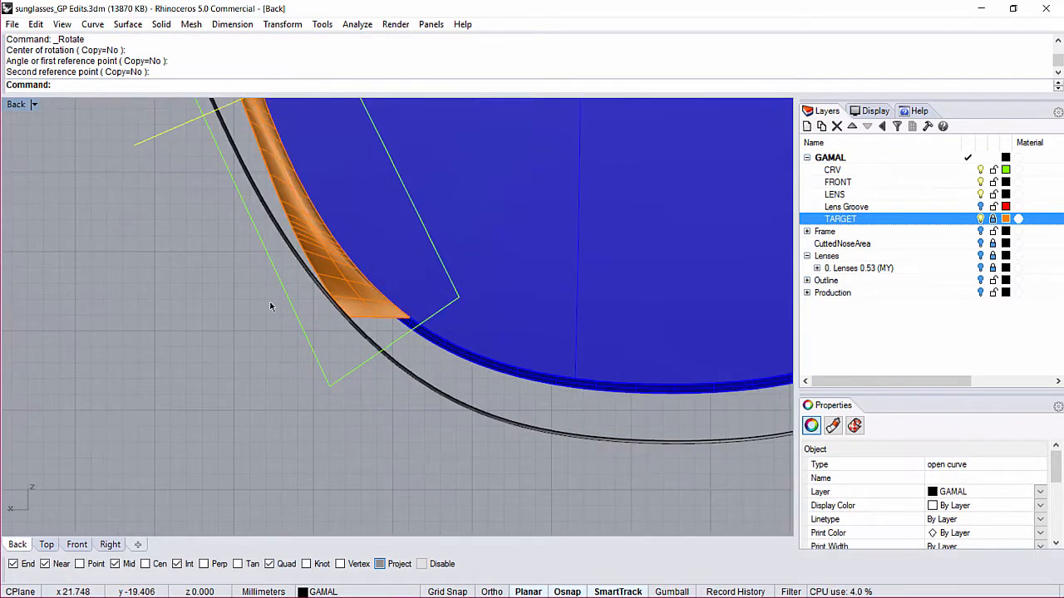
{"action": "right_click_drag", "start_coordinate": [260, 191], "coordinate": [398, 412]}
Reposition the duplicated curve across the target's narrow middle with coarse 1 mm and fine 0.1 mm nudges
{"action": "right_click_drag", "start_coordinate": [466, 289], "coordinate": [423, 284]}
{"action": "key", "text": "alt+Right"}
{"action": "key", "text": "alt+Right"}
{"action": "key", "text": "alt+Right"}
{"action": "key", "text": "alt+Right"}
{"action": "key", "text": "alt+Right"}
{"action": "key", "text": "alt+Up"}
{"action": "key", "text": "ctrl+alt+Left"}
{"action": "key", "text": "ctrl+alt+Left"}
{"action": "key", "text": "ctrl+alt+Left"}
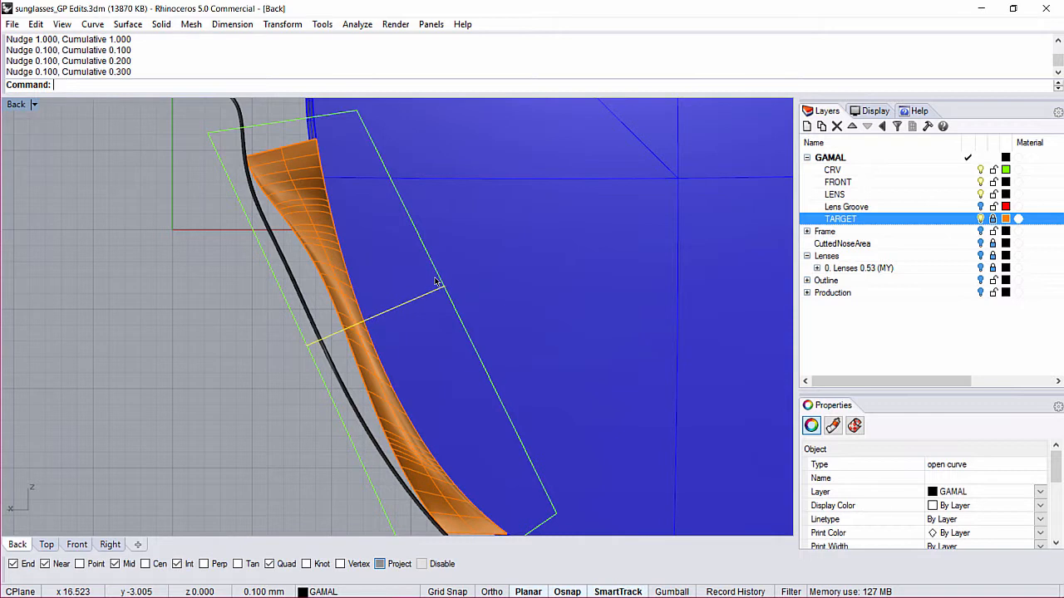
{"action": "key", "text": "ctrl+alt+Left"}
{"action": "key", "text": "ctrl+alt+Left"}
{"action": "key", "text": "ctrl+alt+Left"}
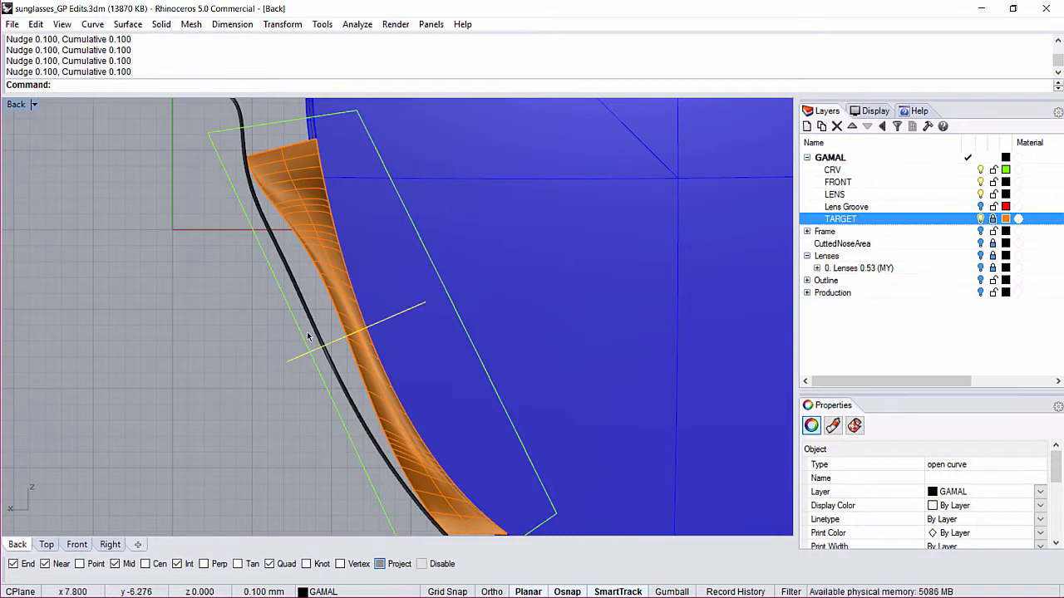
Nudge the curve down and toward the nose side in the Back view, and return to Perspective to check its position
{"action": "scroll", "coordinate": [300, 335], "scroll_direction": "up", "scroll_amount": 3}
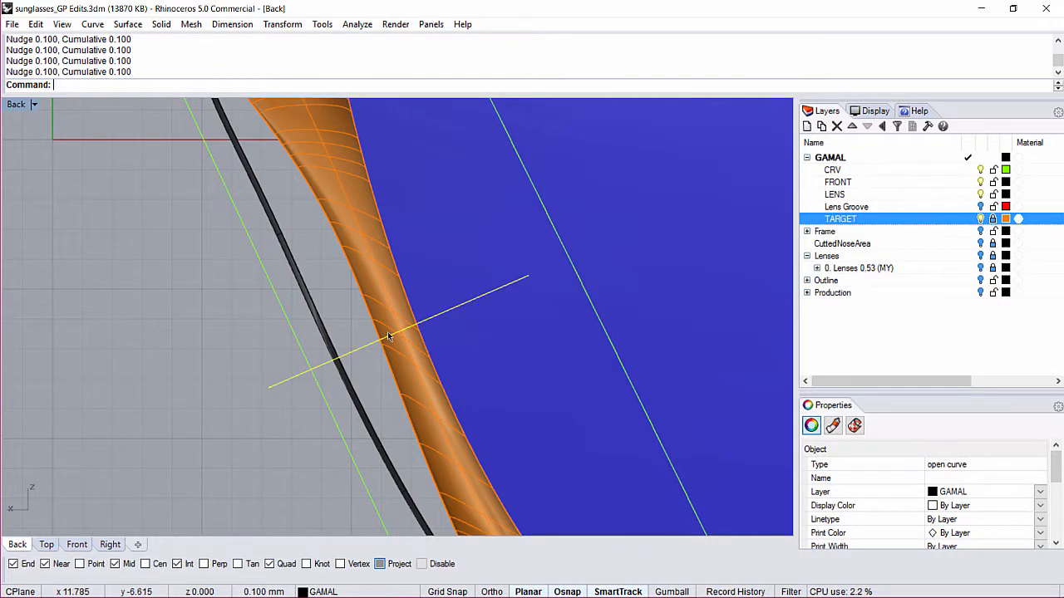
{"action": "scroll", "coordinate": [355, 336], "scroll_direction": "down", "scroll_amount": 4}
{"action": "scroll", "coordinate": [382, 374], "scroll_direction": "up", "scroll_amount": 4}
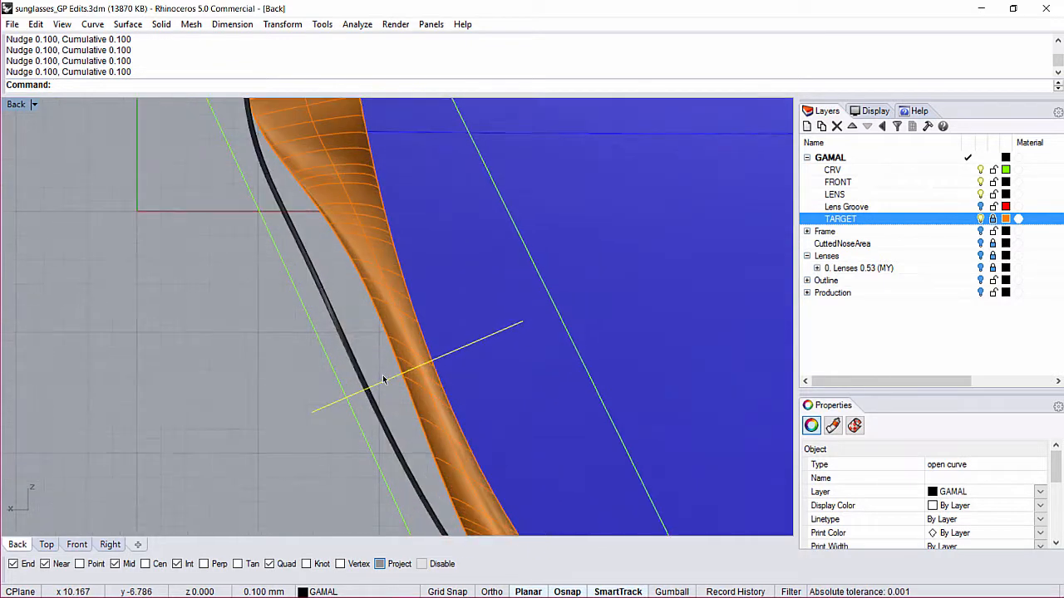
{"action": "key", "text": "alt+Left"}
{"action": "key", "text": "alt+Left"}
{"action": "key", "text": "alt+Left"}
{"action": "key", "text": "alt+Down"}
{"action": "key", "text": "alt+Left"}
{"action": "key", "text": "alt+Down"}
{"action": "key", "text": "alt+Down"}
{"action": "key", "text": "Return"}
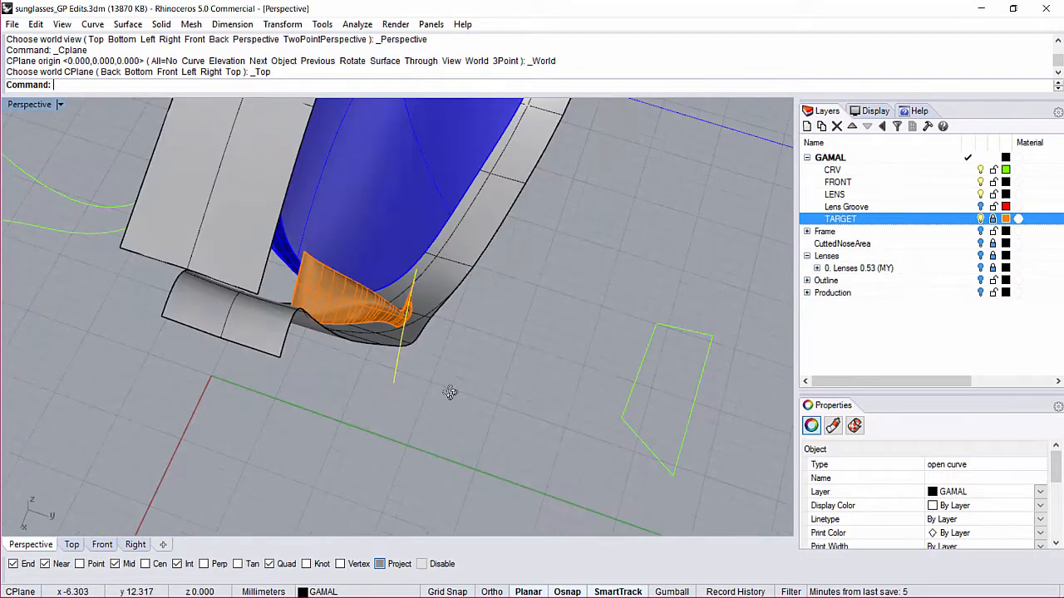
{"action": "scroll", "coordinate": [402, 343], "scroll_direction": "up", "scroll_amount": 3}
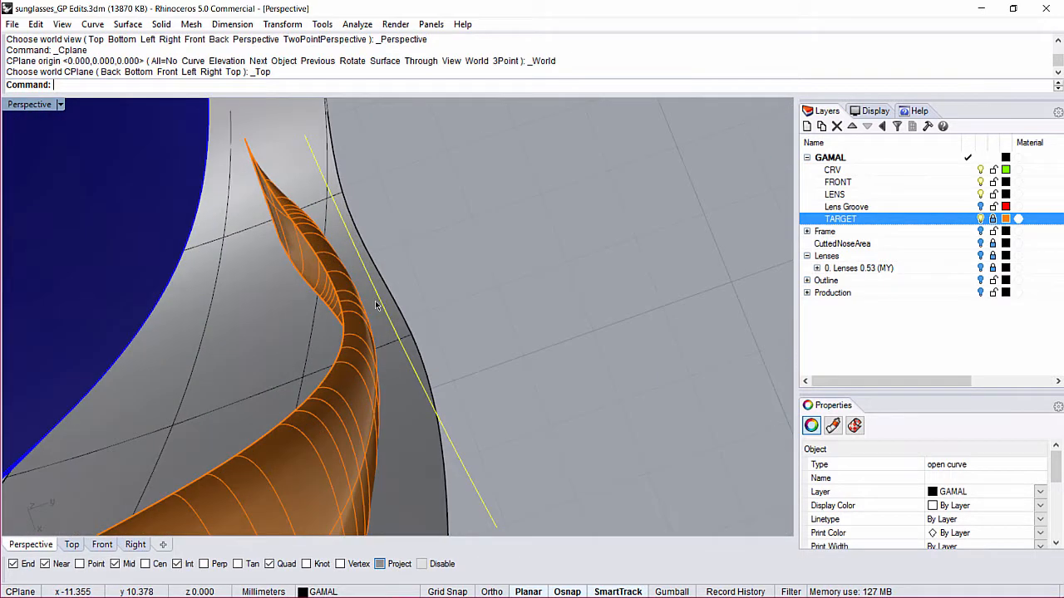
Nudge the section curve 0.3 mm across the target's narrow middle and turn on its control points
{"action": "key", "text": "alt+Left"}
{"action": "key", "text": "alt+Left"}
{"action": "key", "text": "alt+Left"}
{"action": "right_click_drag", "start_coordinate": [381, 339], "coordinate": [301, 409], "text": "shift"}
{"action": "scroll", "coordinate": [383, 367], "scroll_direction": "up", "scroll_amount": 7}
{"action": "type", "text": "cv"}
{"action": "key", "text": "Return"}
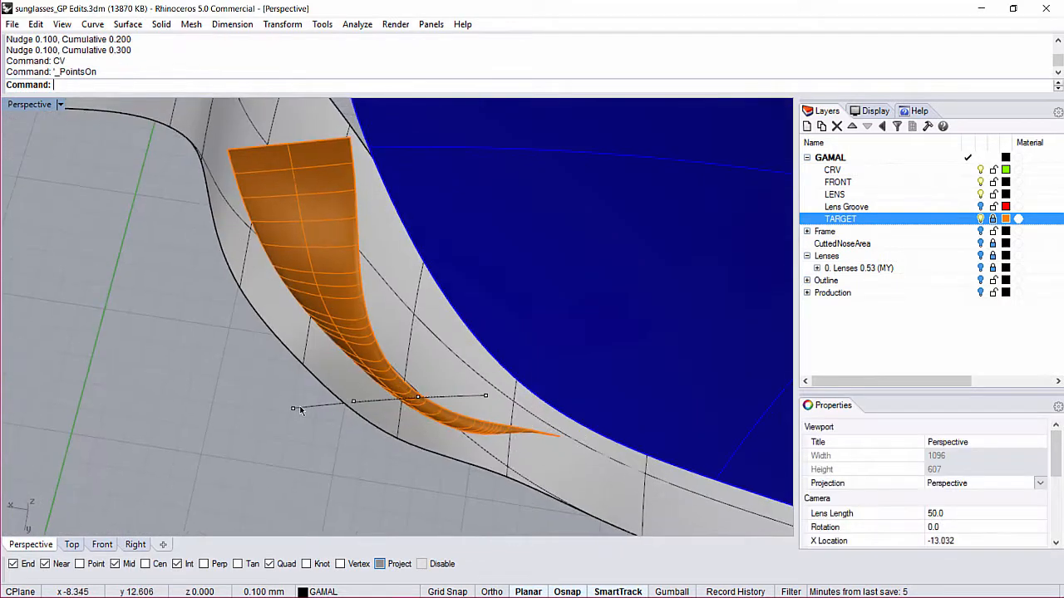
Compare the curve with the target in the Top view, and show the hidden objects back in Perspective
{"action": "type", "text": "tt"}
{"action": "key", "text": "Return"}
{"action": "scroll", "coordinate": [291, 207], "scroll_direction": "up", "scroll_amount": 3}
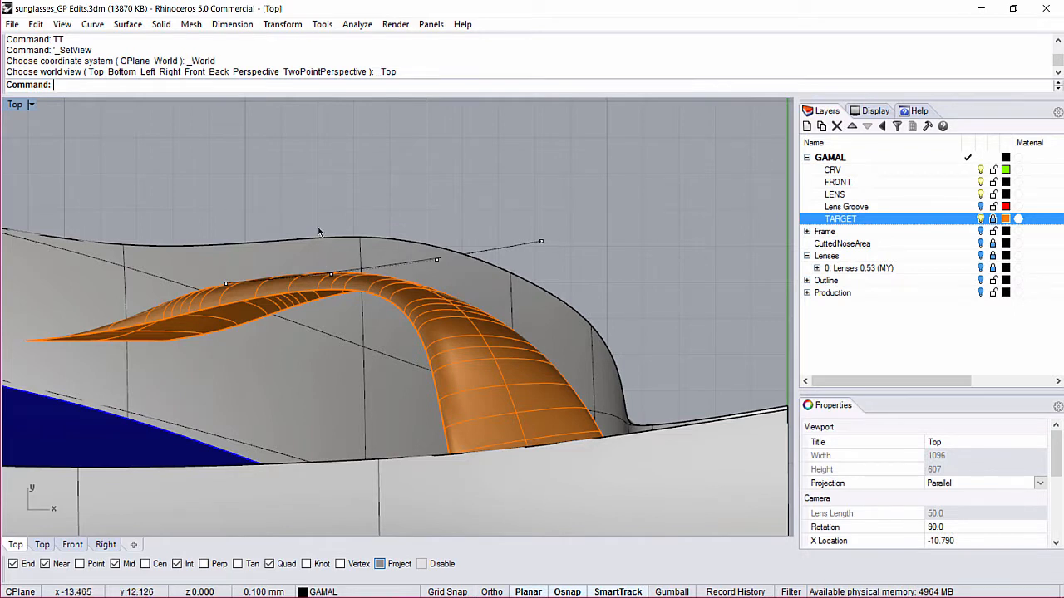
{"action": "type", "text": "G"}
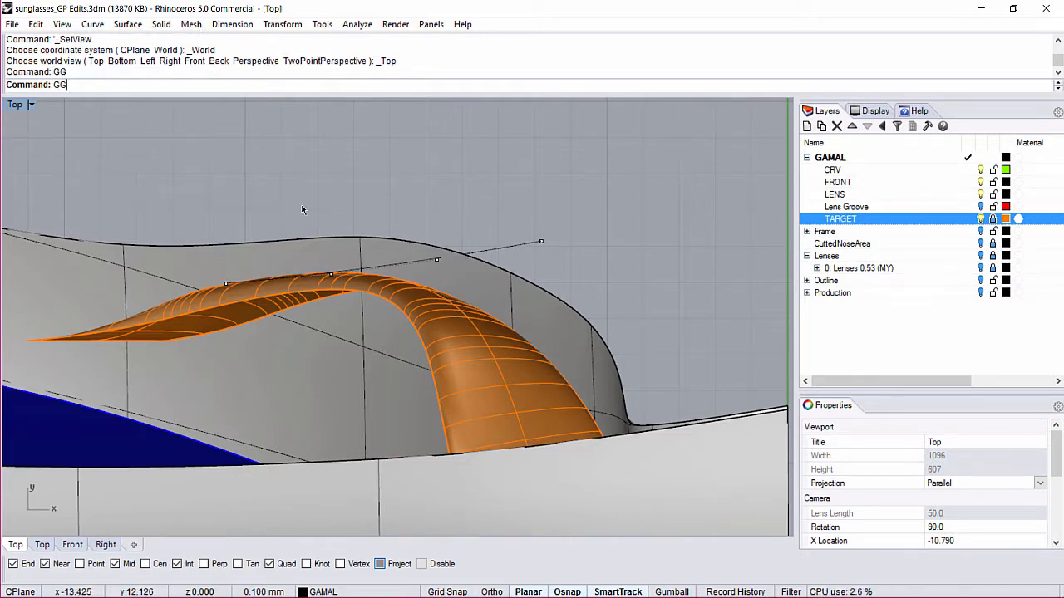
{"action": "type", "text": "G"}
{"action": "key", "text": "Return"}
{"action": "right_click_drag", "start_coordinate": [427, 286], "coordinate": [289, 373]}
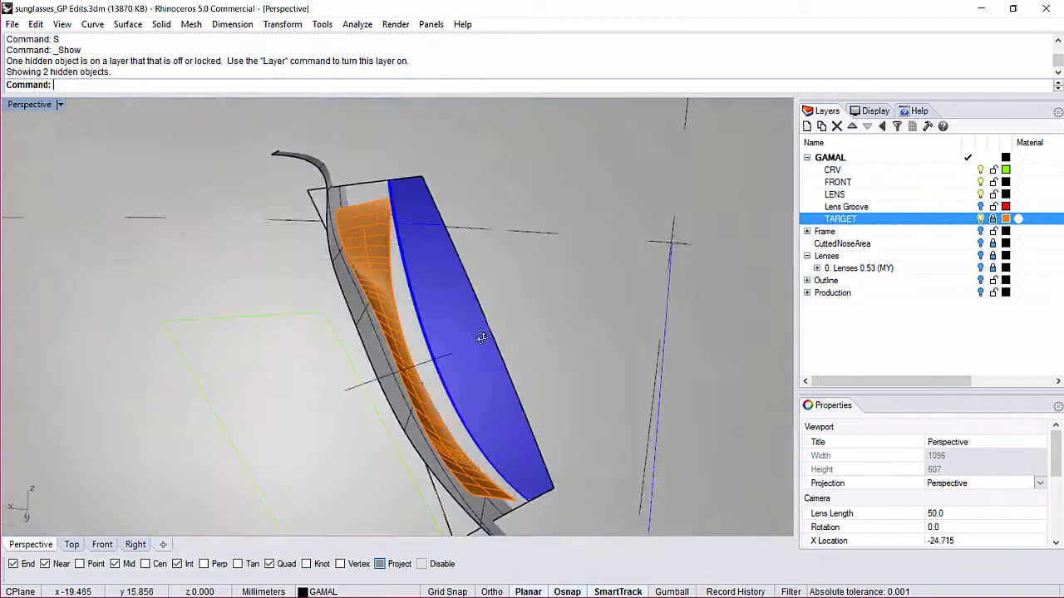
{"action": "right_click_drag", "start_coordinate": [479, 336], "coordinate": [321, 243]}
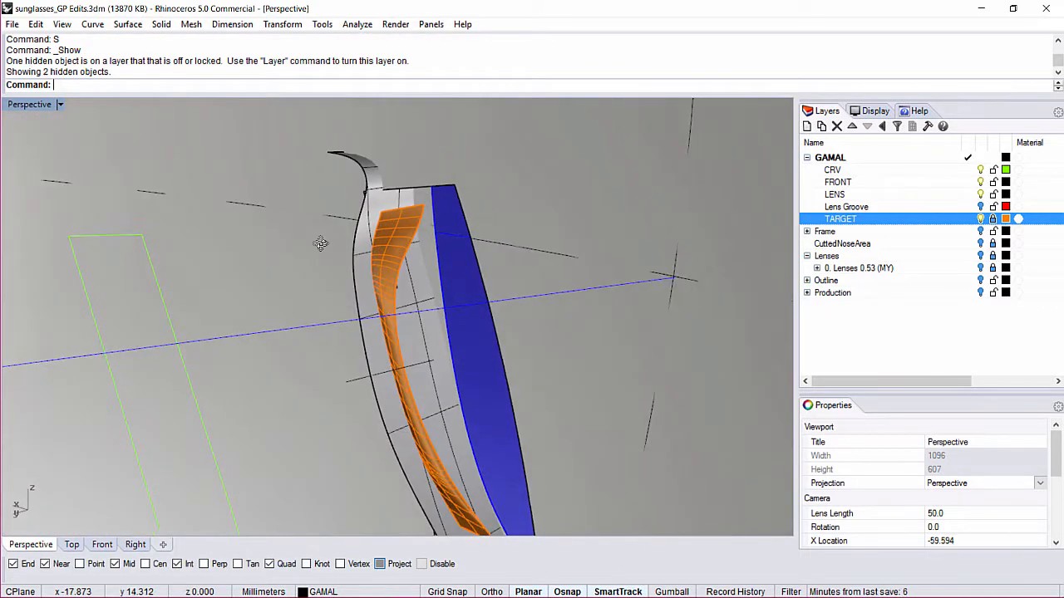
Loft a surface through the upper end curve, the middle section curve and the lower end curve with the Normal style
{"action": "type", "text": "LO"}
{"action": "key", "text": "Return"}
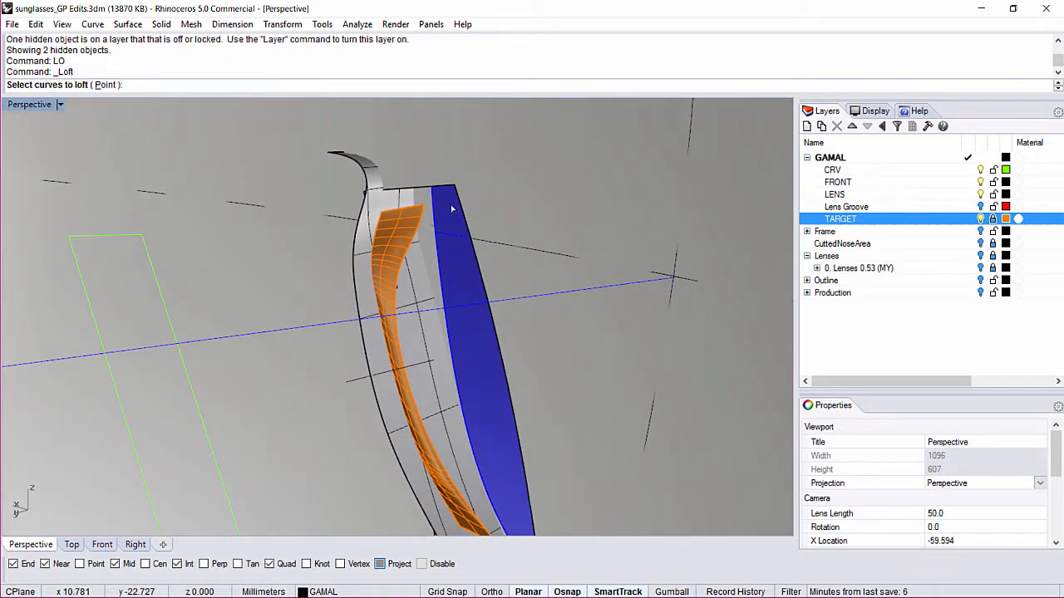
{"action": "left_click", "coordinate": [447, 190]}
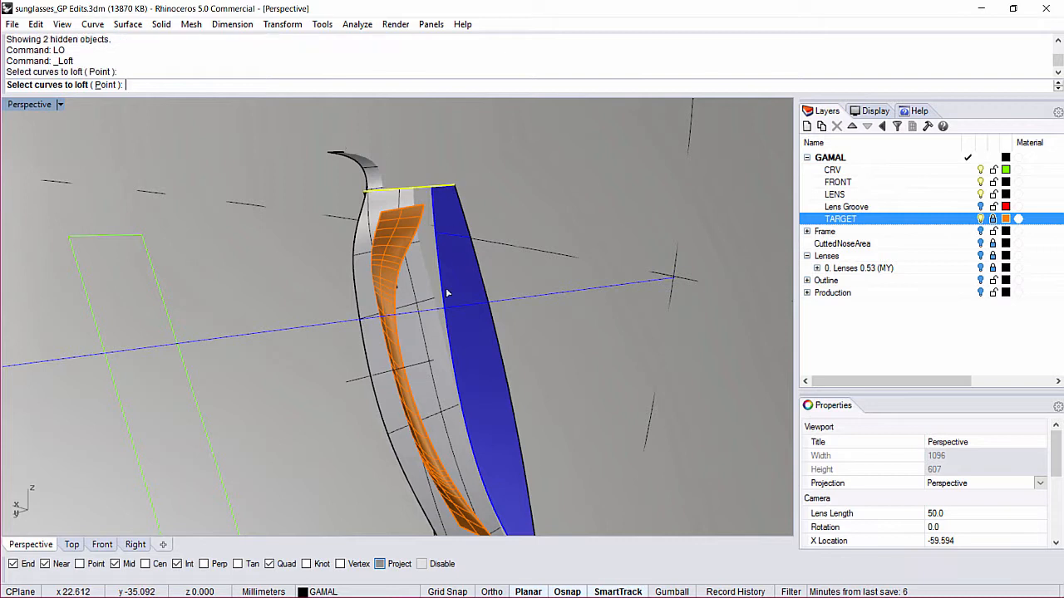
{"action": "left_click", "coordinate": [425, 367]}
{"action": "right_click_drag", "start_coordinate": [466, 412], "coordinate": [394, 323]}
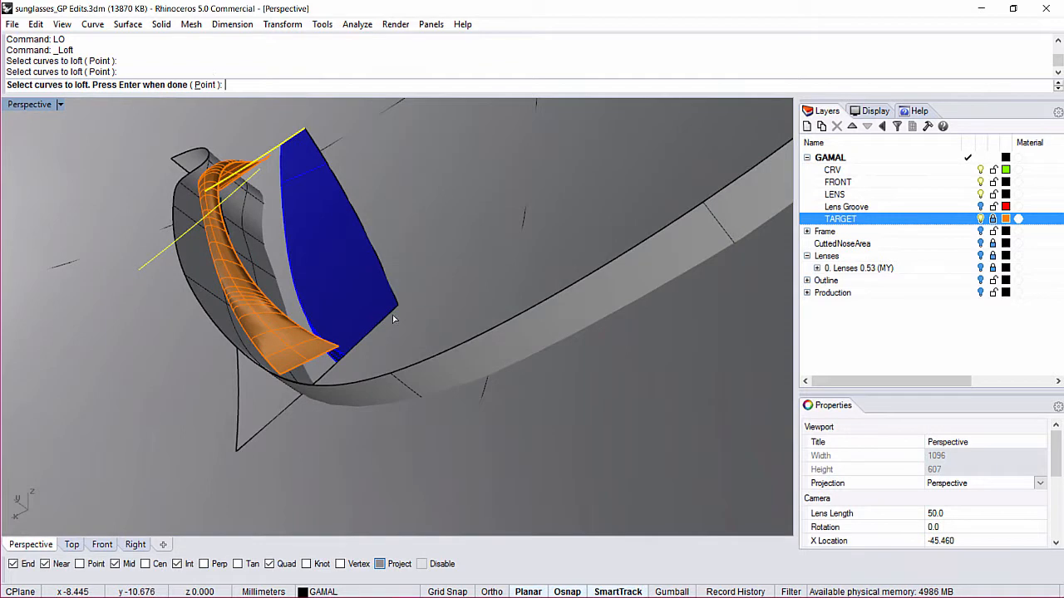
{"action": "left_click", "coordinate": [394, 319]}
{"action": "key", "text": "Return"}
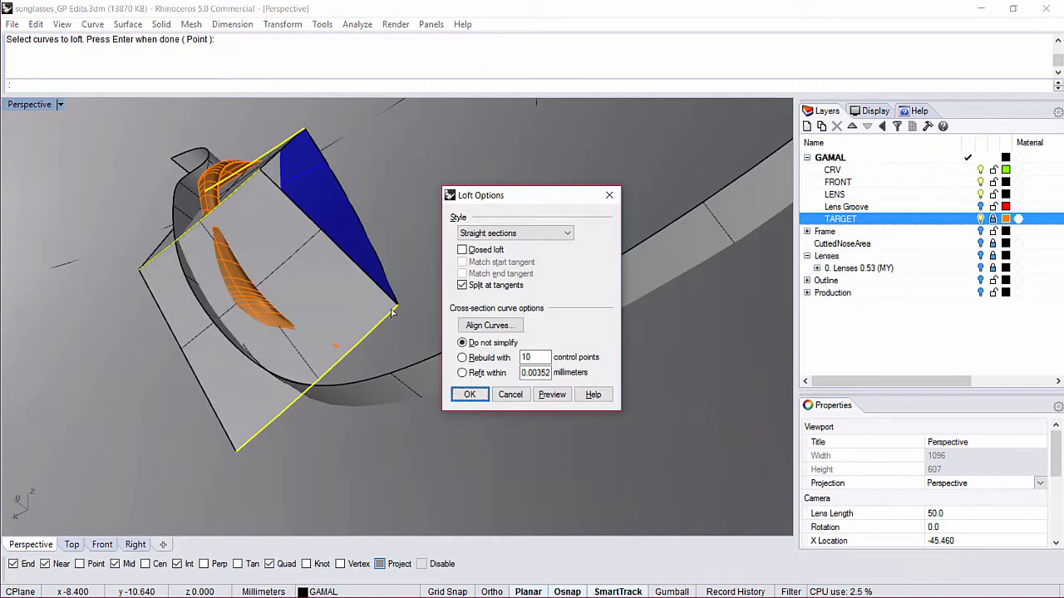
{"action": "left_click", "coordinate": [511, 236]}
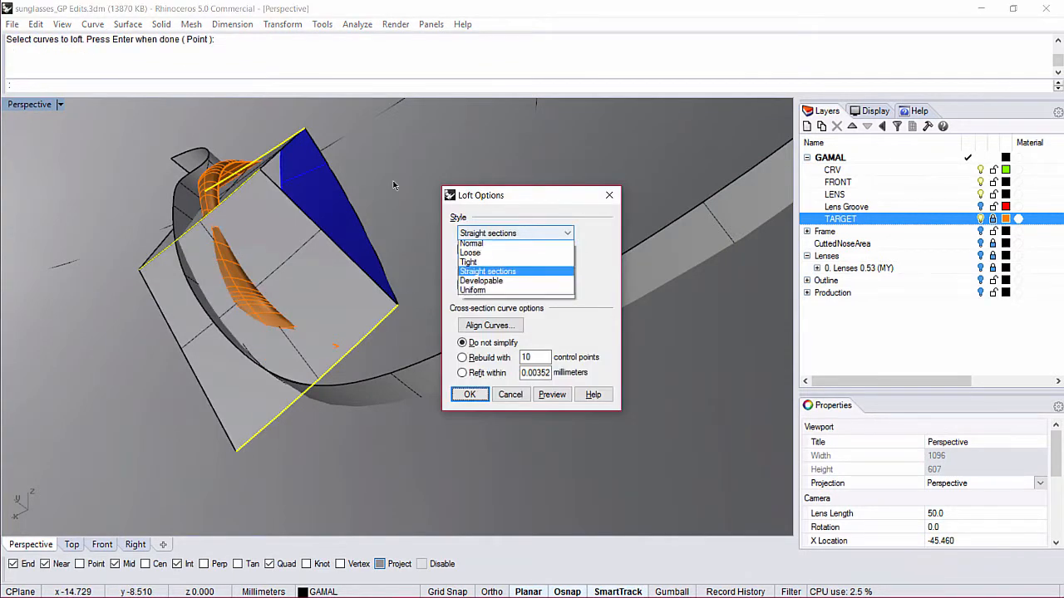
{"action": "left_click", "coordinate": [513, 246]}
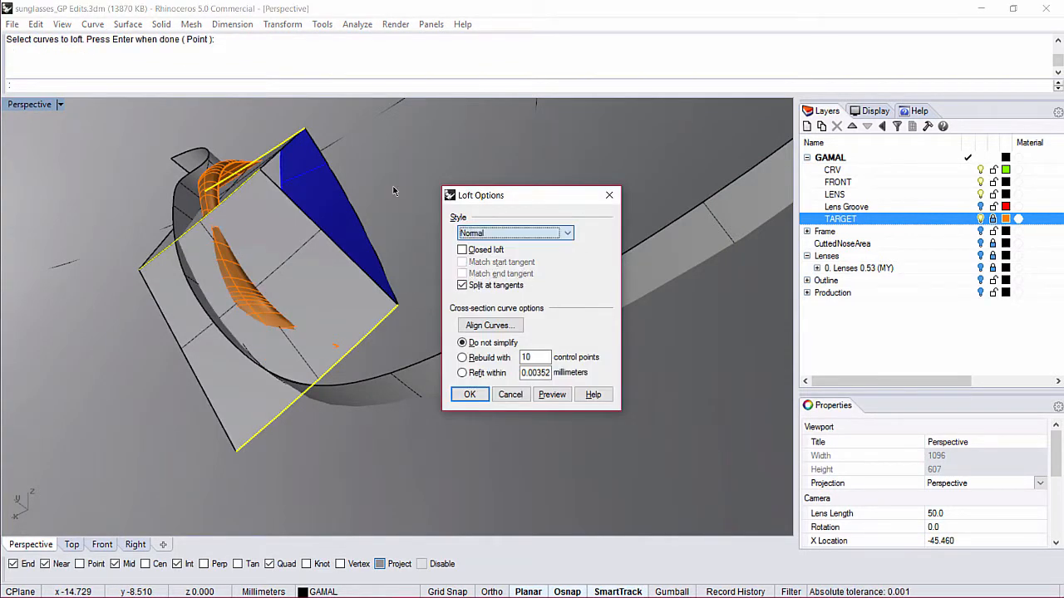
{"action": "left_click", "coordinate": [546, 395]}
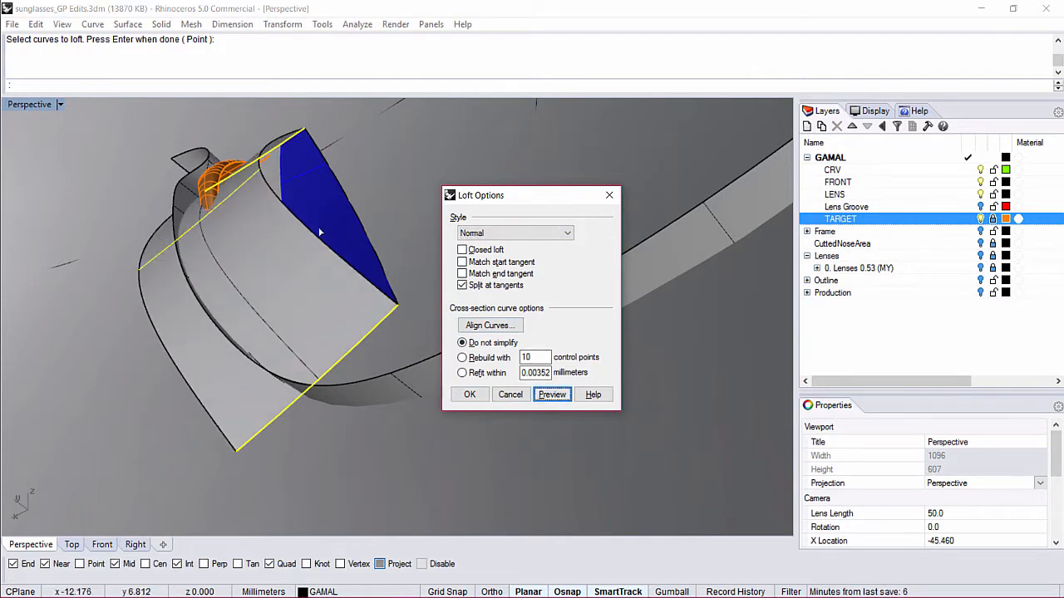
{"action": "left_click", "coordinate": [479, 400]}
Compare the lofted surface with the target from several angles, and hide the loft
{"action": "scroll", "coordinate": [281, 227], "scroll_direction": "up", "scroll_amount": 5}
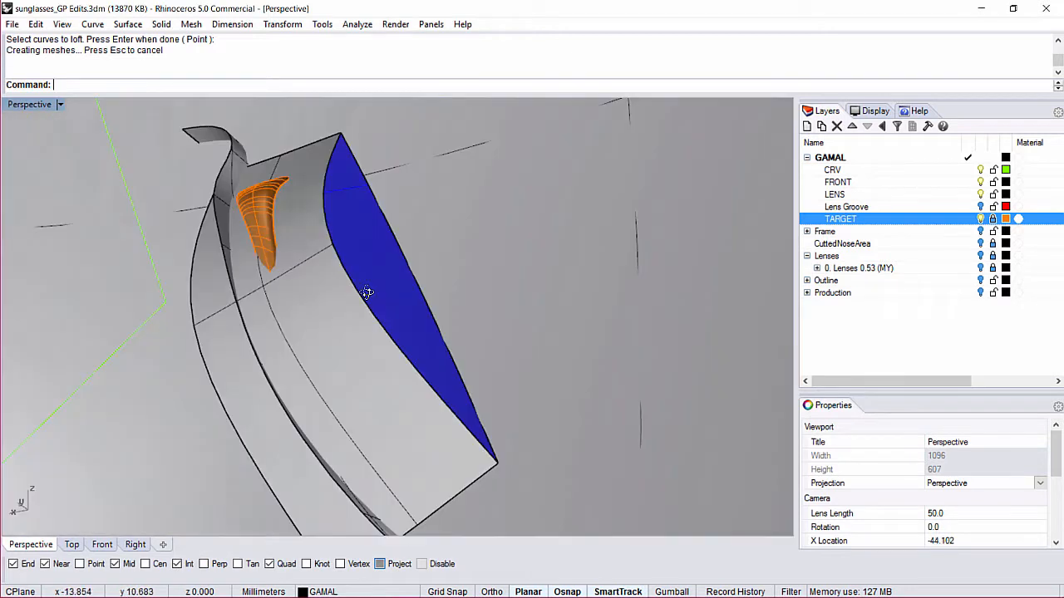
{"action": "left_click", "coordinate": [290, 235]}
{"action": "key", "text": "Escape"}
{"action": "scroll", "coordinate": [290, 241], "scroll_direction": "down", "scroll_amount": 3}
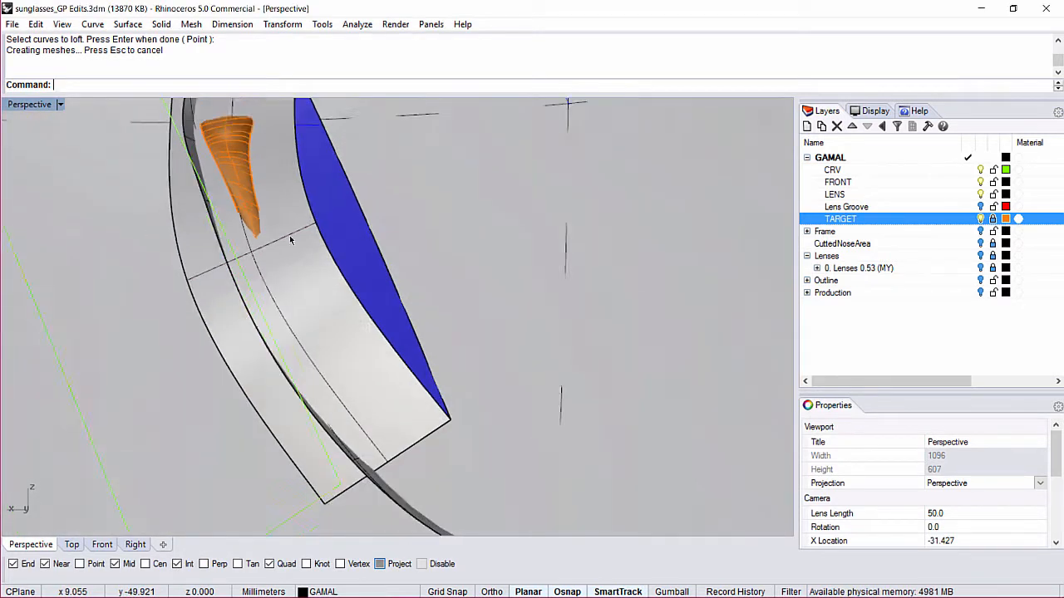
{"action": "right_click_drag", "start_coordinate": [341, 294], "coordinate": [264, 133]}
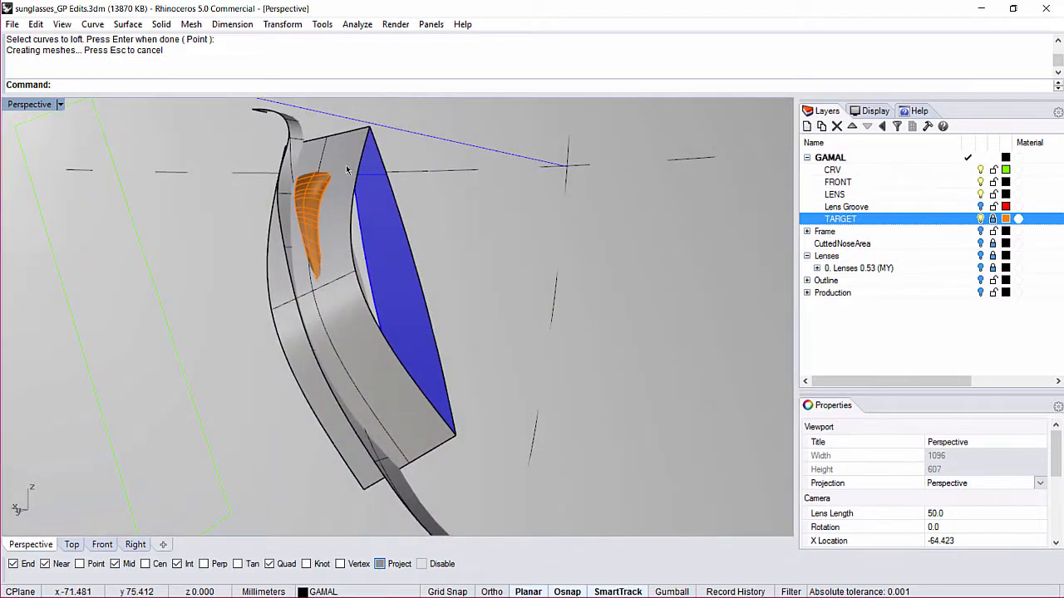
{"action": "left_click", "coordinate": [268, 127]}
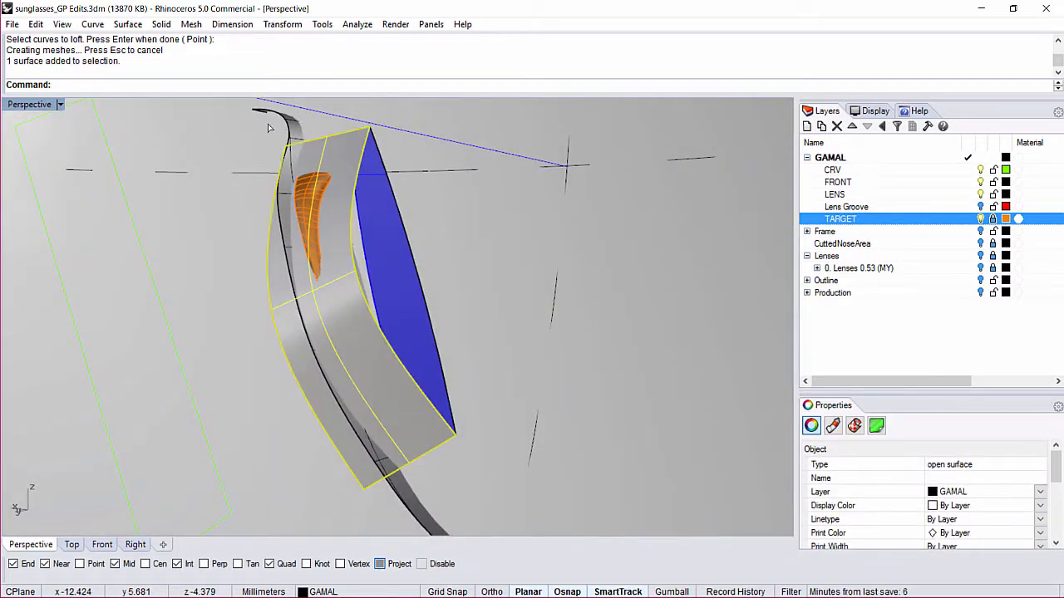
{"action": "type", "text": "H"}
{"action": "key", "text": "Return"}
{"action": "right_click_drag", "start_coordinate": [268, 127], "coordinate": [447, 140]}
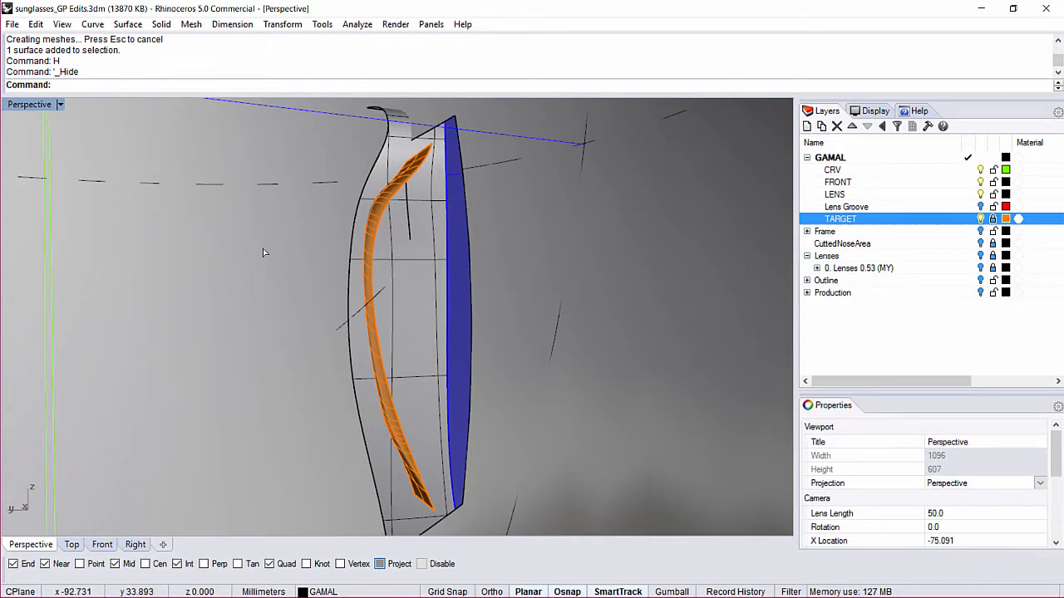
Duplicate the middle section curve in the Back view and nudge the copy 6 mm up and 2 mm left
{"action": "left_click", "coordinate": [349, 319]}
{"action": "scroll", "coordinate": [347, 319], "scroll_direction": "down", "scroll_amount": 4}
{"action": "type", "text": "BB"}
{"action": "key", "text": "Return"}
{"action": "right_click_drag", "start_coordinate": [281, 316], "coordinate": [328, 310]}
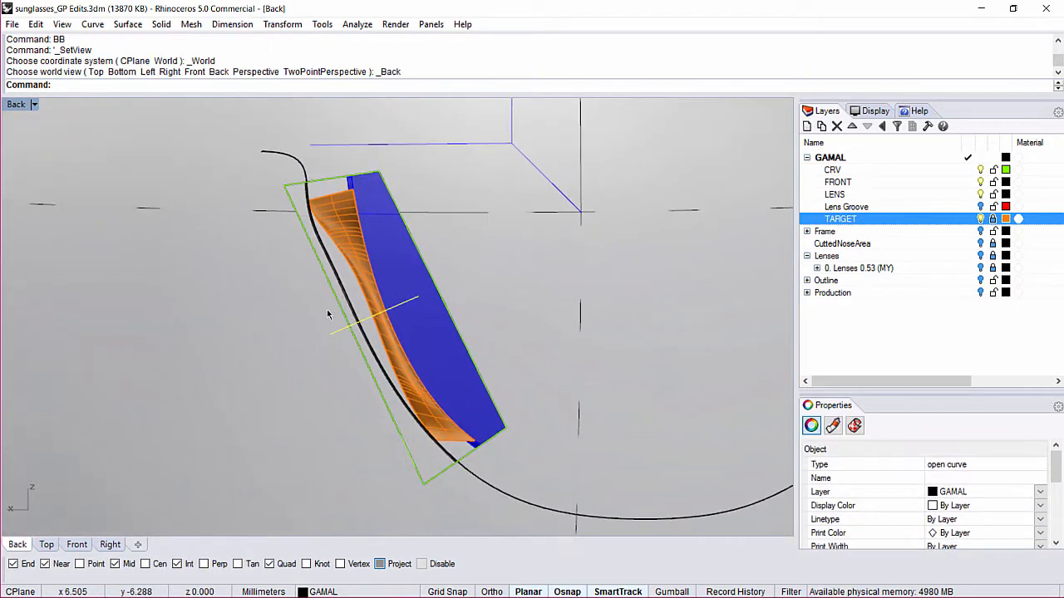
{"action": "key", "text": "ctrl+c"}
{"action": "key", "text": "ctrl+v"}
{"action": "key", "text": "alt+Up"}
{"action": "key", "text": "alt+Up"}
{"action": "key", "text": "alt+Up"}
{"action": "key", "text": "alt+Up"}
{"action": "key", "text": "alt+Up"}
{"action": "key", "text": "alt+Up"}
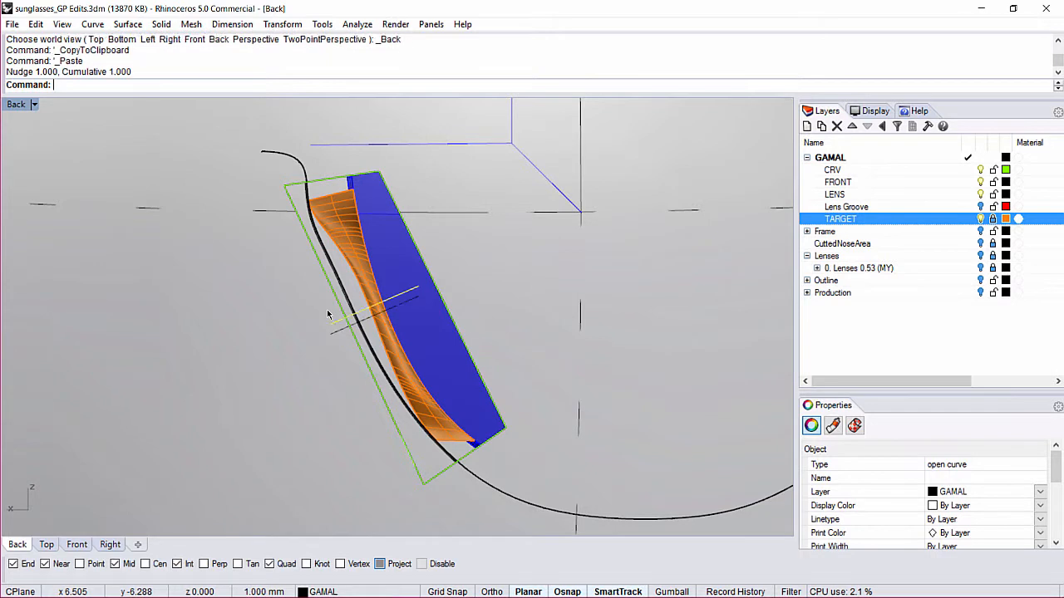
{"action": "key", "text": "alt+Left"}
{"action": "key", "text": "alt+Left"}
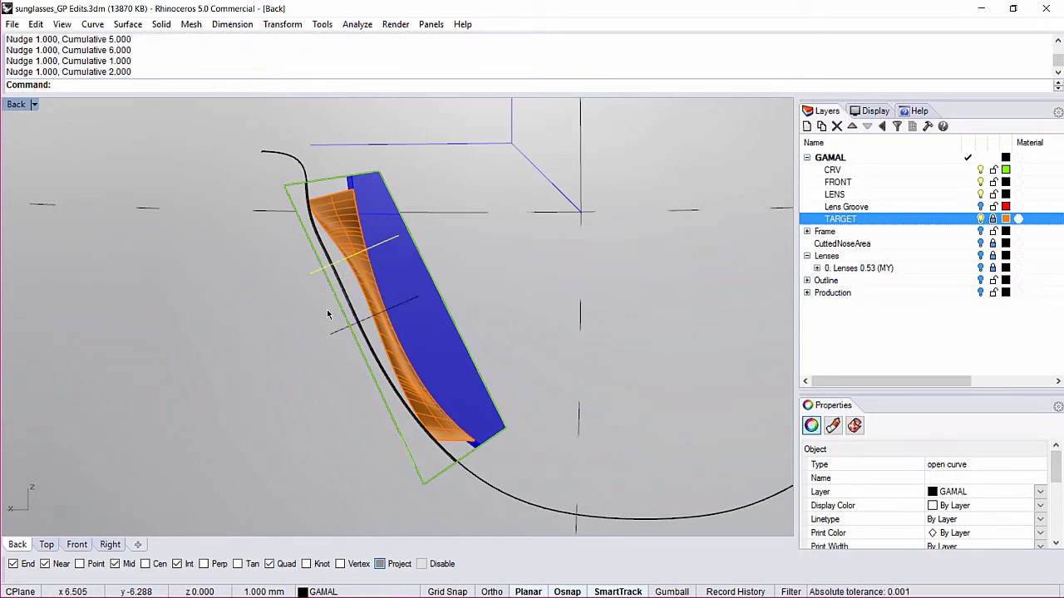
Fine-tune the duplicate's position across the upper part of the target with 0.1 mm nudges
{"action": "key", "text": "alt+Left"}
{"action": "key", "text": "ctrl+alt+Right"}
{"action": "key", "text": "ctrl+alt+Right"}
{"action": "key", "text": "ctrl+alt+Down"}
{"action": "key", "text": "ctrl+alt+Down"}
{"action": "key", "text": "ctrl+alt+Down"}
Duplicate the middle section curve again and nudge this copy down and right across the lower part of the target
{"action": "left_click", "coordinate": [345, 326]}
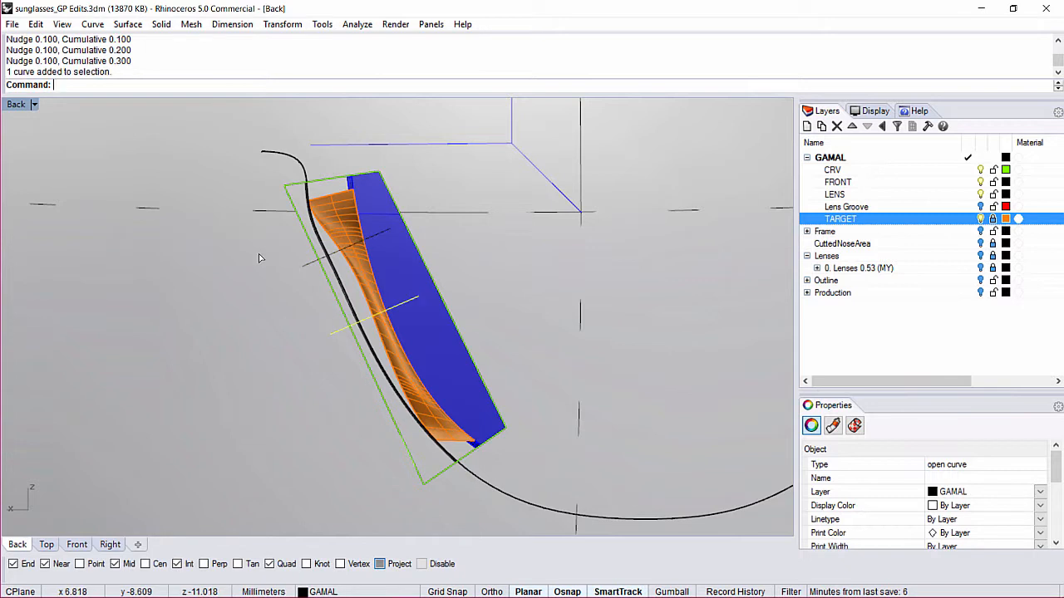
{"action": "key", "text": "ctrl+c"}
{"action": "key", "text": "ctrl+v"}
{"action": "key", "text": "alt+Down"}
{"action": "key", "text": "alt+Down"}
{"action": "key", "text": "alt+Down"}
{"action": "key", "text": "alt+Down"}
{"action": "key", "text": "alt+Down"}
{"action": "key", "text": "alt+Right"}
Return to Perspective, select the upper section curve and set the construction plane to World Top
{"action": "type", "text": "GG"}
{"action": "key", "text": "Return"}
{"action": "right_click_drag", "start_coordinate": [515, 316], "coordinate": [308, 330]}
{"action": "scroll", "coordinate": [402, 217], "scroll_direction": "up", "scroll_amount": 5}
{"action": "right_click_drag", "start_coordinate": [403, 217], "coordinate": [375, 264]}
{"action": "left_click", "coordinate": [375, 264]}
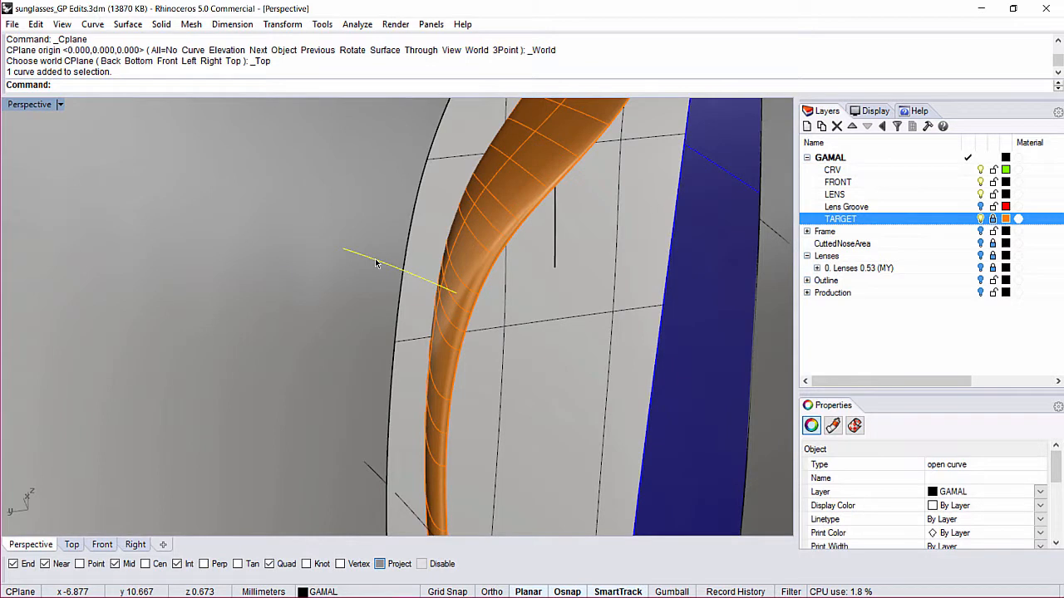
{"action": "key", "text": "alt+Left"}
{"action": "type", "text": "CT"}
{"action": "key", "text": "Return"}
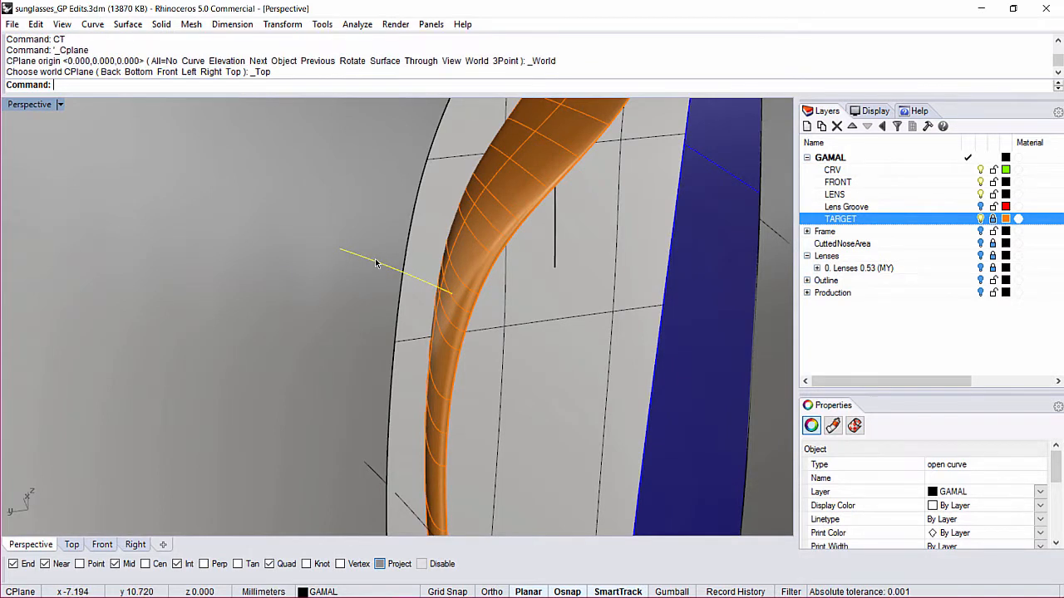
Nudge the upper section curve about 1.5 mm toward the lens so that it crosses the target
{"action": "key", "text": "alt+Right"}
{"action": "key", "text": "alt+Right"}
{"action": "key", "text": "alt+Right"}
{"action": "key", "text": "alt+Right"}
{"action": "key", "text": "alt+Right"}
{"action": "key", "text": "alt+Right"}
{"action": "key", "text": "alt+Right"}
{"action": "key", "text": "alt+Right"}
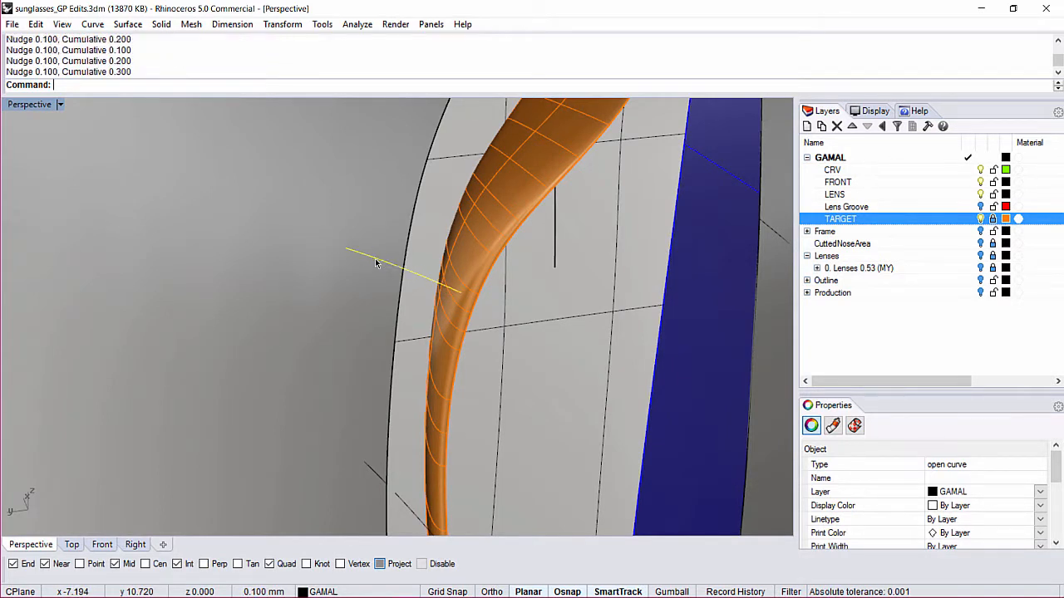
{"action": "key", "text": "alt+Right"}
{"action": "key", "text": "alt+Right"}
{"action": "key", "text": "alt+Right"}
{"action": "key", "text": "alt+Right"}
{"action": "key", "text": "alt+Right"}
{"action": "key", "text": "alt+Right"}
{"action": "key", "text": "alt+Right"}
{"action": "key", "text": "alt+Right"}
{"action": "key", "text": "alt+Right"}
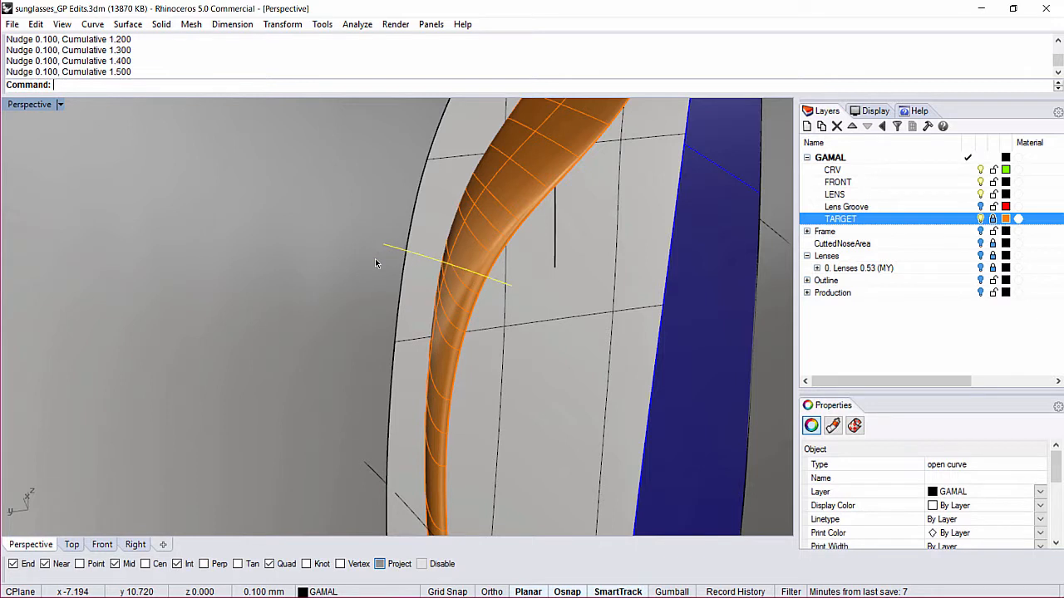
Nudge the upper section curve slightly further toward the lens and delete the extra lower duplicate
{"action": "right_click_drag", "start_coordinate": [375, 262], "coordinate": [424, 328]}
{"action": "scroll", "coordinate": [329, 252], "scroll_direction": "up", "scroll_amount": 4}
{"action": "right_click_drag", "start_coordinate": [330, 252], "coordinate": [547, 237]}
{"action": "key", "text": "alt+Right"}
{"action": "key", "text": "alt+Right"}
{"action": "left_click", "coordinate": [430, 207]}
{"action": "key", "text": "Delete"}
Loft a surface through the upper end curve, both section curves and the lower end curve with the Normal style
{"action": "type", "text": "LO"}
{"action": "key", "text": "Return"}
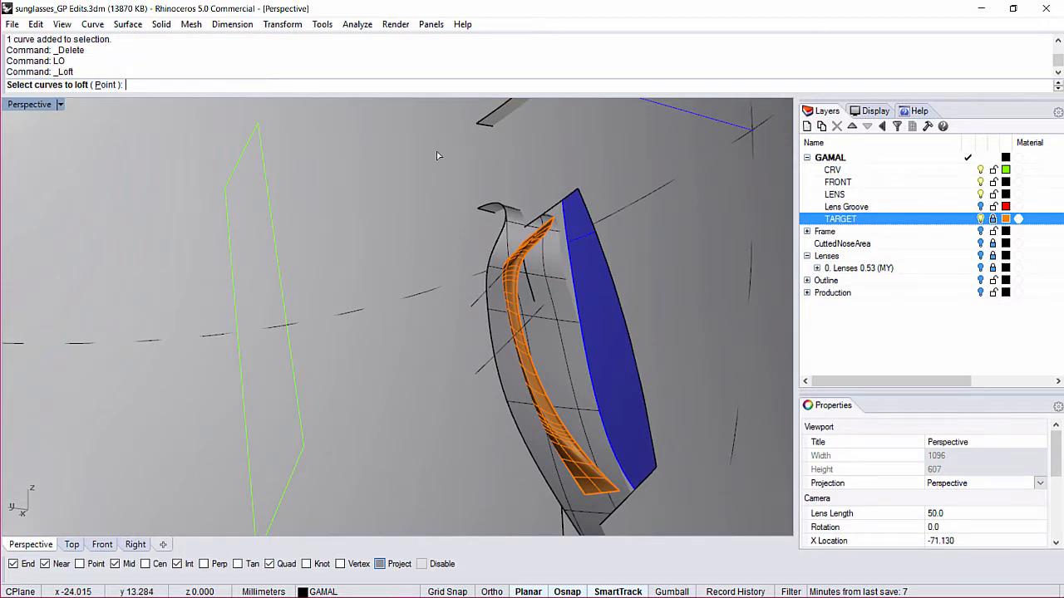
{"action": "scroll", "coordinate": [438, 155], "scroll_direction": "up", "scroll_amount": 4}
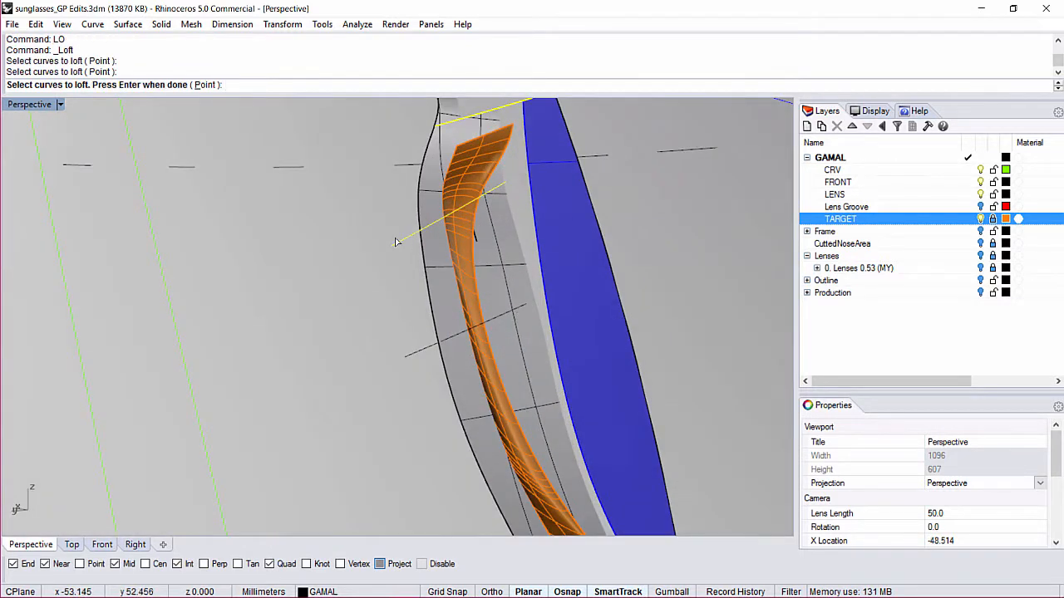
{"action": "left_click", "coordinate": [515, 312]}
{"action": "scroll", "coordinate": [474, 311], "scroll_direction": "down", "scroll_amount": 5}
{"action": "right_click_drag", "start_coordinate": [425, 275], "coordinate": [377, 229], "text": "shift"}
{"action": "left_click", "coordinate": [532, 407]}
{"action": "key", "text": "Return"}
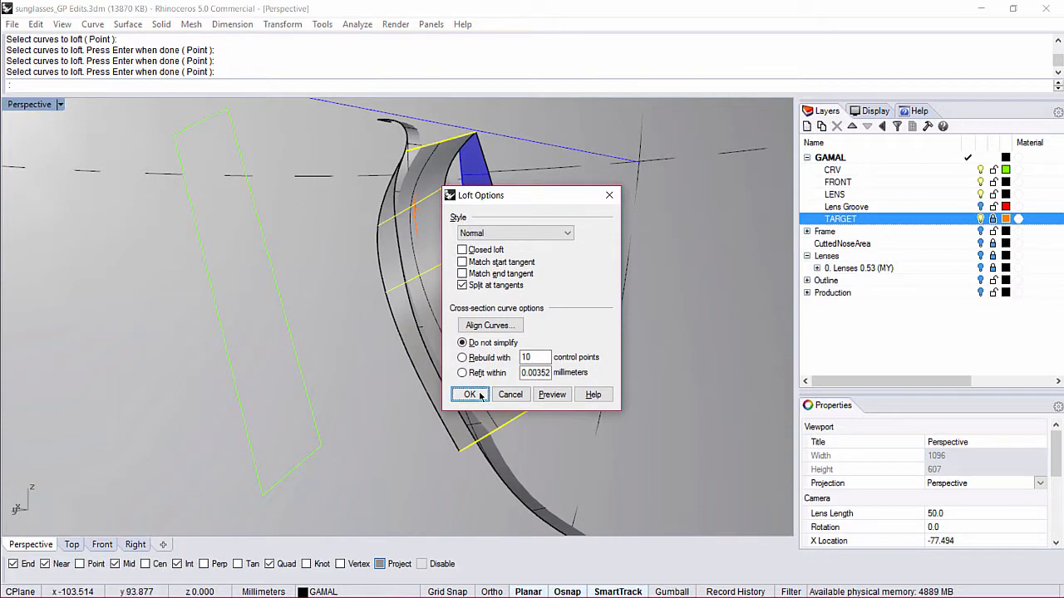
{"action": "left_click", "coordinate": [469, 395]}
Isolate the new lofted surface by inverting the selection and hiding the surrounding curves and surfaces
{"action": "right_click_drag", "start_coordinate": [470, 395], "coordinate": [335, 247]}
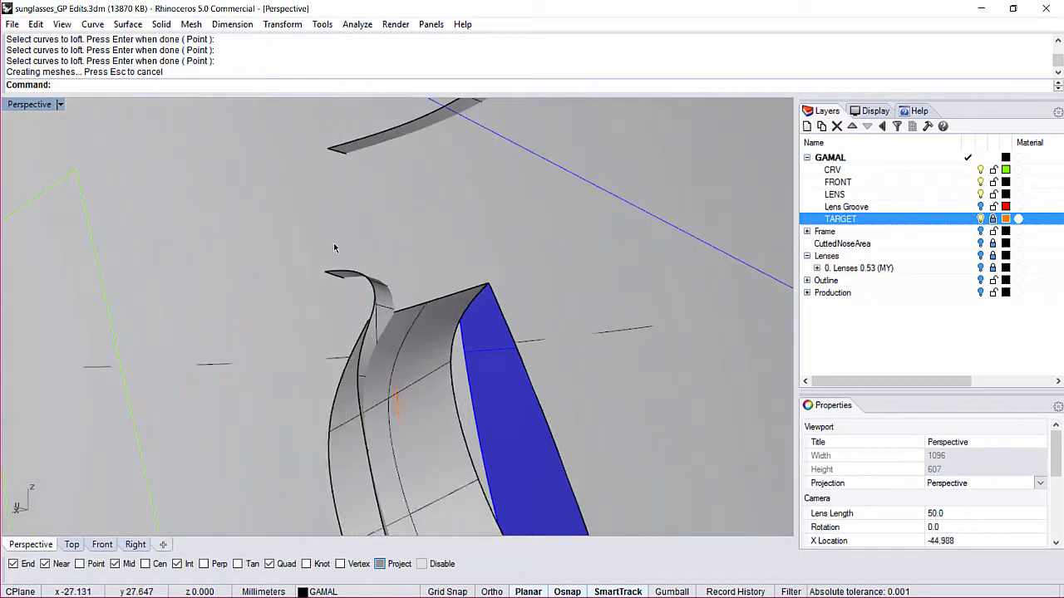
{"action": "left_click", "coordinate": [391, 332]}
{"action": "left_click", "coordinate": [327, 170], "text": "shift"}
{"action": "scroll", "coordinate": [422, 214], "scroll_direction": "down", "scroll_amount": 8}
{"action": "type", "text": "HH"}
{"action": "key", "text": "Return"}
{"action": "right_click_drag", "start_coordinate": [424, 323], "coordinate": [292, 206]}
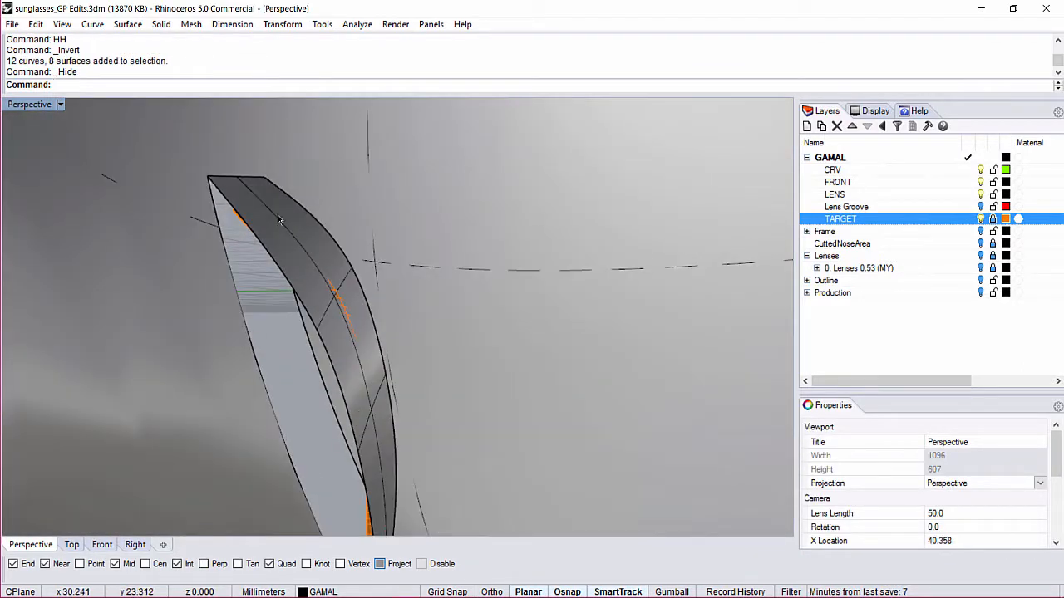
Run MatchSrf on the loft's upper edge with chain continuity set to Curvature, and select the lofted surface
{"action": "type", "text": "MS"}
{"action": "key", "text": "Return"}
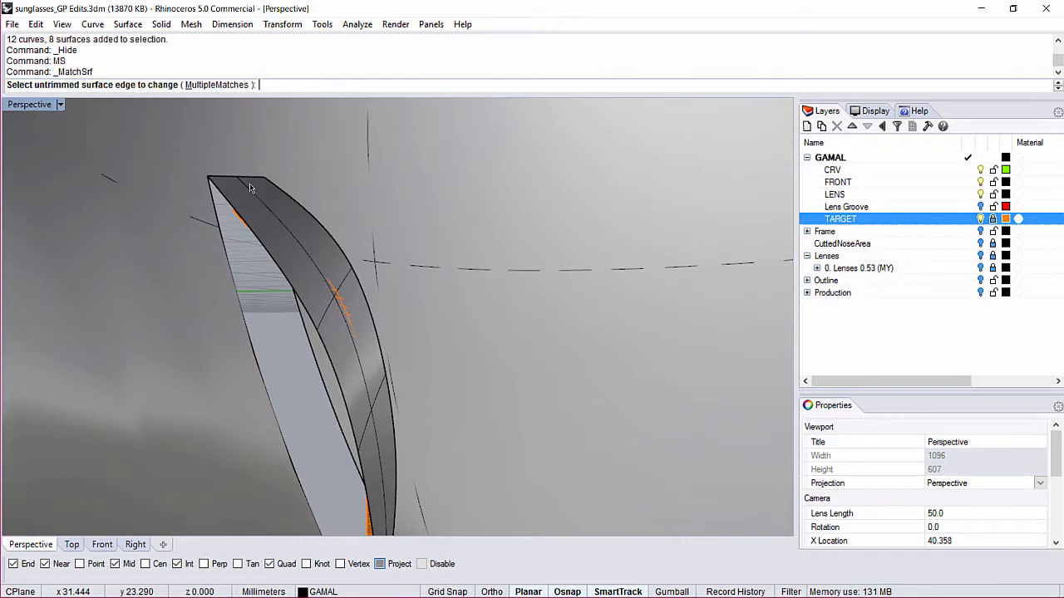
{"action": "right_click_drag", "start_coordinate": [249, 187], "coordinate": [227, 183]}
{"action": "left_click", "coordinate": [226, 183]}
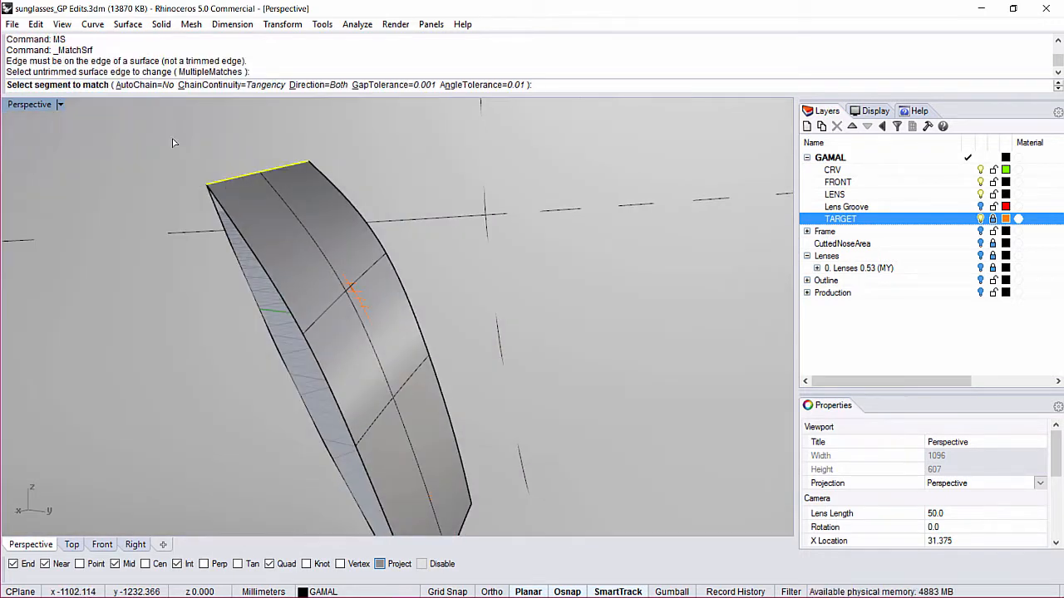
{"action": "key", "text": "Escape"}
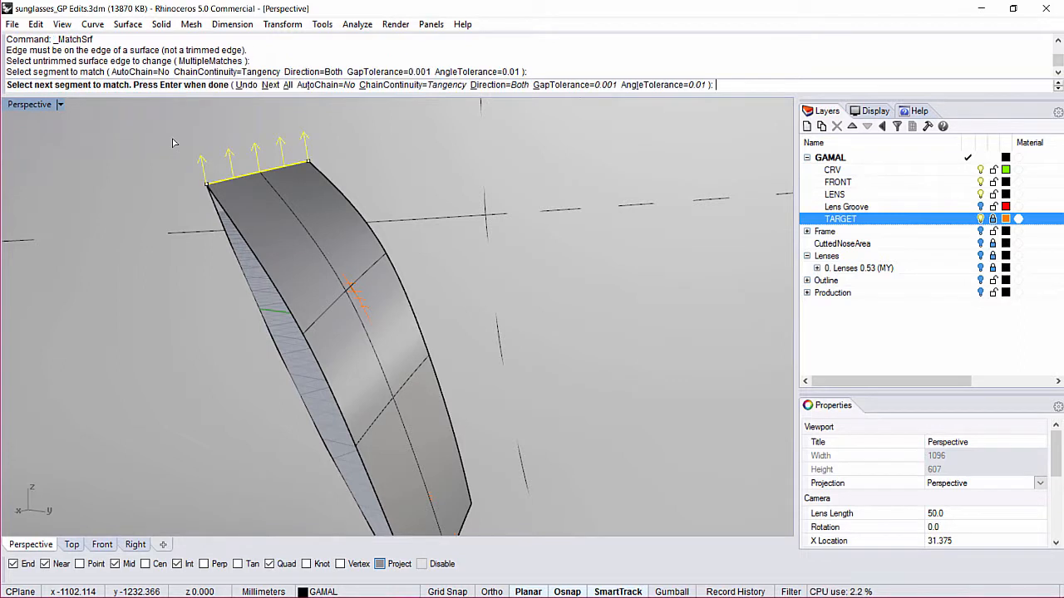
{"action": "left_click", "coordinate": [408, 86]}
{"action": "left_click", "coordinate": [213, 85]}
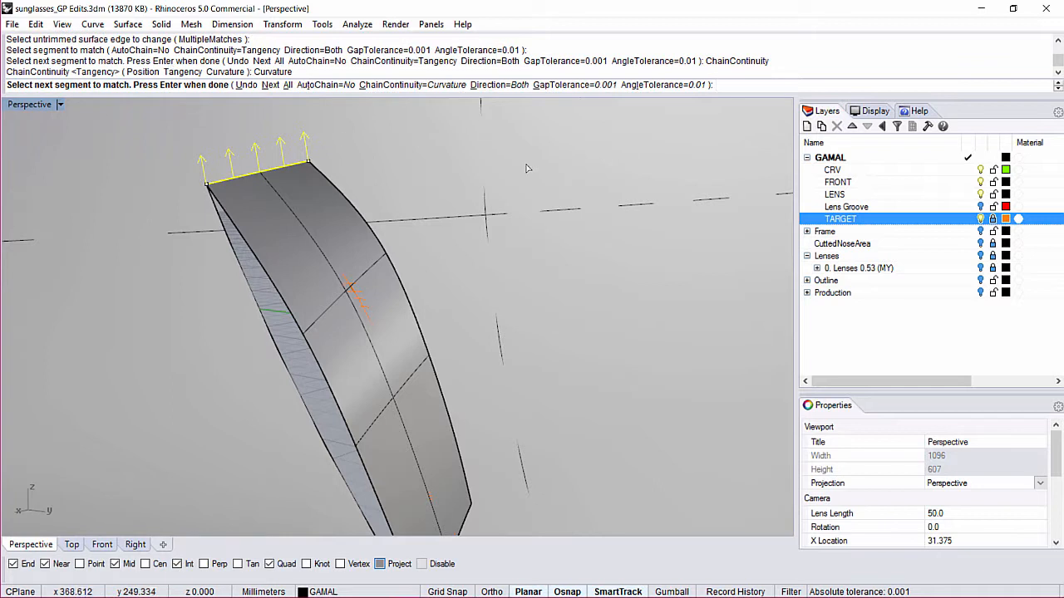
{"action": "key", "text": "Return"}
{"action": "left_click", "coordinate": [290, 190]}
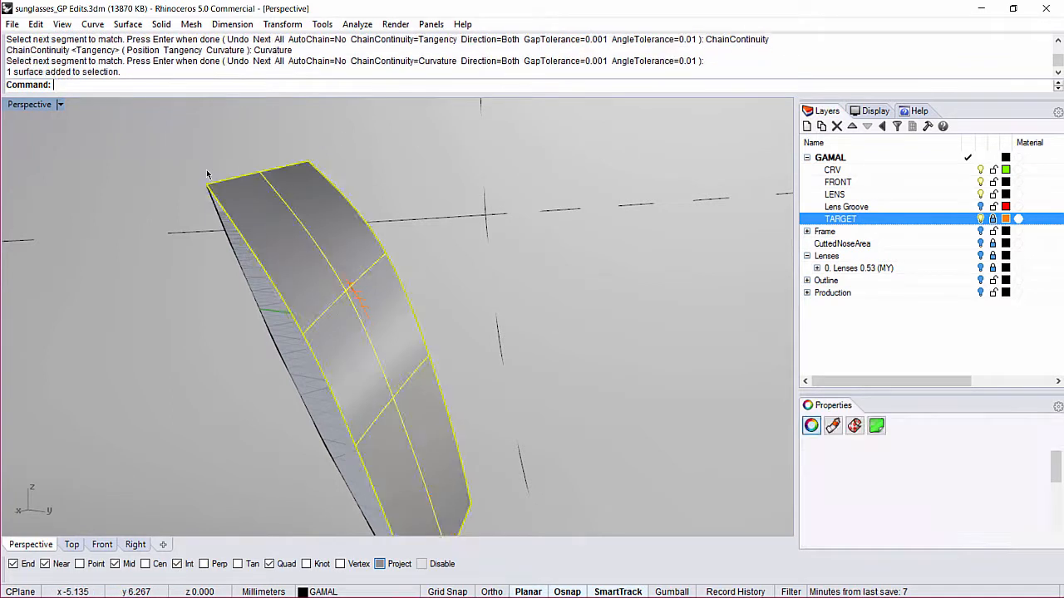
Show the lofted surface's control points and examine their layout from the upper edge down to the lower edge
{"action": "type", "text": "CV"}
{"action": "key", "text": "Return"}
{"action": "right_click_drag", "start_coordinate": [304, 281], "coordinate": [248, 108]}
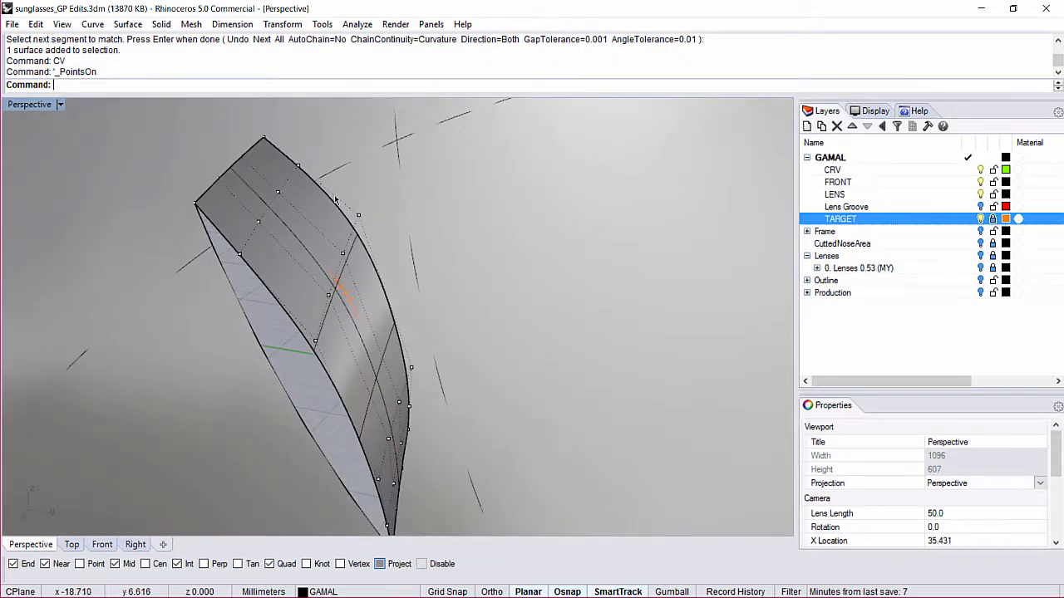
{"action": "right_click_drag", "start_coordinate": [401, 376], "coordinate": [396, 271]}
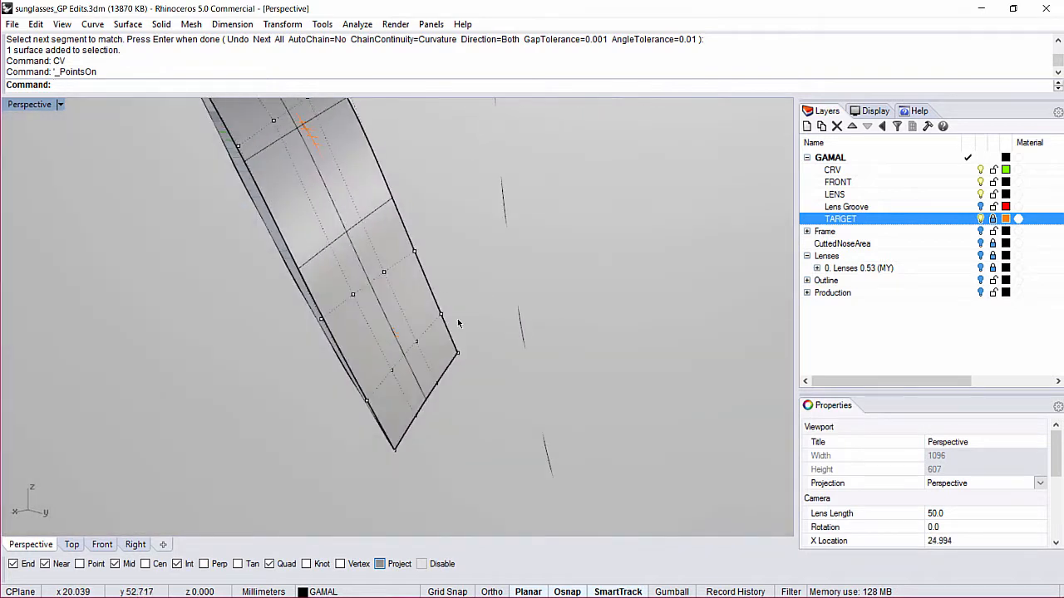
{"action": "right_click_drag", "start_coordinate": [363, 490], "coordinate": [278, 232]}
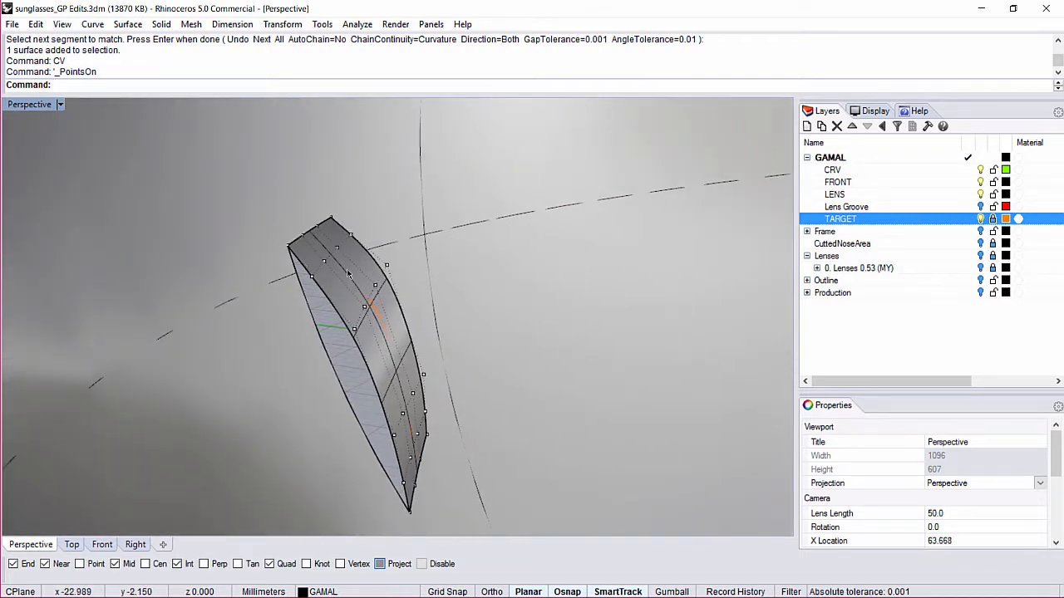
{"action": "right_click_drag", "start_coordinate": [358, 277], "coordinate": [330, 279]}
{"action": "scroll", "coordinate": [330, 280], "scroll_direction": "up", "scroll_amount": 2}
{"action": "key", "text": "Escape"}
{"action": "type", "text": "Insert"}
{"action": "key", "text": "Return"}
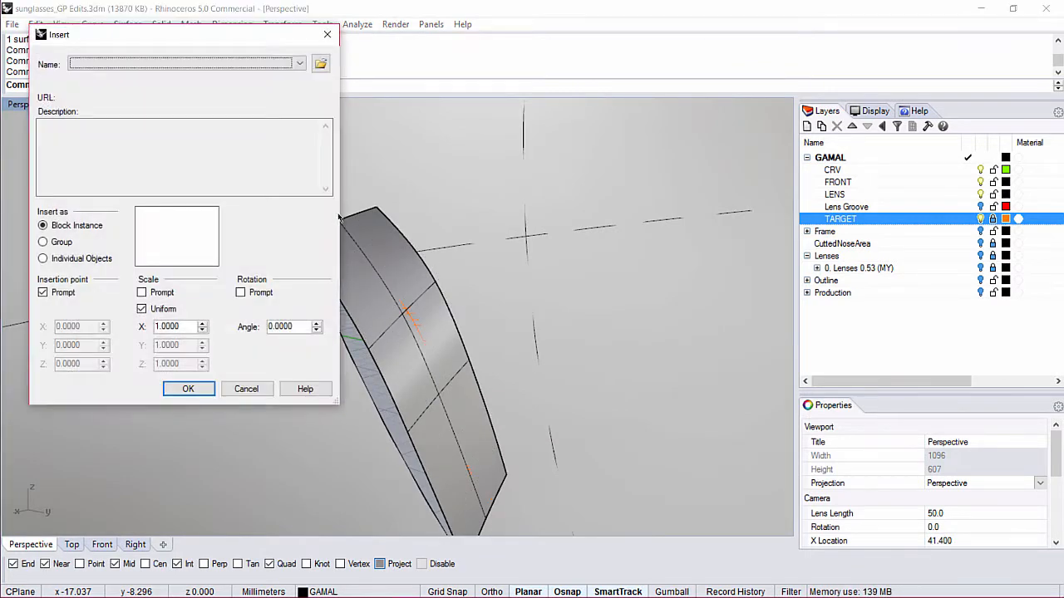
{"action": "key", "text": "Escape"}
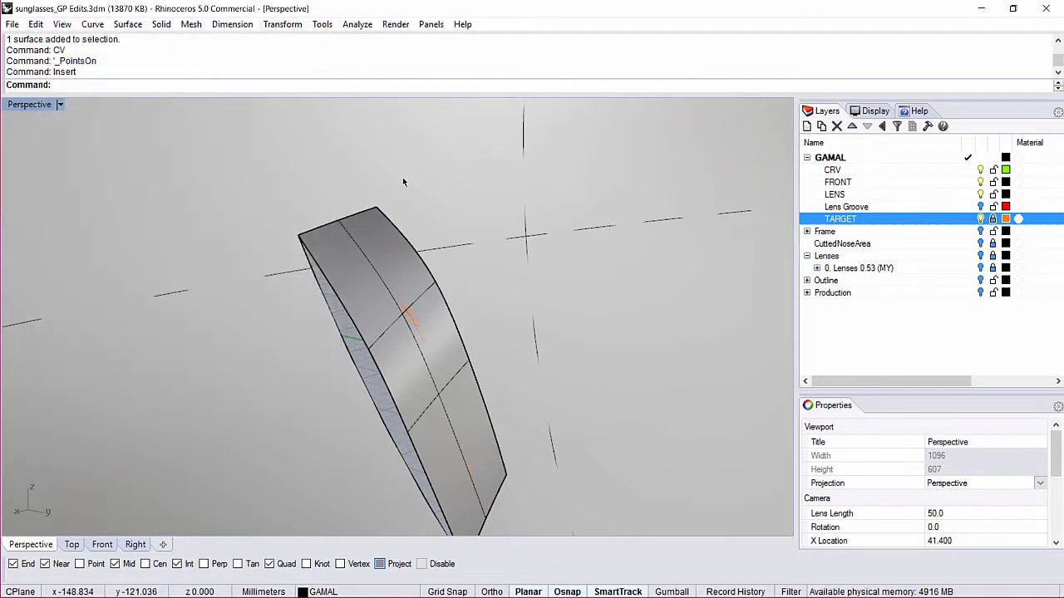
Try to match the loft's upper edge to the adjoining surface with Curvature continuity, preserving curvature at the other end
{"action": "right_click_drag", "start_coordinate": [382, 249], "coordinate": [346, 293]}
{"action": "type", "text": "M"}
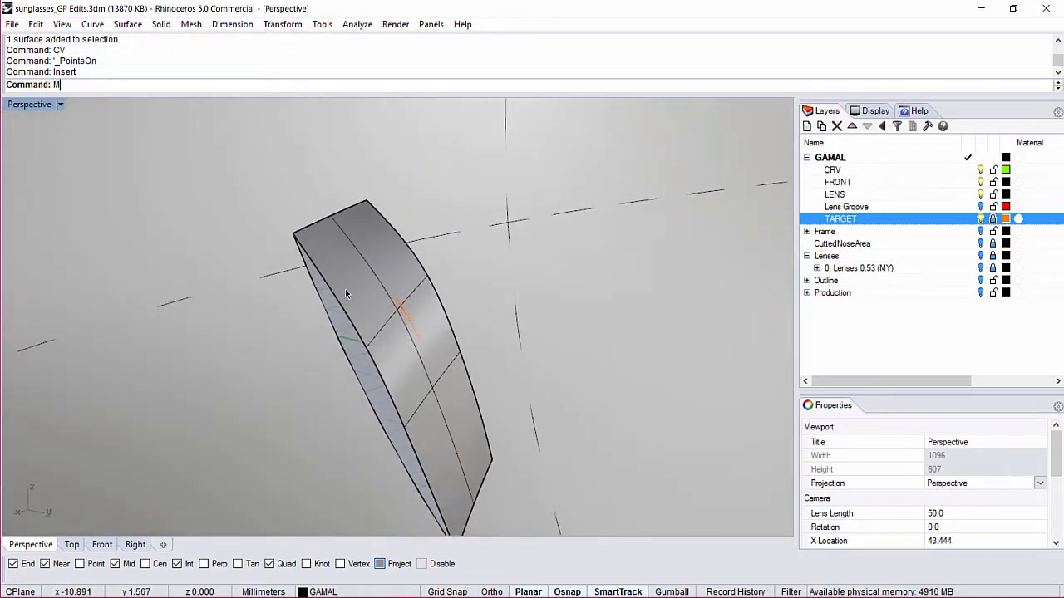
{"action": "type", "text": "atchS"}
{"action": "key", "text": "Return"}
{"action": "scroll", "coordinate": [316, 235], "scroll_direction": "up", "scroll_amount": 6}
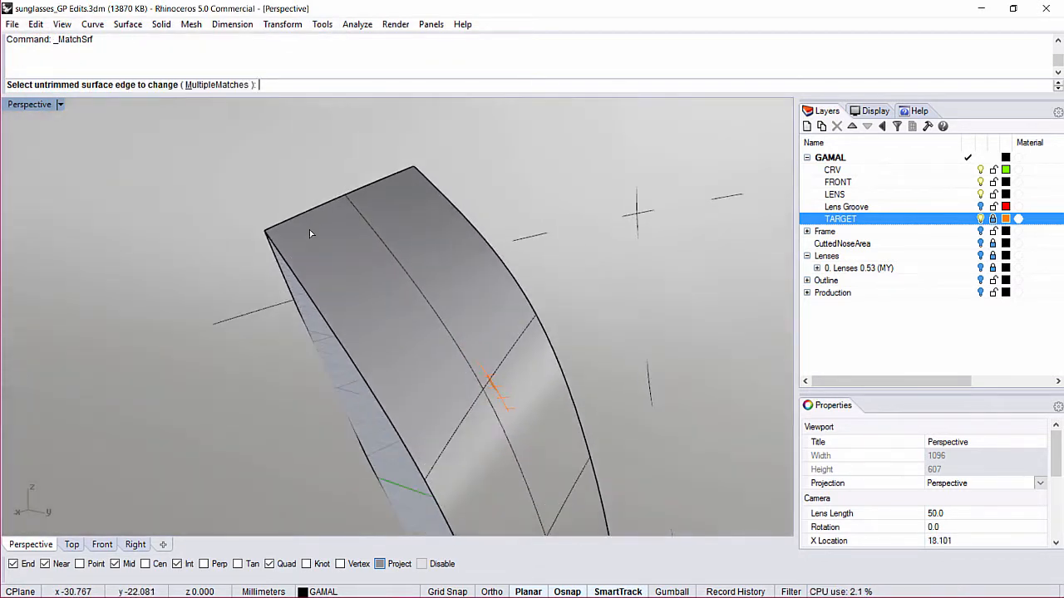
{"action": "key", "text": "Escape"}
{"action": "type", "text": "MS"}
{"action": "key", "text": "Return"}
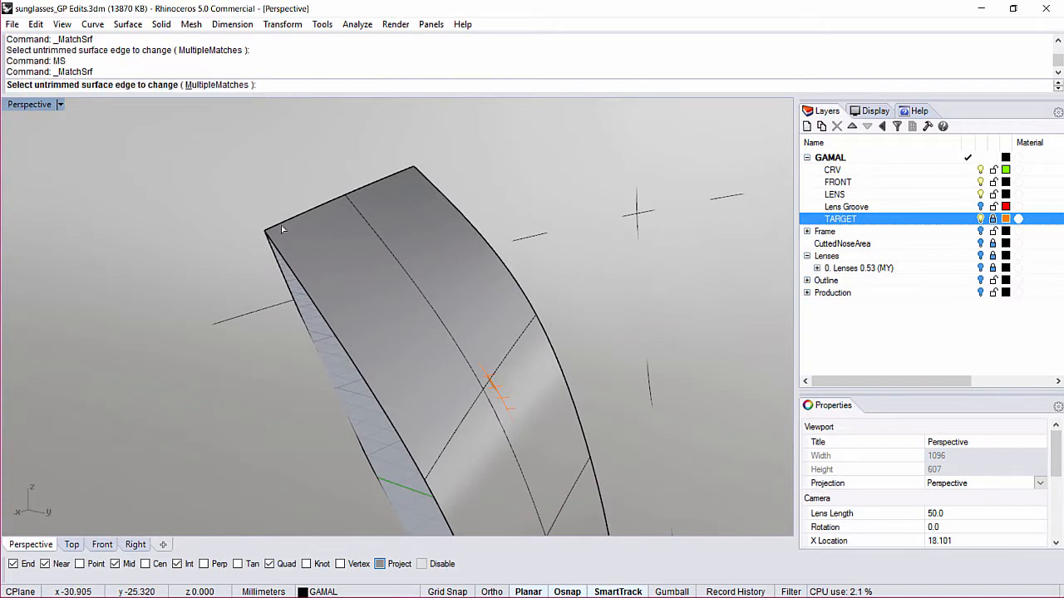
{"action": "left_click", "coordinate": [281, 224]}
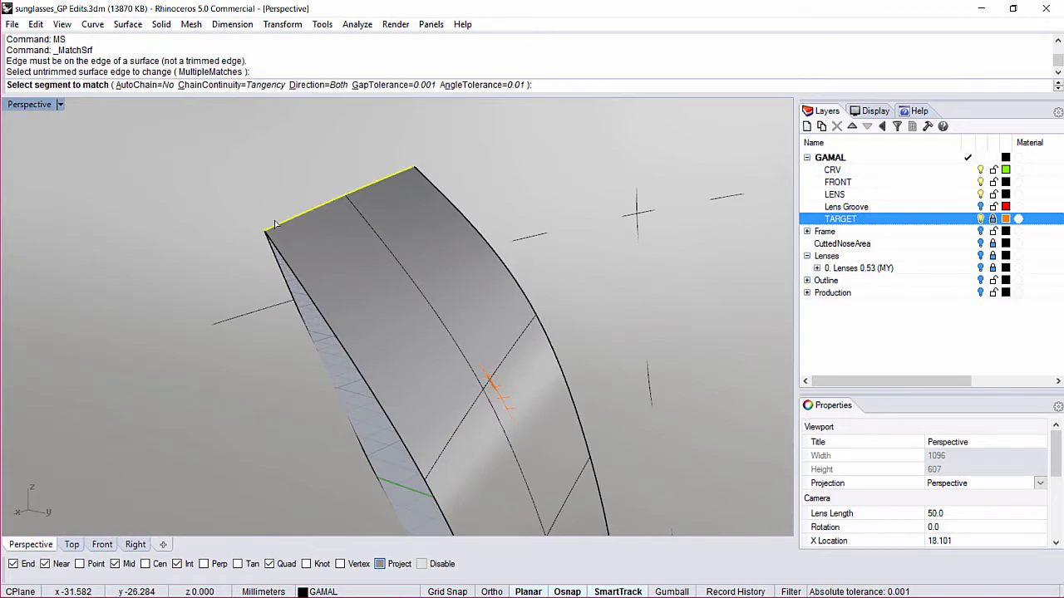
{"action": "left_click", "coordinate": [223, 85]}
{"action": "left_click", "coordinate": [223, 84]}
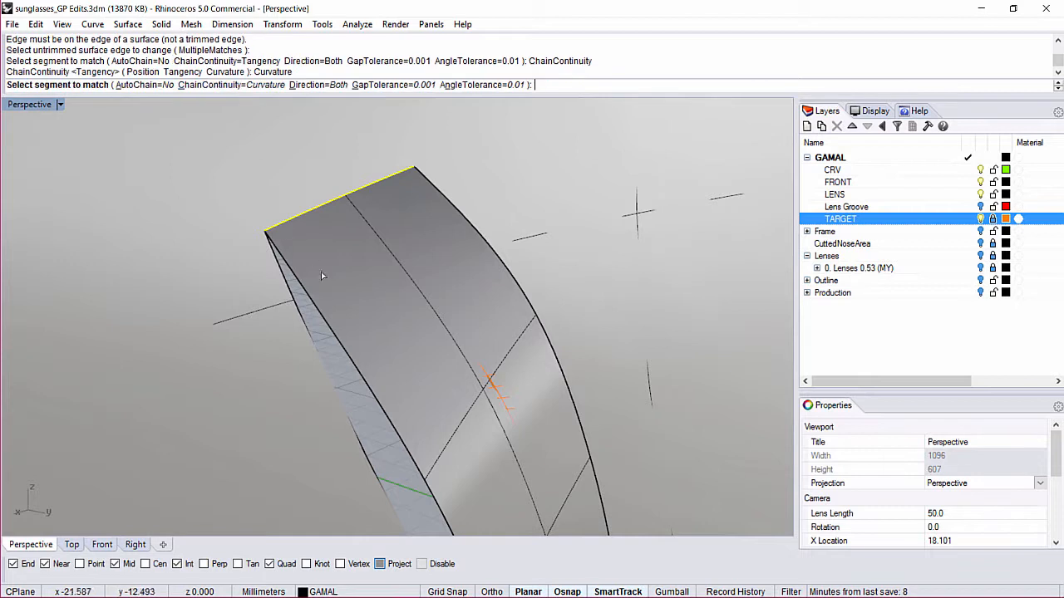
{"action": "left_click", "coordinate": [283, 227]}
{"action": "key", "text": "Return"}
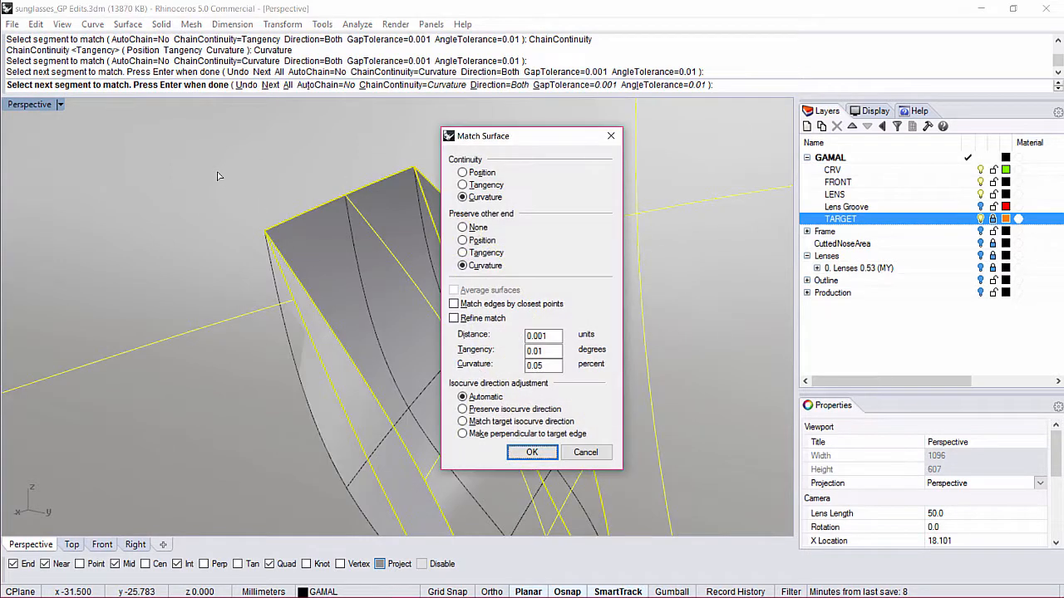
{"action": "left_click", "coordinate": [533, 452]}
Show the matched surface's control points in Wireframe display and examine its shape against the target surface
{"action": "scroll", "coordinate": [399, 365], "scroll_direction": "down", "scroll_amount": 5}
{"action": "right_click_drag", "start_coordinate": [391, 358], "coordinate": [291, 176], "text": "shift"}
{"action": "left_click", "coordinate": [332, 237]}
{"action": "type", "text": "cv"}
{"action": "key", "text": "Return"}
{"action": "type", "text": "w"}
{"action": "key", "text": "Return"}
{"action": "right_click_drag", "start_coordinate": [202, 211], "coordinate": [303, 137]}
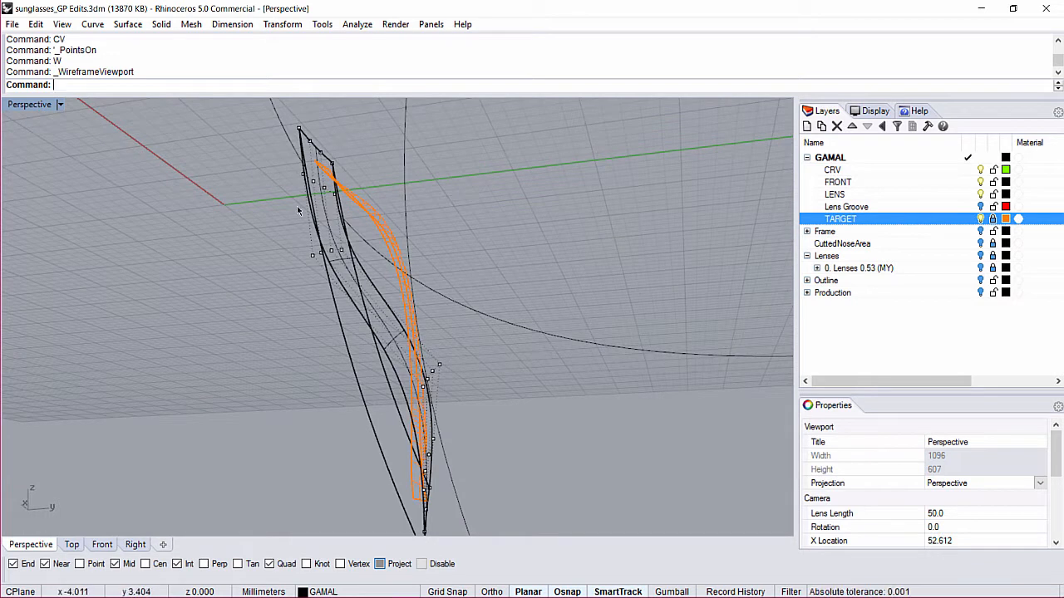
Examine the matched surface in Rendered display with the TARGET layer hidden, then return to shaded display
{"action": "scroll", "coordinate": [298, 217], "scroll_direction": "down", "scroll_amount": 3}
{"action": "type", "text": "vv"}
{"action": "key", "text": "Return"}
{"action": "right_click_drag", "start_coordinate": [375, 232], "coordinate": [317, 198]}
{"action": "type", "text": "vv"}
{"action": "key", "text": "Return"}
{"action": "scroll", "coordinate": [268, 275], "scroll_direction": "down", "scroll_amount": 5}
{"action": "right_click_drag", "start_coordinate": [268, 275], "coordinate": [400, 236]}
{"action": "left_click", "coordinate": [979, 219]}
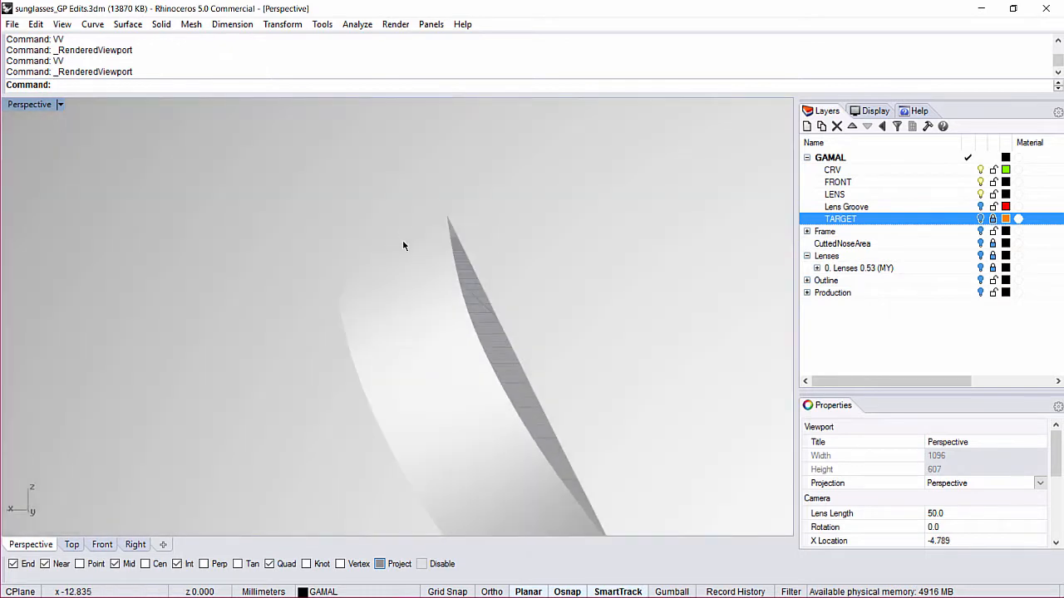
{"action": "right_click_drag", "start_coordinate": [432, 322], "coordinate": [324, 195]}
{"action": "key", "text": "ctrl+alt+h"}
{"action": "type", "text": "V"}
{"action": "key", "text": "Return"}
Undo the TARGET layer's visibility change and the surface match on the upper edge
{"action": "key", "text": "ctrl+z"}
{"action": "key", "text": "ctrl+z"}
{"action": "right_click_drag", "start_coordinate": [394, 242], "coordinate": [318, 190]}
{"action": "key", "text": "ctrl+z"}
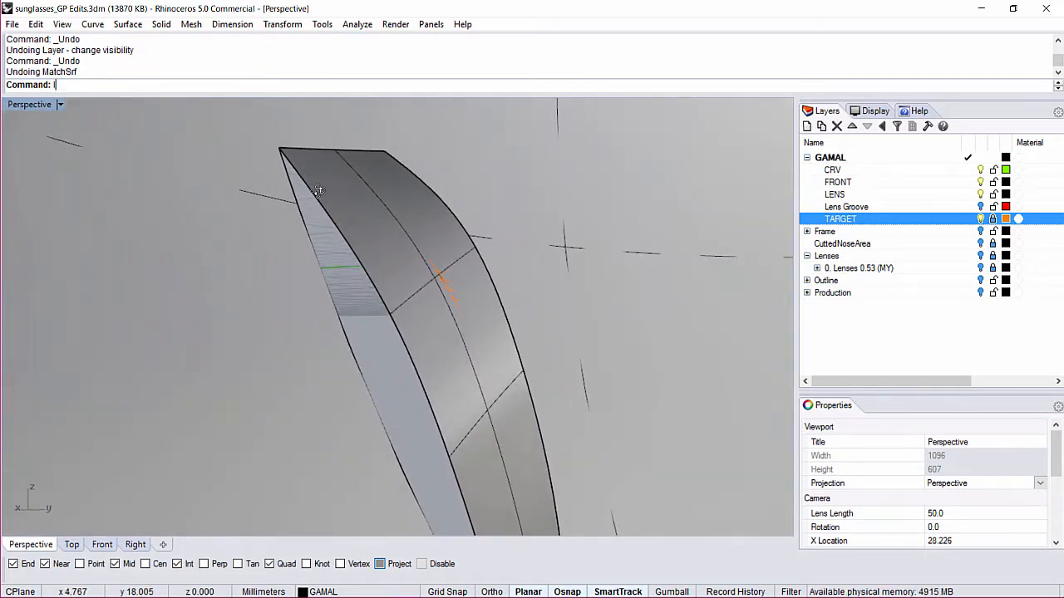
{"action": "key", "text": "BackSpace"}
{"action": "key", "text": "BackSpace"}
{"action": "key", "text": "BackSpace"}
{"action": "key", "text": "BackSpace"}
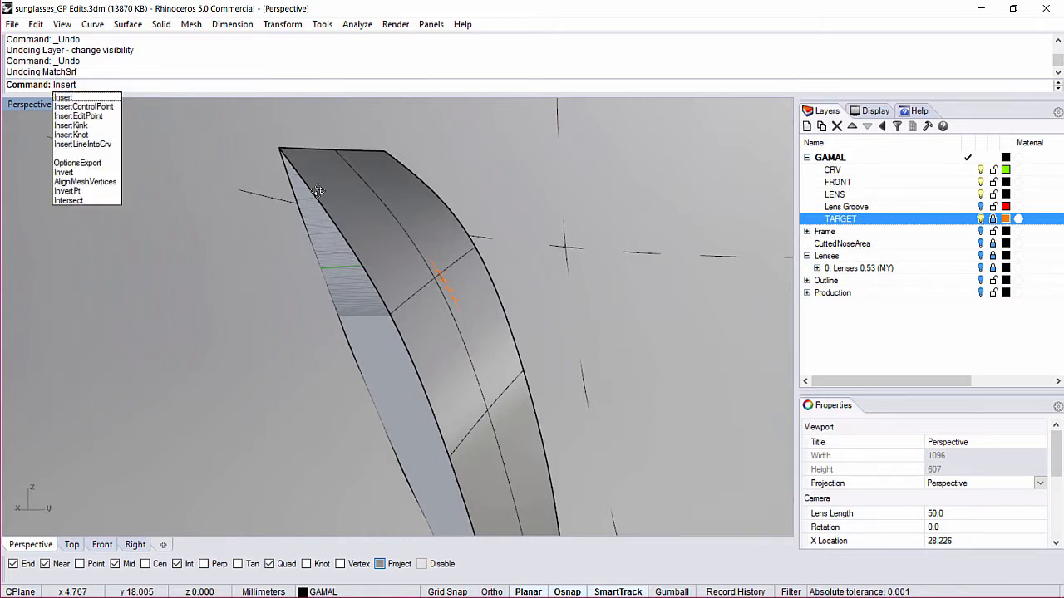
{"action": "left_click", "coordinate": [83, 107]}
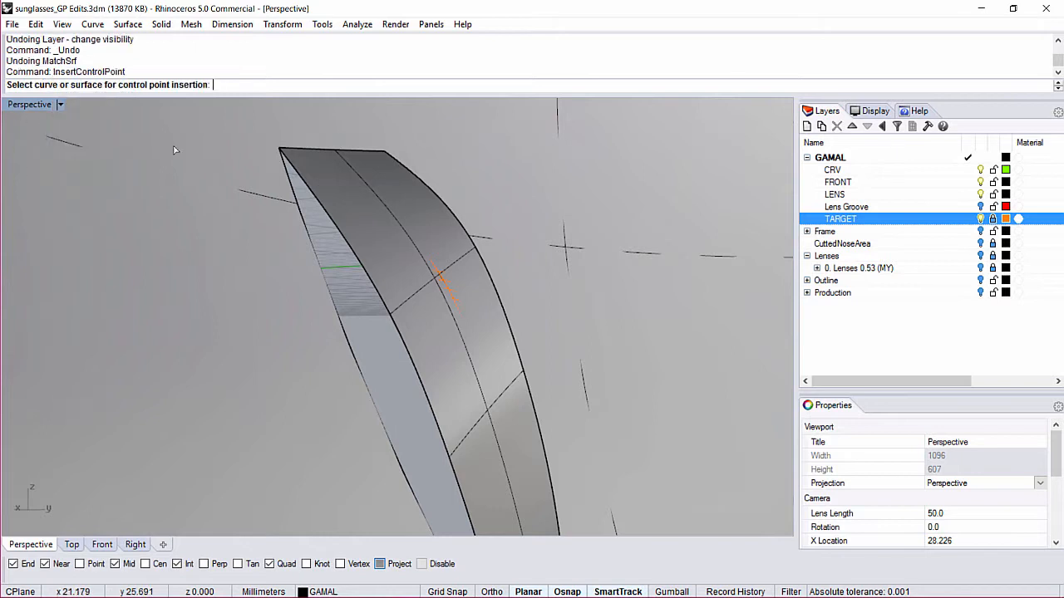
{"action": "type", "text": "lc"}
{"action": "key", "text": "Return"}
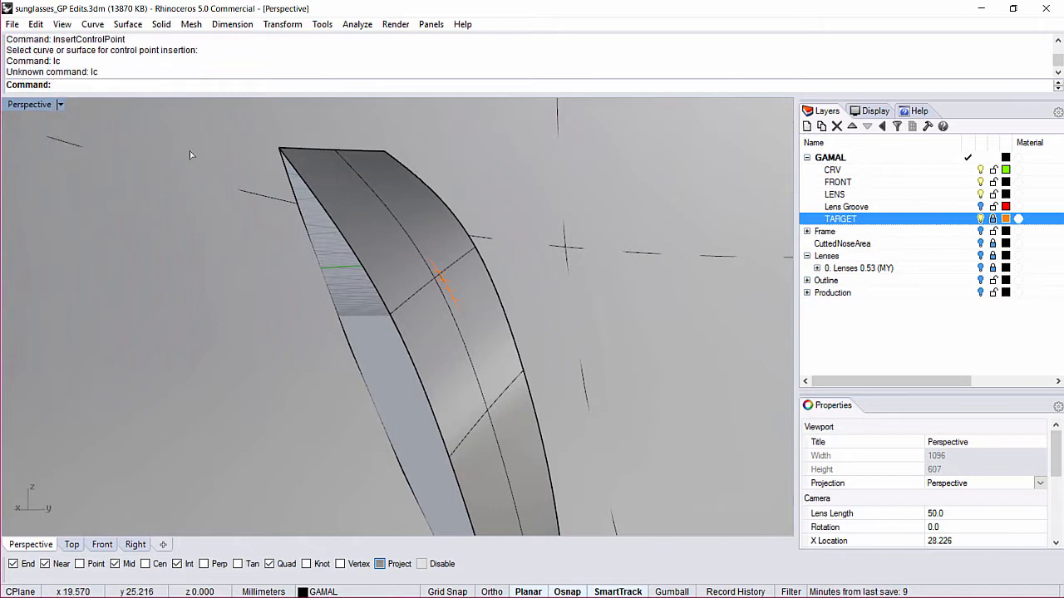
Insert two control point rows near the loft's upper edge using InsertControlPoint with Direction=V and Midpoint=Yes
{"action": "type", "text": "Inse"}
{"action": "key", "text": "Return"}
{"action": "right_click_drag", "start_coordinate": [384, 204], "coordinate": [369, 236]}
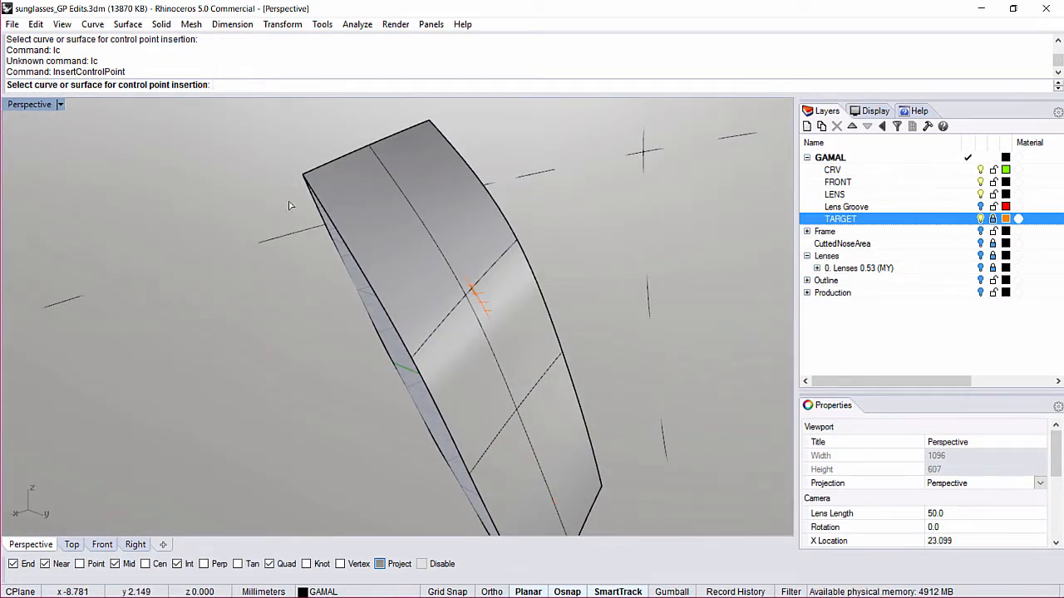
{"action": "left_click", "coordinate": [375, 263]}
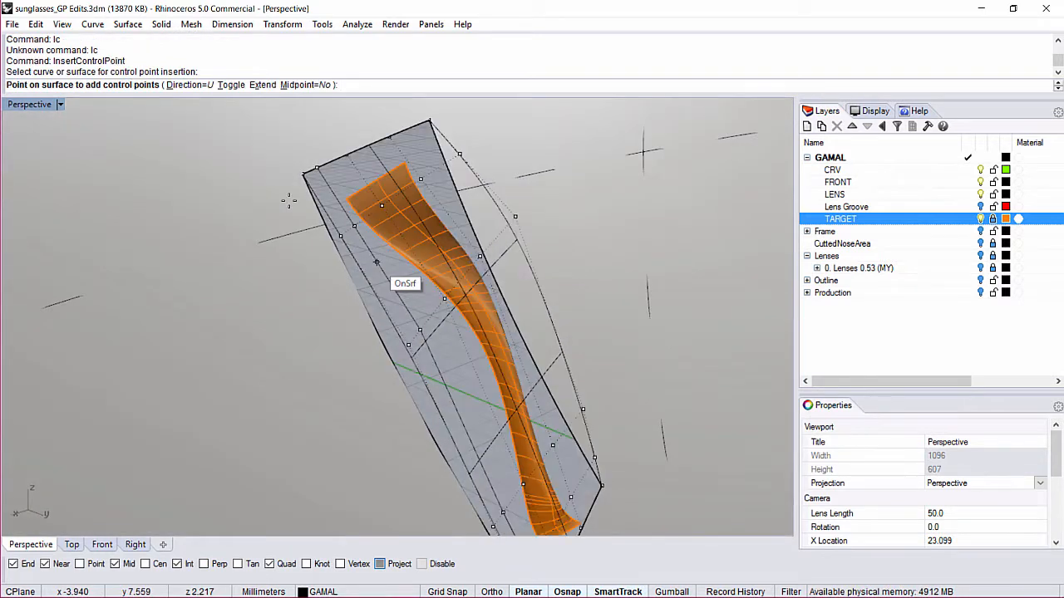
{"action": "left_click", "coordinate": [303, 87]}
{"action": "right_click_drag", "start_coordinate": [366, 222], "coordinate": [445, 226]}
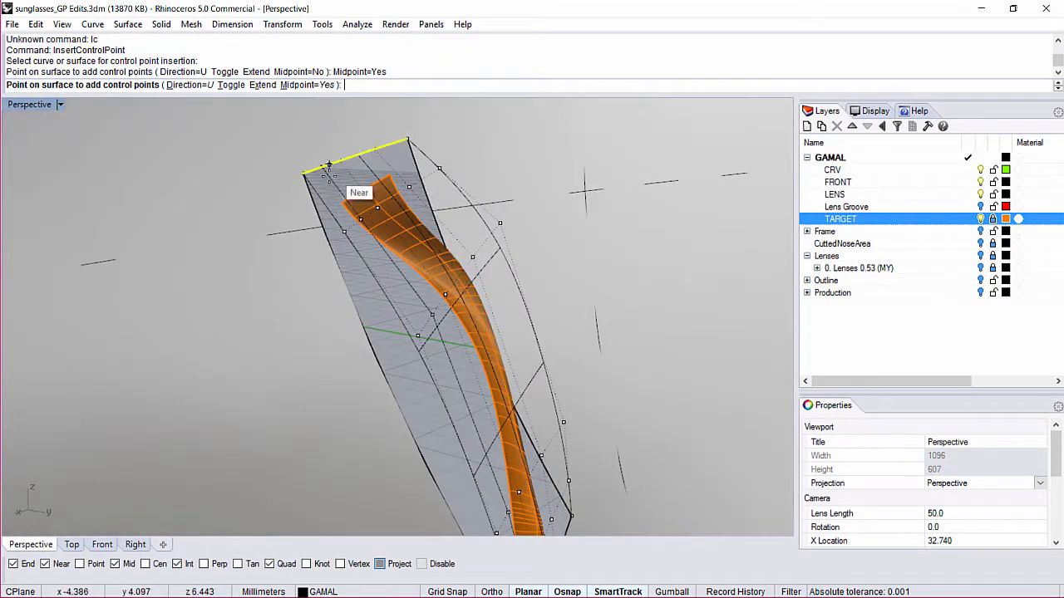
{"action": "left_click", "coordinate": [195, 85]}
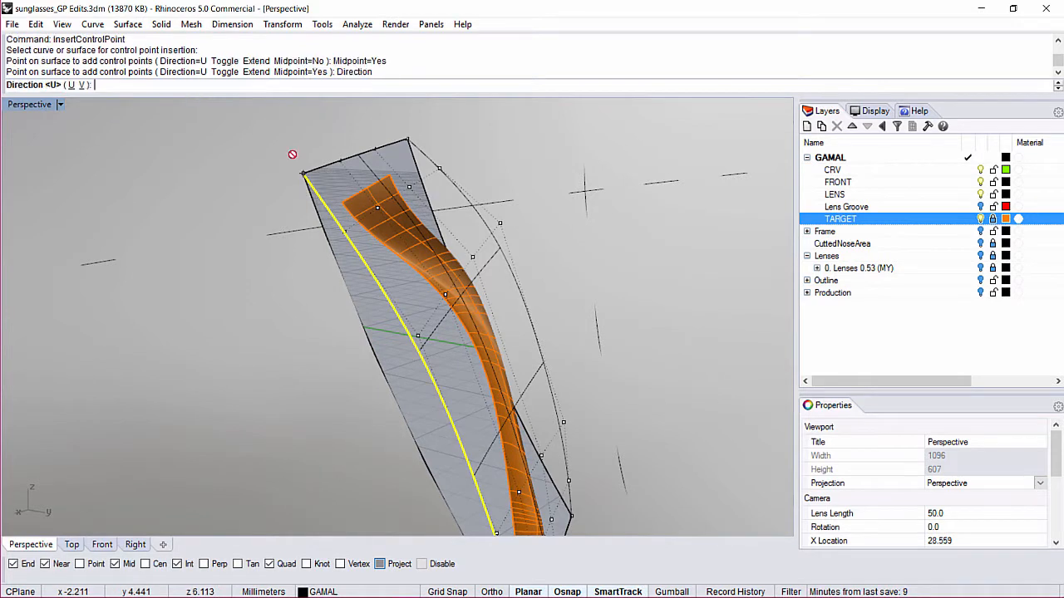
{"action": "left_click", "coordinate": [82, 86]}
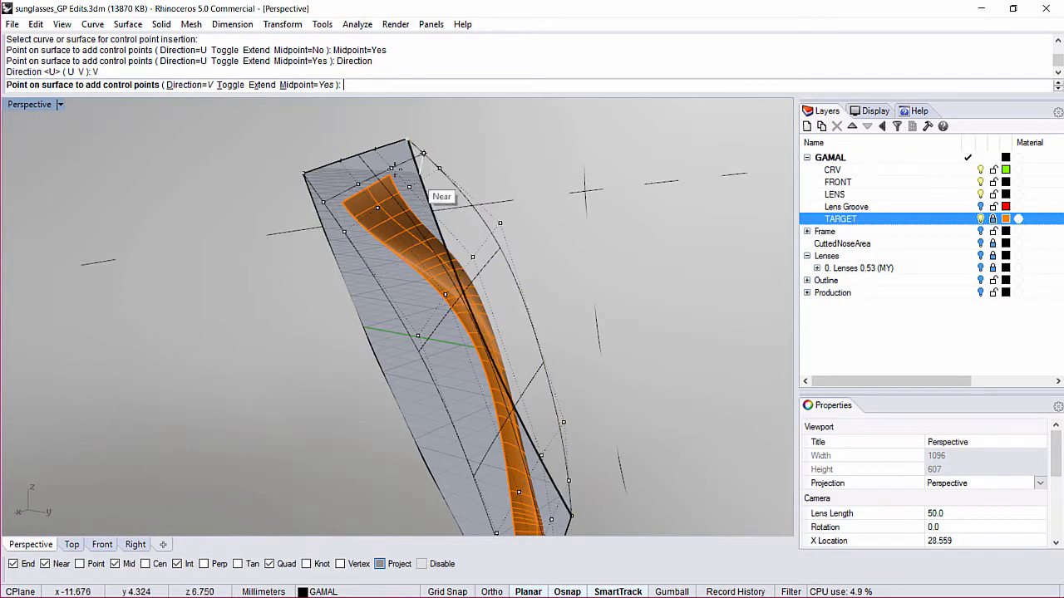
{"action": "scroll", "coordinate": [386, 174], "scroll_direction": "up", "scroll_amount": 2}
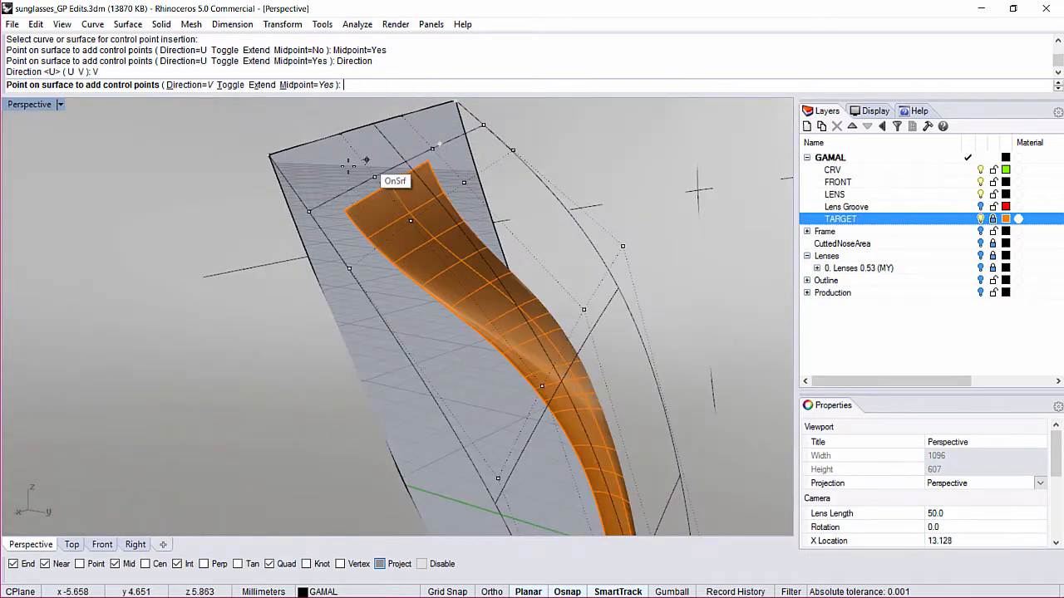
{"action": "left_click", "coordinate": [341, 193]}
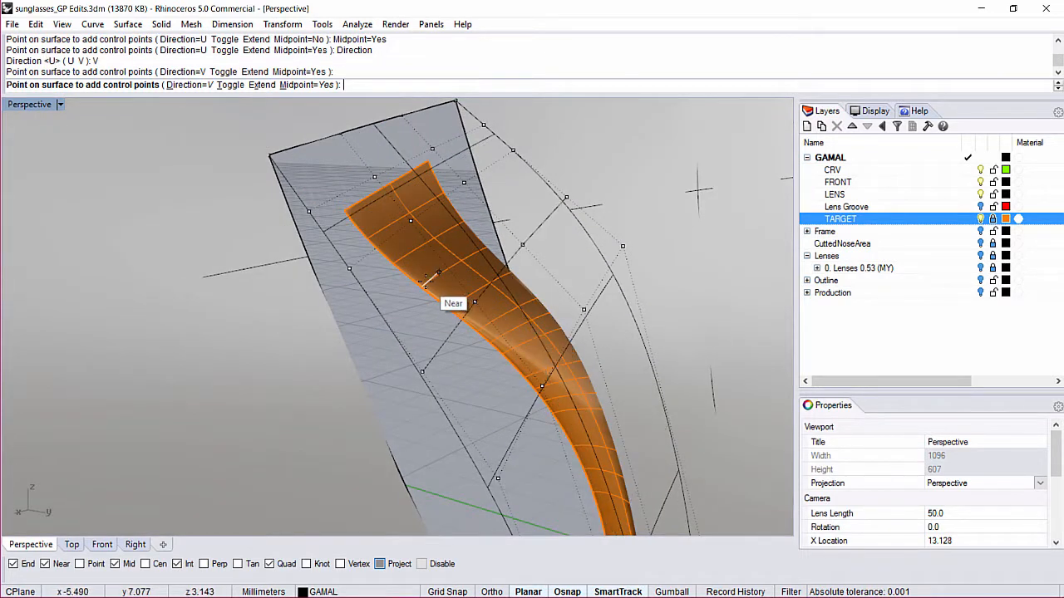
{"action": "left_click", "coordinate": [331, 151]}
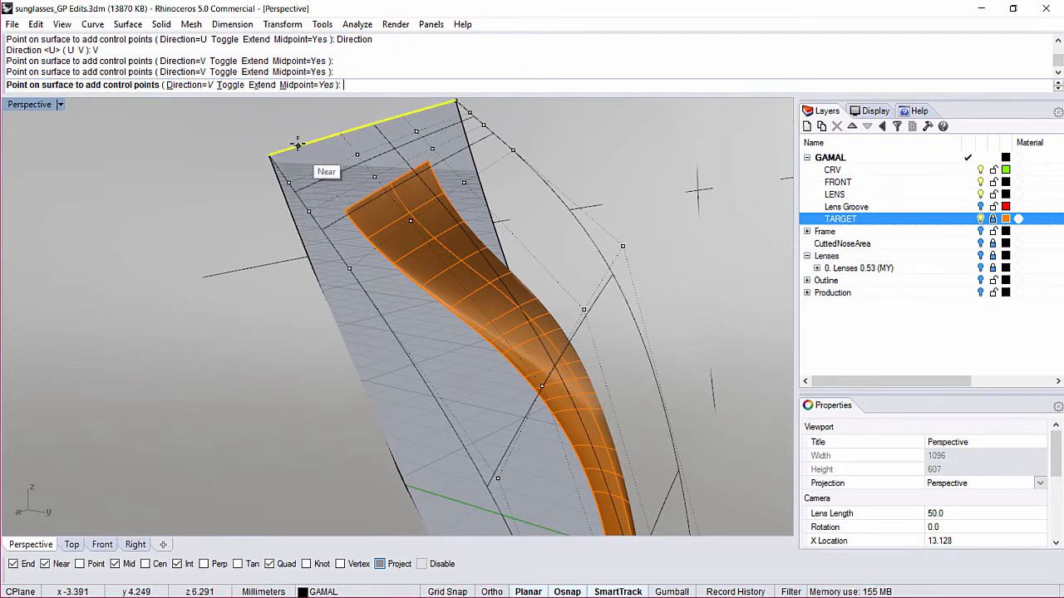
{"action": "key", "text": "Return"}
Show the surface's control points in Wireframe display and select the three side-edge points nearest the upper end to check them
{"action": "type", "text": "CV"}
{"action": "key", "text": "Return"}
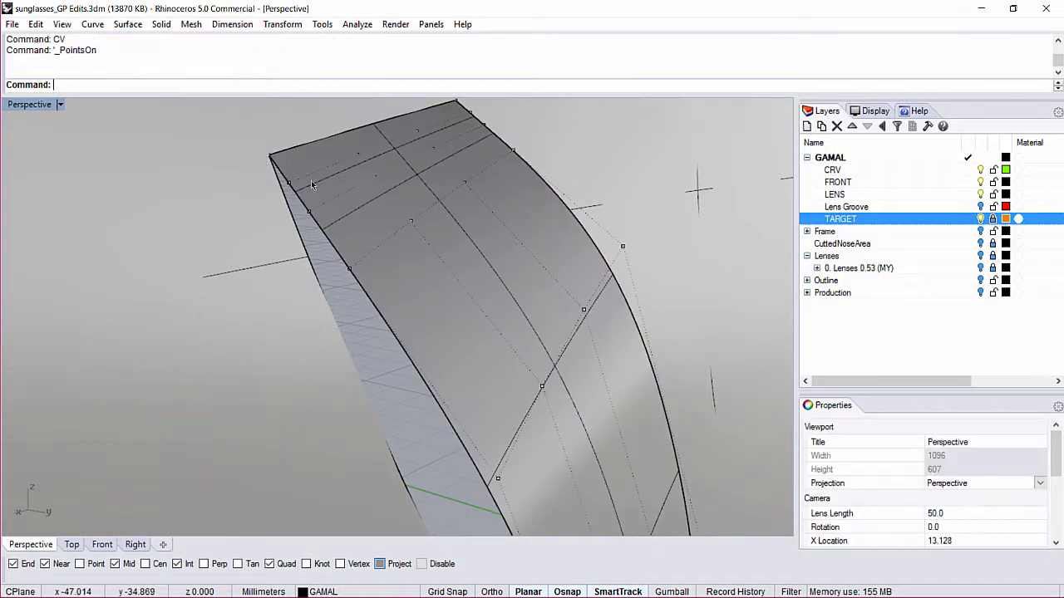
{"action": "type", "text": "W"}
{"action": "key", "text": "Return"}
{"action": "left_click_drag", "start_coordinate": [314, 206], "coordinate": [314, 207]}
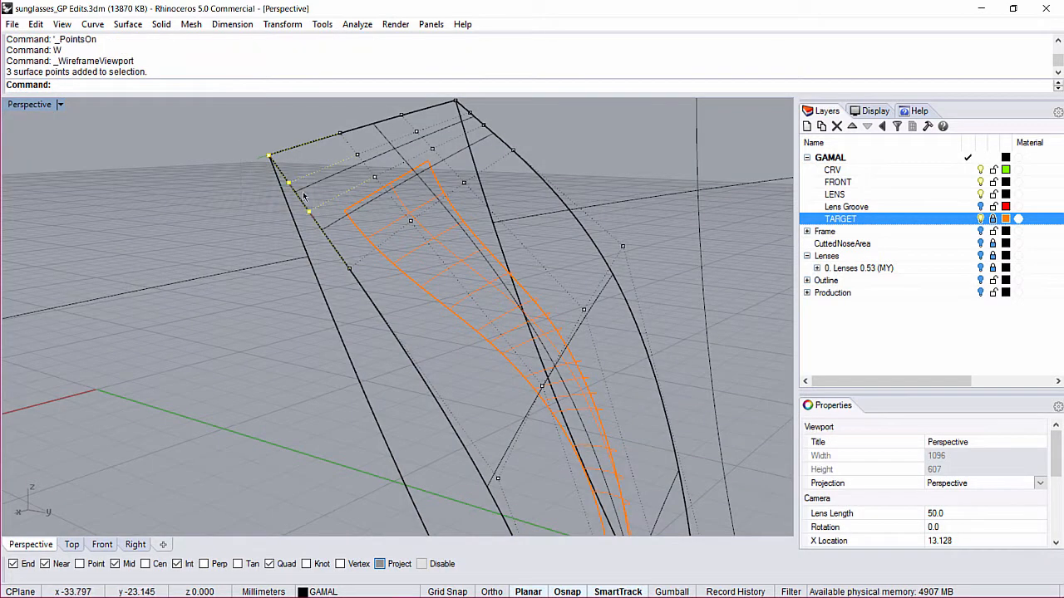
{"action": "scroll", "coordinate": [261, 162], "scroll_direction": "up", "scroll_amount": 2}
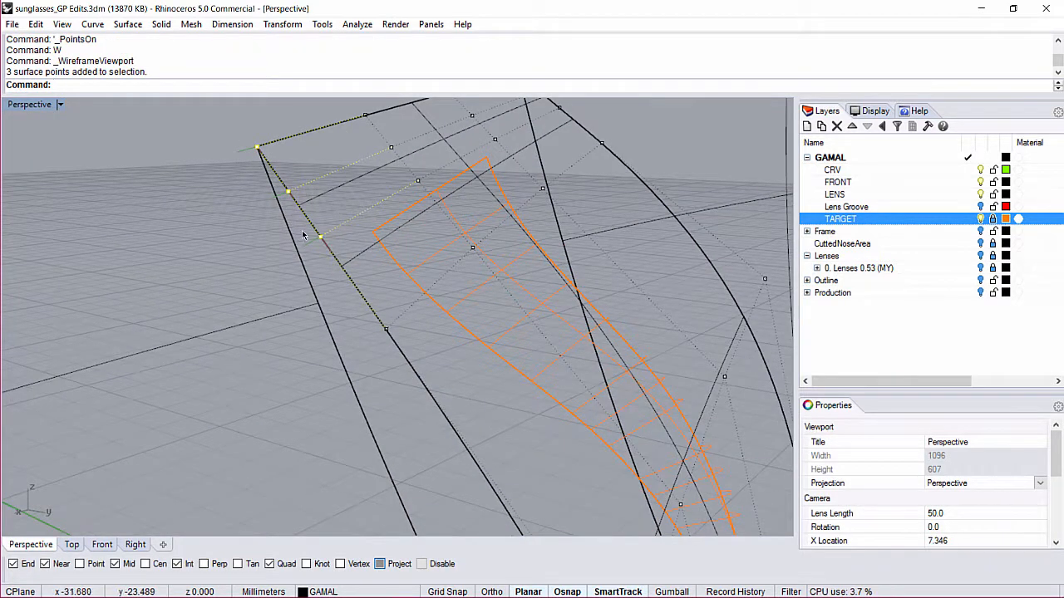
{"action": "right_click_drag", "start_coordinate": [301, 236], "coordinate": [402, 209]}
Insert two control point rows near the loft's lower edge in the V direction with Midpoint=Yes
{"action": "right_click_drag", "start_coordinate": [449, 183], "coordinate": [337, 352]}
{"action": "scroll", "coordinate": [337, 353], "scroll_direction": "up", "scroll_amount": 3}
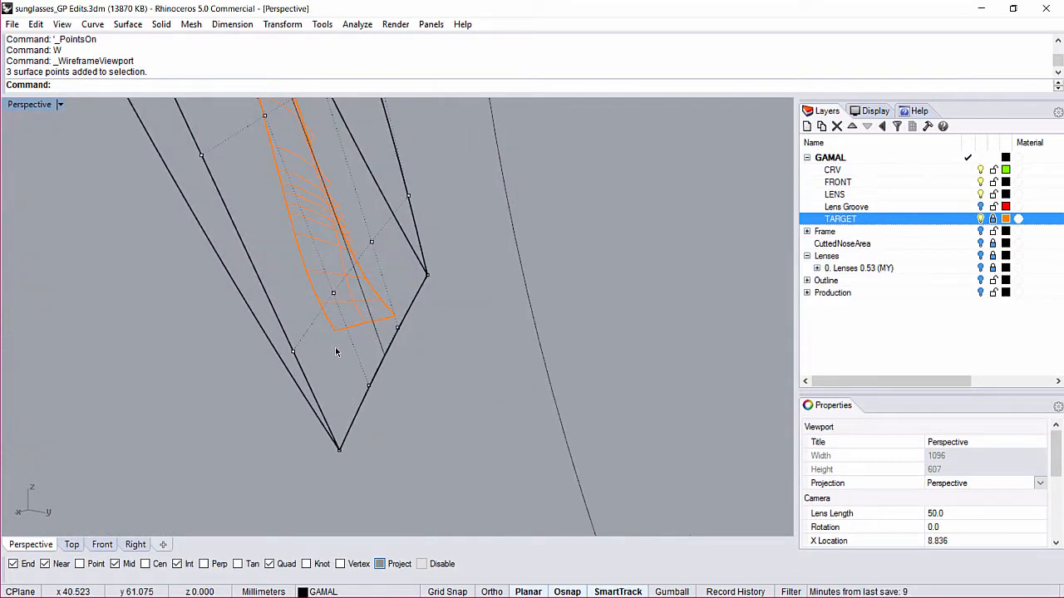
{"action": "type", "text": "InsertControlPoint"}
{"action": "key", "text": "Return"}
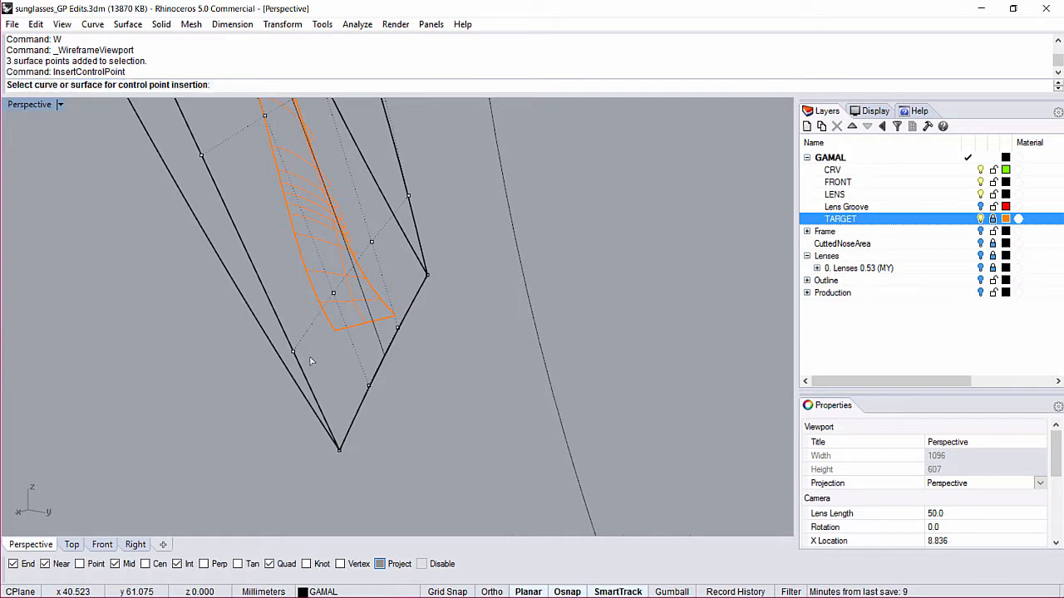
{"action": "left_click", "coordinate": [332, 354]}
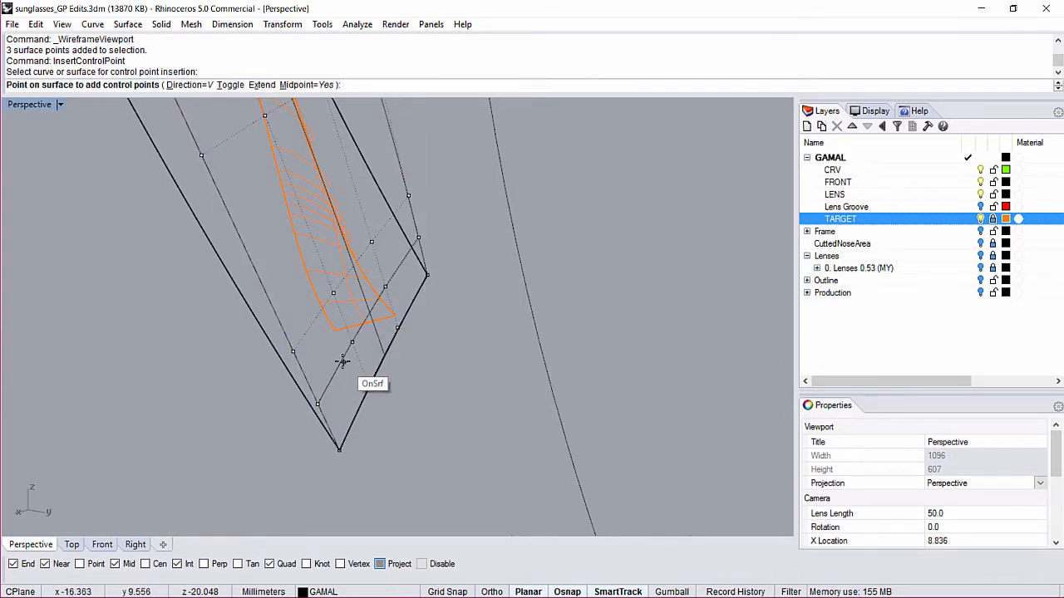
{"action": "left_click", "coordinate": [343, 363]}
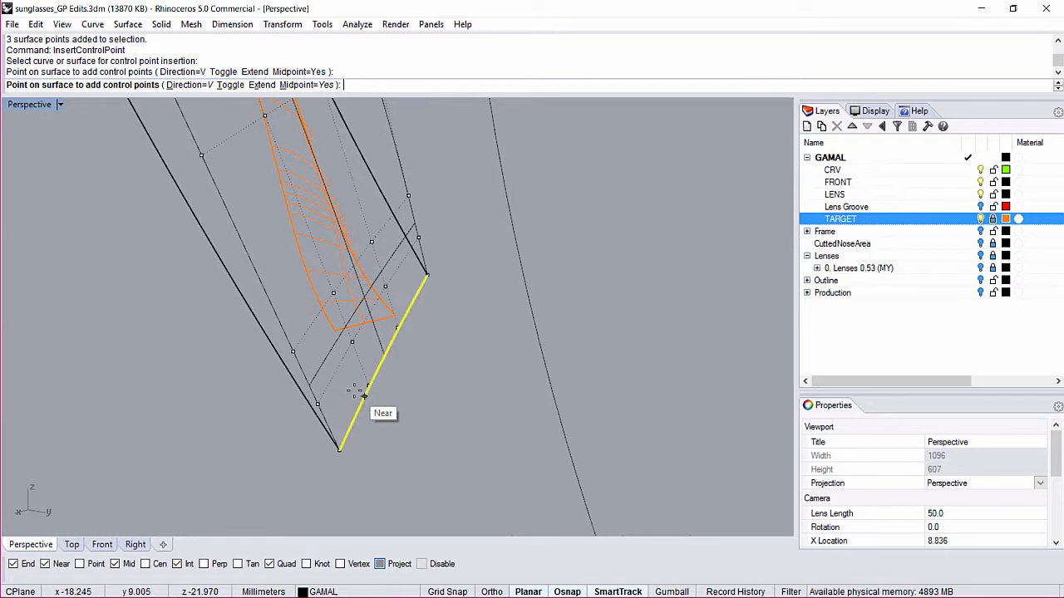
{"action": "left_click", "coordinate": [346, 384]}
{"action": "key", "text": "Return"}
Match the loft's lower edge to the adjoining surface with Curvature continuity, preserving Curvature at the other end
{"action": "right_click_drag", "start_coordinate": [350, 387], "coordinate": [375, 388]}
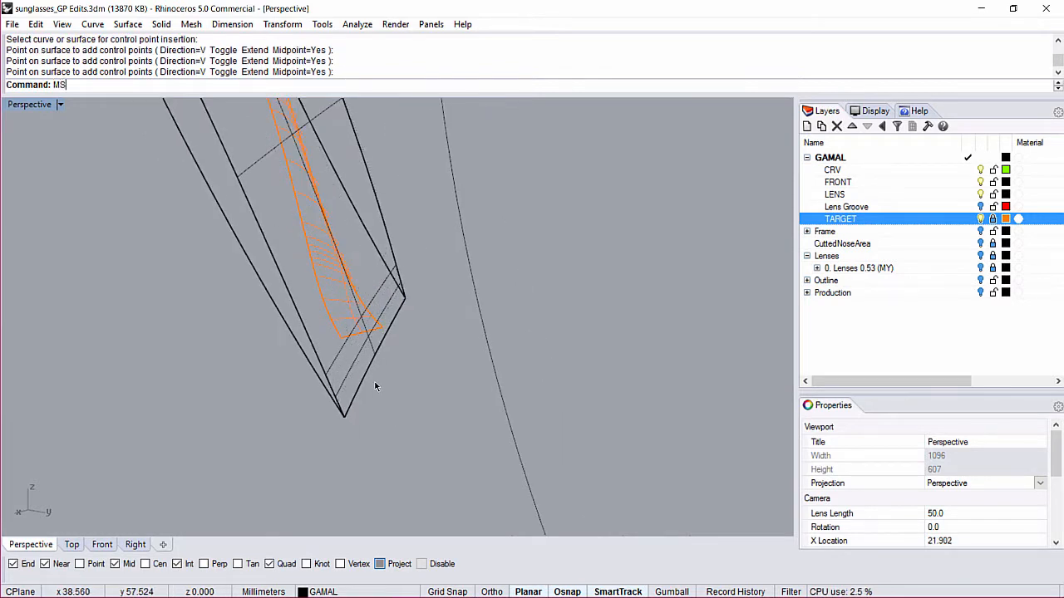
{"action": "type", "text": "MS"}
{"action": "key", "text": "Return"}
{"action": "left_click", "coordinate": [279, 298]}
{"action": "left_click", "coordinate": [278, 299]}
{"action": "left_click", "coordinate": [279, 299]}
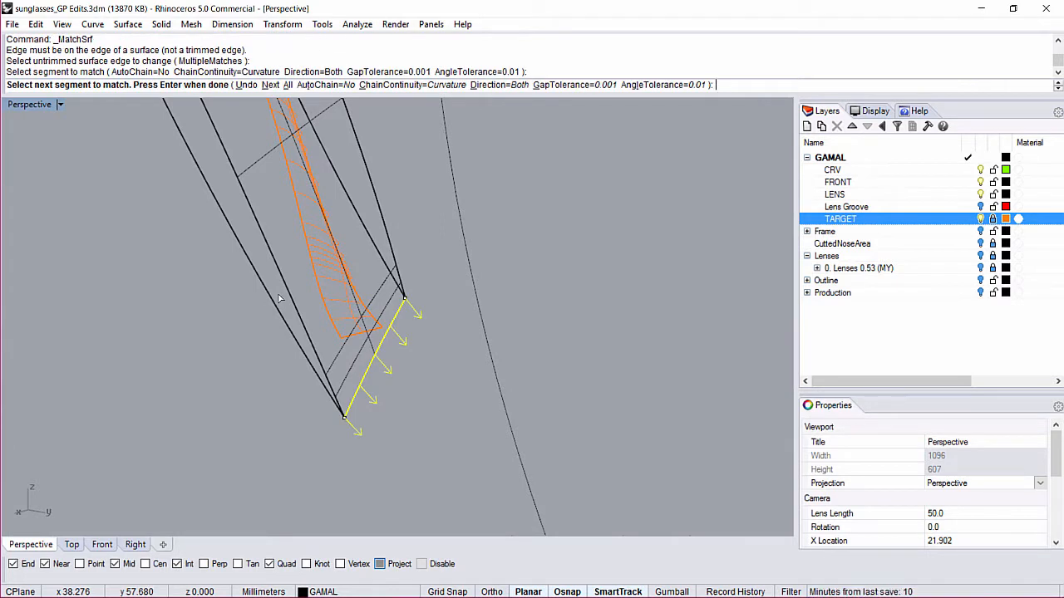
{"action": "key", "text": "Return"}
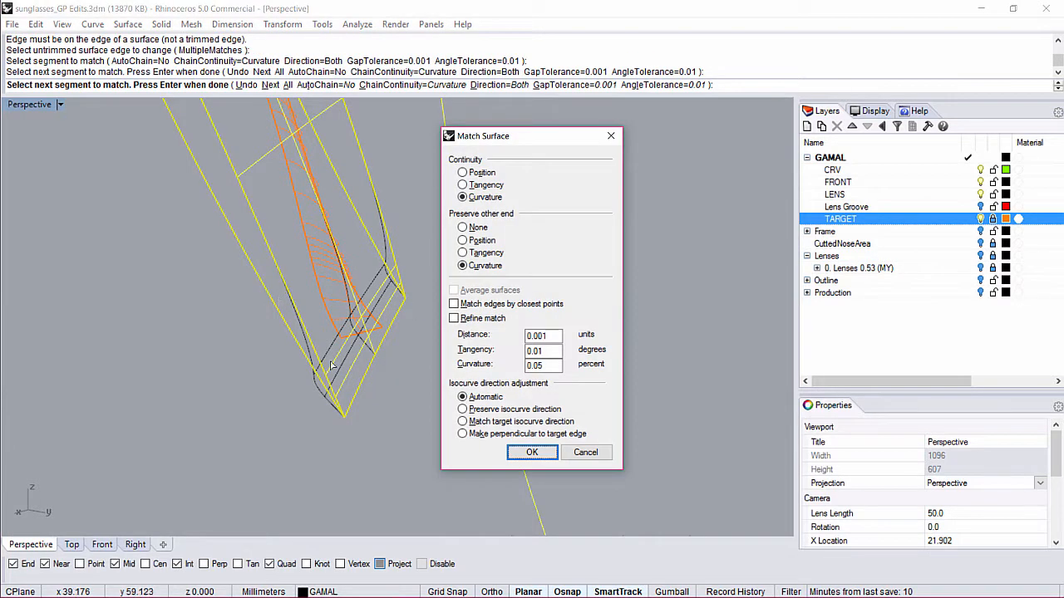
{"action": "left_click", "coordinate": [529, 456]}
{"action": "scroll", "coordinate": [371, 366], "scroll_direction": "down", "scroll_amount": 6}
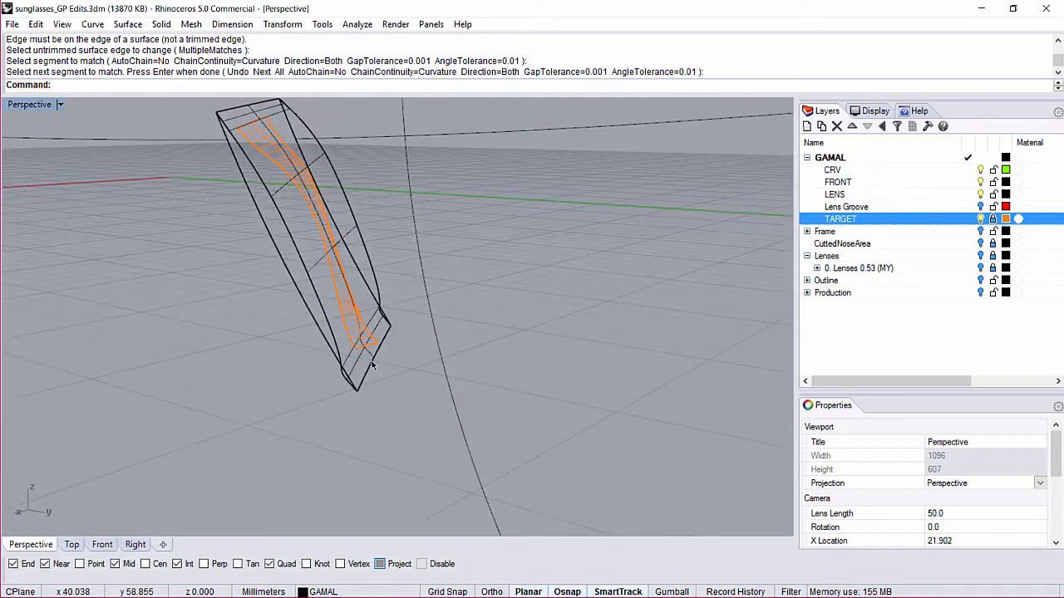
Display the surfaces shaded without wires, turn on the loft's control points and examine its matched ends
{"action": "type", "text": "VV"}
{"action": "key", "text": "Return"}
{"action": "right_click_drag", "start_coordinate": [410, 355], "coordinate": [299, 223]}
{"action": "left_click", "coordinate": [299, 224]}
{"action": "type", "text": "CV"}
{"action": "key", "text": "Return"}
{"action": "scroll", "coordinate": [308, 292], "scroll_direction": "down", "scroll_amount": 4}
{"action": "right_click_drag", "start_coordinate": [216, 133], "coordinate": [276, 230], "text": "shift"}
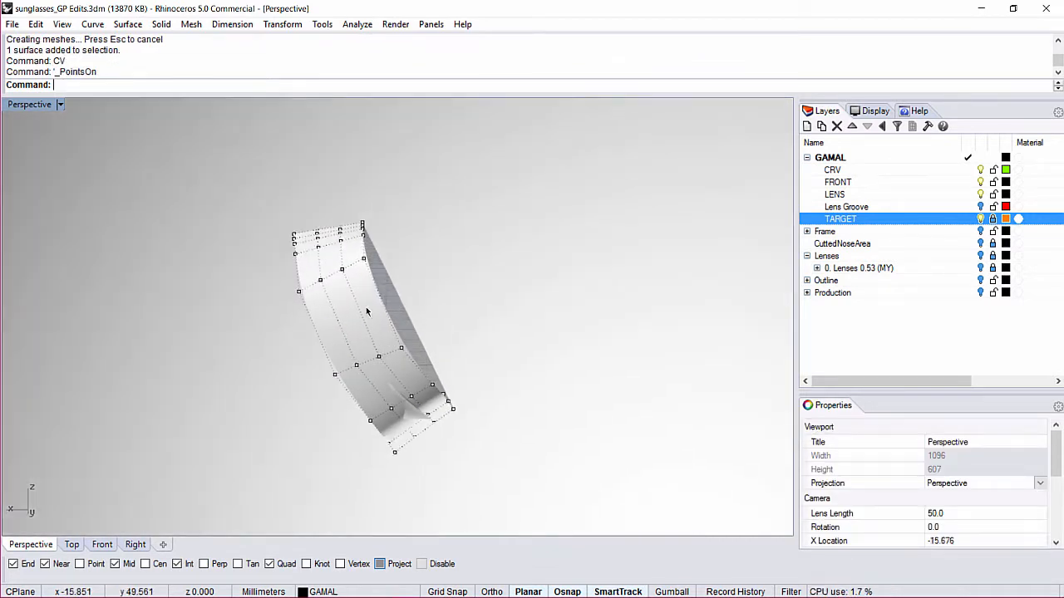
{"action": "scroll", "coordinate": [427, 422], "scroll_direction": "up", "scroll_amount": 8}
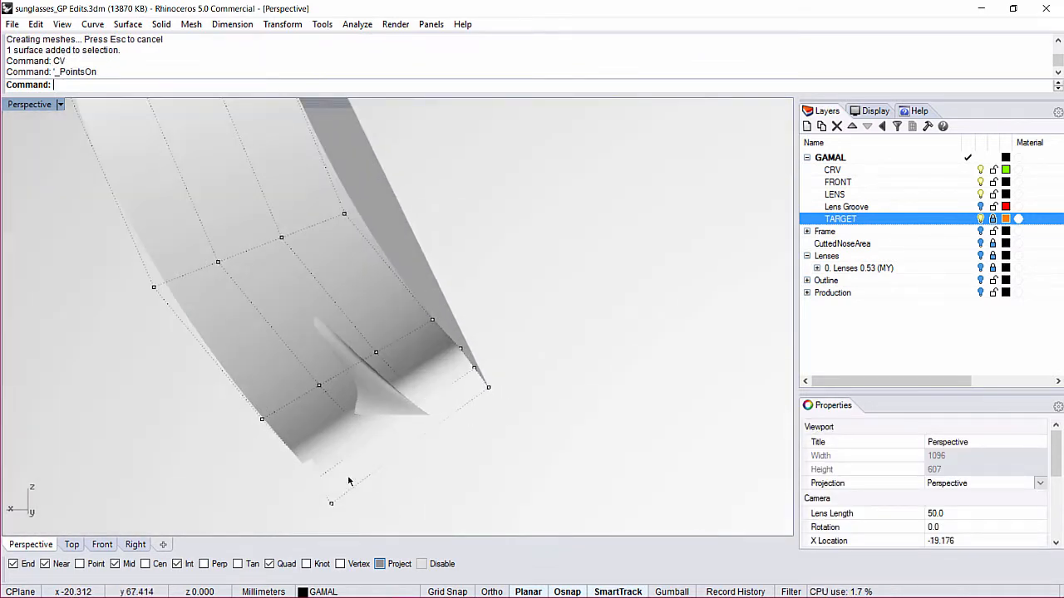
{"action": "scroll", "coordinate": [433, 404], "scroll_direction": "down", "scroll_amount": 6}
{"action": "right_click_drag", "start_coordinate": [221, 159], "coordinate": [273, 287], "text": "shift"}
{"action": "scroll", "coordinate": [276, 286], "scroll_direction": "up", "scroll_amount": 4}
In Shaded display, match the loft's upper edge to the adjoining surface with Curvature continuity and Curvature preserved at the other end
{"action": "type", "text": "v"}
{"action": "key", "text": "Return"}
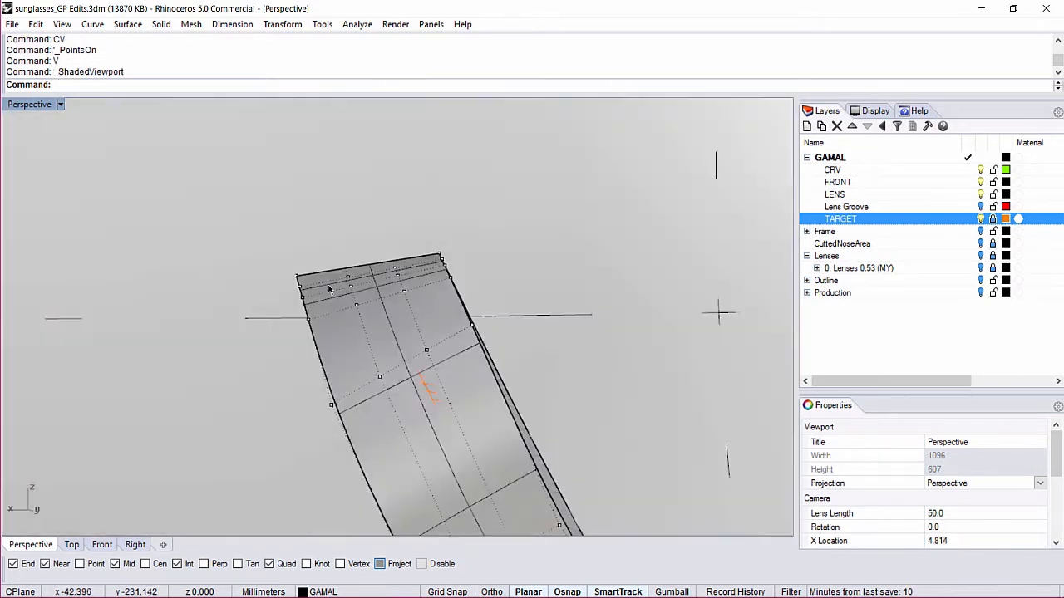
{"action": "type", "text": "MatchS"}
{"action": "key", "text": "Return"}
{"action": "left_click", "coordinate": [312, 272]}
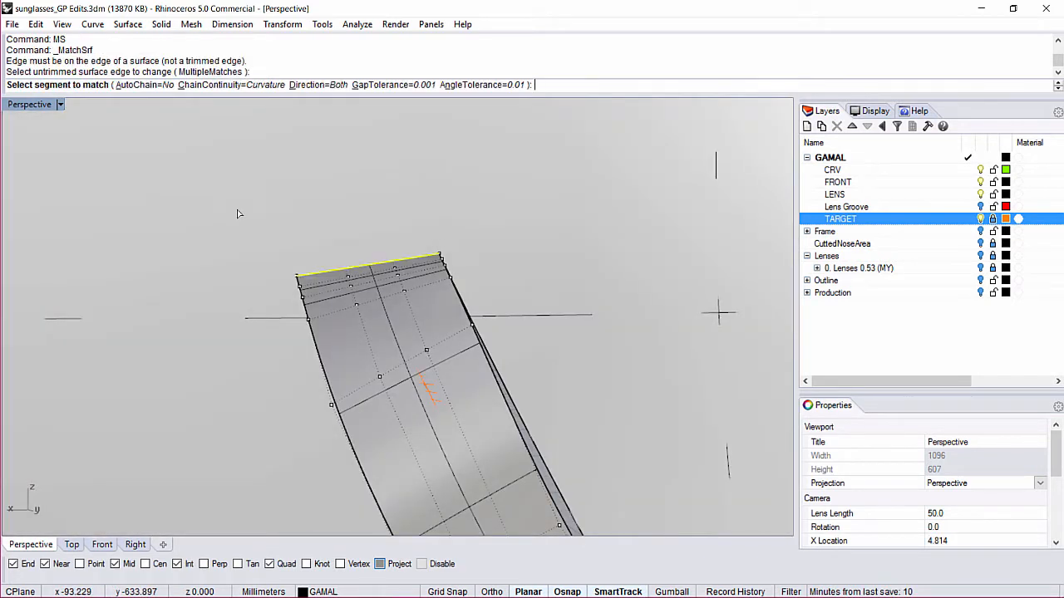
{"action": "left_click", "coordinate": [308, 274]}
{"action": "key", "text": "Return"}
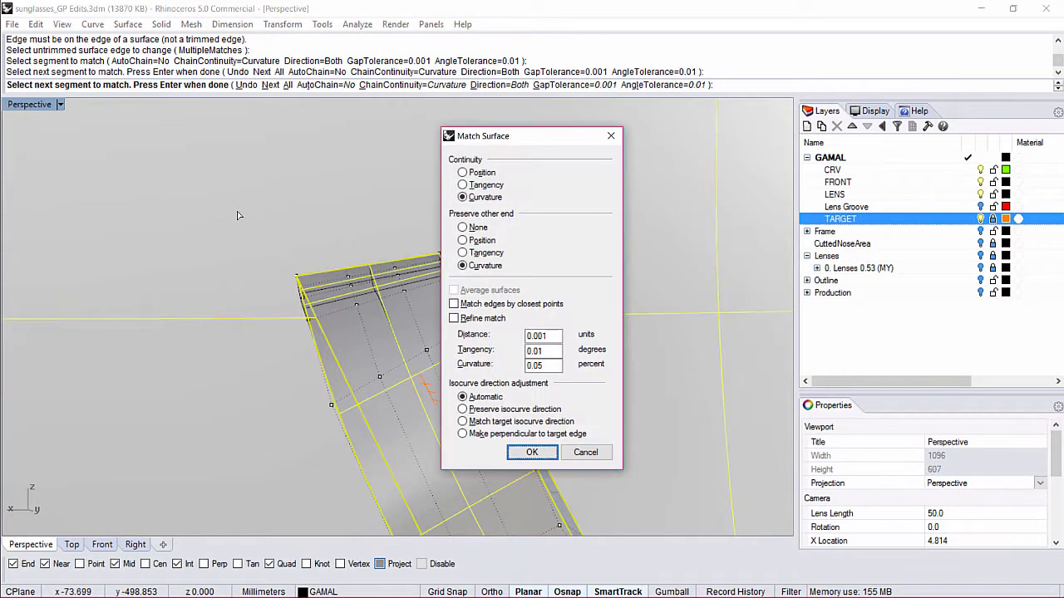
{"action": "key", "text": "Return"}
Show the Back view in Wireframe display and select the three side-edge points nearest the upper end to check them
{"action": "right_click_drag", "start_coordinate": [290, 316], "coordinate": [251, 329]}
{"action": "type", "text": "B"}
{"action": "key", "text": "Return"}
{"action": "type", "text": "W"}
{"action": "key", "text": "Return"}
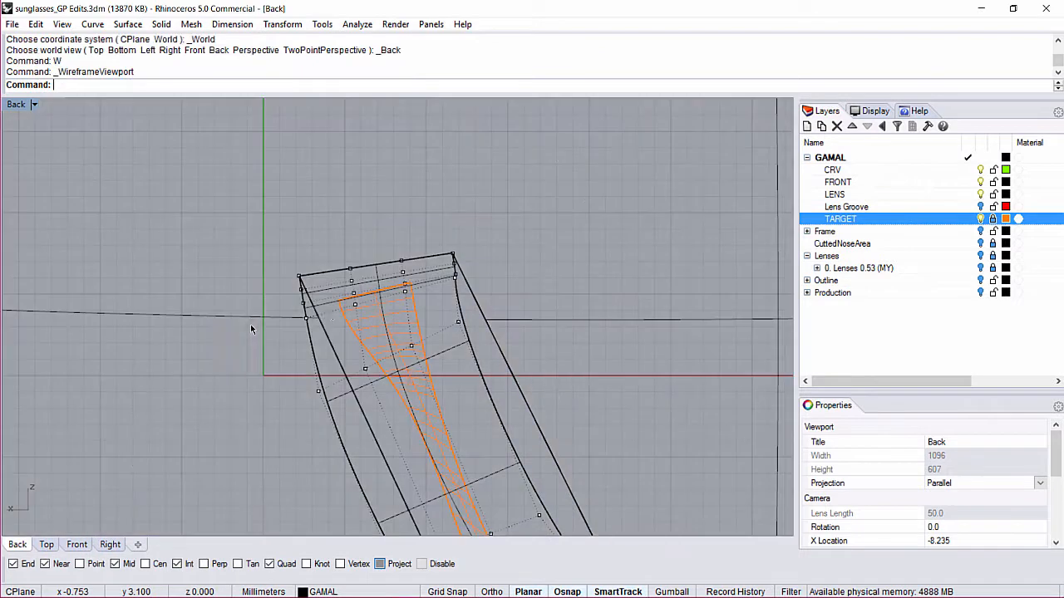
{"action": "scroll", "coordinate": [330, 311], "scroll_direction": "up", "scroll_amount": 2}
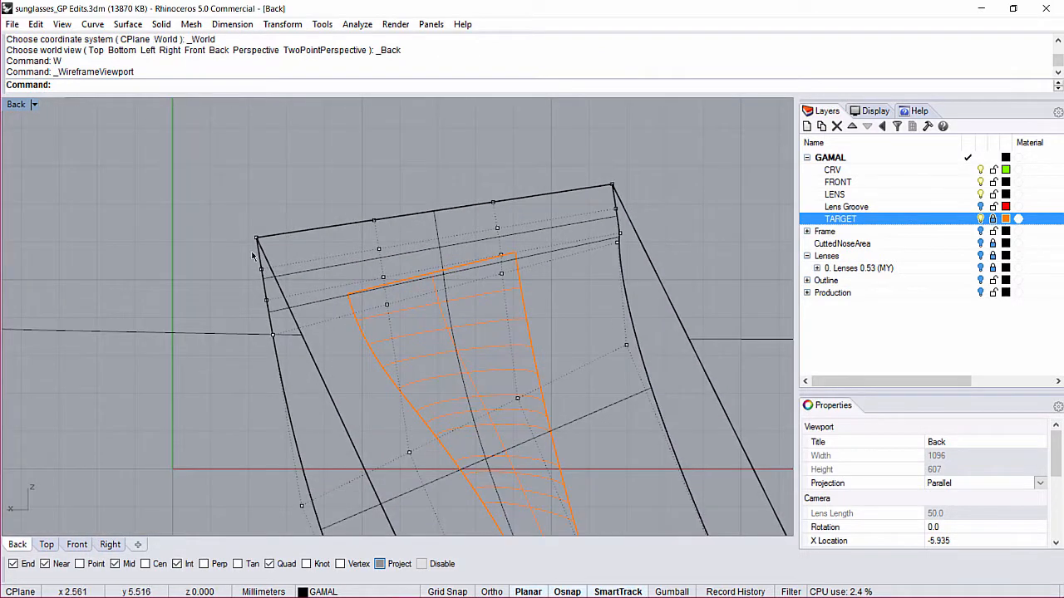
{"action": "left_click_drag", "start_coordinate": [293, 305], "coordinate": [295, 309]}
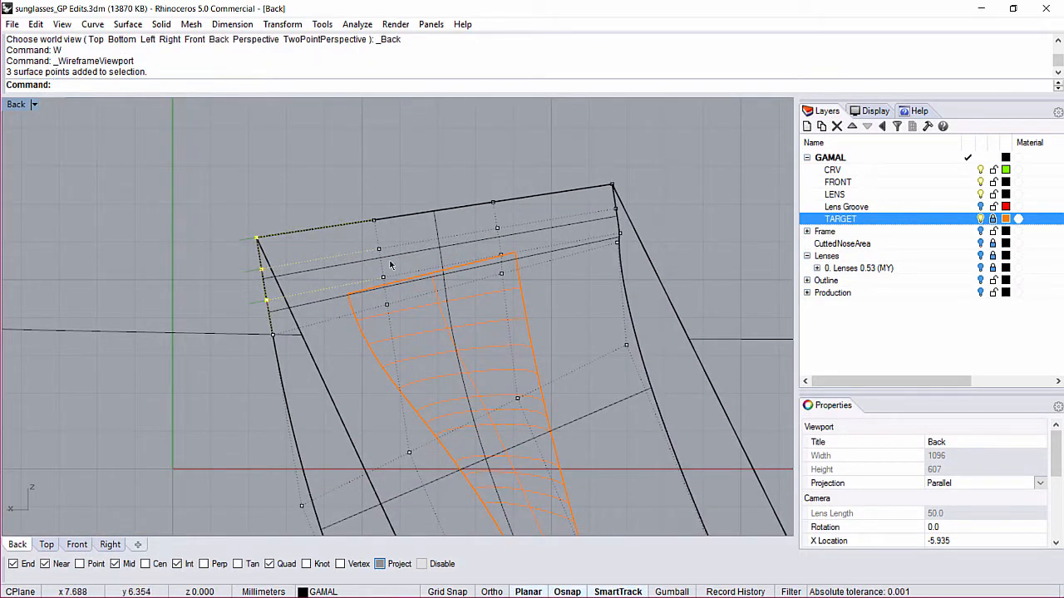
{"action": "mouse_move", "coordinate": [240, 398]}
{"action": "left_mouse_down"}
{"action": "mouse_move", "coordinate": [569, 299]}
{"action": "mouse_move", "coordinate": [250, 333]}
{"action": "mouse_move", "coordinate": [284, 353]}
{"action": "mouse_move", "coordinate": [286, 326]}
{"action": "left_mouse_up"}
{"action": "key", "text": "ctrl+z"}
{"action": "type", "text": "q"}
{"action": "key", "text": "Return"}
{"action": "scroll", "coordinate": [287, 325], "scroll_direction": "down", "scroll_amount": 6}
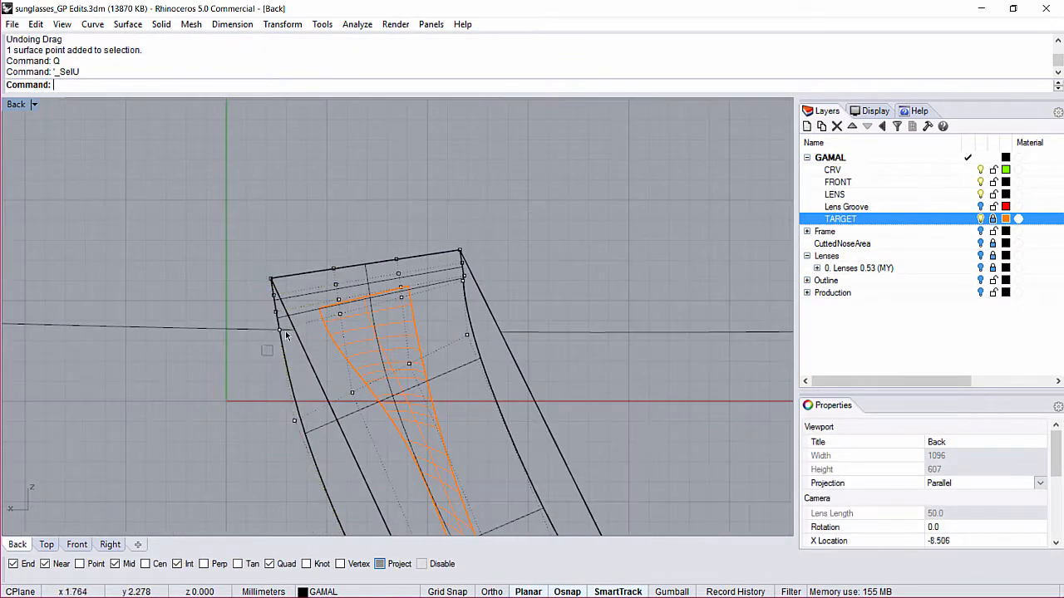
Select the whole V row of control points just below the three upper matched rows and nudge it down in 1 mm steps
{"action": "left_click", "coordinate": [280, 330]}
{"action": "type", "text": "qq"}
{"action": "key", "text": "Return"}
{"action": "scroll", "coordinate": [371, 327], "scroll_direction": "up", "scroll_amount": 3}
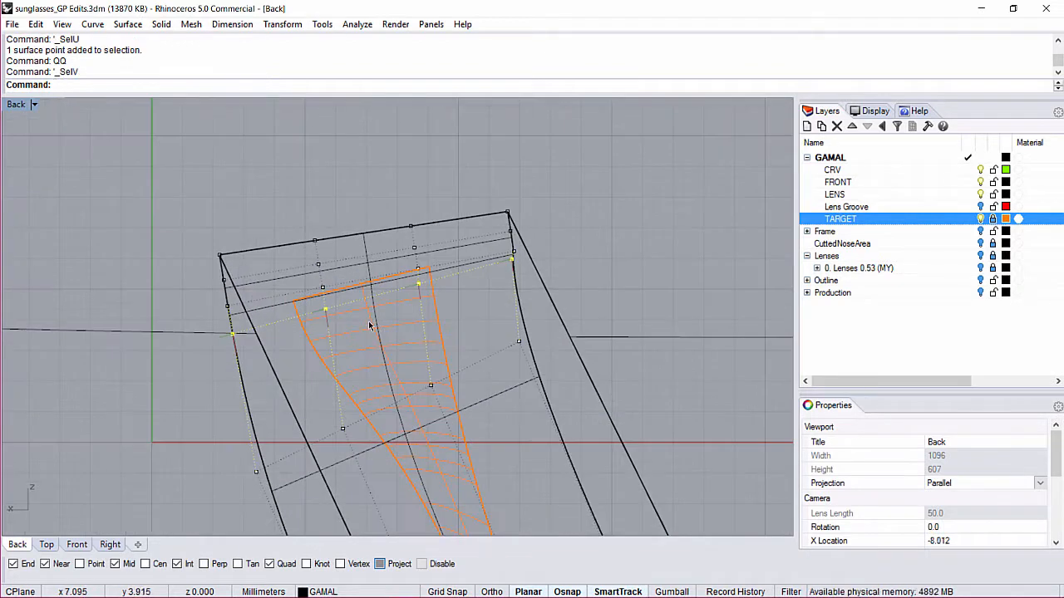
{"action": "key", "text": "alt+Down"}
{"action": "key", "text": "alt+Down"}
{"action": "key", "text": "alt+Down"}
{"action": "key", "text": "alt+Down"}
Select the next V row down the loft and nudge it 2 mm down and 2 mm sideways in the Back view
{"action": "scroll", "coordinate": [370, 326], "scroll_direction": "down", "scroll_amount": 4}
{"action": "right_click_drag", "start_coordinate": [300, 401], "coordinate": [296, 388]}
{"action": "left_click", "coordinate": [247, 323]}
{"action": "type", "text": "GG"}
{"action": "key", "text": "Return"}
{"action": "key", "text": "alt+Right"}
{"action": "key", "text": "alt+Right"}
{"action": "key", "text": "alt+Right"}
{"action": "key", "text": "alt+Right"}
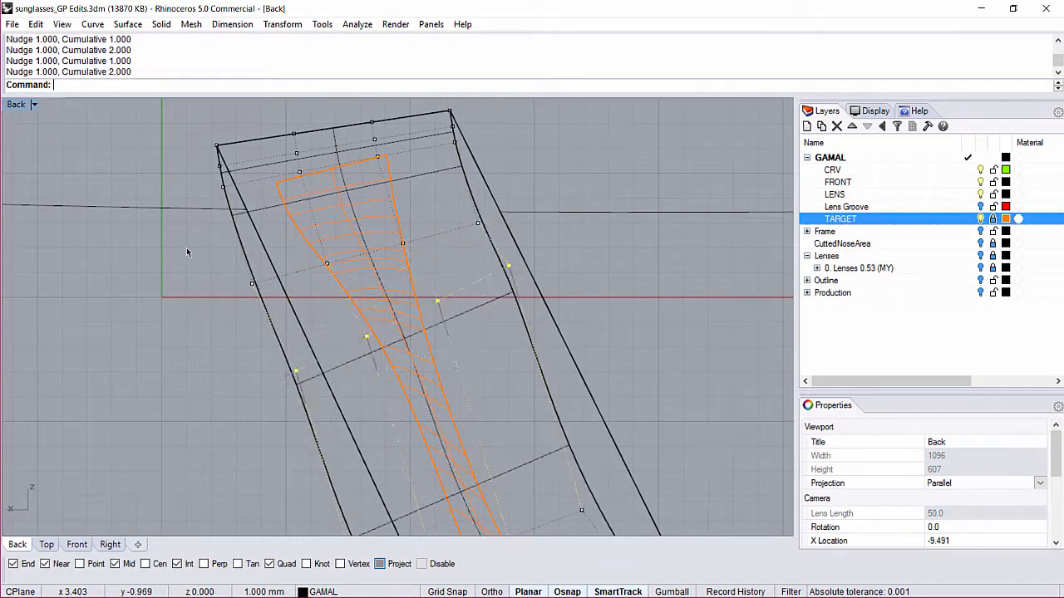
Return to the Perspective view in Shaded display with the World Top construction plane and compare the loft with the orange target surface
{"action": "type", "text": "SG"}
{"action": "key", "text": "Return"}
{"action": "type", "text": "V"}
{"action": "key", "text": "Return"}
{"action": "mouse_move", "coordinate": [321, 302]}
{"action": "right_mouse_down"}
{"action": "mouse_move", "coordinate": [380, 299]}
{"action": "mouse_move", "coordinate": [426, 239]}
{"action": "right_mouse_up"}
{"action": "scroll", "coordinate": [380, 299], "scroll_direction": "up", "scroll_amount": 6}
{"action": "scroll", "coordinate": [447, 312], "scroll_direction": "up", "scroll_amount": 5}
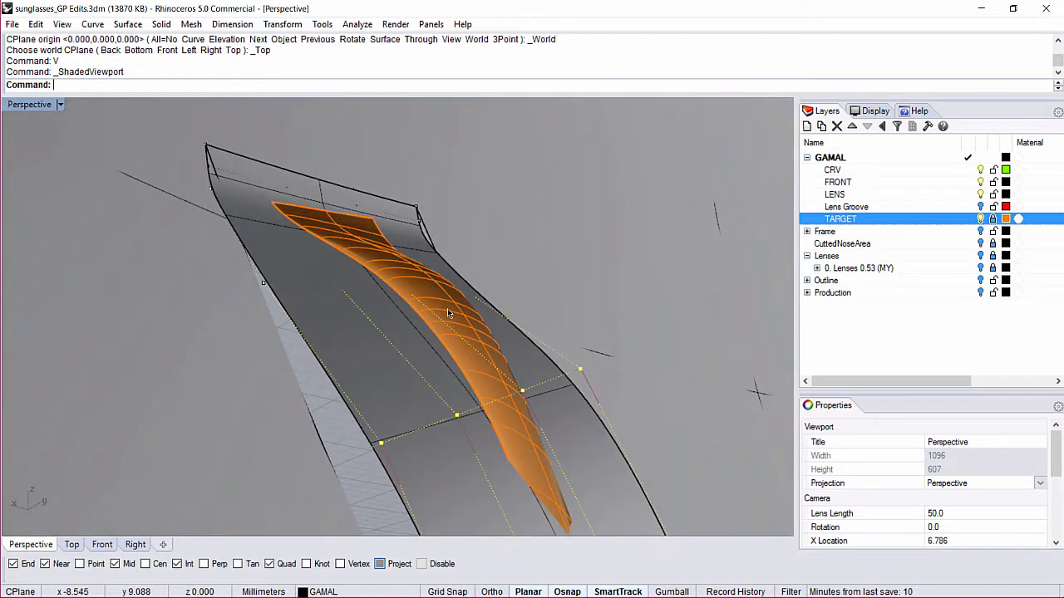
{"action": "right_click_drag", "start_coordinate": [298, 252], "coordinate": [333, 312]}
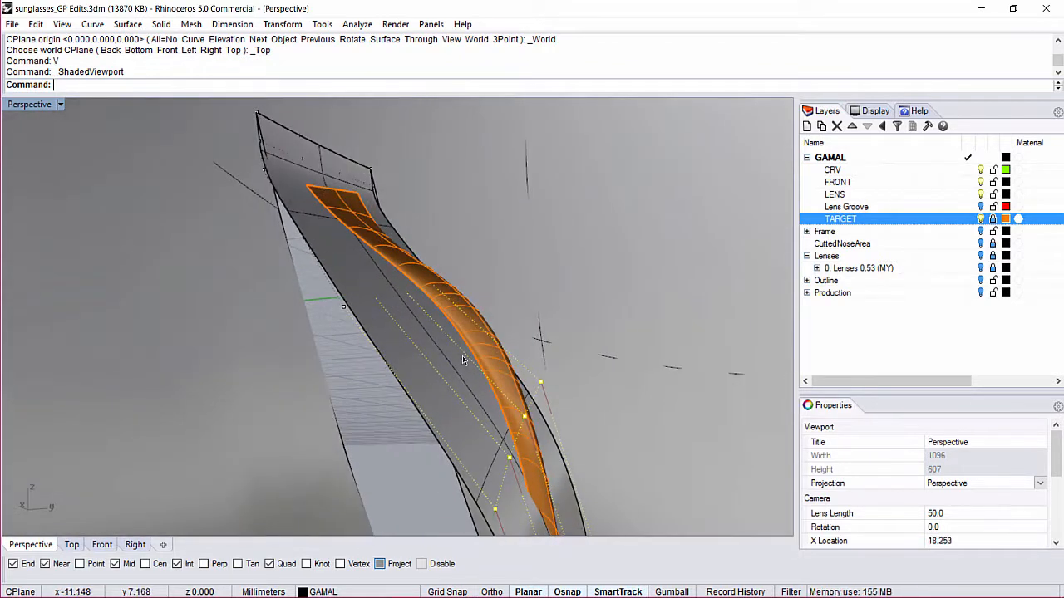
Select the V row just below the upper matched rows and nudge it 2.6 mm horizontally in 0.1 mm steps to follow the orange target
{"action": "left_click", "coordinate": [343, 307]}
{"action": "type", "text": "QQ"}
{"action": "key", "text": "Return"}
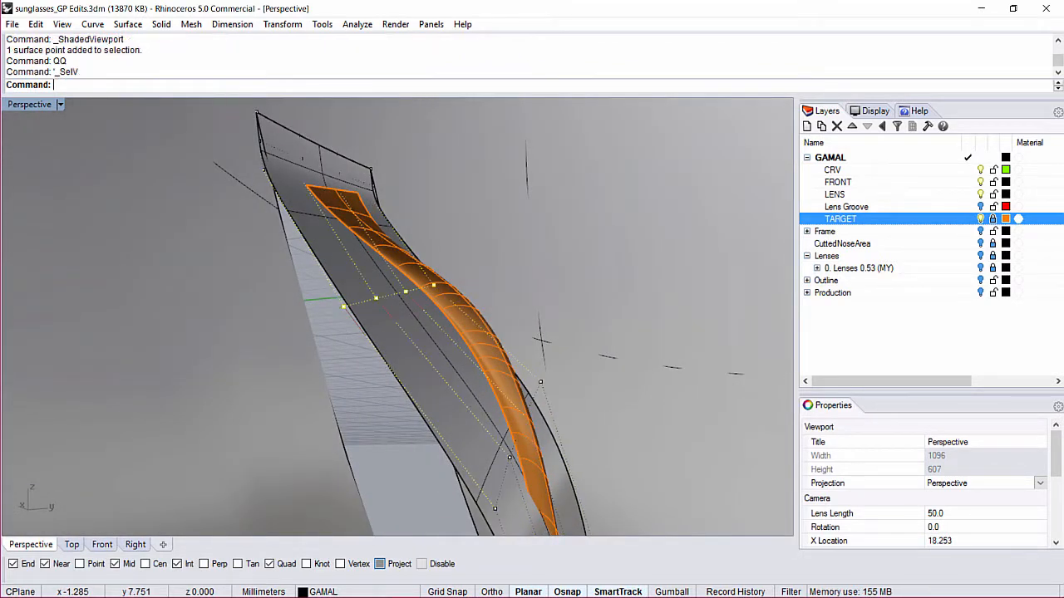
{"action": "key", "text": "alt+Right"}
{"action": "key", "text": "alt+Right"}
{"action": "key", "text": "alt+Right"}
{"action": "key", "text": "alt+Right"}
{"action": "key", "text": "alt+Right"}
{"action": "key", "text": "alt+Right"}
{"action": "key", "text": "alt+Right"}
{"action": "key", "text": "alt+Right"}
{"action": "key", "text": "alt+Right"}
{"action": "key", "text": "alt+Right"}
{"action": "key", "text": "alt+Right"}
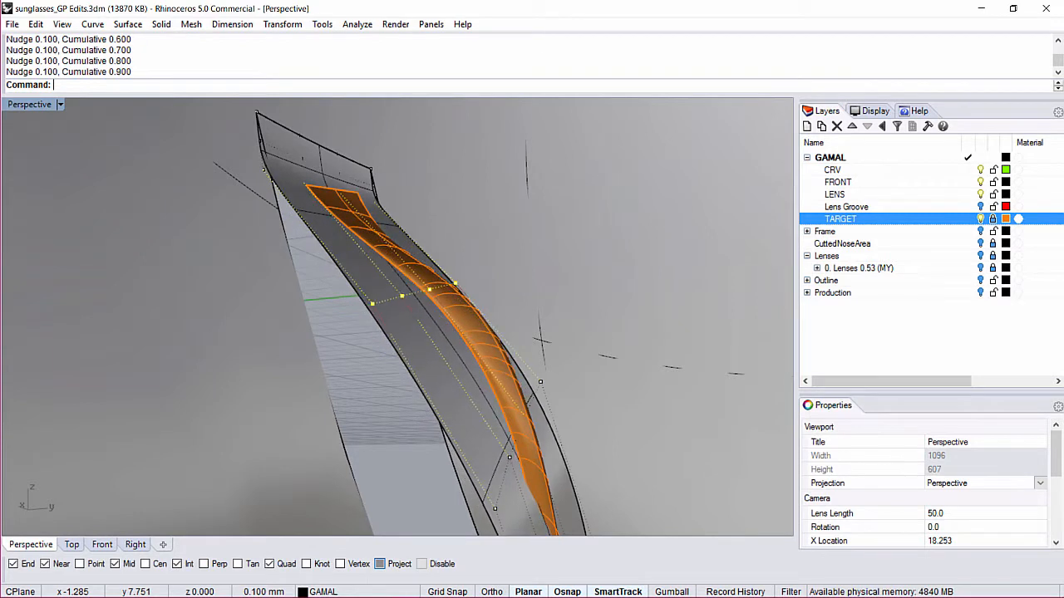
{"action": "key", "text": "alt+Right"}
{"action": "key", "text": "alt+Right"}
{"action": "key", "text": "alt+Right"}
{"action": "key", "text": "alt+Right"}
{"action": "key", "text": "alt+Right"}
{"action": "key", "text": "alt+Right"}
{"action": "key", "text": "alt+Right"}
{"action": "key", "text": "alt+Right"}
{"action": "key", "text": "alt+Right"}
{"action": "key", "text": "alt+Right"}
{"action": "key", "text": "alt+Right"}
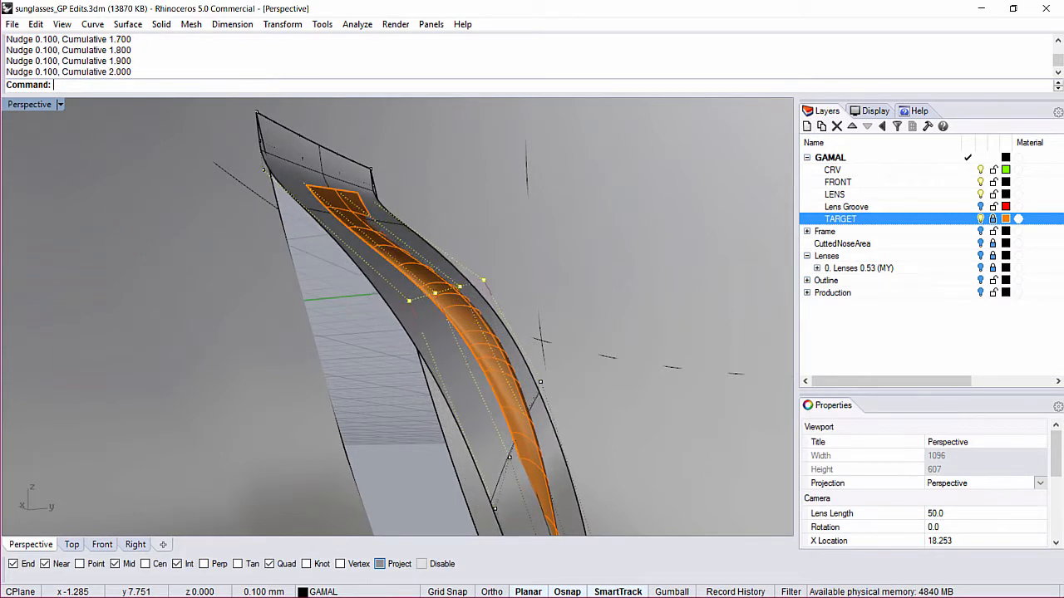
{"action": "key", "text": "alt+Right"}
{"action": "key", "text": "alt+Right"}
{"action": "key", "text": "alt+Right"}
{"action": "key", "text": "alt+Right"}
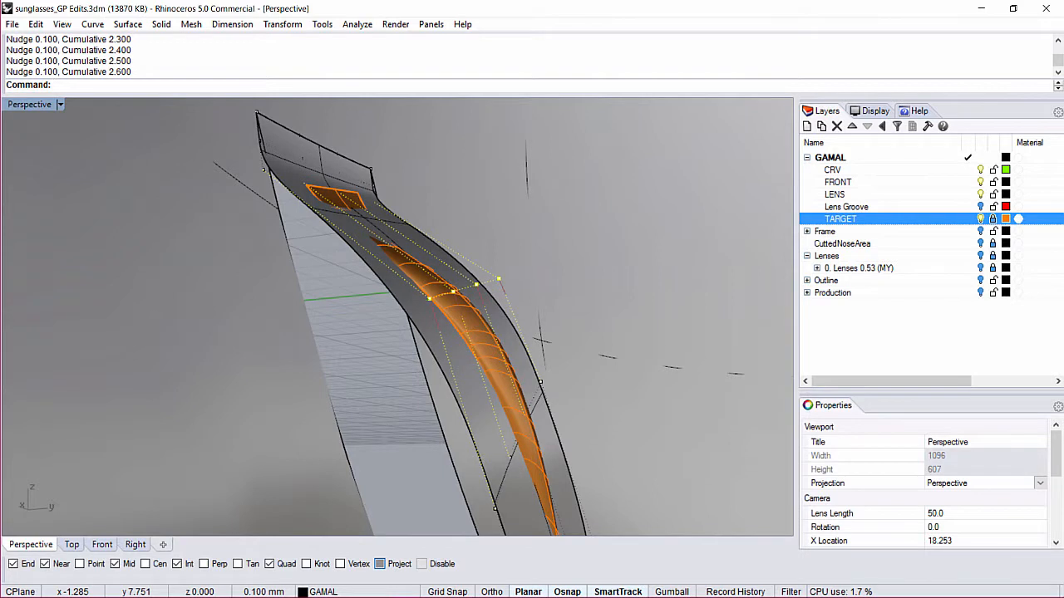
Select the next V row down the loft and nudge it horizontally in 0.1 mm steps
{"action": "right_click_drag", "start_coordinate": [445, 290], "coordinate": [363, 323]}
{"action": "left_click", "coordinate": [339, 342], "text": "shift"}
{"action": "type", "text": "QQ"}
{"action": "key", "text": "Return"}
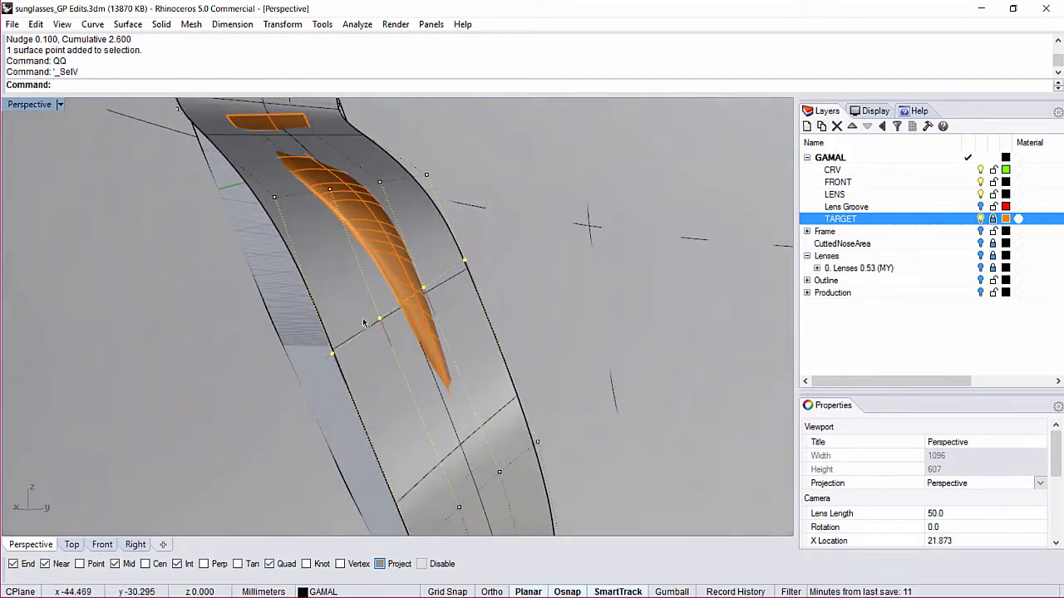
{"action": "key", "text": "alt+Right"}
{"action": "key", "text": "alt+Right"}
{"action": "key", "text": "alt+Right"}
{"action": "key", "text": "alt+Right"}
{"action": "key", "text": "alt+Right"}
{"action": "key", "text": "alt+Right"}
{"action": "key", "text": "alt+Right"}
{"action": "key", "text": "alt+Right"}
{"action": "key", "text": "alt+Right"}
{"action": "key", "text": "alt+Right"}
In the Back view, nudge the selected control point row up 2 mm in 1 mm steps
{"action": "type", "text": "BB"}
{"action": "key", "text": "Return"}
{"action": "key", "text": "alt+Up"}
{"action": "key", "text": "alt+Up"}
{"action": "key", "text": "alt+Up"}
{"action": "key", "text": "alt+Up"}
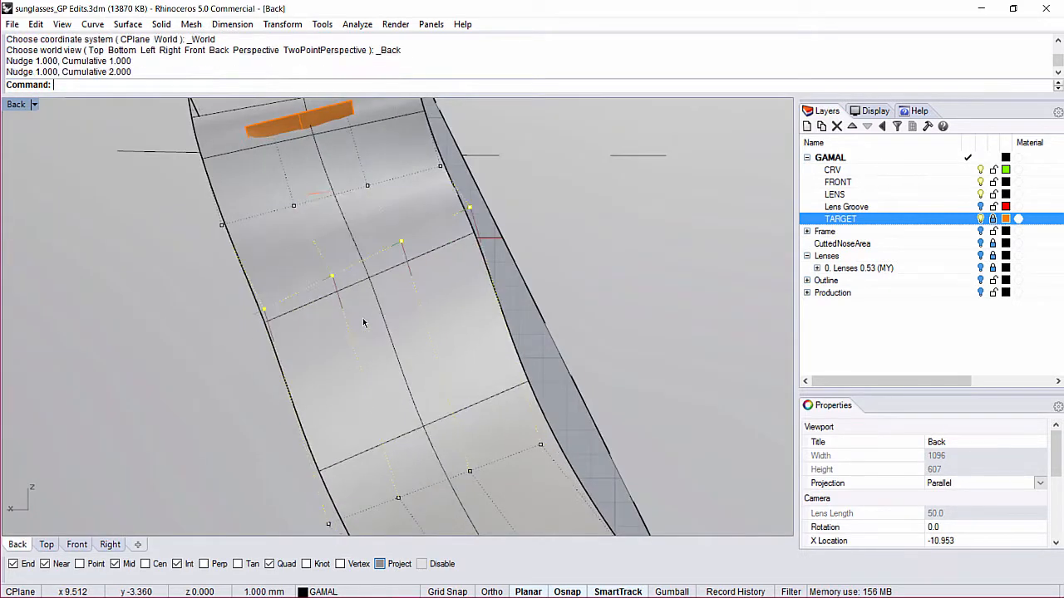
Back in Perspective, nudge the selected row 1.1 mm in 0.1 mm steps to bring the loft closer to the orange target
{"action": "type", "text": "PP"}
{"action": "key", "text": "Return"}
{"action": "right_click_drag", "start_coordinate": [363, 319], "coordinate": [468, 254]}
{"action": "scroll", "coordinate": [385, 286], "scroll_direction": "up", "scroll_amount": 6}
{"action": "scroll", "coordinate": [527, 254], "scroll_direction": "up", "scroll_amount": 3}
{"action": "key", "text": "ctrl+alt+Down"}
{"action": "key", "text": "ctrl+alt+Down"}
{"action": "key", "text": "ctrl+alt+Down"}
{"action": "key", "text": "ctrl+alt+Down"}
{"action": "key", "text": "ctrl+alt+Down"}
{"action": "key", "text": "ctrl+alt+Down"}
{"action": "key", "text": "ctrl+alt+Down"}
{"action": "key", "text": "ctrl+alt+Down"}
{"action": "key", "text": "ctrl+alt+Down"}
{"action": "key", "text": "ctrl+alt+Down"}
{"action": "key", "text": "ctrl+alt+Down"}
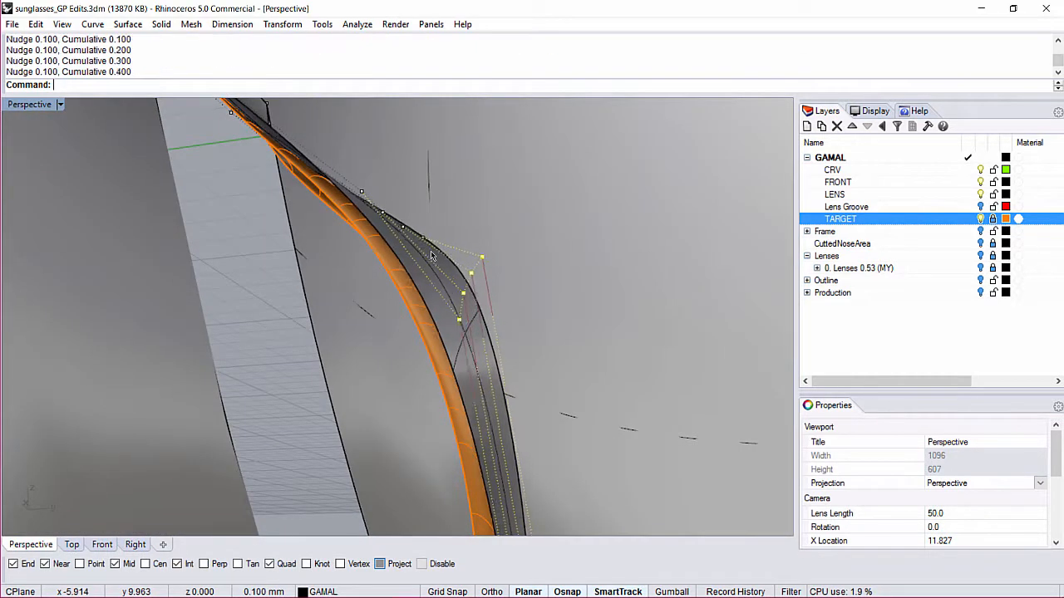
{"action": "right_click_drag", "start_coordinate": [472, 261], "coordinate": [425, 294]}
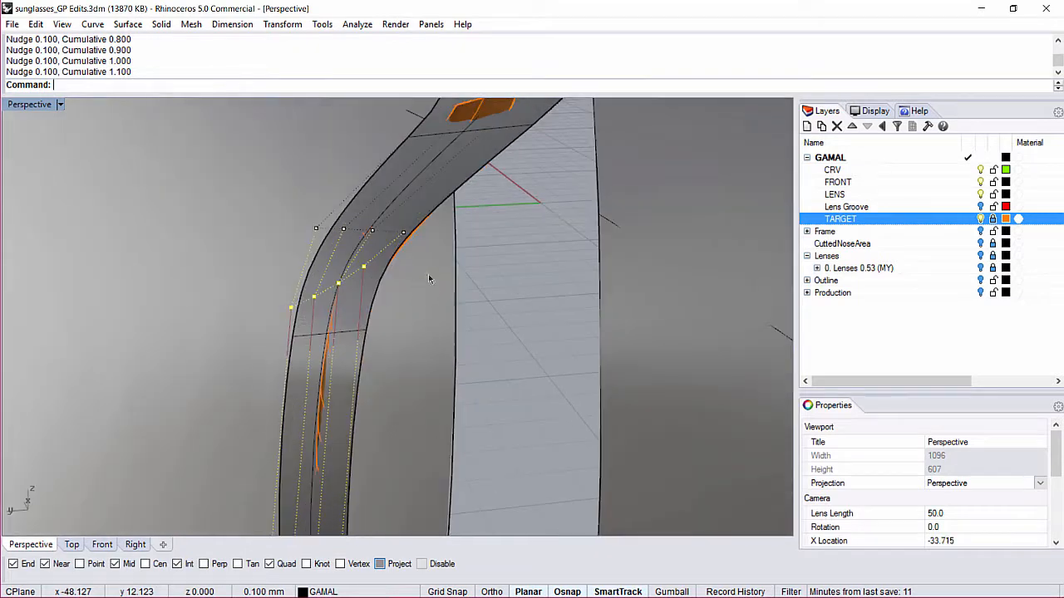
Add the adjacent V row above to the control point selection
{"action": "left_click", "coordinate": [403, 233], "text": "shift"}
{"action": "type", "text": "QQ"}
{"action": "key", "text": "Return"}
{"action": "scroll", "coordinate": [406, 238], "scroll_direction": "down", "scroll_amount": 3}
{"action": "scroll", "coordinate": [406, 238], "scroll_direction": "up", "scroll_amount": 3}
Set the construction plane to World Front and nudge both selected control point rows down 0.2 mm
{"action": "type", "text": "C"}
{"action": "key", "text": "Return"}
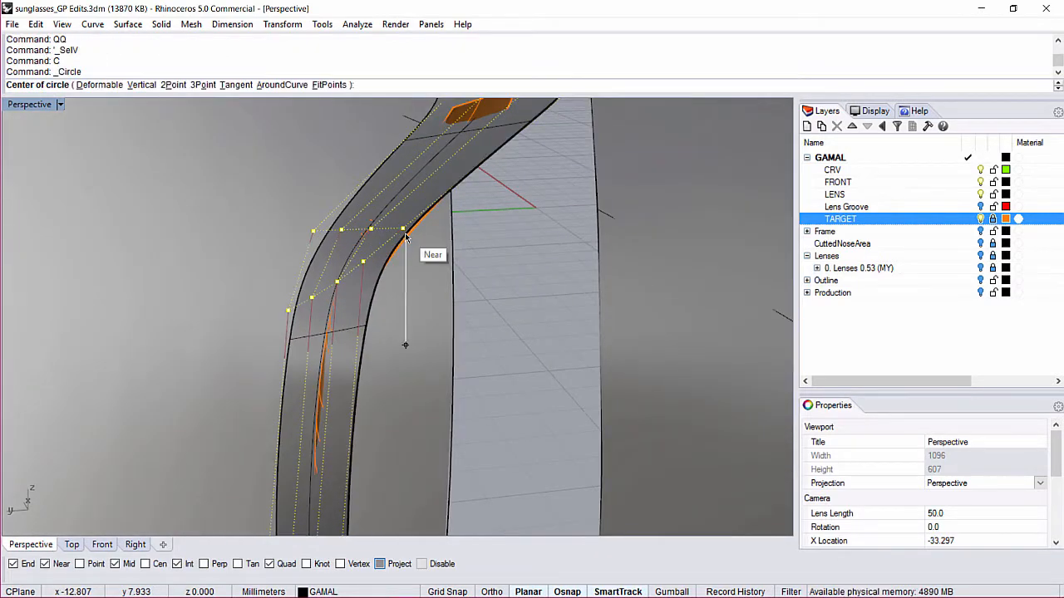
{"action": "key", "text": "Escape"}
{"action": "type", "text": "CF"}
{"action": "key", "text": "Return"}
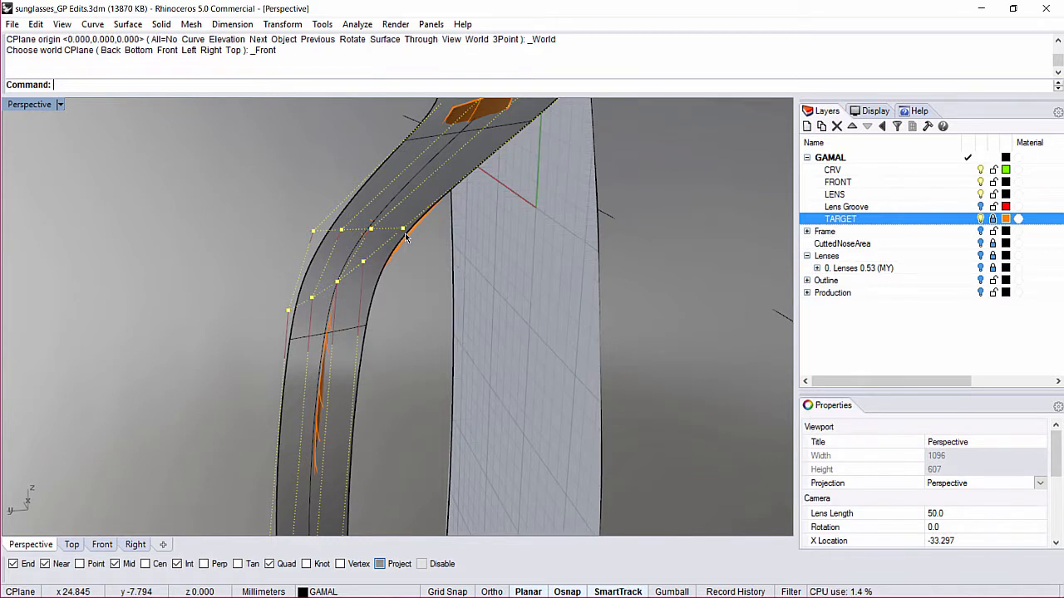
{"action": "scroll", "coordinate": [517, 230], "scroll_direction": "down", "scroll_amount": 7}
{"action": "scroll", "coordinate": [512, 230], "scroll_direction": "up", "scroll_amount": 7}
{"action": "key", "text": "alt+Down"}
{"action": "key", "text": "alt+Down"}
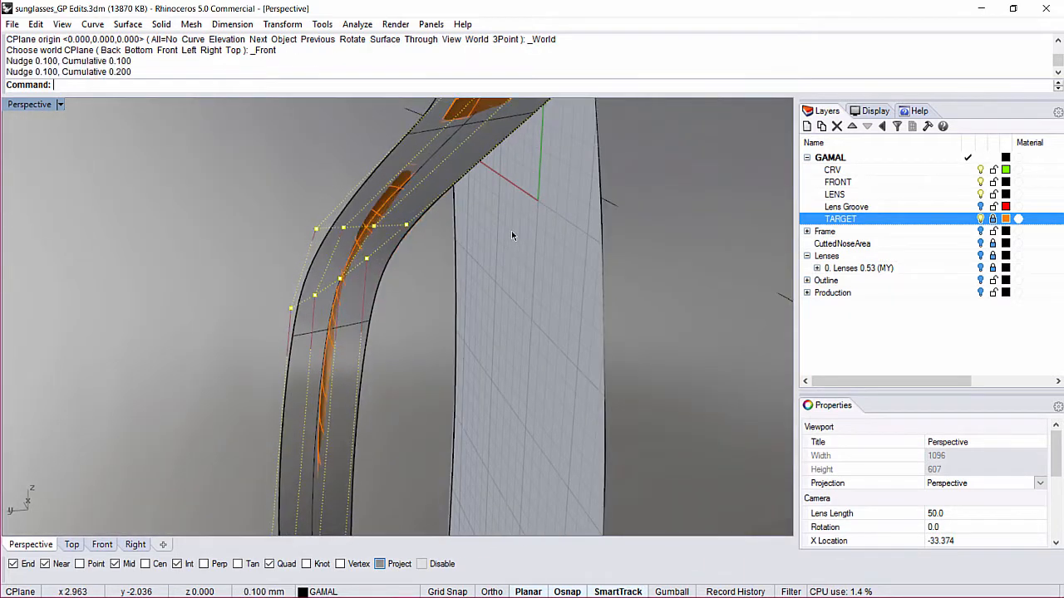
Select the V row of control points near the loft's lower end and nudge it toward the target surface
{"action": "scroll", "coordinate": [511, 230], "scroll_direction": "down", "scroll_amount": 4}
{"action": "right_click_drag", "start_coordinate": [511, 230], "coordinate": [423, 364]}
{"action": "scroll", "coordinate": [394, 283], "scroll_direction": "up", "scroll_amount": 3}
{"action": "scroll", "coordinate": [354, 142], "scroll_direction": "down", "scroll_amount": 7}
{"action": "scroll", "coordinate": [478, 424], "scroll_direction": "up", "scroll_amount": 4}
{"action": "left_click", "coordinate": [331, 286]}
{"action": "type", "text": "QQ"}
{"action": "key", "text": "Return"}
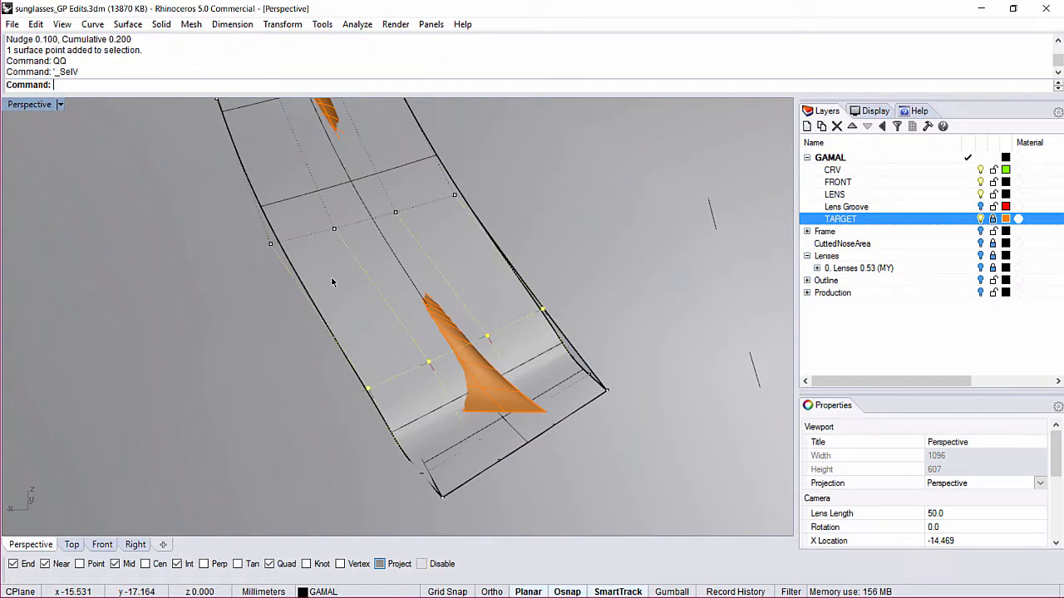
{"action": "key", "text": "alt+shift+Page_Up"}
{"action": "key", "text": "alt+shift+Page_Up"}
{"action": "key", "text": "alt+shift+Left"}
{"action": "key", "text": "alt+shift+Right"}
{"action": "key", "text": "alt+shift+Right"}
In the Back view, fine-tune the selected lower V row against the target with nudges down to 0.1 mm
{"action": "type", "text": "BB"}
{"action": "key", "text": "Return"}
{"action": "key", "text": "alt+shift+Up"}
{"action": "key", "text": "alt+shift+Left"}
{"action": "key", "text": "alt+shift+Left"}
{"action": "key", "text": "alt+Up"}
{"action": "key", "text": "alt+Up"}
{"action": "key", "text": "alt+Right"}
{"action": "key", "text": "alt+Up"}
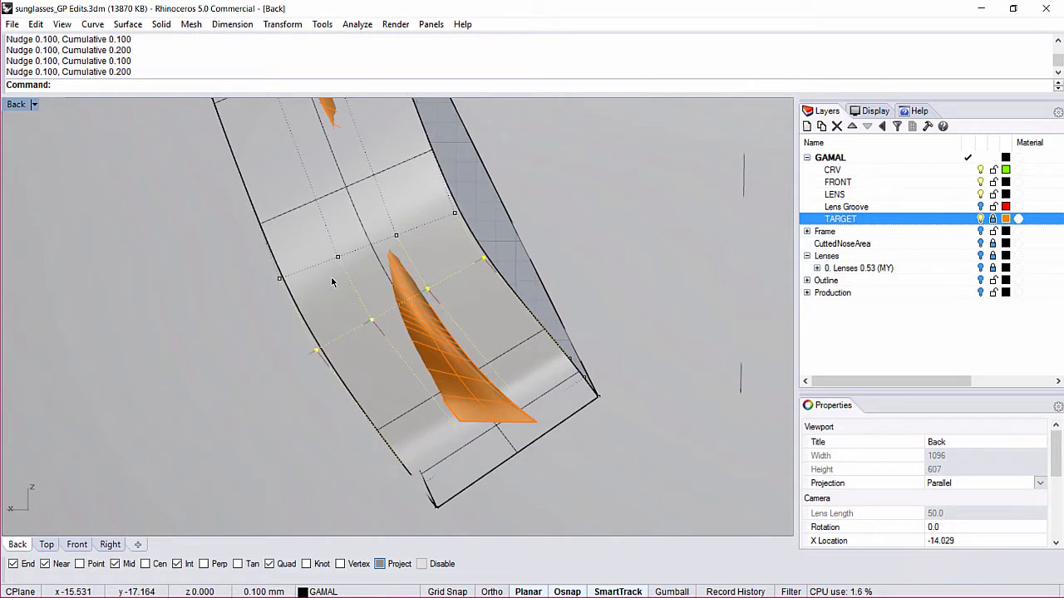
Select the adjacent V row above, level with the lower target piece's tip, and nudge it to smooth the loft's flow
{"action": "scroll", "coordinate": [429, 334], "scroll_direction": "down", "scroll_amount": 6}
{"action": "right_click_drag", "start_coordinate": [322, 192], "coordinate": [344, 255]}
{"action": "scroll", "coordinate": [360, 268], "scroll_direction": "up", "scroll_amount": 2}
{"action": "left_click", "coordinate": [391, 371]}
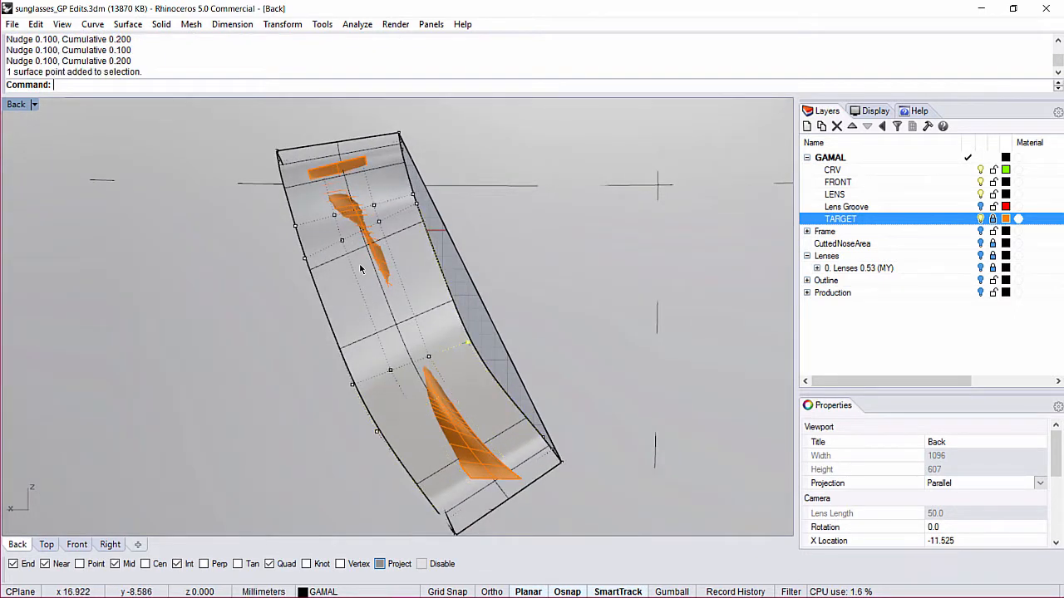
{"action": "type", "text": "QQ"}
{"action": "key", "text": "Return"}
{"action": "key", "text": "alt+shift+Up"}
{"action": "key", "text": "alt+shift+Up"}
{"action": "key", "text": "alt+shift+Up"}
{"action": "key", "text": "alt+shift+Up"}
{"action": "key", "text": "alt+shift+Left"}
{"action": "key", "text": "alt+shift+Left"}
{"action": "key", "text": "alt+shift+Right"}
{"action": "key", "text": "alt+shift+Down"}
{"action": "key", "text": "alt+shift+Down"}
{"action": "key", "text": "alt+shift+Up"}
{"action": "key", "text": "alt+Left"}
{"action": "key", "text": "alt+Left"}
{"action": "key", "text": "alt+Down"}
{"action": "key", "text": "alt+Down"}
{"action": "key", "text": "alt+Down"}
{"action": "key", "text": "alt+Down"}
Back in Perspective, select the V row crossing the lower target piece and nudge it 0.8 mm in 0.1 mm steps
{"action": "key", "text": "ctrl+F4"}
{"action": "scroll", "coordinate": [394, 340], "scroll_direction": "up", "scroll_amount": 6}
{"action": "right_click_drag", "start_coordinate": [411, 320], "coordinate": [686, 247]}
{"action": "scroll", "coordinate": [463, 362], "scroll_direction": "up", "scroll_amount": 6}
{"action": "right_click_drag", "start_coordinate": [473, 416], "coordinate": [525, 245], "text": "shift"}
{"action": "left_click", "coordinate": [526, 240]}
{"action": "type", "text": "QQ"}
{"action": "key", "text": "Return"}
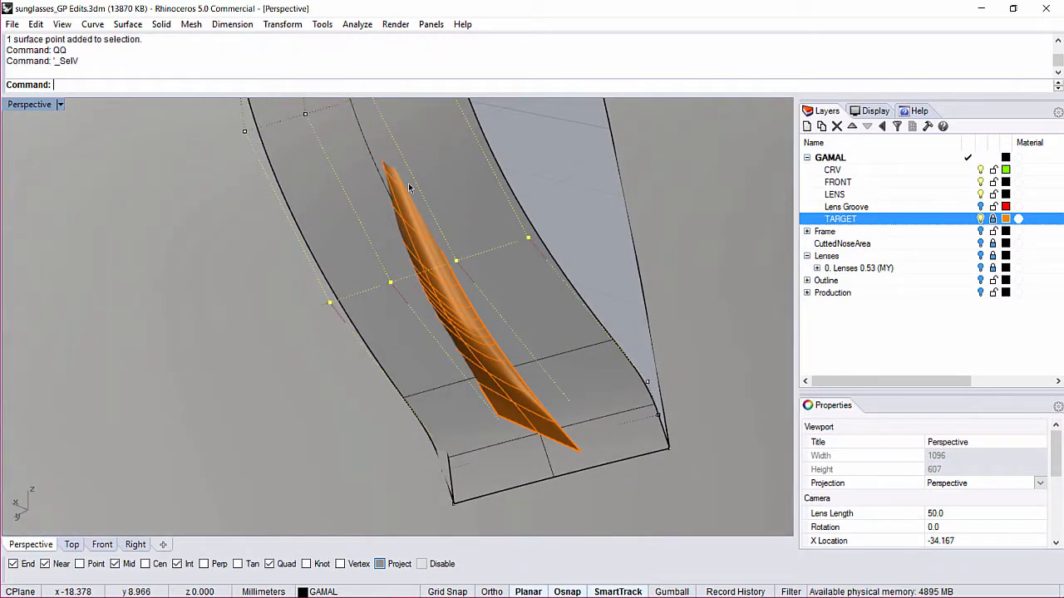
{"action": "key", "text": "alt+Down"}
{"action": "key", "text": "alt+Down"}
{"action": "key", "text": "alt+Down"}
{"action": "key", "text": "alt+Down"}
{"action": "key", "text": "alt+Down"}
{"action": "key", "text": "alt+Down"}
{"action": "key", "text": "alt+Down"}
{"action": "key", "text": "alt+Down"}
{"action": "key", "text": "alt+Down"}
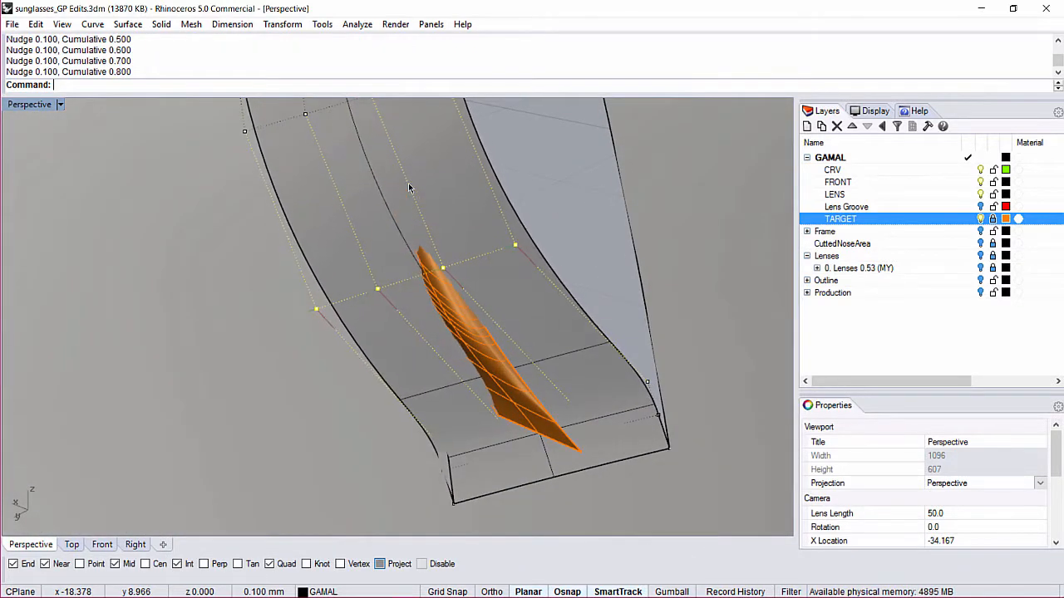
In the Back view, nudge the selected V row 1 mm, followed by 0.4 mm in 0.1 mm steps
{"action": "type", "text": "BB"}
{"action": "key", "text": "Return"}
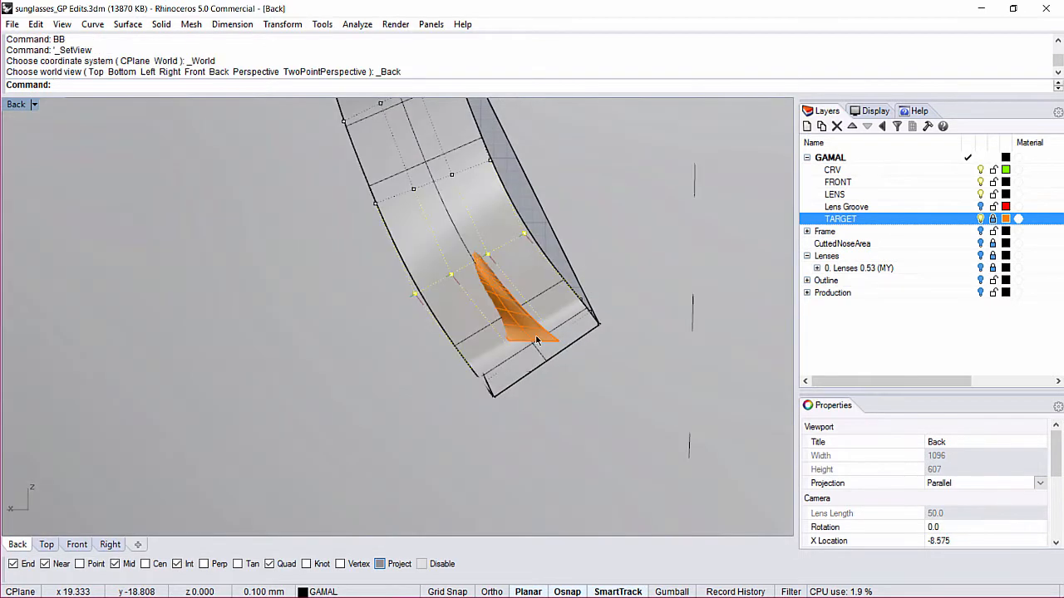
{"action": "scroll", "coordinate": [511, 255], "scroll_direction": "up", "scroll_amount": 2}
{"action": "right_click_drag", "start_coordinate": [517, 213], "coordinate": [384, 215]}
{"action": "key", "text": "alt+Right"}
{"action": "key", "text": "alt+Right"}
{"action": "key", "text": "alt+Right"}
{"action": "key", "text": "alt+Right"}
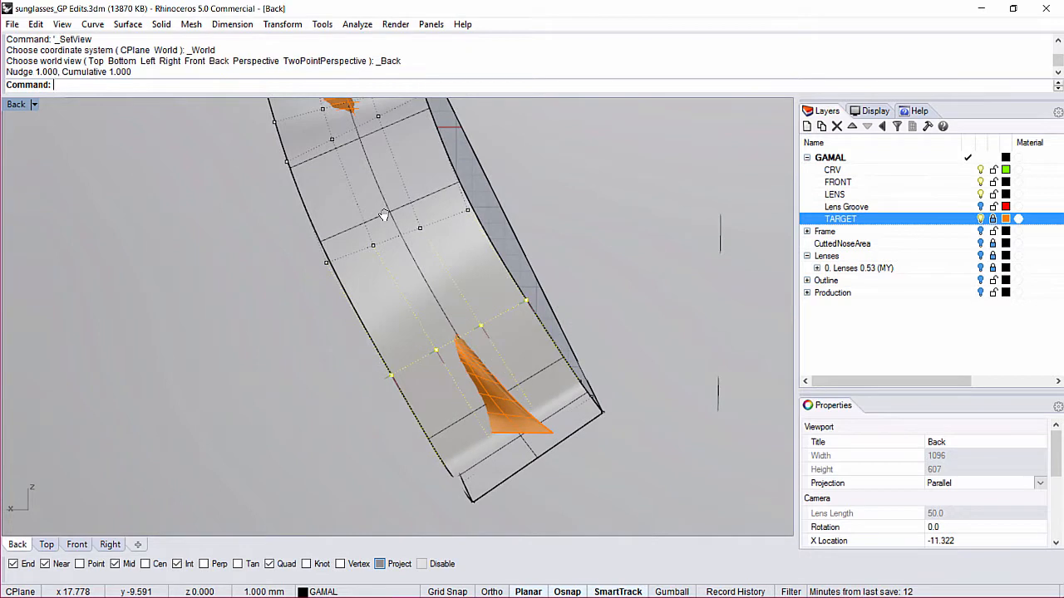
{"action": "scroll", "coordinate": [509, 434], "scroll_direction": "up", "scroll_amount": 3}
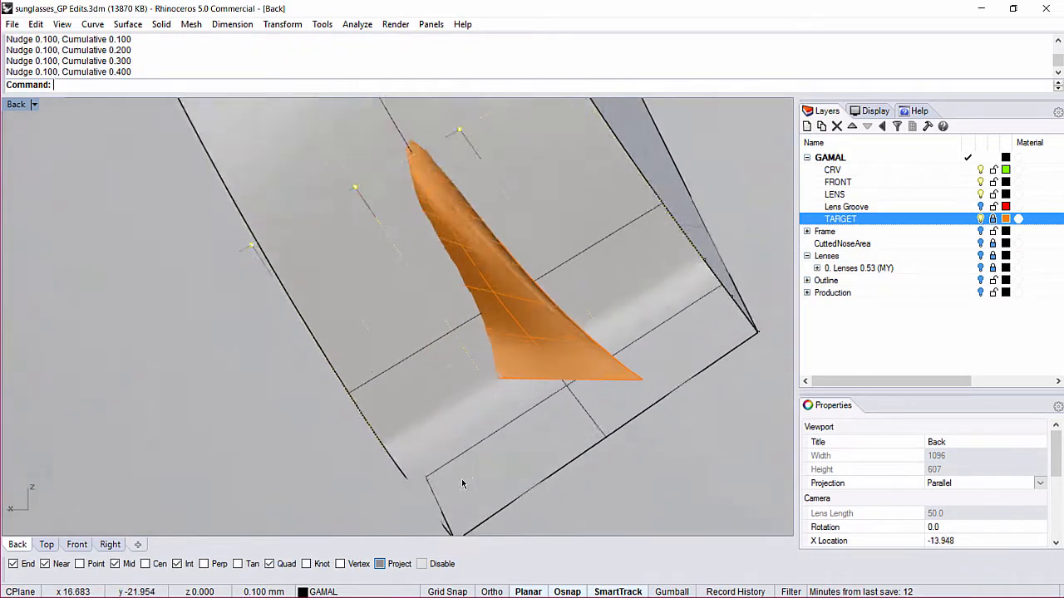
Extend the point selection along U, clear it, and examine the loft's lower end against the target in wireframe
{"action": "scroll", "coordinate": [458, 427], "scroll_direction": "down", "scroll_amount": 2}
{"action": "scroll", "coordinate": [425, 423], "scroll_direction": "up", "scroll_amount": 3}
{"action": "type", "text": "Q"}
{"action": "key", "text": "Return"}
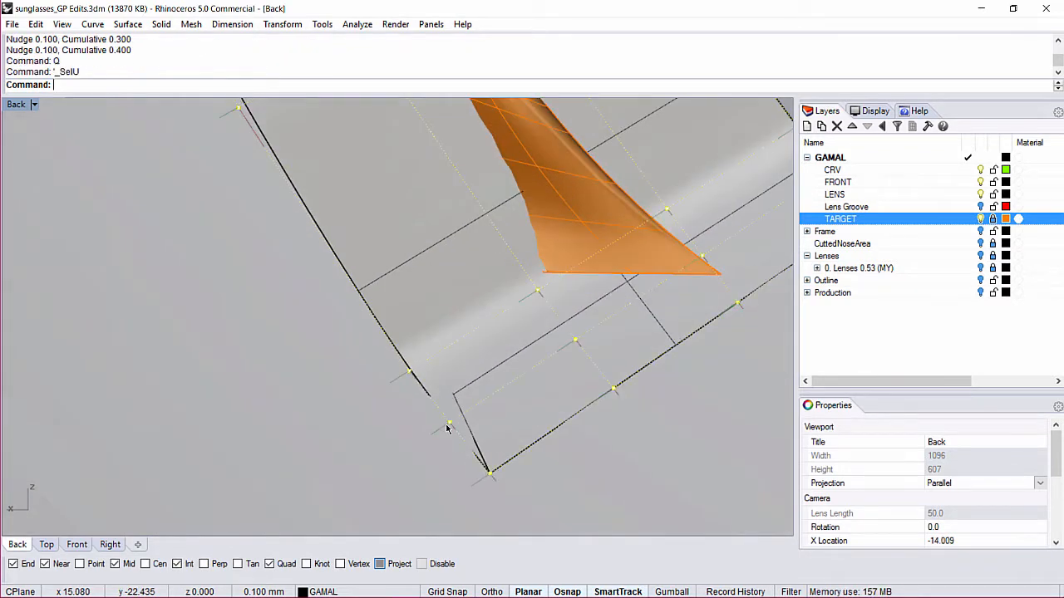
{"action": "type", "text": "W"}
{"action": "key", "text": "Return"}
{"action": "key", "text": "Escape"}
{"action": "scroll", "coordinate": [343, 141], "scroll_direction": "down", "scroll_amount": 3}
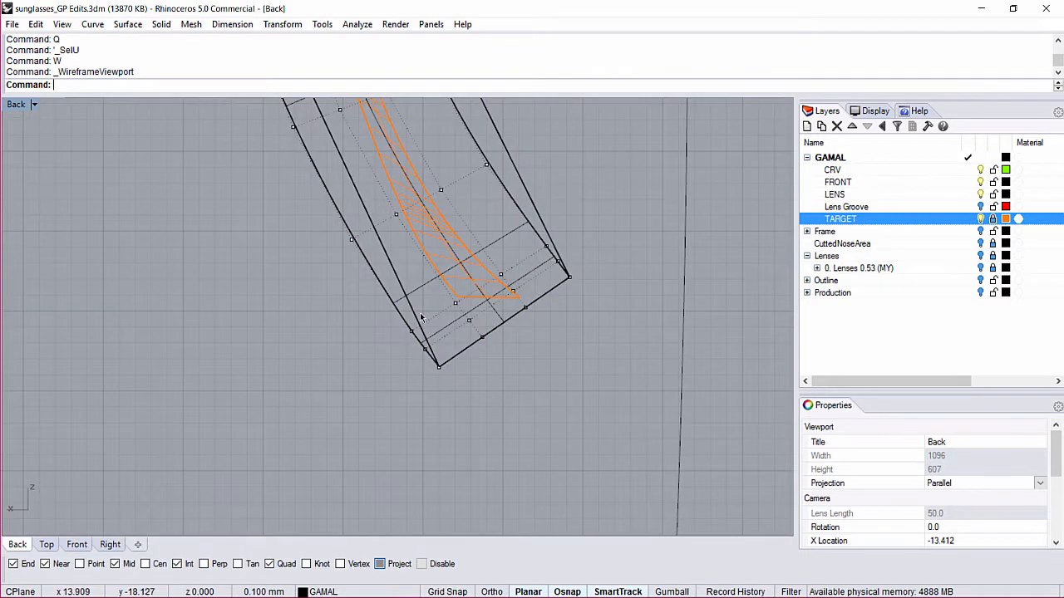
{"action": "scroll", "coordinate": [412, 306], "scroll_direction": "up", "scroll_amount": 1}
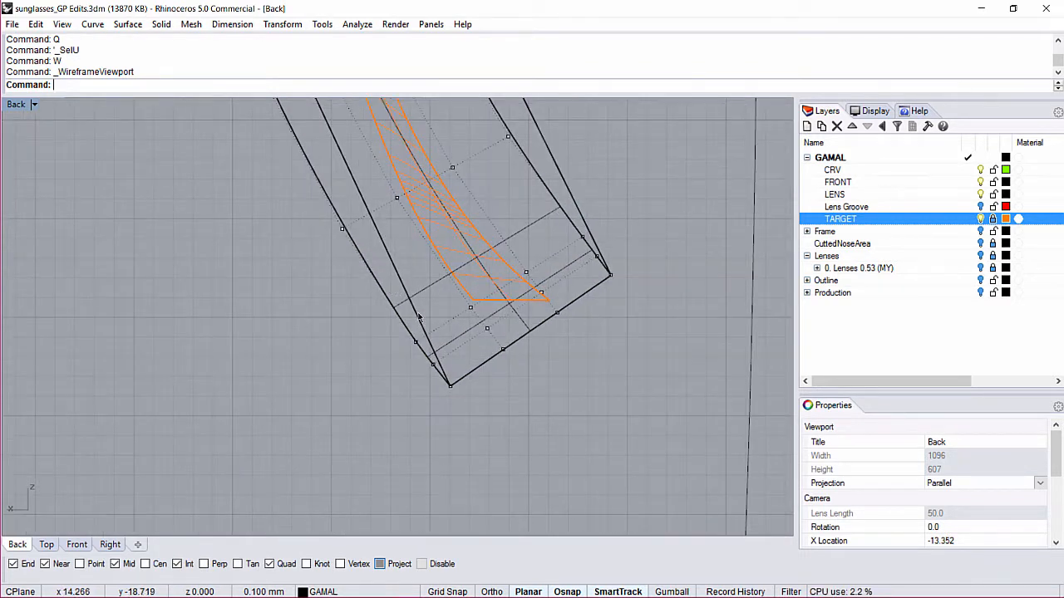
{"action": "scroll", "coordinate": [466, 372], "scroll_direction": "down", "scroll_amount": 4}
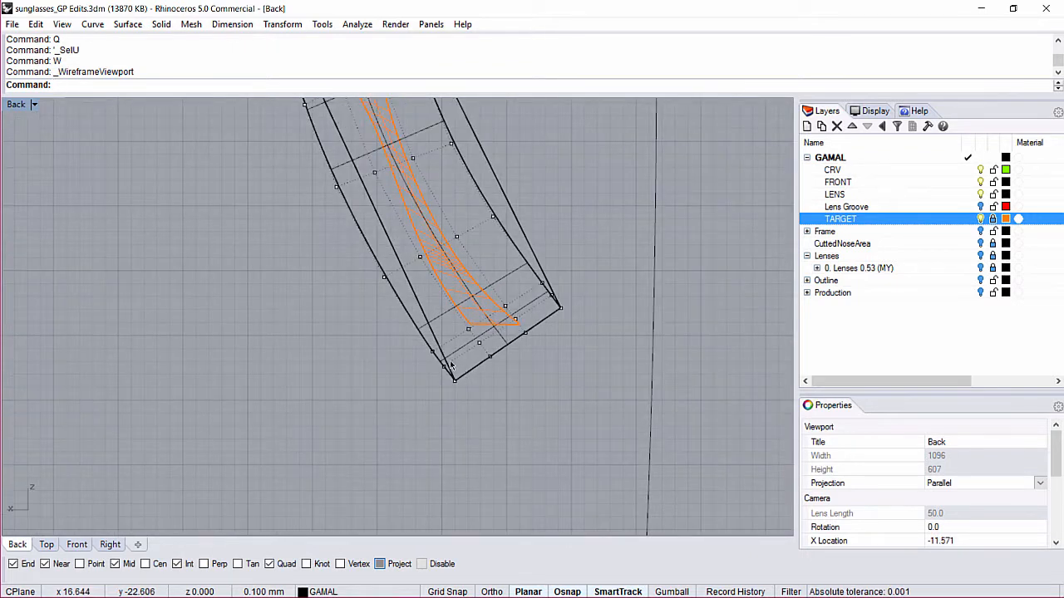
Return to Perspective, select the V row at the lower target piece's tip and nudge it 2 mm in 1 mm steps
{"action": "key", "text": "ctrl+F4"}
{"action": "type", "text": "v"}
{"action": "key", "text": "space"}
{"action": "mouse_move", "coordinate": [504, 247]}
{"action": "right_mouse_down"}
{"action": "mouse_move", "coordinate": [365, 188]}
{"action": "mouse_move", "coordinate": [362, 252]}
{"action": "mouse_move", "coordinate": [459, 262]}
{"action": "mouse_move", "coordinate": [344, 230]}
{"action": "mouse_move", "coordinate": [333, 209]}
{"action": "mouse_move", "coordinate": [270, 283]}
{"action": "mouse_move", "coordinate": [335, 250]}
{"action": "mouse_move", "coordinate": [379, 255]}
{"action": "mouse_move", "coordinate": [397, 228]}
{"action": "mouse_move", "coordinate": [311, 217]}
{"action": "mouse_move", "coordinate": [321, 240]}
{"action": "mouse_move", "coordinate": [368, 255]}
{"action": "mouse_move", "coordinate": [356, 270]}
{"action": "right_mouse_up"}
{"action": "type", "text": "vv"}
{"action": "key", "text": "space"}
{"action": "type", "text": "v"}
{"action": "key", "text": "space"}
{"action": "left_click", "coordinate": [368, 255]}
{"action": "type", "text": "cv"}
{"action": "key", "text": "Return"}
{"action": "right_click_drag", "start_coordinate": [352, 334], "coordinate": [373, 299]}
{"action": "left_click", "coordinate": [364, 282]}
{"action": "type", "text": "q"}
{"action": "key", "text": "Return"}
{"action": "type", "text": "qq"}
{"action": "key", "text": "Return"}
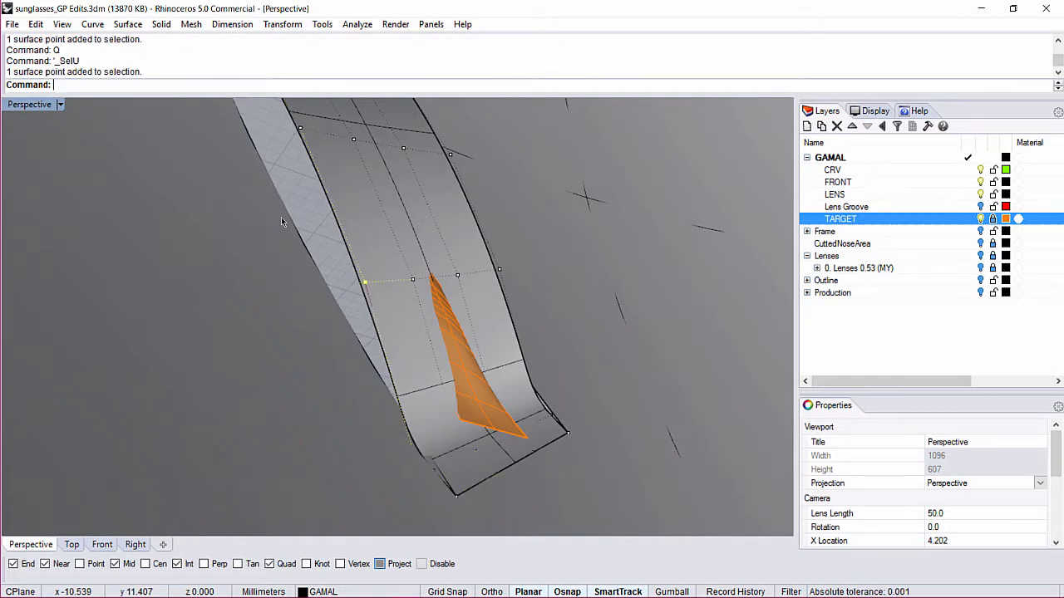
{"action": "key", "text": "alt+Down"}
{"action": "key", "text": "alt+Down"}
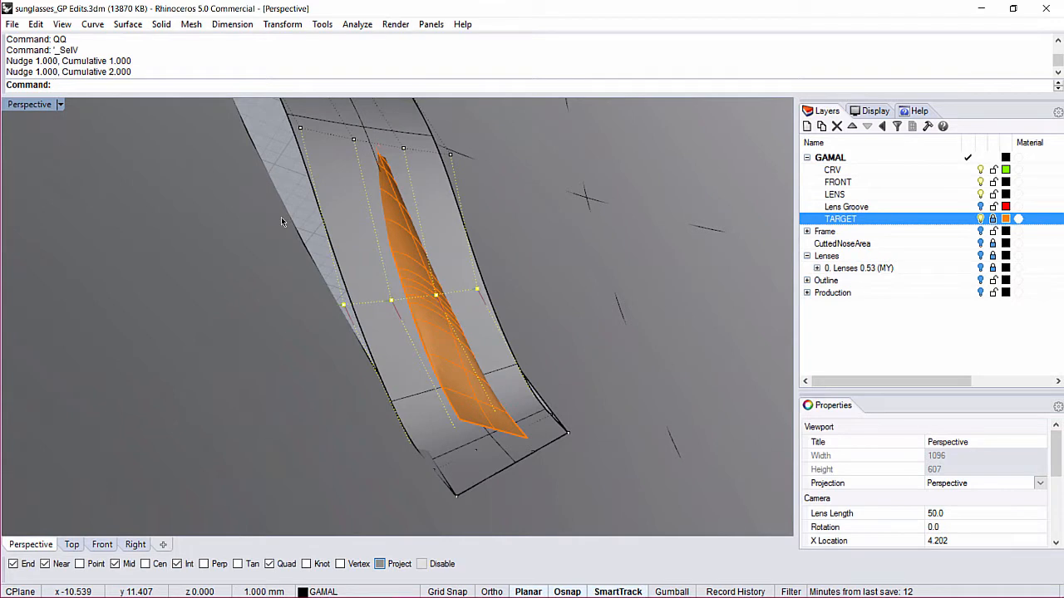
Nudge the same V row further in the same direction with the fine nudge increment
{"action": "right_click_drag", "start_coordinate": [390, 303], "coordinate": [427, 344]}
{"action": "scroll", "coordinate": [426, 344], "scroll_direction": "up", "scroll_amount": 3}
{"action": "key", "text": "ctrl+alt+Down"}
{"action": "key", "text": "ctrl+alt+Down"}
{"action": "key", "text": "ctrl+alt+Down"}
{"action": "key", "text": "ctrl+alt+Down"}
{"action": "key", "text": "ctrl+alt+Down"}
{"action": "key", "text": "ctrl+alt+Down"}
{"action": "key", "text": "ctrl+alt+Down"}
{"action": "key", "text": "ctrl+alt+Down"}
{"action": "key", "text": "ctrl+alt+Down"}
Switch Perspective to wireframe and select the V row next to the loft's lower end edge
{"action": "scroll", "coordinate": [426, 344], "scroll_direction": "down", "scroll_amount": 2}
{"action": "right_click_drag", "start_coordinate": [425, 344], "coordinate": [420, 316]}
{"action": "type", "text": "w"}
{"action": "key", "text": "Return"}
{"action": "left_click", "coordinate": [411, 313]}
{"action": "type", "text": "qq"}
{"action": "key", "text": "Return"}
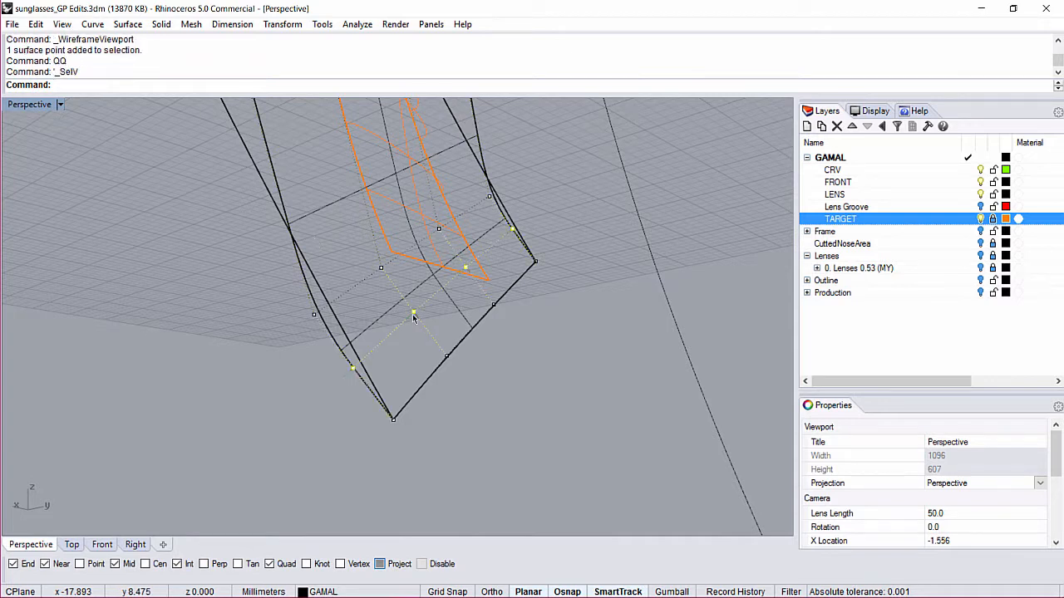
Use MoveUVN along the tangent to slide the selected V row in U toward the loft's lower end edge
{"action": "scroll", "coordinate": [424, 333], "scroll_direction": "up", "scroll_amount": 2}
{"action": "type", "text": "Move"}
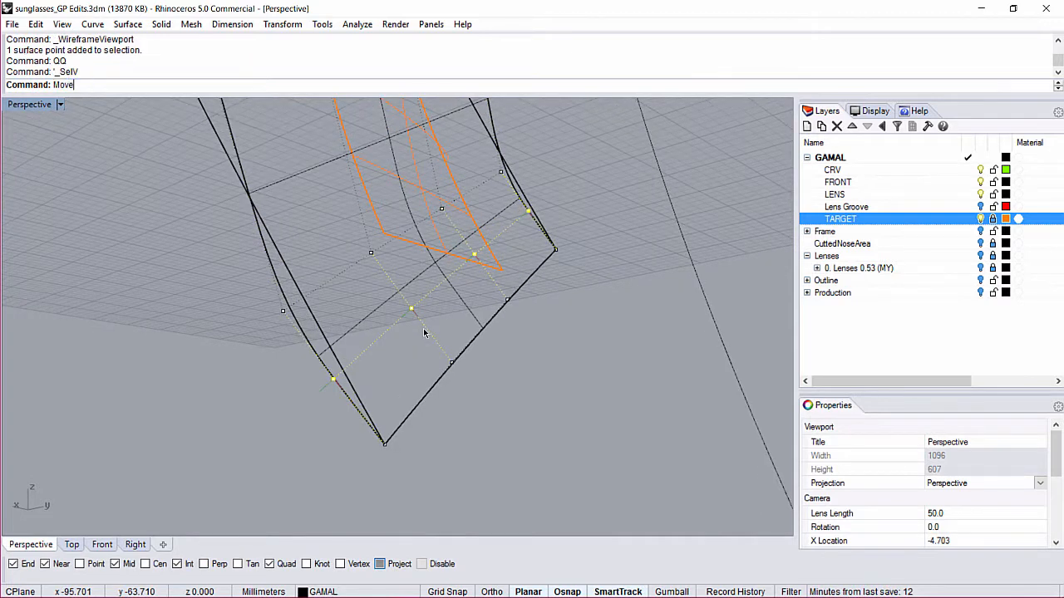
{"action": "type", "text": "UVN"}
{"action": "key", "text": "Return"}
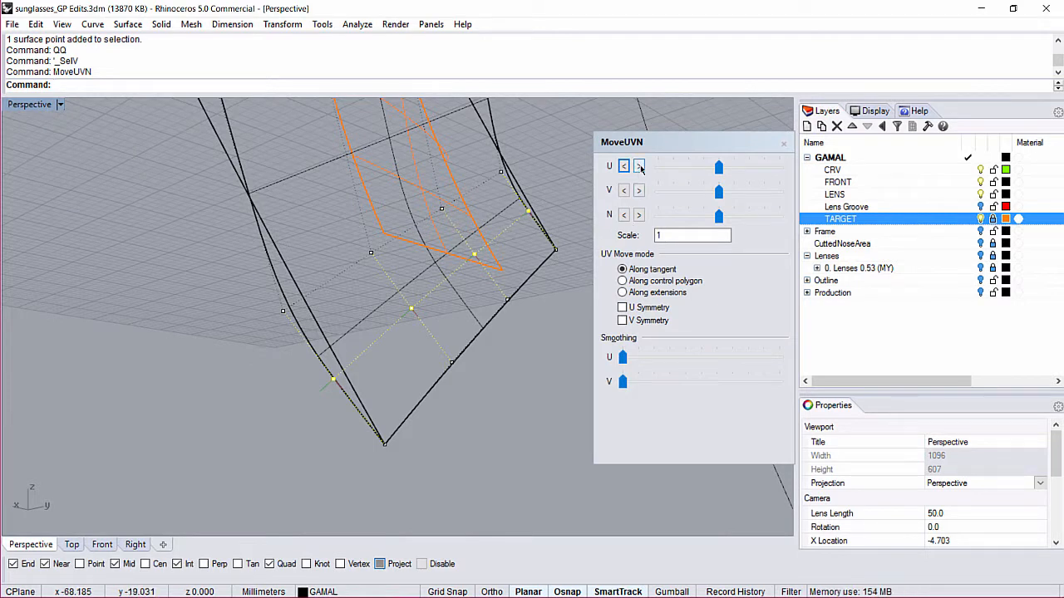
{"action": "left_click_drag", "start_coordinate": [719, 169], "coordinate": [752, 200]}
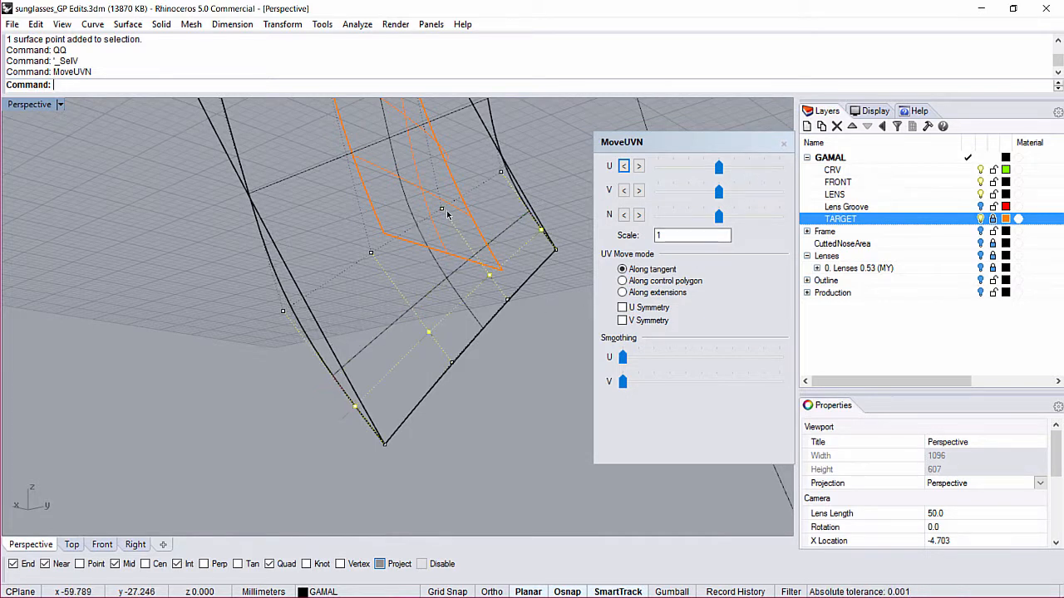
{"action": "left_click", "coordinate": [442, 209]}
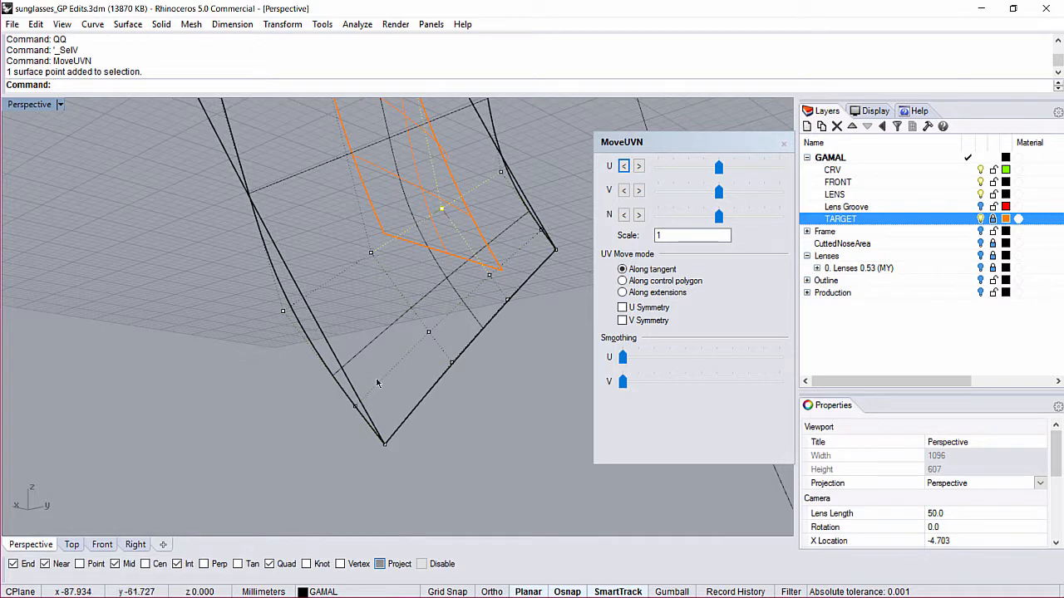
{"action": "left_click", "coordinate": [783, 144]}
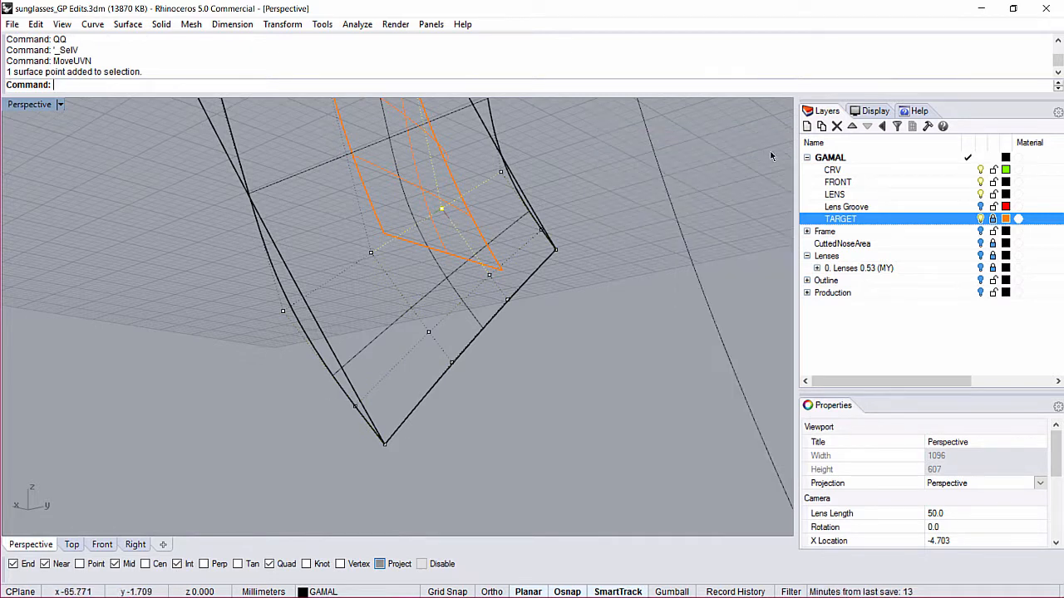
Try sliding the adjacent V row above in U with MoveUVN, and undo the MoveUVN shifts of both rows
{"action": "scroll", "coordinate": [428, 353], "scroll_direction": "down", "scroll_amount": 7}
{"action": "right_click_drag", "start_coordinate": [415, 266], "coordinate": [420, 288], "text": "shift"}
{"action": "scroll", "coordinate": [395, 341], "scroll_direction": "up", "scroll_amount": 4}
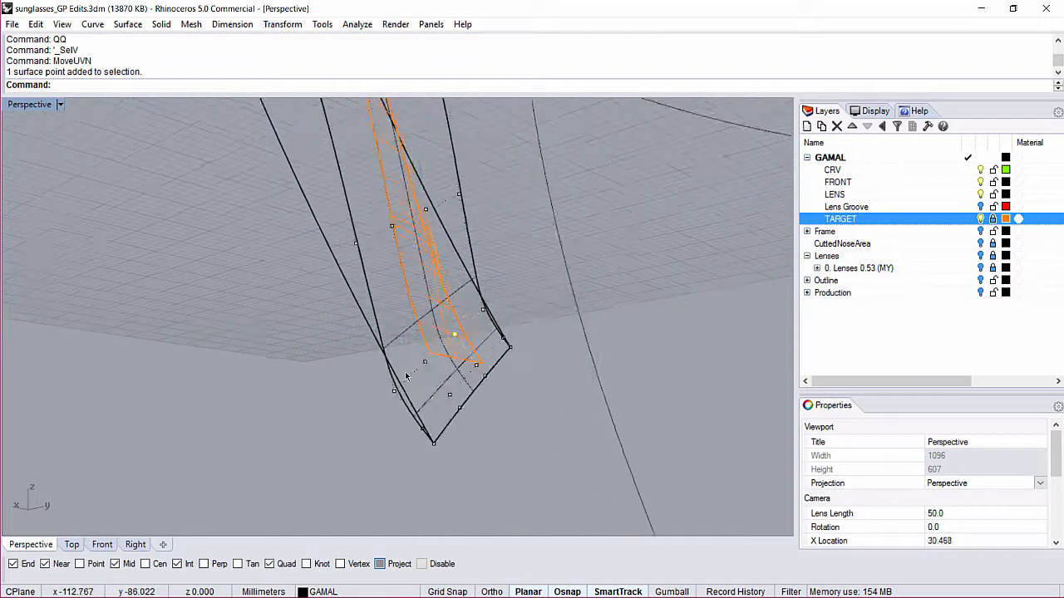
{"action": "left_click", "coordinate": [388, 405]}
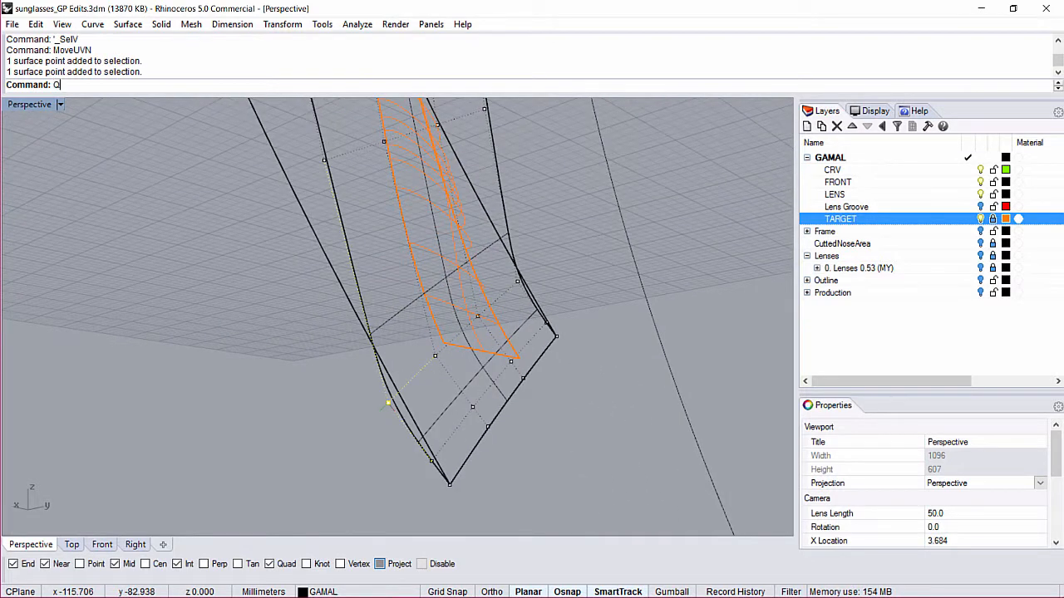
{"action": "type", "text": "Q"}
{"action": "key", "text": "Return"}
{"action": "type", "text": "Mo"}
{"action": "key", "text": "Return"}
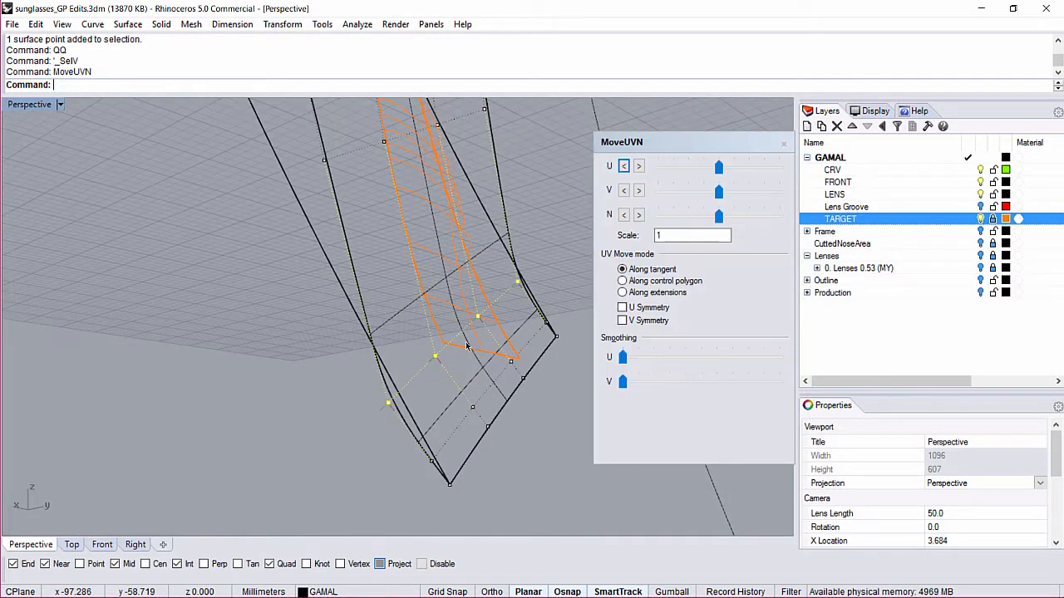
{"action": "left_click_drag", "start_coordinate": [715, 167], "coordinate": [711, 165]}
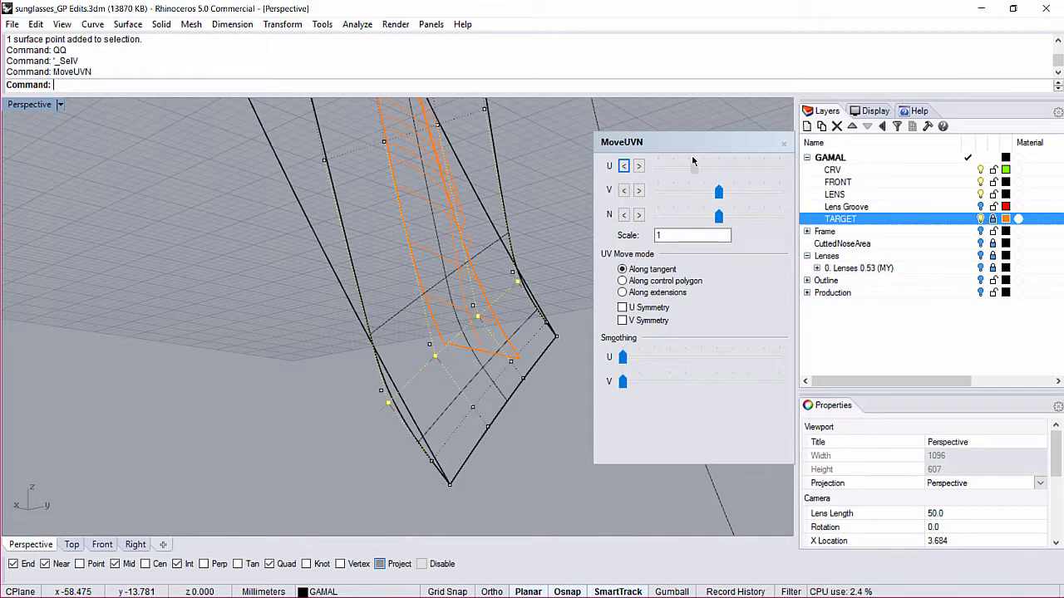
{"action": "key", "text": "ctrl+z"}
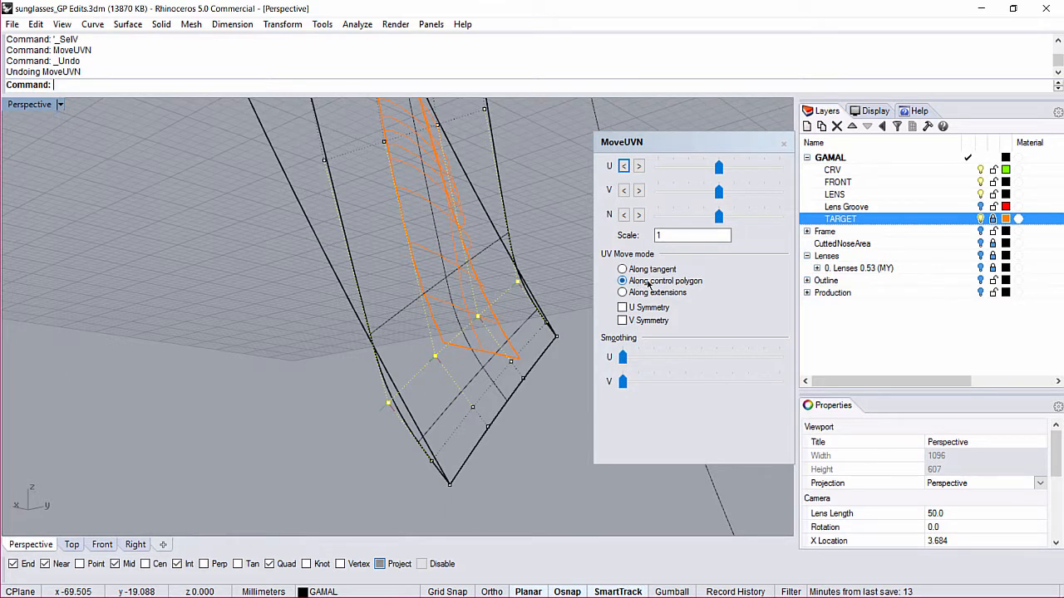
{"action": "left_click", "coordinate": [782, 145]}
{"action": "key", "text": "ctrl+z"}
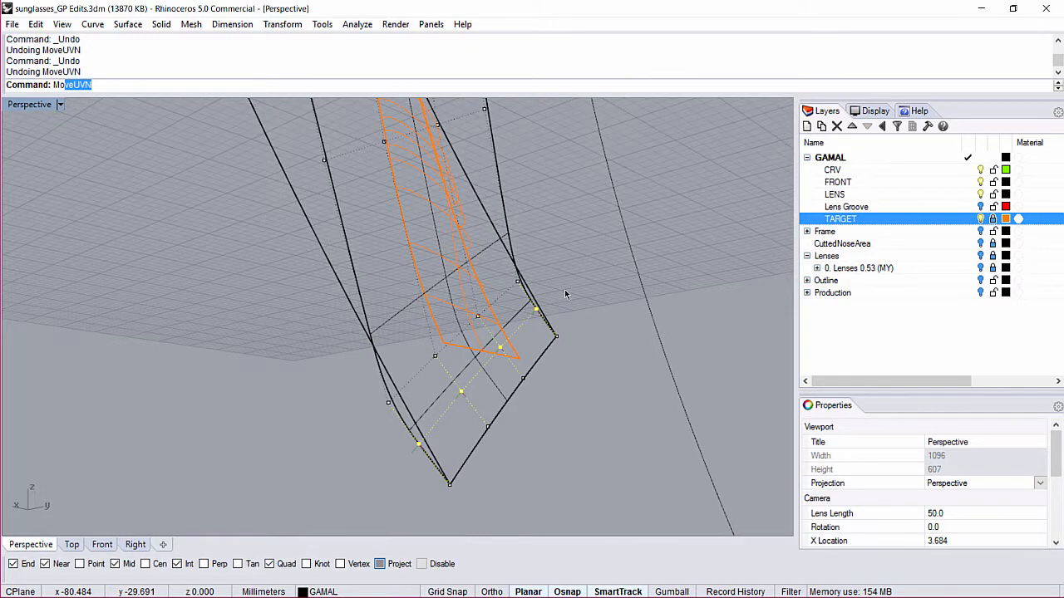
With MoveUVN along the control polygon, slide the row nearest the lower end toward the edge in U, and select the V row above it
{"action": "key", "text": "Return"}
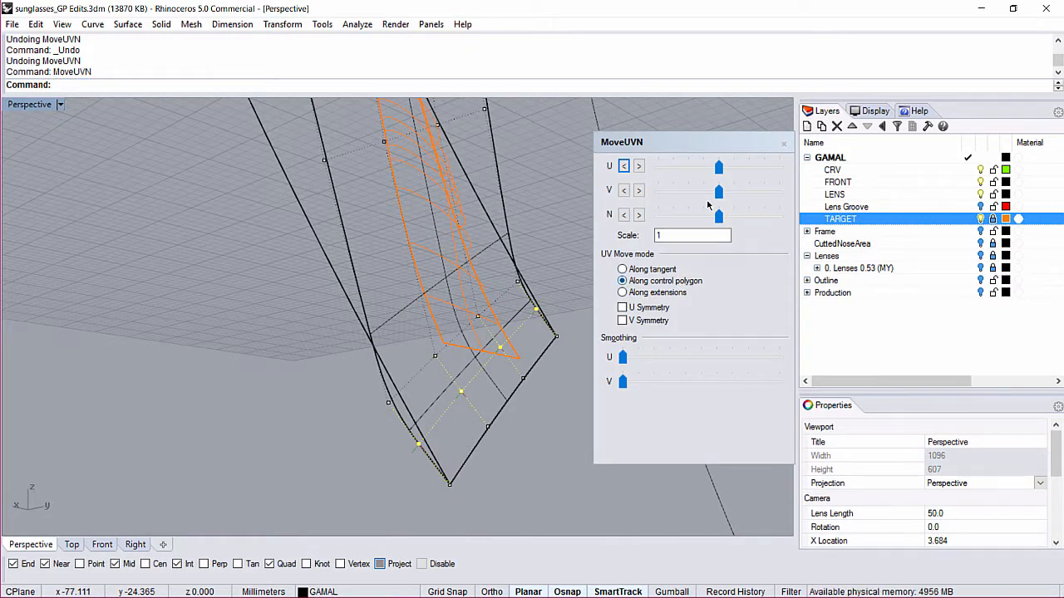
{"action": "left_click_drag", "start_coordinate": [719, 167], "coordinate": [743, 182]}
{"action": "left_click_drag", "start_coordinate": [571, 142], "coordinate": [573, 146]}
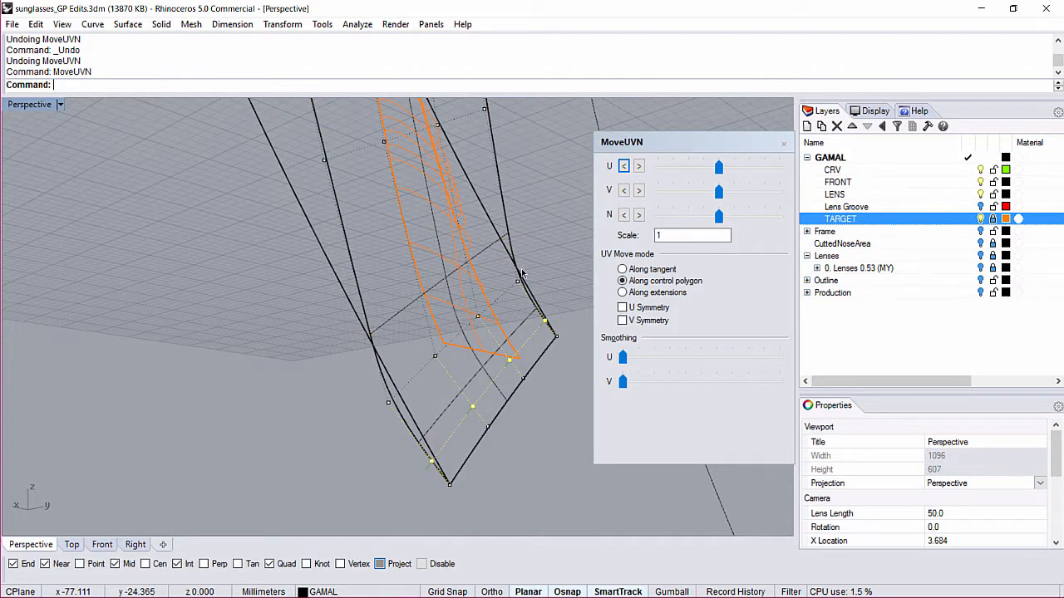
{"action": "left_click", "coordinate": [435, 357]}
{"action": "type", "text": "QQ"}
{"action": "key", "text": "Return"}
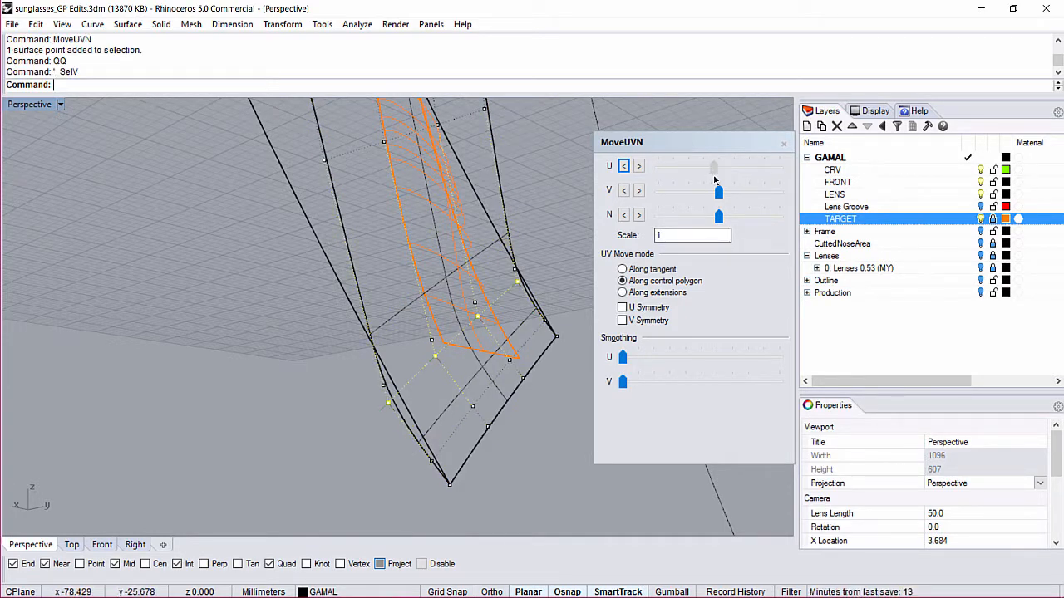
Try sliding the newly selected V row in U away from the end edge, and undo that shift
{"action": "left_click_drag", "start_coordinate": [705, 175], "coordinate": [704, 179]}
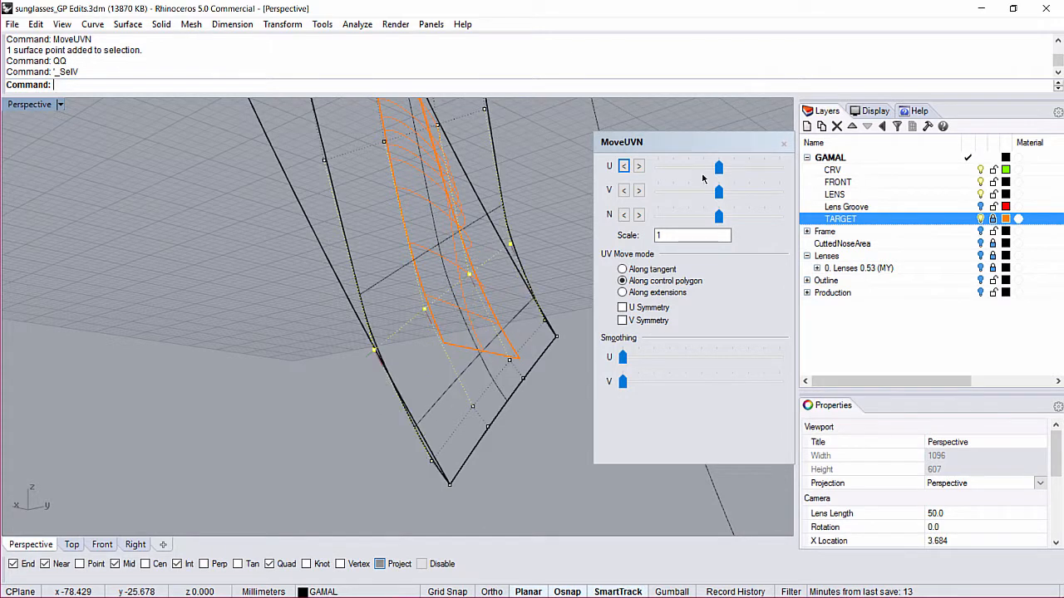
{"action": "key", "text": "ctrl+z"}
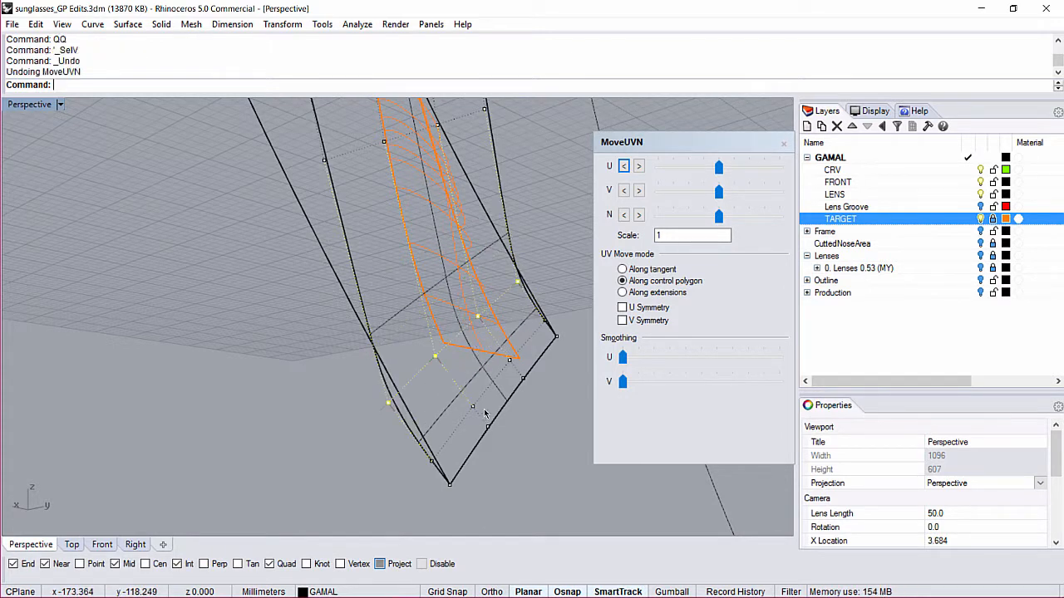
Move the selected V row of nose pad loft control points away from the lower end edge, using Move
{"action": "right_click_drag", "start_coordinate": [482, 416], "coordinate": [427, 314]}
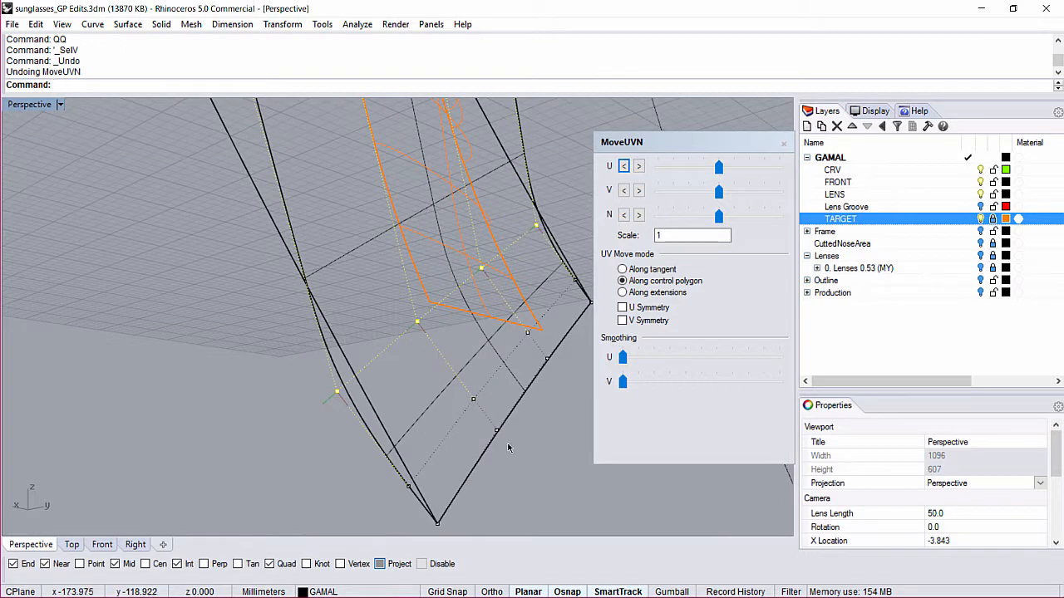
{"action": "right_click_drag", "start_coordinate": [482, 411], "coordinate": [250, 265]}
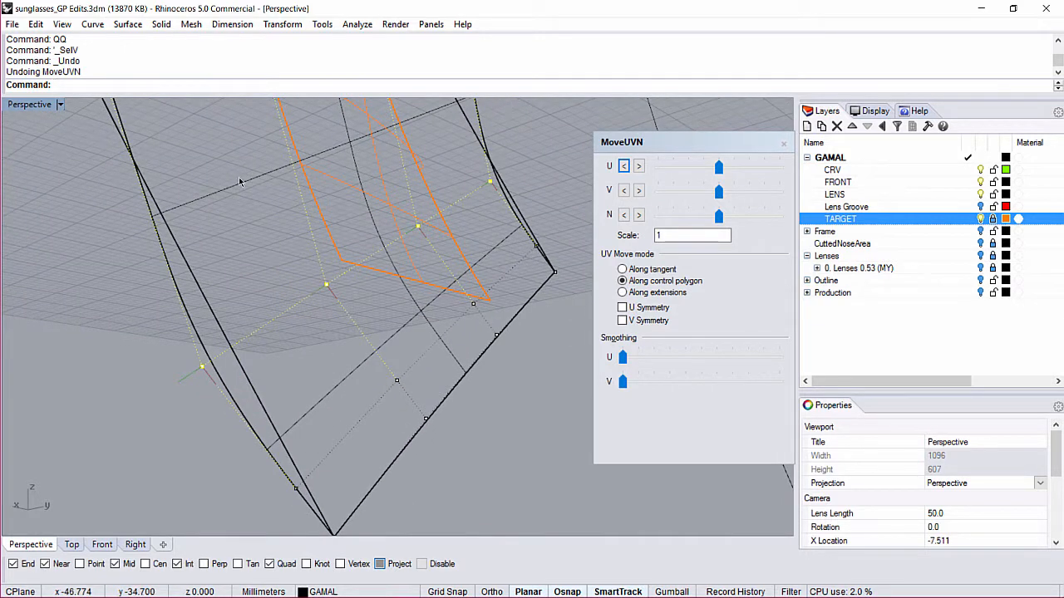
{"action": "type", "text": "M"}
{"action": "key", "text": "Return"}
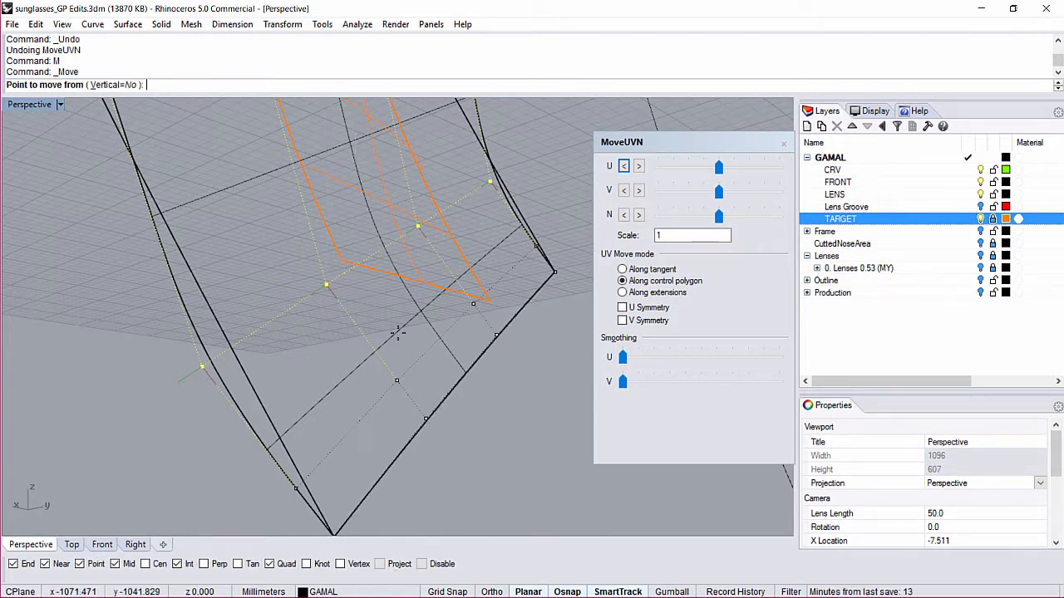
{"action": "left_click", "coordinate": [353, 298]}
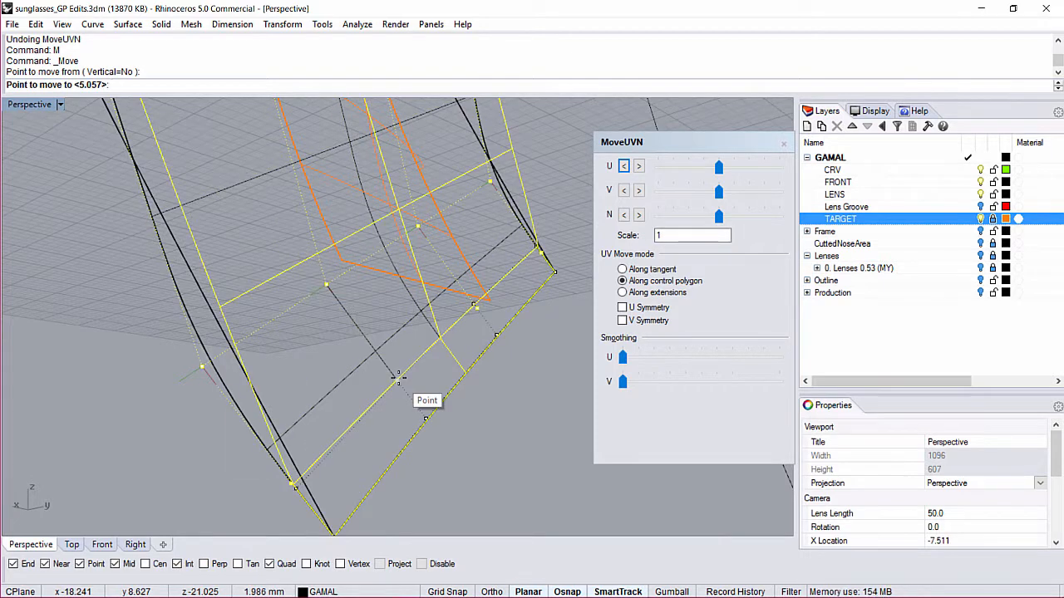
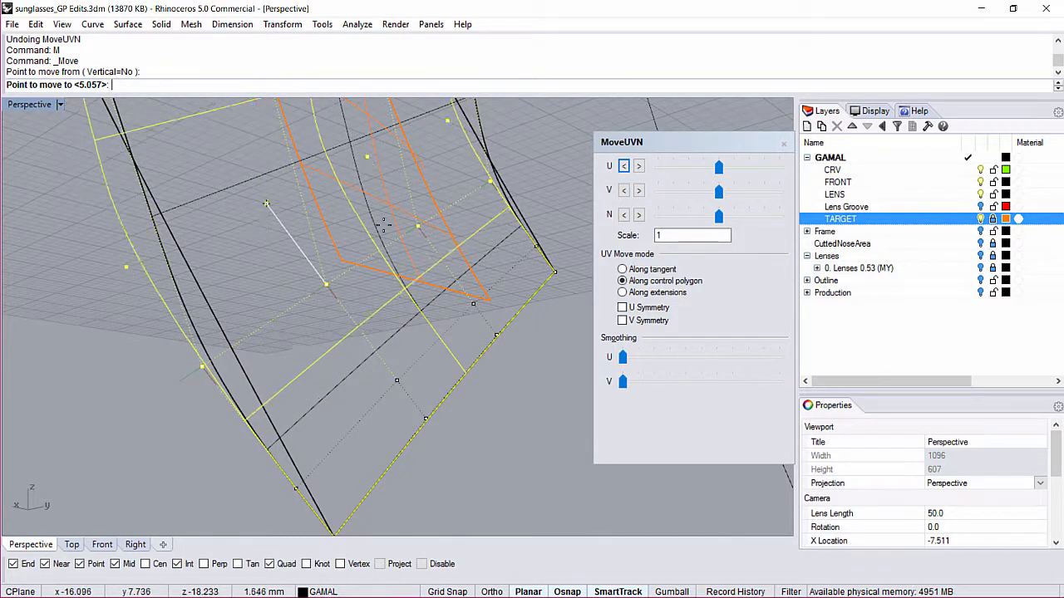
{"action": "left_click", "coordinate": [311, 233]}
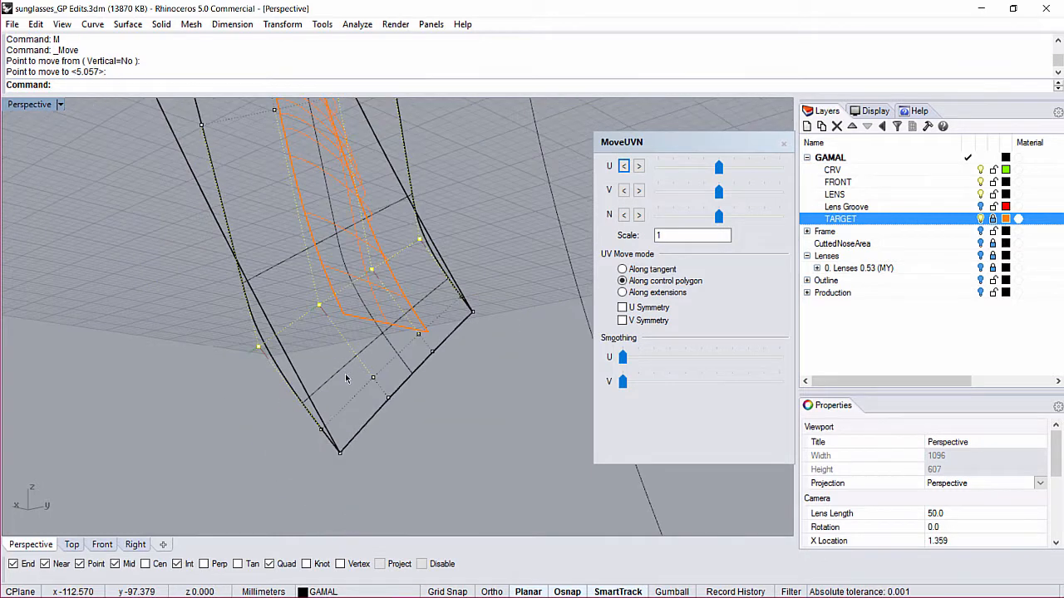
Close MoveUVN and examine the reshaped nose pad loft against the target surface in rendered display
{"action": "type", "text": "VV"}
{"action": "key", "text": "Return"}
{"action": "right_click_drag", "start_coordinate": [387, 326], "coordinate": [329, 359]}
{"action": "right_click_drag", "start_coordinate": [370, 246], "coordinate": [359, 308]}
{"action": "left_click", "coordinate": [786, 146]}
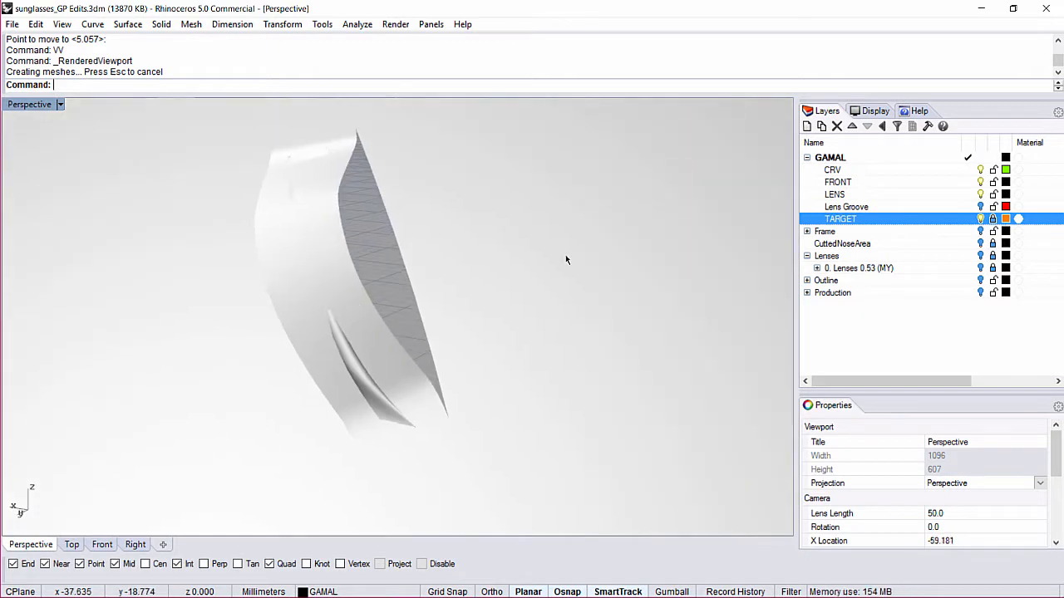
{"action": "right_click_drag", "start_coordinate": [667, 206], "coordinate": [538, 276]}
Return to shaded display, turn off the TARGET layer, and show all hidden objects
{"action": "type", "text": "V"}
{"action": "key", "text": "Return"}
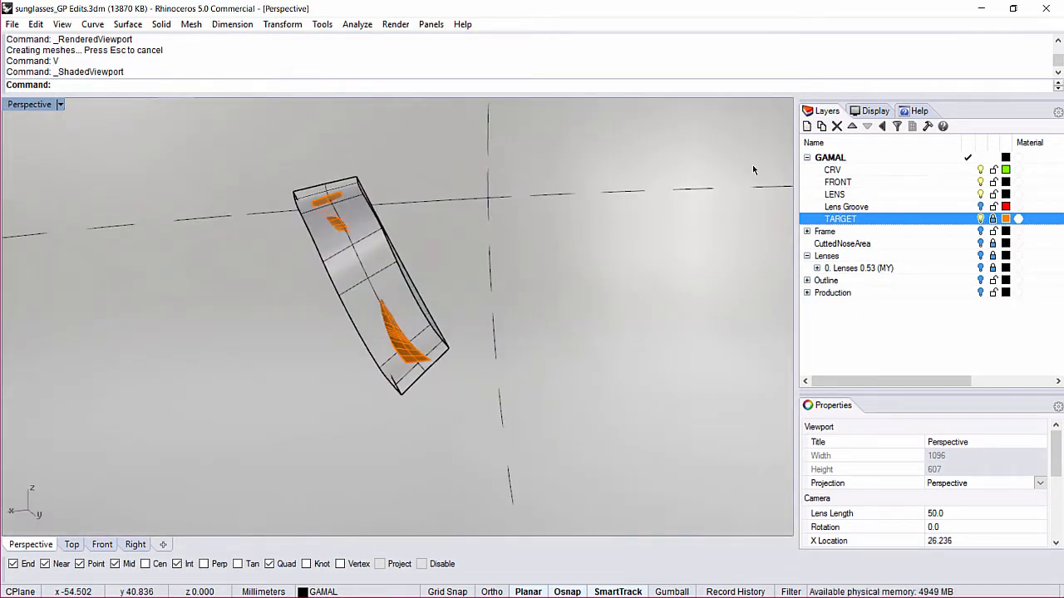
{"action": "left_click", "coordinate": [981, 219]}
{"action": "scroll", "coordinate": [471, 285], "scroll_direction": "down", "scroll_amount": 4}
{"action": "right_click_drag", "start_coordinate": [468, 287], "coordinate": [470, 330], "text": "shift"}
{"action": "type", "text": "S"}
{"action": "key", "text": "Return"}
{"action": "right_click_drag", "start_coordinate": [358, 319], "coordinate": [266, 307]}
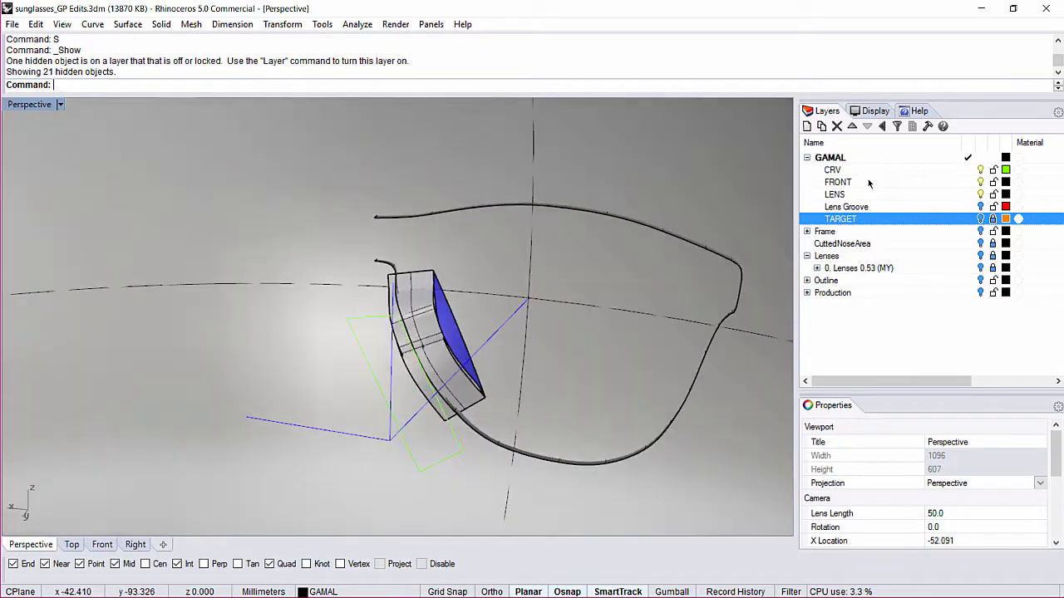
Turn on the Lens Groove layer and bring the open bridge ends of the frame strips into view
{"action": "left_click", "coordinate": [981, 207]}
{"action": "left_click", "coordinate": [929, 208]}
{"action": "scroll", "coordinate": [479, 312], "scroll_direction": "up", "scroll_amount": 5}
{"action": "right_click_drag", "start_coordinate": [415, 283], "coordinate": [278, 200]}
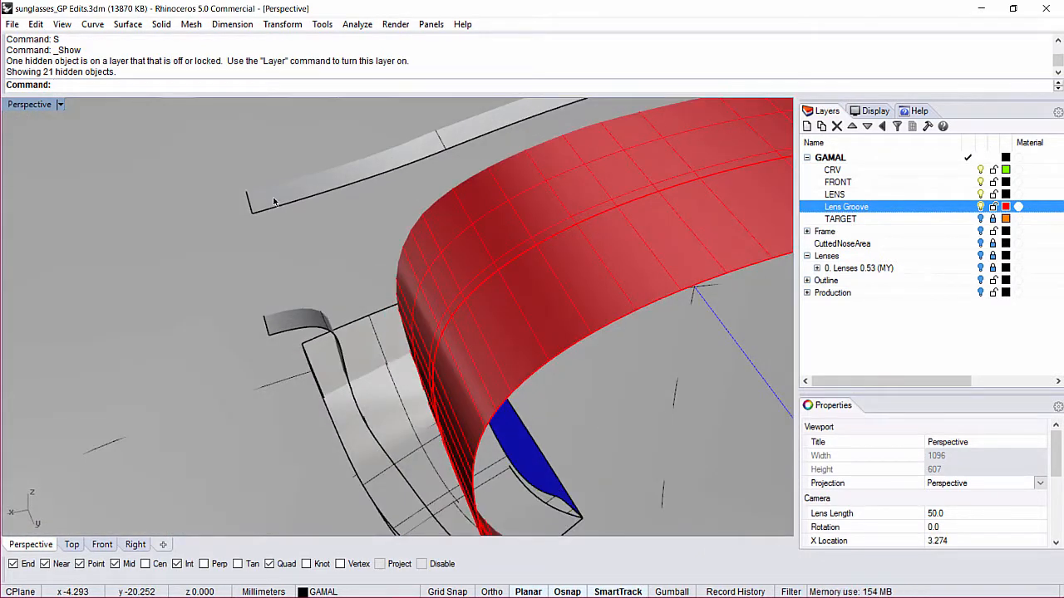
{"action": "right_click_drag", "start_coordinate": [215, 243], "coordinate": [280, 247]}
{"action": "right_click", "coordinate": [216, 191]}
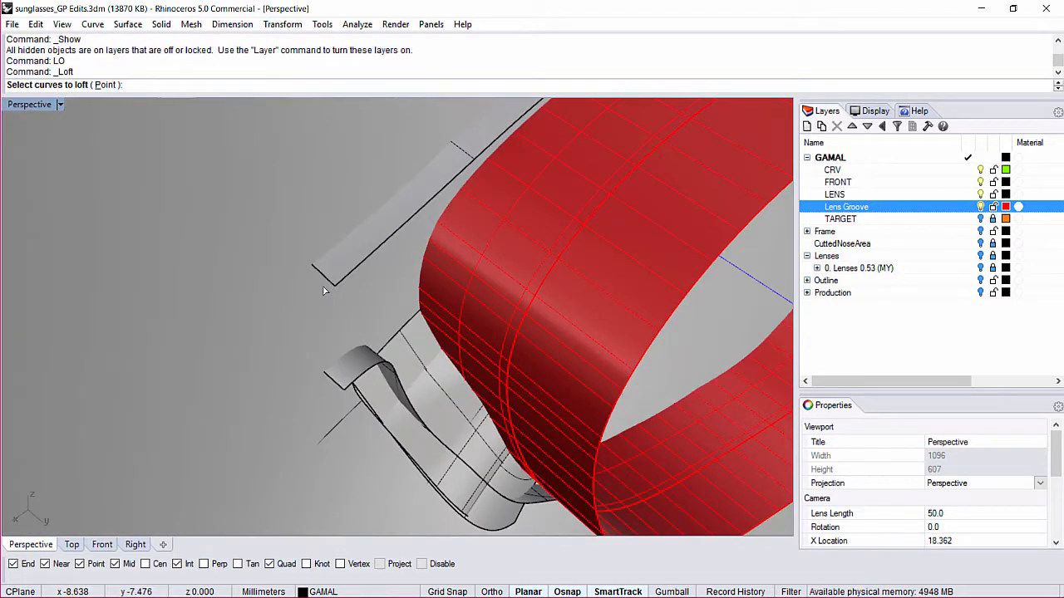
Loft a surface between the open end edges of the upper and lower frame strips at the bridge, and join it to the adjoining frame surface
{"action": "key", "text": "Return"}
{"action": "key", "text": "Return"}
{"action": "right_click_drag", "start_coordinate": [309, 320], "coordinate": [355, 260]}
{"action": "left_click", "coordinate": [355, 260]}
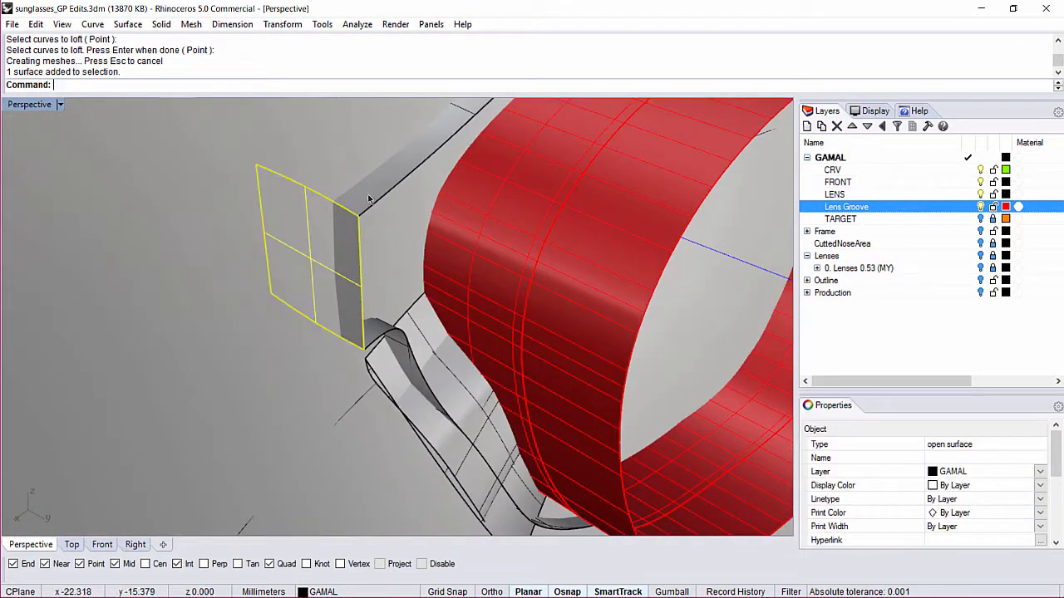
{"action": "left_click", "coordinate": [288, 150], "text": "shift"}
{"action": "right_click_drag", "start_coordinate": [288, 150], "coordinate": [335, 217]}
{"action": "left_click", "coordinate": [201, 237], "text": "shift"}
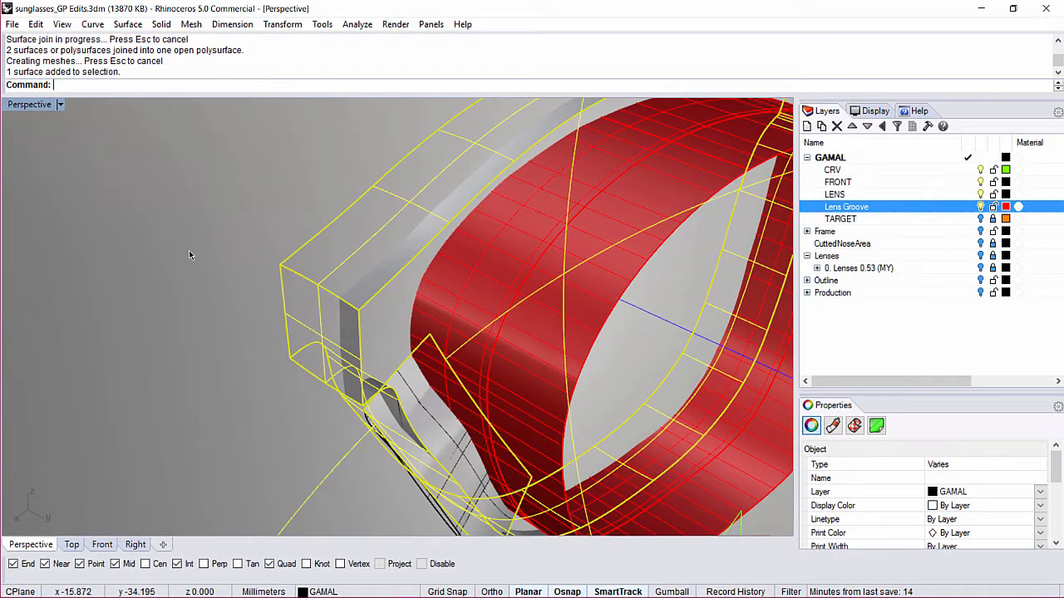
Delete the large dark surface inside the nose pad of the sunglasses frame
{"action": "right_click_drag", "start_coordinate": [444, 397], "coordinate": [339, 266]}
{"action": "key", "text": "Escape"}
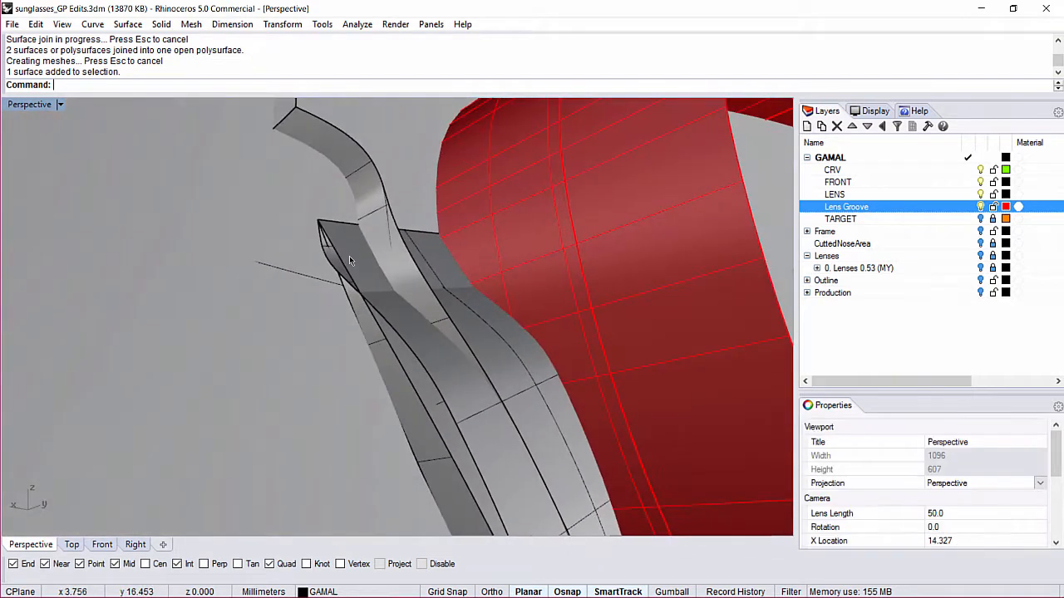
{"action": "left_click", "coordinate": [339, 266]}
{"action": "key", "text": "Delete"}
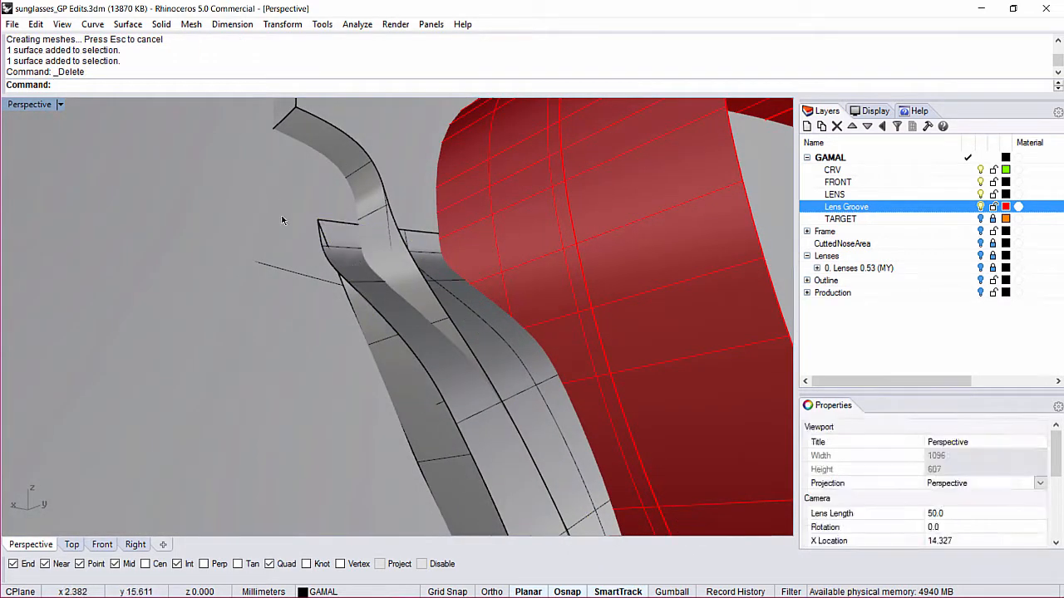
Isolate the nose pad and the large spherical surface by hiding all other objects
{"action": "left_click", "coordinate": [321, 266]}
{"action": "scroll", "coordinate": [304, 281], "scroll_direction": "down", "scroll_amount": 10}
{"action": "right_click_drag", "start_coordinate": [305, 281], "coordinate": [372, 309]}
{"action": "scroll", "coordinate": [332, 318], "scroll_direction": "up", "scroll_amount": 5}
{"action": "scroll", "coordinate": [370, 308], "scroll_direction": "down", "scroll_amount": 12}
{"action": "right_click_drag", "start_coordinate": [304, 310], "coordinate": [347, 336]}
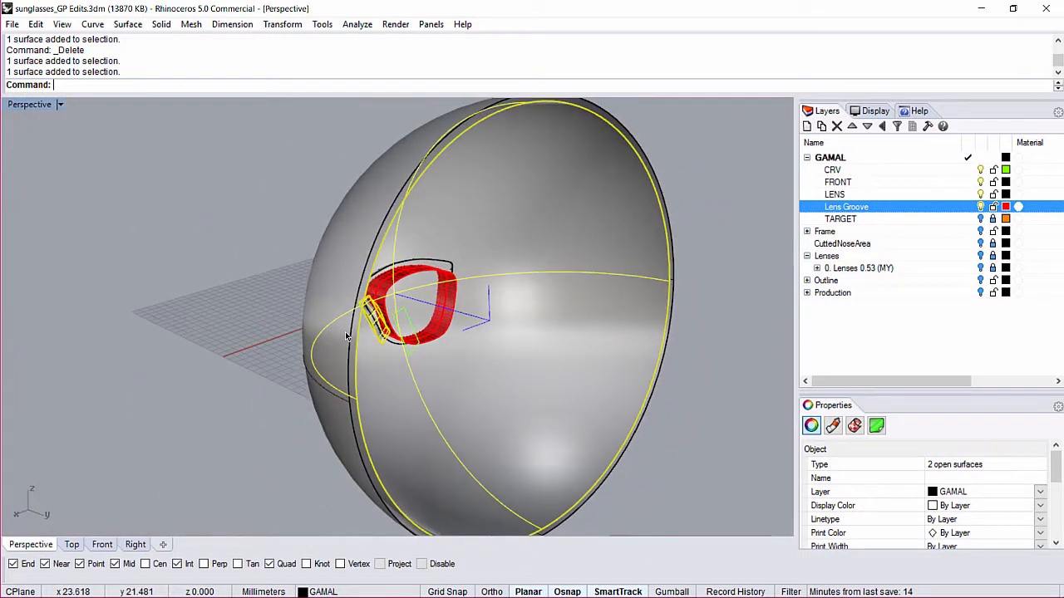
{"action": "key", "text": "Return"}
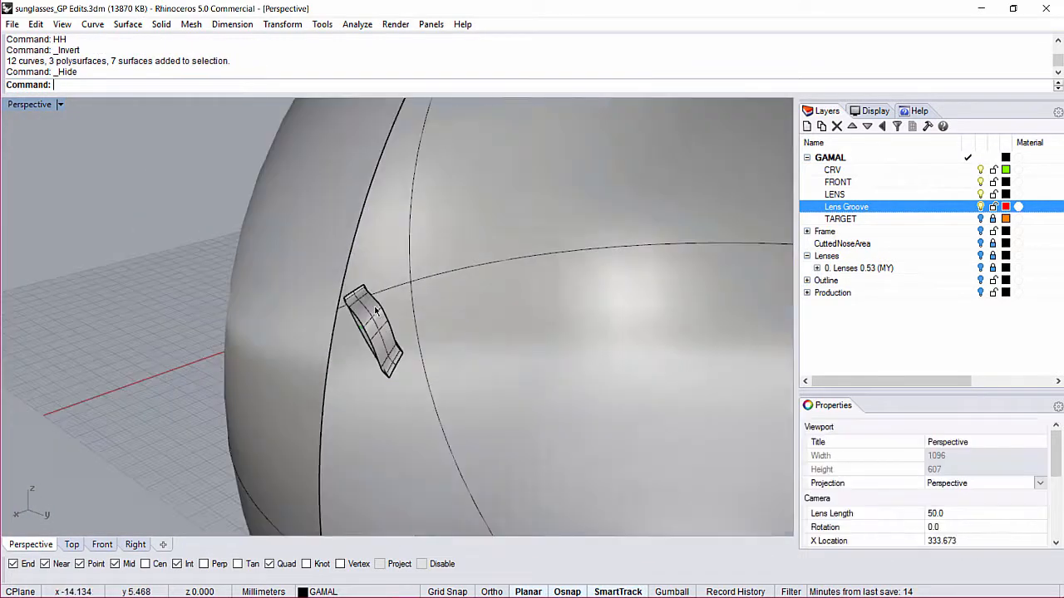
Show the naked edges of the nose pad polysurface and examine them at both ends
{"action": "type", "text": "SE"}
{"action": "key", "text": "Return"}
{"action": "right_click_drag", "start_coordinate": [327, 344], "coordinate": [323, 256]}
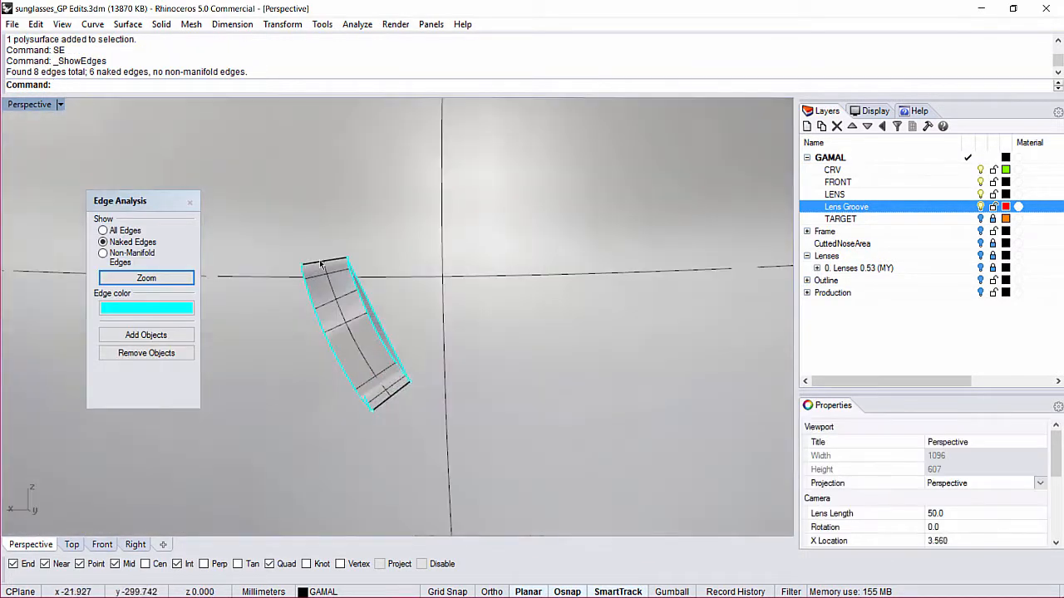
{"action": "scroll", "coordinate": [320, 258], "scroll_direction": "up", "scroll_amount": 12}
{"action": "scroll", "coordinate": [225, 293], "scroll_direction": "up", "scroll_amount": 8}
{"action": "scroll", "coordinate": [278, 267], "scroll_direction": "down", "scroll_amount": 12}
{"action": "right_click_drag", "start_coordinate": [402, 380], "coordinate": [403, 340]}
{"action": "scroll", "coordinate": [401, 340], "scroll_direction": "up", "scroll_amount": 3}
{"action": "scroll", "coordinate": [404, 339], "scroll_direction": "up", "scroll_amount": 6}
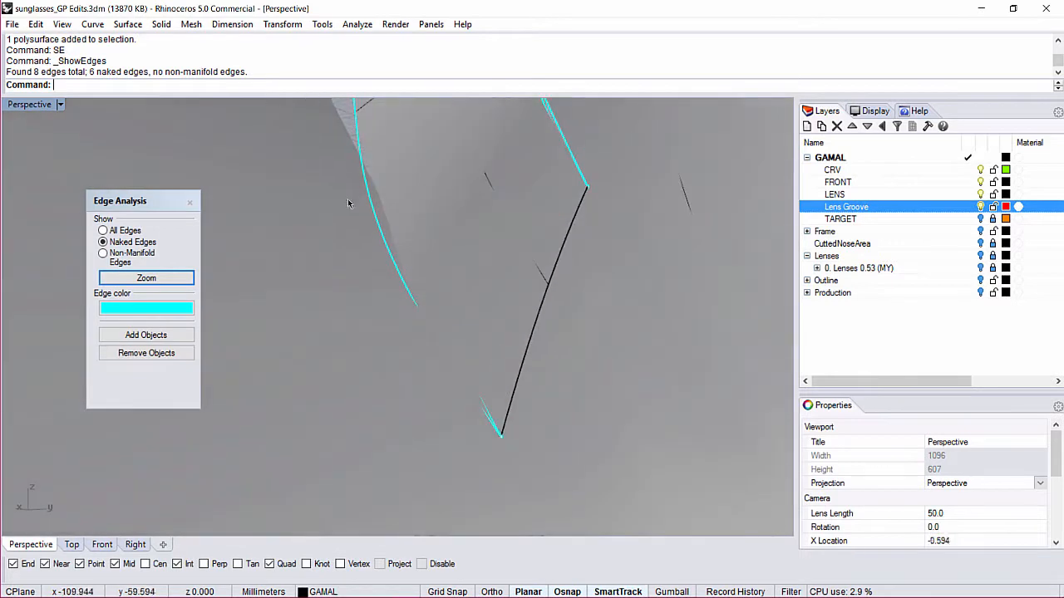
{"action": "scroll", "coordinate": [407, 349], "scroll_direction": "down", "scroll_amount": 10}
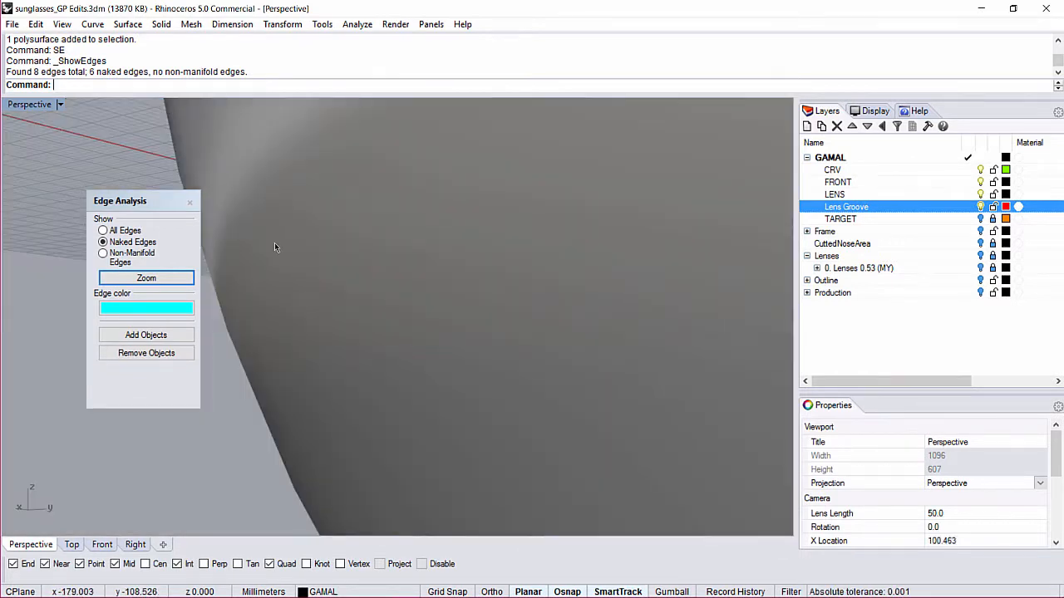
Close the edge analysis and show all hidden objects
{"action": "left_click", "coordinate": [190, 204]}
{"action": "type", "text": "S"}
{"action": "key", "text": "Return"}
{"action": "scroll", "coordinate": [344, 290], "scroll_direction": "down", "scroll_amount": 8}
{"action": "scroll", "coordinate": [349, 250], "scroll_direction": "up", "scroll_amount": 8}
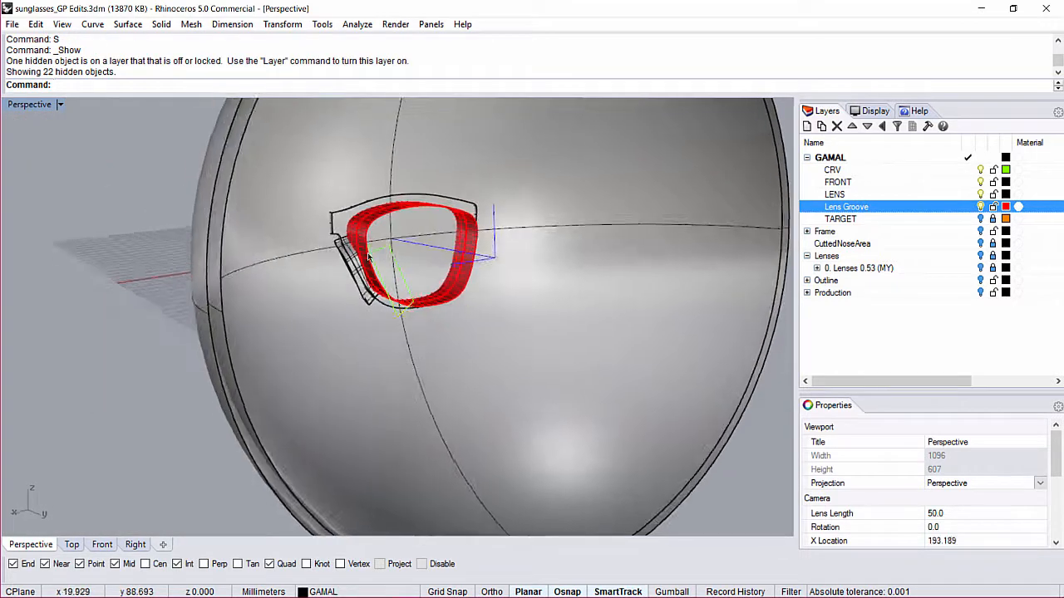
View the nose pad, large curved surfaces and frame outline in isolation, and show the hidden objects again
{"action": "scroll", "coordinate": [311, 240], "scroll_direction": "up", "scroll_amount": 8}
{"action": "left_click", "coordinate": [171, 187]}
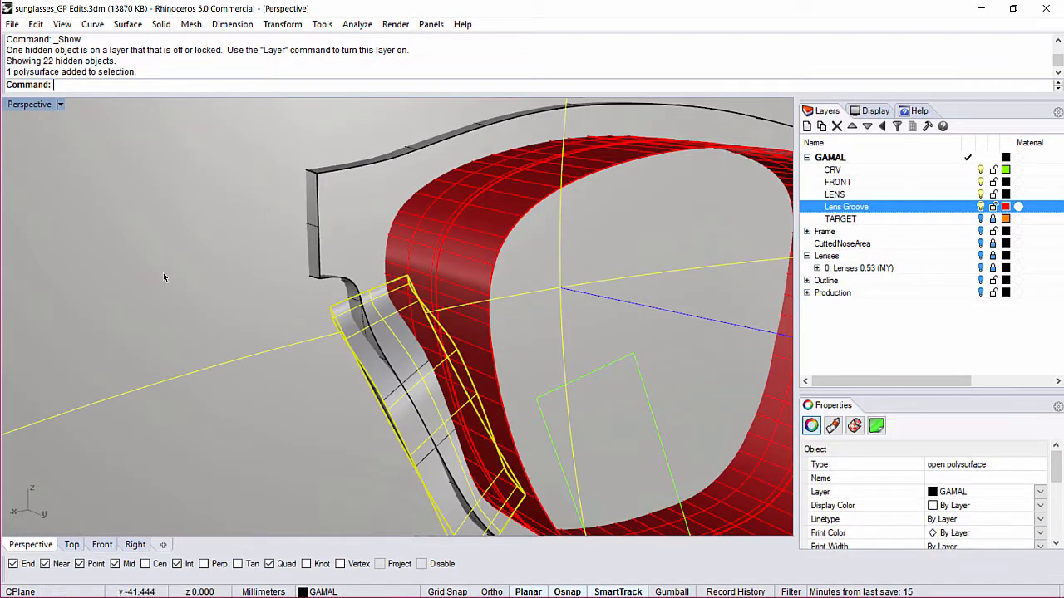
{"action": "left_click", "coordinate": [127, 214], "text": "shift"}
{"action": "left_click", "coordinate": [242, 178], "text": "shift"}
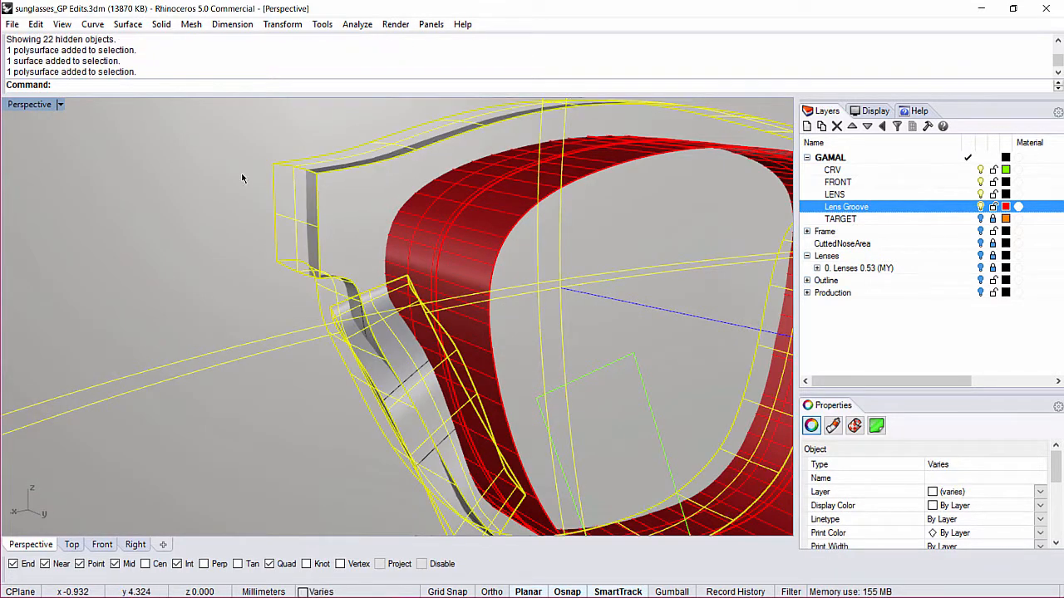
{"action": "key", "text": "Return"}
{"action": "scroll", "coordinate": [349, 241], "scroll_direction": "down", "scroll_amount": 8}
{"action": "mouse_move", "coordinate": [324, 237]}
{"action": "right_mouse_down"}
{"action": "mouse_move", "coordinate": [665, 232]}
{"action": "mouse_move", "coordinate": [124, 261]}
{"action": "mouse_move", "coordinate": [266, 274]}
{"action": "mouse_move", "coordinate": [306, 228]}
{"action": "right_mouse_up"}
{"action": "type", "text": "s"}
{"action": "key", "text": "Return"}
{"action": "scroll", "coordinate": [344, 200], "scroll_direction": "up", "scroll_amount": 10}
Delete one of the two overlapping lens groove polysurfaces
{"action": "left_click", "coordinate": [184, 182]}
{"action": "left_click", "coordinate": [118, 185], "text": "shift"}
{"action": "left_click", "coordinate": [320, 232], "text": "shift"}
{"action": "left_click", "coordinate": [431, 277]}
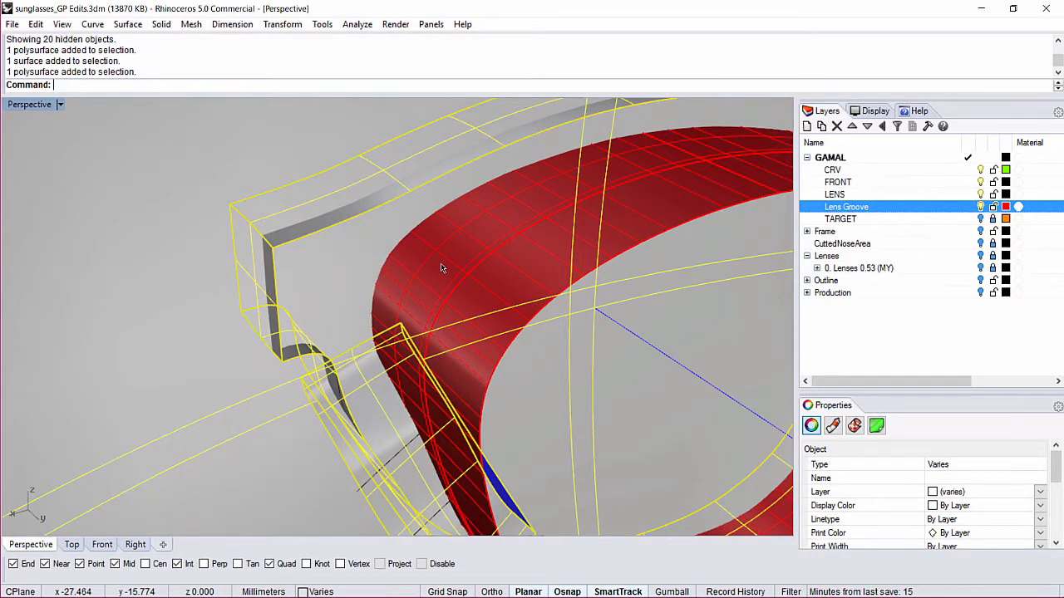
{"action": "left_click", "coordinate": [464, 278]}
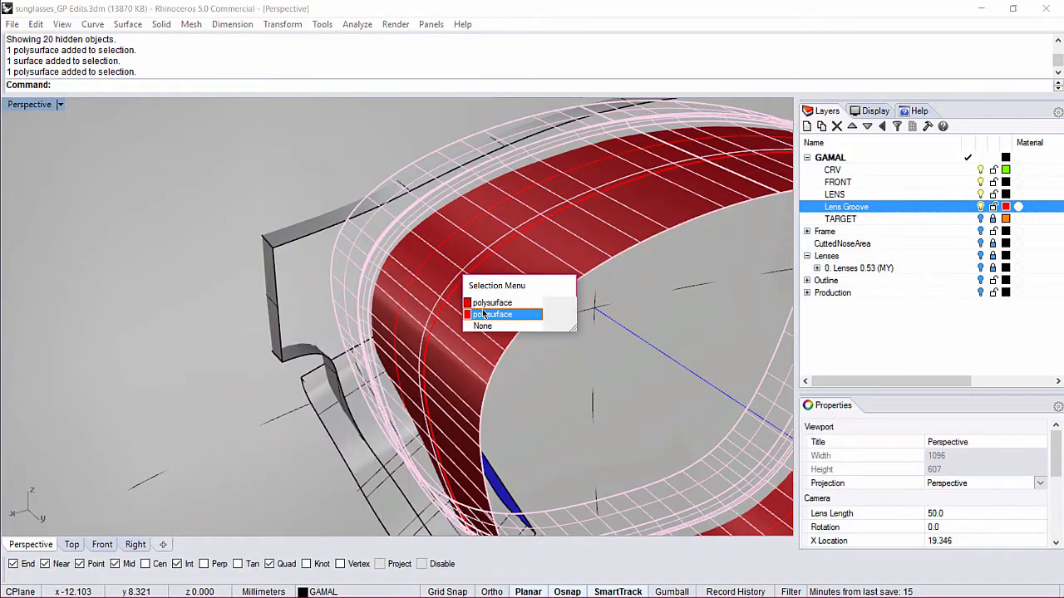
{"action": "left_click", "coordinate": [302, 343]}
{"action": "right_click_drag", "start_coordinate": [434, 294], "coordinate": [375, 304]}
{"action": "left_click", "coordinate": [382, 310]}
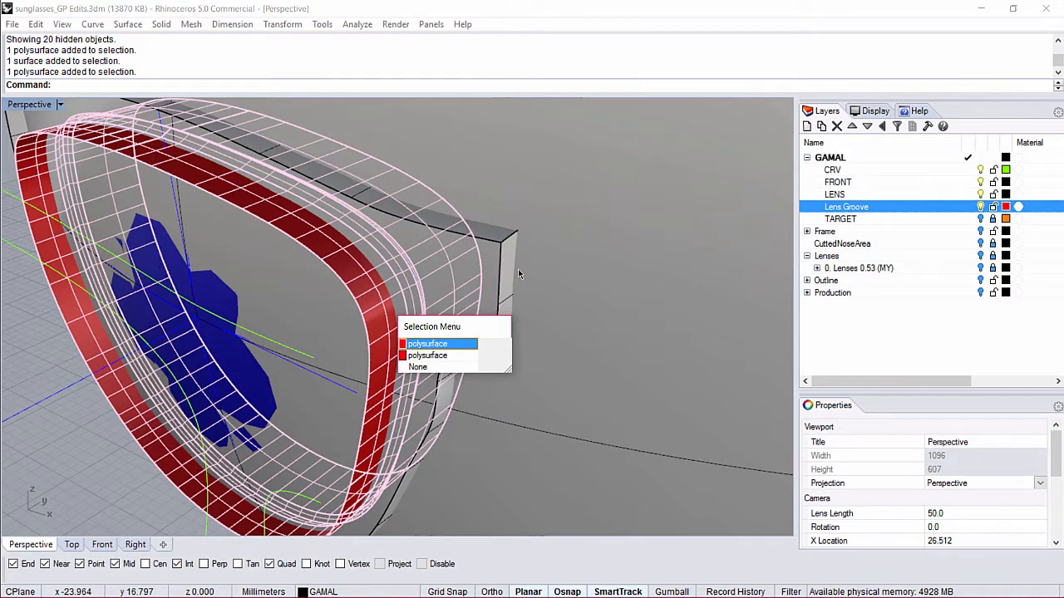
{"action": "left_click", "coordinate": [430, 356]}
{"action": "right_click_drag", "start_coordinate": [541, 231], "coordinate": [97, 244]}
{"action": "key", "text": "Delete"}
Select all curves in the model and hide them
{"action": "right_click_drag", "start_coordinate": [274, 318], "coordinate": [302, 418]}
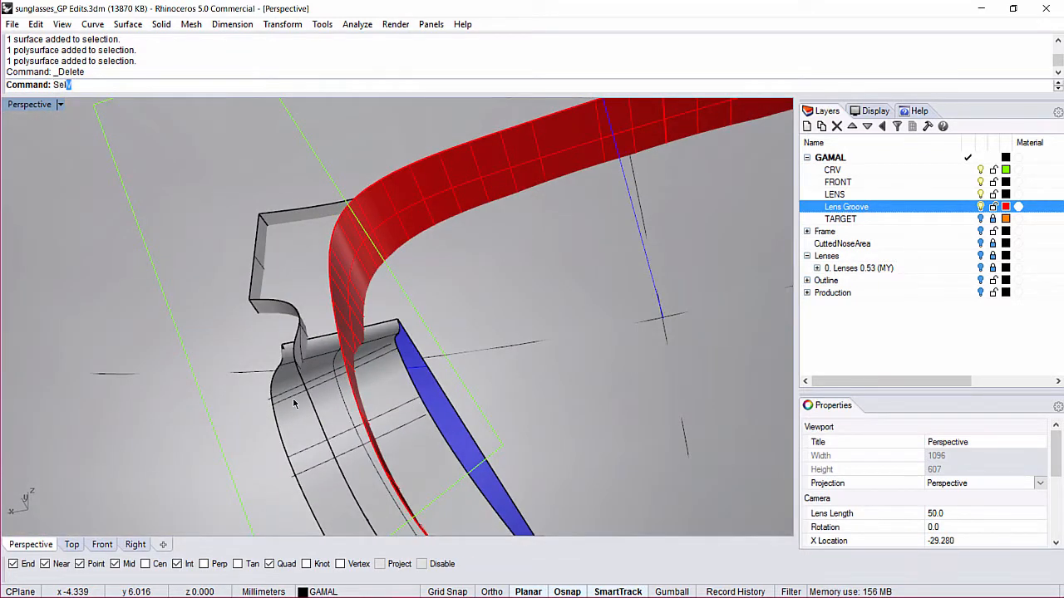
{"action": "key", "text": "Return"}
{"action": "type", "text": "h"}
{"action": "key", "text": "Return"}
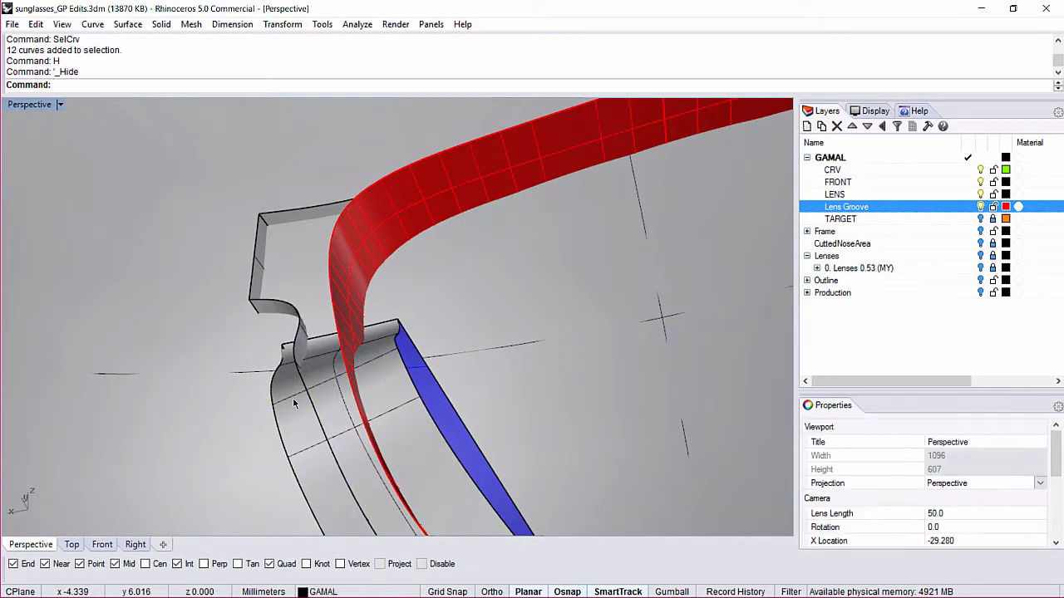
Move the lens groove polysurface to the FRONT layer and turn off the Lens Groove layer
{"action": "right_click_drag", "start_coordinate": [264, 322], "coordinate": [332, 240]}
{"action": "left_click", "coordinate": [391, 274]}
{"action": "left_click", "coordinate": [359, 391], "text": "shift"}
{"action": "left_click", "coordinate": [288, 271], "text": "shift"}
{"action": "right_click_drag", "start_coordinate": [287, 271], "coordinate": [331, 297]}
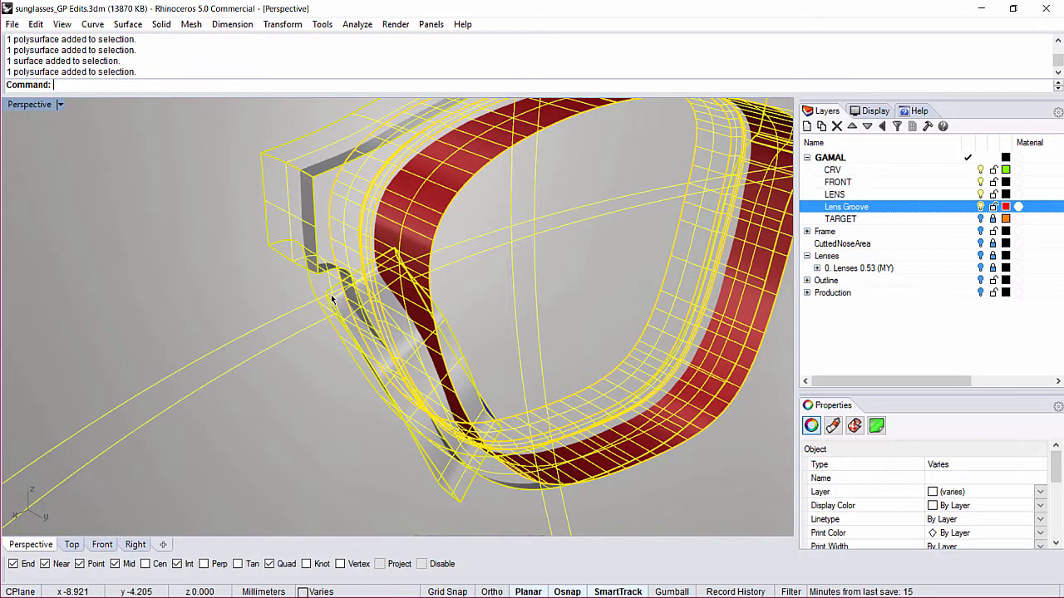
{"action": "left_click", "coordinate": [308, 280]}
{"action": "left_click", "coordinate": [326, 164]}
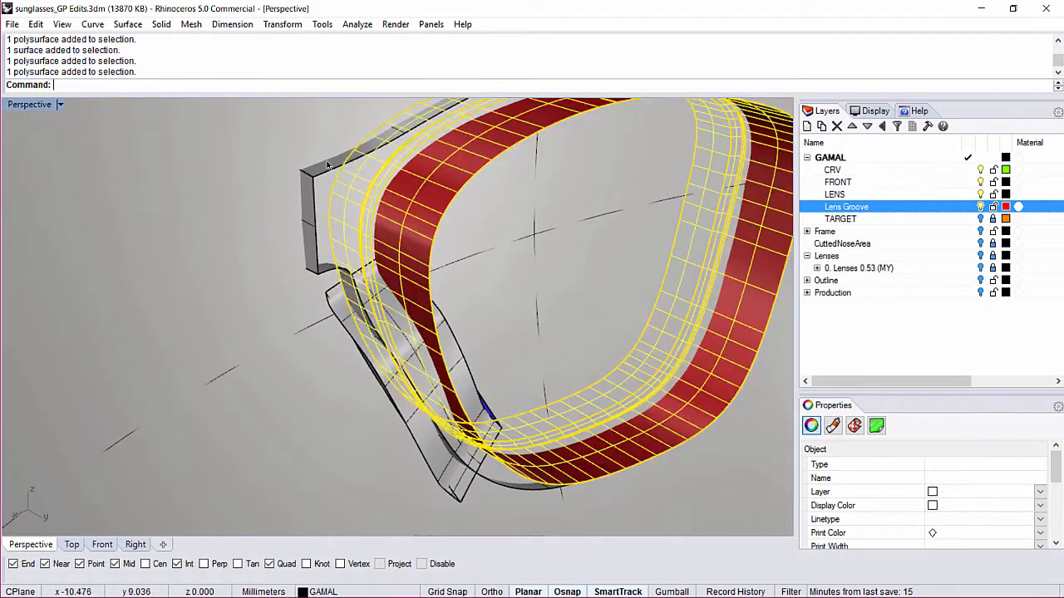
{"action": "right_click", "coordinate": [841, 184]}
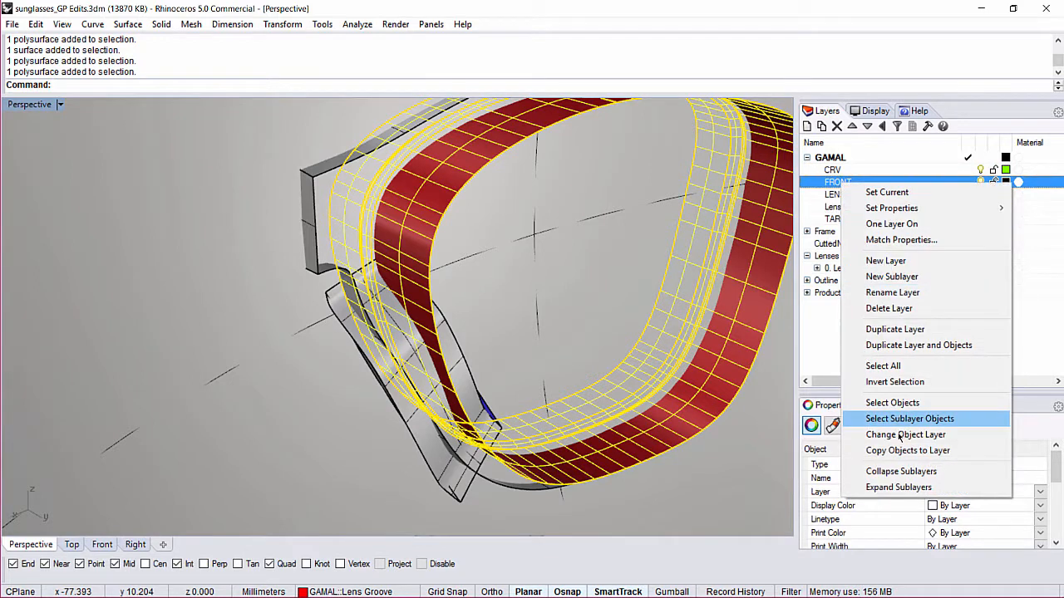
Try to create a solid from the lens groove, frame outline, nose pad and large curved surfaces
{"action": "left_click", "coordinate": [399, 239]}
{"action": "left_click", "coordinate": [304, 208], "text": "shift"}
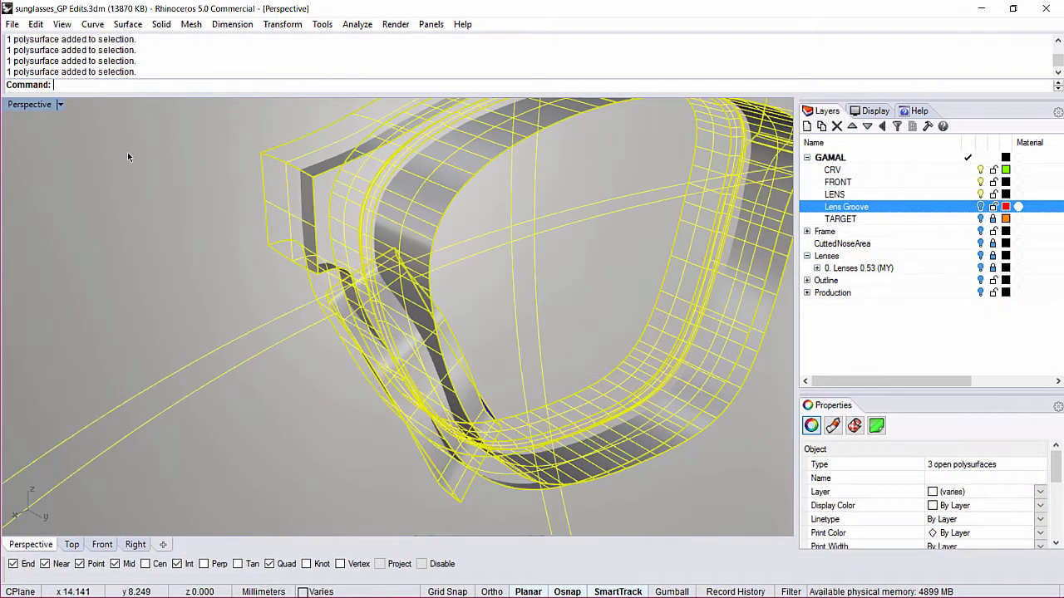
{"action": "key", "text": "Return"}
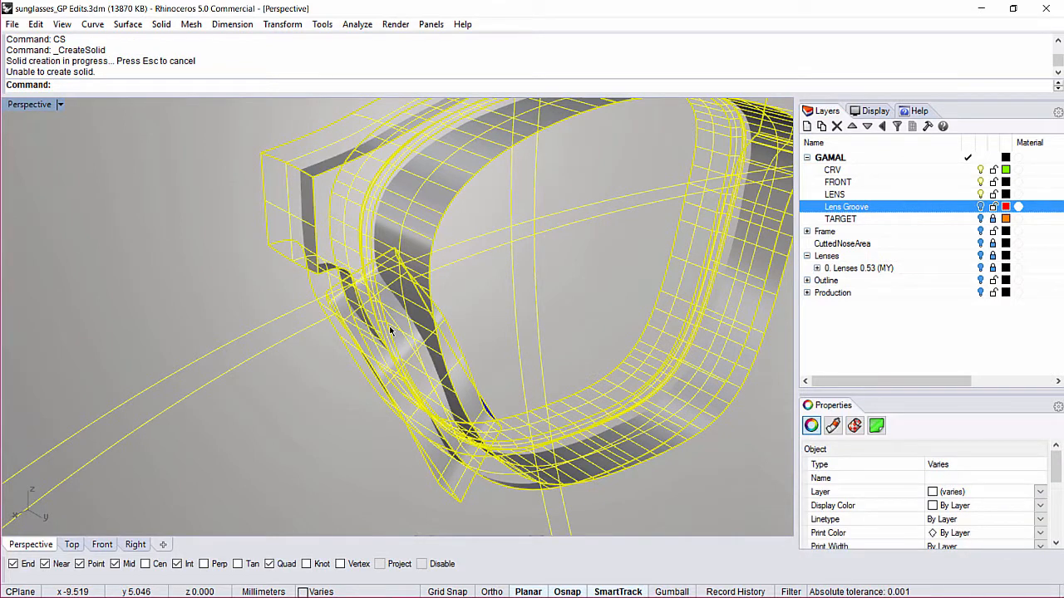
{"action": "key", "text": "Escape"}
Hide the unneeded surfaces and curves, and hide the lens groove polysurface
{"action": "right_click_drag", "start_coordinate": [449, 320], "coordinate": [99, 191]}
{"action": "right_click_drag", "start_coordinate": [291, 274], "coordinate": [665, 399]}
{"action": "scroll", "coordinate": [459, 331], "scroll_direction": "down", "scroll_amount": 2}
{"action": "left_click", "coordinate": [452, 339]}
{"action": "type", "text": "h"}
{"action": "key", "text": "Return"}
{"action": "left_click", "coordinate": [342, 180]}
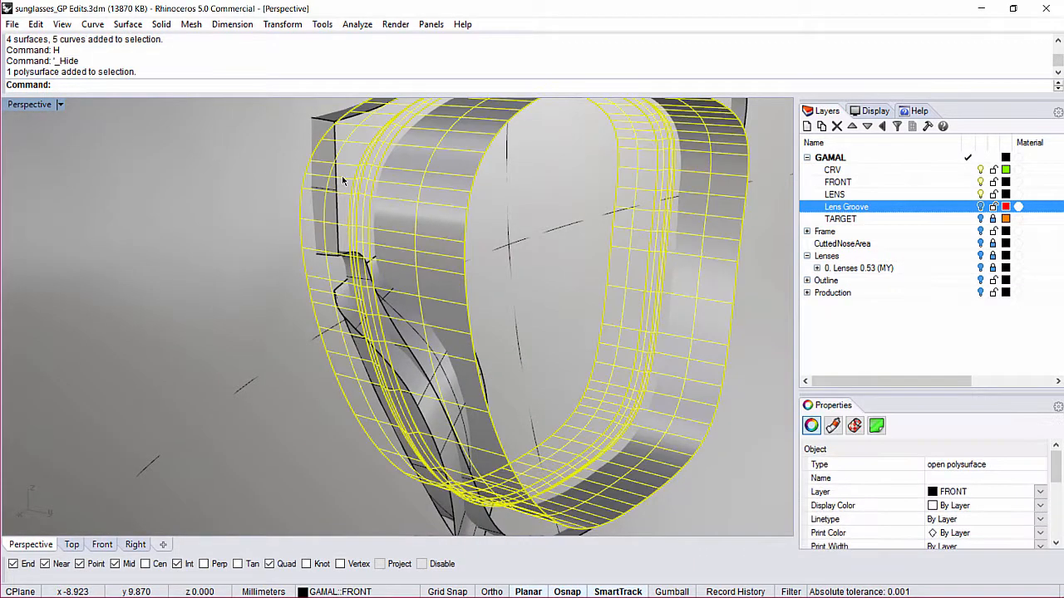
{"action": "type", "text": "h"}
{"action": "key", "text": "Return"}
{"action": "right_click_drag", "start_coordinate": [341, 176], "coordinate": [342, 272]}
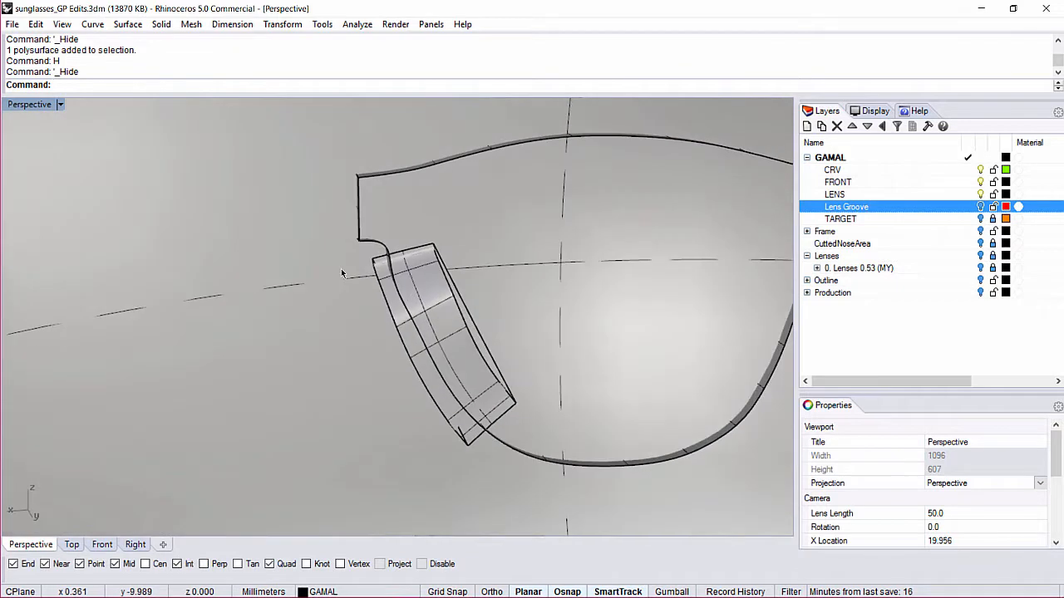
Try to create a solid from all the visible surfaces and polysurfaces without the lens groove
{"action": "type", "text": "cs"}
{"action": "key", "text": "Return"}
{"action": "right_click_drag", "start_coordinate": [434, 218], "coordinate": [399, 247]}
{"action": "left_click", "coordinate": [363, 209]}
{"action": "key", "text": "ctrl+a"}
{"action": "key", "text": "Return"}
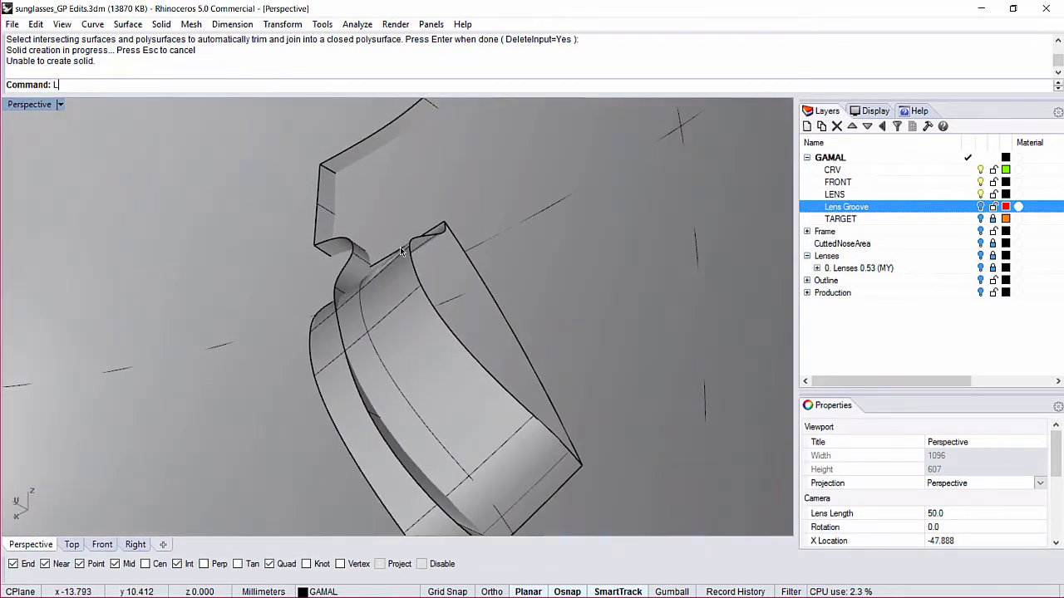
Loft a surface between the open long edges of the nose pad and join it to the pad polysurface
{"action": "key", "text": "Return"}
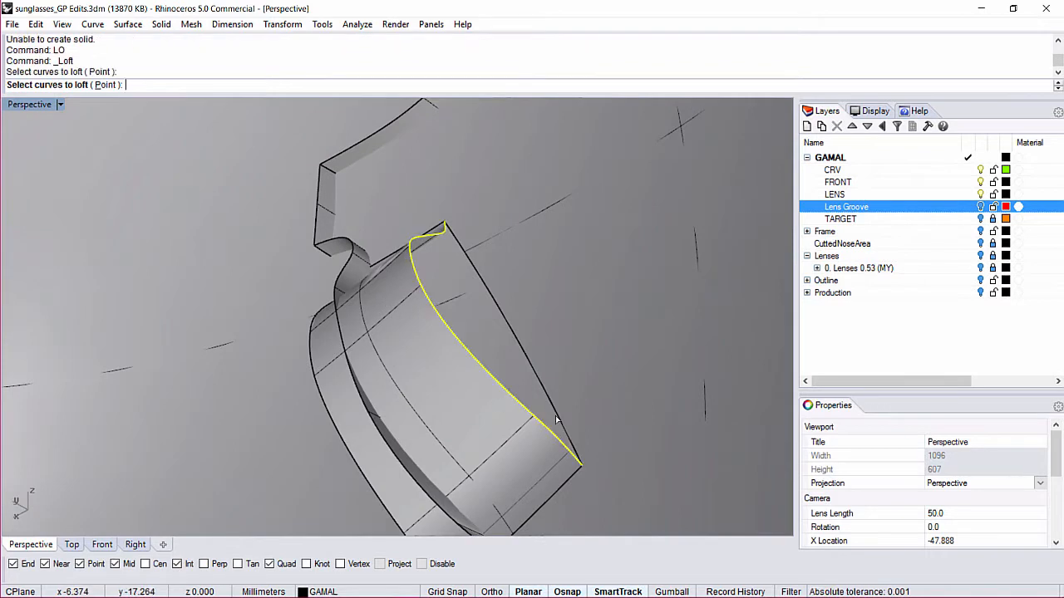
{"action": "key", "text": "Return"}
{"action": "left_click", "coordinate": [480, 398]}
{"action": "right_click_drag", "start_coordinate": [396, 199], "coordinate": [456, 295]}
{"action": "left_click", "coordinate": [387, 325], "text": "shift"}
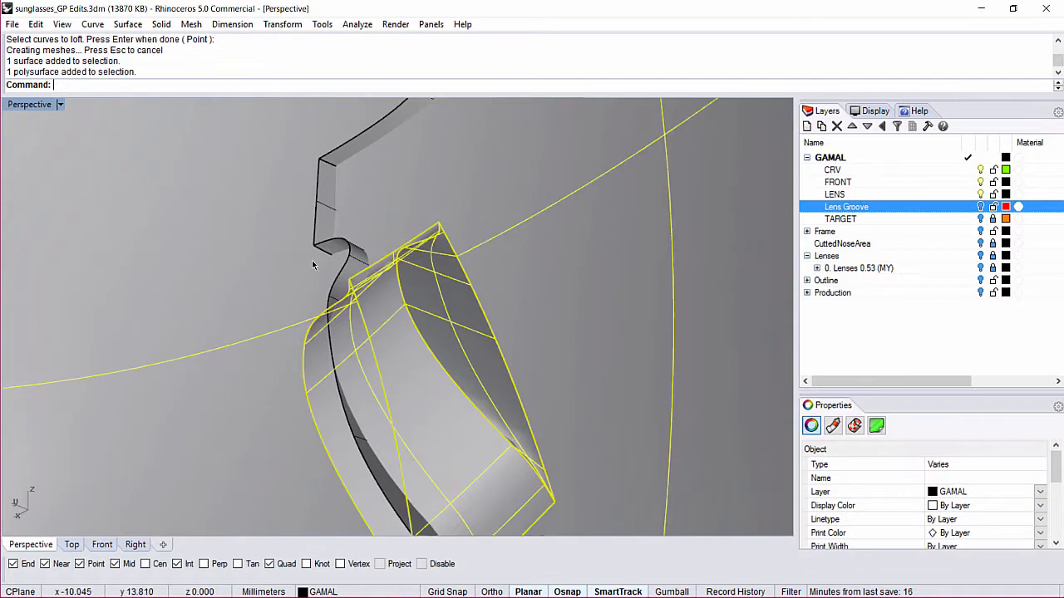
{"action": "type", "text": "J"}
{"action": "key", "text": "Return"}
Isolate the frame outline polysurface and extract its curved surface on the nose side
{"action": "left_click", "coordinate": [316, 199], "text": "shift"}
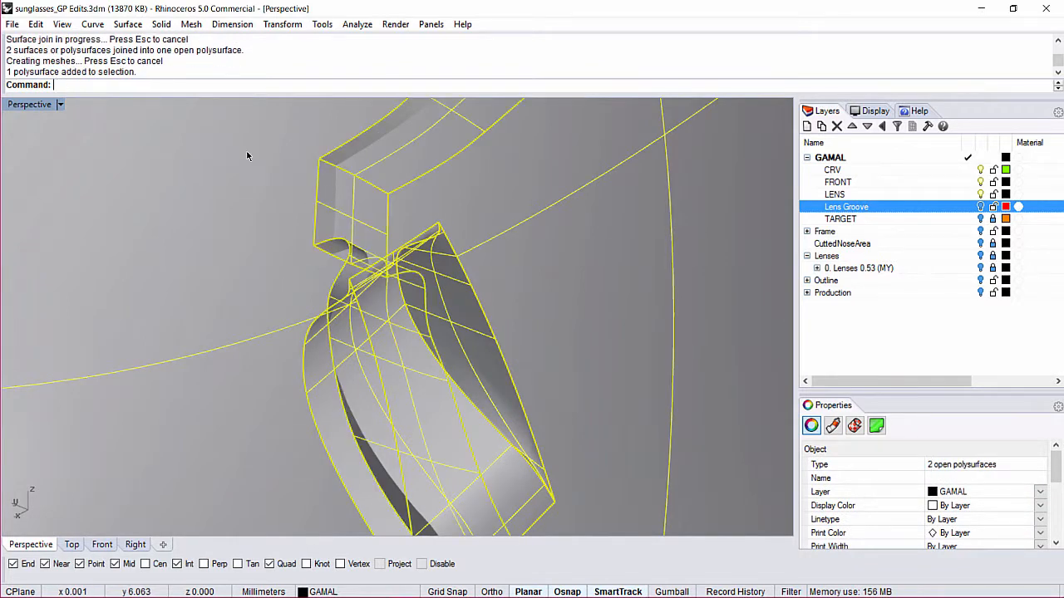
{"action": "scroll", "coordinate": [332, 208], "scroll_direction": "down", "scroll_amount": 8}
{"action": "right_click_drag", "start_coordinate": [340, 217], "coordinate": [513, 268]}
{"action": "scroll", "coordinate": [463, 280], "scroll_direction": "up", "scroll_amount": 8}
{"action": "key", "text": "Escape"}
{"action": "scroll", "coordinate": [557, 319], "scroll_direction": "up", "scroll_amount": 4}
{"action": "scroll", "coordinate": [561, 293], "scroll_direction": "down", "scroll_amount": 5}
{"action": "left_click", "coordinate": [334, 186]}
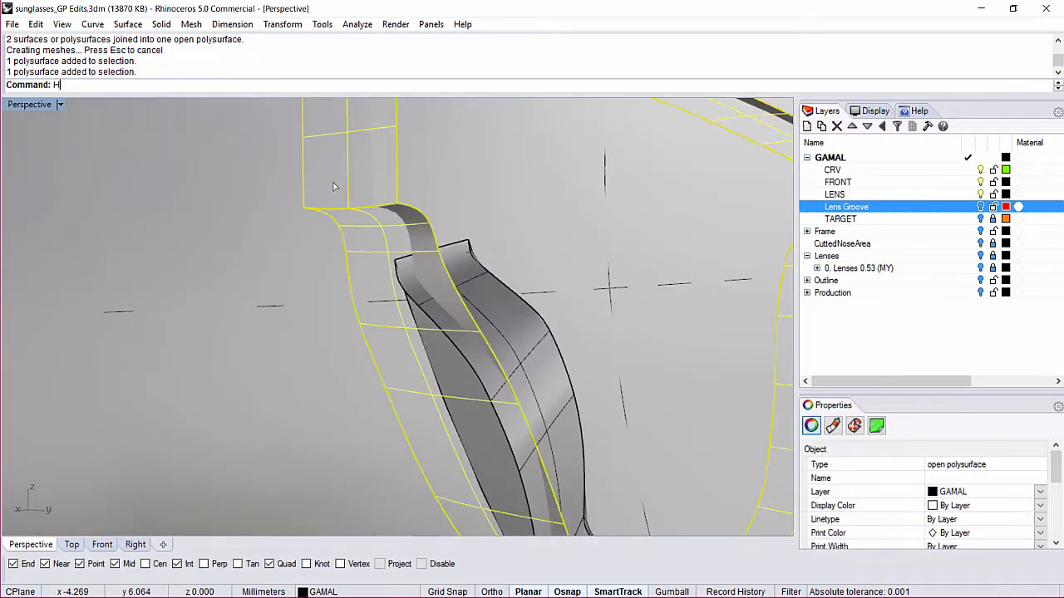
{"action": "type", "text": "HH"}
{"action": "key", "text": "Return"}
{"action": "left_click", "coordinate": [365, 241]}
{"action": "key", "text": "Return"}
Turn on the extracted surface's control points and nudge two points on its long edge outward by 2 mm
{"action": "scroll", "coordinate": [417, 261], "scroll_direction": "down", "scroll_amount": 3}
{"action": "type", "text": "CV"}
{"action": "key", "text": "Return"}
{"action": "scroll", "coordinate": [464, 301], "scroll_direction": "up", "scroll_amount": 4}
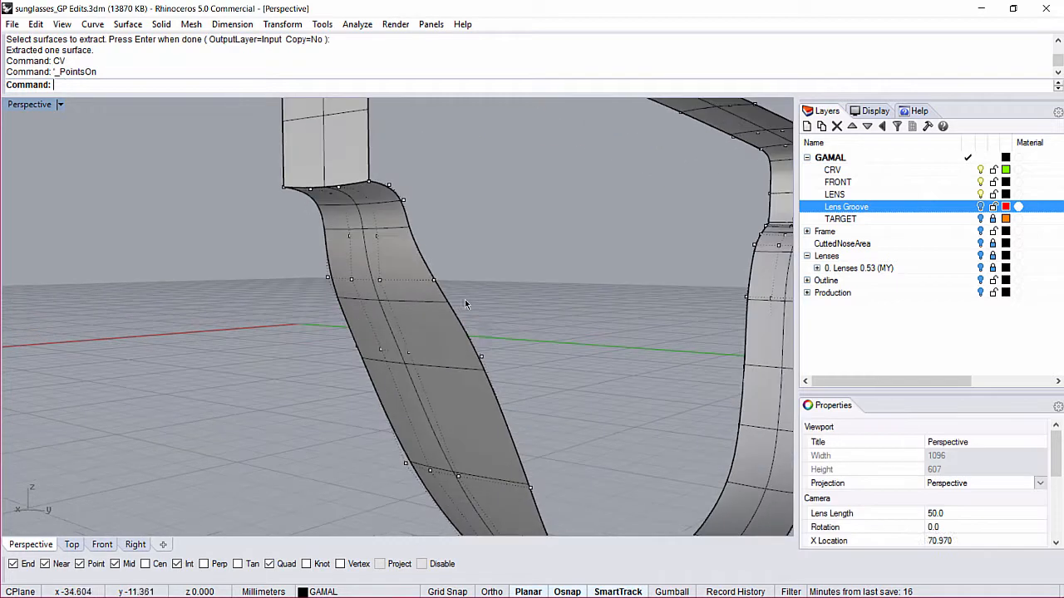
{"action": "left_click", "coordinate": [481, 356]}
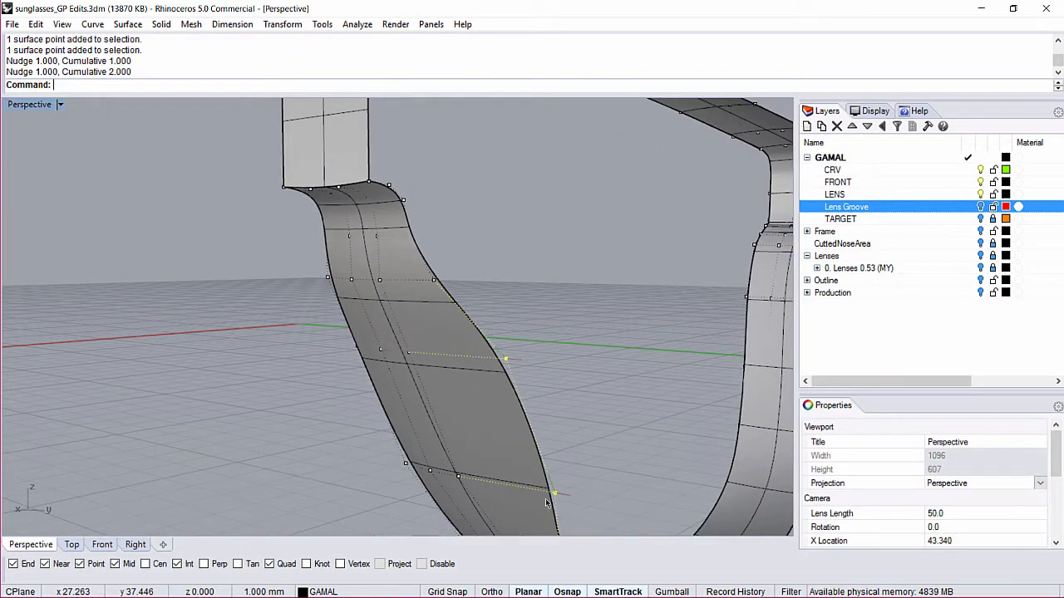
Join the edited surface back to the frame outline and show all hidden objects
{"action": "left_click", "coordinate": [332, 166]}
{"action": "left_click", "coordinate": [341, 208], "text": "shift"}
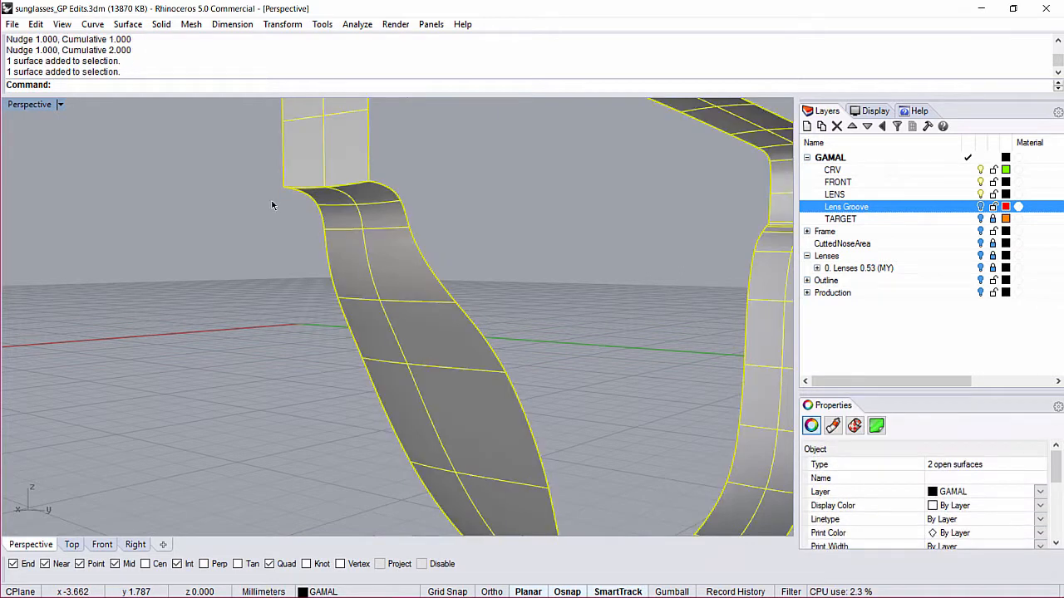
{"action": "type", "text": "J"}
{"action": "key", "text": "Return"}
{"action": "scroll", "coordinate": [358, 277], "scroll_direction": "down", "scroll_amount": 6}
{"action": "key", "text": "ctrl+alt+h"}
{"action": "key", "text": "Escape"}
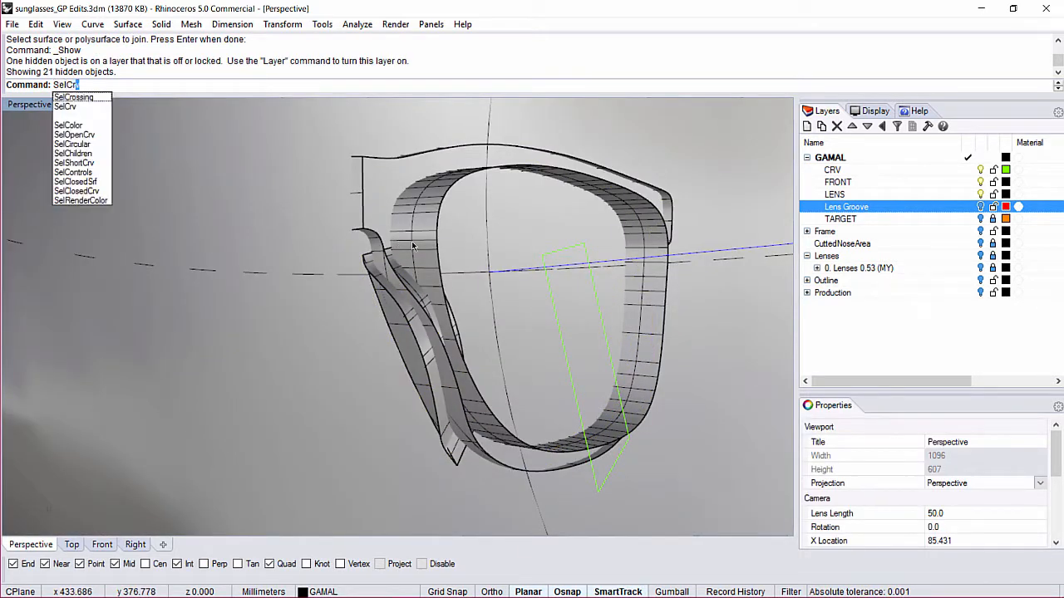
Move all curves to the CRV layer and turn that layer off
{"action": "type", "text": "SelCrv"}
{"action": "key", "text": "Return"}
{"action": "right_click", "coordinate": [856, 171]}
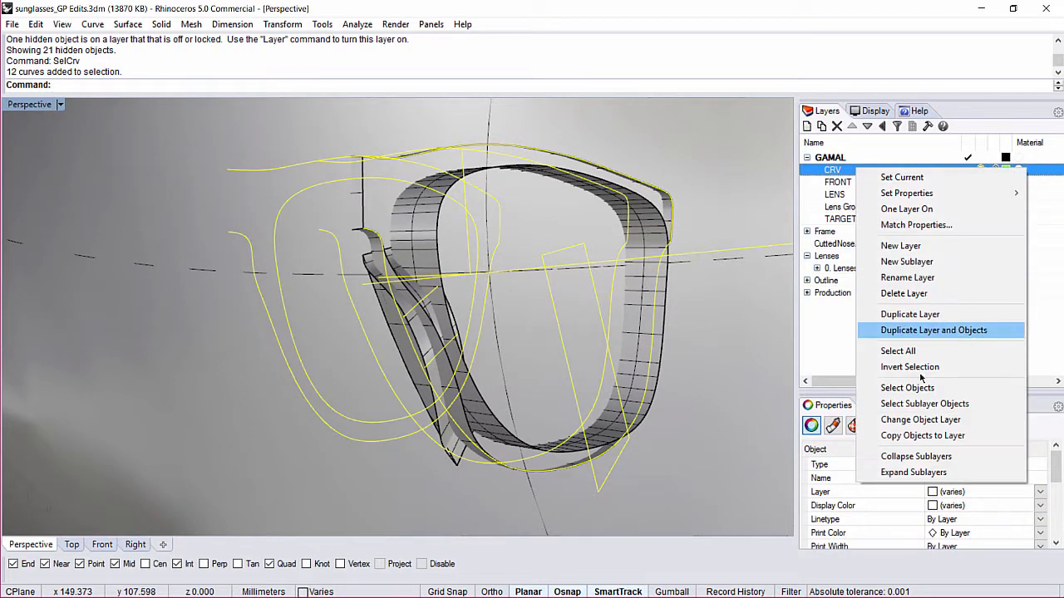
{"action": "left_click", "coordinate": [929, 420]}
{"action": "left_click", "coordinate": [981, 169]}
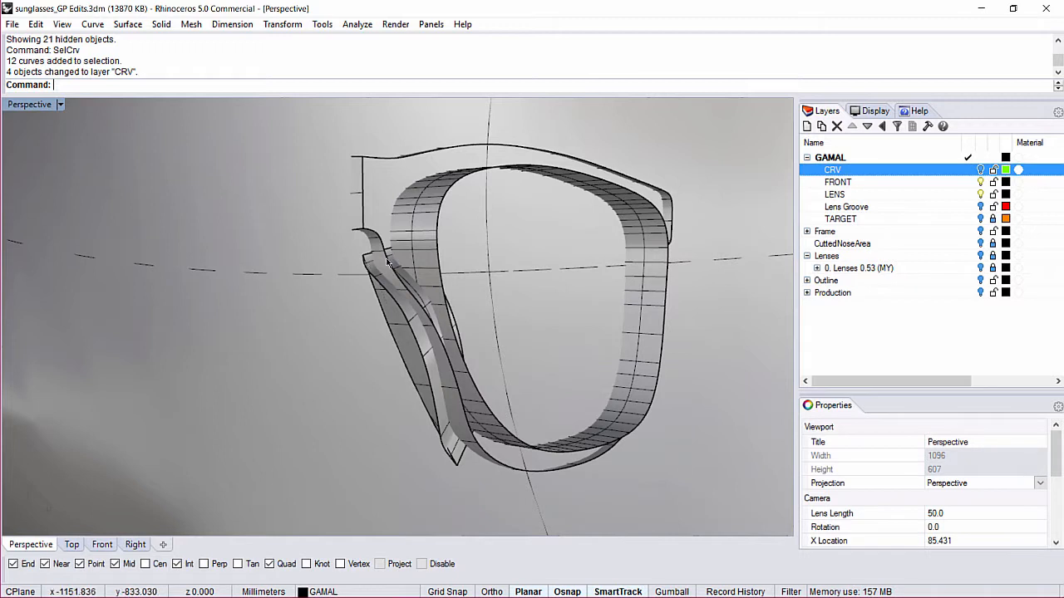
Create a solid from the intersecting frame parts and delete a selected polysurface
{"action": "right_click_drag", "start_coordinate": [373, 264], "coordinate": [134, 188]}
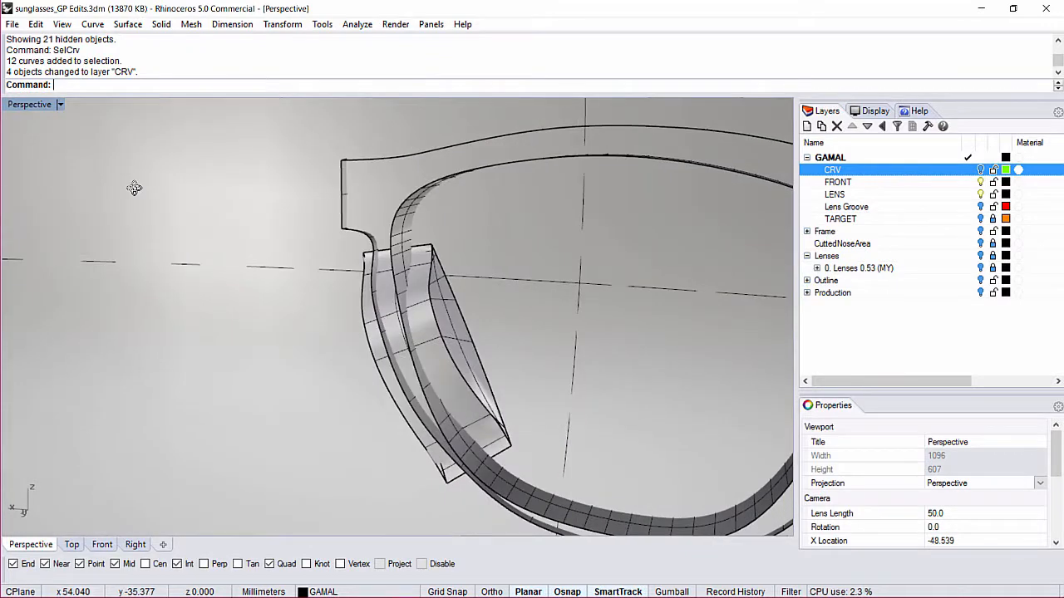
{"action": "scroll", "coordinate": [382, 251], "scroll_direction": "up", "scroll_amount": 6}
{"action": "right_click_drag", "start_coordinate": [373, 261], "coordinate": [565, 256]}
{"action": "left_click", "coordinate": [327, 265]}
{"action": "left_click", "coordinate": [323, 221]}
{"action": "right_click", "coordinate": [246, 169]}
{"action": "left_click", "coordinate": [349, 185]}
{"action": "key", "text": "Delete"}
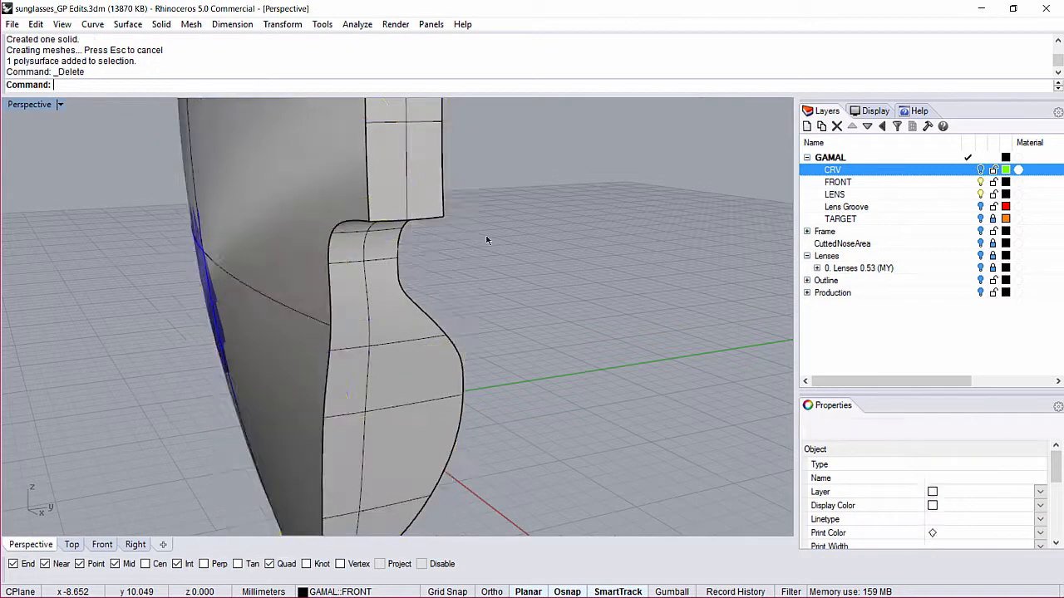
Turn on the Lens Groove layer, Boolean-split the frame with the groove solid, and delete the cut-away groove piece
{"action": "right_click_drag", "start_coordinate": [349, 181], "coordinate": [828, 219]}
{"action": "left_click", "coordinate": [980, 206]}
{"action": "key", "text": "Return"}
{"action": "left_click", "coordinate": [343, 112]}
{"action": "key", "text": "Return"}
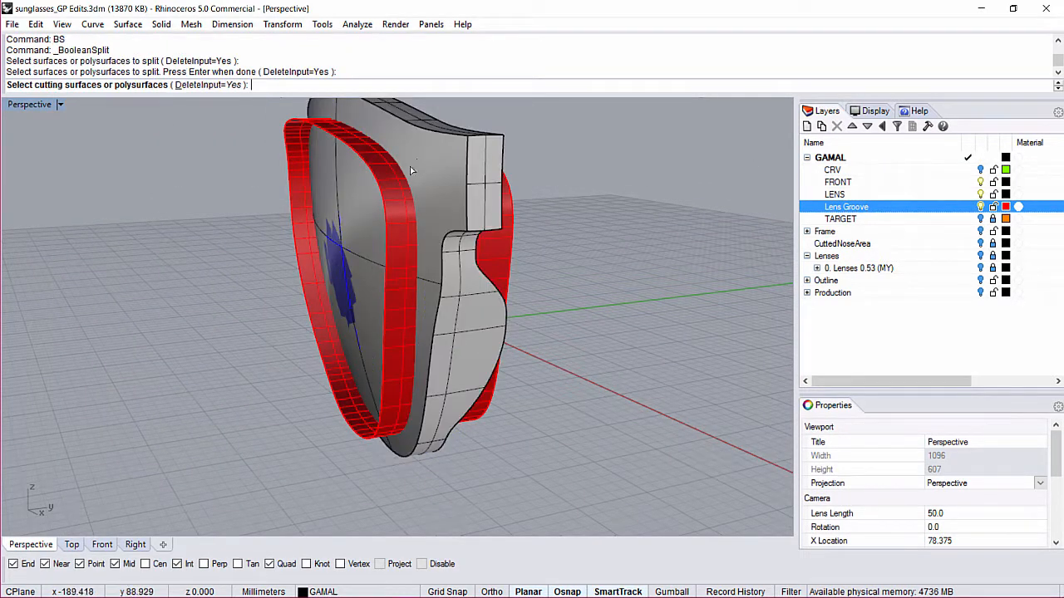
{"action": "left_click", "coordinate": [436, 186]}
{"action": "key", "text": "Return"}
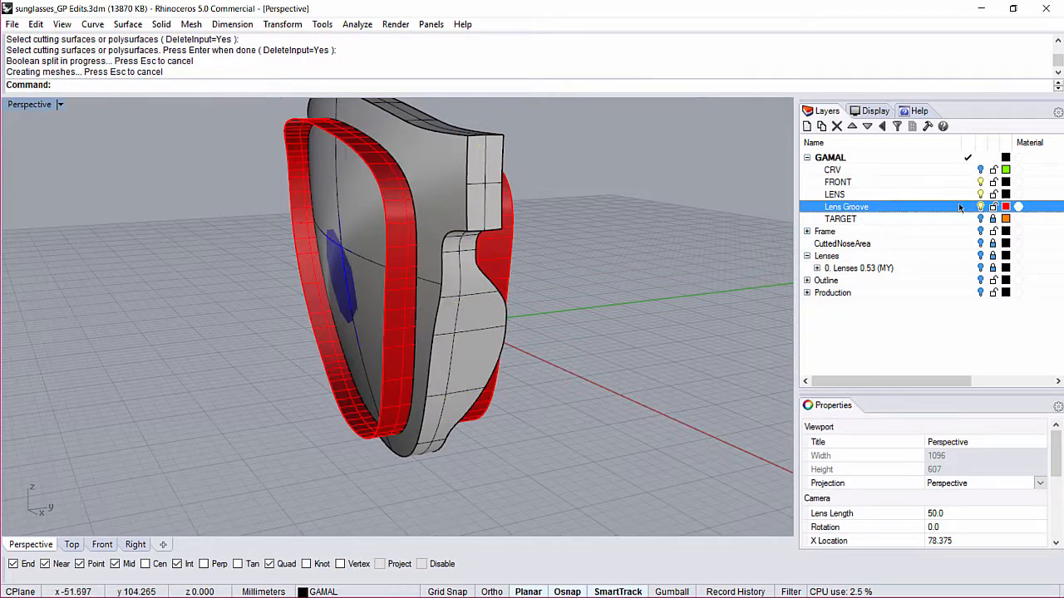
{"action": "left_click", "coordinate": [381, 194]}
{"action": "key", "text": "Delete"}
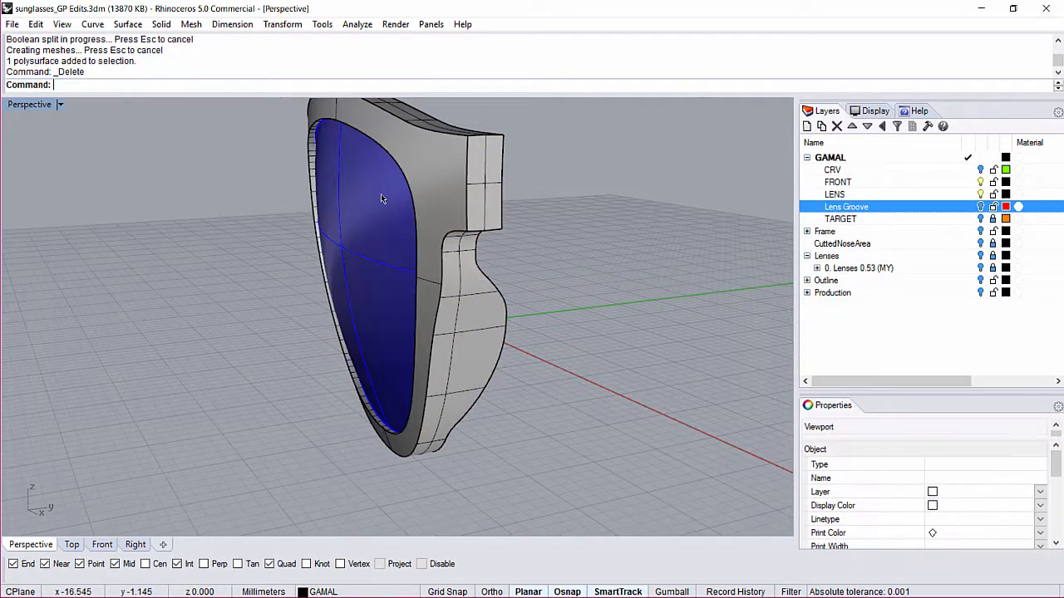
Start an edge fillet with radius 1 mm and pick the tangent edge chain along the nose pad's outer side
{"action": "right_click_drag", "start_coordinate": [522, 295], "coordinate": [386, 389]}
{"action": "scroll", "coordinate": [365, 249], "scroll_direction": "up", "scroll_amount": 3}
{"action": "type", "text": "FE"}
{"action": "key", "text": "Return"}
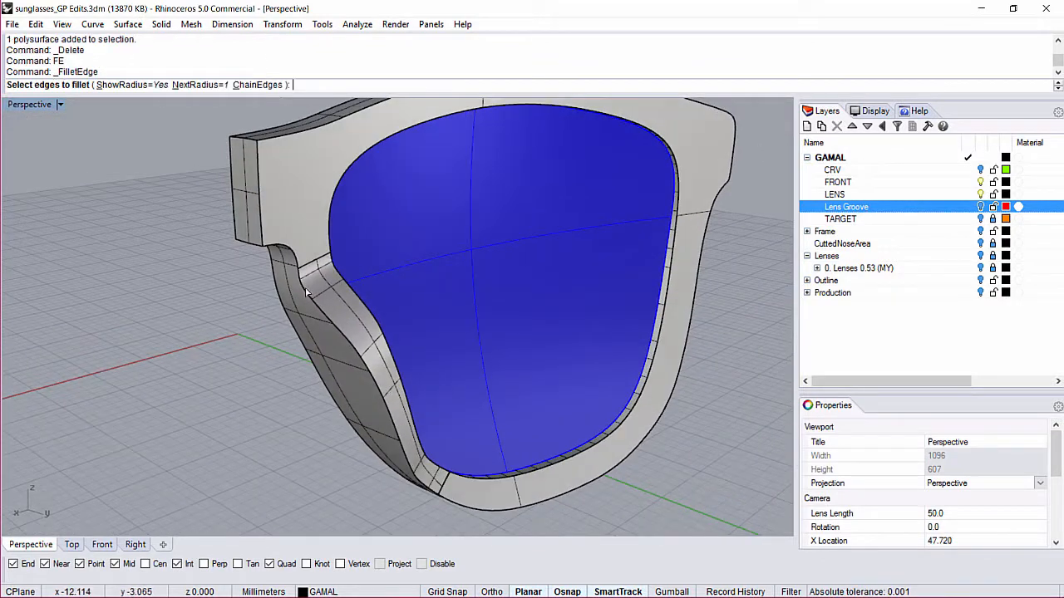
{"action": "scroll", "coordinate": [294, 255], "scroll_direction": "up", "scroll_amount": 3}
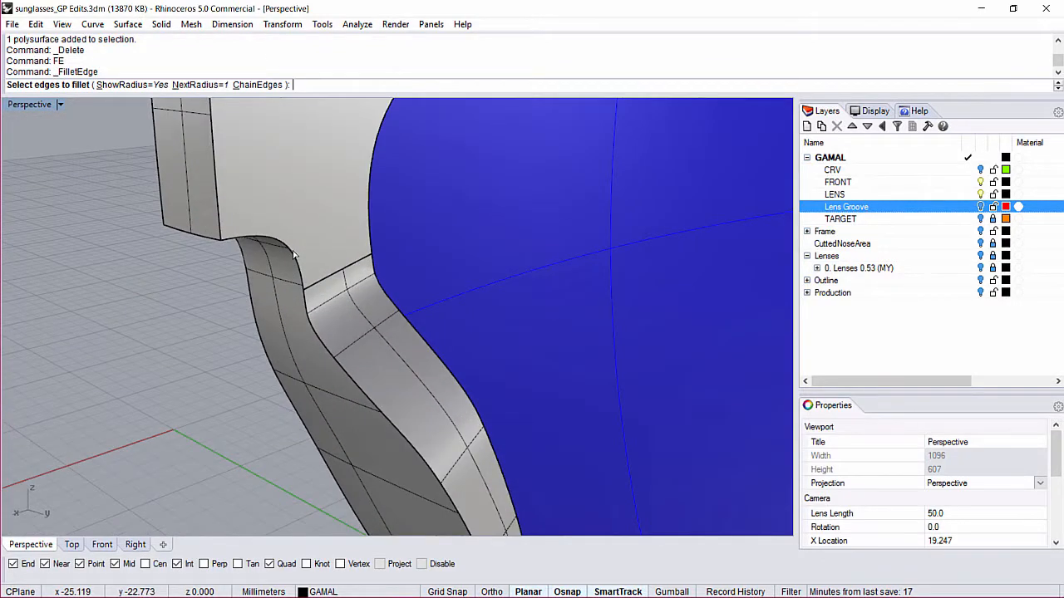
{"action": "left_click", "coordinate": [257, 85]}
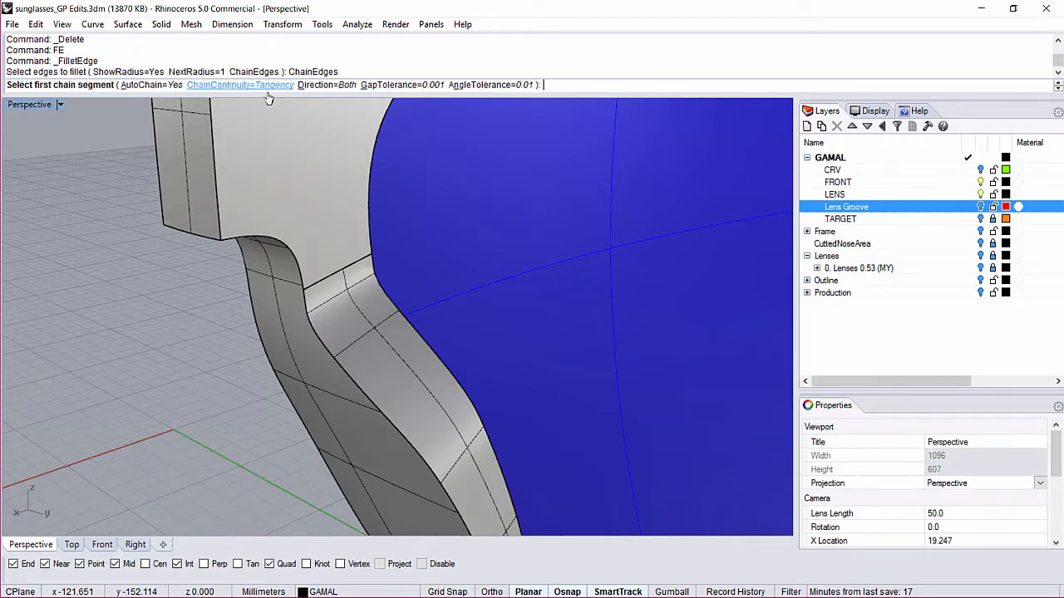
{"action": "left_click", "coordinate": [298, 266]}
{"action": "scroll", "coordinate": [299, 266], "scroll_direction": "down", "scroll_amount": 5}
{"action": "right_click_drag", "start_coordinate": [380, 275], "coordinate": [527, 270]}
{"action": "scroll", "coordinate": [376, 446], "scroll_direction": "up", "scroll_amount": 5}
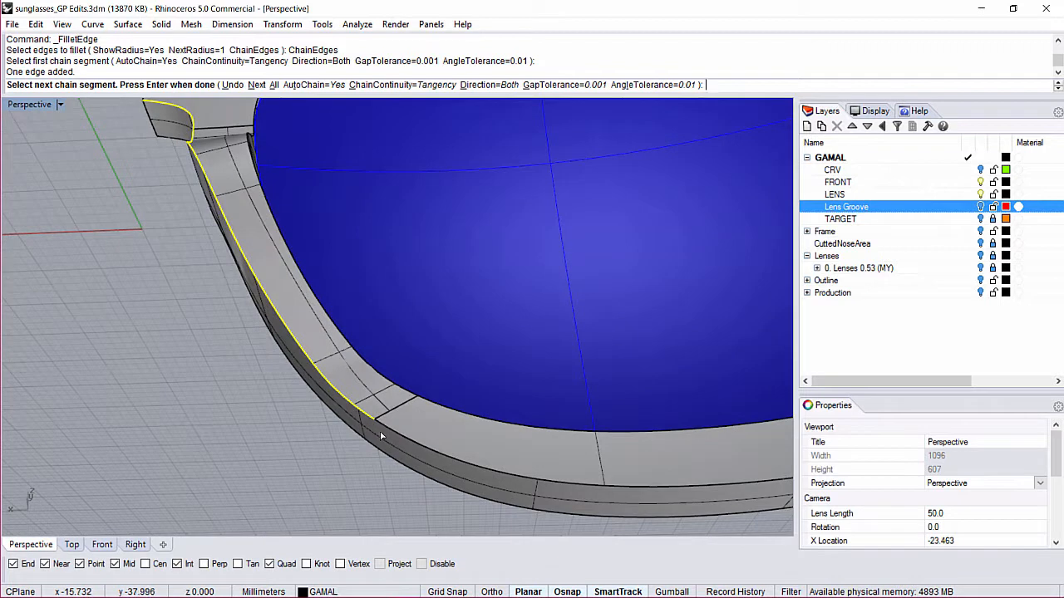
Add the rest of the frame's outer outline to the edge chain and apply the 1 mm fillet
{"action": "scroll", "coordinate": [381, 436], "scroll_direction": "up", "scroll_amount": 3}
{"action": "left_click", "coordinate": [396, 424]}
{"action": "scroll", "coordinate": [397, 411], "scroll_direction": "down", "scroll_amount": 5}
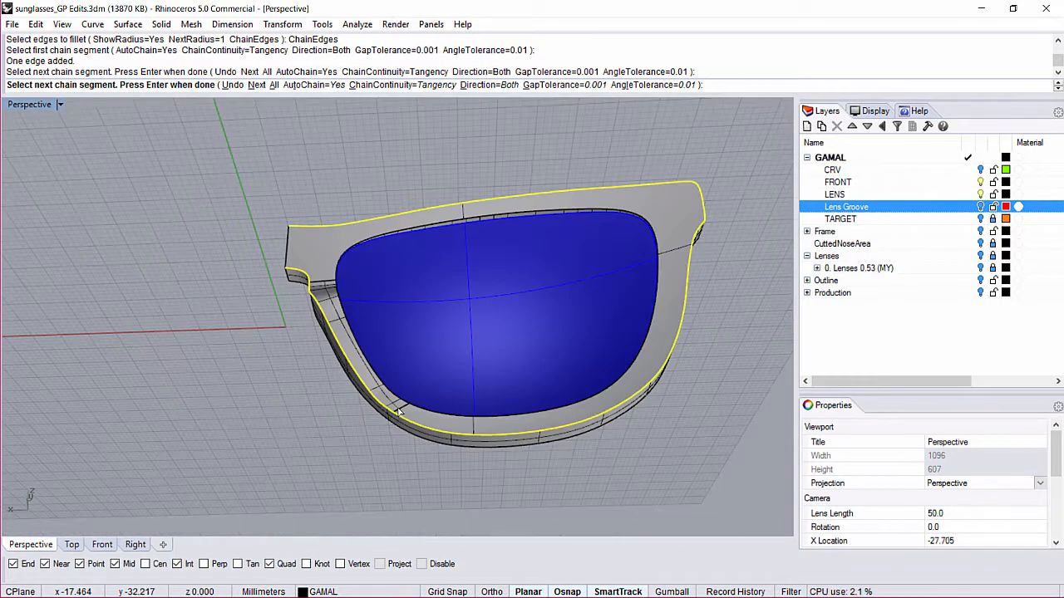
{"action": "scroll", "coordinate": [316, 320], "scroll_direction": "up", "scroll_amount": 5}
{"action": "key", "text": "Return"}
{"action": "key", "text": "Return"}
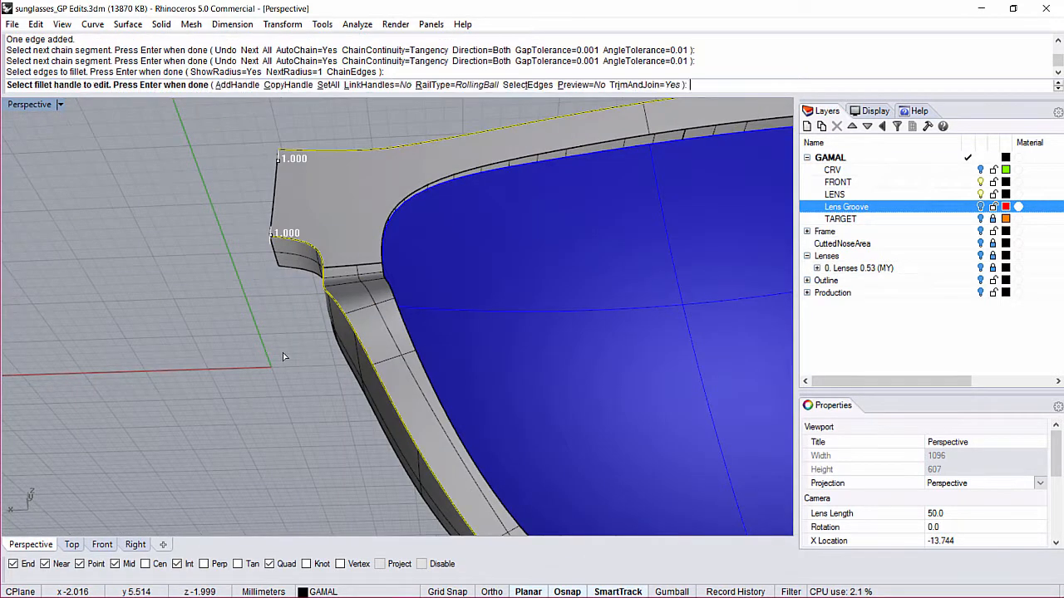
{"action": "key", "text": "Return"}
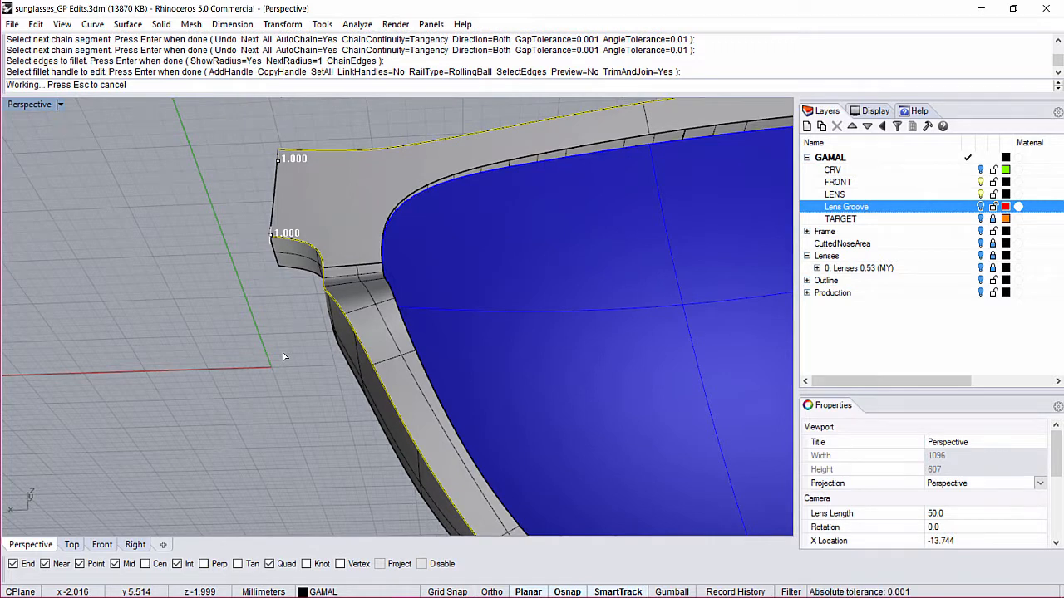
Examine the outline fillet around the nose pad in rendered display
{"action": "scroll", "coordinate": [283, 356], "scroll_direction": "down", "scroll_amount": 4}
{"action": "scroll", "coordinate": [373, 389], "scroll_direction": "up", "scroll_amount": 4}
{"action": "scroll", "coordinate": [373, 389], "scroll_direction": "up", "scroll_amount": 3}
{"action": "type", "text": "VV"}
{"action": "key", "text": "Return"}
{"action": "scroll", "coordinate": [440, 403], "scroll_direction": "down", "scroll_amount": 5}
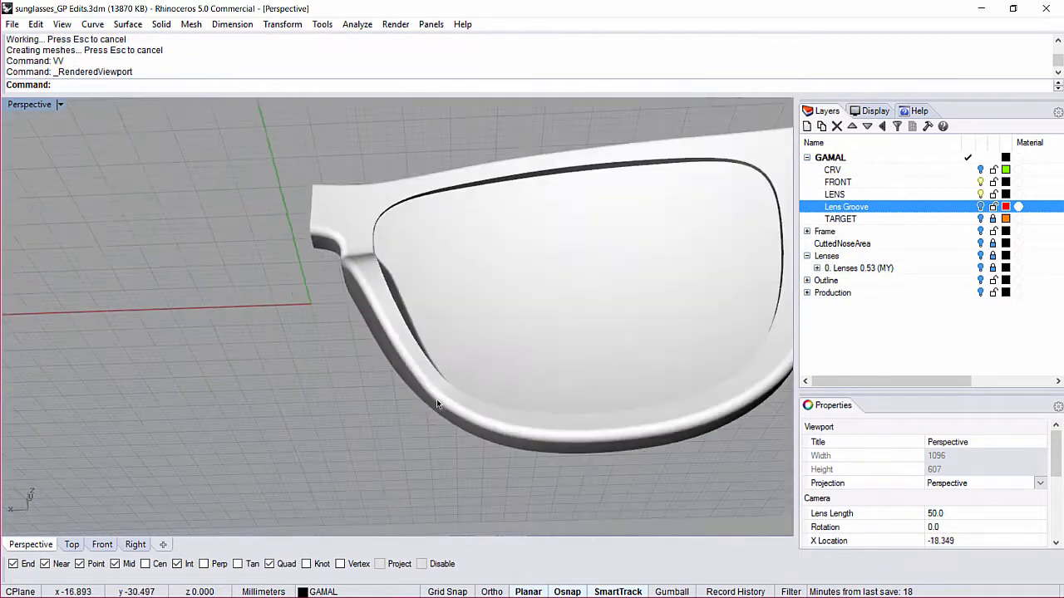
{"action": "right_click_drag", "start_coordinate": [369, 373], "coordinate": [389, 394]}
{"action": "scroll", "coordinate": [349, 242], "scroll_direction": "up", "scroll_amount": 2}
{"action": "right_click_drag", "start_coordinate": [361, 283], "coordinate": [199, 168]}
Undo the outline fillet and return the viewport to shaded display
{"action": "key", "text": "ctrl+z"}
{"action": "scroll", "coordinate": [321, 276], "scroll_direction": "down", "scroll_amount": 5}
{"action": "type", "text": "V"}
{"action": "key", "text": "Return"}
Examine the lens opening's rim and its junction with the nose pad from several angles
{"action": "mouse_move", "coordinate": [321, 276]}
{"action": "right_mouse_down"}
{"action": "mouse_move", "coordinate": [387, 168]}
{"action": "mouse_move", "coordinate": [413, 165]}
{"action": "mouse_move", "coordinate": [408, 308]}
{"action": "mouse_move", "coordinate": [549, 203]}
{"action": "mouse_move", "coordinate": [631, 205]}
{"action": "mouse_move", "coordinate": [465, 291]}
{"action": "right_mouse_up"}
{"action": "scroll", "coordinate": [370, 175], "scroll_direction": "up", "scroll_amount": 5}
{"action": "scroll", "coordinate": [395, 362], "scroll_direction": "up", "scroll_amount": 3}
{"action": "scroll", "coordinate": [413, 325], "scroll_direction": "up", "scroll_amount": 4}
{"action": "scroll", "coordinate": [374, 359], "scroll_direction": "down", "scroll_amount": 4}
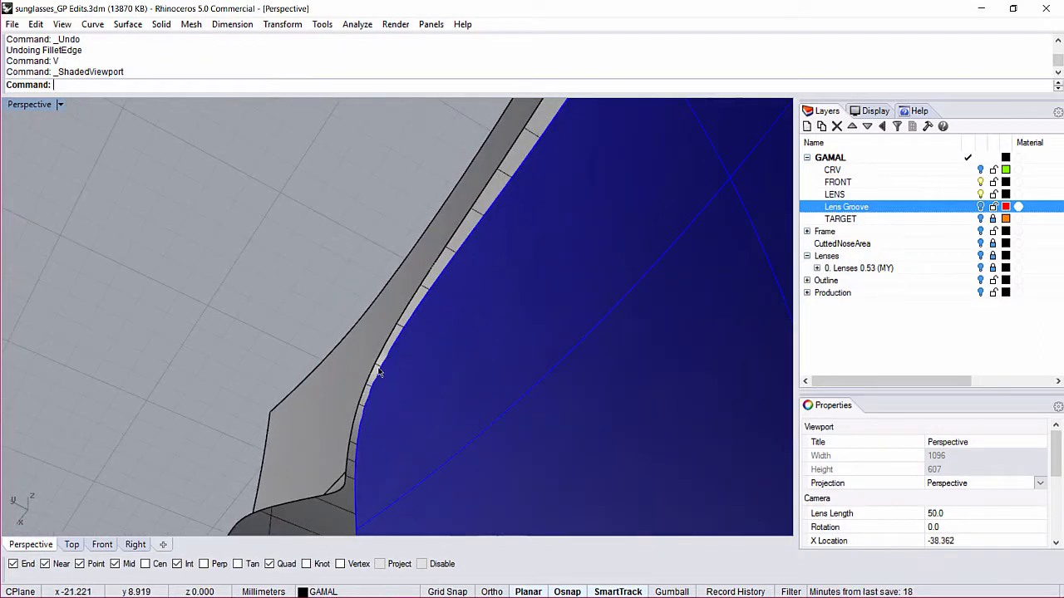
{"action": "scroll", "coordinate": [385, 364], "scroll_direction": "down", "scroll_amount": 8}
{"action": "right_click_drag", "start_coordinate": [413, 307], "coordinate": [681, 226]}
{"action": "right_click_drag", "start_coordinate": [468, 208], "coordinate": [491, 215]}
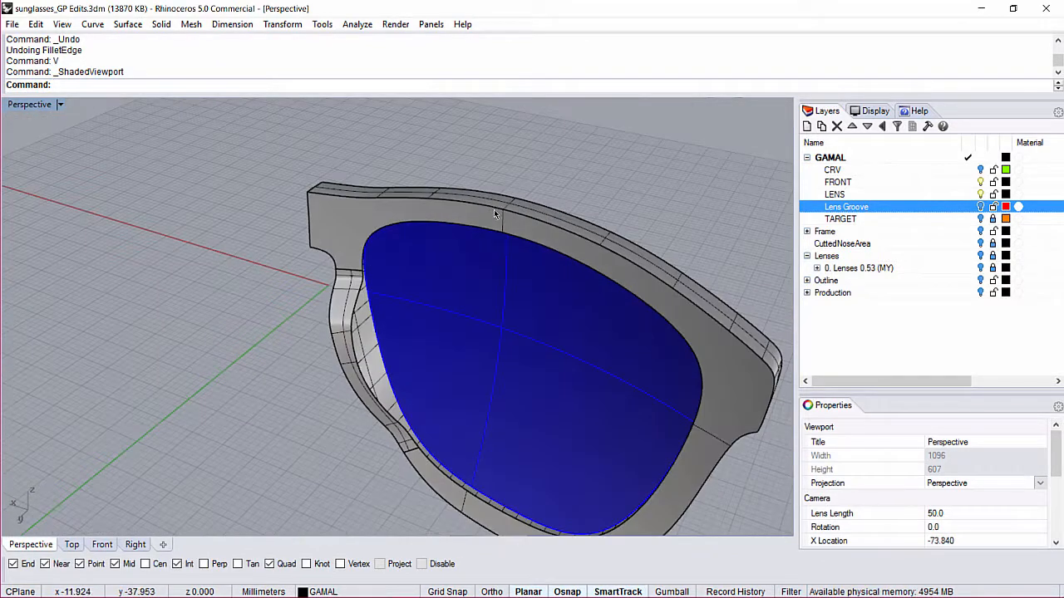
{"action": "right_click_drag", "start_coordinate": [469, 423], "coordinate": [497, 387]}
Mirror the frame half across the Y axis
{"action": "left_click", "coordinate": [487, 151]}
{"action": "type", "text": "MY"}
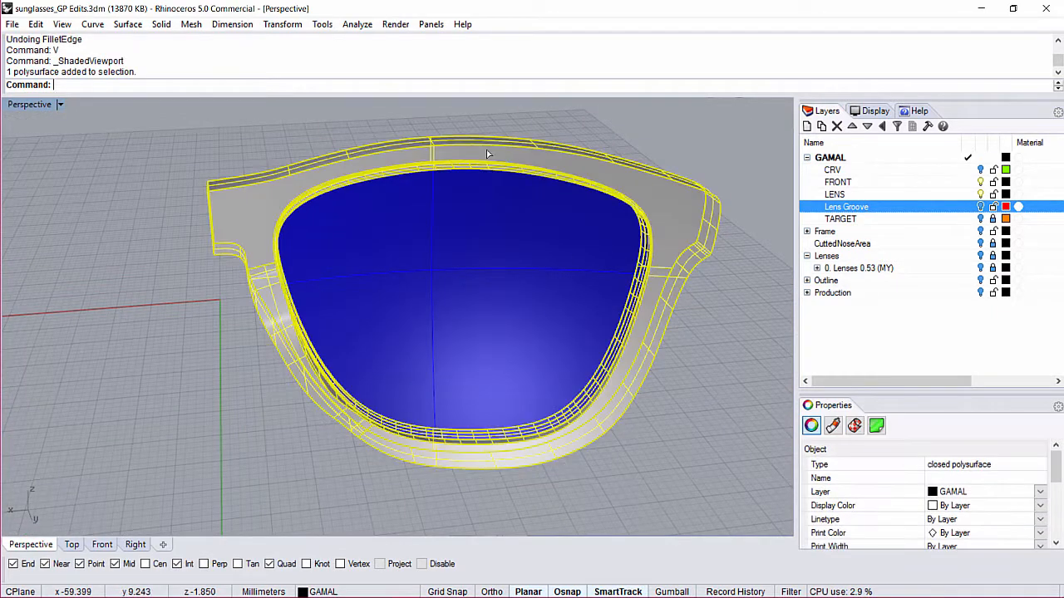
{"action": "key", "text": "Return"}
Extract the mirrored half's front face and delete the rest of that polysurface
{"action": "right_click_drag", "start_coordinate": [244, 366], "coordinate": [439, 289]}
{"action": "type", "text": "ES"}
{"action": "key", "text": "Return"}
{"action": "left_click", "coordinate": [438, 257]}
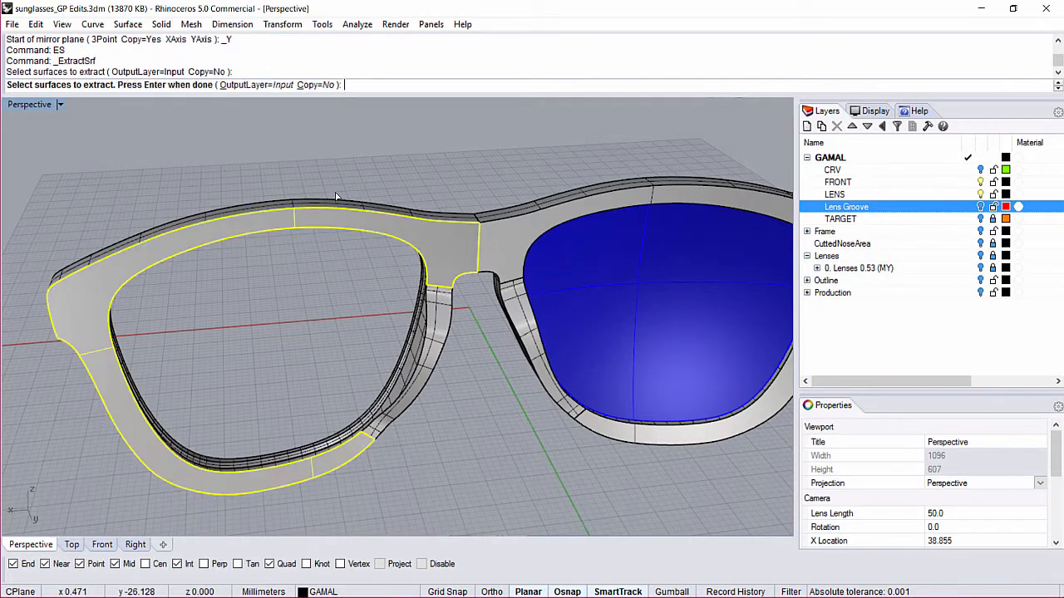
{"action": "key", "text": "Return"}
{"action": "key", "text": "Delete"}
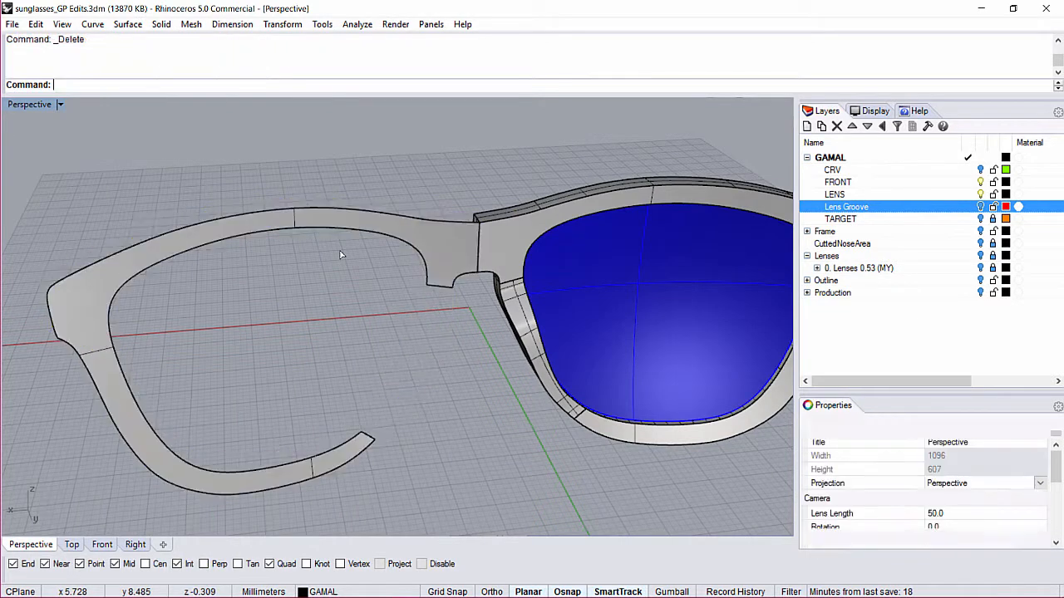
Try to untrim the nose-side edge of the extracted front face, and undo it
{"action": "type", "text": "U"}
{"action": "key", "text": "Return"}
{"action": "left_click", "coordinate": [441, 284]}
{"action": "right_click_drag", "start_coordinate": [541, 256], "coordinate": [352, 205]}
{"action": "scroll", "coordinate": [409, 227], "scroll_direction": "up", "scroll_amount": 5}
{"action": "scroll", "coordinate": [470, 238], "scroll_direction": "down", "scroll_amount": 5}
{"action": "key", "text": "ctrl+z"}
{"action": "right_click_drag", "start_coordinate": [416, 269], "coordinate": [339, 256]}
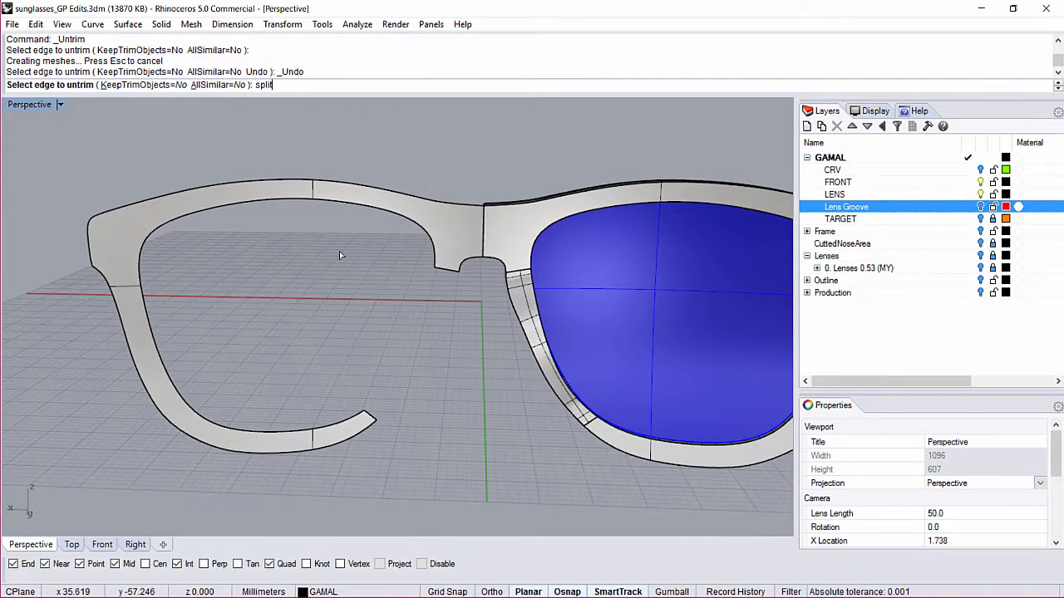
Split the extracted front face along the V-direction isocurve through the middle of the lens opening
{"action": "key", "text": "Return"}
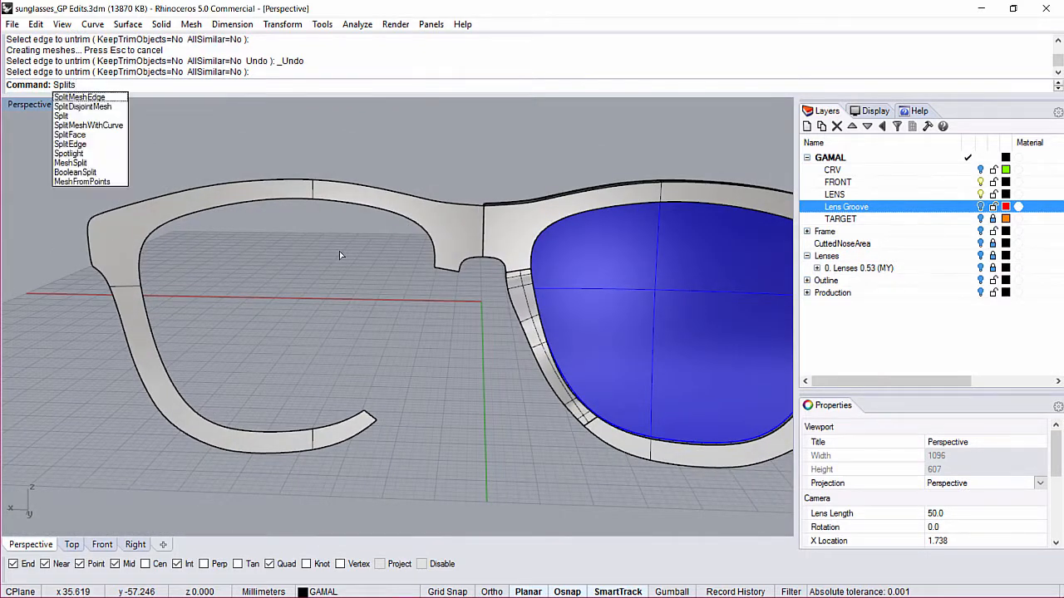
{"action": "key", "text": "Return"}
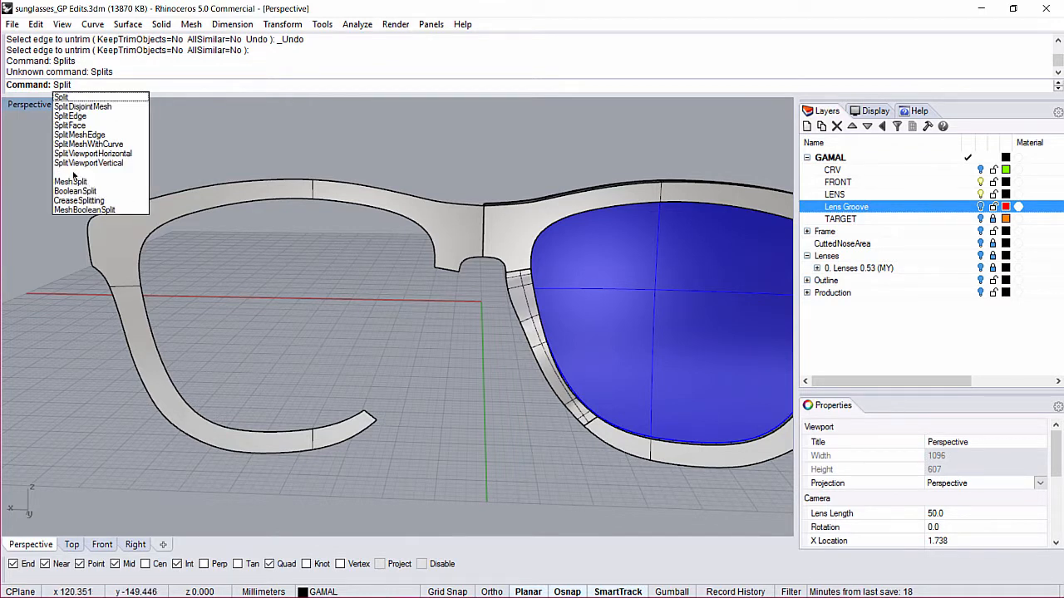
{"action": "key", "text": "Return"}
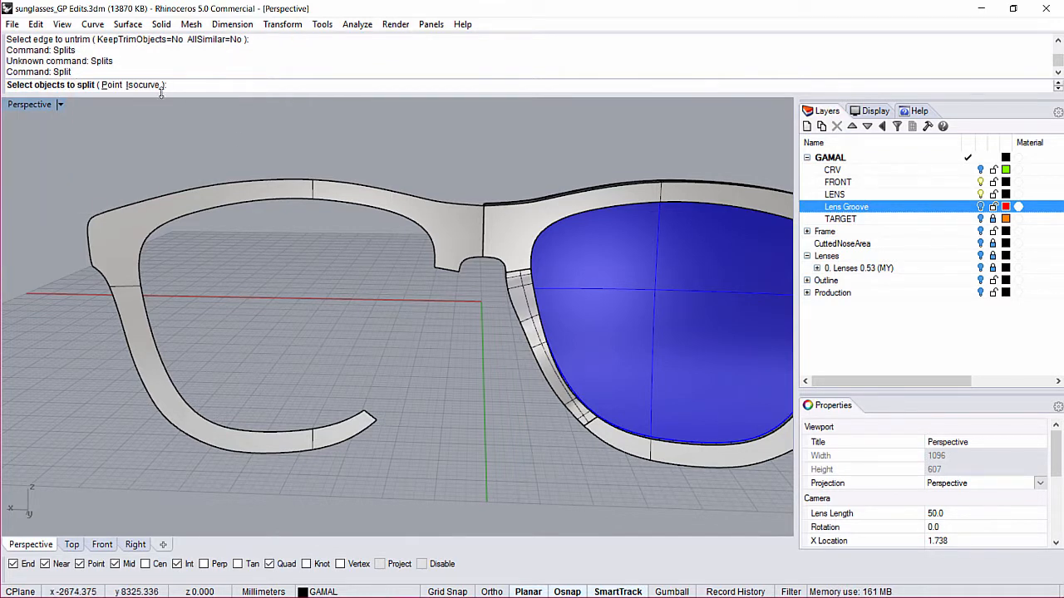
{"action": "left_click", "coordinate": [147, 85]}
{"action": "left_click", "coordinate": [304, 181]}
{"action": "left_click", "coordinate": [332, 207]}
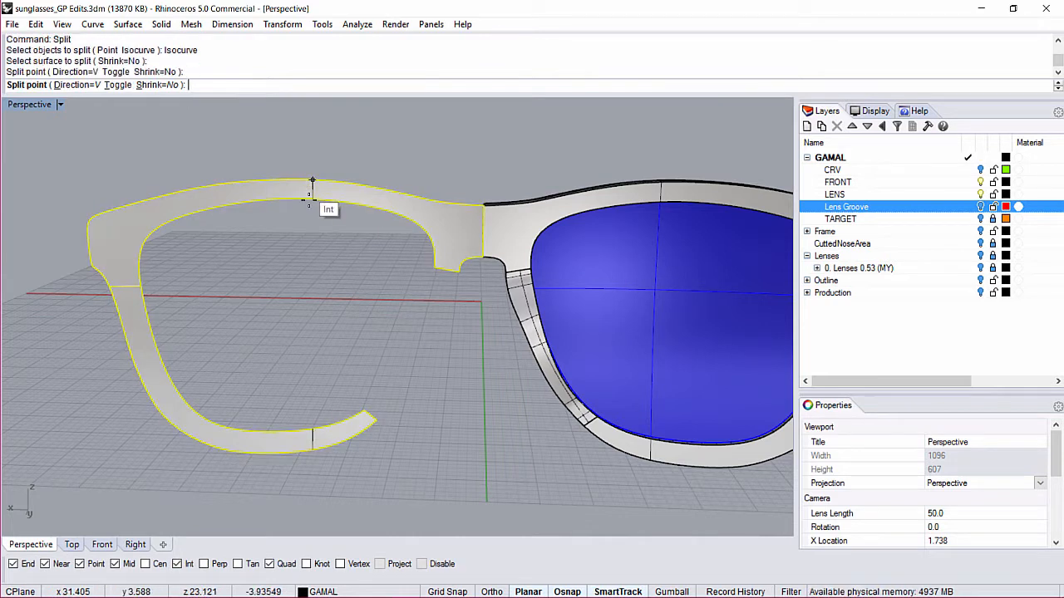
{"action": "key", "text": "Return"}
Delete the upper and lower nose-side pieces of the split face
{"action": "left_click", "coordinate": [366, 190]}
{"action": "key", "text": "Delete"}
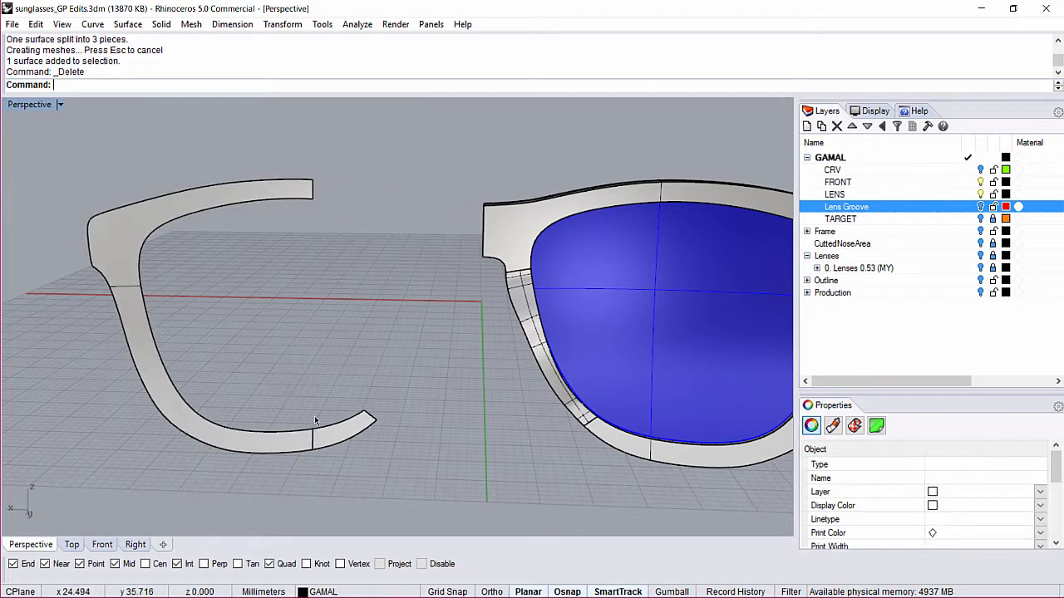
{"action": "left_click", "coordinate": [340, 434]}
{"action": "key", "text": "Delete"}
Inspect the nose pad junction on the solid half and delete the remaining piece of the mirrored face
{"action": "right_click_drag", "start_coordinate": [438, 354], "coordinate": [532, 270]}
{"action": "right_click_drag", "start_coordinate": [567, 231], "coordinate": [571, 492]}
{"action": "scroll", "coordinate": [373, 307], "scroll_direction": "up", "scroll_amount": 6}
{"action": "right_click_drag", "start_coordinate": [577, 446], "coordinate": [332, 225]}
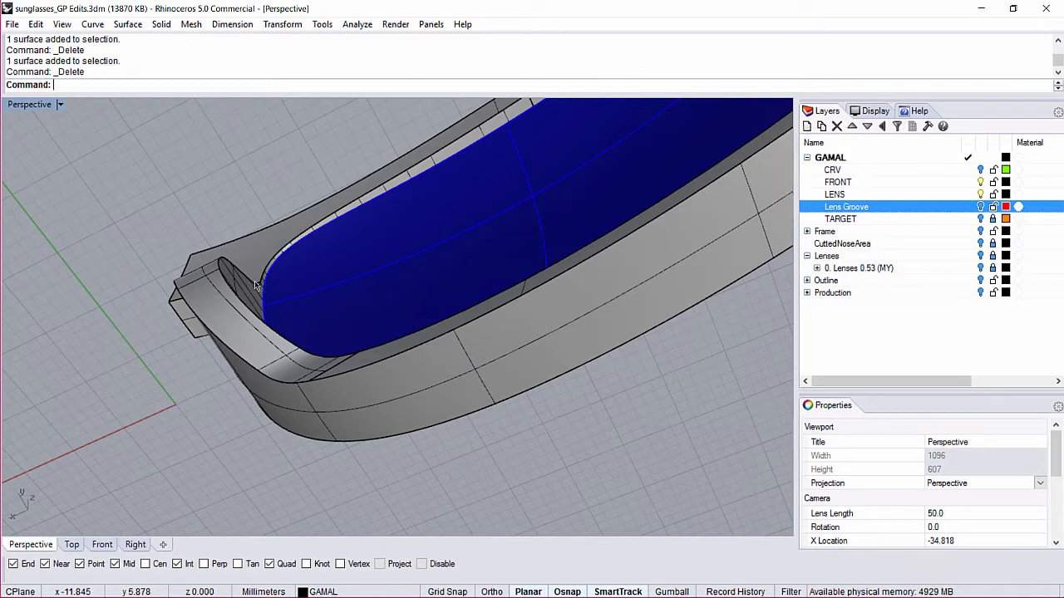
{"action": "scroll", "coordinate": [323, 272], "scroll_direction": "down", "scroll_amount": 8}
{"action": "right_click_drag", "start_coordinate": [188, 257], "coordinate": [230, 373]}
{"action": "scroll", "coordinate": [230, 373], "scroll_direction": "down", "scroll_amount": 4}
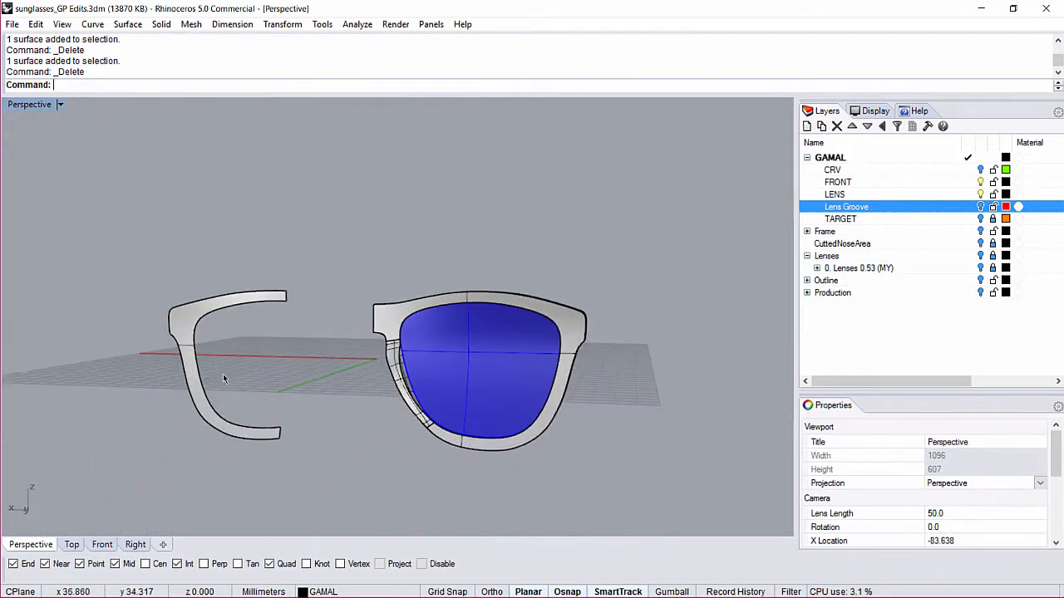
{"action": "scroll", "coordinate": [230, 376], "scroll_direction": "up", "scroll_amount": 4}
{"action": "left_click", "coordinate": [178, 307]}
{"action": "key", "text": "Delete"}
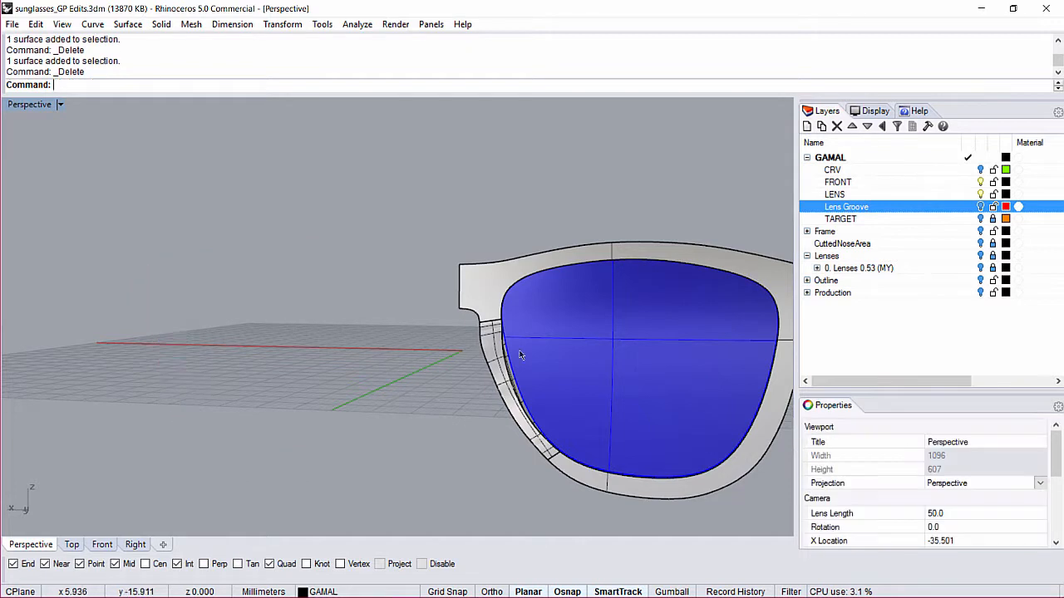
Start an edge fillet with radius 0.5 mm on the lens opening's front edge
{"action": "scroll", "coordinate": [460, 248], "scroll_direction": "up", "scroll_amount": 5}
{"action": "right_click_drag", "start_coordinate": [460, 247], "coordinate": [328, 178]}
{"action": "scroll", "coordinate": [328, 179], "scroll_direction": "up", "scroll_amount": 10}
{"action": "scroll", "coordinate": [292, 301], "scroll_direction": "down", "scroll_amount": 8}
{"action": "right_click_drag", "start_coordinate": [274, 352], "coordinate": [315, 333], "text": "shift"}
{"action": "type", "text": "FE"}
{"action": "key", "text": "Return"}
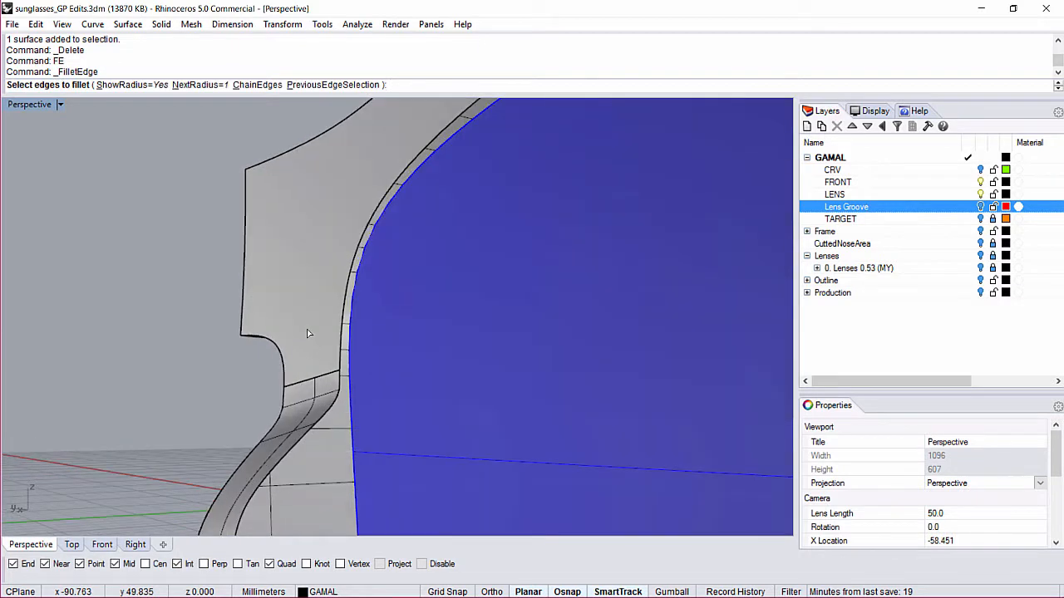
{"action": "type", "text": ".5"}
{"action": "key", "text": "Return"}
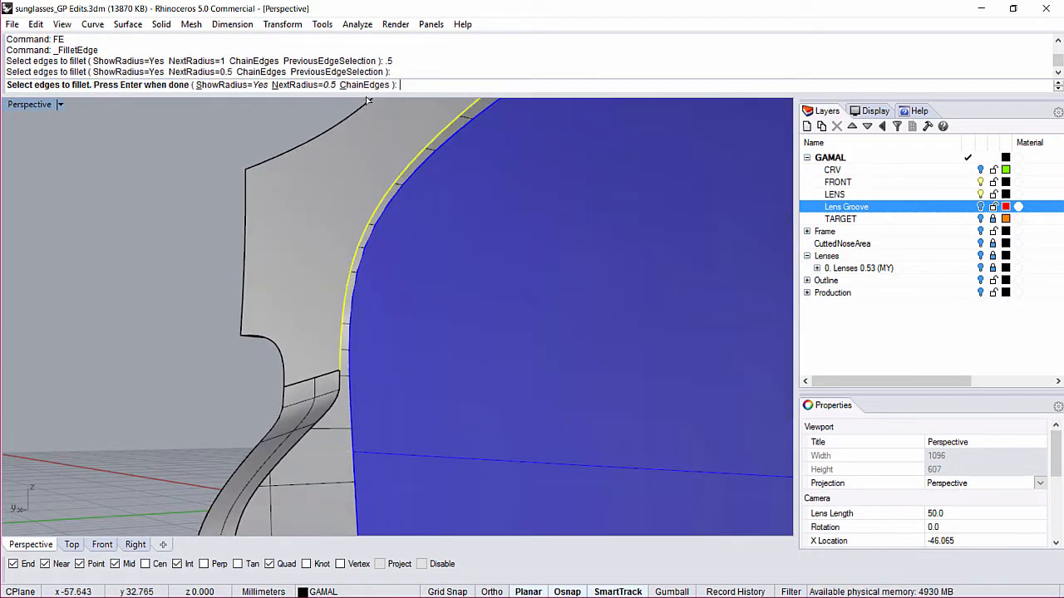
Add the tangent edge chain that completes the lens opening's rim and apply the 0.5 mm fillet
{"action": "left_click", "coordinate": [367, 85]}
{"action": "left_click", "coordinate": [342, 393]}
{"action": "scroll", "coordinate": [343, 390], "scroll_direction": "down", "scroll_amount": 5}
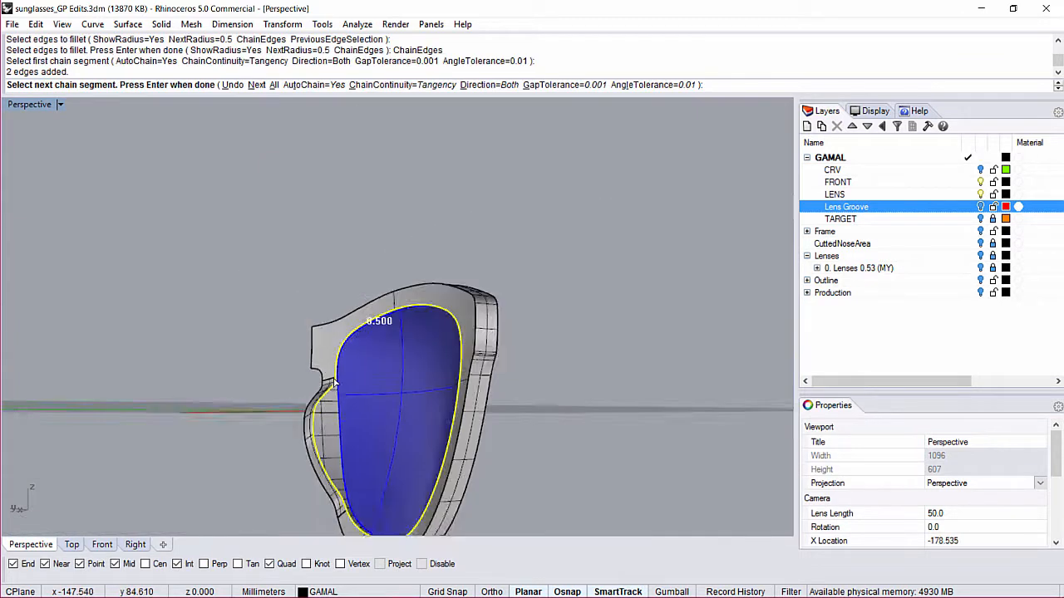
{"action": "scroll", "coordinate": [347, 313], "scroll_direction": "up", "scroll_amount": 5}
{"action": "key", "text": "Return"}
{"action": "key", "text": "Return"}
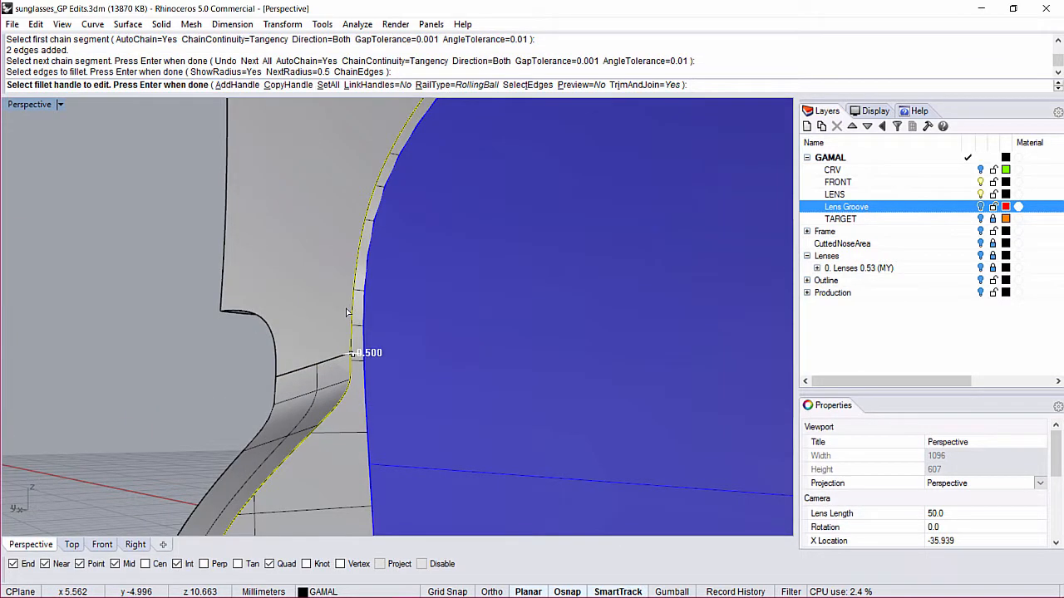
{"action": "key", "text": "Return"}
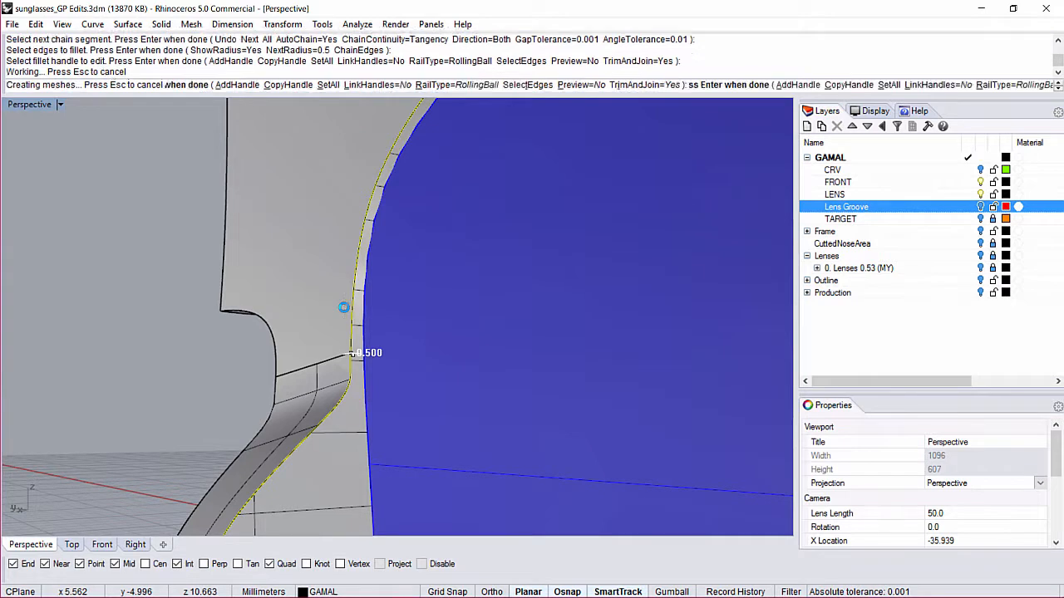
Hide the lens surfaces and curves to expose the filleted lens groove
{"action": "left_click", "coordinate": [434, 363]}
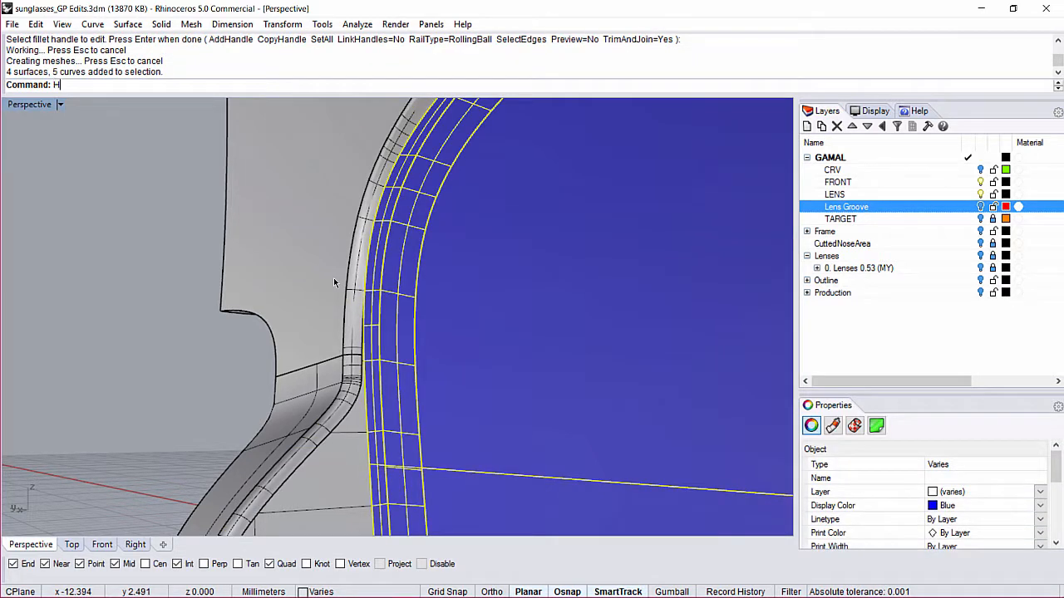
{"action": "type", "text": "h"}
{"action": "key", "text": "Return"}
{"action": "right_click_drag", "start_coordinate": [421, 332], "coordinate": [386, 355]}
{"action": "scroll", "coordinate": [303, 386], "scroll_direction": "up", "scroll_amount": 3}
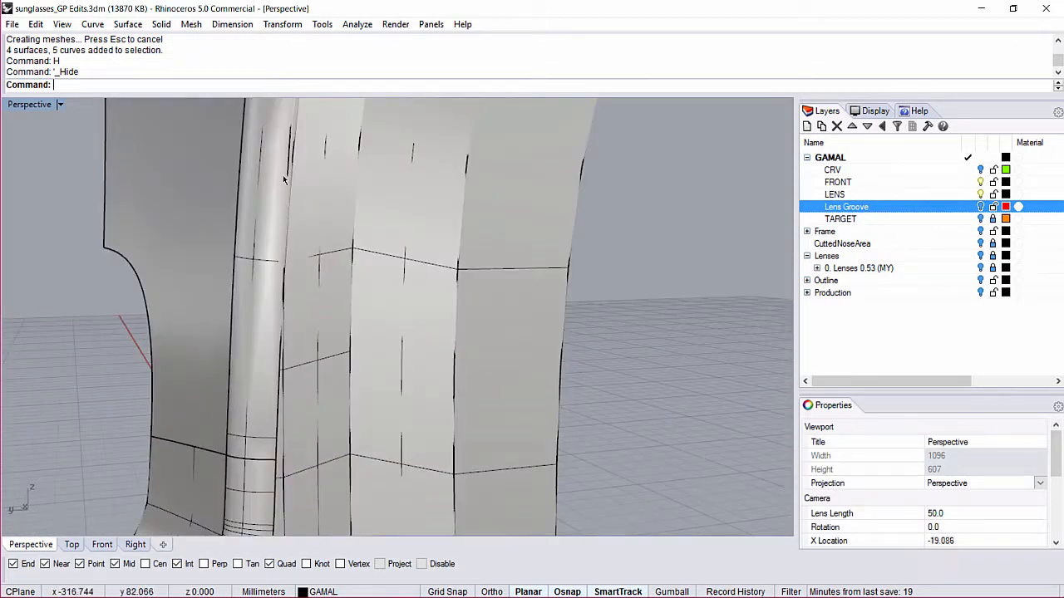
{"action": "scroll", "coordinate": [288, 251], "scroll_direction": "down", "scroll_amount": 3}
Check the filleted frame for naked edges around the lens groove
{"action": "left_click", "coordinate": [285, 239]}
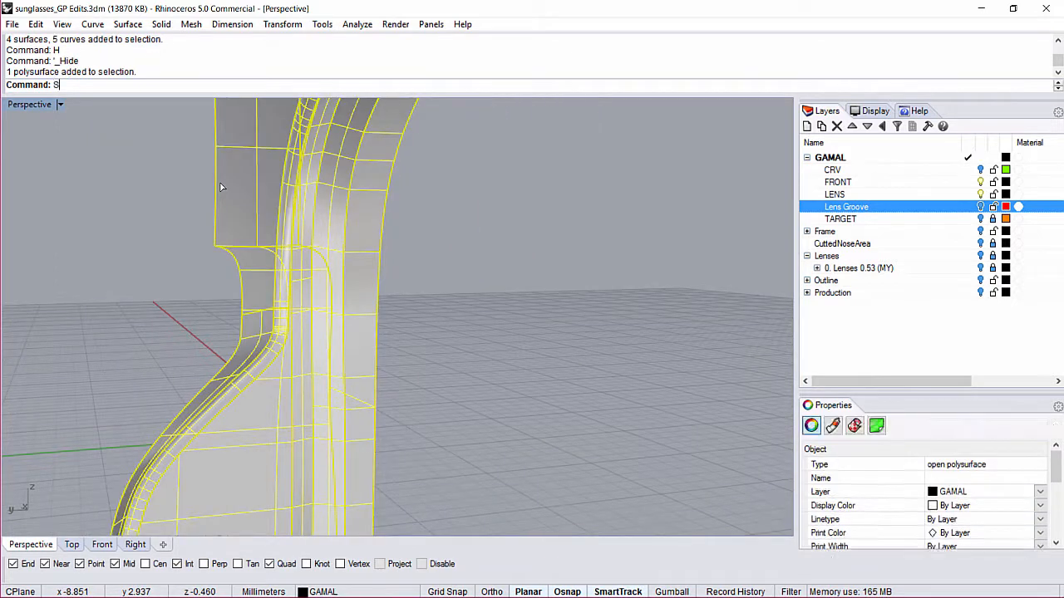
{"action": "type", "text": "SE"}
{"action": "key", "text": "Return"}
{"action": "right_click_drag", "start_coordinate": [360, 228], "coordinate": [413, 177]}
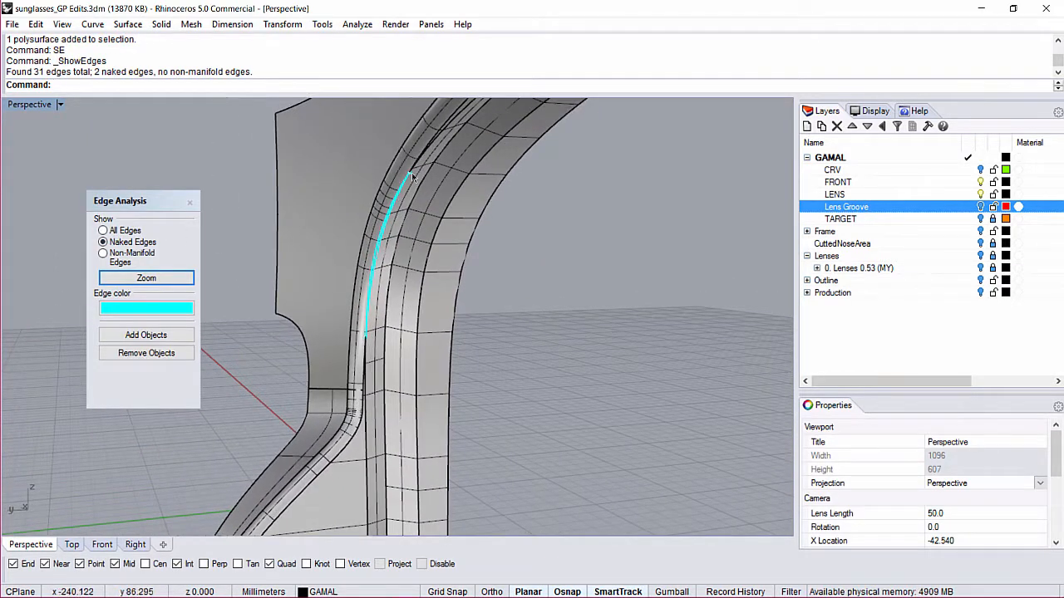
{"action": "left_click", "coordinate": [190, 202]}
Undo the hiding of the lens and the lens-opening fillet
{"action": "key", "text": "ctrl+z"}
{"action": "key", "text": "ctrl+z"}
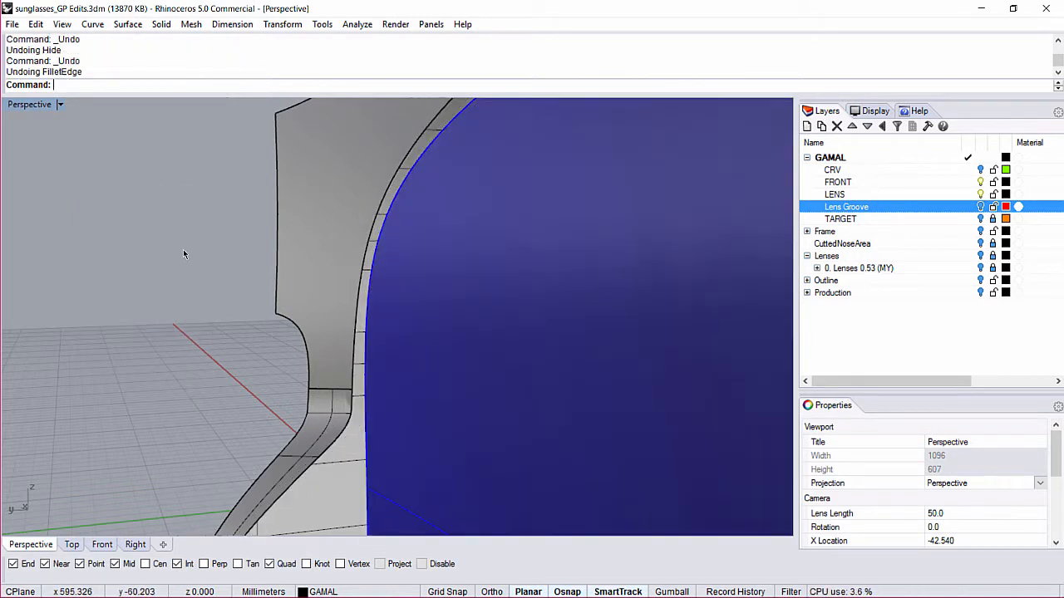
Fillet the tangent edge chain around the back rim of the lens opening with a 0.3 mm radius
{"action": "type", "text": "FE"}
{"action": "key", "text": "Return"}
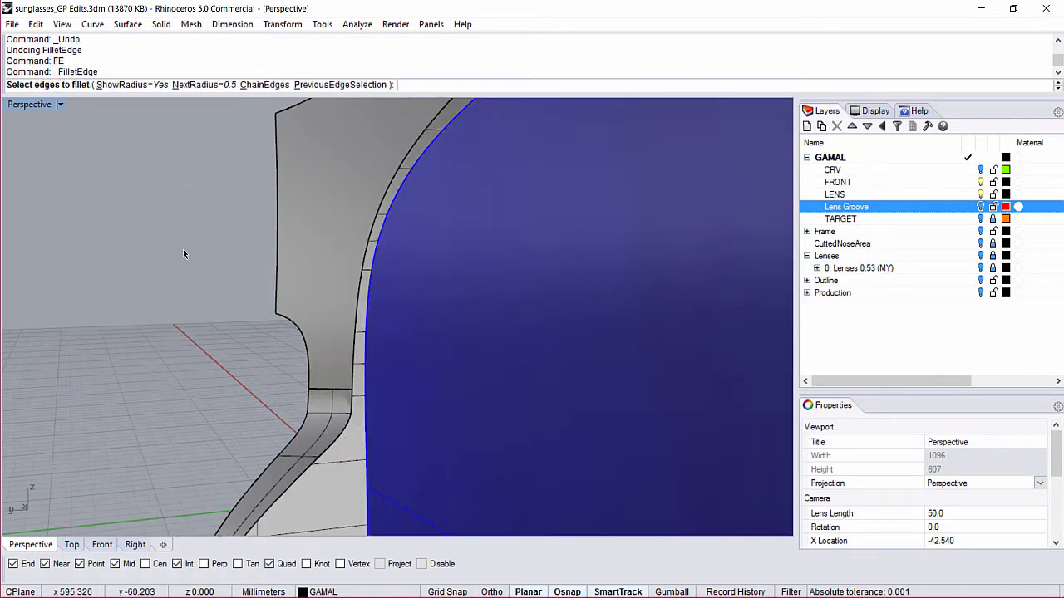
{"action": "type", "text": ".3"}
{"action": "key", "text": "Return"}
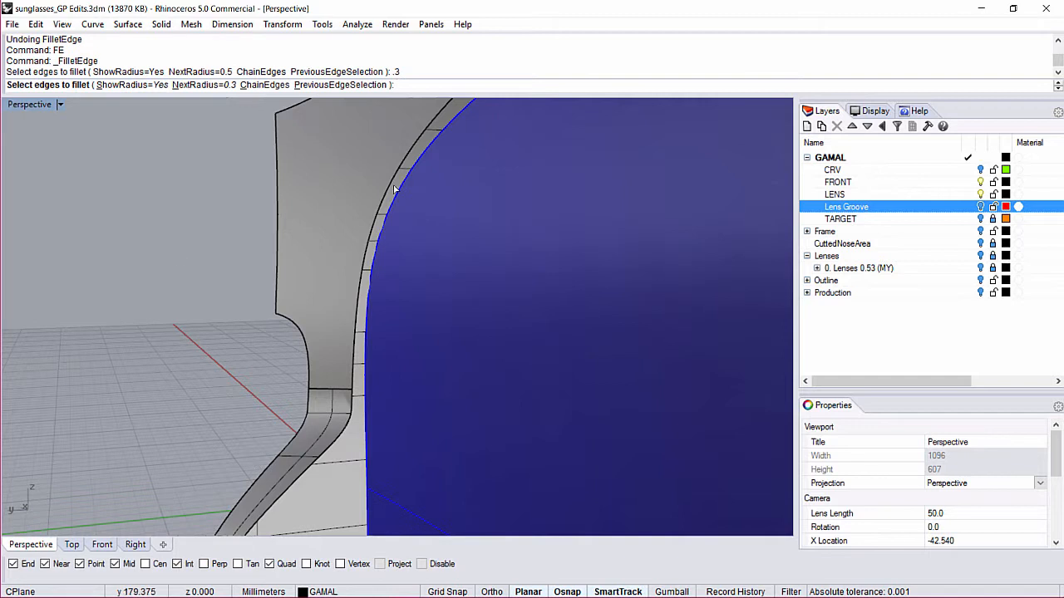
{"action": "type", "text": "c"}
{"action": "key", "text": "Return"}
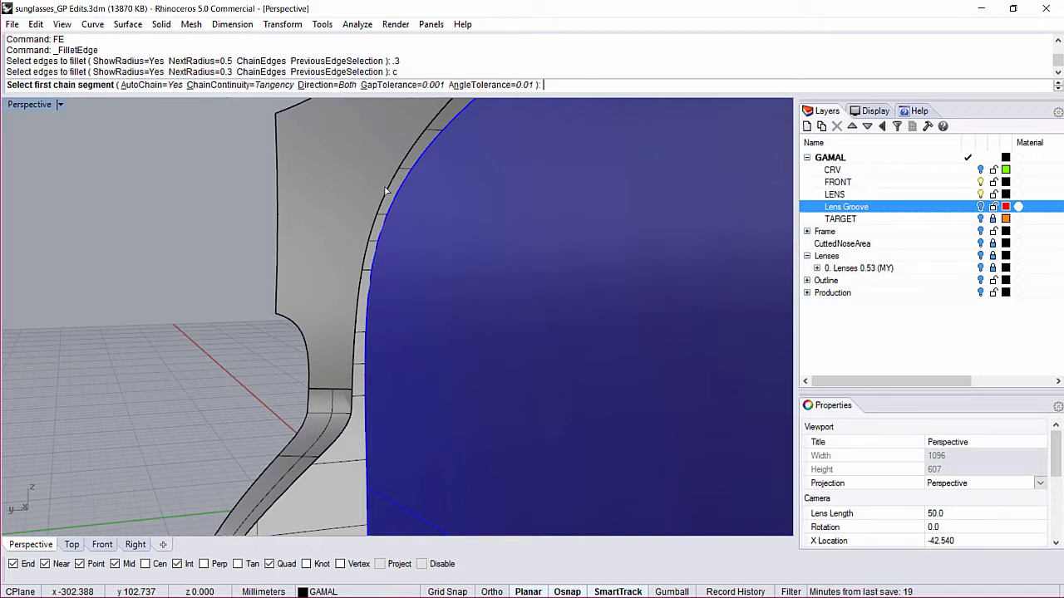
{"action": "left_click", "coordinate": [385, 193]}
{"action": "scroll", "coordinate": [386, 196], "scroll_direction": "down", "scroll_amount": 2}
{"action": "key", "text": "Return"}
{"action": "key", "text": "Return"}
{"action": "key", "text": "Return"}
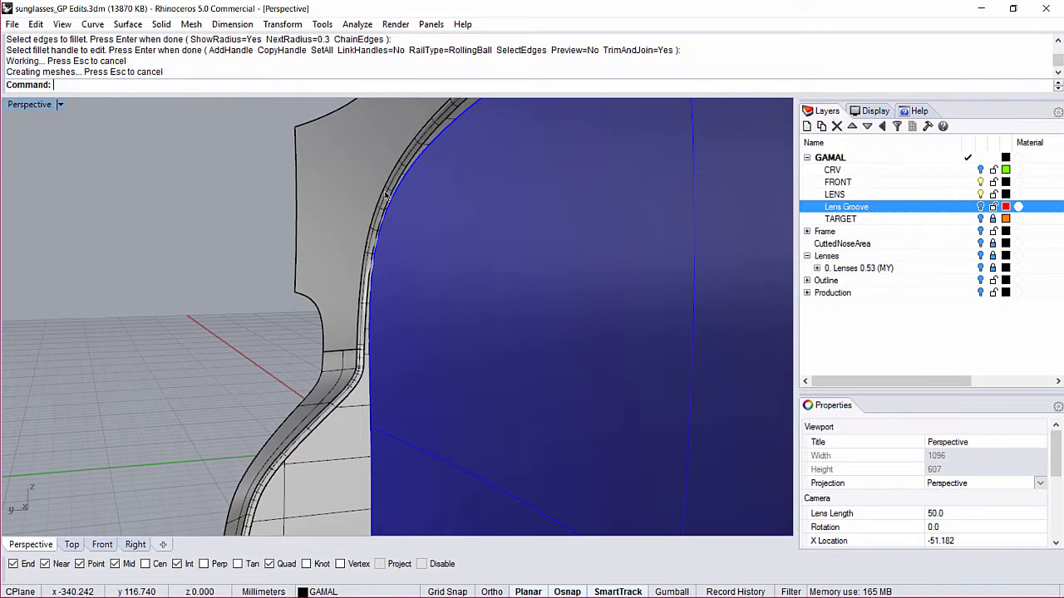
Examine the lens-opening fillet and the nose area from several perspective angles and from the front and back views
{"action": "right_click_drag", "start_coordinate": [380, 345], "coordinate": [230, 183]}
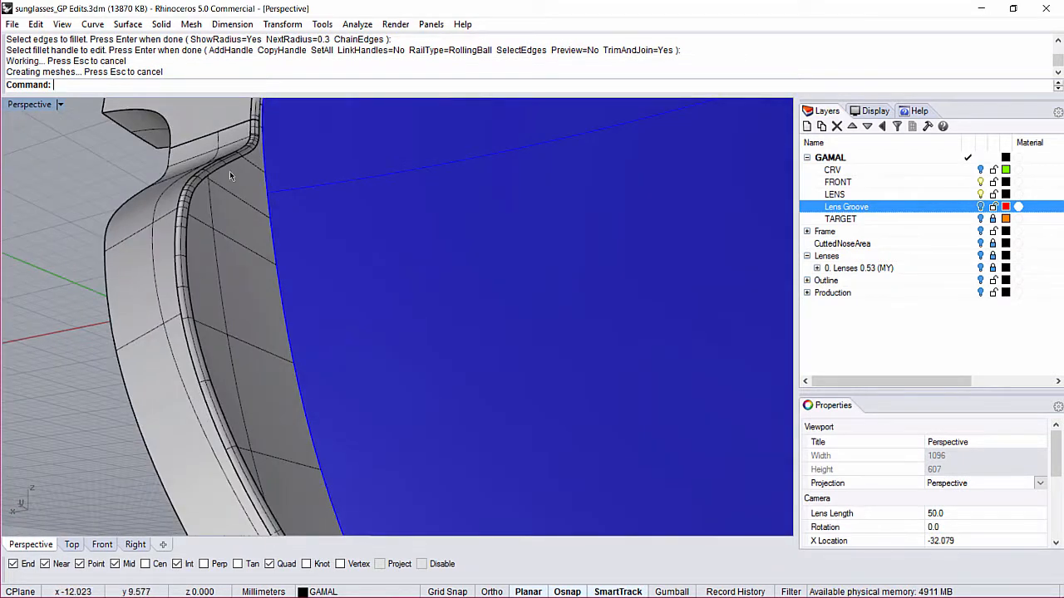
{"action": "right_click_drag", "start_coordinate": [179, 309], "coordinate": [384, 221]}
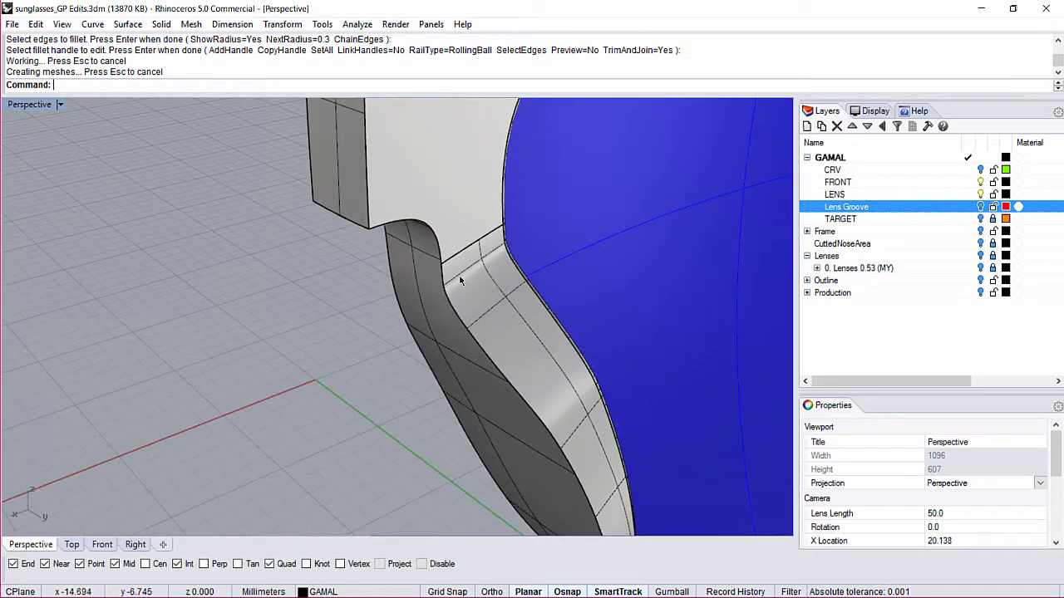
{"action": "scroll", "coordinate": [516, 356], "scroll_direction": "down", "scroll_amount": 5}
{"action": "right_click_drag", "start_coordinate": [365, 364], "coordinate": [349, 326]}
{"action": "right_click_drag", "start_coordinate": [403, 369], "coordinate": [512, 360]}
{"action": "type", "text": "F"}
{"action": "key", "text": "Return"}
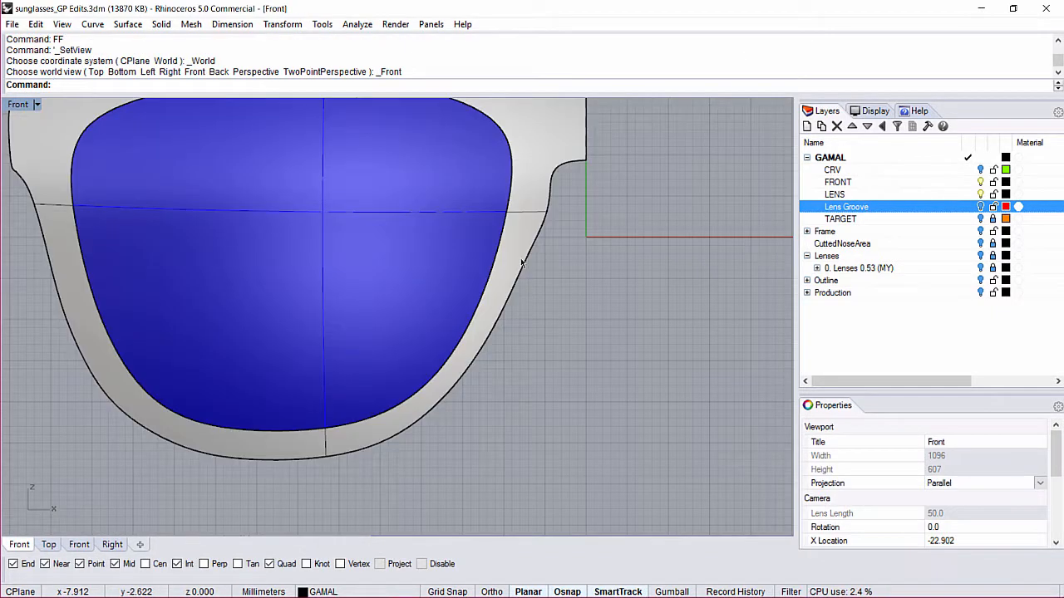
{"action": "type", "text": "BB"}
{"action": "key", "text": "Return"}
{"action": "scroll", "coordinate": [262, 226], "scroll_direction": "up", "scroll_amount": 5}
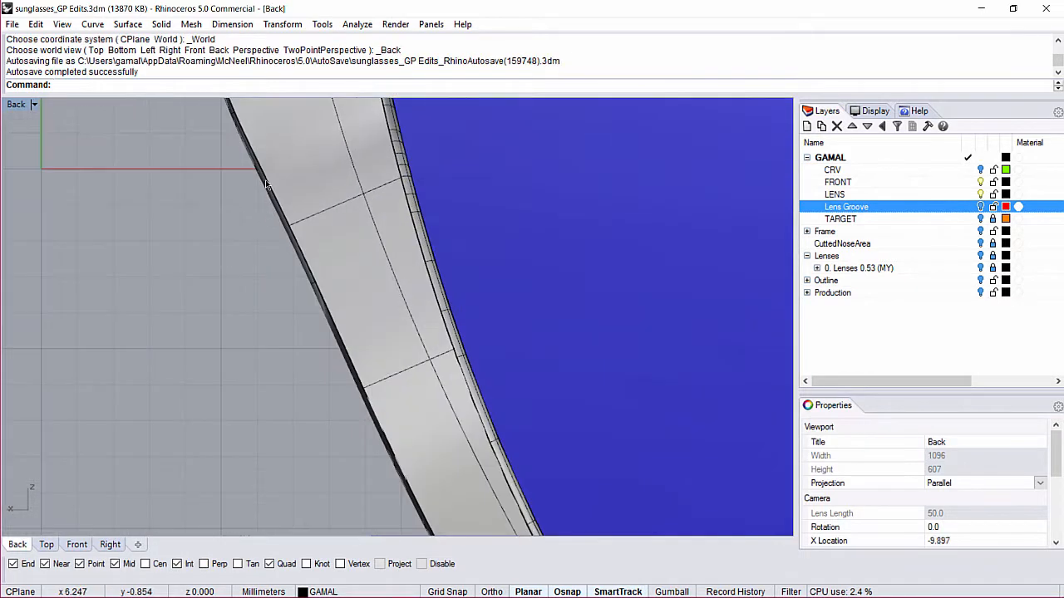
{"action": "scroll", "coordinate": [280, 226], "scroll_direction": "down", "scroll_amount": 3}
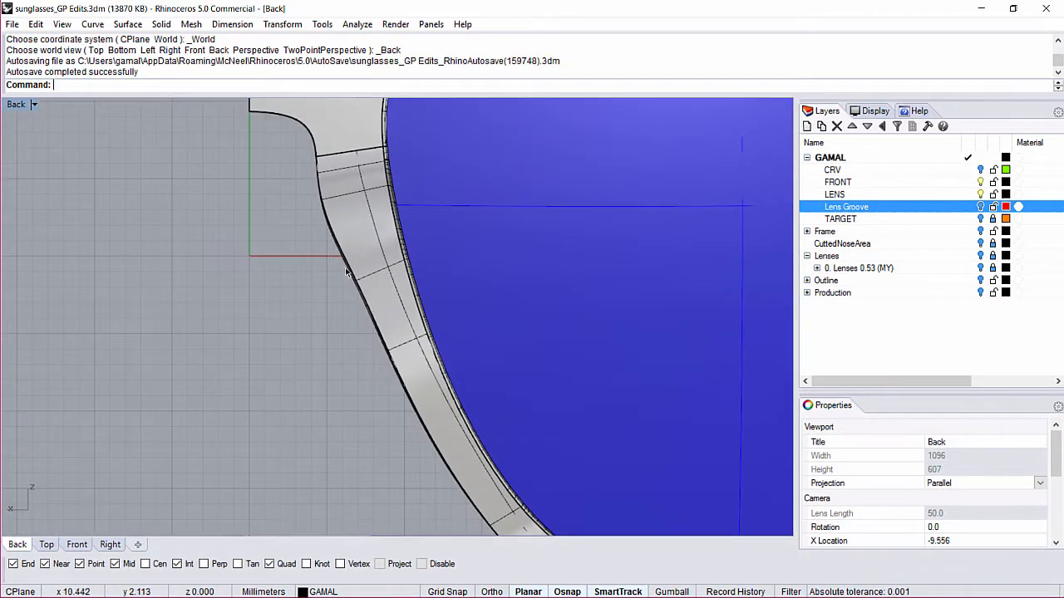
{"action": "scroll", "coordinate": [439, 358], "scroll_direction": "down", "scroll_amount": 6}
{"action": "right_click_drag", "start_coordinate": [441, 339], "coordinate": [346, 291]}
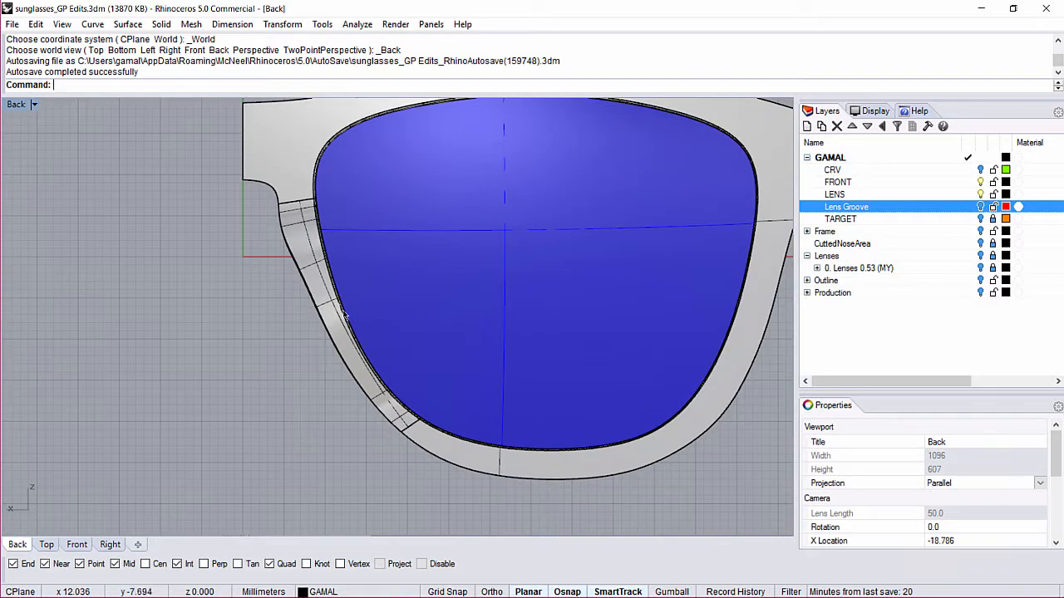
{"action": "scroll", "coordinate": [342, 320], "scroll_direction": "up", "scroll_amount": 3}
{"action": "type", "text": "L"}
{"action": "key", "text": "Return"}
{"action": "scroll", "coordinate": [340, 306], "scroll_direction": "up", "scroll_amount": 4}
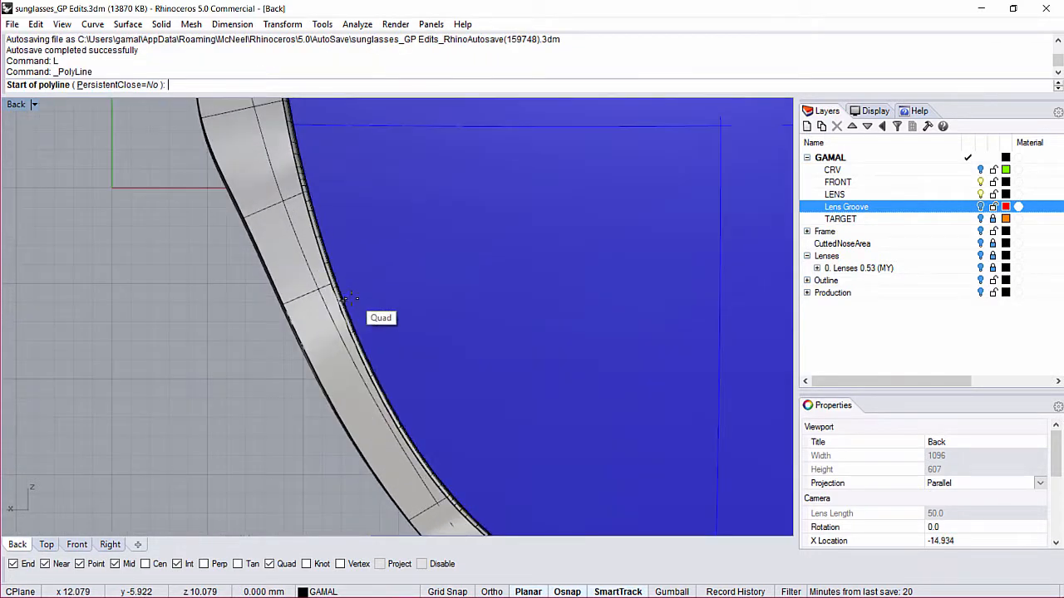
{"action": "left_click", "coordinate": [342, 300]}
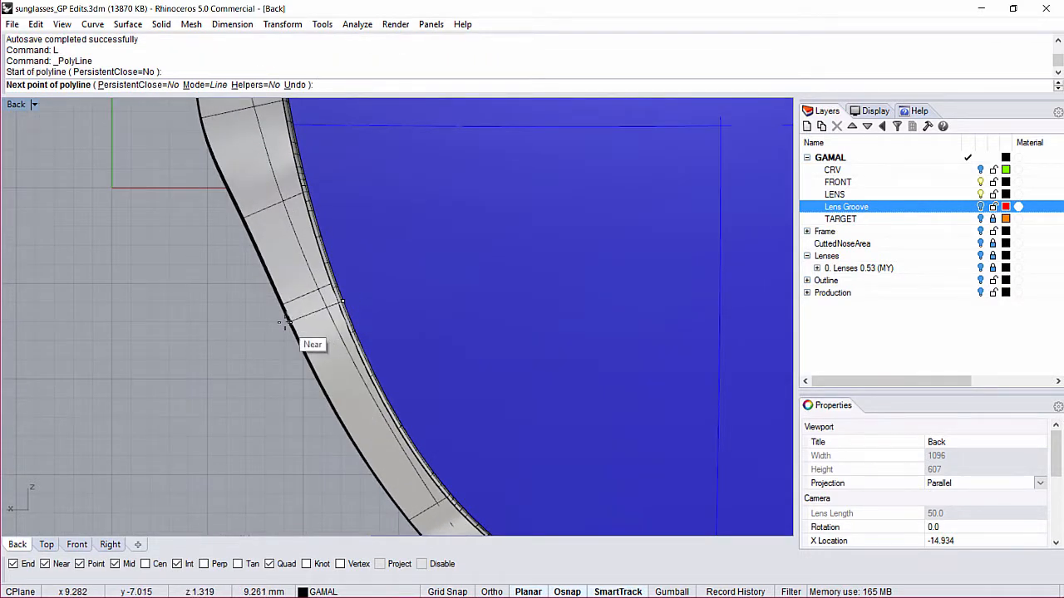
{"action": "scroll", "coordinate": [285, 324], "scroll_direction": "down", "scroll_amount": 2}
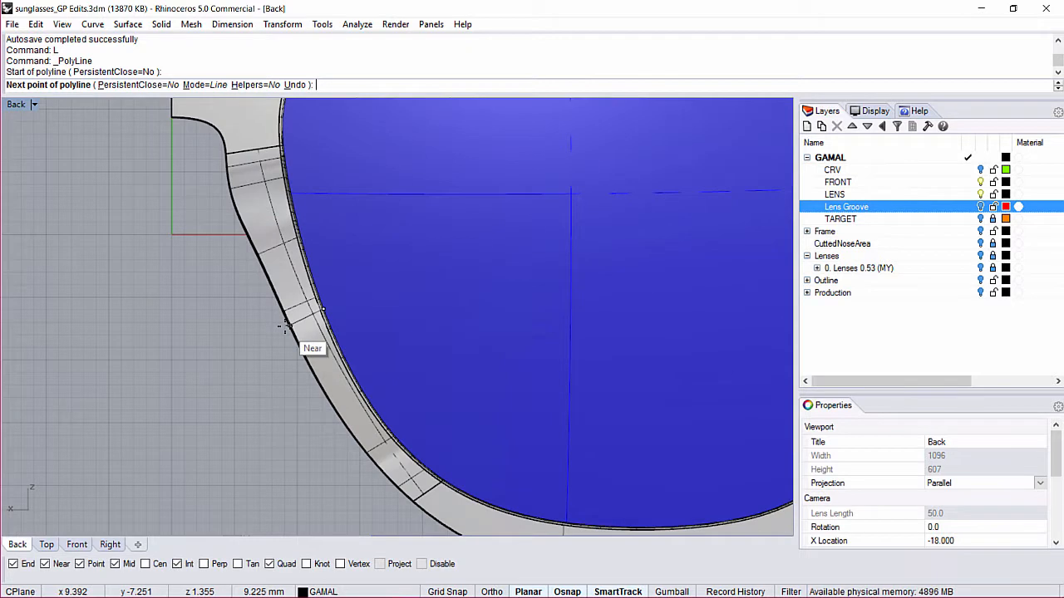
{"action": "key", "text": "Escape"}
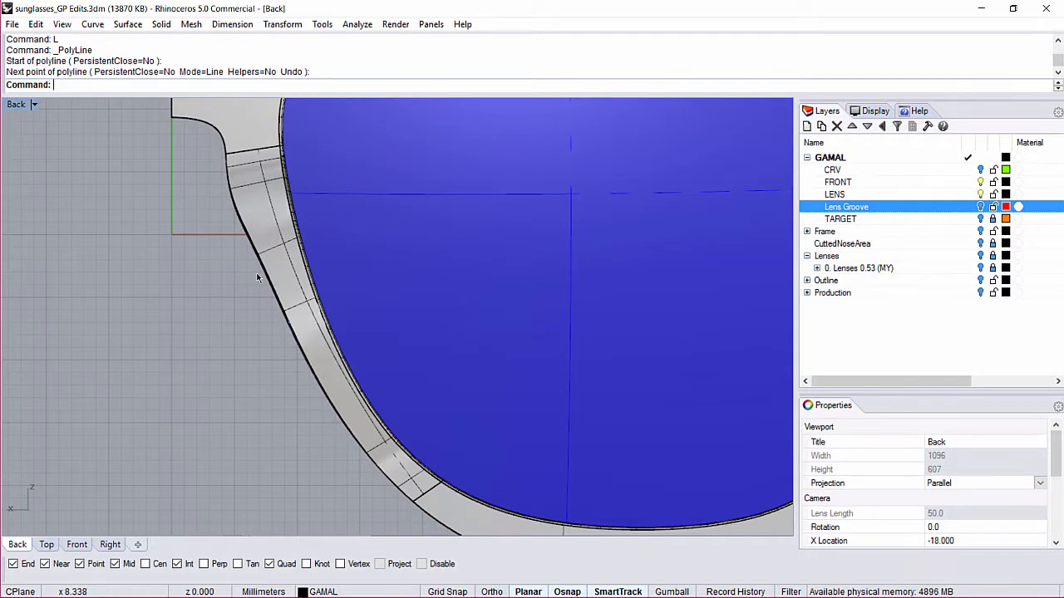
Draw a vertical straight line beside the nose bridge in the top view and tilt it by shifting its upper end point toward the frame
{"action": "type", "text": "TT"}
{"action": "key", "text": "Return"}
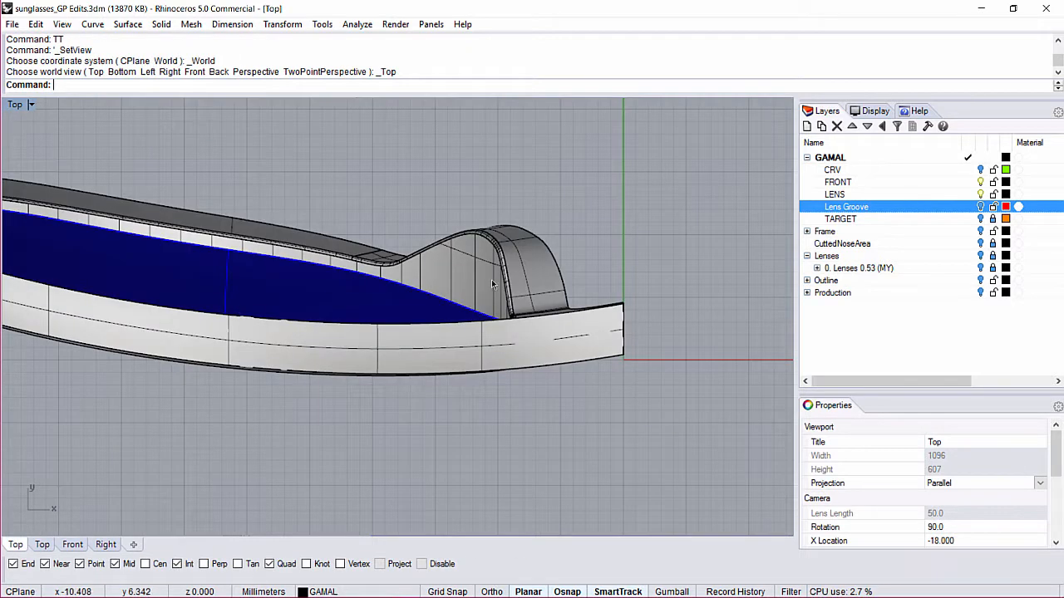
{"action": "type", "text": "L"}
{"action": "key", "text": "Return"}
{"action": "left_click", "coordinate": [684, 334]}
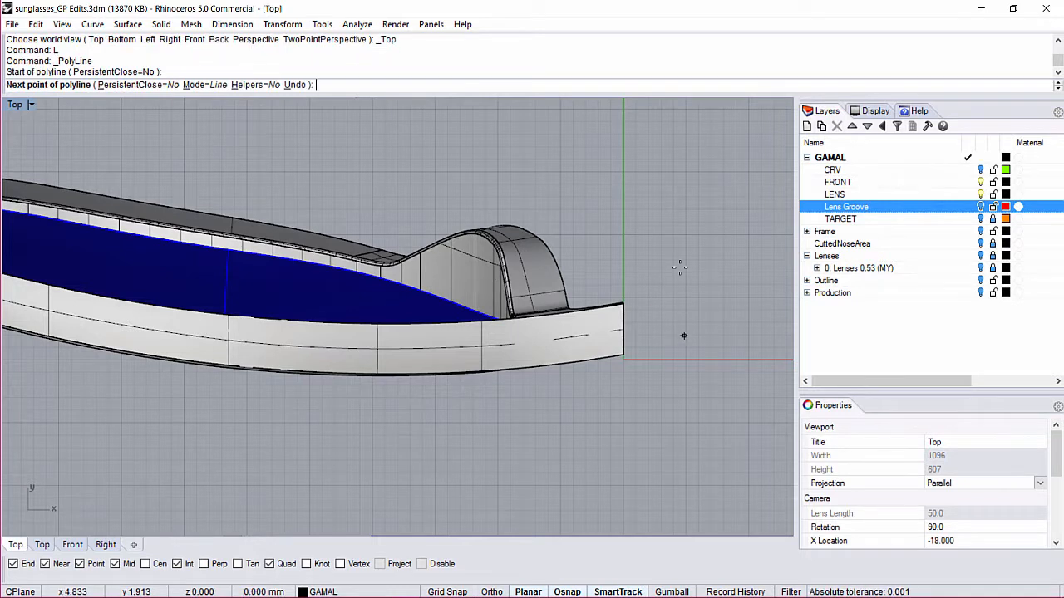
{"action": "left_click", "coordinate": [684, 188]}
{"action": "key", "text": "Return"}
{"action": "left_click", "coordinate": [684, 199]}
{"action": "type", "text": "CV"}
{"action": "key", "text": "Return"}
{"action": "left_click", "coordinate": [681, 188]}
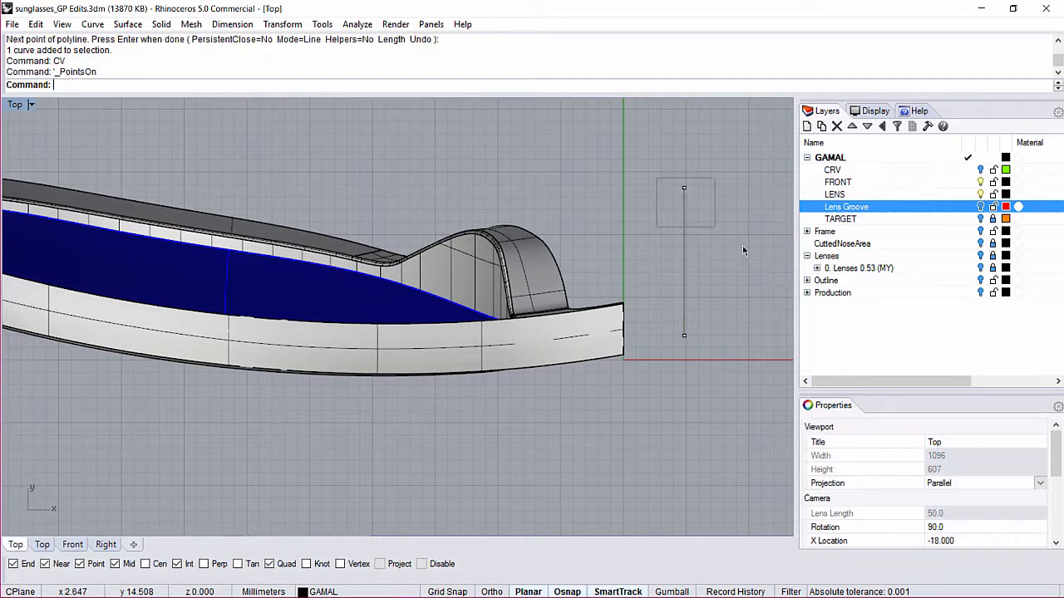
{"action": "left_click_drag", "start_coordinate": [684, 190], "coordinate": [647, 183]}
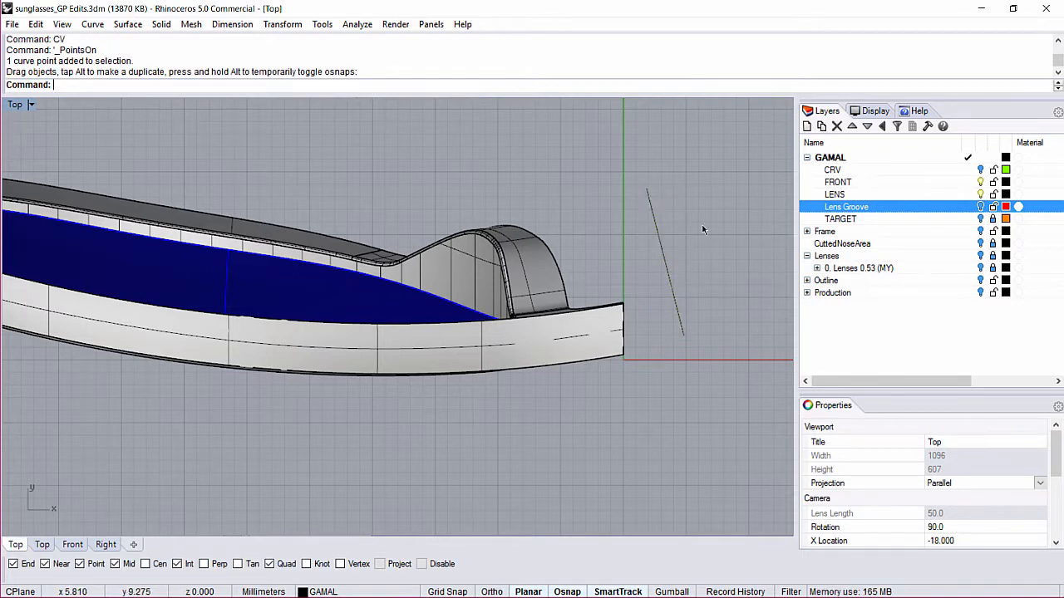
Delete the tilted line beside the nose bridge
{"action": "left_click", "coordinate": [658, 236]}
{"action": "key", "text": "Delete"}
{"action": "type", "text": "g"}
{"action": "key", "text": "Return"}
{"action": "type", "text": "g"}
{"action": "key", "text": "Return"}
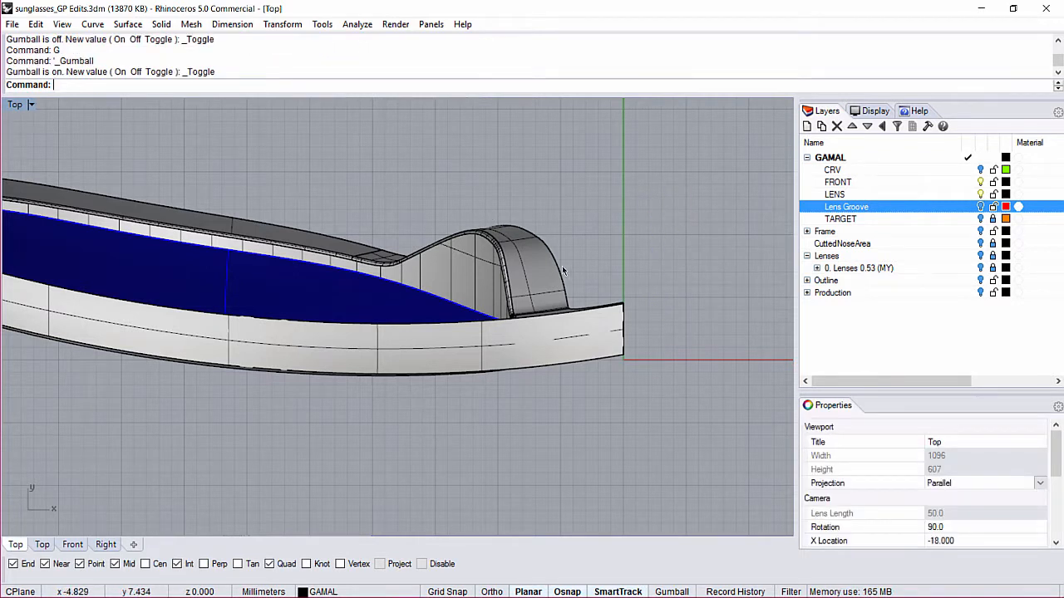
Extract the frame's outer perimeter side surface from the solid, picking it at the nose area in the perspective view
{"action": "type", "text": "ff"}
{"action": "key", "text": "Return"}
{"action": "type", "text": "pp"}
{"action": "key", "text": "Return"}
{"action": "right_click_drag", "start_coordinate": [535, 280], "coordinate": [309, 179]}
{"action": "scroll", "coordinate": [379, 275], "scroll_direction": "up", "scroll_amount": 5}
{"action": "right_click_drag", "start_coordinate": [379, 275], "coordinate": [287, 283]}
{"action": "mouse_move", "coordinate": [279, 256]}
{"action": "right_mouse_down"}
{"action": "mouse_move", "coordinate": [154, 264]}
{"action": "mouse_move", "coordinate": [289, 251]}
{"action": "right_mouse_up"}
{"action": "scroll", "coordinate": [288, 254], "scroll_direction": "up", "scroll_amount": 1}
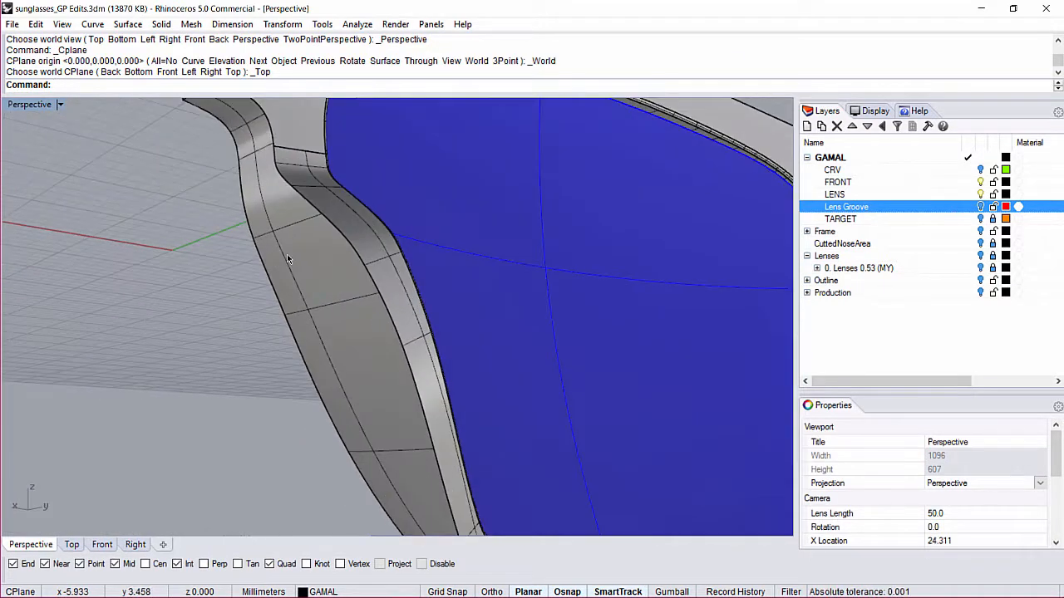
{"action": "type", "text": "ES"}
{"action": "key", "text": "Return"}
{"action": "left_click", "coordinate": [312, 269]}
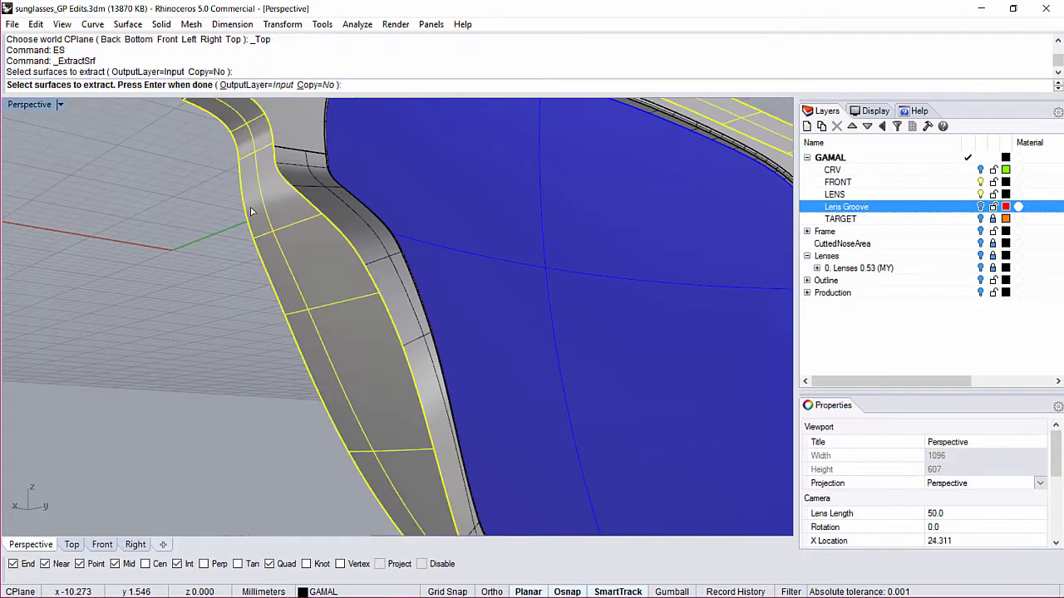
{"action": "key", "text": "Return"}
Nudge a nose-area control point of the extracted surface toward the lens in 1 mm increments and undo the last nudge
{"action": "type", "text": "CV"}
{"action": "key", "text": "Return"}
{"action": "left_click", "coordinate": [316, 182]}
{"action": "right_click_drag", "start_coordinate": [324, 192], "coordinate": [332, 275]}
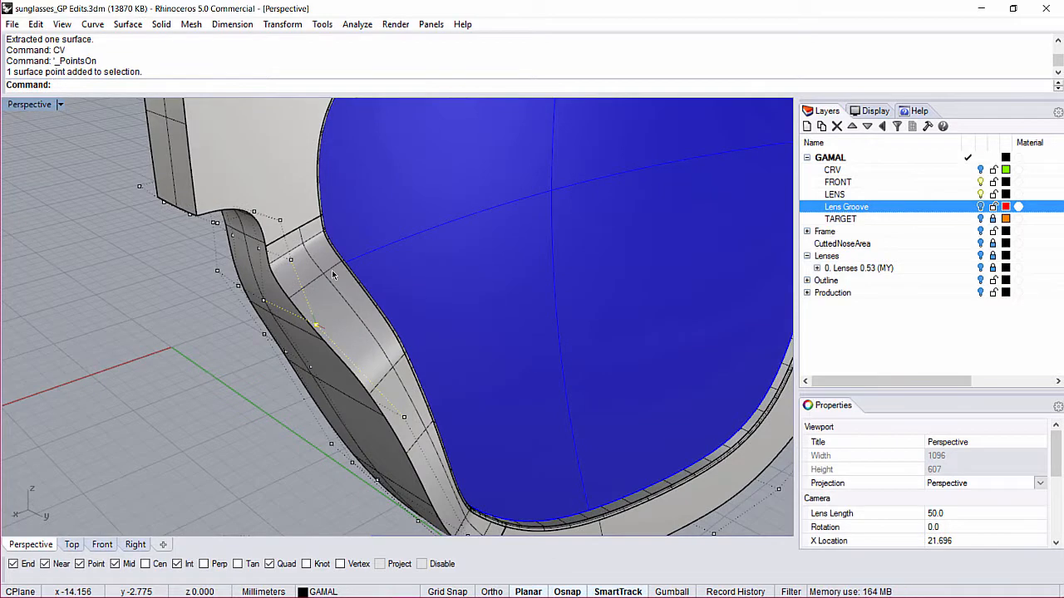
{"action": "key", "text": "alt+Left"}
{"action": "key", "text": "alt+Left"}
{"action": "key", "text": "alt+Right"}
{"action": "key", "text": "alt+Left"}
{"action": "key", "text": "alt+Left"}
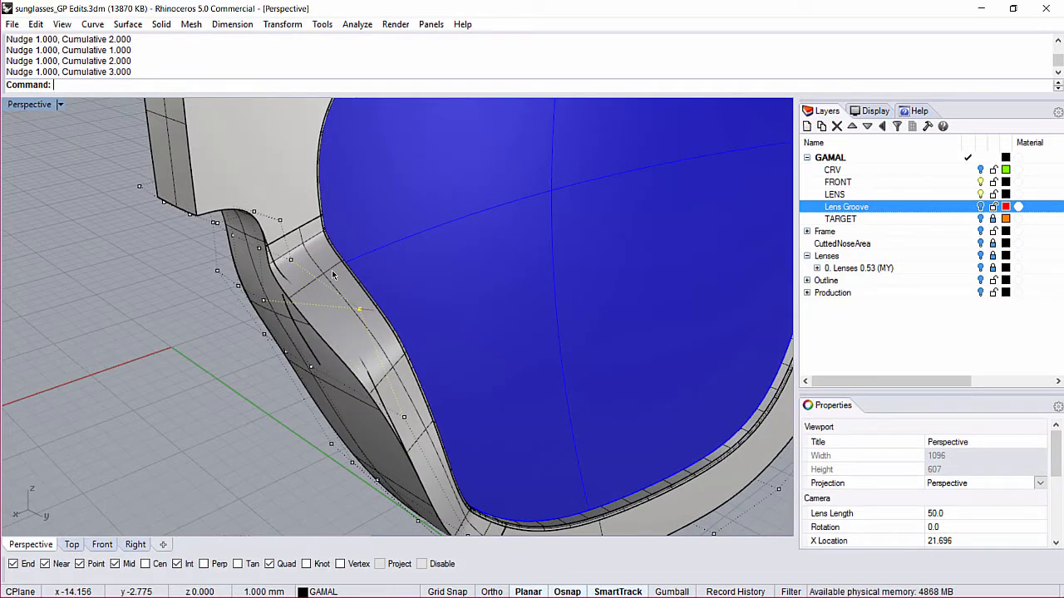
{"action": "scroll", "coordinate": [332, 274], "scroll_direction": "up", "scroll_amount": 6}
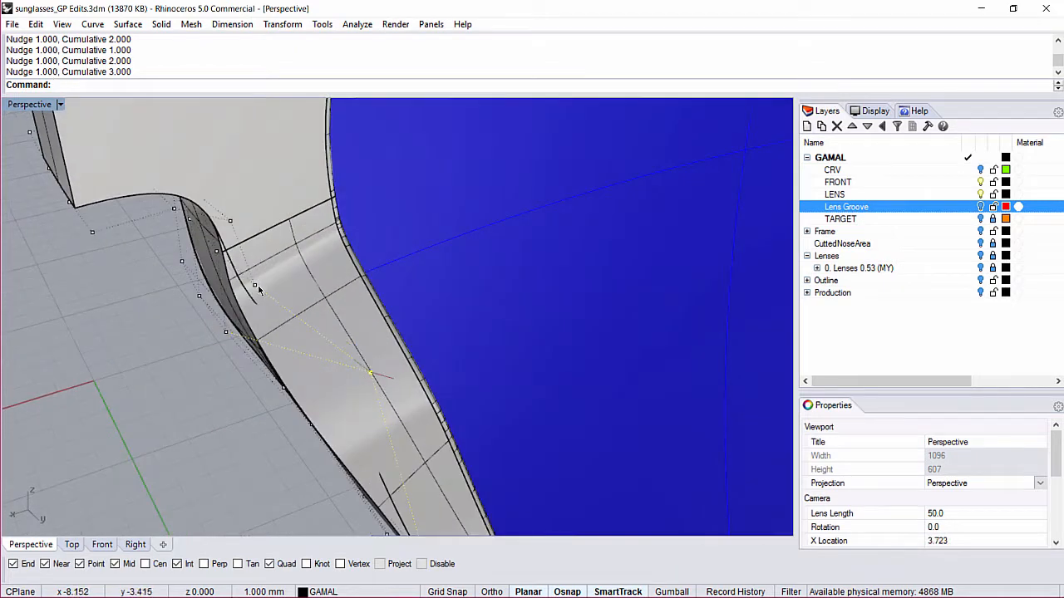
{"action": "key", "text": "ctrl+z"}
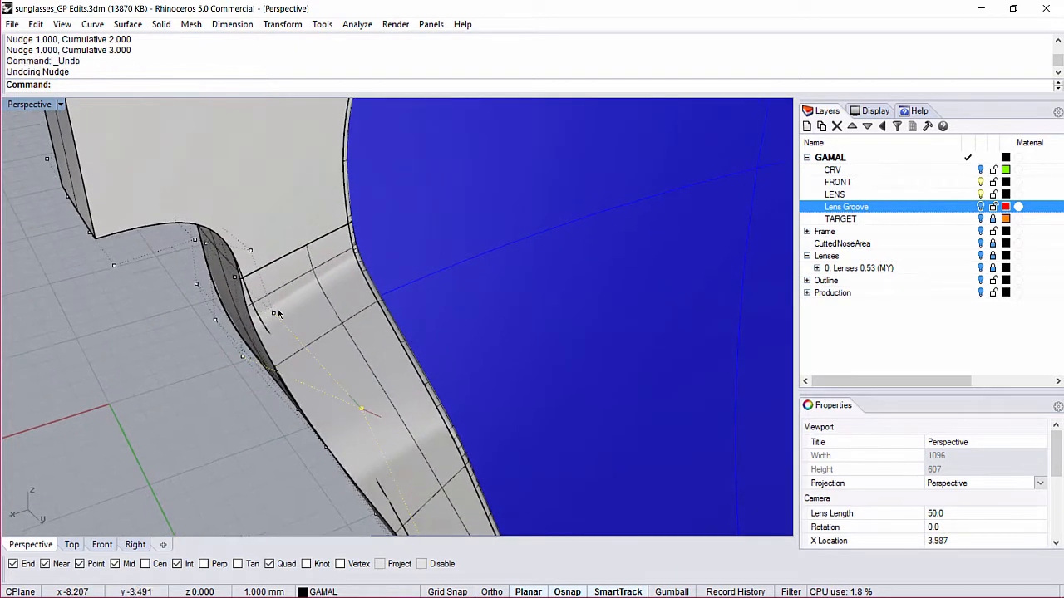
Move the second column of control points under the bridge vertically in the back view, levelling them with the end points on the centre line
{"action": "scroll", "coordinate": [277, 309], "scroll_direction": "down", "scroll_amount": 3}
{"action": "mouse_move", "coordinate": [278, 309]}
{"action": "right_mouse_down"}
{"action": "mouse_move", "coordinate": [300, 262]}
{"action": "mouse_move", "coordinate": [316, 314]}
{"action": "mouse_move", "coordinate": [255, 288]}
{"action": "mouse_move", "coordinate": [389, 297]}
{"action": "mouse_move", "coordinate": [275, 313]}
{"action": "right_mouse_up"}
{"action": "left_click", "coordinate": [242, 283]}
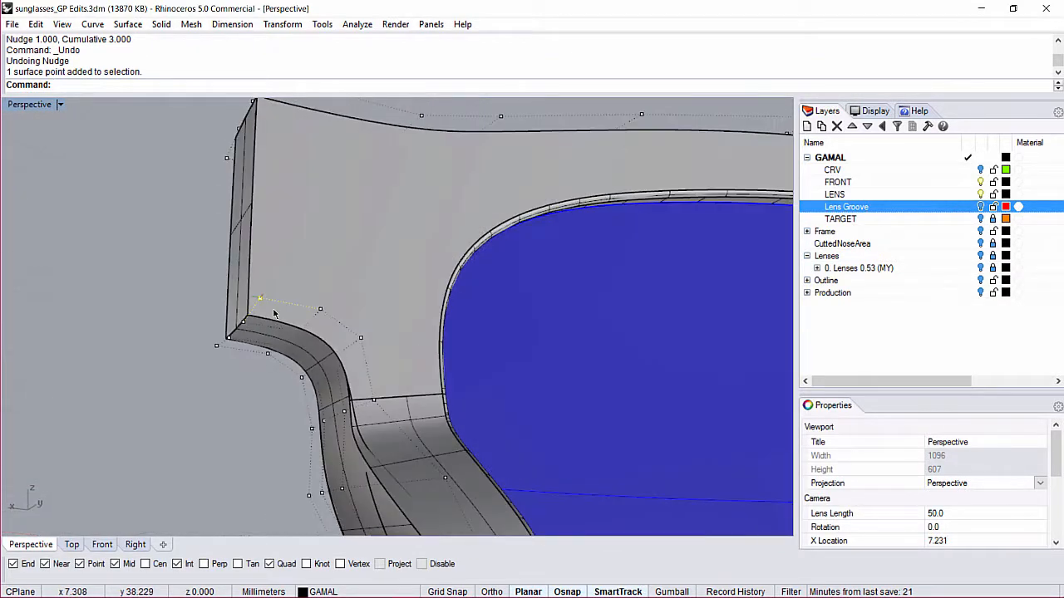
{"action": "type", "text": "B"}
{"action": "key", "text": "Return"}
{"action": "scroll", "coordinate": [264, 356], "scroll_direction": "up", "scroll_amount": 4}
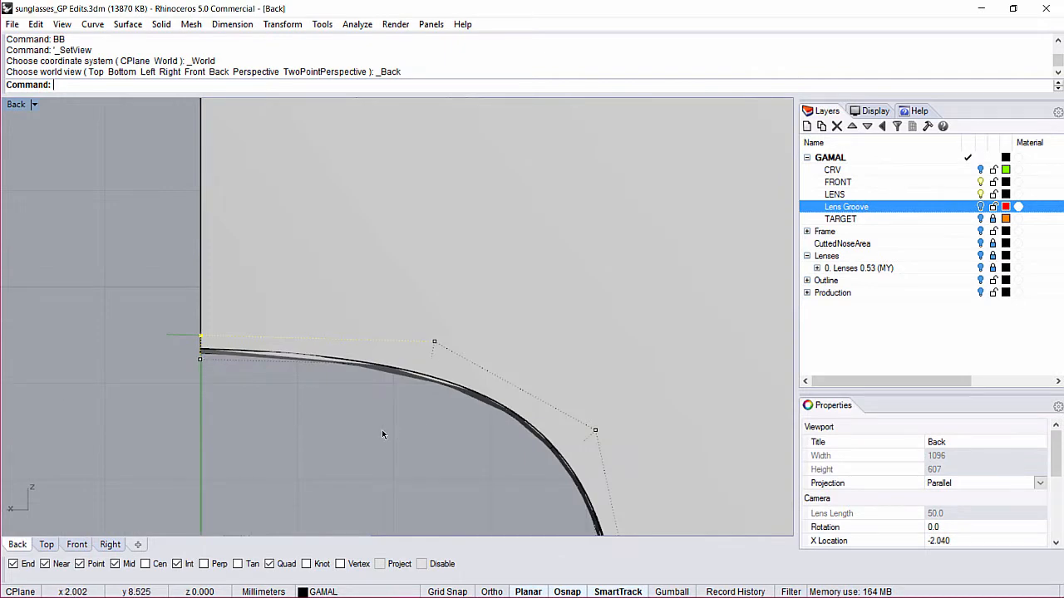
{"action": "left_click_drag", "start_coordinate": [444, 307], "coordinate": [382, 373]}
{"action": "scroll", "coordinate": [202, 337], "scroll_direction": "down", "scroll_amount": 2}
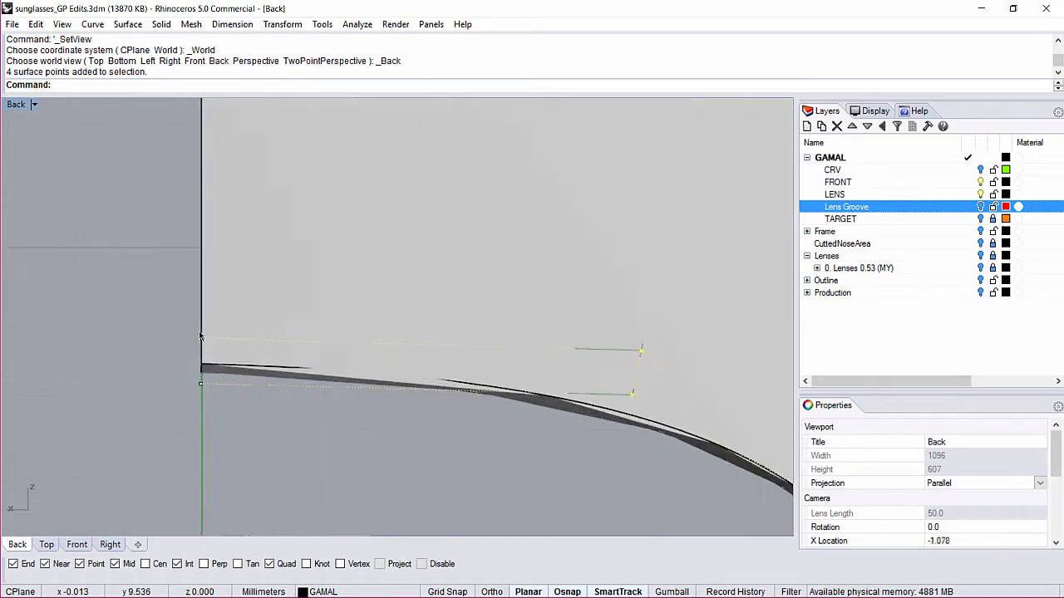
{"action": "scroll", "coordinate": [330, 328], "scroll_direction": "up", "scroll_amount": 2}
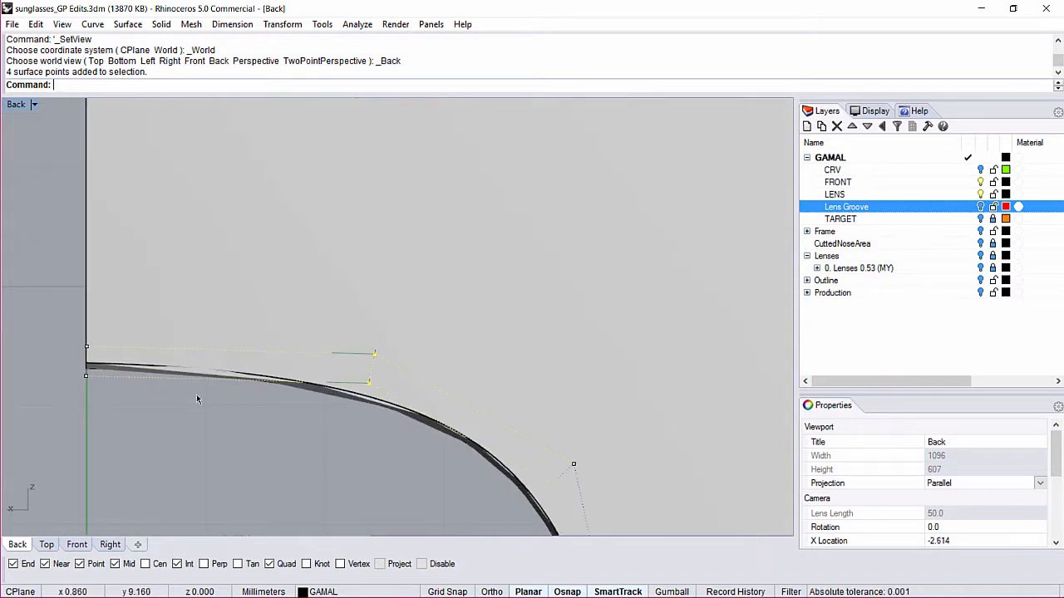
{"action": "type", "text": "w"}
{"action": "key", "text": "Return"}
{"action": "right_click_drag", "start_coordinate": [247, 368], "coordinate": [340, 363]}
{"action": "type", "text": "m"}
{"action": "key", "text": "Return"}
{"action": "left_click", "coordinate": [469, 350]}
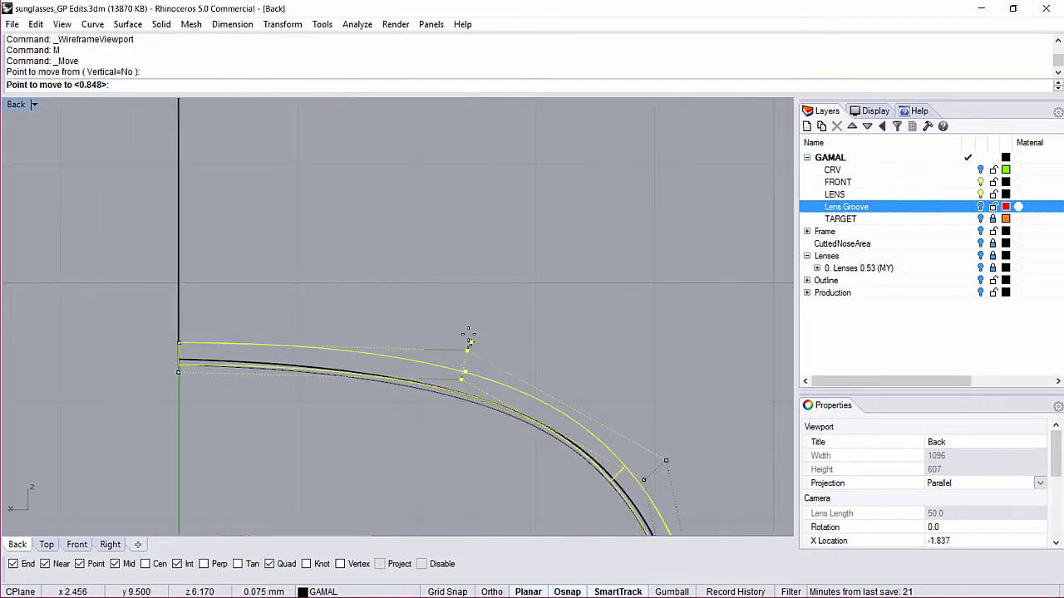
{"action": "left_click", "coordinate": [179, 343]}
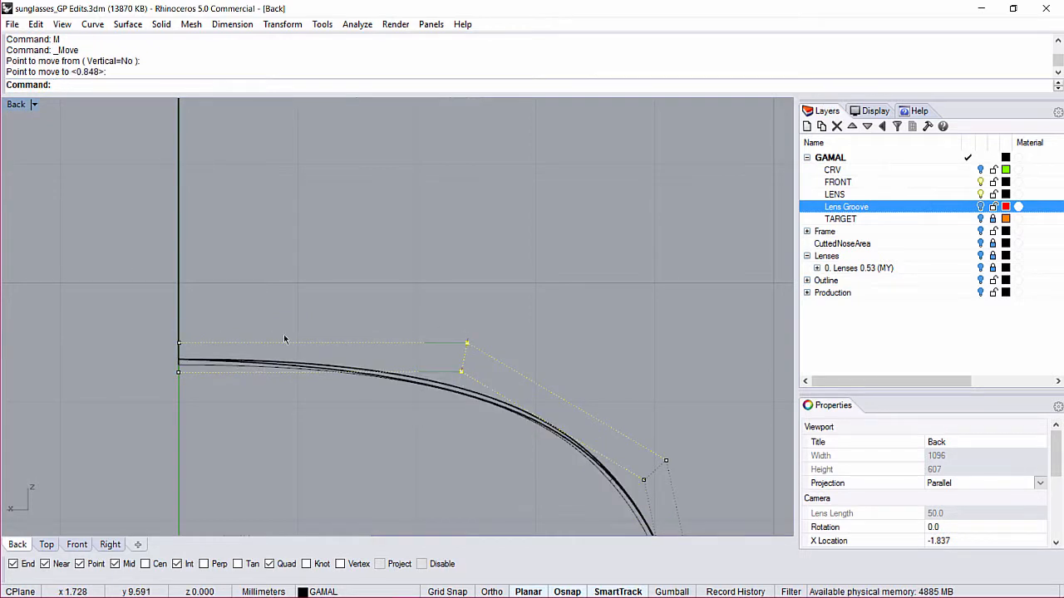
Return to a shaded perspective view of the bridge and show the extracted side surface's control points again
{"action": "key", "text": "ctrl+F4"}
{"action": "type", "text": "VV"}
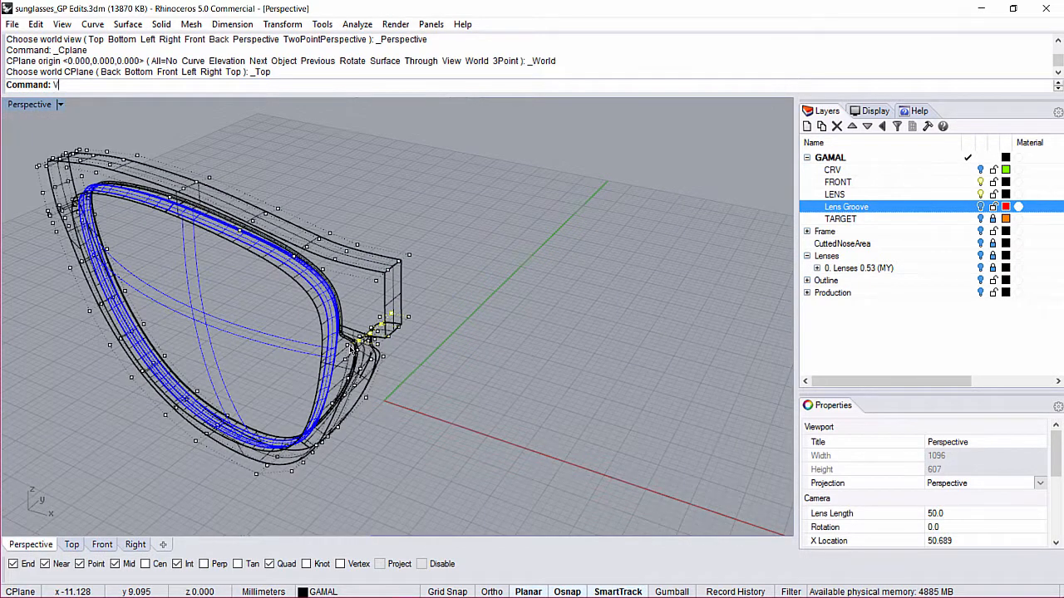
{"action": "key", "text": "Return"}
{"action": "right_click_drag", "start_coordinate": [276, 294], "coordinate": [321, 285]}
{"action": "key", "text": "Escape"}
{"action": "scroll", "coordinate": [429, 361], "scroll_direction": "up", "scroll_amount": 4}
{"action": "type", "text": "V"}
{"action": "key", "text": "Return"}
{"action": "left_click", "coordinate": [320, 285]}
{"action": "type", "text": "CV"}
{"action": "key", "text": "Return"}
Set the construction plane to world Front and nudge the two rear control points beneath the bridge upward by 3 mm
{"action": "left_click", "coordinate": [363, 224]}
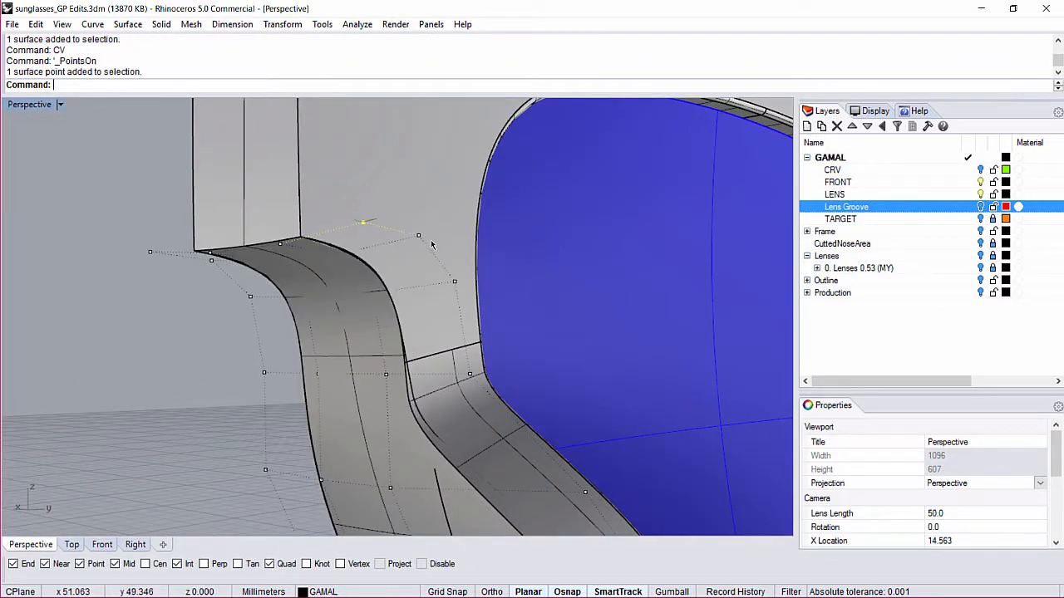
{"action": "left_click", "coordinate": [418, 236], "text": "shift"}
{"action": "type", "text": "CF"}
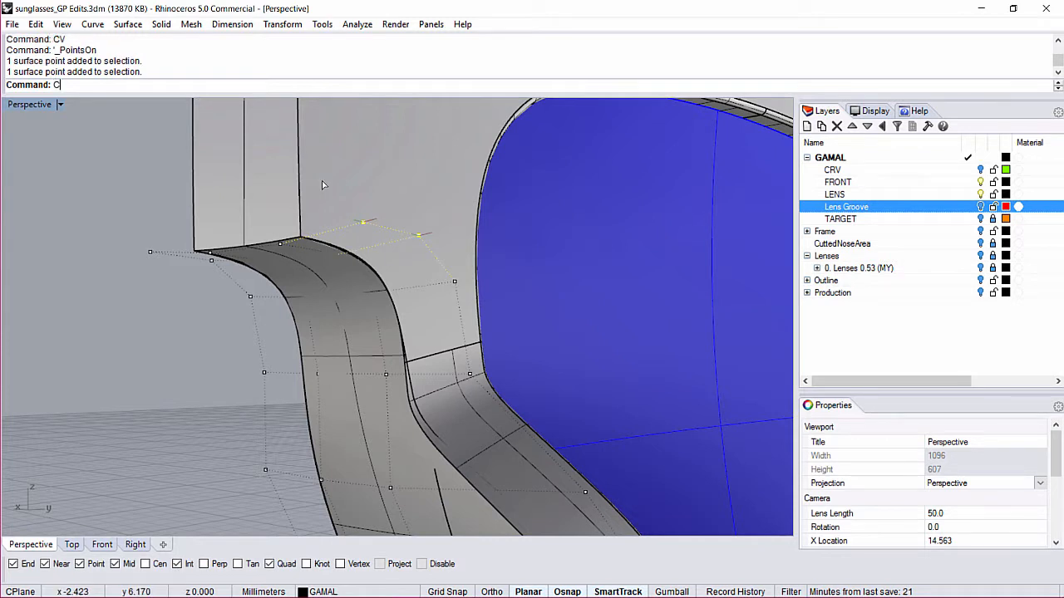
{"action": "key", "text": "Return"}
{"action": "key", "text": "alt+Up"}
{"action": "key", "text": "alt+Up"}
{"action": "key", "text": "alt+Up"}
{"action": "scroll", "coordinate": [272, 309], "scroll_direction": "down", "scroll_amount": 3}
{"action": "scroll", "coordinate": [272, 303], "scroll_direction": "up", "scroll_amount": 3}
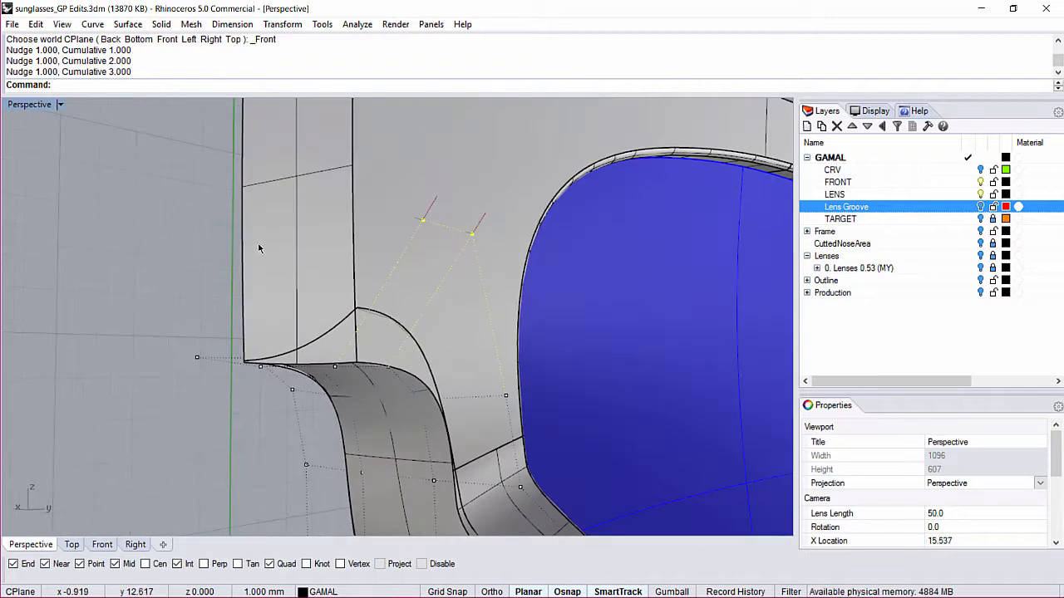
Nudge the two rear control points beneath the bridge upward by a further 3 mm in world Front orientation
{"action": "scroll", "coordinate": [256, 259], "scroll_direction": "down", "scroll_amount": 3}
{"action": "right_click_drag", "start_coordinate": [257, 297], "coordinate": [399, 341]}
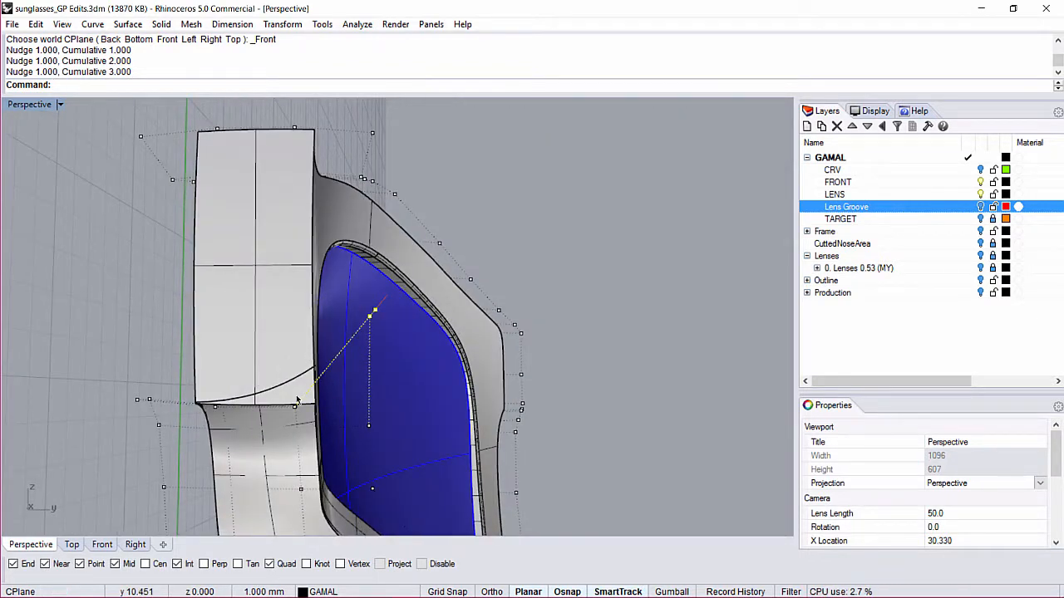
{"action": "right_click_drag", "start_coordinate": [362, 419], "coordinate": [404, 368], "text": "shift"}
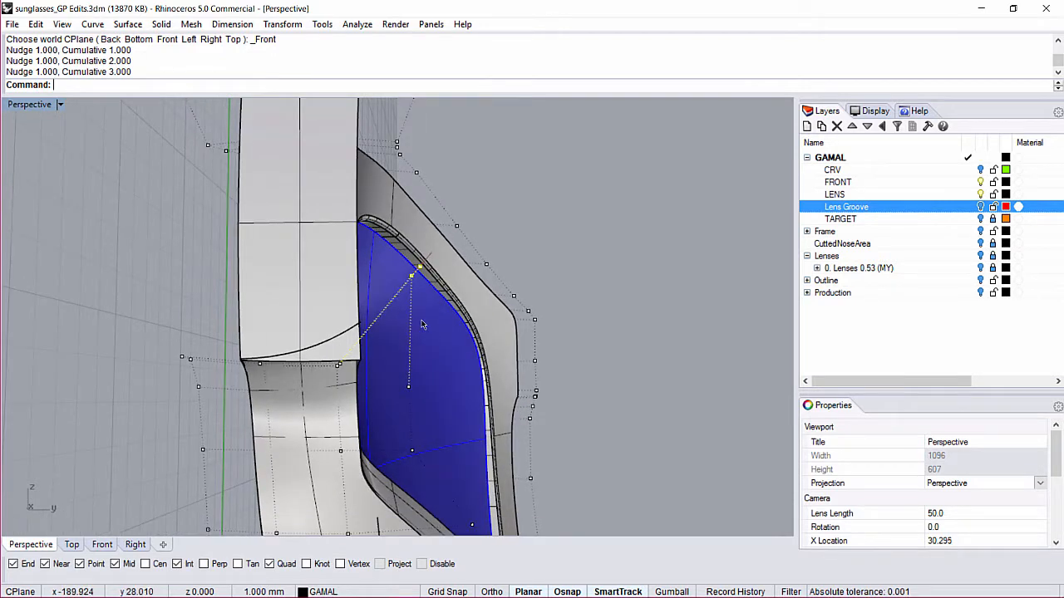
{"action": "scroll", "coordinate": [422, 320], "scroll_direction": "up", "scroll_amount": 5}
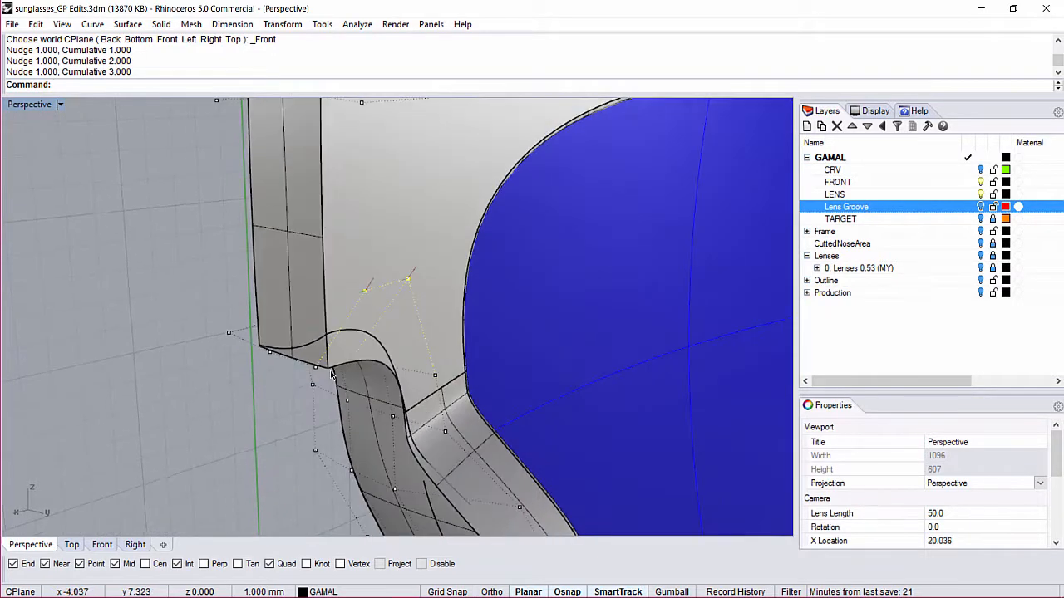
{"action": "key", "text": "alt+Up"}
{"action": "key", "text": "alt+Up"}
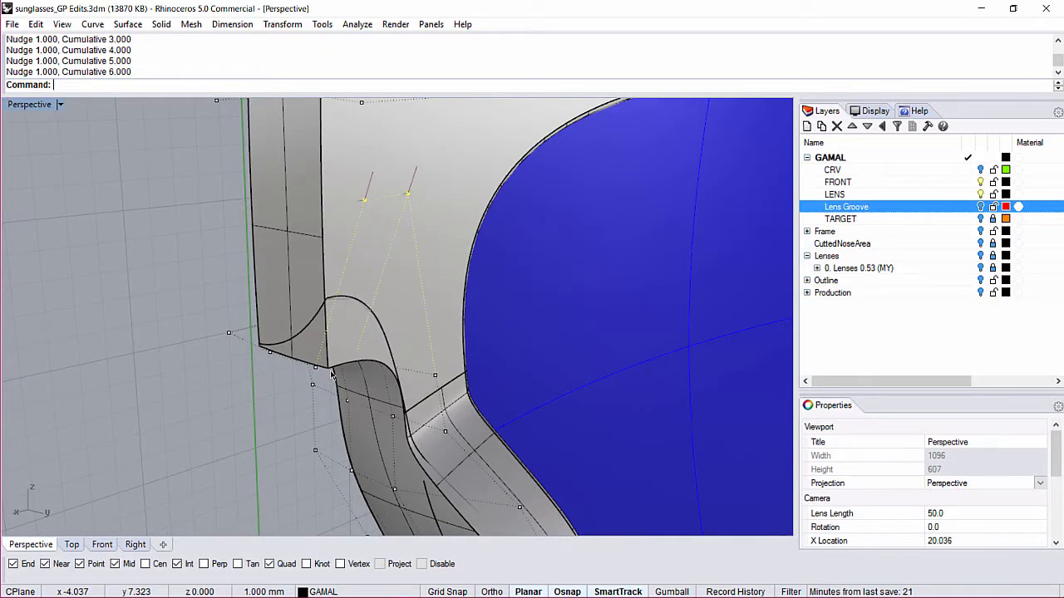
Nudge the two rear control points at the bridge-to-nose corner 2 mm toward the lens, and raise the upper one 3 mm
{"action": "right_click_drag", "start_coordinate": [334, 343], "coordinate": [481, 394]}
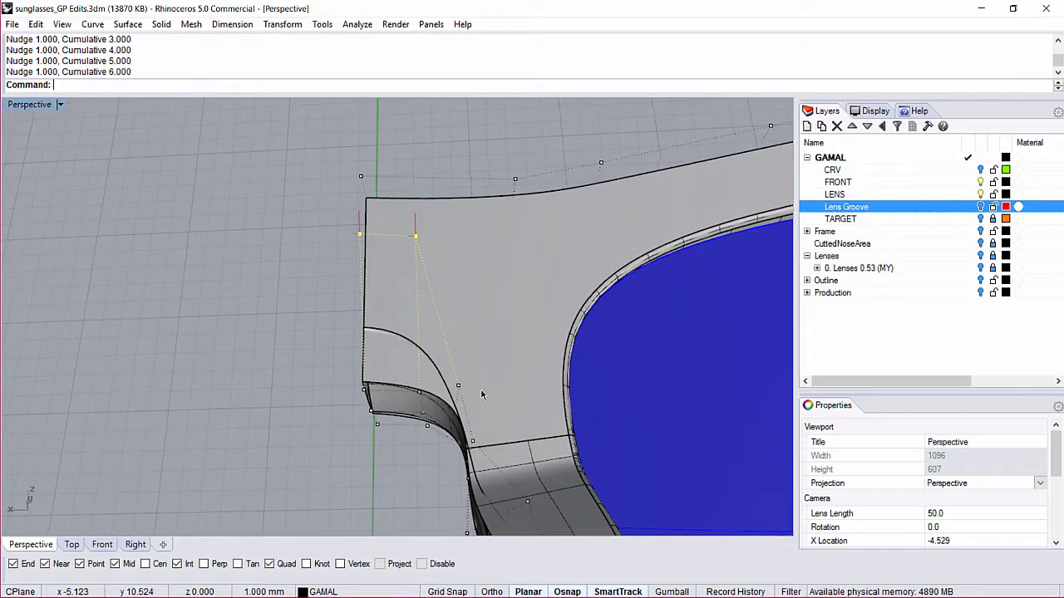
{"action": "right_click_drag", "start_coordinate": [363, 343], "coordinate": [477, 414]}
{"action": "scroll", "coordinate": [479, 424], "scroll_direction": "up", "scroll_amount": 3}
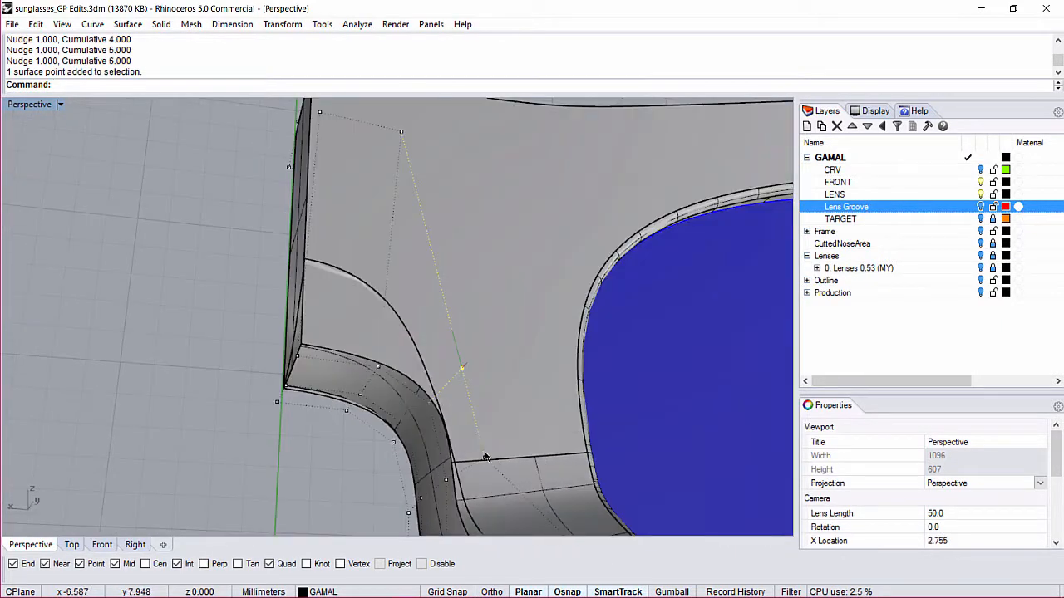
{"action": "key", "text": "alt+Up"}
{"action": "key", "text": "alt+Up"}
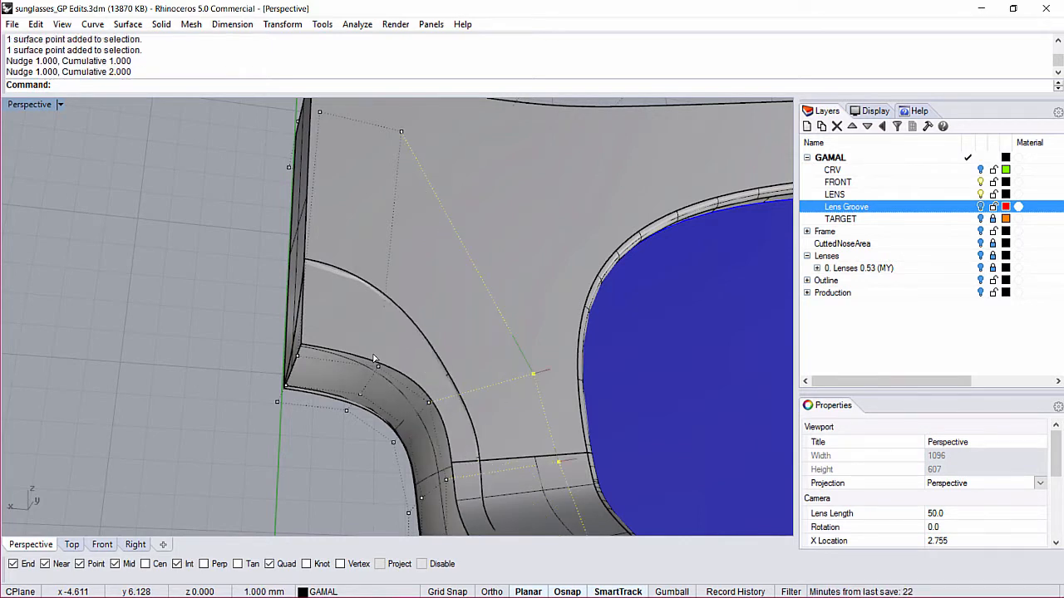
{"action": "key", "text": "alt+Page_Up"}
{"action": "key", "text": "alt+Page_Up"}
{"action": "key", "text": "alt+Page_Up"}
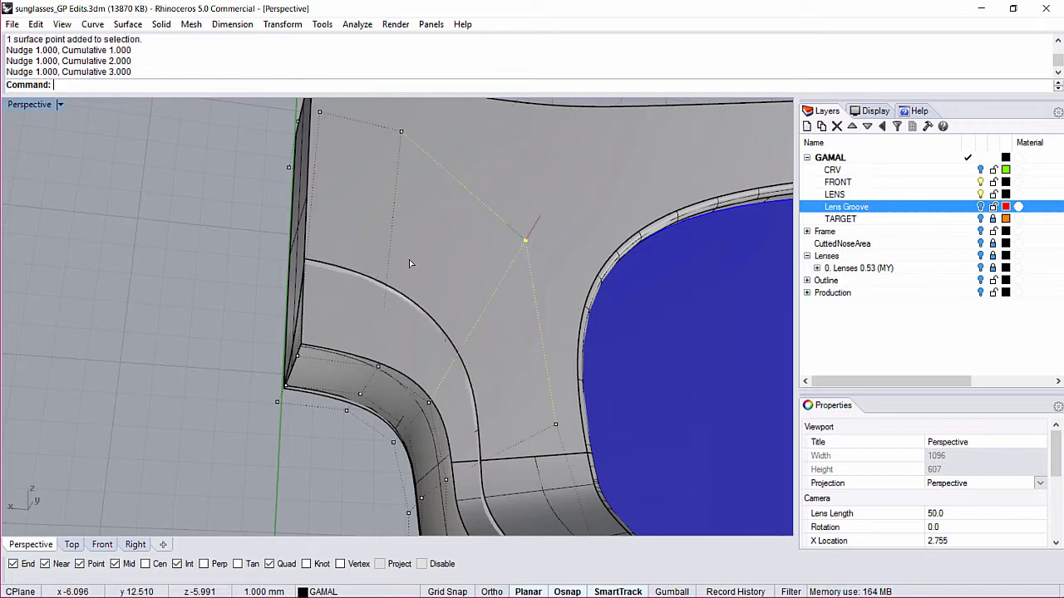
Nudge the rear control point on the lower nose area 0.9 mm sideways in 0.1 mm increments
{"action": "scroll", "coordinate": [518, 363], "scroll_direction": "down", "scroll_amount": 4}
{"action": "right_click_drag", "start_coordinate": [504, 390], "coordinate": [468, 335], "text": "shift"}
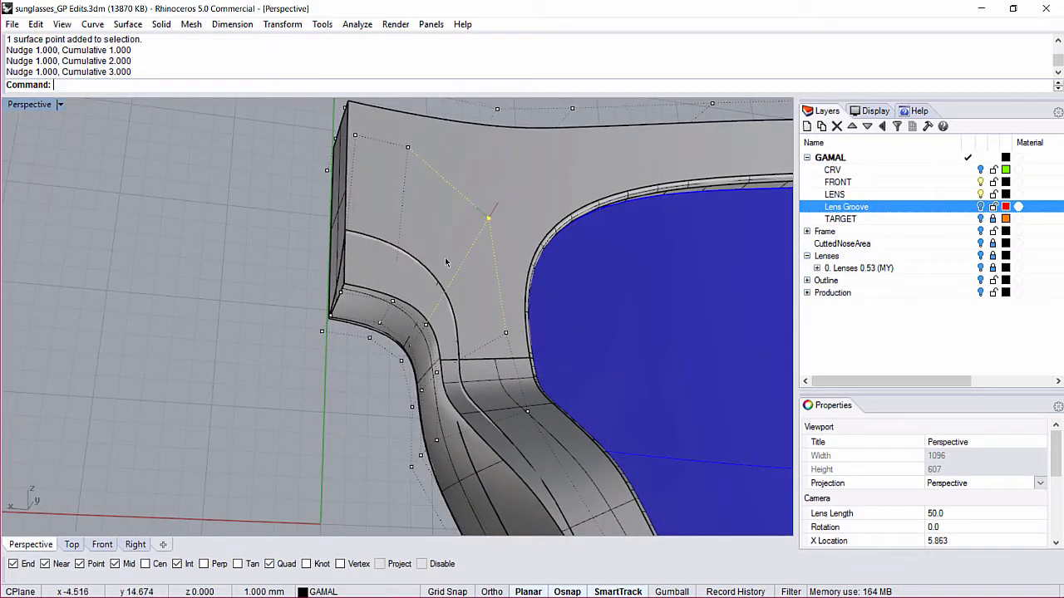
{"action": "right_click_drag", "start_coordinate": [640, 426], "coordinate": [582, 352], "text": "shift"}
{"action": "right_click_drag", "start_coordinate": [480, 338], "coordinate": [444, 311]}
{"action": "left_click", "coordinate": [433, 303]}
{"action": "key", "text": "ctrl+alt+Right"}
{"action": "key", "text": "ctrl+alt+Right"}
{"action": "key", "text": "ctrl+alt+Right"}
{"action": "key", "text": "ctrl+alt+Right"}
{"action": "key", "text": "ctrl+alt+Right"}
{"action": "key", "text": "ctrl+alt+Right"}
{"action": "key", "text": "ctrl+alt+Right"}
{"action": "key", "text": "ctrl+alt+Right"}
{"action": "key", "text": "ctrl+alt+Right"}
{"action": "right_click_drag", "start_coordinate": [335, 237], "coordinate": [397, 296]}
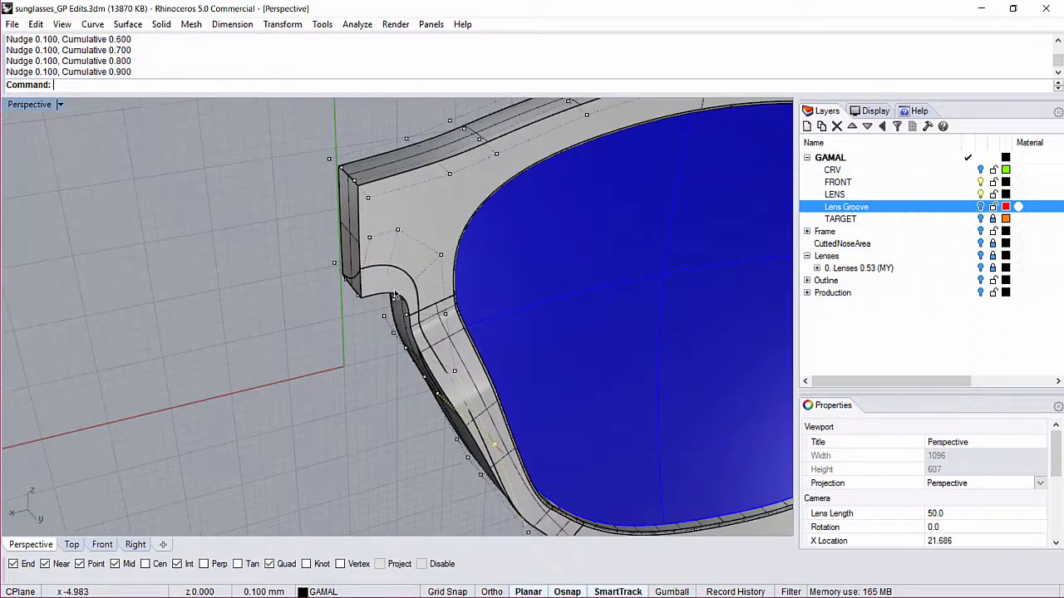
Set the construction plane to world Front and nudge the three rear control points along the rim's lower edge upward by 3 mm
{"action": "right_click_drag", "start_coordinate": [462, 442], "coordinate": [366, 304]}
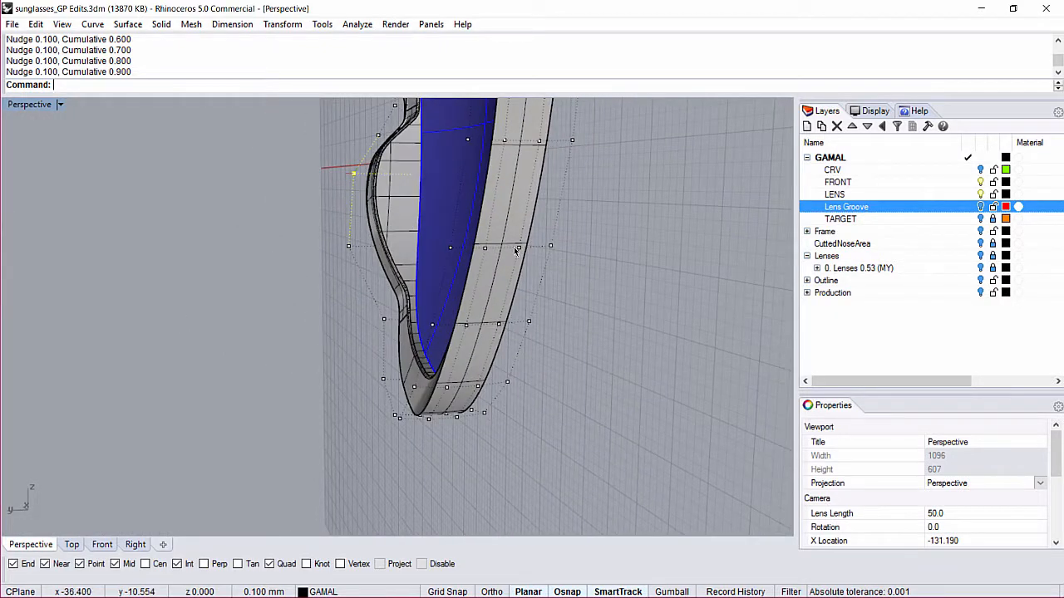
{"action": "right_click_drag", "start_coordinate": [471, 316], "coordinate": [408, 383]}
{"action": "type", "text": "RR"}
{"action": "key", "text": "Return"}
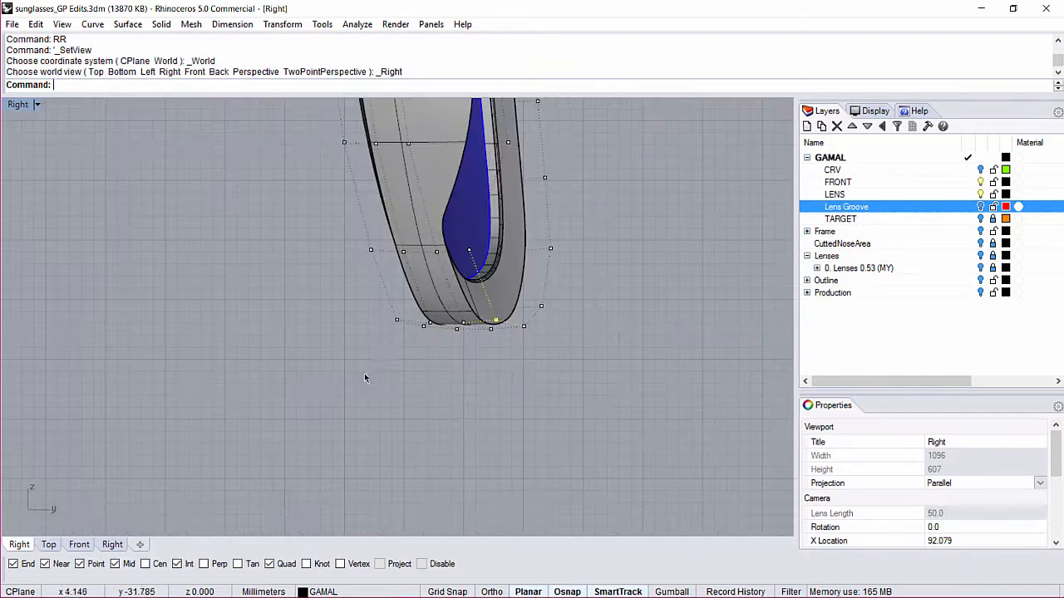
{"action": "scroll", "coordinate": [431, 330], "scroll_direction": "up", "scroll_amount": 2}
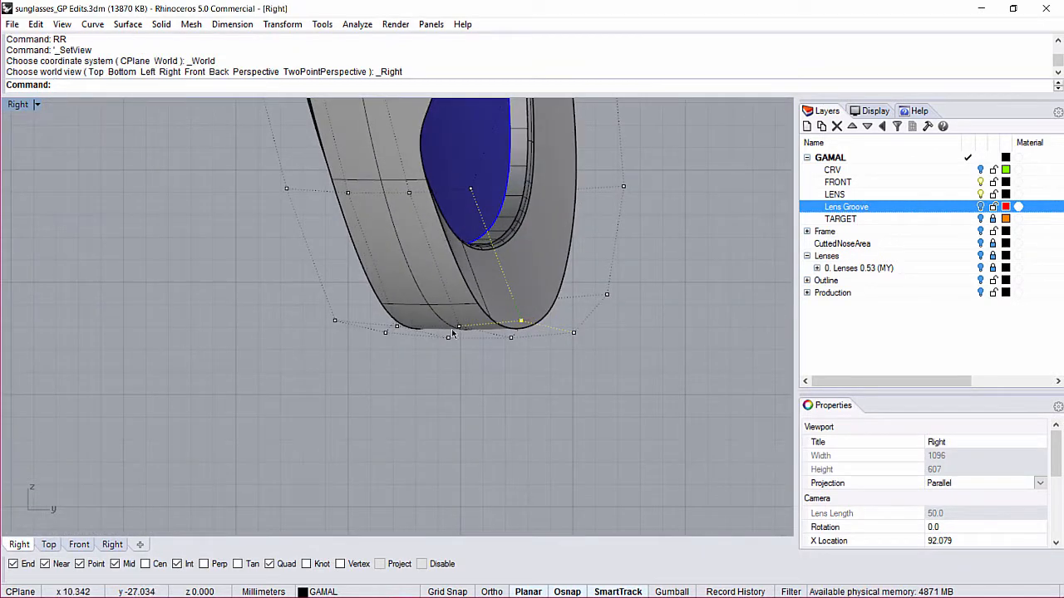
{"action": "type", "text": "PP"}
{"action": "key", "text": "Return"}
{"action": "right_click_drag", "start_coordinate": [442, 338], "coordinate": [513, 304]}
{"action": "left_click", "coordinate": [517, 295]}
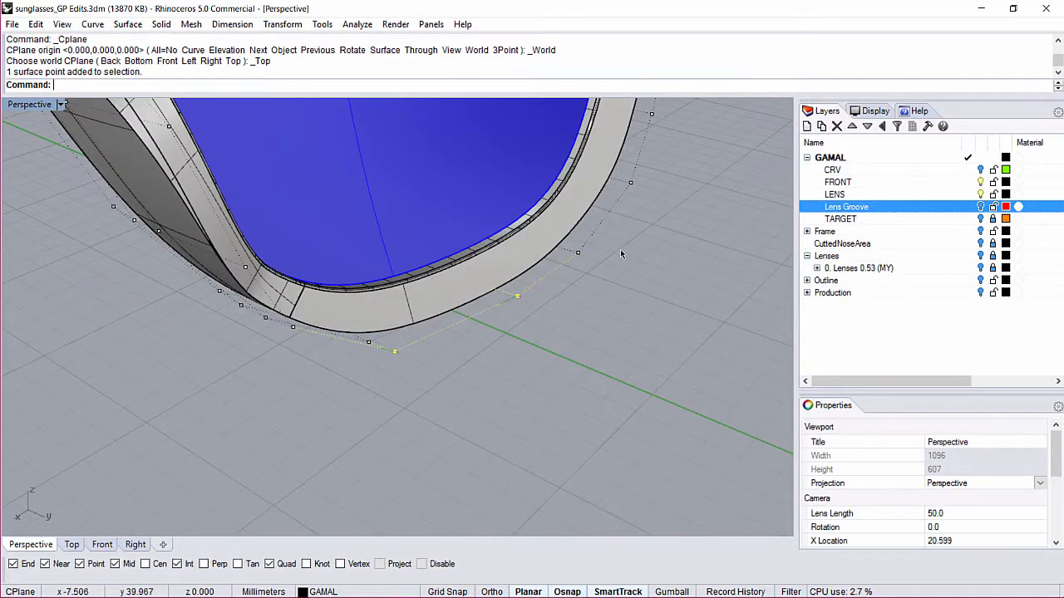
{"action": "left_click", "coordinate": [578, 253], "text": "shift"}
{"action": "right_click_drag", "start_coordinate": [577, 252], "coordinate": [470, 269]}
{"action": "type", "text": "CF"}
{"action": "key", "text": "Return"}
{"action": "scroll", "coordinate": [408, 301], "scroll_direction": "up", "scroll_amount": 4}
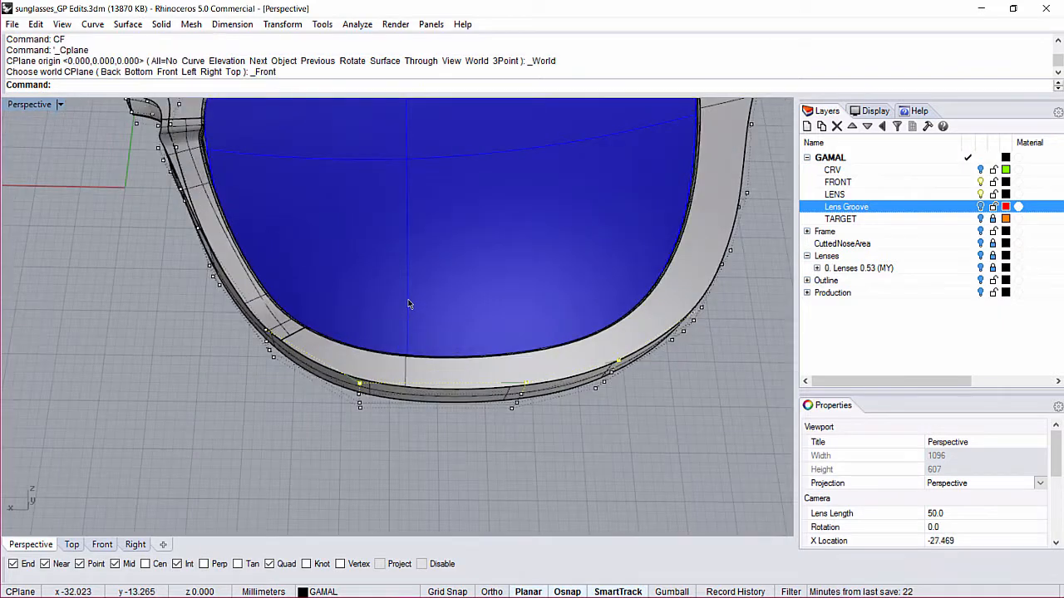
{"action": "key", "text": "alt+Up"}
{"action": "key", "text": "alt+Up"}
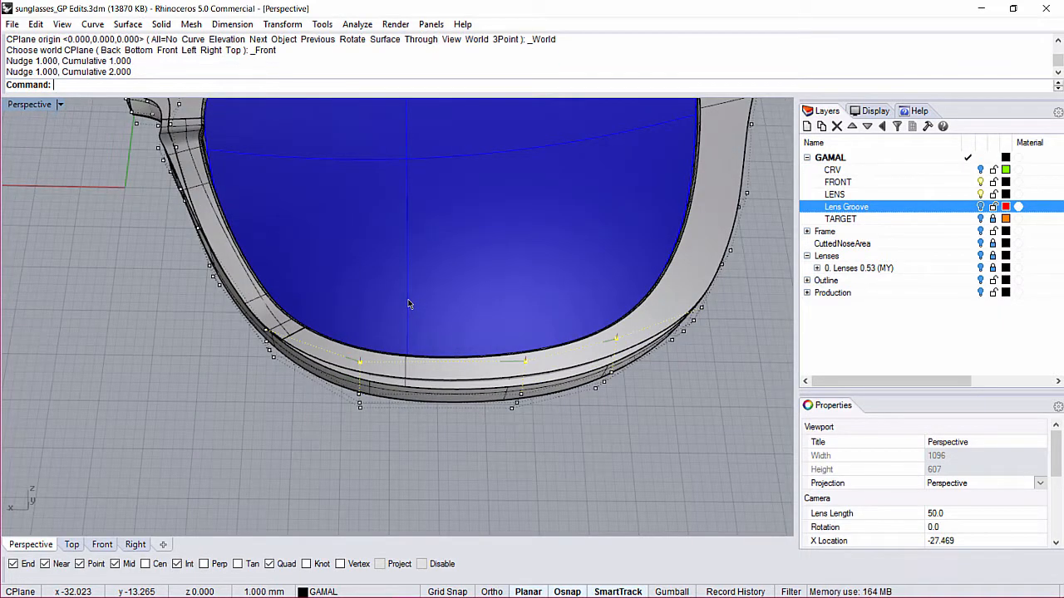
{"action": "key", "text": "alt+Up"}
{"action": "right_click_drag", "start_coordinate": [251, 339], "coordinate": [407, 277]}
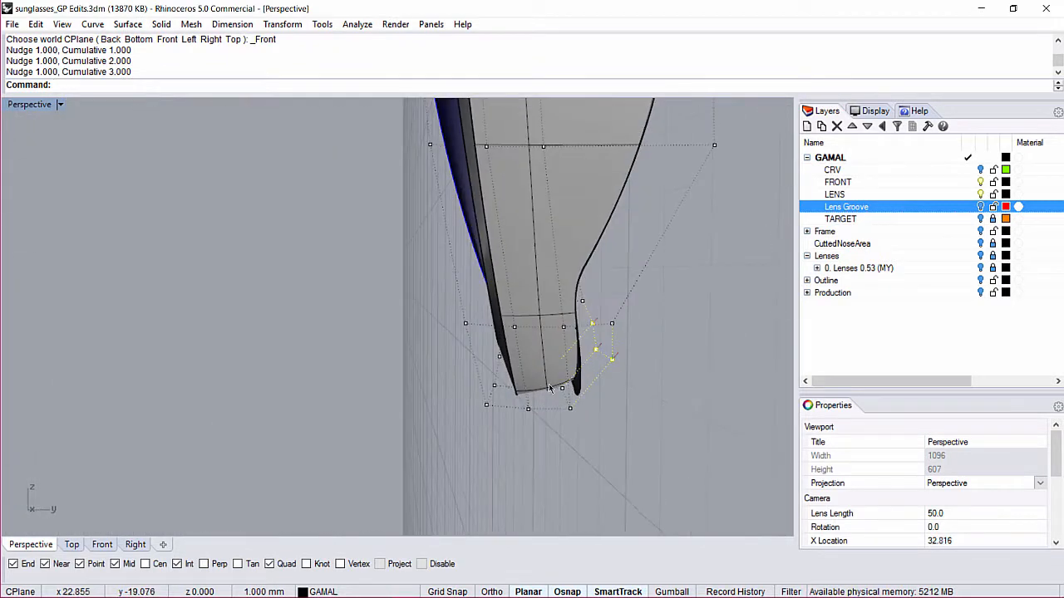
Nudge the rear control point at the rim's lower nose-side corner upward and sideways toward the lens in 0.1 mm increments
{"action": "right_click_drag", "start_coordinate": [573, 380], "coordinate": [289, 291]}
{"action": "left_click", "coordinate": [308, 312]}
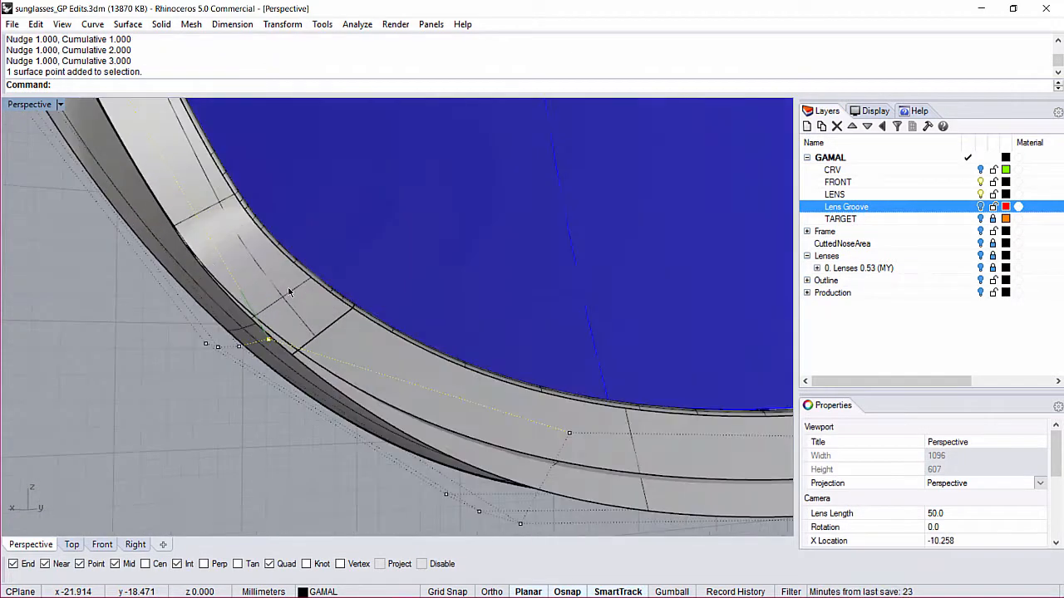
{"action": "key", "text": "ctrl+alt+Up"}
{"action": "key", "text": "ctrl+alt+Up"}
{"action": "key", "text": "ctrl+alt+Up"}
{"action": "key", "text": "ctrl+alt+Up"}
{"action": "key", "text": "ctrl+alt+Left"}
{"action": "key", "text": "ctrl+alt+Left"}
{"action": "key", "text": "ctrl+alt+Left"}
{"action": "key", "text": "ctrl+alt+Left"}
{"action": "key", "text": "ctrl+alt+Left"}
{"action": "key", "text": "ctrl+alt+Left"}
{"action": "key", "text": "ctrl+alt+Left"}
{"action": "key", "text": "ctrl+alt+Left"}
{"action": "key", "text": "ctrl+alt+Left"}
{"action": "key", "text": "ctrl+alt+Left"}
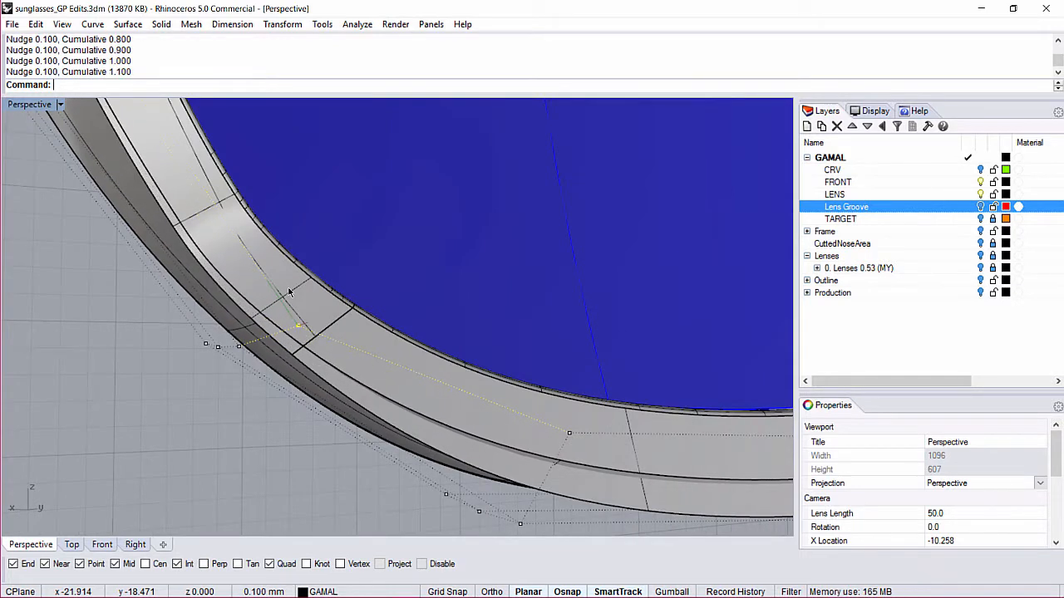
Nudge the next rear control point up the nose side 0.5 mm sideways toward the lens in 0.1 mm increments
{"action": "scroll", "coordinate": [289, 291], "scroll_direction": "down", "scroll_amount": 3}
{"action": "right_click_drag", "start_coordinate": [199, 193], "coordinate": [191, 220], "text": "shift"}
{"action": "scroll", "coordinate": [190, 220], "scroll_direction": "up", "scroll_amount": 3}
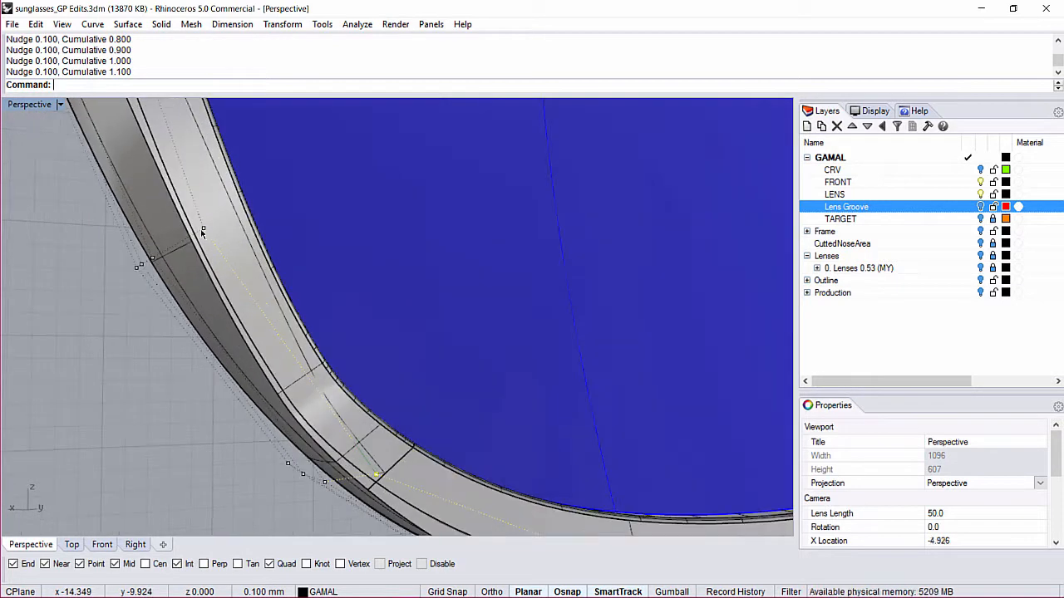
{"action": "key", "text": "ctrl+alt+Right"}
{"action": "key", "text": "ctrl+alt+Right"}
{"action": "key", "text": "ctrl+alt+Right"}
{"action": "key", "text": "ctrl+alt+Right"}
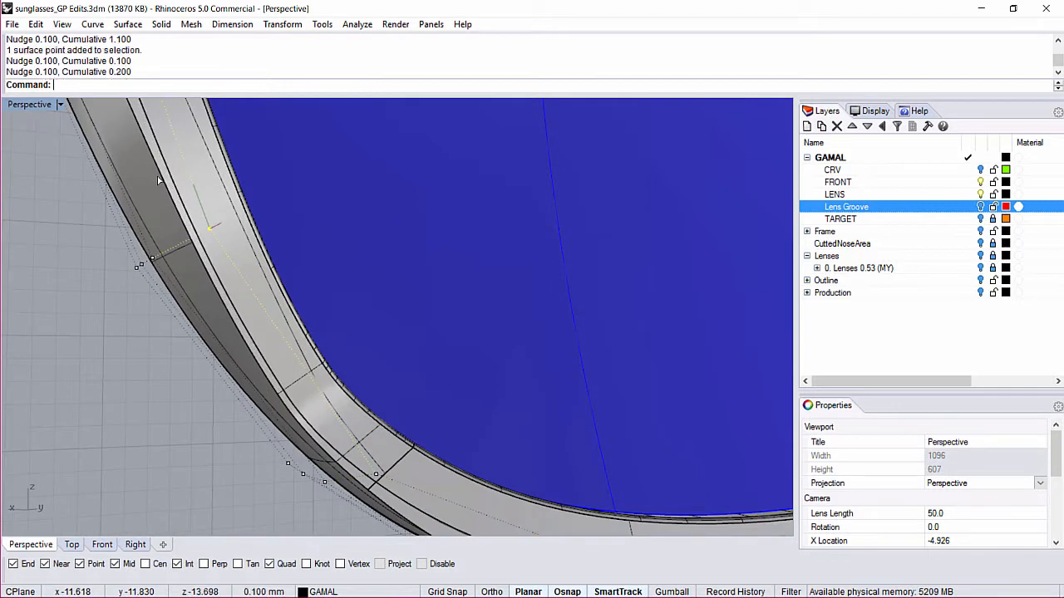
{"action": "key", "text": "ctrl+alt+Right"}
Nudge the three rear control points around the rim's outer lower corner 3 mm toward the lens
{"action": "scroll", "coordinate": [158, 180], "scroll_direction": "down", "scroll_amount": 6}
{"action": "right_click_drag", "start_coordinate": [178, 185], "coordinate": [445, 330]}
{"action": "left_click", "coordinate": [390, 311]}
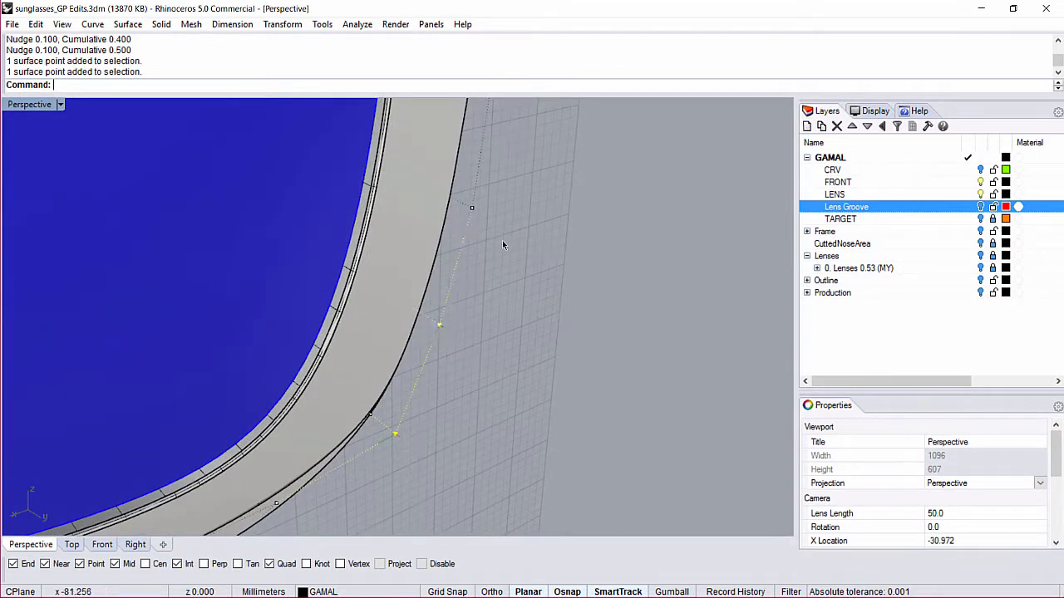
{"action": "right_click_drag", "start_coordinate": [500, 247], "coordinate": [488, 310]}
{"action": "scroll", "coordinate": [594, 373], "scroll_direction": "down", "scroll_amount": 4}
{"action": "right_click_drag", "start_coordinate": [593, 374], "coordinate": [545, 239]}
{"action": "key", "text": "alt+Left"}
{"action": "key", "text": "alt+Left"}
{"action": "key", "text": "alt+Left"}
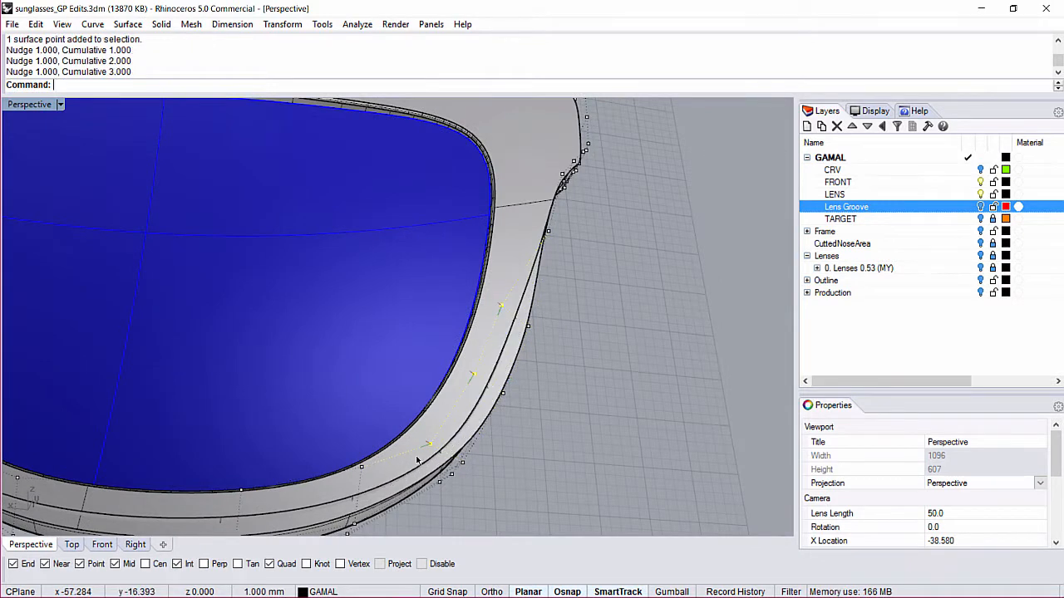
In the Back view, nudge the outer lower corner's rear control point 1 mm outward and 1.3 mm upward
{"action": "type", "text": "BB"}
{"action": "key", "text": "Return"}
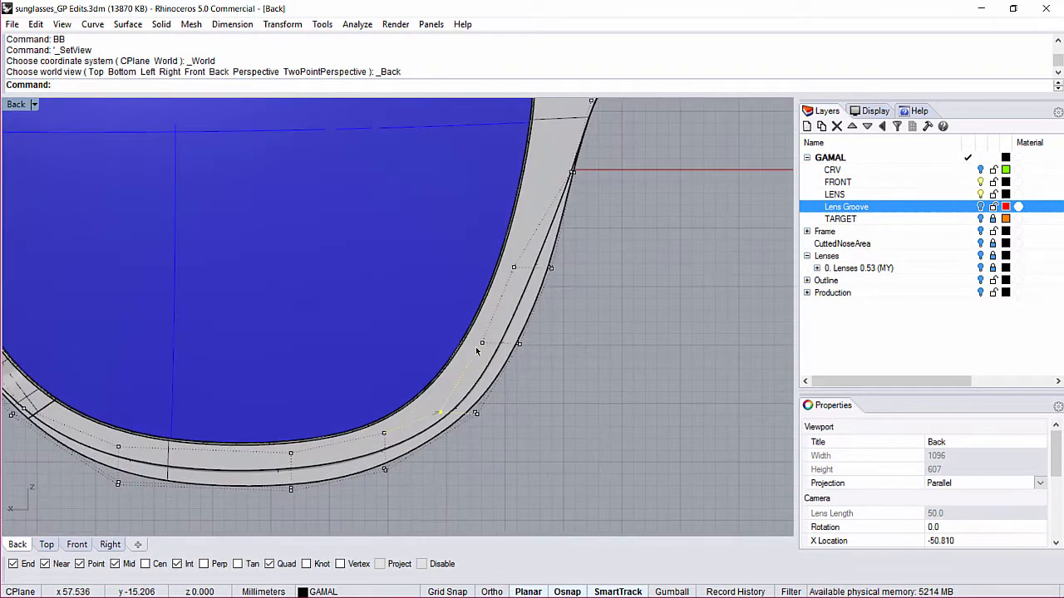
{"action": "key", "text": "alt+Right"}
{"action": "key", "text": "alt+Up"}
{"action": "key", "text": "ctrl+alt+Up"}
{"action": "key", "text": "ctrl+alt+Up"}
{"action": "key", "text": "ctrl+alt+Up"}
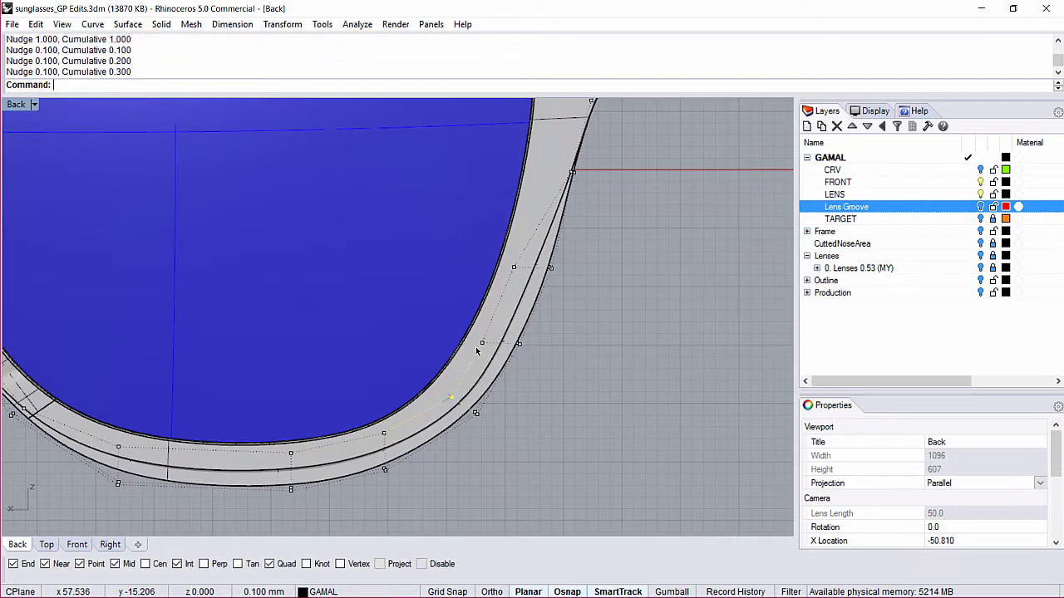
In the Back view, nudge the rear control point below the hinge area 1.4 mm toward the lens
{"action": "right_click_drag", "start_coordinate": [570, 239], "coordinate": [393, 298]}
{"action": "type", "text": "PP"}
{"action": "key", "text": "Return"}
{"action": "scroll", "coordinate": [394, 302], "scroll_direction": "up", "scroll_amount": 6}
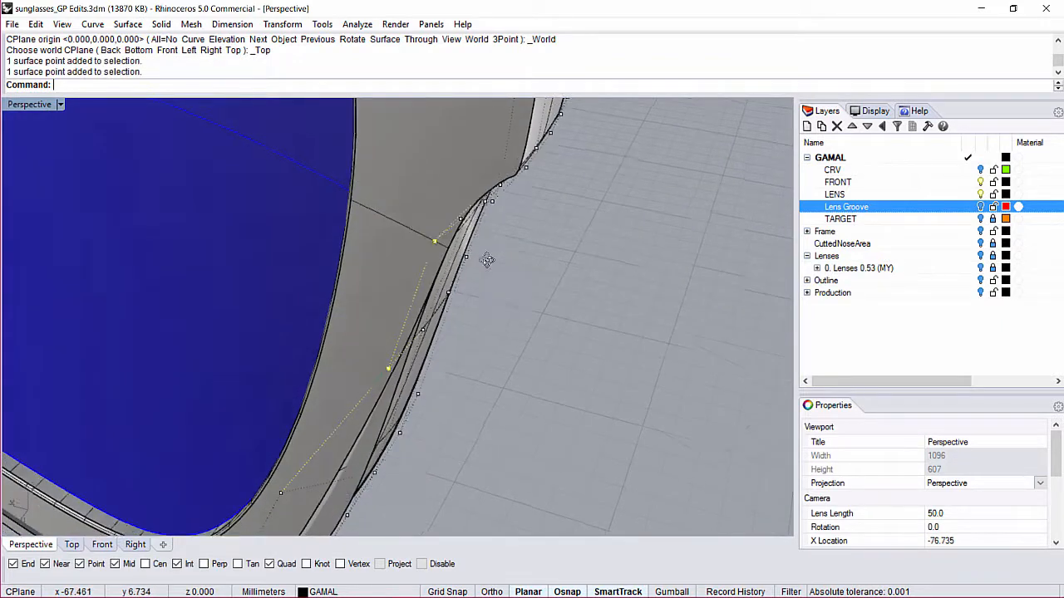
{"action": "scroll", "coordinate": [507, 261], "scroll_direction": "down", "scroll_amount": 8}
{"action": "scroll", "coordinate": [420, 248], "scroll_direction": "up", "scroll_amount": 2}
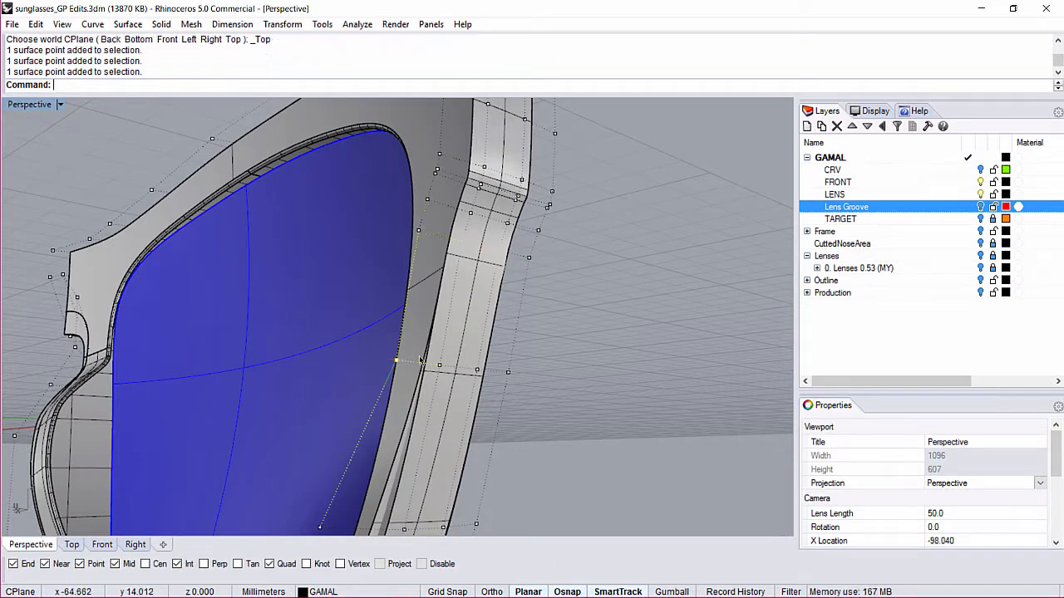
{"action": "scroll", "coordinate": [409, 363], "scroll_direction": "up", "scroll_amount": 5}
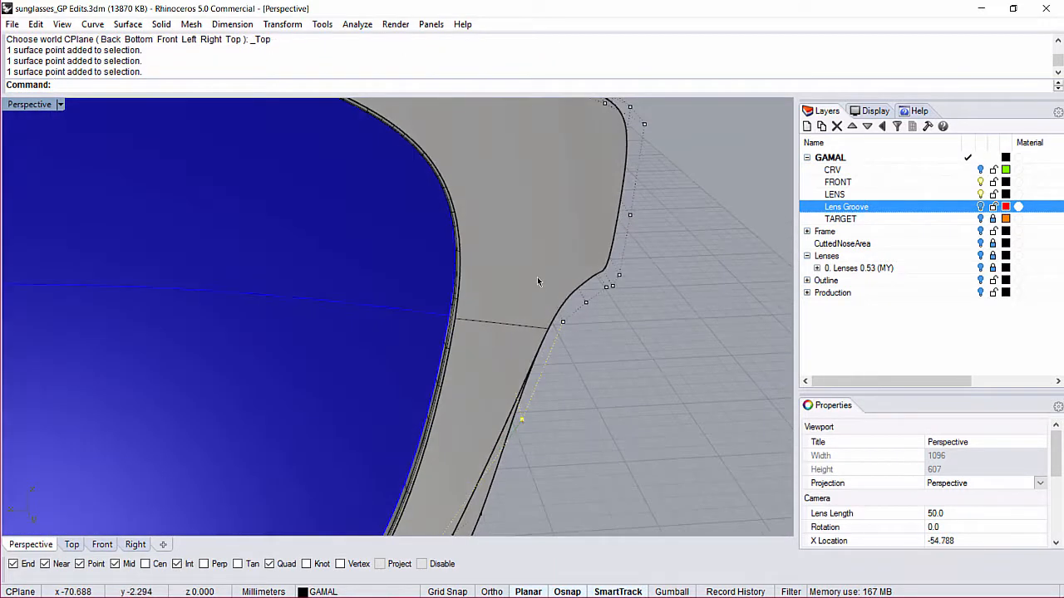
{"action": "scroll", "coordinate": [514, 324], "scroll_direction": "down", "scroll_amount": 1}
{"action": "type", "text": "BB"}
{"action": "key", "text": "Return"}
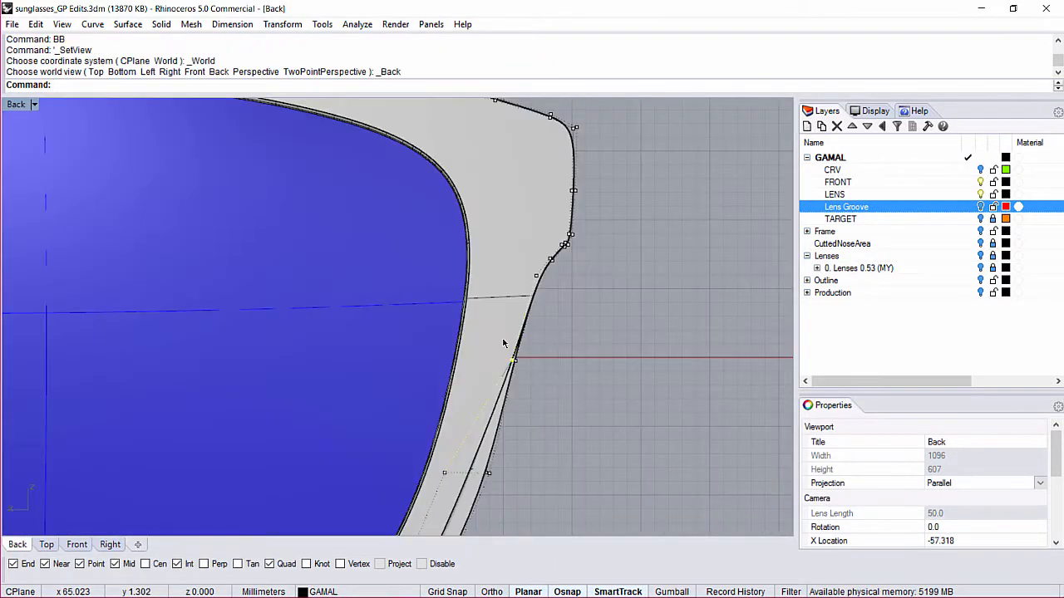
{"action": "key", "text": "alt+Left"}
{"action": "key", "text": "alt+Left"}
{"action": "key", "text": "alt+Left"}
{"action": "key", "text": "alt+Left"}
{"action": "key", "text": "alt+Left"}
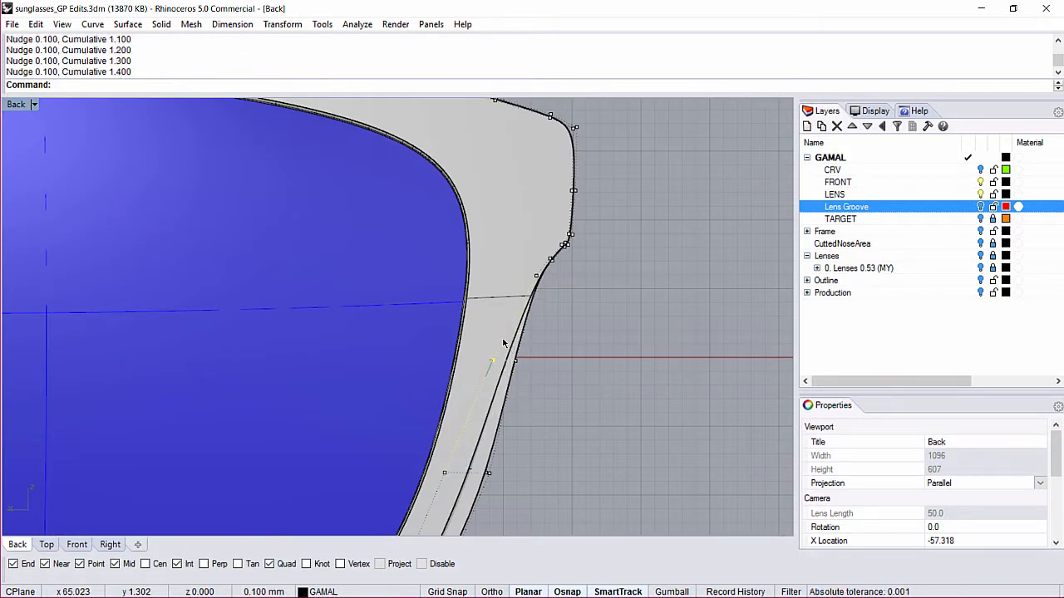
Return to the perspective view and turn off the side surface's control points to check the whole frame
{"action": "type", "text": "PP"}
{"action": "key", "text": "Return"}
{"action": "right_click_drag", "start_coordinate": [407, 332], "coordinate": [442, 302]}
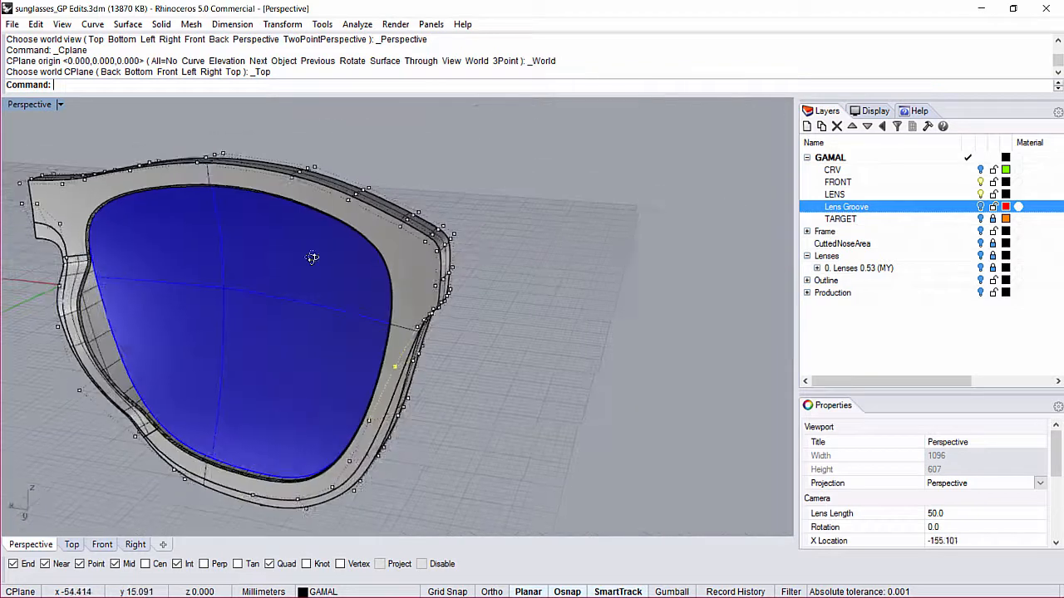
{"action": "key", "text": "Escape"}
{"action": "key", "text": "Escape"}
{"action": "right_click_drag", "start_coordinate": [340, 324], "coordinate": [619, 233]}
{"action": "right_click_drag", "start_coordinate": [406, 388], "coordinate": [504, 336]}
{"action": "right_click_drag", "start_coordinate": [375, 273], "coordinate": [431, 274], "text": "shift"}
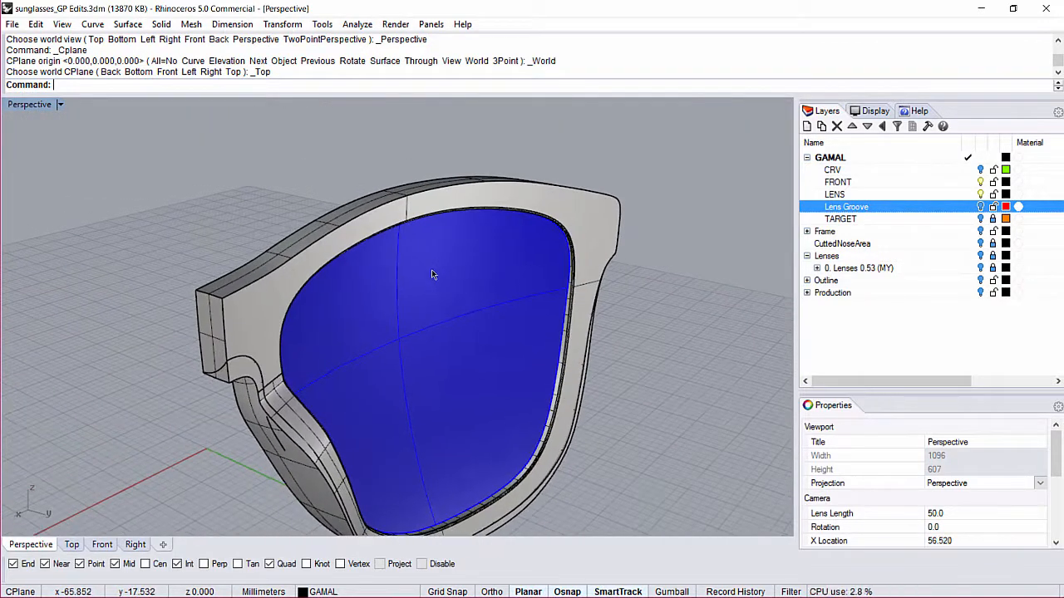
Move the blue lens surfaces and their curves to the LENS layer and hide that layer
{"action": "left_click", "coordinate": [559, 253]}
{"action": "left_click", "coordinate": [834, 194]}
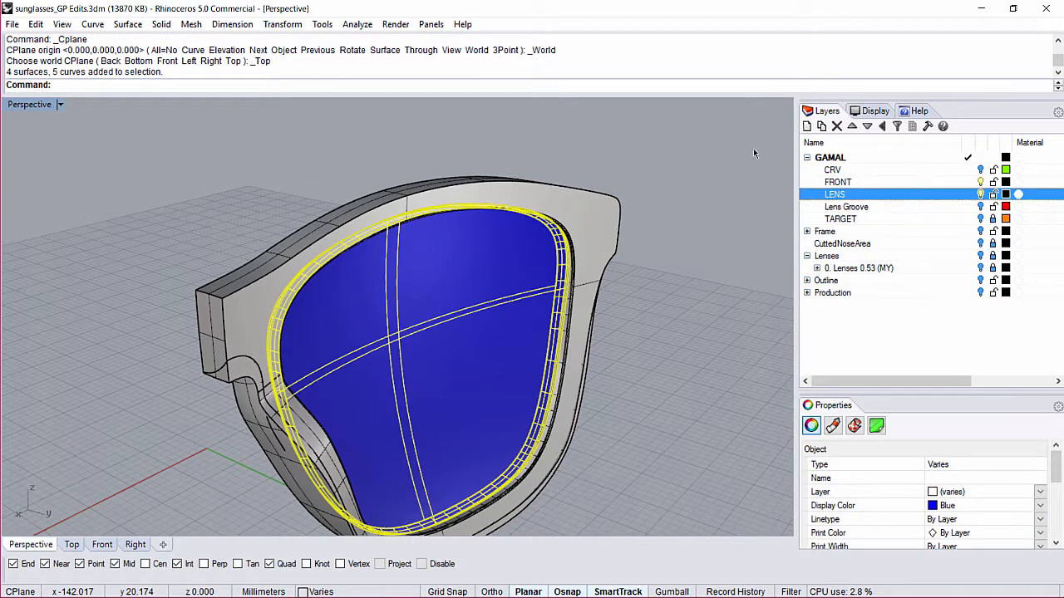
{"action": "left_click", "coordinate": [687, 277]}
{"action": "left_click", "coordinate": [472, 281]}
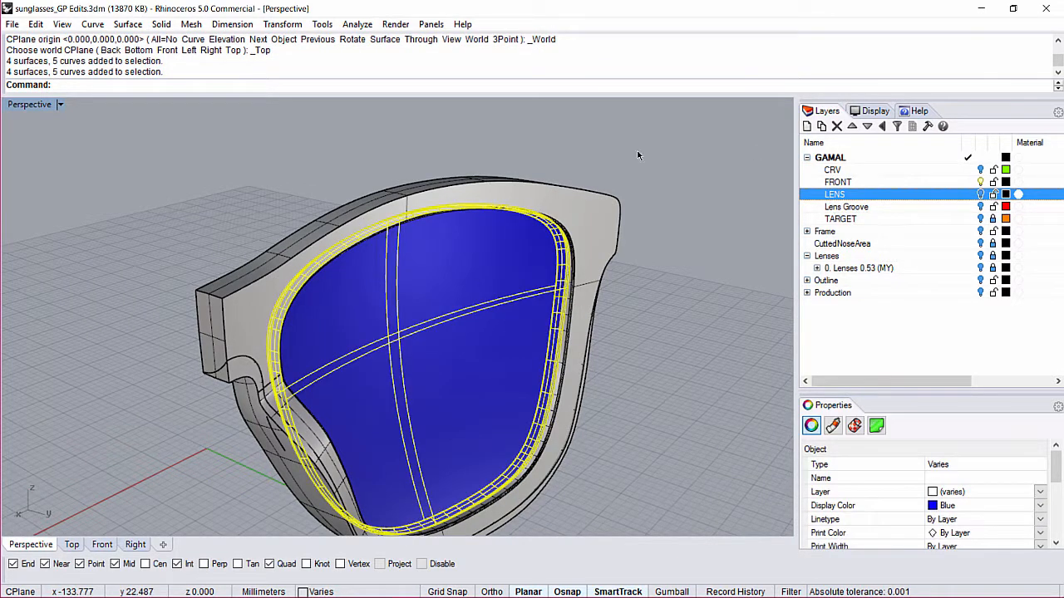
{"action": "right_click", "coordinate": [831, 196]}
Extract the six surfaces lining the lens opening, including the groove and the strips by the nose, and delete them
{"action": "right_click_drag", "start_coordinate": [279, 366], "coordinate": [189, 219]}
{"action": "right_click_drag", "start_coordinate": [253, 221], "coordinate": [91, 223]}
{"action": "scroll", "coordinate": [267, 240], "scroll_direction": "up", "scroll_amount": 5}
{"action": "right_click_drag", "start_coordinate": [275, 245], "coordinate": [419, 241]}
{"action": "type", "text": "ES"}
{"action": "key", "text": "Return"}
{"action": "scroll", "coordinate": [420, 241], "scroll_direction": "up", "scroll_amount": 2}
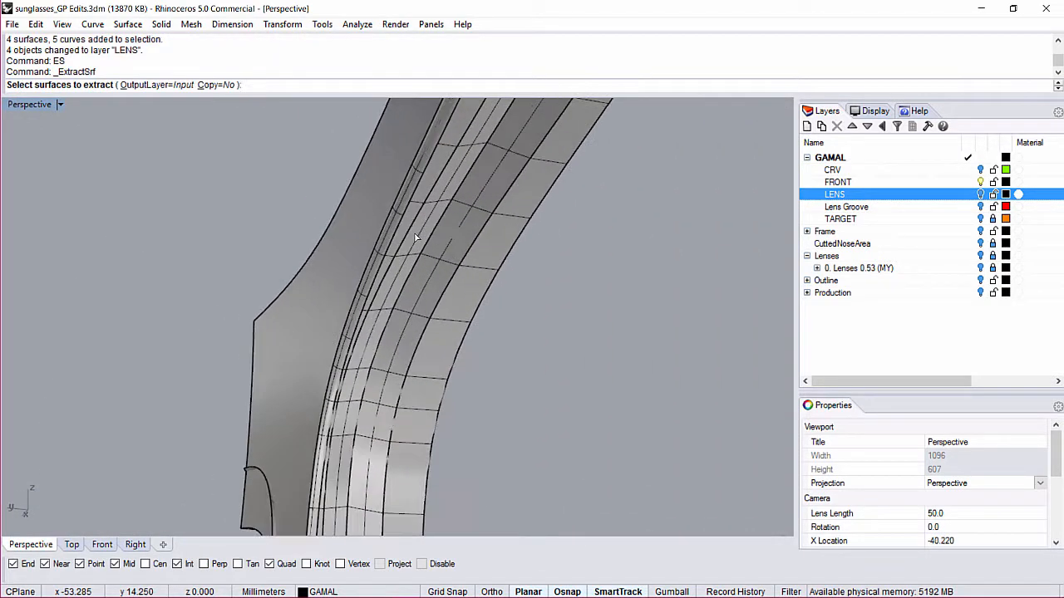
{"action": "left_click", "coordinate": [384, 217]}
{"action": "scroll", "coordinate": [400, 247], "scroll_direction": "down", "scroll_amount": 4}
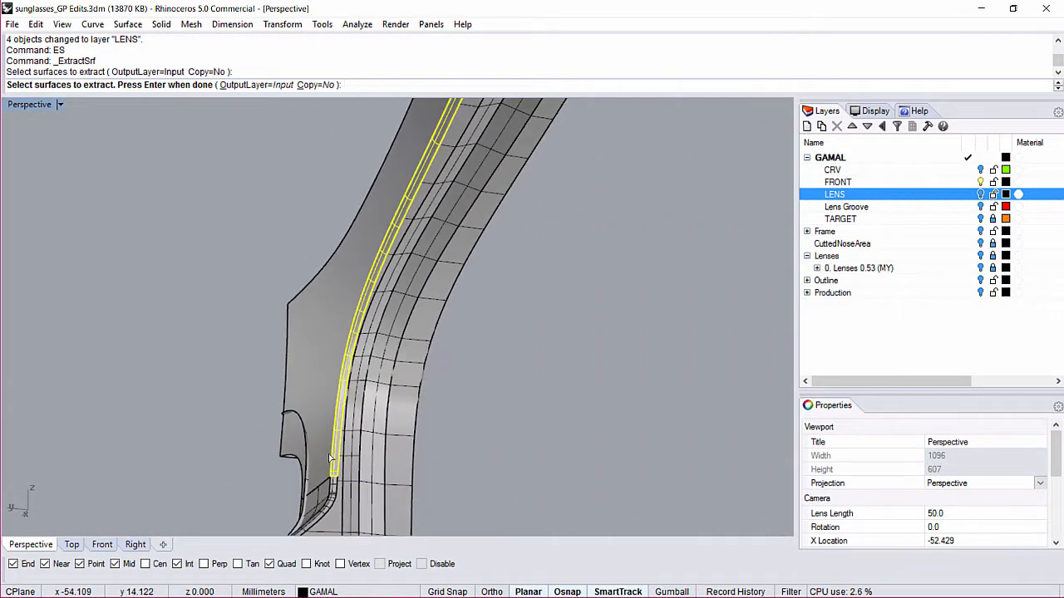
{"action": "scroll", "coordinate": [364, 465], "scroll_direction": "up", "scroll_amount": 4}
{"action": "left_click", "coordinate": [356, 468]}
{"action": "left_click", "coordinate": [391, 502]}
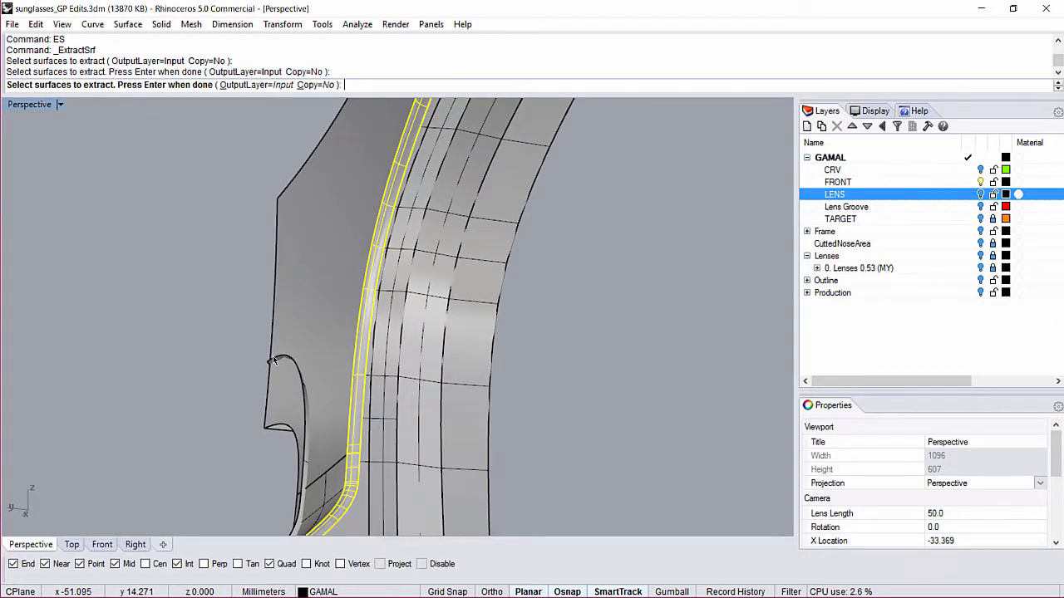
{"action": "left_click", "coordinate": [412, 423]}
{"action": "left_click", "coordinate": [412, 423]}
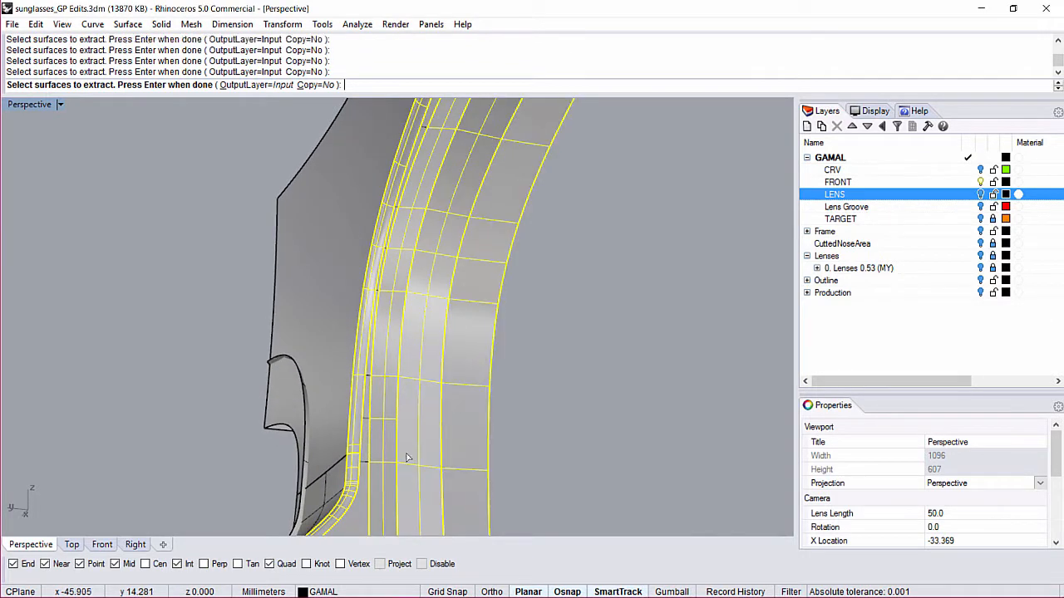
{"action": "scroll", "coordinate": [400, 451], "scroll_direction": "down", "scroll_amount": 3}
{"action": "right_click_drag", "start_coordinate": [384, 414], "coordinate": [426, 297], "text": "shift"}
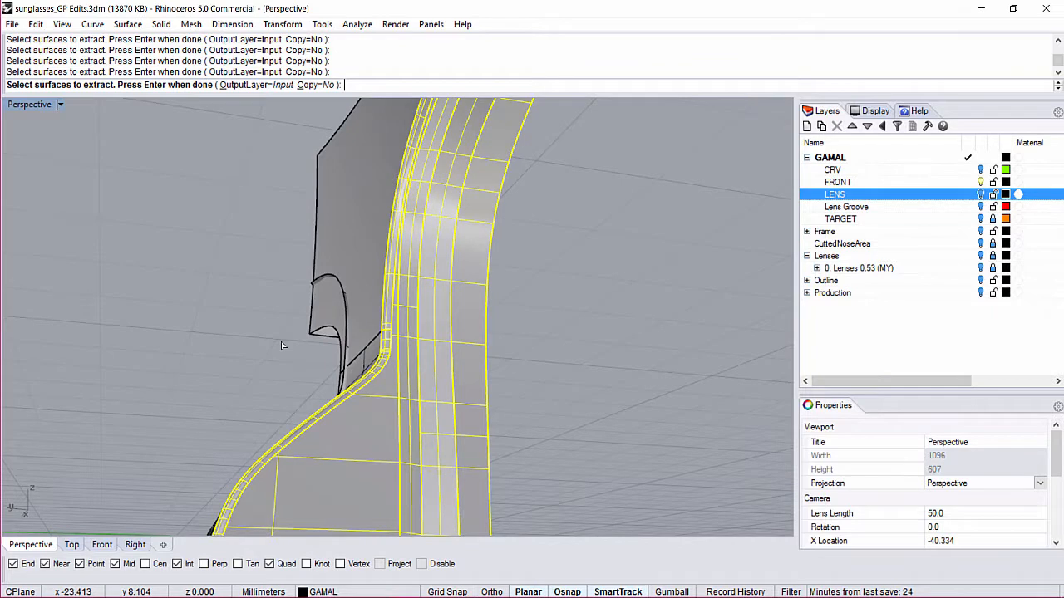
{"action": "key", "text": "Return"}
{"action": "key", "text": "Delete"}
Untrim the lens opening in the frame's front surface, seen through the rear opening
{"action": "scroll", "coordinate": [399, 359], "scroll_direction": "down", "scroll_amount": 4}
{"action": "right_click_drag", "start_coordinate": [401, 356], "coordinate": [204, 254]}
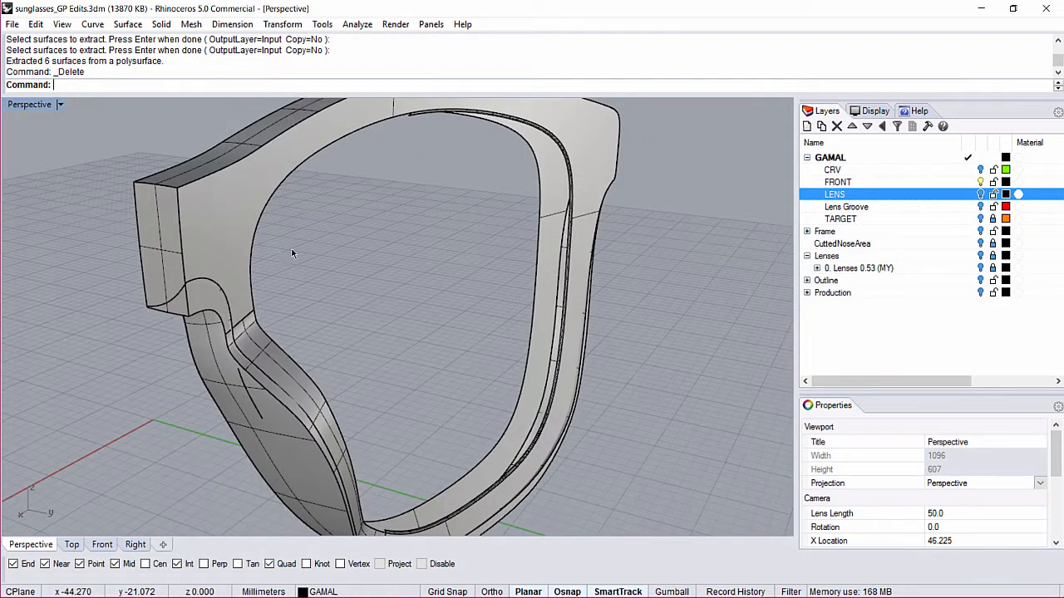
{"action": "type", "text": "U"}
{"action": "key", "text": "Return"}
{"action": "left_click", "coordinate": [534, 162]}
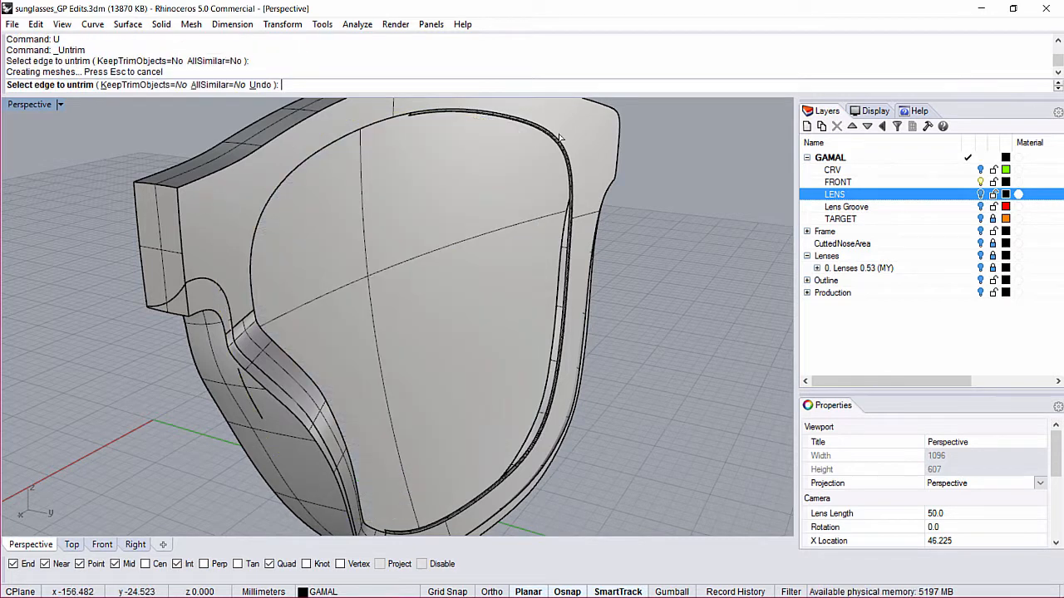
{"action": "right_click_drag", "start_coordinate": [490, 182], "coordinate": [448, 198]}
{"action": "key", "text": "Return"}
Extract the leftover thin groove strip along the rear lens opening and delete it
{"action": "scroll", "coordinate": [520, 137], "scroll_direction": "up", "scroll_amount": 10}
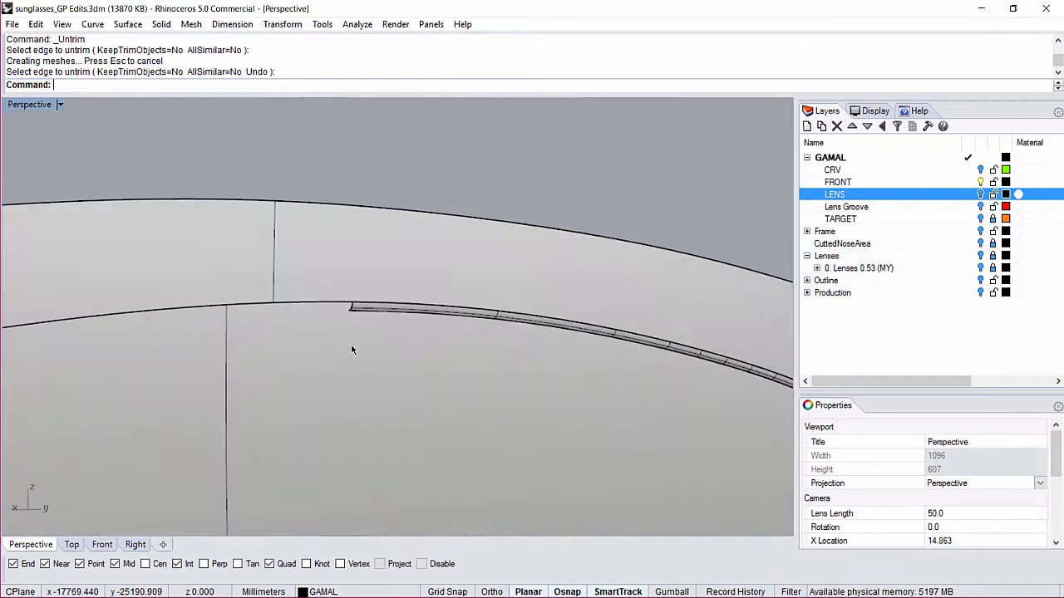
{"action": "type", "text": "ES"}
{"action": "key", "text": "Return"}
{"action": "left_click", "coordinate": [372, 314]}
{"action": "key", "text": "Return"}
{"action": "key", "text": "Delete"}
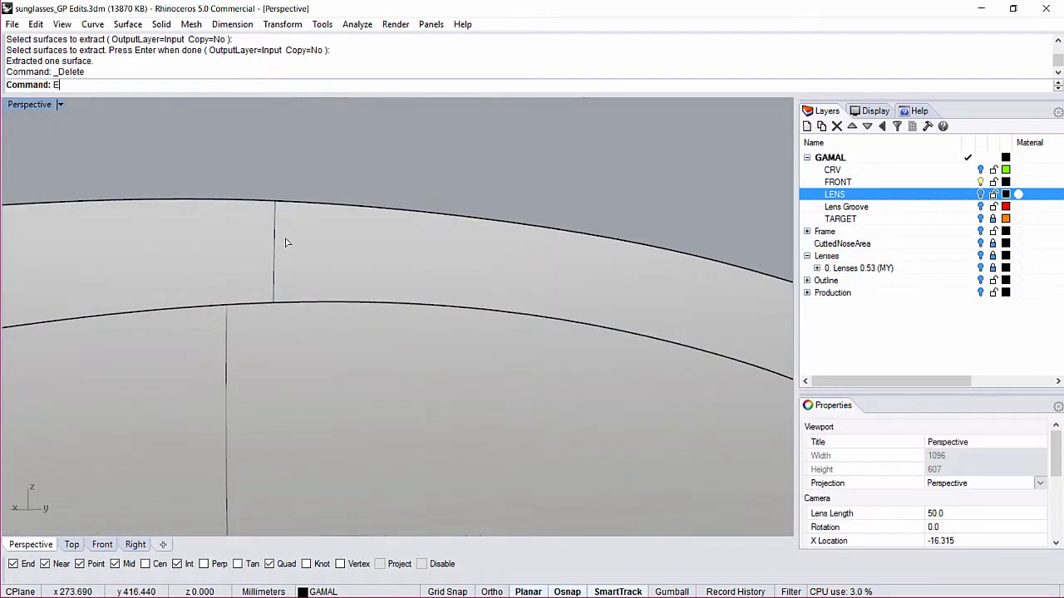
Try to untrim the upper edge of the lens opening in the rear surface
{"action": "type", "text": "U"}
{"action": "key", "text": "Return"}
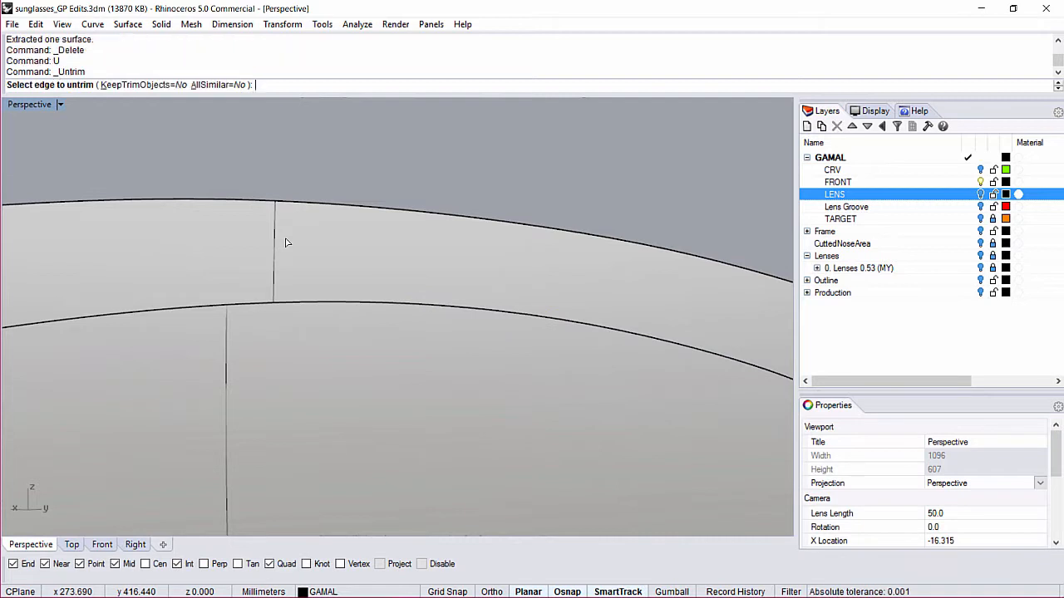
{"action": "left_click", "coordinate": [368, 304]}
Explode the frame polysurface into separate surfaces and clear the selection
{"action": "scroll", "coordinate": [368, 308], "scroll_direction": "down", "scroll_amount": 10}
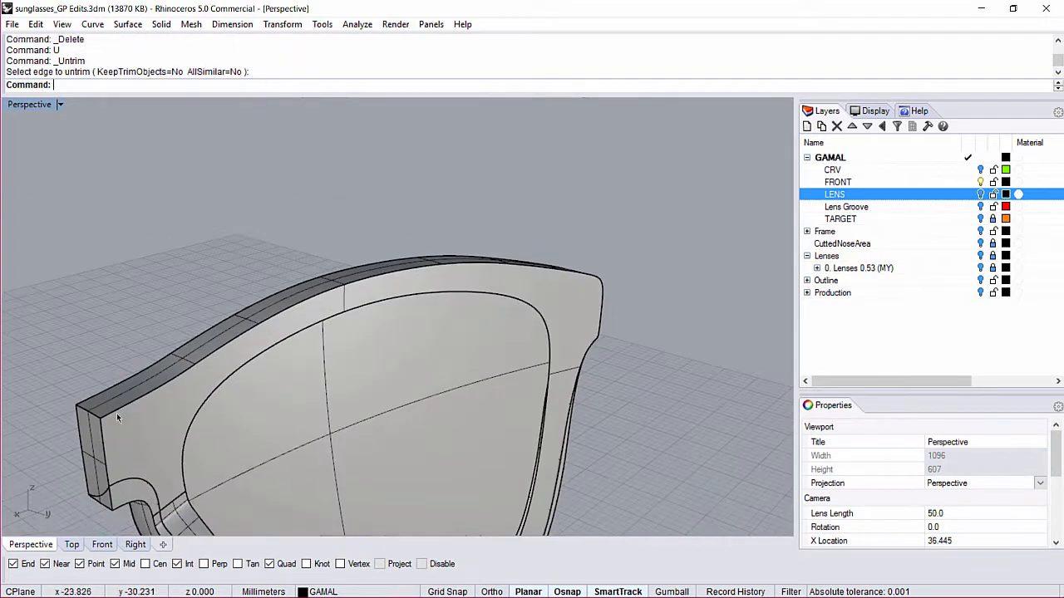
{"action": "scroll", "coordinate": [237, 305], "scroll_direction": "up", "scroll_amount": 5}
{"action": "left_click", "coordinate": [128, 224]}
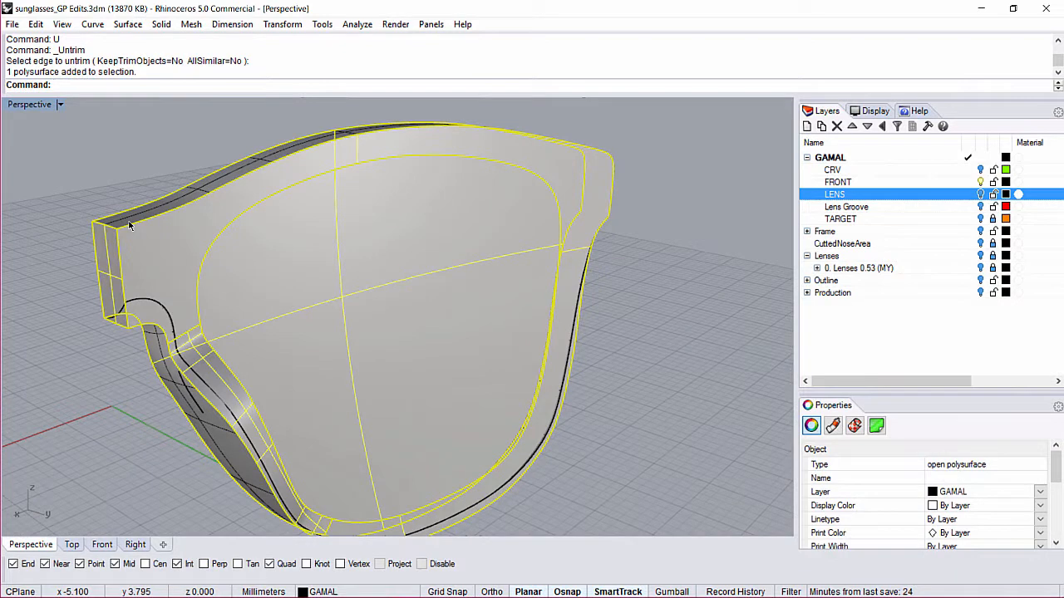
{"action": "type", "text": "EX"}
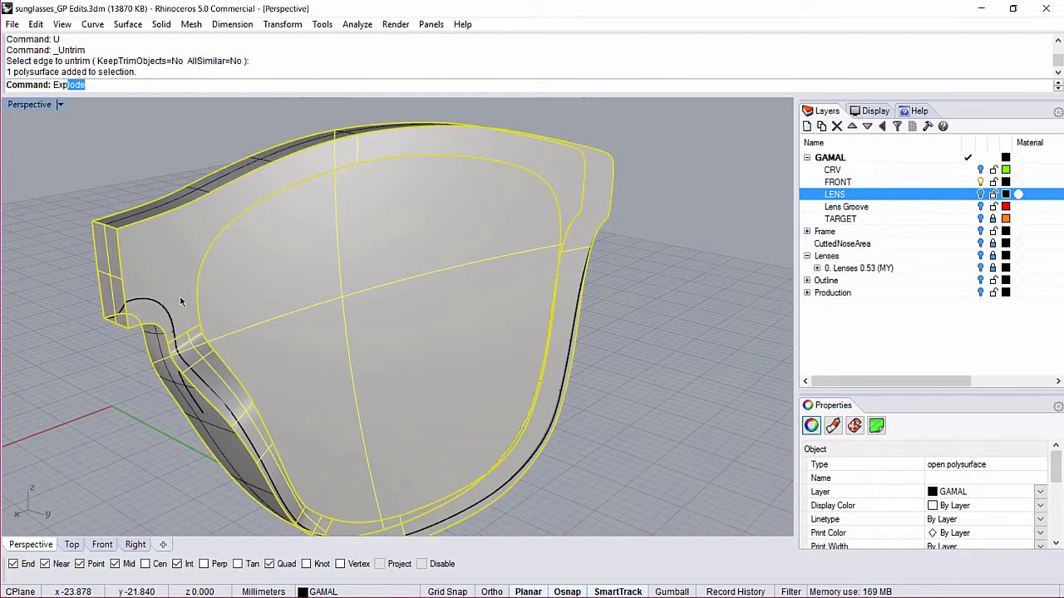
{"action": "type", "text": "plod"}
{"action": "key", "text": "Return"}
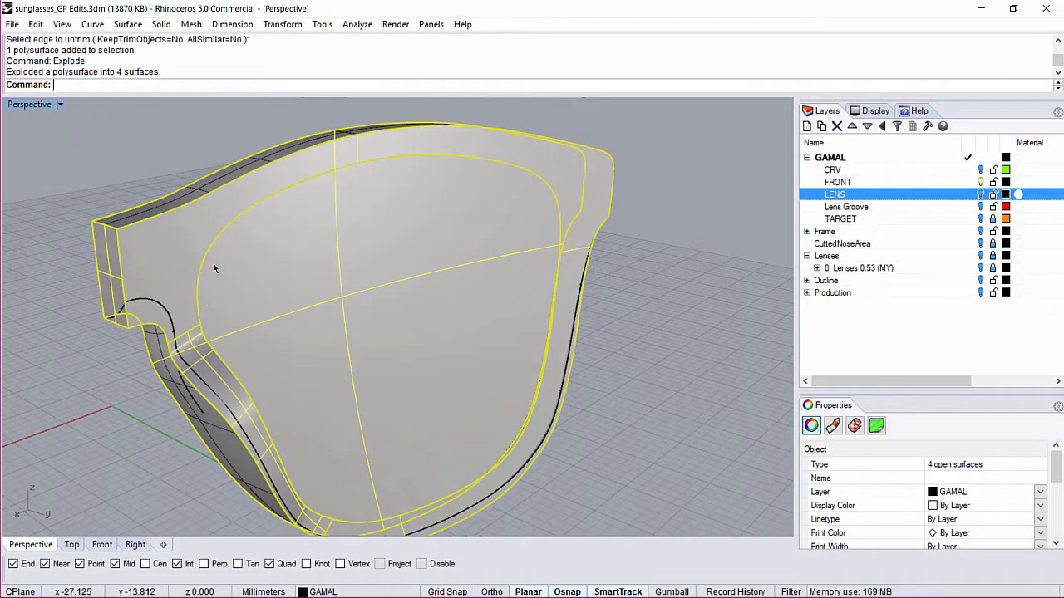
{"action": "key", "text": "Escape"}
Untrim the exploded front and rear surfaces so they extend past the frame outline
{"action": "right_click_drag", "start_coordinate": [173, 355], "coordinate": [436, 293]}
{"action": "type", "text": "U"}
{"action": "key", "text": "Return"}
{"action": "left_click", "coordinate": [218, 217]}
{"action": "left_click", "coordinate": [524, 280]}
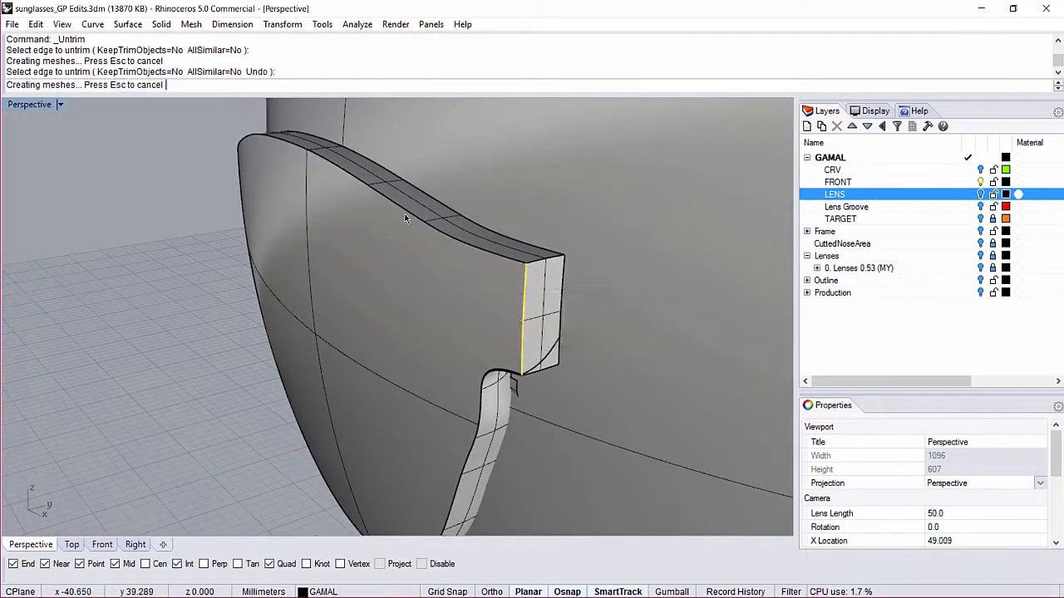
{"action": "left_click", "coordinate": [525, 279]}
{"action": "right_click_drag", "start_coordinate": [543, 297], "coordinate": [174, 325]}
{"action": "scroll", "coordinate": [163, 337], "scroll_direction": "up", "scroll_amount": 6}
{"action": "scroll", "coordinate": [154, 320], "scroll_direction": "down", "scroll_amount": 8}
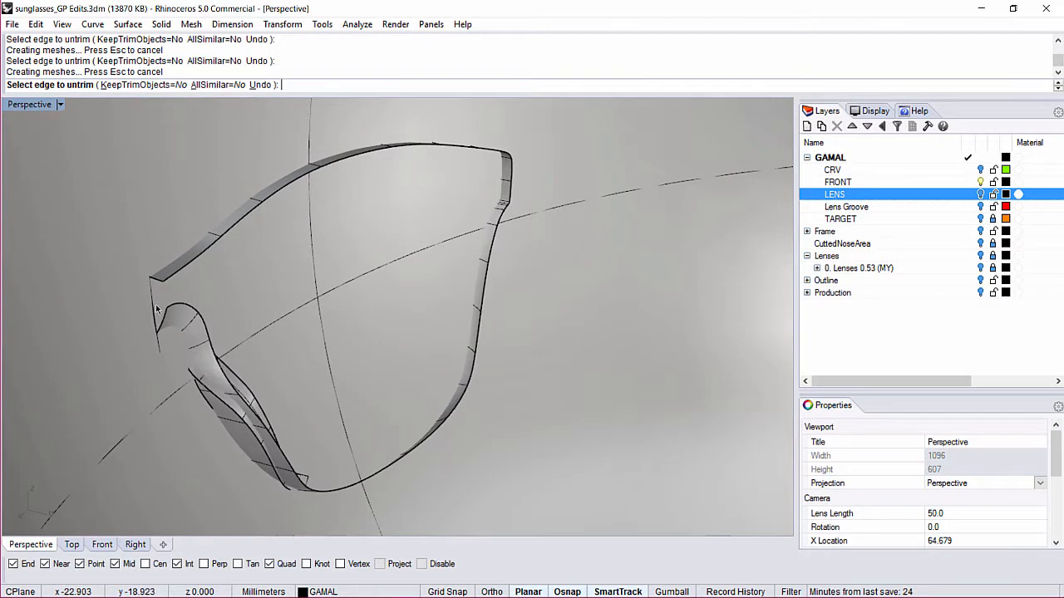
Delete the bridge end surface and loft a Normal-style replacement between the side surface's two open end edges, without simplifying
{"action": "left_click", "coordinate": [153, 305]}
{"action": "scroll", "coordinate": [155, 305], "scroll_direction": "up", "scroll_amount": 7}
{"action": "right_click", "coordinate": [164, 282]}
{"action": "left_click", "coordinate": [126, 214]}
{"action": "key", "text": "Delete"}
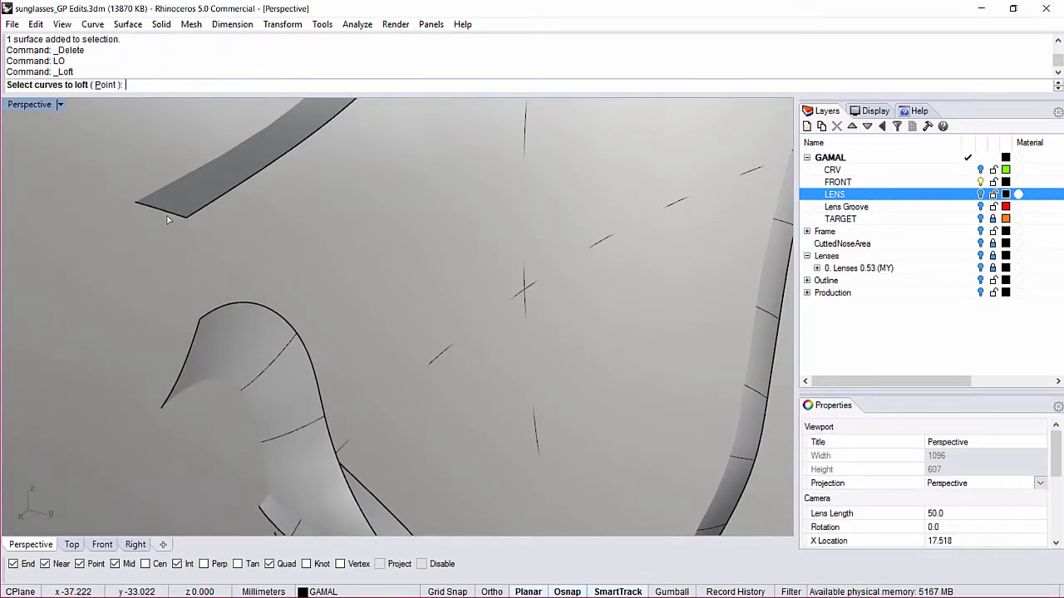
{"action": "key", "text": "Return"}
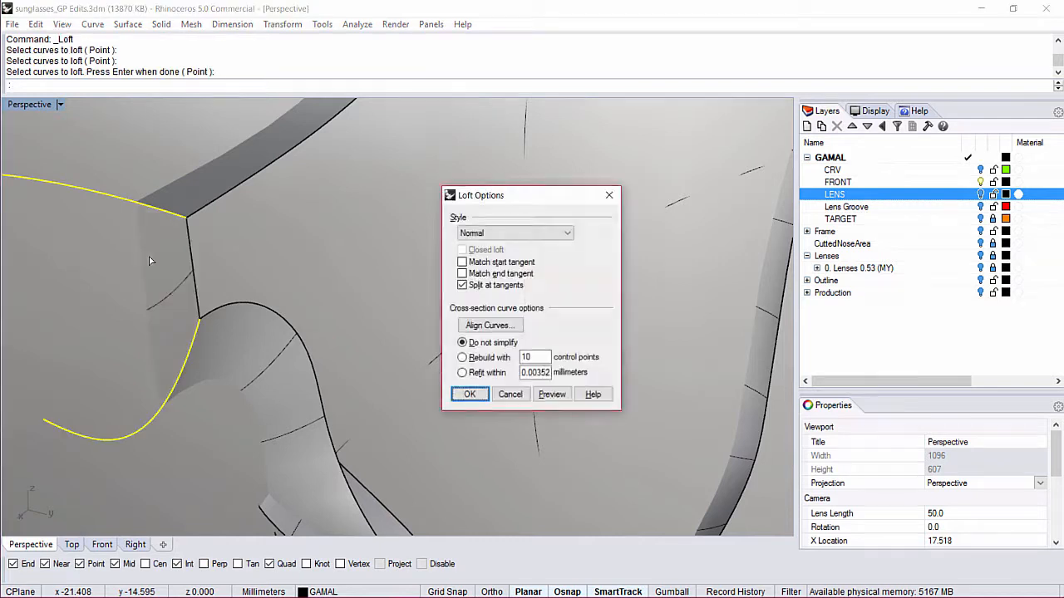
{"action": "key", "text": "Return"}
Join the lofted bridge end surface to the frame's side surface
{"action": "scroll", "coordinate": [297, 352], "scroll_direction": "down", "scroll_amount": 6}
{"action": "right_click_drag", "start_coordinate": [180, 320], "coordinate": [120, 299]}
{"action": "scroll", "coordinate": [282, 300], "scroll_direction": "up", "scroll_amount": 8}
{"action": "right_click_drag", "start_coordinate": [235, 299], "coordinate": [270, 291]}
{"action": "left_click", "coordinate": [136, 271]}
{"action": "right_click_drag", "start_coordinate": [135, 270], "coordinate": [175, 288]}
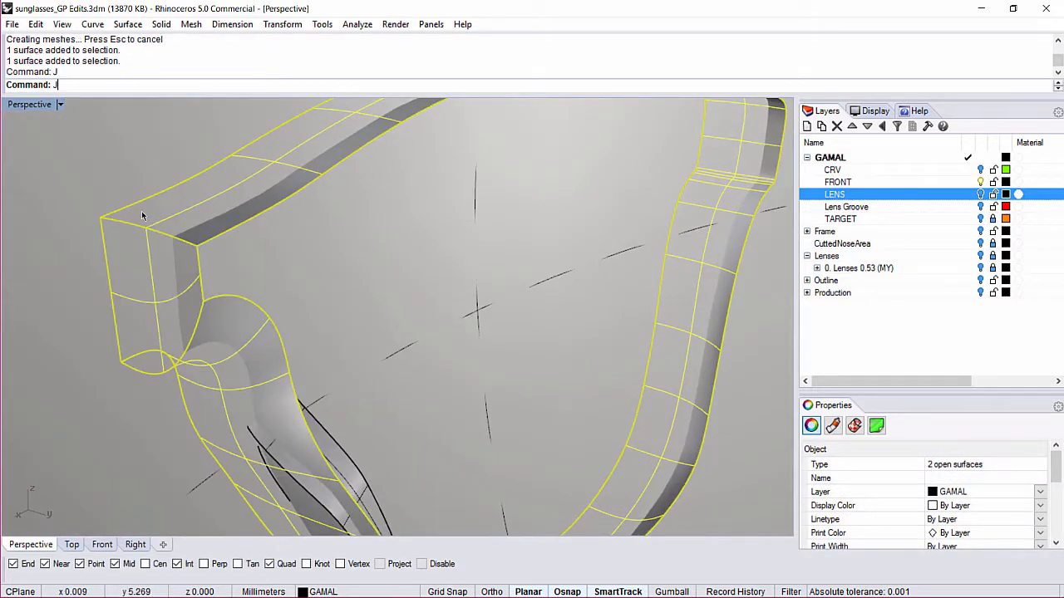
{"action": "key", "text": "ctrl+j"}
{"action": "scroll", "coordinate": [232, 285], "scroll_direction": "down", "scroll_amount": 4}
{"action": "right_click_drag", "start_coordinate": [317, 321], "coordinate": [308, 286]}
{"action": "key", "text": "Escape"}
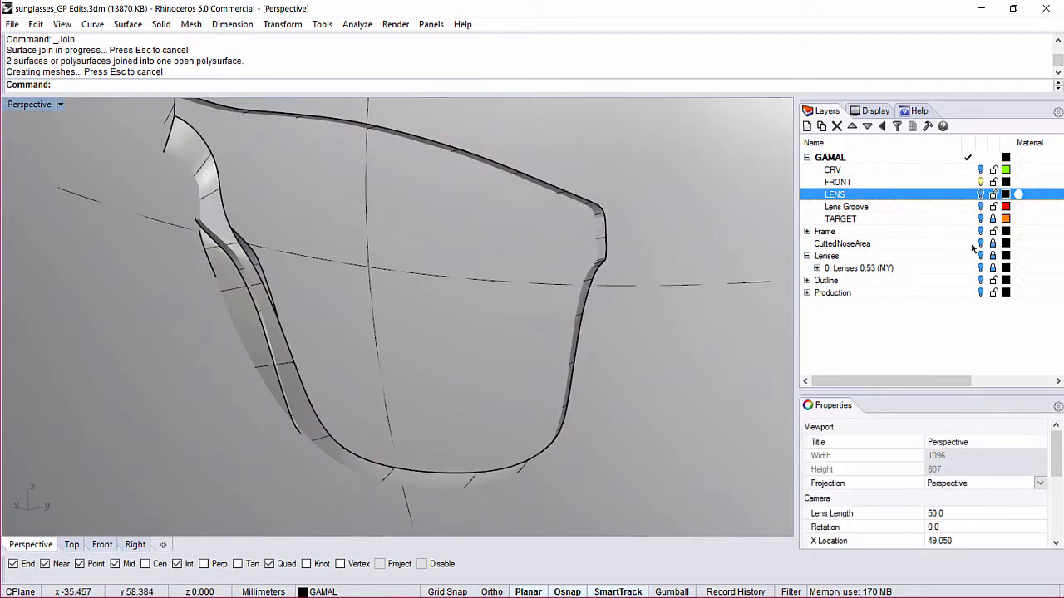
Show the CRV layer and switch to the Back view
{"action": "left_click", "coordinate": [979, 170]}
{"action": "type", "text": "B"}
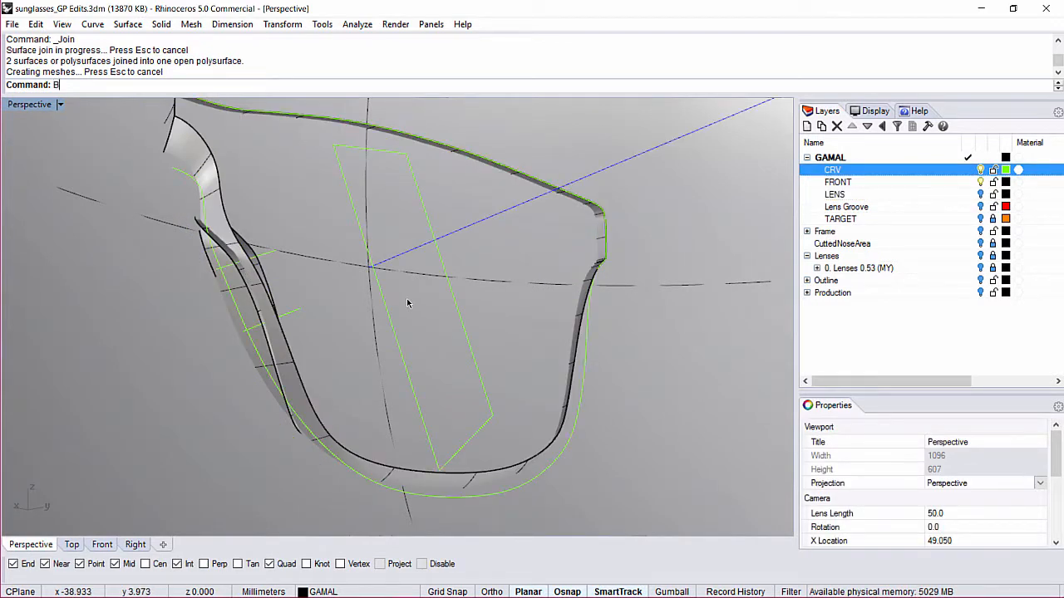
{"action": "type", "text": "B"}
{"action": "key", "text": "Return"}
Trim the large rear surface with the closed rectangular curve around the nose pad, removing the area inside it
{"action": "left_click", "coordinate": [302, 204]}
{"action": "scroll", "coordinate": [249, 210], "scroll_direction": "up", "scroll_amount": 3}
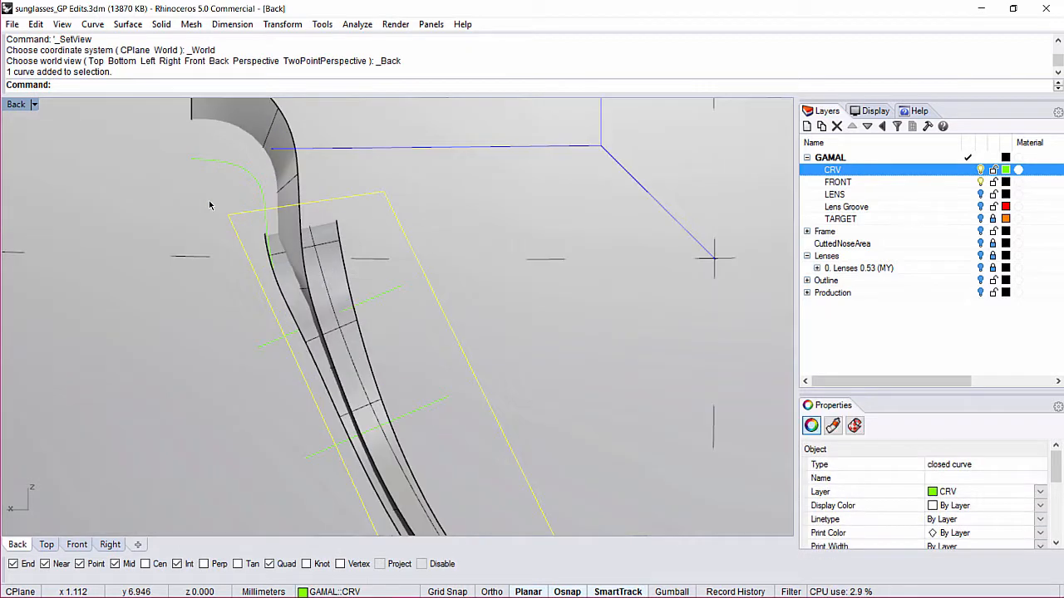
{"action": "type", "text": "T"}
{"action": "key", "text": "Return"}
{"action": "scroll", "coordinate": [356, 234], "scroll_direction": "up", "scroll_amount": 3}
{"action": "left_click", "coordinate": [273, 175]}
{"action": "key", "text": "Return"}
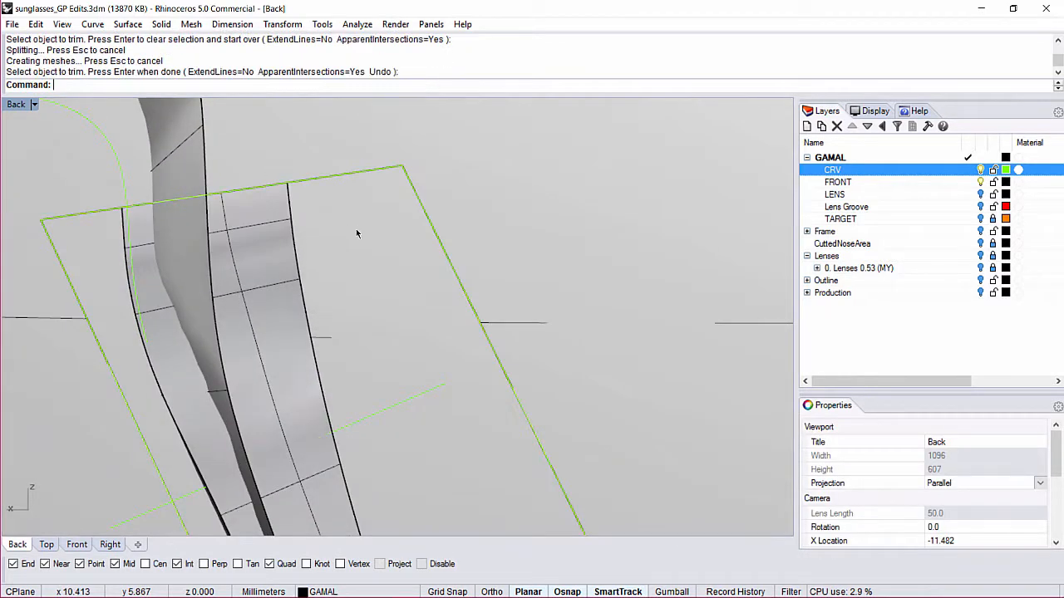
Return to the perspective view, inspect the nose pad surface in the cut-out and hide the CRV layer
{"action": "scroll", "coordinate": [356, 233], "scroll_direction": "down", "scroll_amount": 5}
{"action": "type", "text": "QQ"}
{"action": "key", "text": "Return"}
{"action": "right_click_drag", "start_coordinate": [352, 272], "coordinate": [266, 256]}
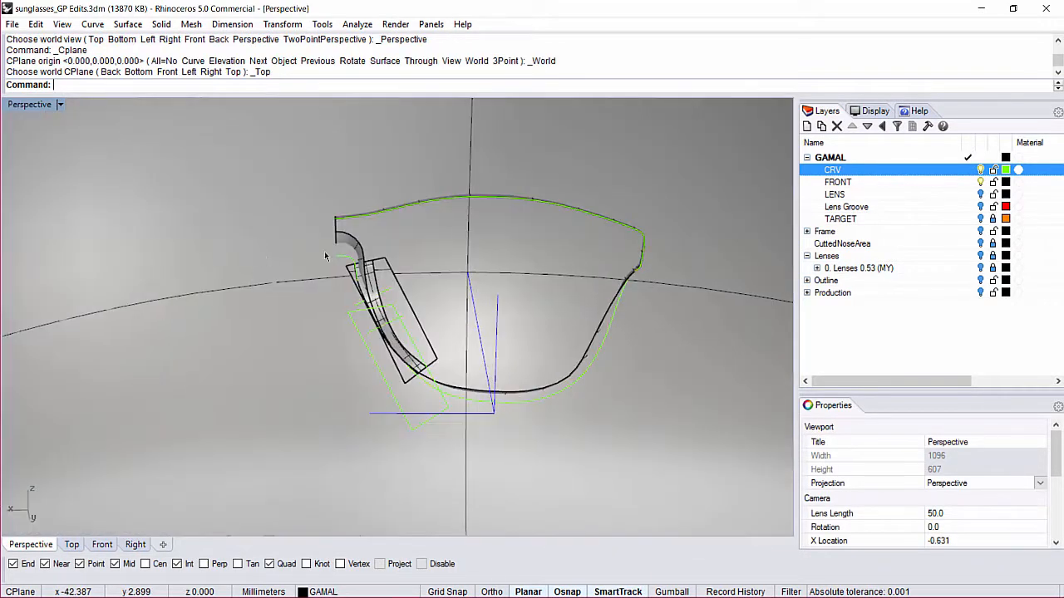
{"action": "scroll", "coordinate": [377, 274], "scroll_direction": "up", "scroll_amount": 5}
{"action": "left_click", "coordinate": [378, 274]}
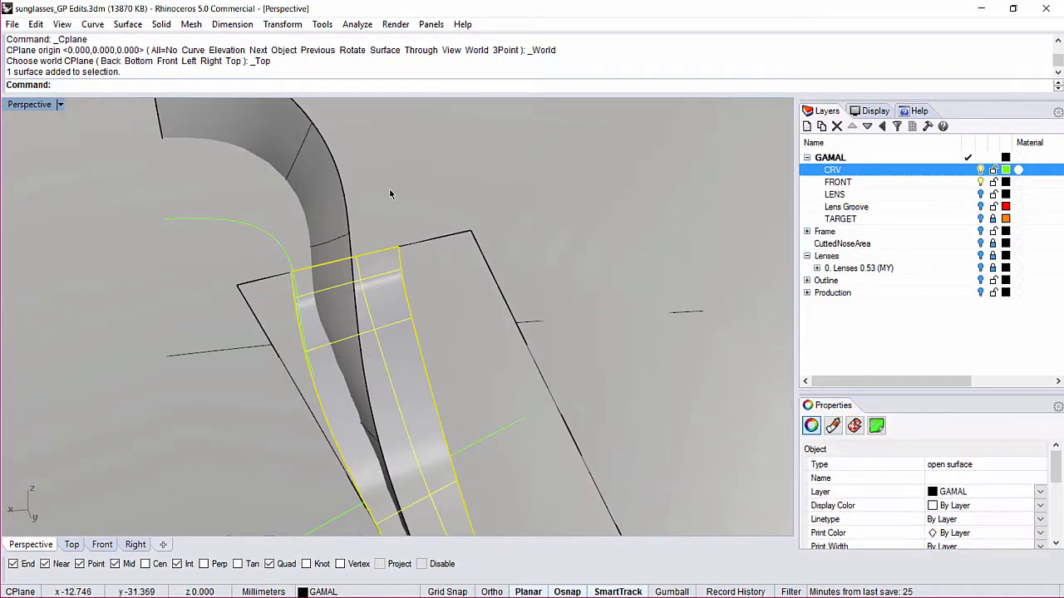
{"action": "scroll", "coordinate": [387, 187], "scroll_direction": "down", "scroll_amount": 3}
{"action": "right_click_drag", "start_coordinate": [416, 307], "coordinate": [360, 242], "text": "shift"}
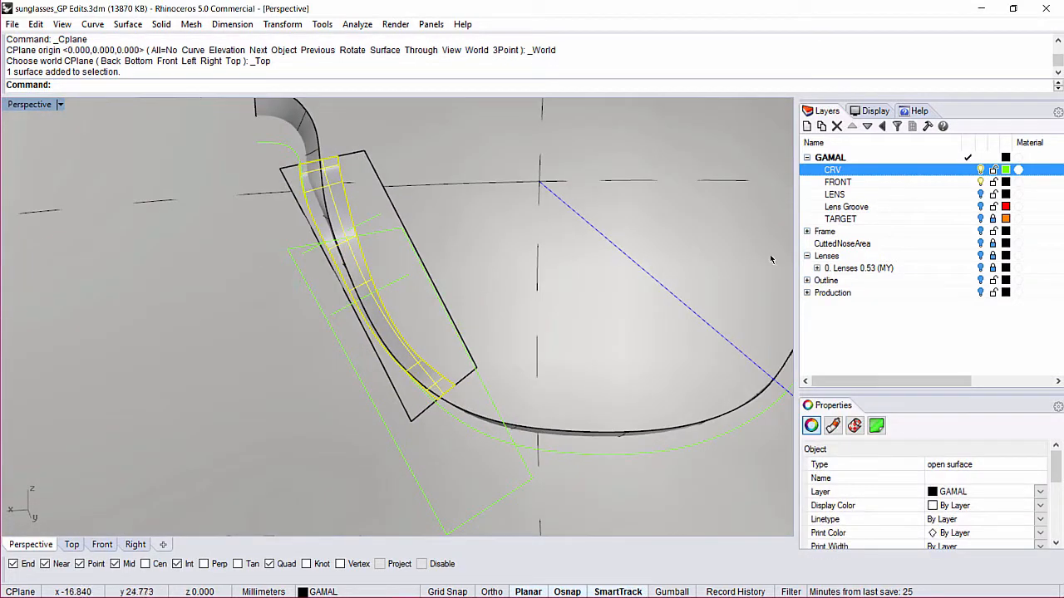
{"action": "right_click_drag", "start_coordinate": [431, 366], "coordinate": [434, 207]}
{"action": "left_click", "coordinate": [980, 171]}
Untrim both long edges of the nose pad surface to restore its full width
{"action": "scroll", "coordinate": [302, 409], "scroll_direction": "up", "scroll_amount": 5}
{"action": "key", "text": "Escape"}
{"action": "type", "text": "u"}
{"action": "key", "text": "Return"}
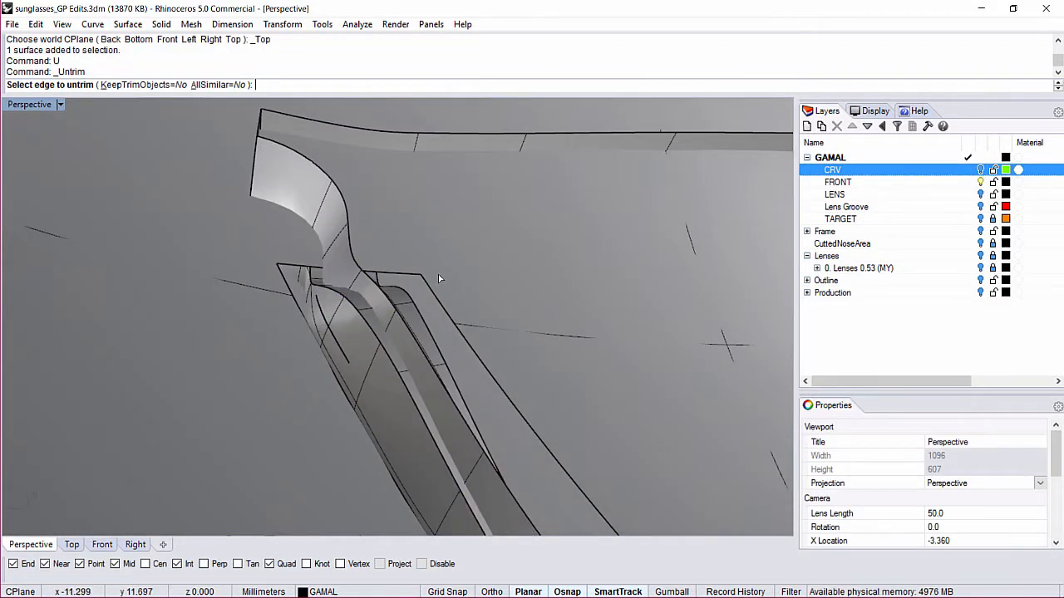
{"action": "left_click", "coordinate": [419, 309]}
{"action": "left_click", "coordinate": [366, 322]}
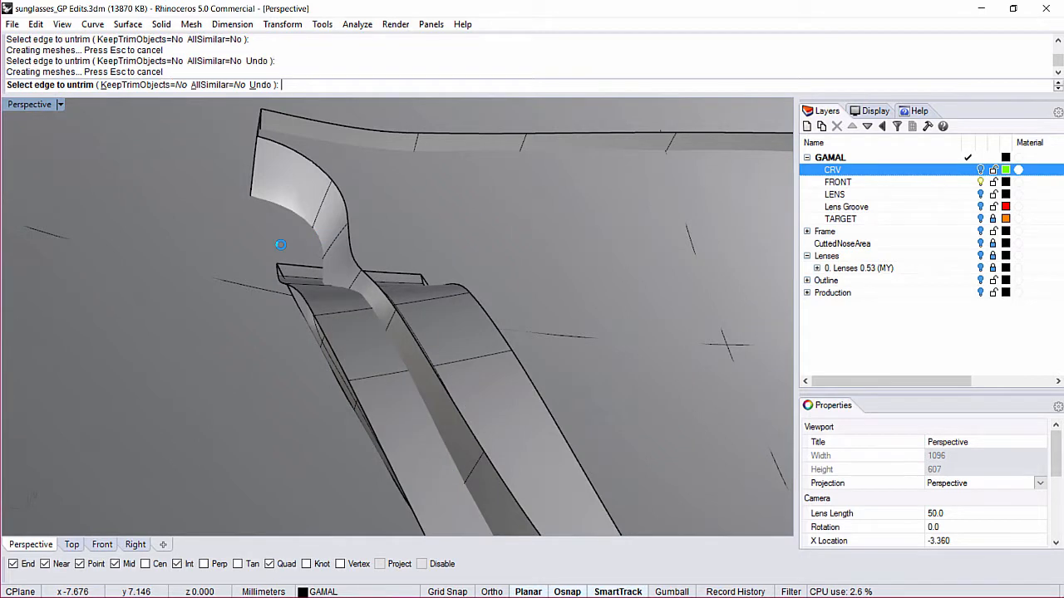
{"action": "scroll", "coordinate": [365, 319], "scroll_direction": "down", "scroll_amount": 8}
{"action": "right_click", "coordinate": [386, 295]}
Join the untrimmed nose pad surface to the large rear surface
{"action": "right_click_drag", "start_coordinate": [287, 354], "coordinate": [377, 289]}
{"action": "scroll", "coordinate": [385, 295], "scroll_direction": "up", "scroll_amount": 8}
{"action": "left_click", "coordinate": [357, 295]}
{"action": "left_click", "coordinate": [384, 208], "text": "shift"}
{"action": "scroll", "coordinate": [385, 208], "scroll_direction": "down", "scroll_amount": 10}
{"action": "key", "text": "ctrl+j"}
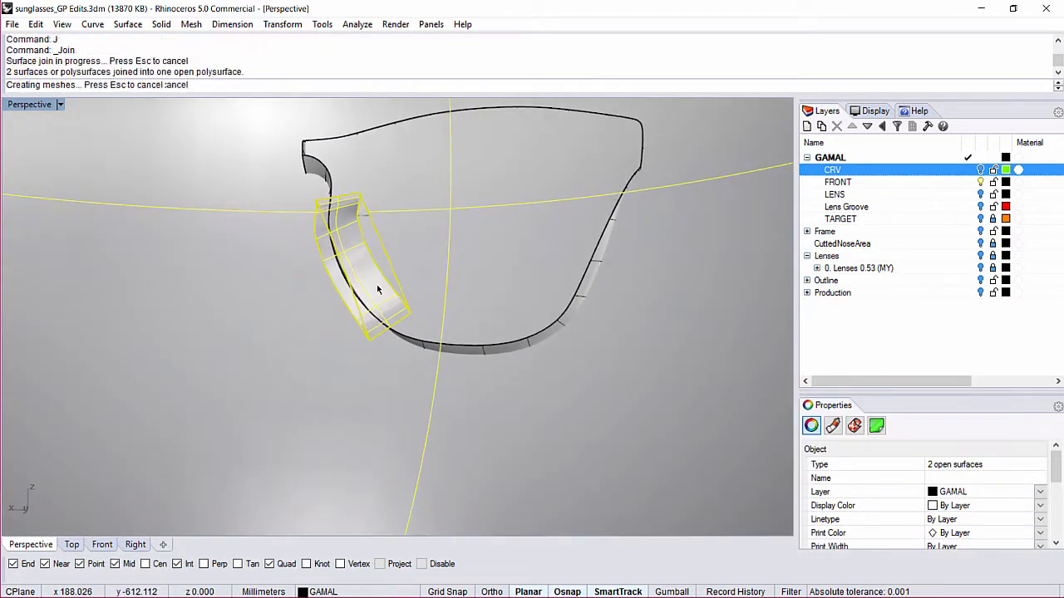
Check the joined rear polysurface for naked edges around the nose pad and close the edge analysis
{"action": "type", "text": "SE"}
{"action": "key", "text": "Return"}
{"action": "scroll", "coordinate": [344, 211], "scroll_direction": "up", "scroll_amount": 3}
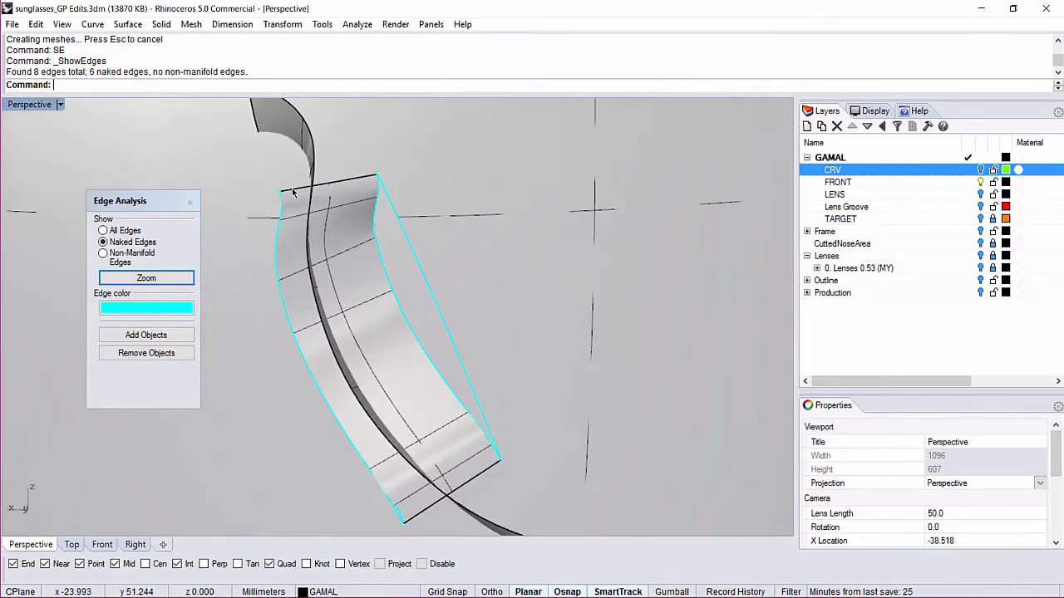
{"action": "scroll", "coordinate": [423, 365], "scroll_direction": "down", "scroll_amount": 2}
{"action": "left_click", "coordinate": [189, 202]}
Loft a surface between the nose pad's lens-side edge and the adjacent edge of the rear surface's cut-out
{"action": "scroll", "coordinate": [309, 263], "scroll_direction": "down", "scroll_amount": 4}
{"action": "right_click_drag", "start_coordinate": [308, 263], "coordinate": [399, 271]}
{"action": "right_click_drag", "start_coordinate": [275, 291], "coordinate": [254, 308]}
{"action": "scroll", "coordinate": [297, 304], "scroll_direction": "up", "scroll_amount": 5}
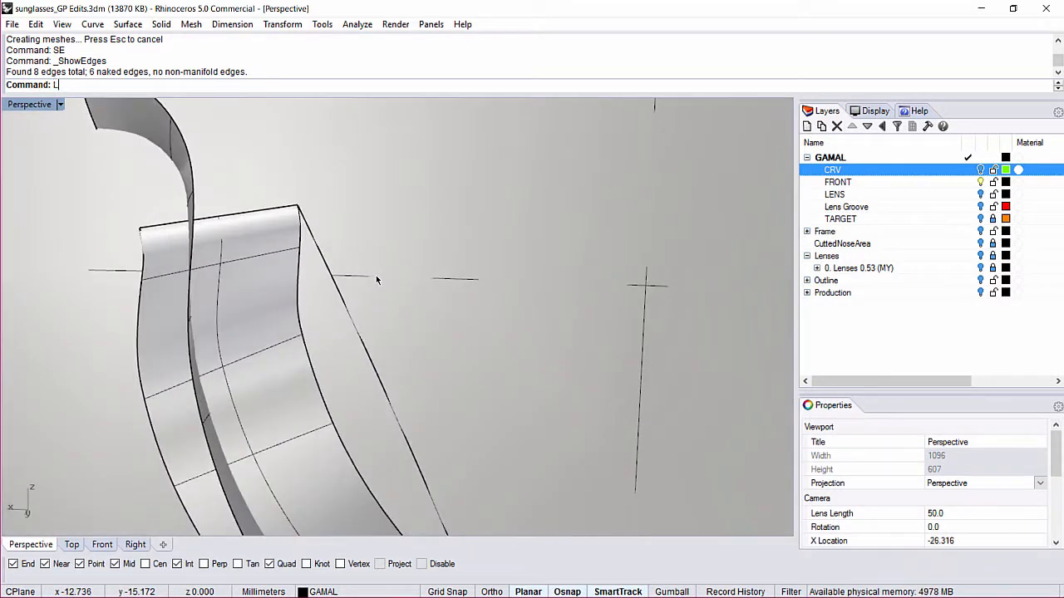
{"action": "type", "text": "LO"}
{"action": "key", "text": "Return"}
{"action": "left_click", "coordinate": [299, 241]}
{"action": "left_click", "coordinate": [320, 250]}
{"action": "key", "text": "Return"}
{"action": "key", "text": "Return"}
Join the lofted gap surface to the rear polysurface with the nose pad
{"action": "left_click", "coordinate": [320, 282]}
{"action": "left_click", "coordinate": [208, 233], "text": "shift"}
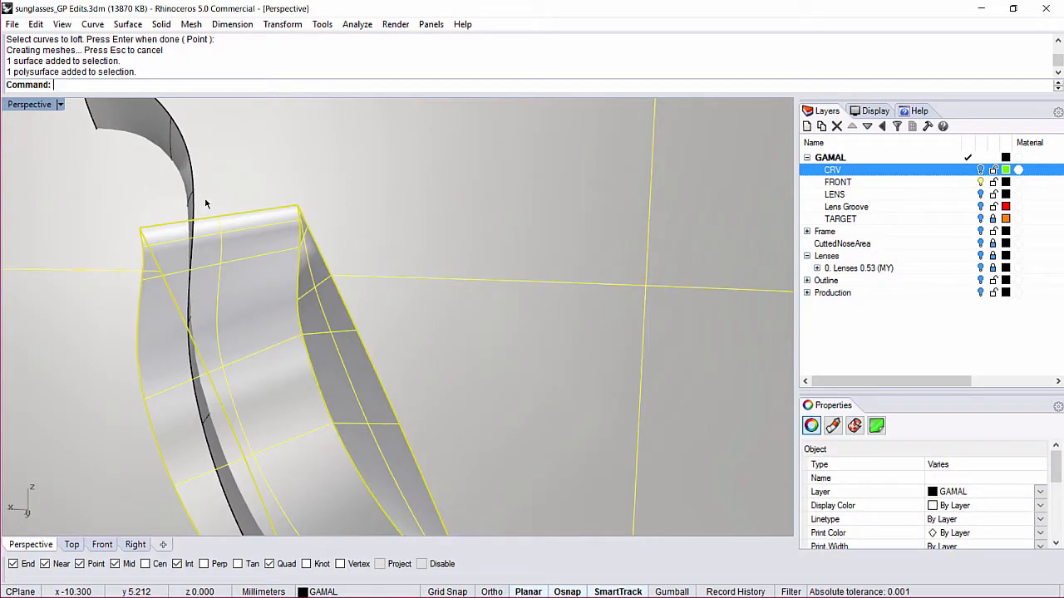
{"action": "key", "text": "ctrl+j"}
Try to create a solid from the joined rear polysurface with nose pad and the side polysurface
{"action": "scroll", "coordinate": [216, 233], "scroll_direction": "down", "scroll_amount": 5}
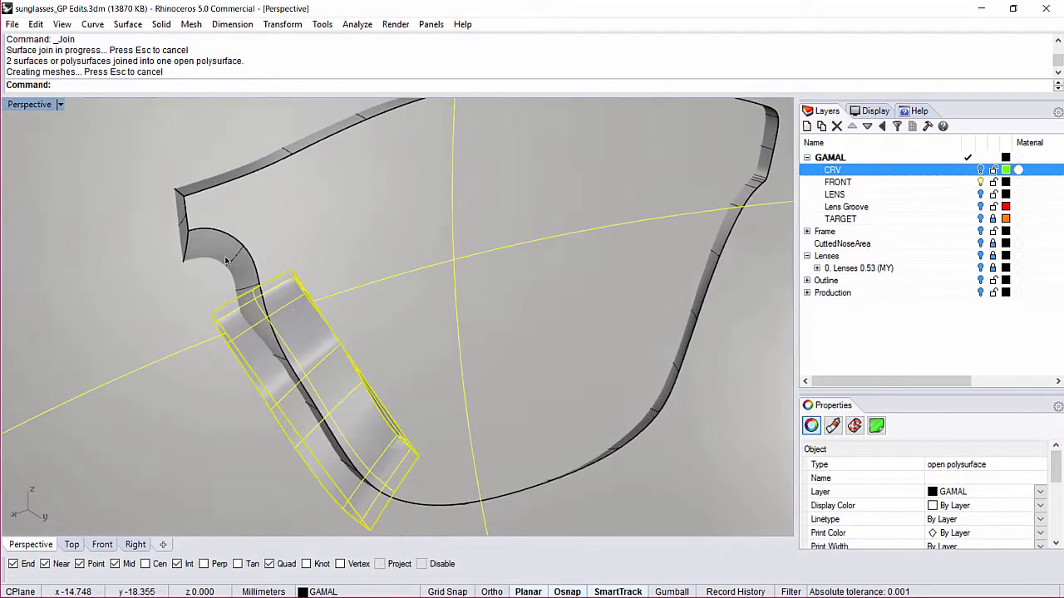
{"action": "left_click", "coordinate": [222, 247], "text": "shift"}
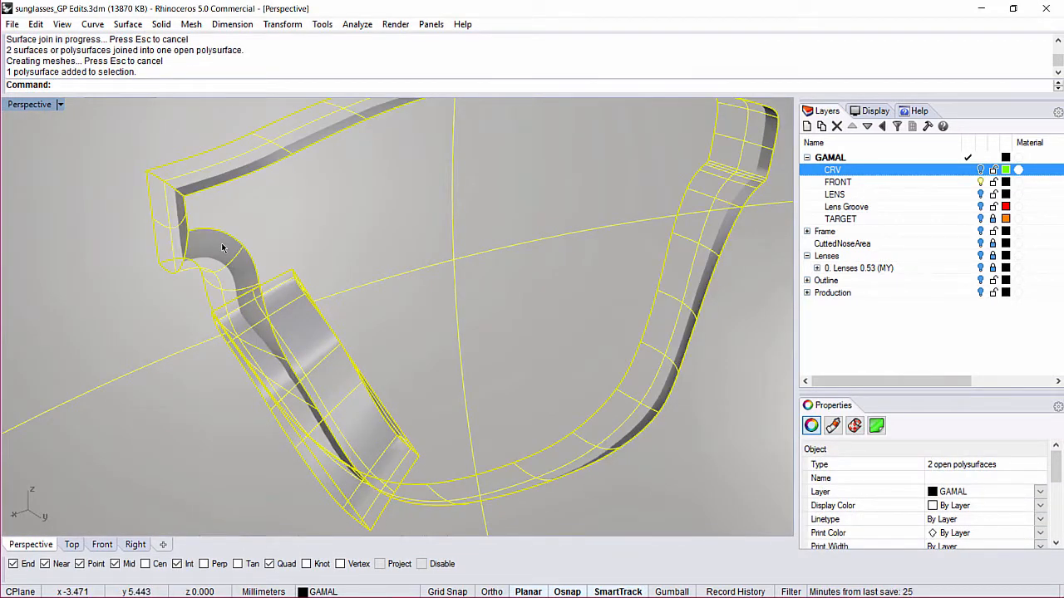
{"action": "right_click_drag", "start_coordinate": [222, 247], "coordinate": [285, 261]}
{"action": "scroll", "coordinate": [287, 274], "scroll_direction": "up", "scroll_amount": 5}
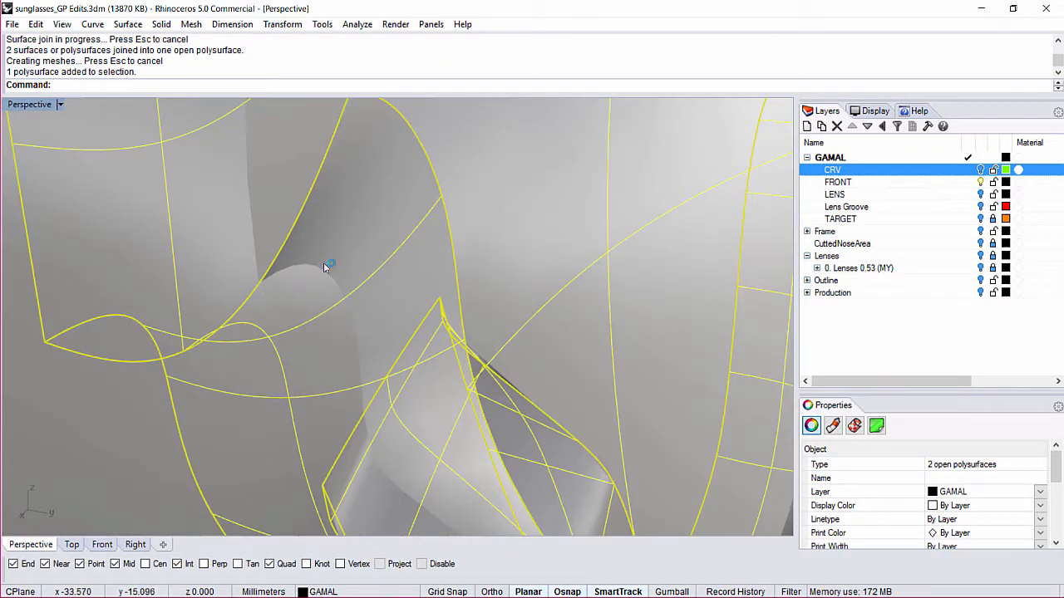
{"action": "scroll", "coordinate": [287, 289], "scroll_direction": "down", "scroll_amount": 5}
{"action": "right_click_drag", "start_coordinate": [286, 289], "coordinate": [211, 218]}
{"action": "type", "text": "CS"}
{"action": "key", "text": "Return"}
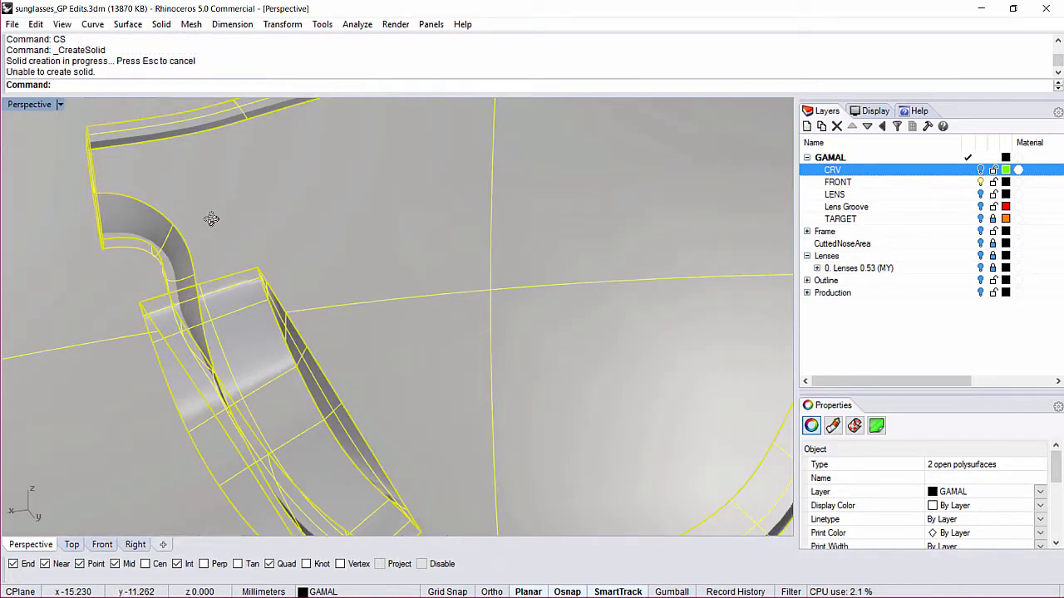
{"action": "scroll", "coordinate": [275, 290], "scroll_direction": "down", "scroll_amount": 7}
{"action": "key", "text": "Escape"}
Create a closed solid from the rear polysurface with nose pad, the large front surface and the side polysurface
{"action": "mouse_move", "coordinate": [259, 230]}
{"action": "right_mouse_down"}
{"action": "mouse_move", "coordinate": [178, 283]}
{"action": "mouse_move", "coordinate": [74, 262]}
{"action": "mouse_move", "coordinate": [236, 287]}
{"action": "mouse_move", "coordinate": [548, 266]}
{"action": "right_mouse_up"}
{"action": "key", "text": "ctrl+alt+w"}
{"action": "type", "text": "V"}
{"action": "key", "text": "Return"}
{"action": "mouse_move", "coordinate": [296, 318]}
{"action": "right_mouse_down"}
{"action": "mouse_move", "coordinate": [299, 357]}
{"action": "mouse_move", "coordinate": [219, 340]}
{"action": "mouse_move", "coordinate": [256, 224]}
{"action": "right_mouse_up"}
{"action": "scroll", "coordinate": [298, 357], "scroll_direction": "up", "scroll_amount": 4}
{"action": "left_click", "coordinate": [256, 224]}
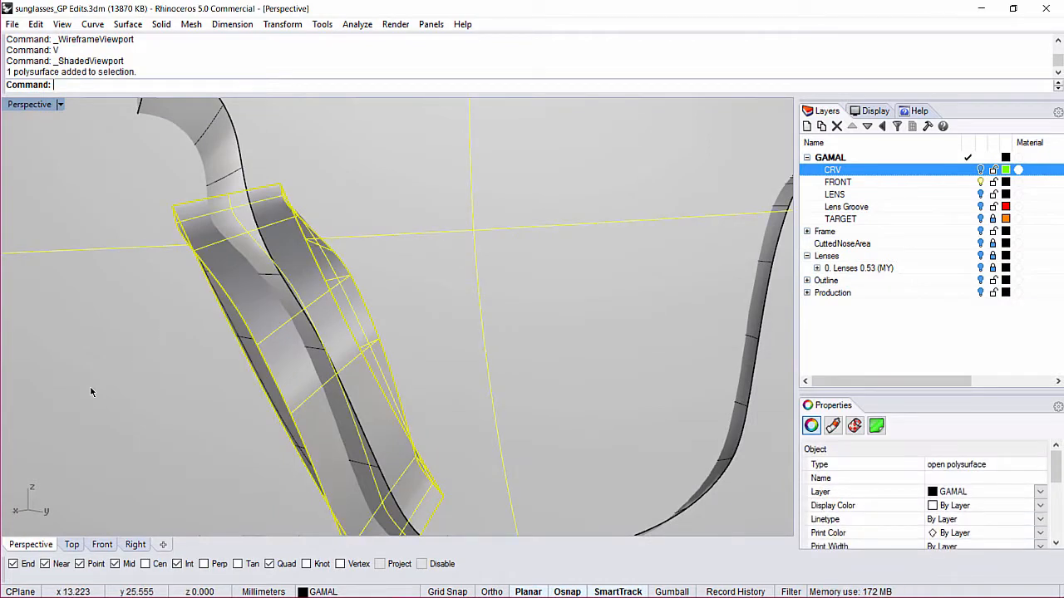
{"action": "scroll", "coordinate": [131, 384], "scroll_direction": "down", "scroll_amount": 4}
{"action": "mouse_move", "coordinate": [211, 292]}
{"action": "right_mouse_down"}
{"action": "mouse_move", "coordinate": [287, 294]}
{"action": "mouse_move", "coordinate": [215, 303]}
{"action": "right_mouse_up"}
{"action": "left_click", "coordinate": [73, 305], "text": "shift"}
{"action": "left_click", "coordinate": [231, 307], "text": "shift"}
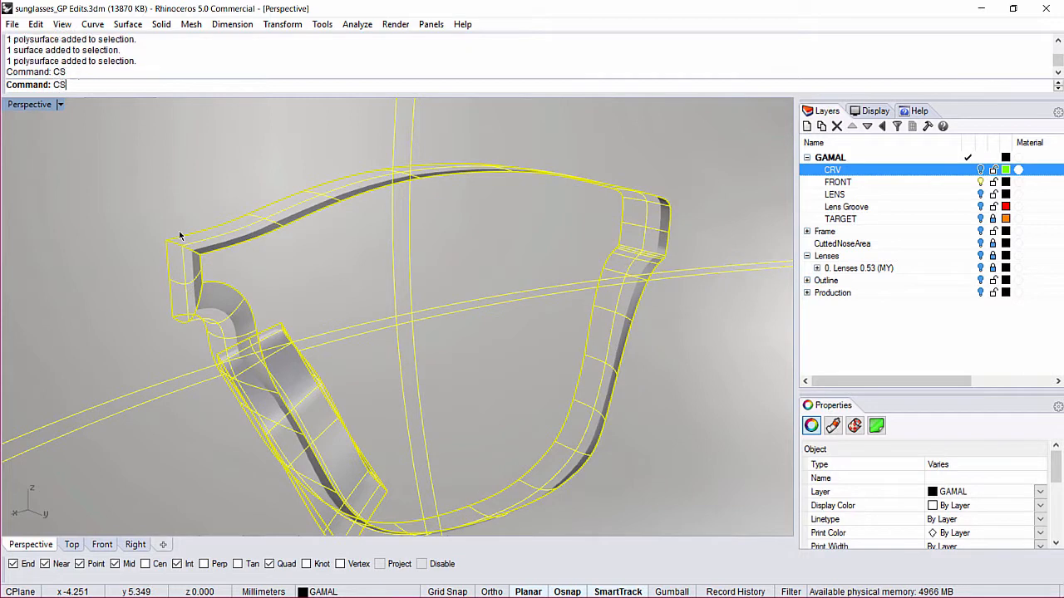
{"action": "key", "text": "Return"}
{"action": "right_click_drag", "start_coordinate": [181, 237], "coordinate": [184, 342]}
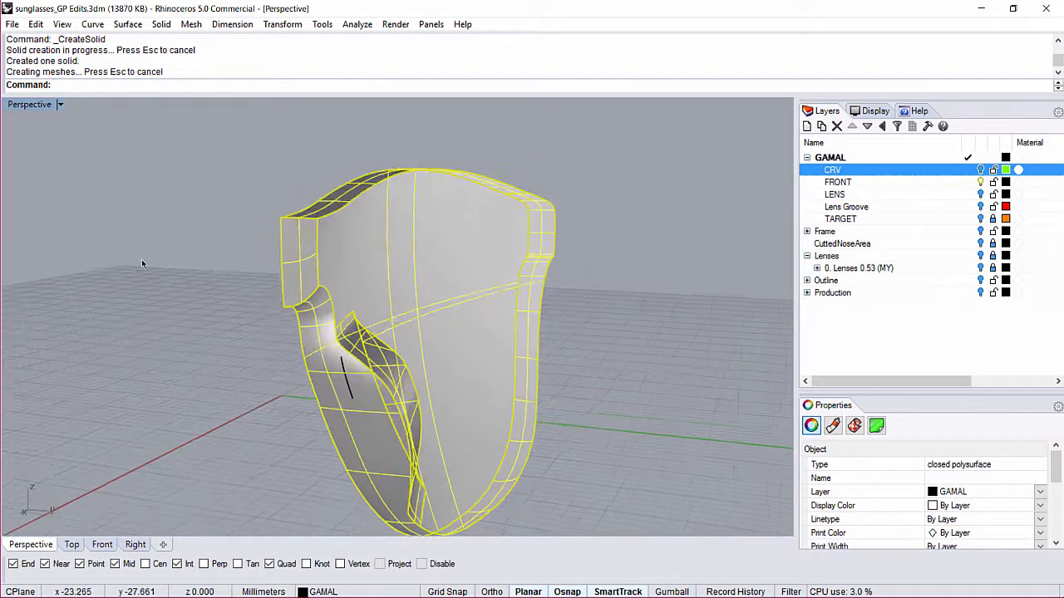
{"action": "left_click", "coordinate": [184, 342]}
Delete the two small leftover surfaces beside the nose pad, using wireframe display to select them, and restore shaded display
{"action": "scroll", "coordinate": [348, 369], "scroll_direction": "up", "scroll_amount": 11}
{"action": "type", "text": "w"}
{"action": "key", "text": "Return"}
{"action": "left_click", "coordinate": [334, 359]}
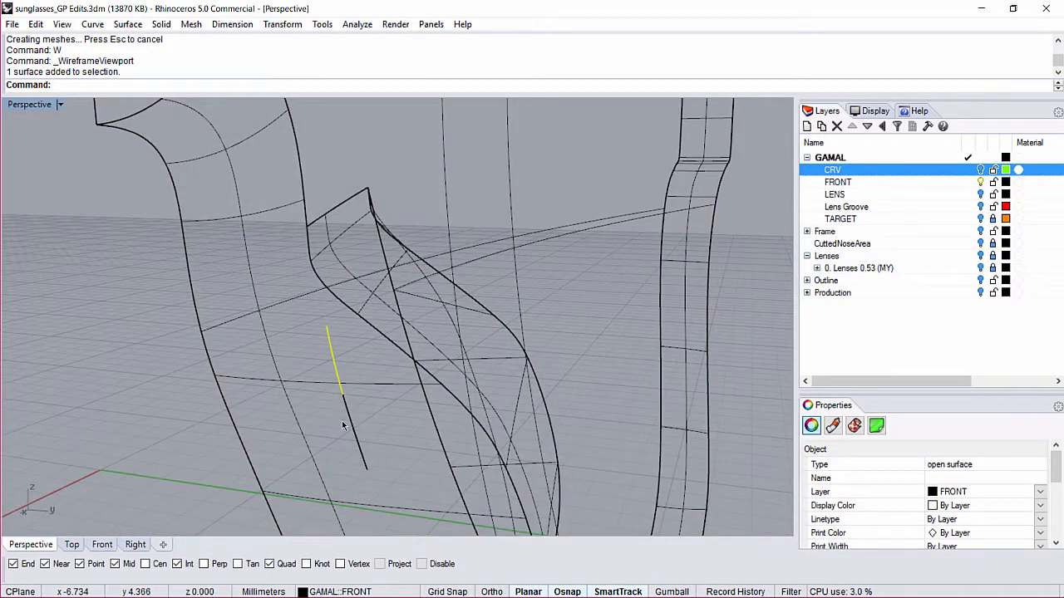
{"action": "key", "text": "Delete"}
{"action": "scroll", "coordinate": [367, 359], "scroll_direction": "down", "scroll_amount": 8}
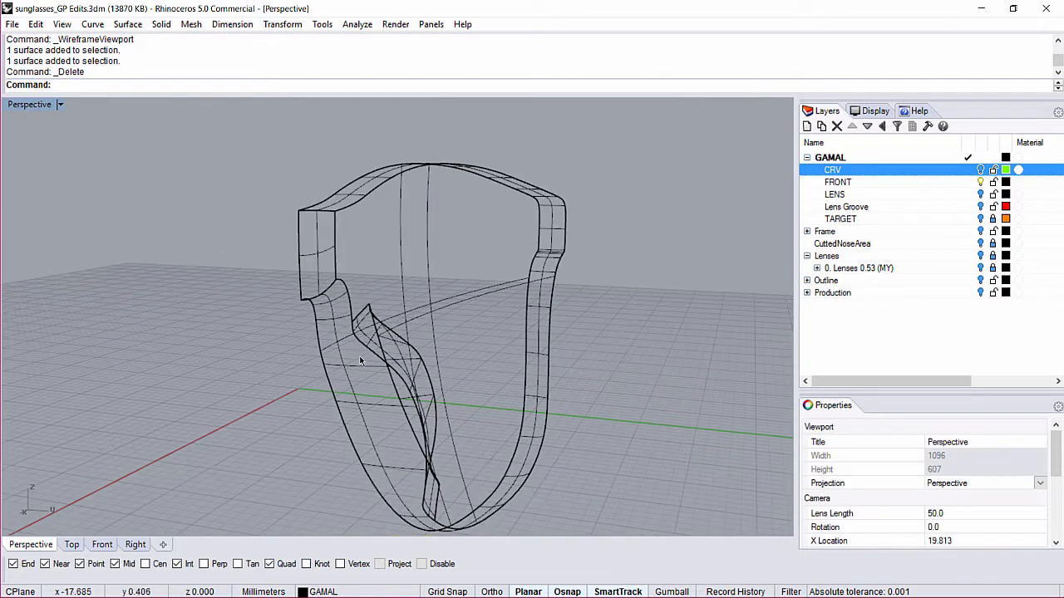
{"action": "type", "text": "v"}
{"action": "key", "text": "Return"}
Show the Lens Groove layer and Boolean-split the frame solid with the lens groove polysurface
{"action": "right_click_drag", "start_coordinate": [385, 297], "coordinate": [664, 220]}
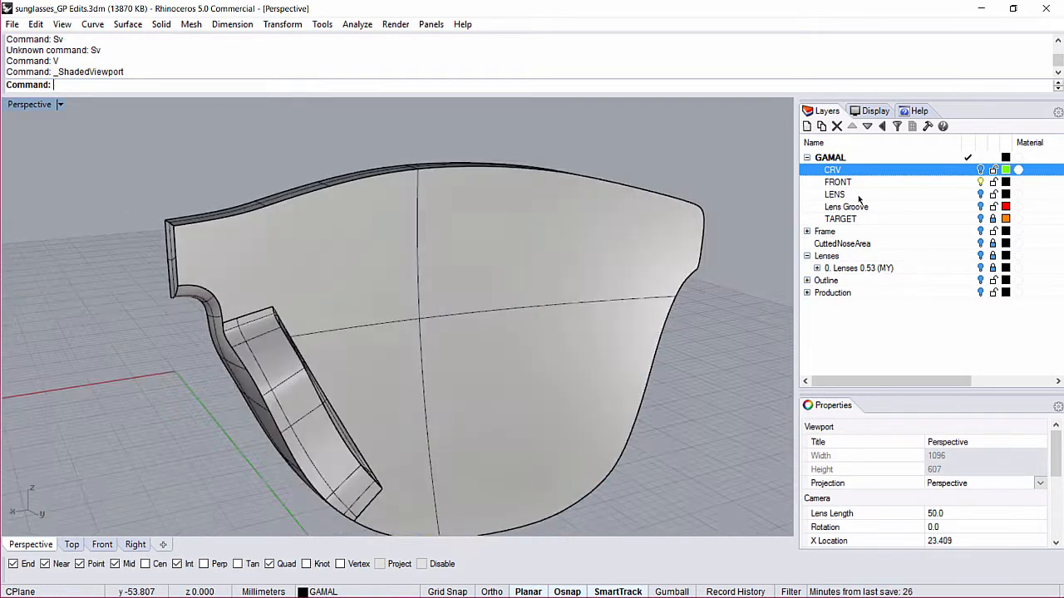
{"action": "left_click", "coordinate": [980, 206]}
{"action": "left_click", "coordinate": [221, 248]}
{"action": "key", "text": "Return"}
{"action": "left_click", "coordinate": [266, 251]}
{"action": "key", "text": "Return"}
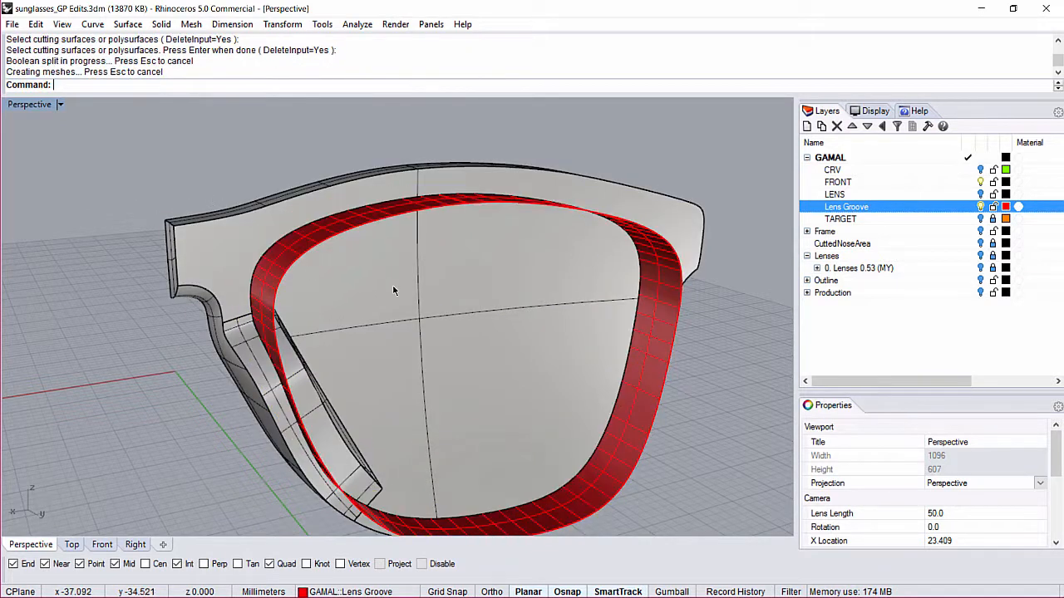
Delete the split-off inner lens piece and hide the Lens Groove layer
{"action": "left_click", "coordinate": [392, 286]}
{"action": "key", "text": "Delete"}
{"action": "left_click", "coordinate": [980, 206]}
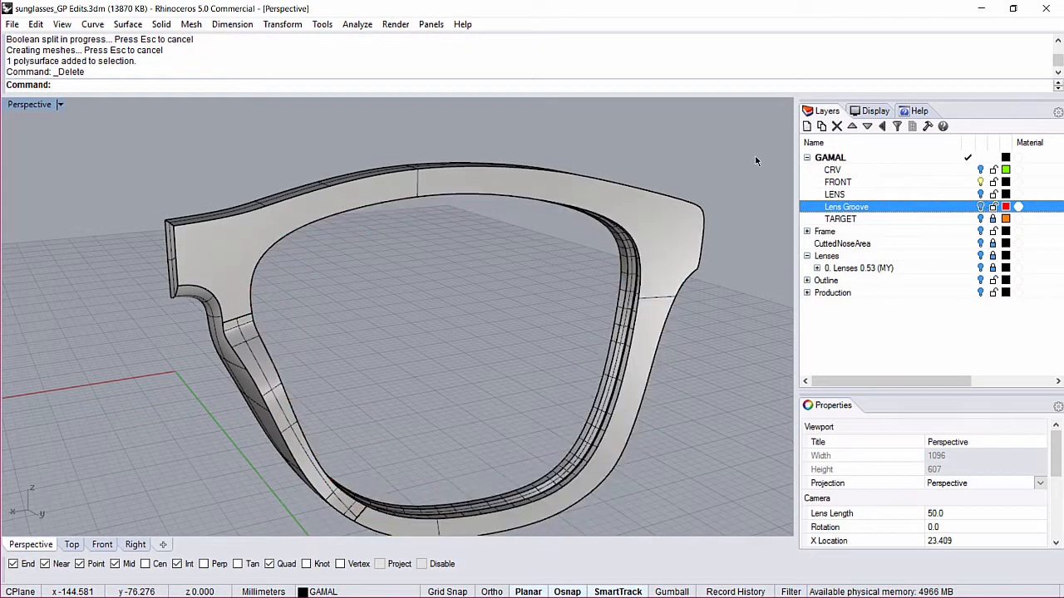
Fillet the chained outer edge of the frame's rear face with radius 1, including the bridge curve and nose pad edge
{"action": "right_click_drag", "start_coordinate": [199, 279], "coordinate": [285, 220]}
{"action": "right_click_drag", "start_coordinate": [245, 264], "coordinate": [569, 260]}
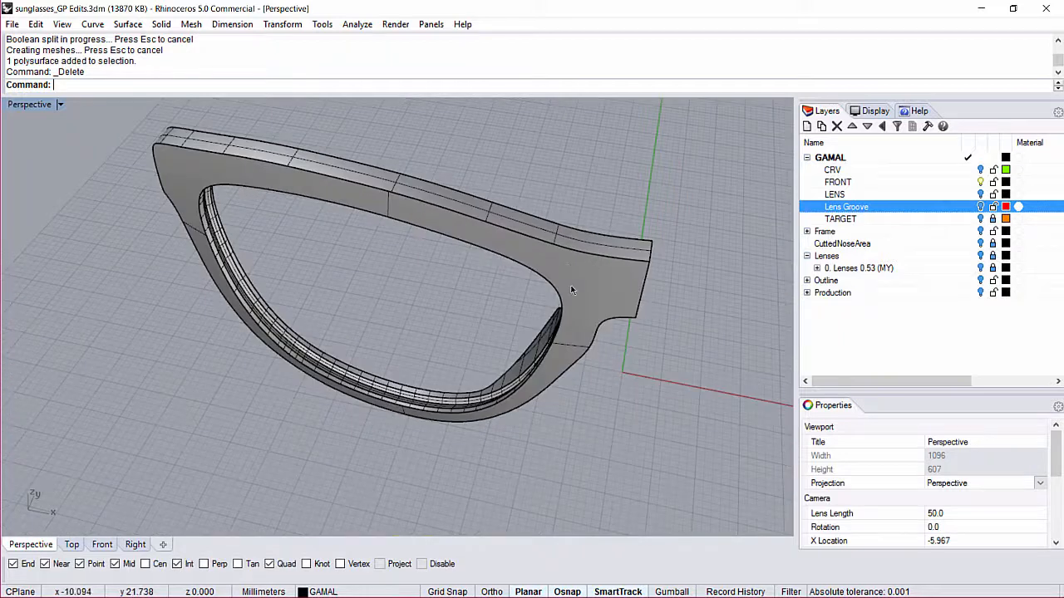
{"action": "right_click_drag", "start_coordinate": [600, 292], "coordinate": [607, 253]}
{"action": "right_click_drag", "start_coordinate": [443, 224], "coordinate": [219, 225]}
{"action": "type", "text": "FE"}
{"action": "key", "text": "Return"}
{"action": "scroll", "coordinate": [225, 304], "scroll_direction": "up", "scroll_amount": 5}
{"action": "type", "text": "1"}
{"action": "key", "text": "Return"}
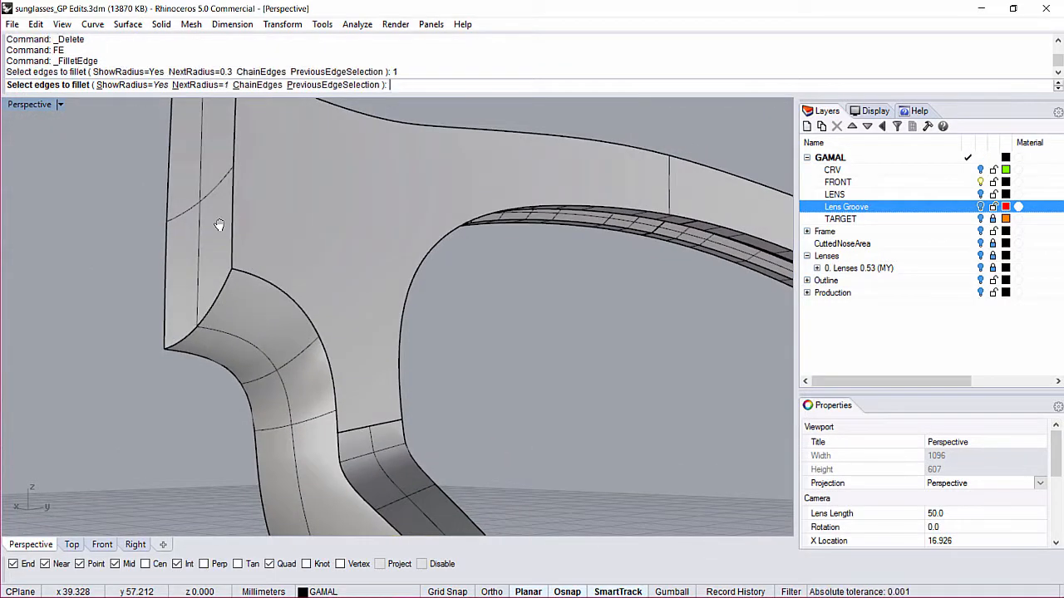
{"action": "type", "text": "c"}
{"action": "key", "text": "Return"}
{"action": "left_click", "coordinate": [278, 288]}
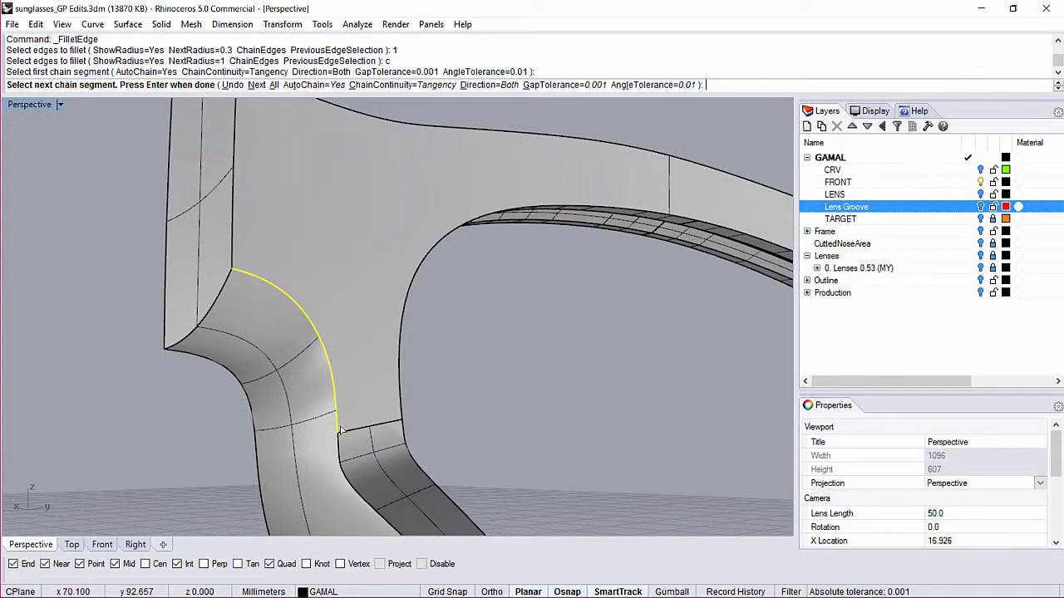
{"action": "scroll", "coordinate": [340, 446], "scroll_direction": "up", "scroll_amount": 4}
{"action": "left_click", "coordinate": [330, 430]}
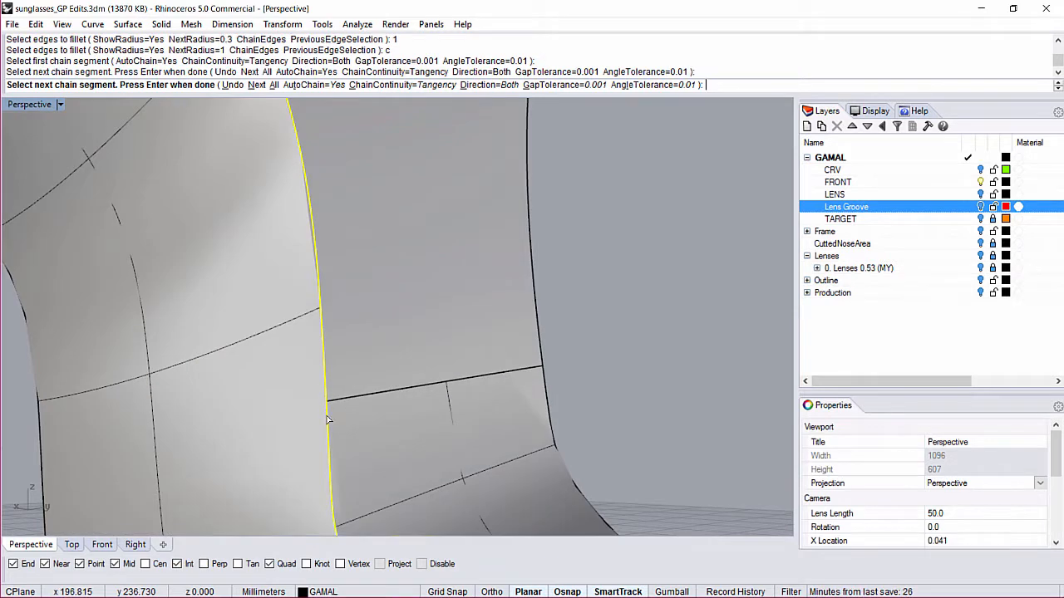
{"action": "scroll", "coordinate": [353, 453], "scroll_direction": "down", "scroll_amount": 8}
{"action": "left_click", "coordinate": [413, 507]}
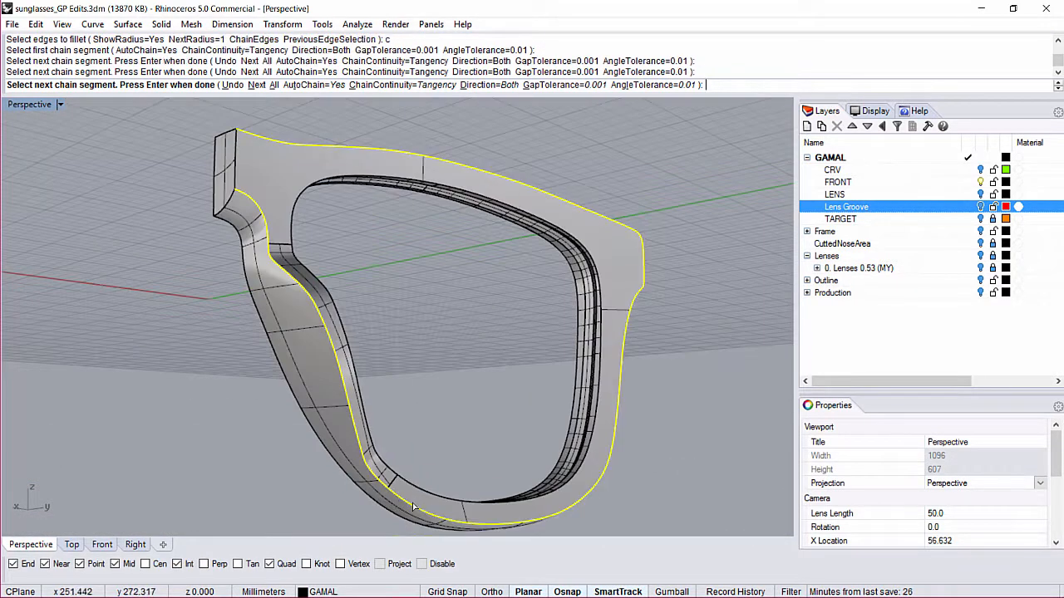
{"action": "key", "text": "Return"}
{"action": "key", "text": "Return"}
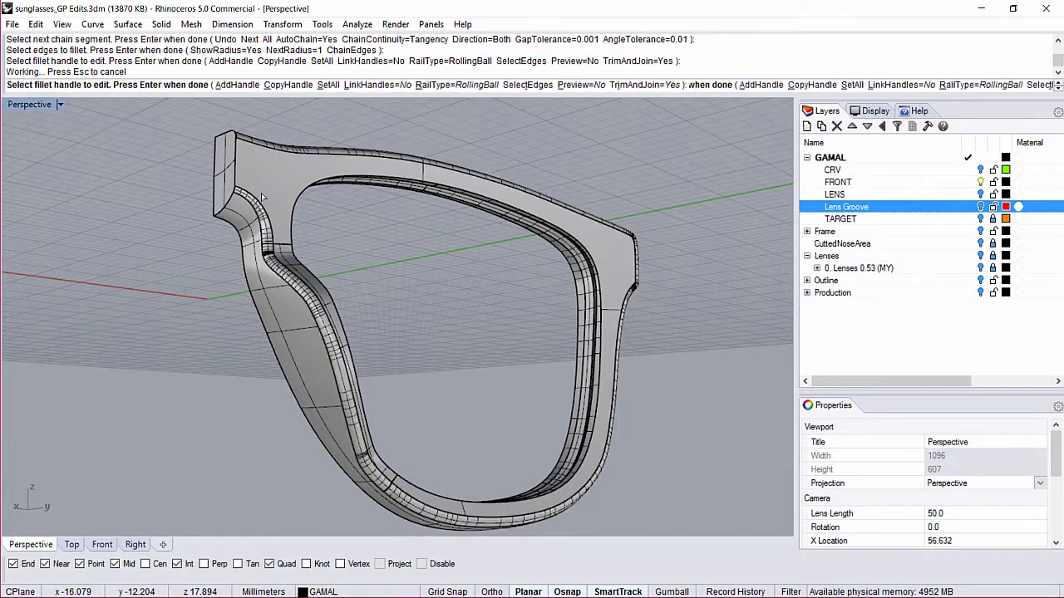
Show the CRV layer and switch to the Back view around the nose pad
{"action": "scroll", "coordinate": [268, 245], "scroll_direction": "up", "scroll_amount": 6}
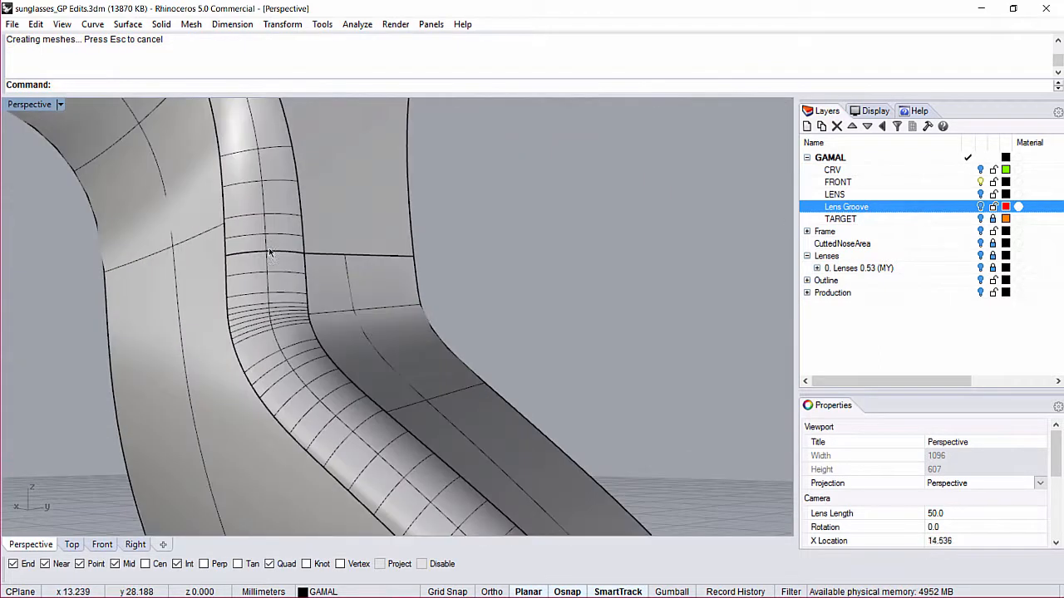
{"action": "scroll", "coordinate": [282, 308], "scroll_direction": "up", "scroll_amount": 3}
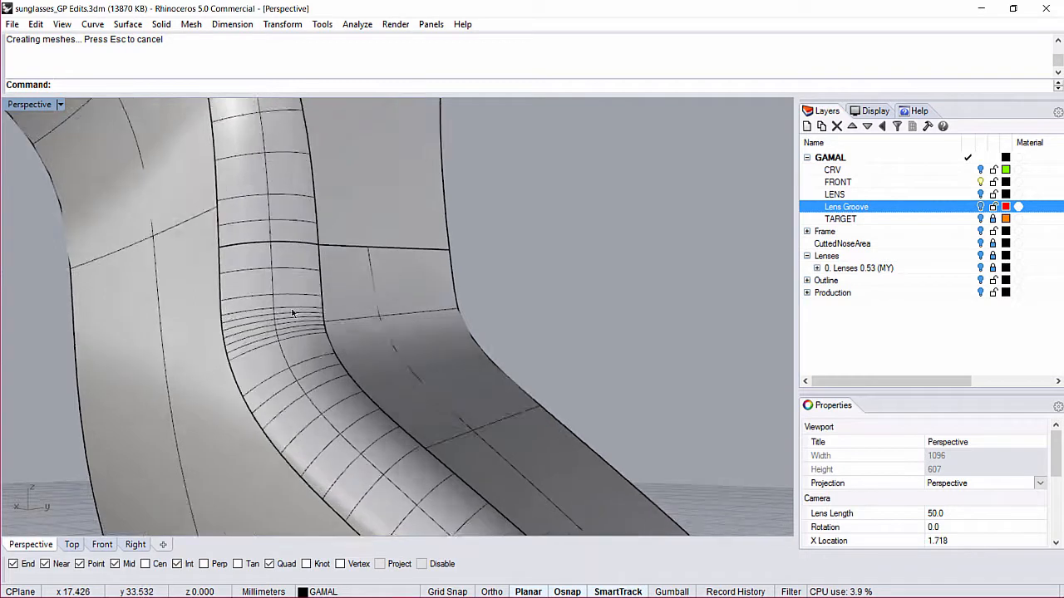
{"action": "right_click_drag", "start_coordinate": [347, 288], "coordinate": [408, 323]}
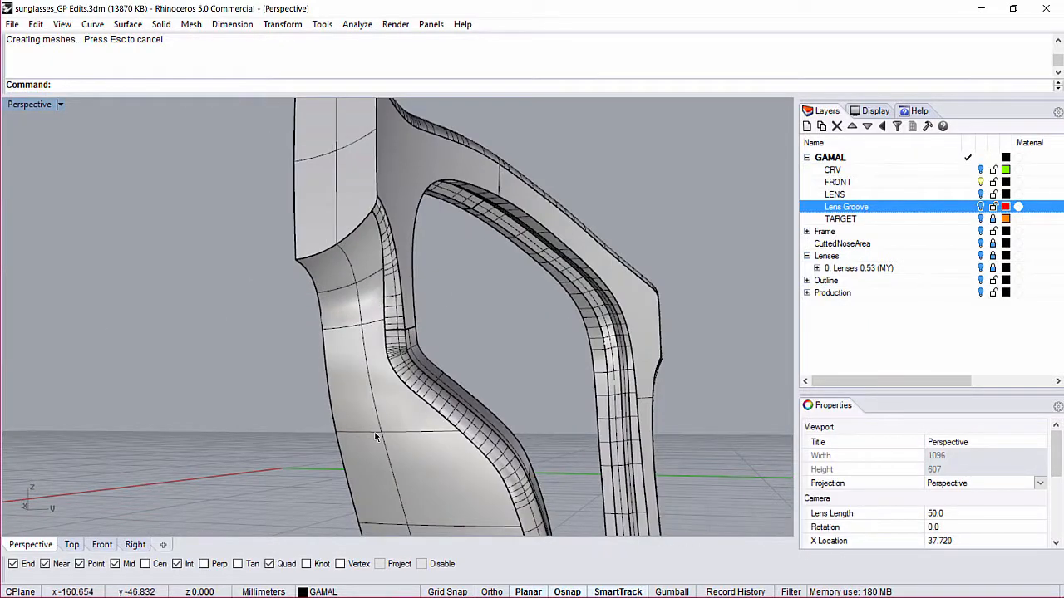
{"action": "right_click_drag", "start_coordinate": [404, 348], "coordinate": [404, 324]}
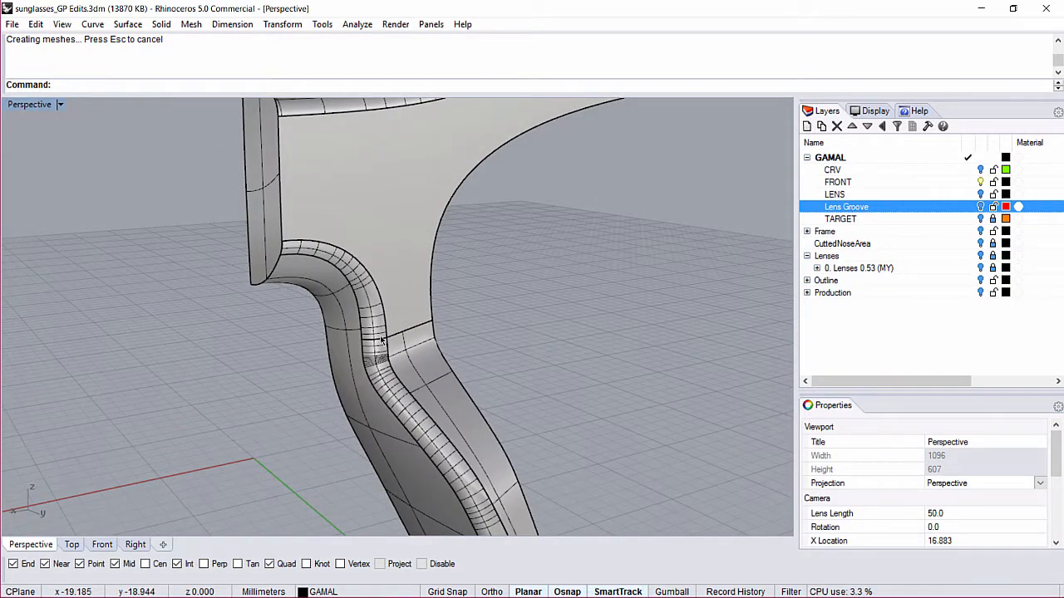
{"action": "right_click_drag", "start_coordinate": [432, 373], "coordinate": [514, 314]}
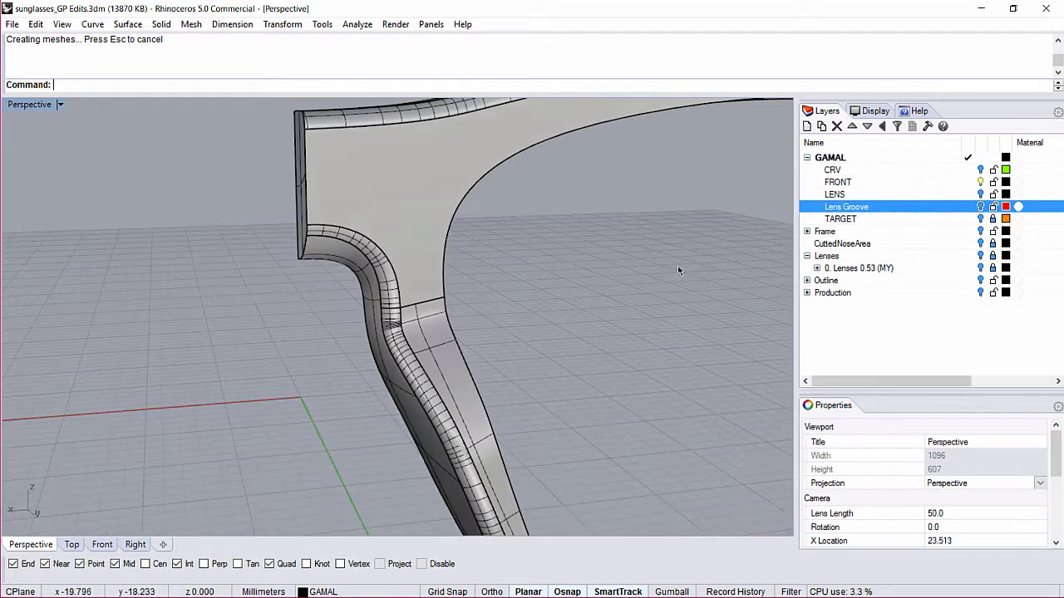
{"action": "left_click", "coordinate": [981, 170]}
{"action": "type", "text": "BB"}
{"action": "key", "text": "Return"}
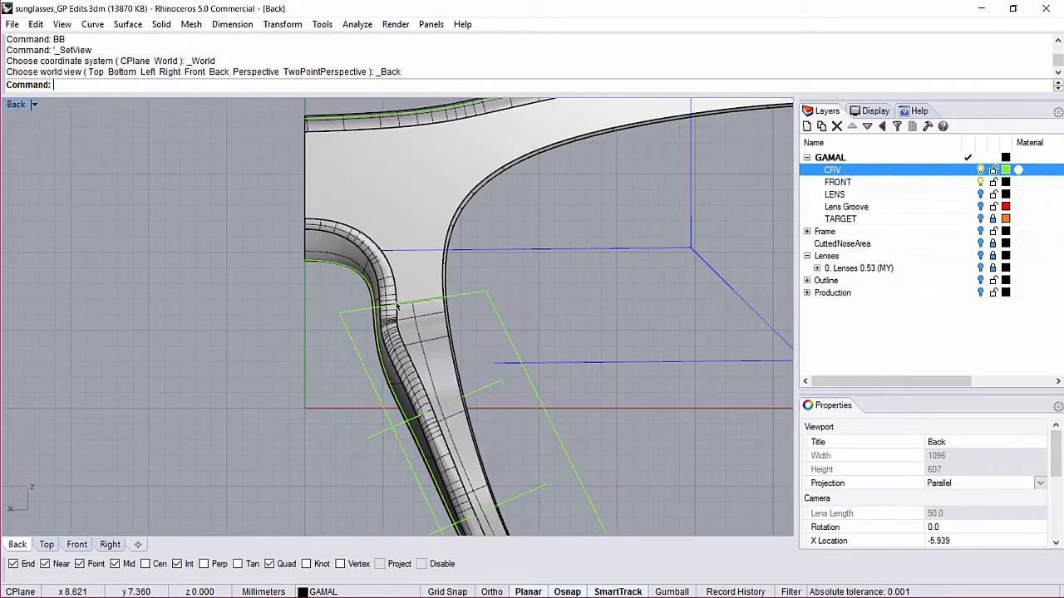
Duplicate the closed four-sided nose pad curve in place and turn on the copy's control points
{"action": "left_click", "coordinate": [461, 298]}
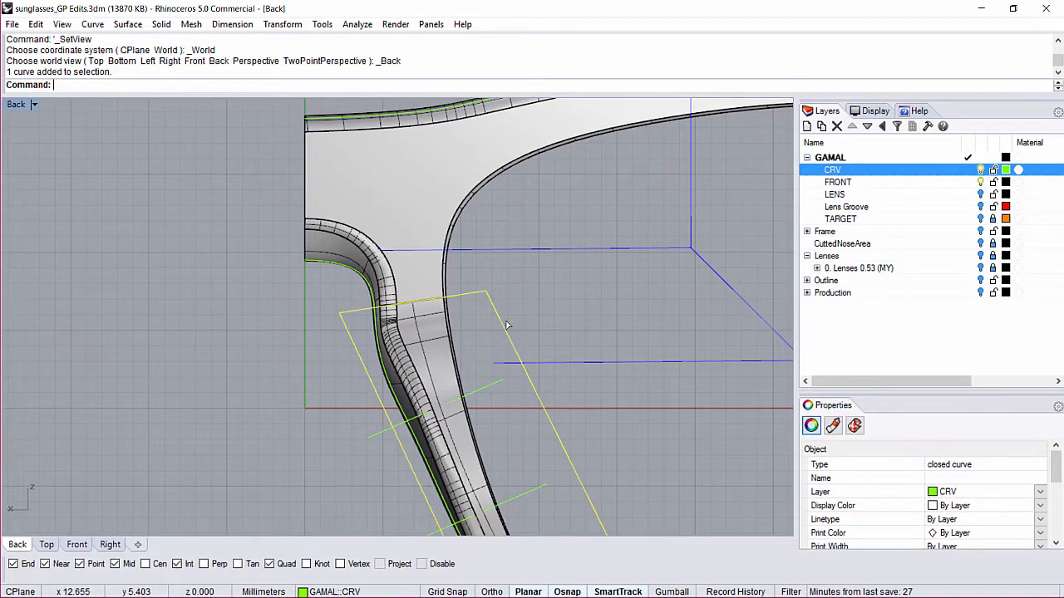
{"action": "key", "text": "ctrl+c"}
{"action": "key", "text": "ctrl+v"}
{"action": "type", "text": "CV"}
{"action": "key", "text": "Return"}
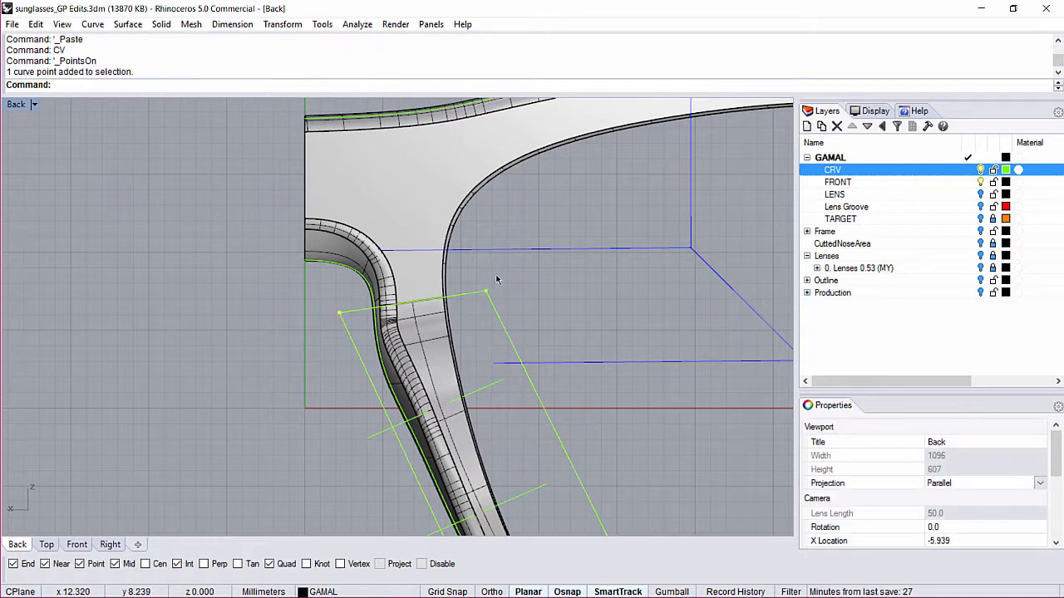
Nudge the copied curve's two upper control points 2.2 mm up and 0.2 mm toward the frame's centre
{"action": "key", "text": "ctrl+alt+Up"}
{"action": "key", "text": "ctrl+alt+Up"}
{"action": "key", "text": "alt+Up"}
{"action": "key", "text": "alt+Up"}
{"action": "key", "text": "ctrl+alt+Down"}
{"action": "key", "text": "ctrl+alt+Down"}
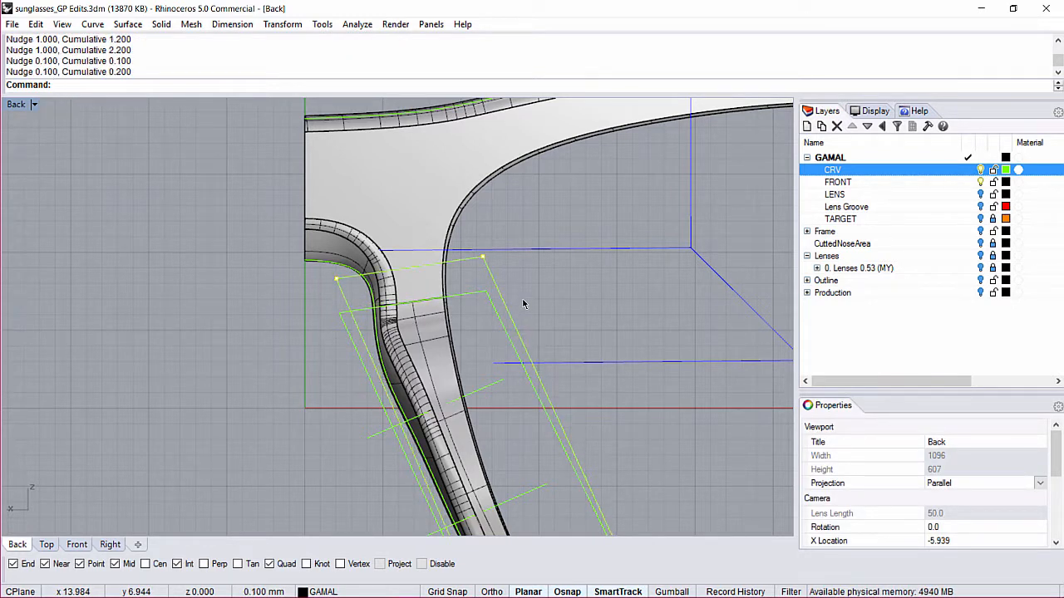
Return to the Perspective view and set the copied nose pad curve's display color to Cyan
{"action": "type", "text": "dg"}
{"action": "key", "text": "Return"}
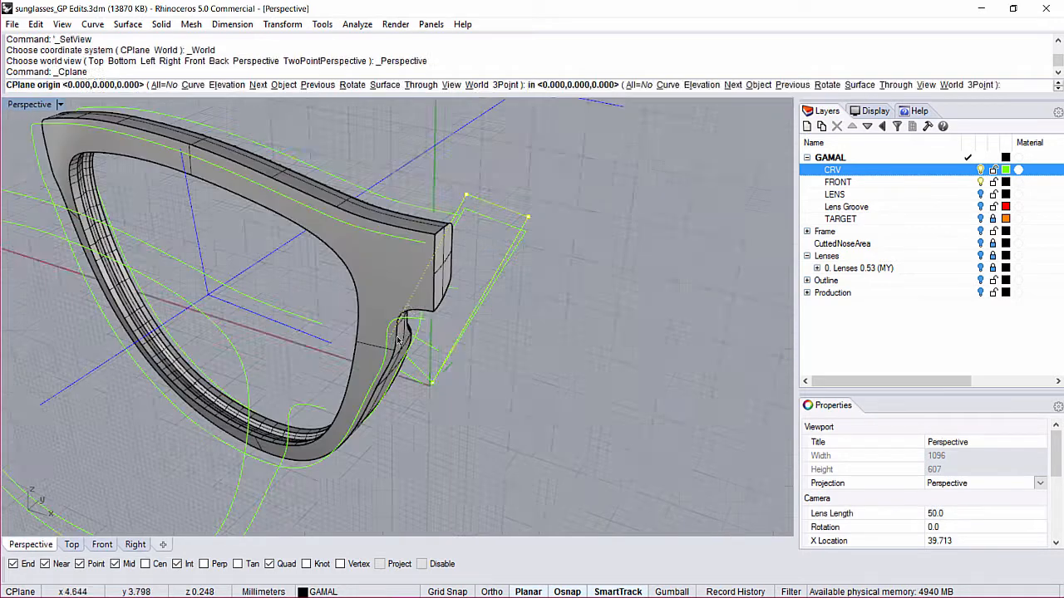
{"action": "right_click_drag", "start_coordinate": [447, 281], "coordinate": [633, 355]}
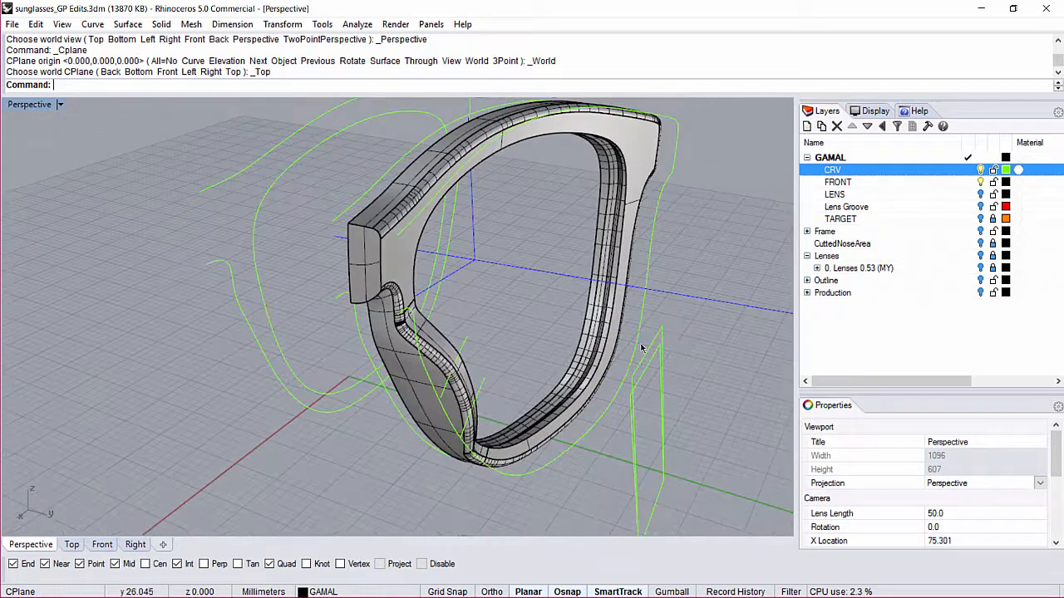
{"action": "left_click", "coordinate": [659, 335]}
{"action": "left_click", "coordinate": [972, 492]}
{"action": "left_click", "coordinate": [969, 507]}
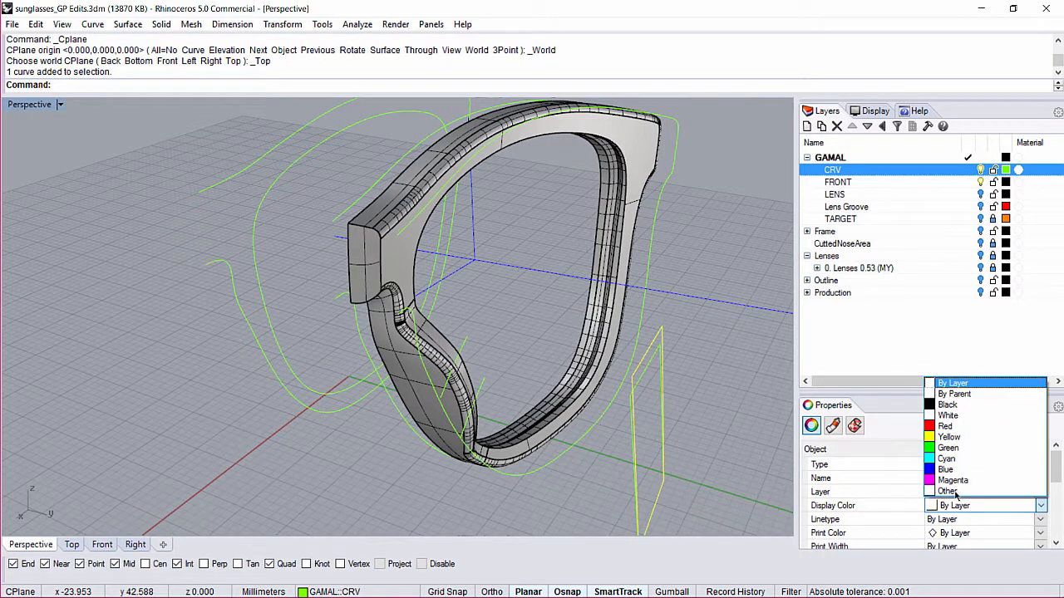
{"action": "left_click", "coordinate": [947, 459]}
{"action": "left_click", "coordinate": [724, 385]}
Examine the filleted transition where the top of the nose pad meets the frame's rear face
{"action": "right_click_drag", "start_coordinate": [490, 320], "coordinate": [287, 291]}
{"action": "scroll", "coordinate": [244, 335], "scroll_direction": "up", "scroll_amount": 4}
{"action": "right_click_drag", "start_coordinate": [389, 292], "coordinate": [582, 271]}
{"action": "scroll", "coordinate": [360, 199], "scroll_direction": "up", "scroll_amount": 3}
{"action": "scroll", "coordinate": [358, 204], "scroll_direction": "up", "scroll_amount": 2}
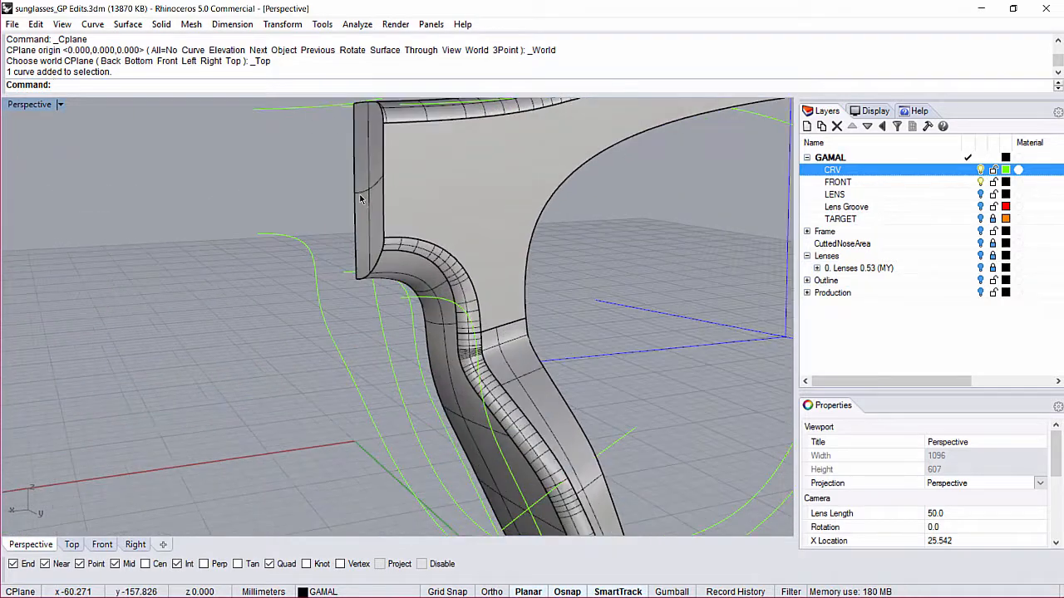
{"action": "right_click_drag", "start_coordinate": [430, 215], "coordinate": [487, 246]}
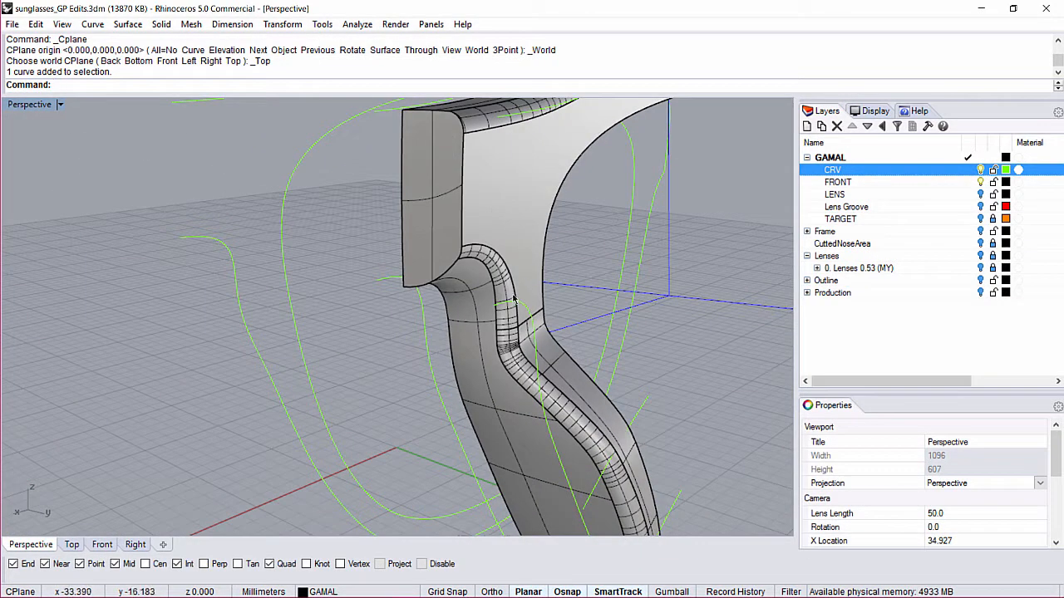
{"action": "scroll", "coordinate": [514, 301], "scroll_direction": "up", "scroll_amount": 6}
{"action": "left_click", "coordinate": [382, 258]}
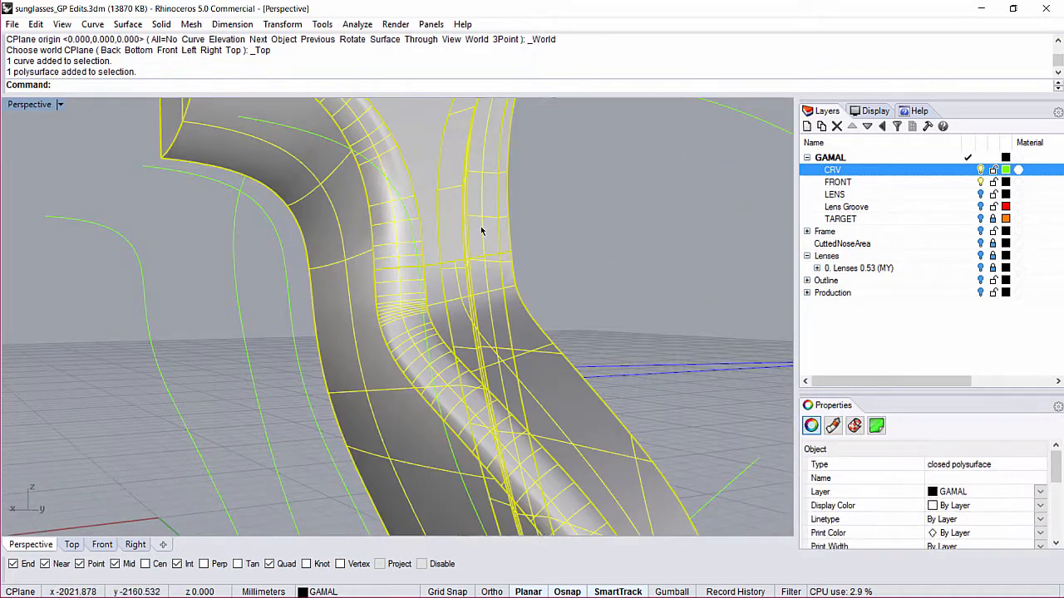
{"action": "left_click", "coordinate": [626, 299]}
Extract the nose pad's rear-facing surface from the frame solid as a copy
{"action": "right_click_drag", "start_coordinate": [627, 299], "coordinate": [542, 331]}
{"action": "type", "text": "ENS"}
{"action": "key", "text": "Return"}
{"action": "type", "text": "c"}
{"action": "key", "text": "Return"}
{"action": "left_click", "coordinate": [522, 353]}
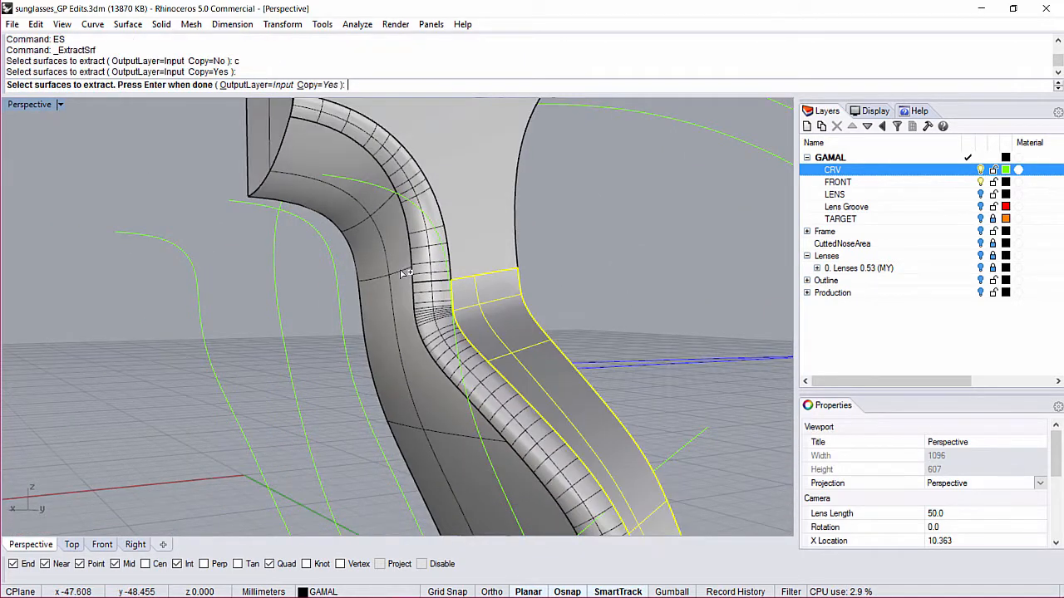
{"action": "key", "text": "Return"}
{"action": "scroll", "coordinate": [522, 353], "scroll_direction": "down", "scroll_amount": 7}
{"action": "right_click_drag", "start_coordinate": [522, 353], "coordinate": [365, 255]}
{"action": "scroll", "coordinate": [353, 209], "scroll_direction": "up", "scroll_amount": 3}
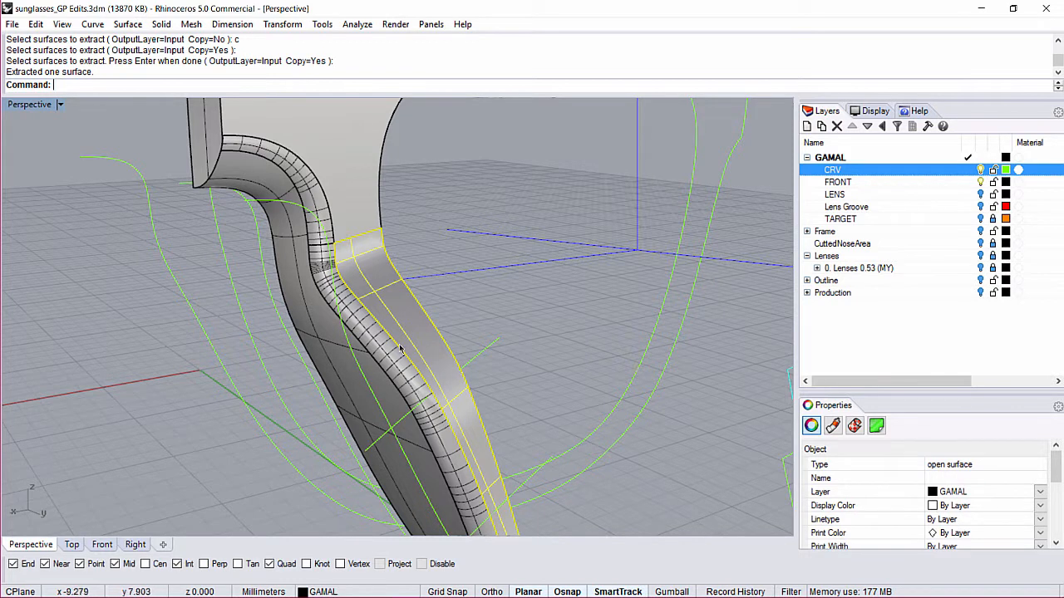
Undo the extraction of the nose pad's rear-facing surface
{"action": "right_click_drag", "start_coordinate": [484, 412], "coordinate": [514, 376]}
{"action": "left_click", "coordinate": [514, 375]}
{"action": "scroll", "coordinate": [412, 310], "scroll_direction": "up", "scroll_amount": 4}
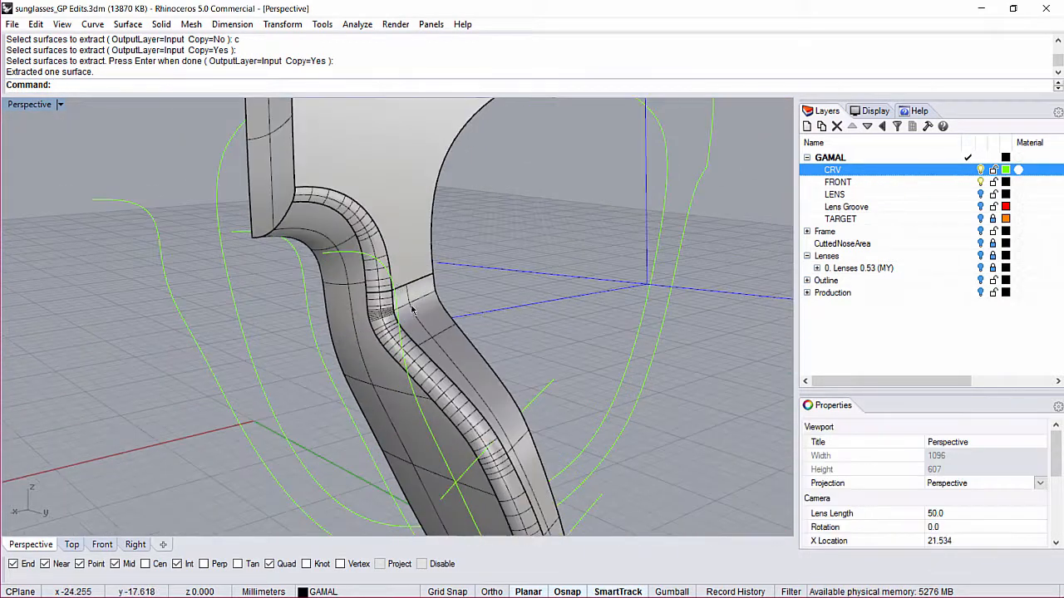
{"action": "key", "text": "ctrl+z"}
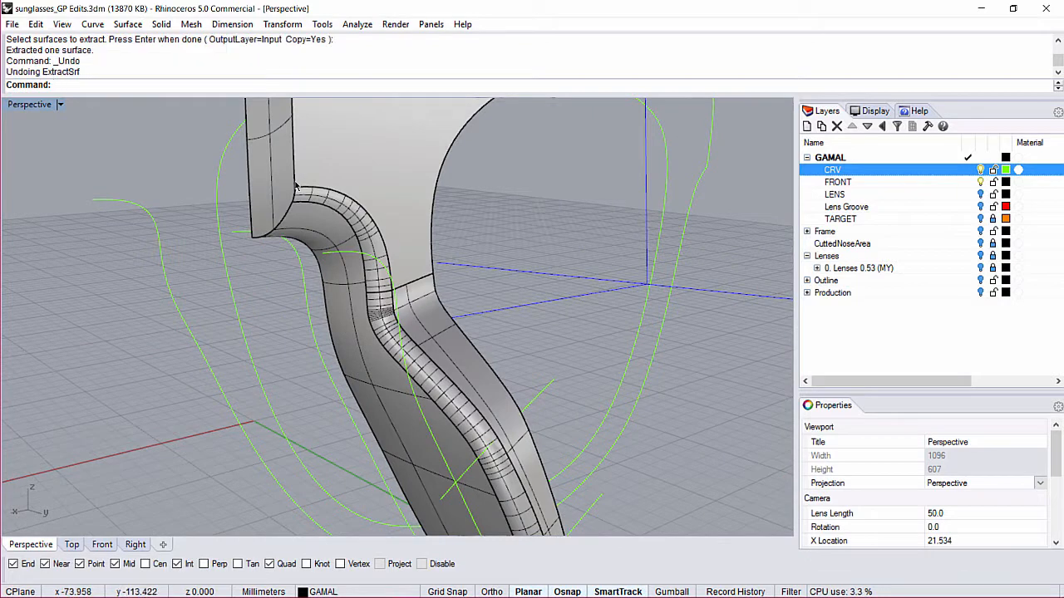
{"action": "scroll", "coordinate": [297, 200], "scroll_direction": "up", "scroll_amount": 4}
{"action": "scroll", "coordinate": [508, 315], "scroll_direction": "down", "scroll_amount": 6}
{"action": "right_click_drag", "start_coordinate": [532, 400], "coordinate": [482, 344], "text": "shift"}
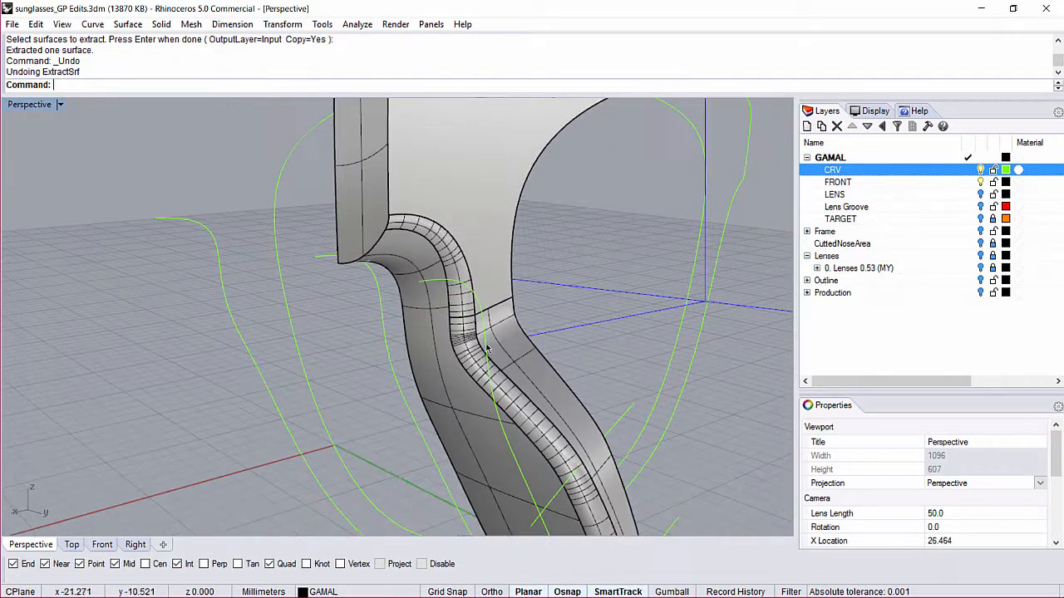
{"action": "scroll", "coordinate": [484, 348], "scroll_direction": "up", "scroll_amount": 6}
{"action": "scroll", "coordinate": [367, 257], "scroll_direction": "down", "scroll_amount": 5}
{"action": "scroll", "coordinate": [378, 332], "scroll_direction": "up", "scroll_amount": 5}
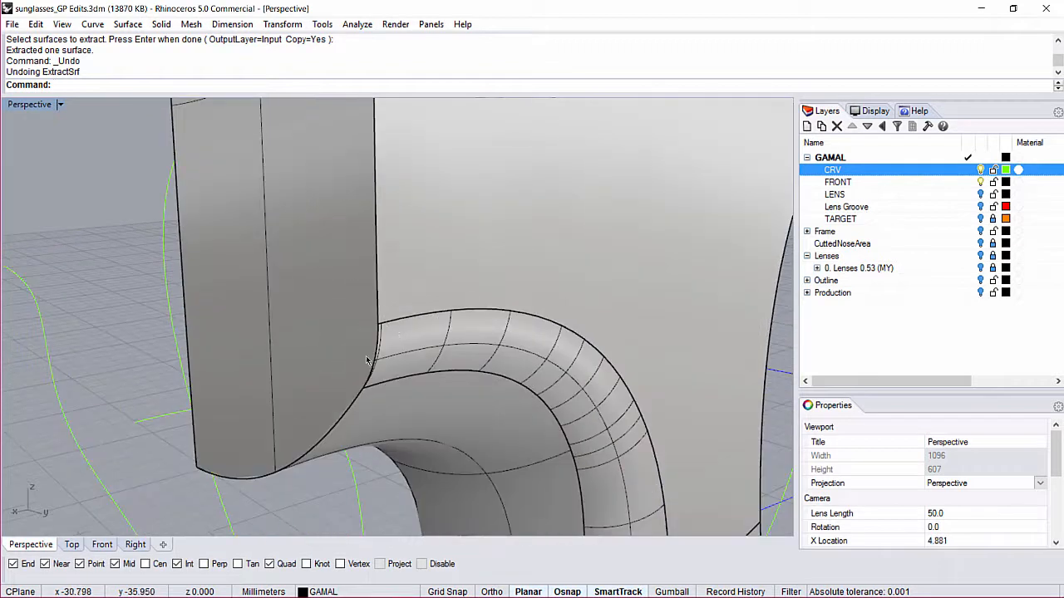
Undo the curve edits, the pasted curve and the frame's previous edge fillet, keeping the Lens Groove layer hidden
{"action": "key", "text": "ctrl+z"}
{"action": "key", "text": "ctrl+z"}
{"action": "key", "text": "ctrl+z"}
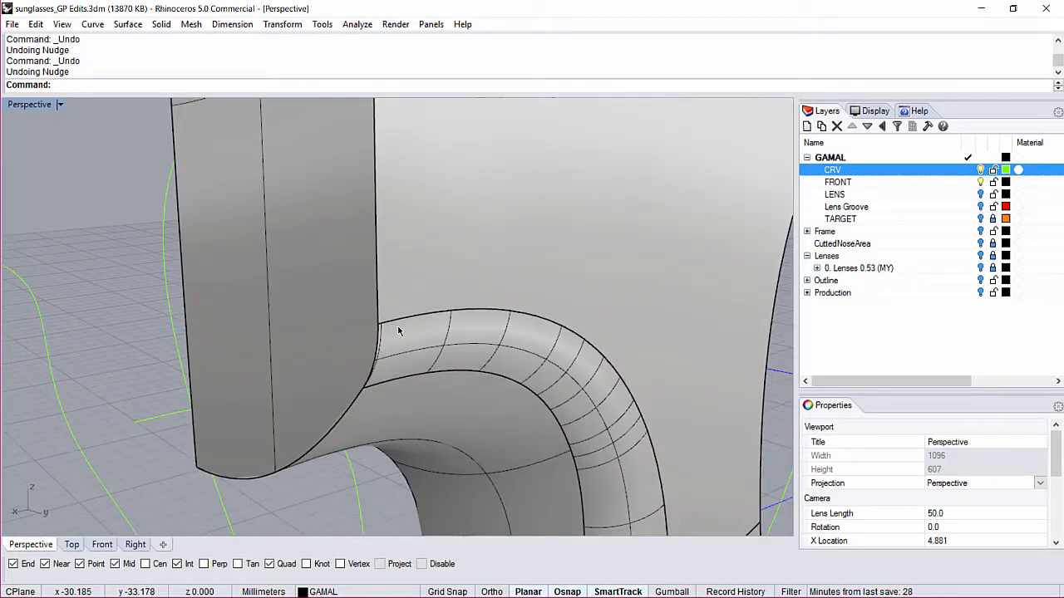
{"action": "key", "text": "ctrl+z"}
{"action": "scroll", "coordinate": [398, 331], "scroll_direction": "down", "scroll_amount": 3}
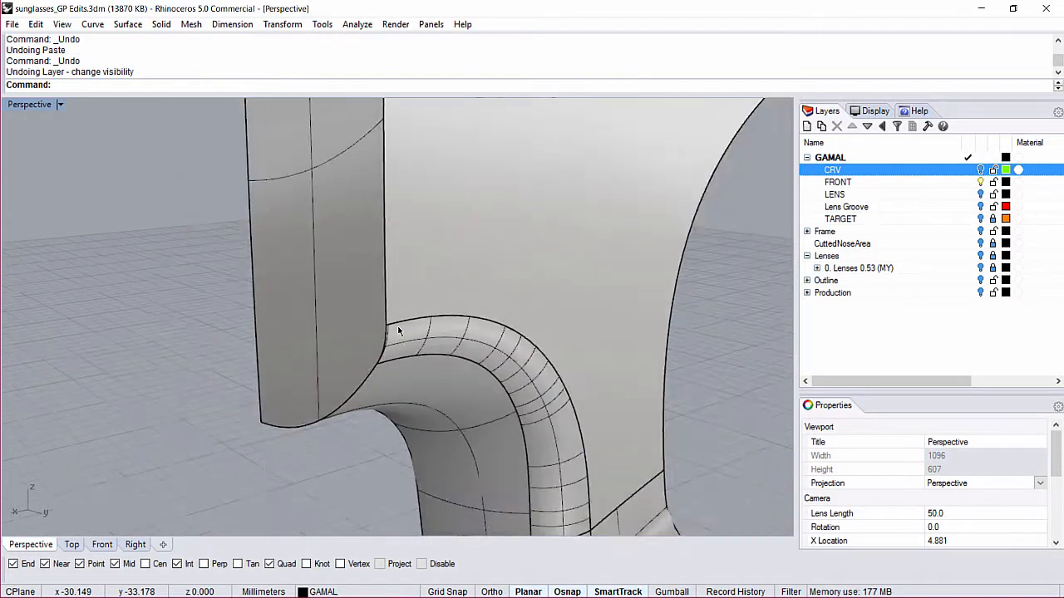
{"action": "key", "text": "ctrl+z"}
{"action": "key", "text": "ctrl+z"}
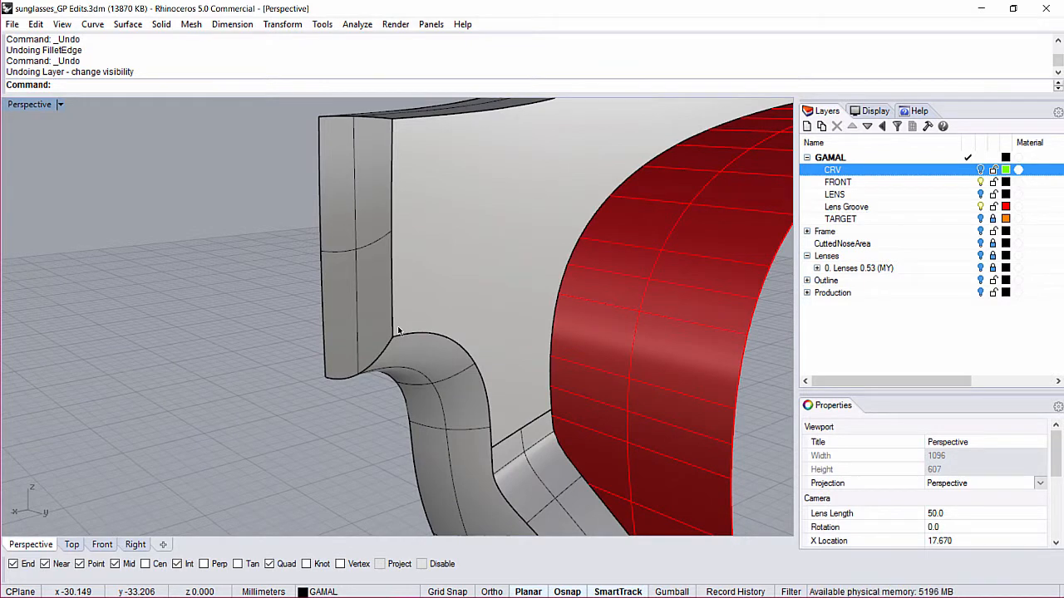
{"action": "key", "text": "ctrl+y"}
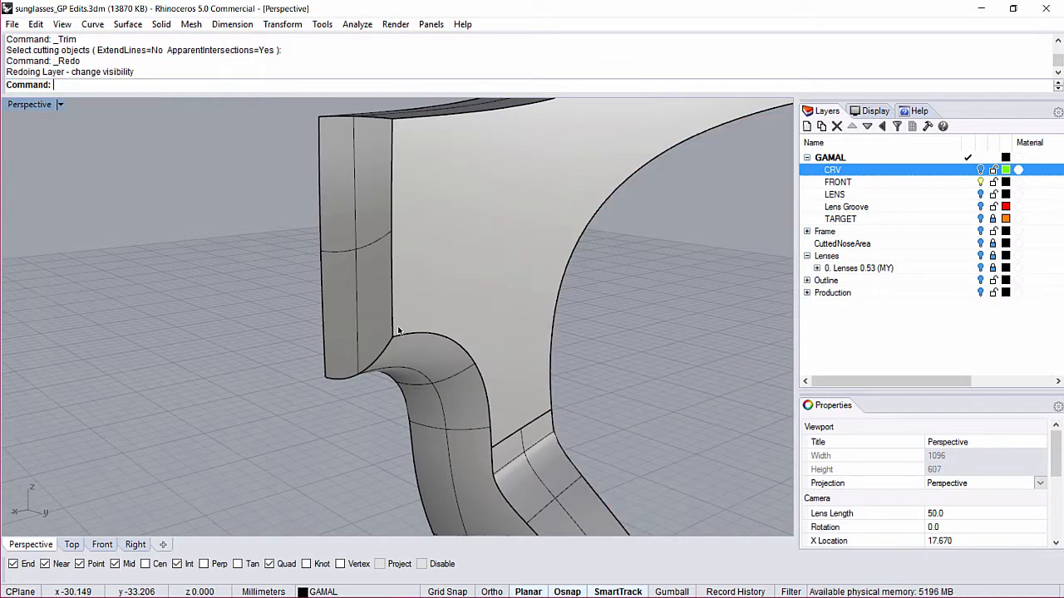
Fillet the chained nose pad and outer contour edges of the frame's rear face with radius 1 and the DistFromEdge rail type
{"action": "key", "text": "Return"}
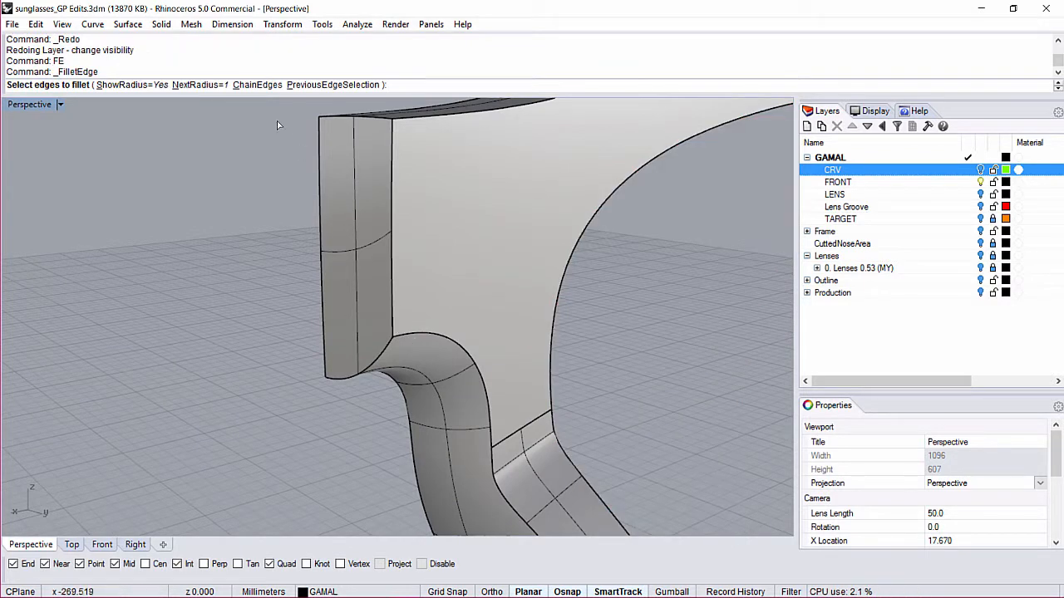
{"action": "left_click", "coordinate": [253, 85]}
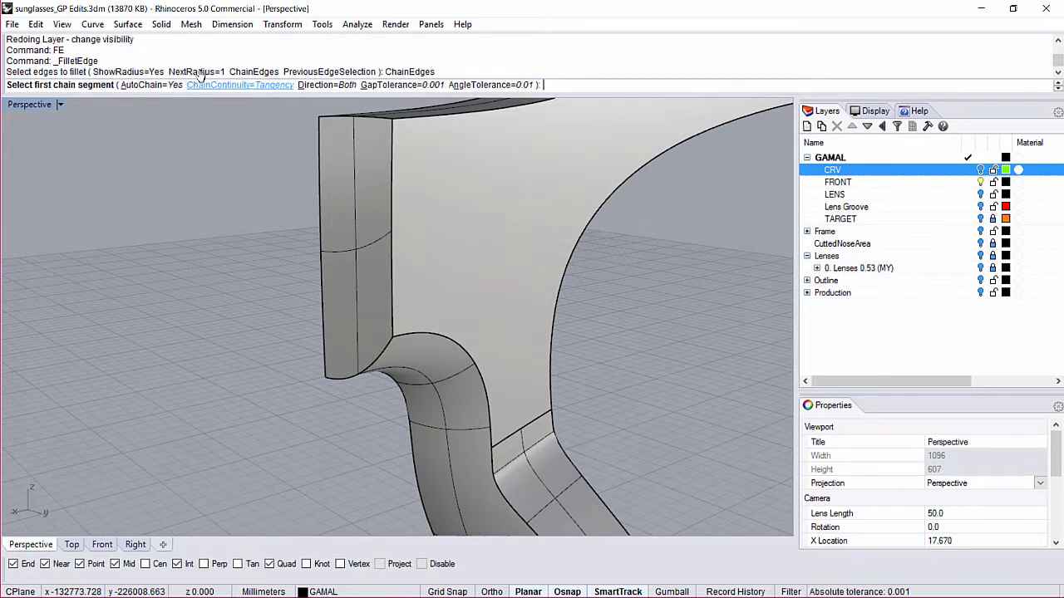
{"action": "left_click", "coordinate": [490, 440]}
{"action": "left_click", "coordinate": [497, 475]}
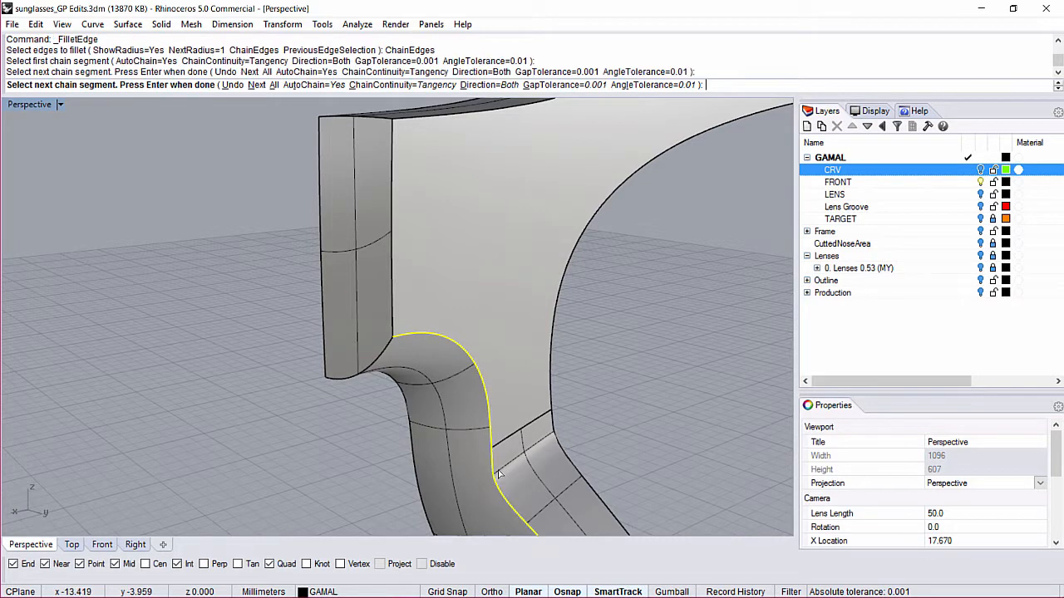
{"action": "left_click", "coordinate": [427, 123]}
{"action": "scroll", "coordinate": [451, 220], "scroll_direction": "down", "scroll_amount": 10}
{"action": "scroll", "coordinate": [480, 166], "scroll_direction": "up", "scroll_amount": 6}
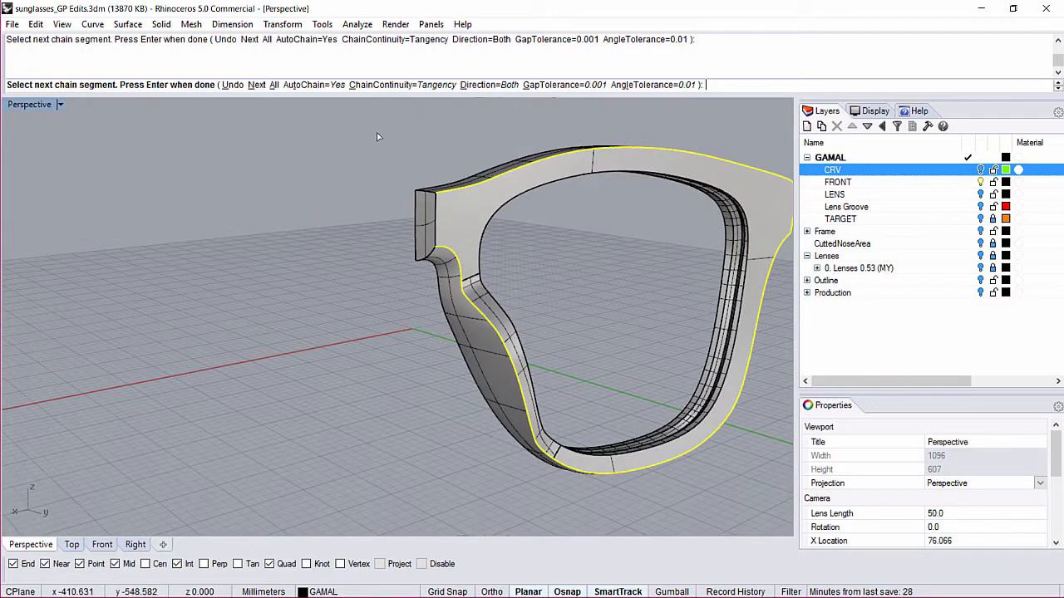
{"action": "key", "text": "Return"}
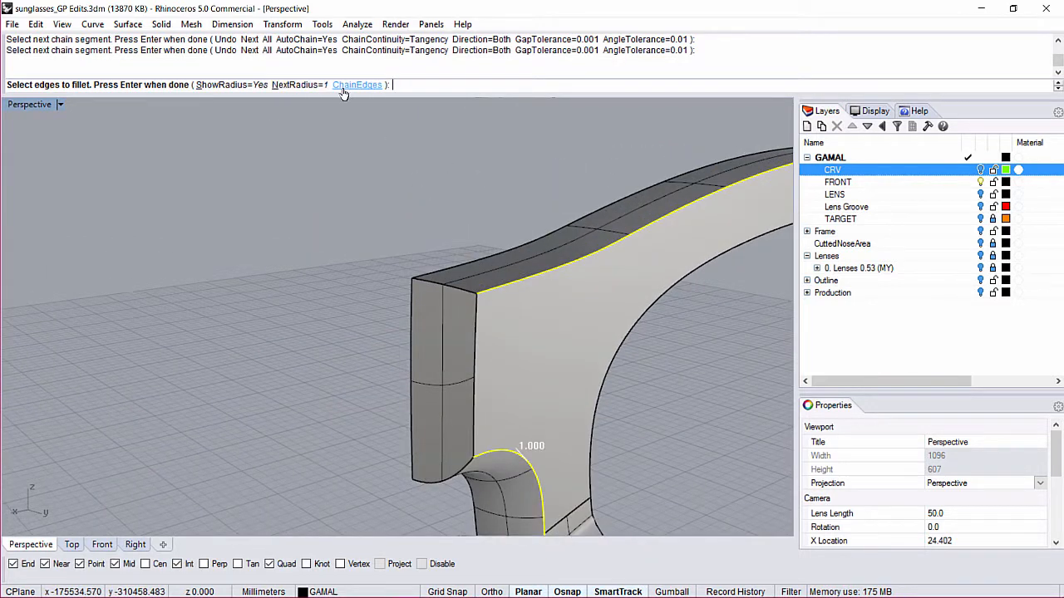
{"action": "key", "text": "Return"}
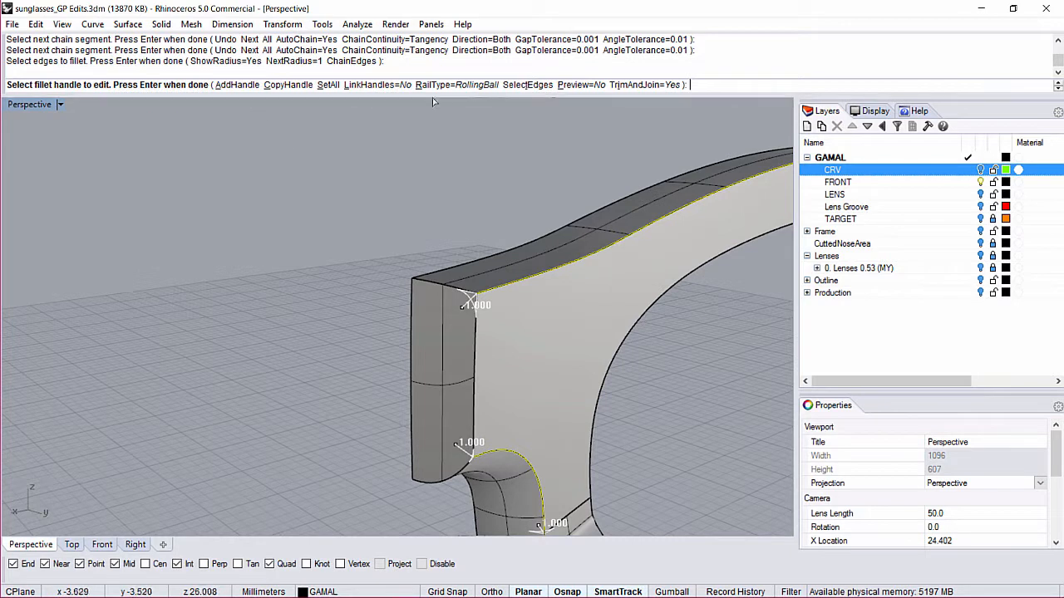
{"action": "left_click", "coordinate": [456, 84]}
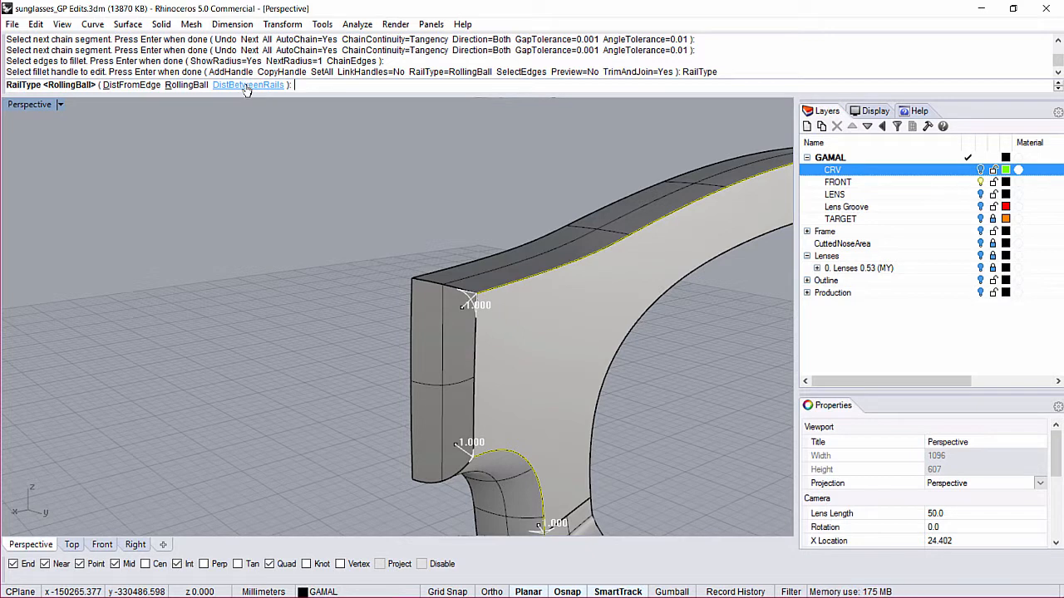
{"action": "left_click", "coordinate": [123, 85]}
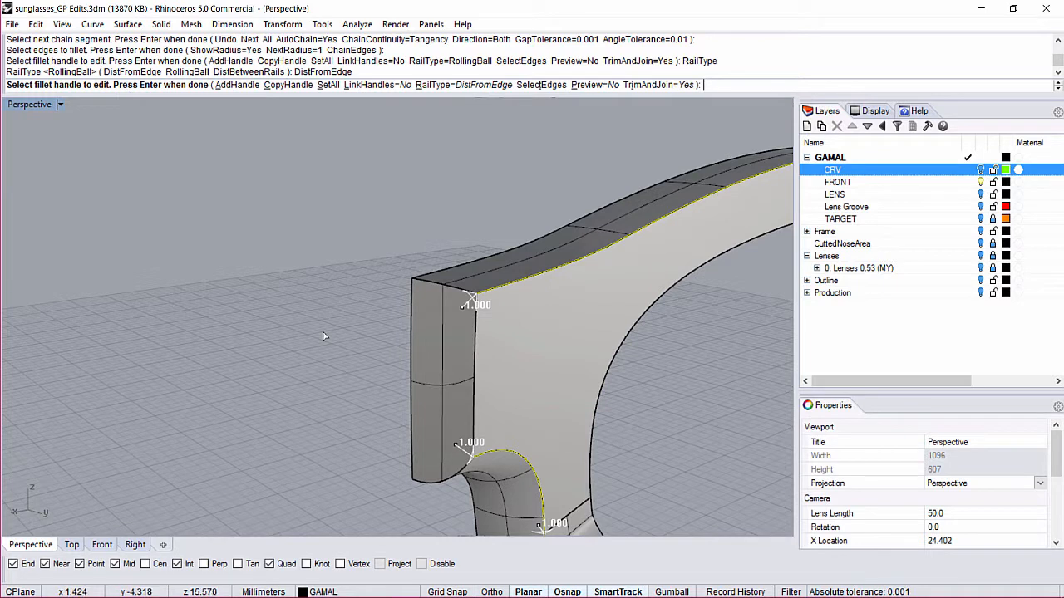
{"action": "key", "text": "Return"}
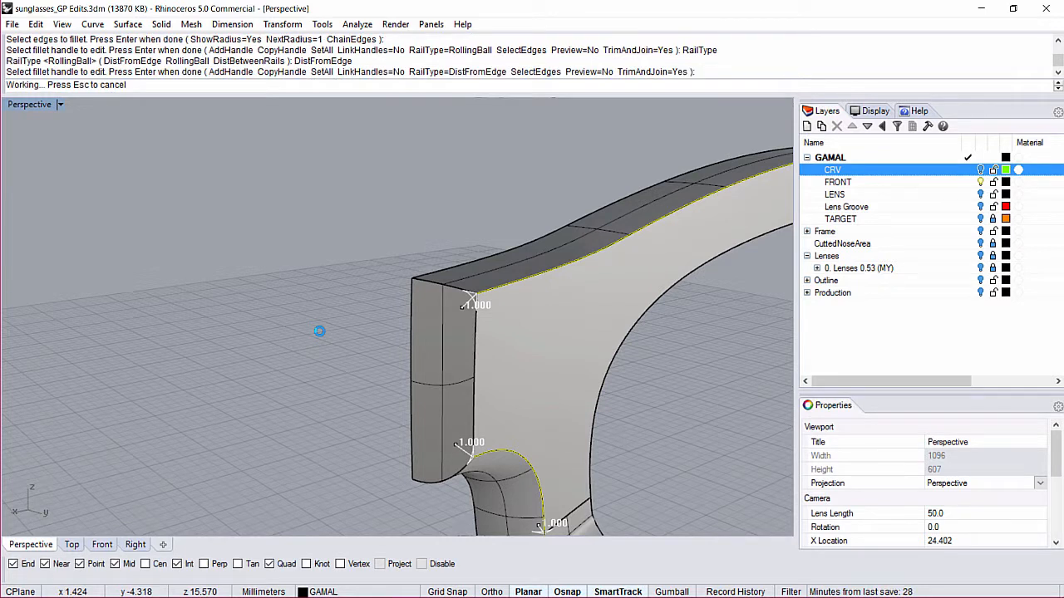
Examine the new outer edge fillet around the nose pad in rendered display and return to shaded display
{"action": "right_click_drag", "start_coordinate": [328, 385], "coordinate": [114, 216], "text": "shift"}
{"action": "scroll", "coordinate": [388, 277], "scroll_direction": "down", "scroll_amount": 6}
{"action": "right_click_drag", "start_coordinate": [389, 279], "coordinate": [310, 251]}
{"action": "type", "text": "vv"}
{"action": "key", "text": "Return"}
{"action": "mouse_move", "coordinate": [524, 438]}
{"action": "right_mouse_down", "text": "shift"}
{"action": "mouse_move", "coordinate": [534, 402]}
{"action": "mouse_move", "coordinate": [434, 280]}
{"action": "mouse_move", "coordinate": [487, 373]}
{"action": "mouse_move", "coordinate": [375, 385]}
{"action": "mouse_move", "coordinate": [308, 338]}
{"action": "mouse_move", "coordinate": [494, 402]}
{"action": "mouse_move", "coordinate": [494, 337]}
{"action": "mouse_move", "coordinate": [460, 296]}
{"action": "mouse_move", "coordinate": [305, 233]}
{"action": "mouse_move", "coordinate": [249, 188]}
{"action": "right_mouse_up", "text": "shift"}
{"action": "type", "text": "v"}
{"action": "key", "text": "Return"}
{"action": "scroll", "coordinate": [467, 259], "scroll_direction": "up", "scroll_amount": 6}
Fillet the chained edge around the lens opening with radius 0.3, using the DistFromEdge rail type
{"action": "type", "text": "FE"}
{"action": "key", "text": "Return"}
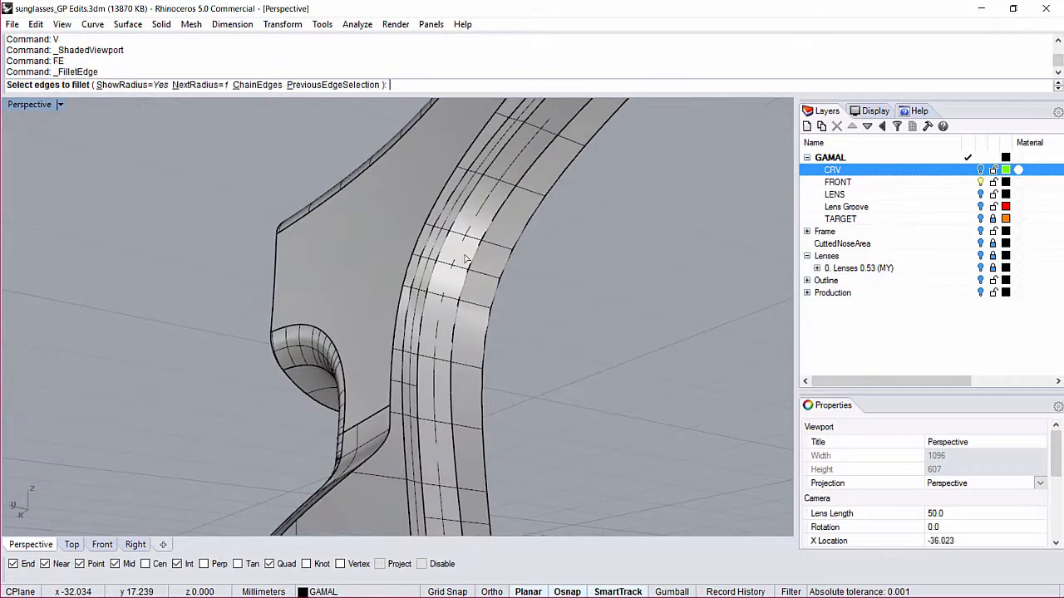
{"action": "key", "text": "Return"}
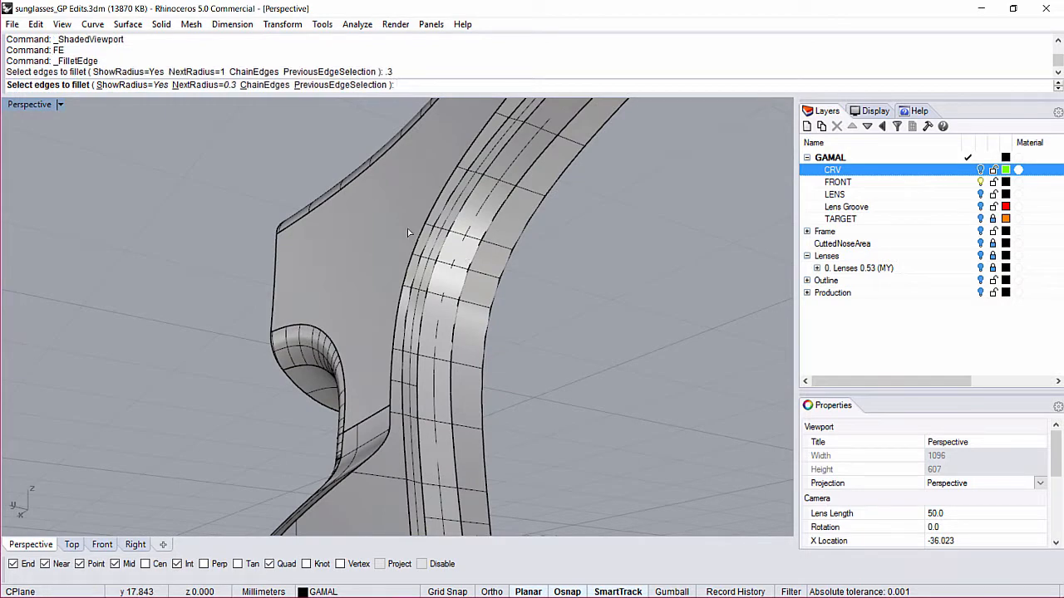
{"action": "type", "text": "c"}
{"action": "key", "text": "Return"}
{"action": "left_click", "coordinate": [418, 237]}
{"action": "key", "text": "Return"}
{"action": "key", "text": "Return"}
{"action": "key", "text": "Return"}
{"action": "scroll", "coordinate": [321, 181], "scroll_direction": "up", "scroll_amount": 5}
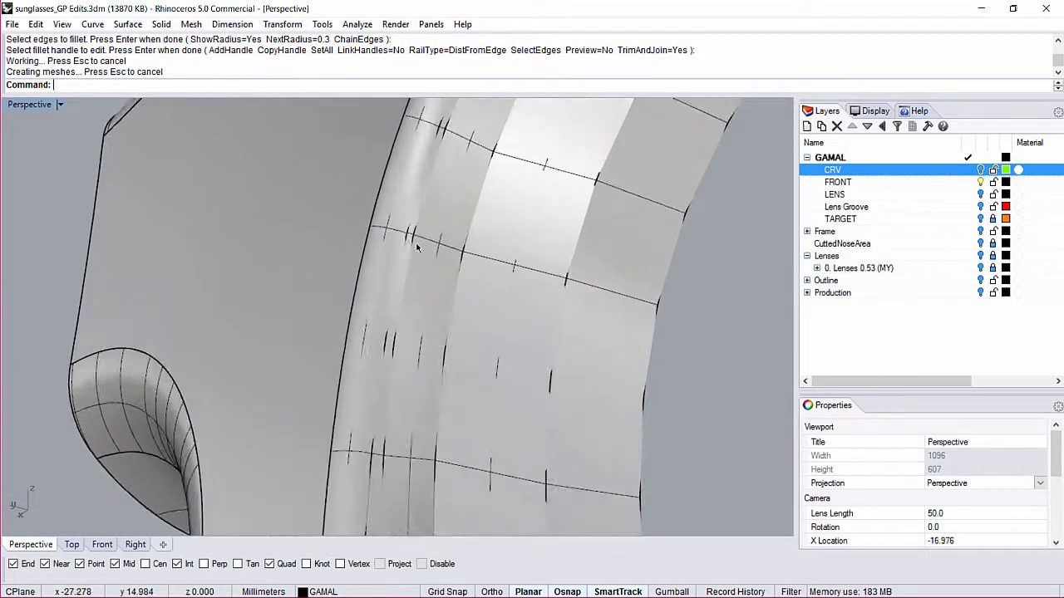
{"action": "scroll", "coordinate": [431, 215], "scroll_direction": "down", "scroll_amount": 4}
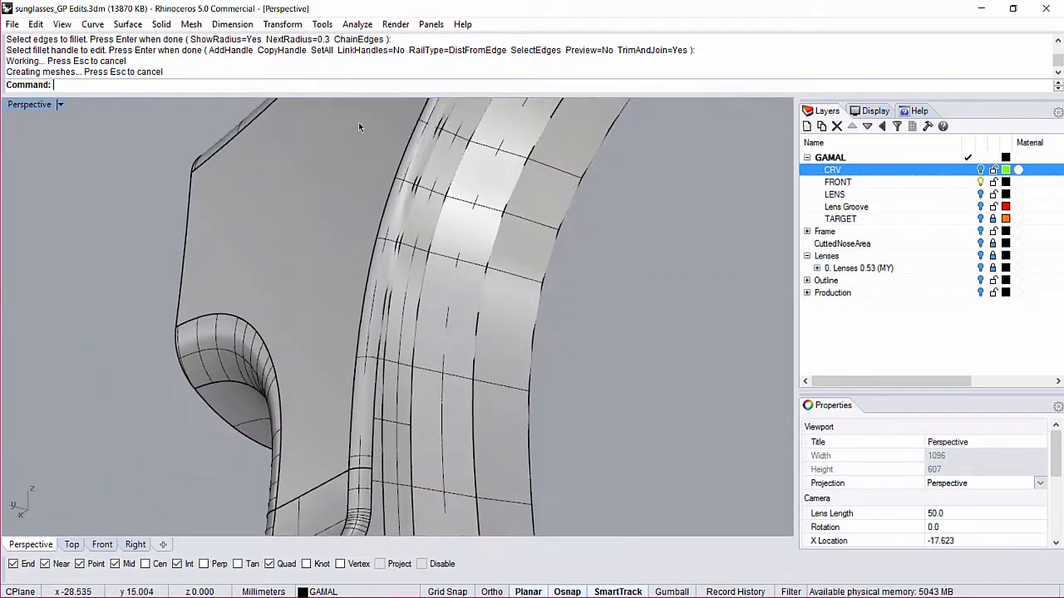
Change the document's mesh setting in the options so that curved surfaces display more smoothly
{"action": "left_click", "coordinate": [323, 24]}
{"action": "left_click", "coordinate": [249, 326]}
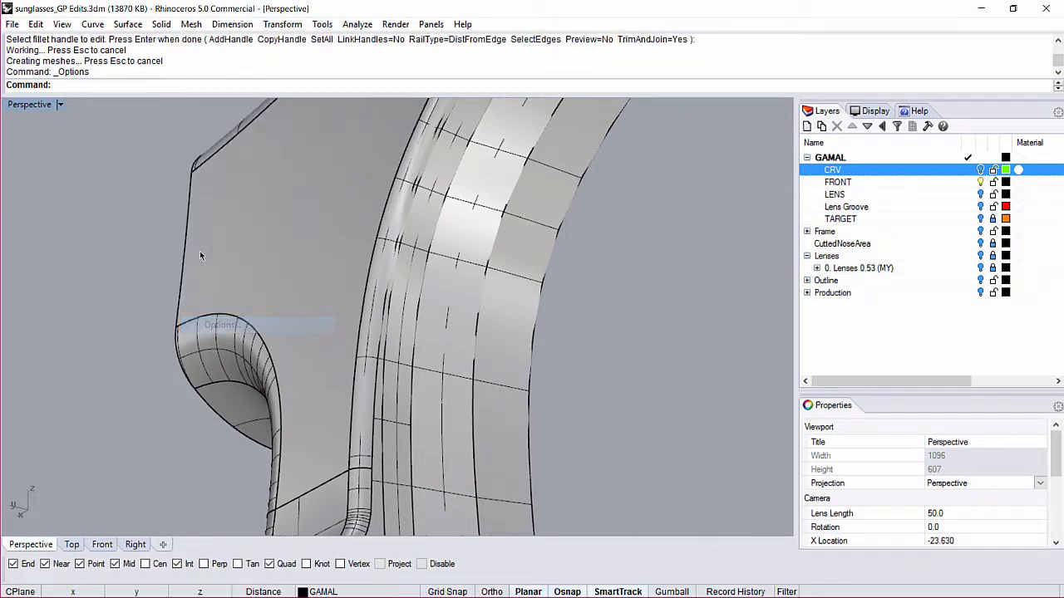
{"action": "left_click", "coordinate": [360, 173]}
{"action": "left_click", "coordinate": [536, 173]}
{"action": "left_click", "coordinate": [609, 475]}
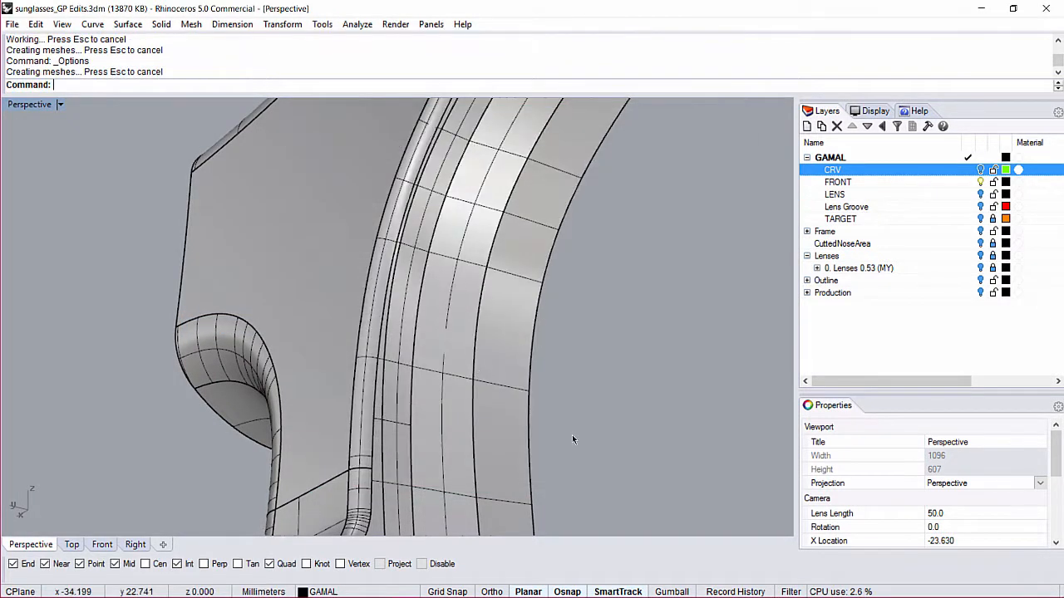
Examine the lens opening fillet and the frame surfaces in rendered display, ending with the whole frame in shaded display
{"action": "scroll", "coordinate": [417, 273], "scroll_direction": "down", "scroll_amount": 6}
{"action": "right_click_drag", "start_coordinate": [355, 239], "coordinate": [316, 249]}
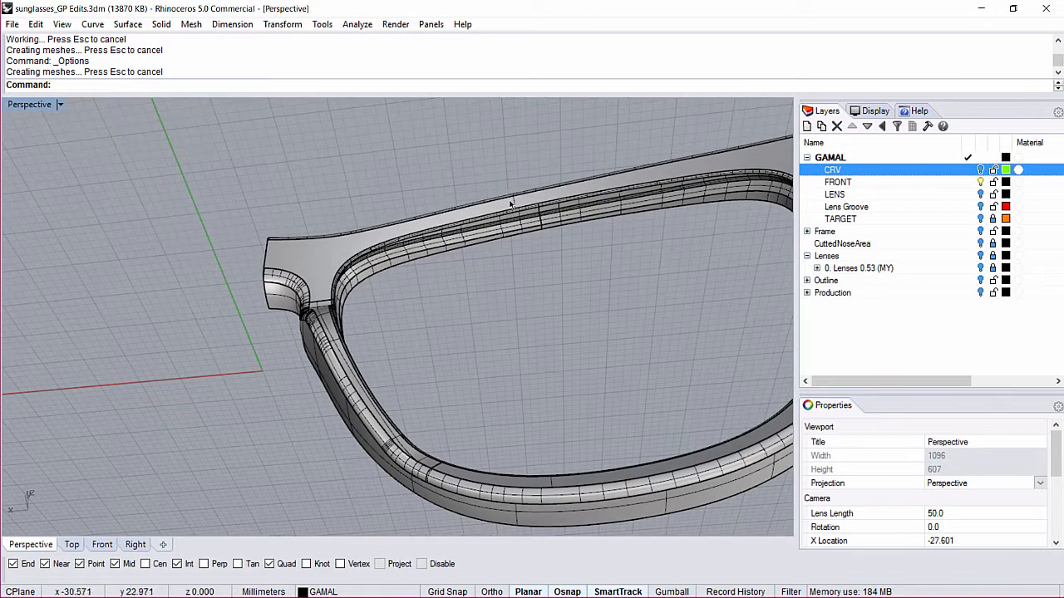
{"action": "right_click_drag", "start_coordinate": [513, 323], "coordinate": [370, 296]}
{"action": "type", "text": "VV"}
{"action": "key", "text": "Return"}
{"action": "right_click_drag", "start_coordinate": [447, 278], "coordinate": [488, 189]}
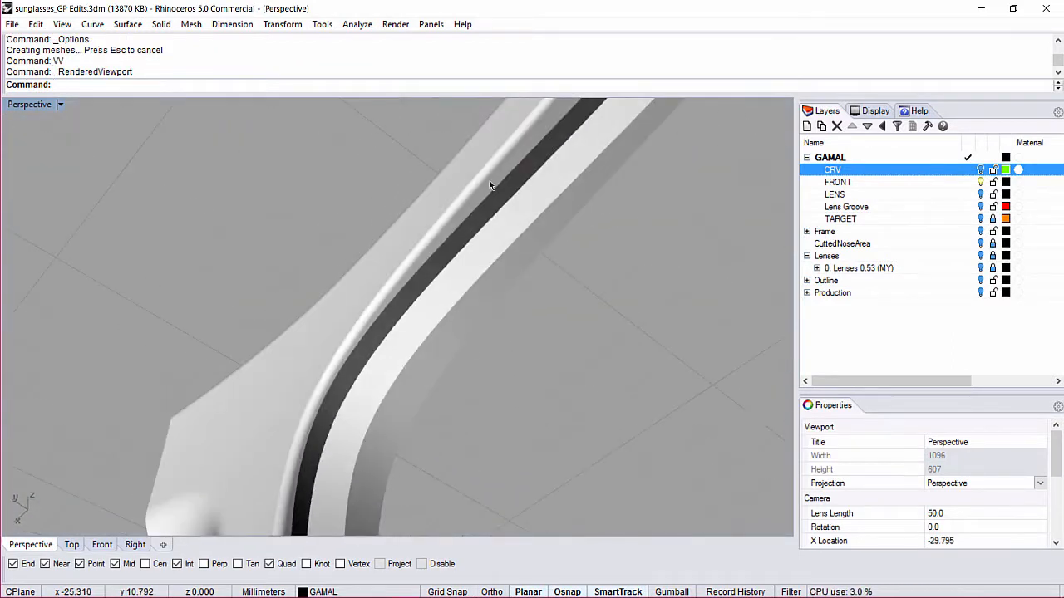
{"action": "scroll", "coordinate": [330, 260], "scroll_direction": "down", "scroll_amount": 8}
{"action": "mouse_move", "coordinate": [331, 263]}
{"action": "right_mouse_down"}
{"action": "mouse_move", "coordinate": [397, 375]}
{"action": "mouse_move", "coordinate": [462, 363]}
{"action": "right_mouse_up"}
{"action": "type", "text": "V"}
{"action": "key", "text": "Return"}
{"action": "scroll", "coordinate": [449, 341], "scroll_direction": "down", "scroll_amount": 4}
{"action": "mouse_move", "coordinate": [436, 316]}
{"action": "right_mouse_down", "text": "shift"}
{"action": "mouse_move", "coordinate": [359, 233]}
{"action": "mouse_move", "coordinate": [351, 205]}
{"action": "right_mouse_up", "text": "shift"}
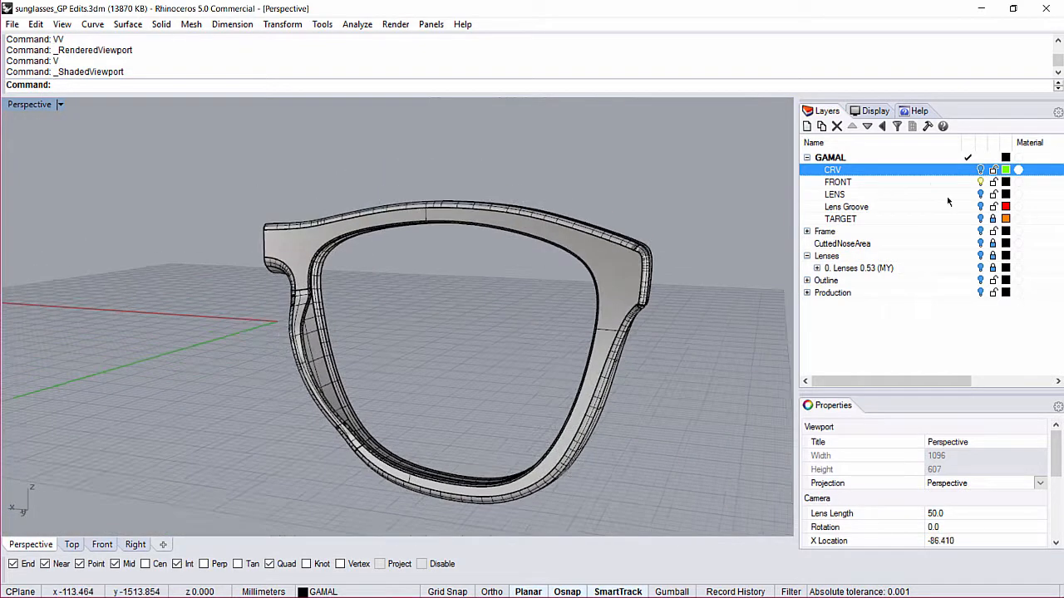
Show the Lens Groove layer, select its polysurface and create a new layer named Front Thickness
{"action": "left_click", "coordinate": [980, 206]}
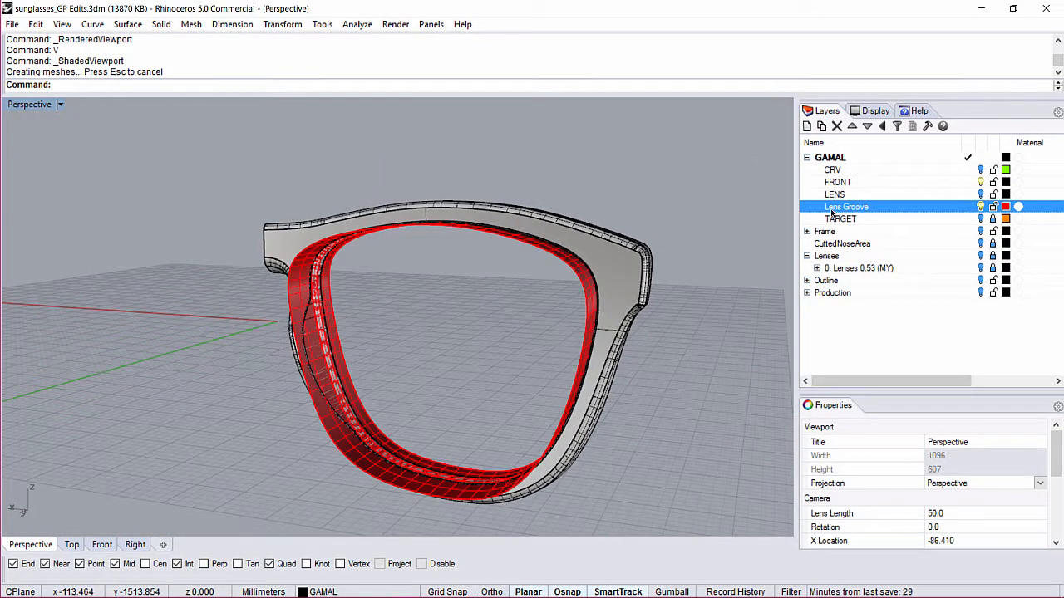
{"action": "left_click", "coordinate": [291, 299]}
{"action": "left_click", "coordinate": [806, 126]}
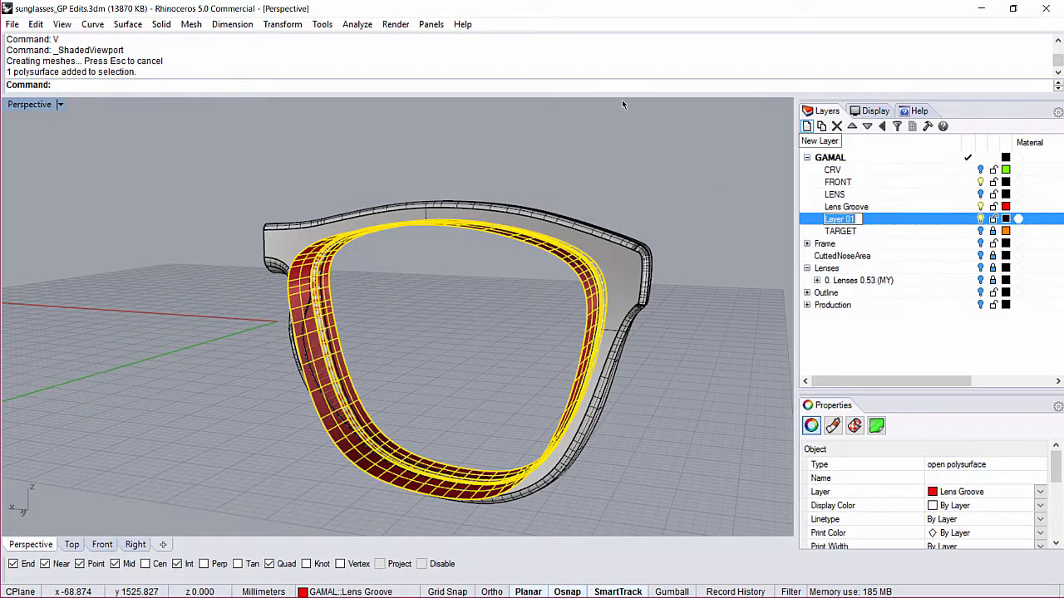
{"action": "type", "text": "Front Thickness"}
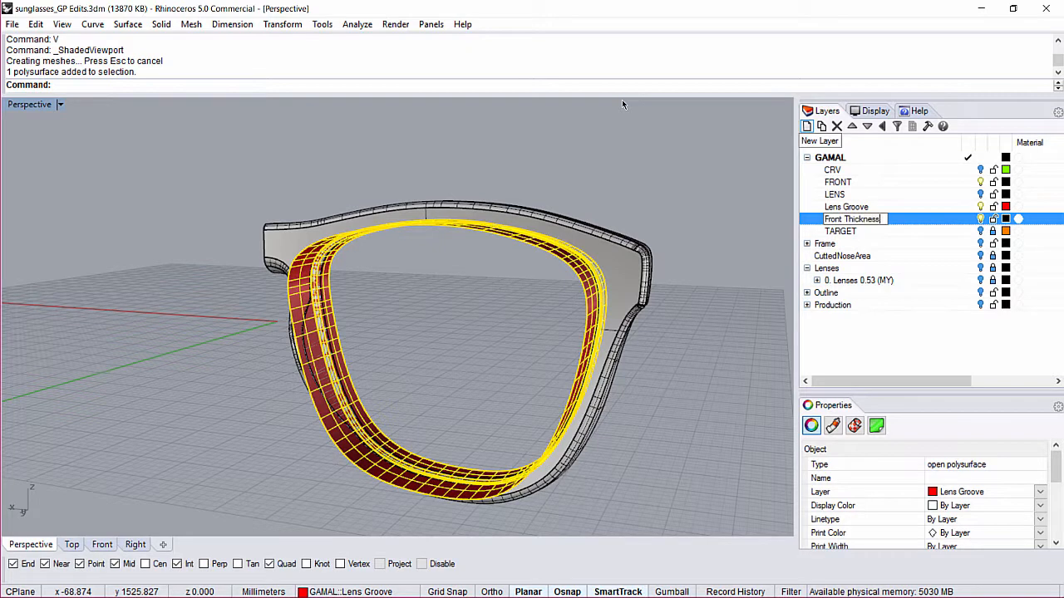
{"action": "key", "text": "Return"}
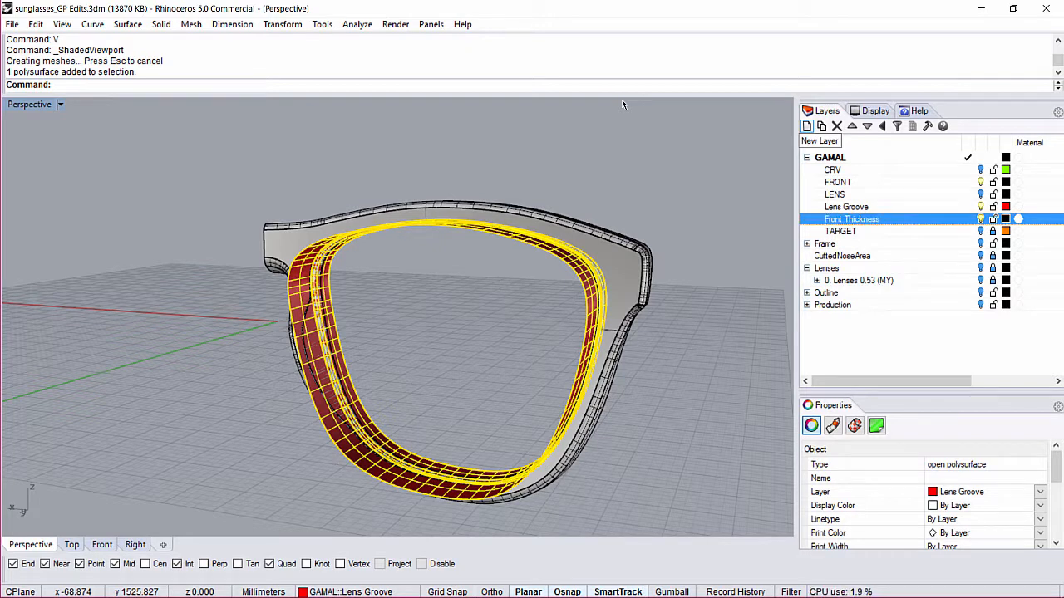
Copy the selected lens groove polysurface to the Front Thickness layer and hide the Lens Groove layer
{"action": "right_click", "coordinate": [856, 219]}
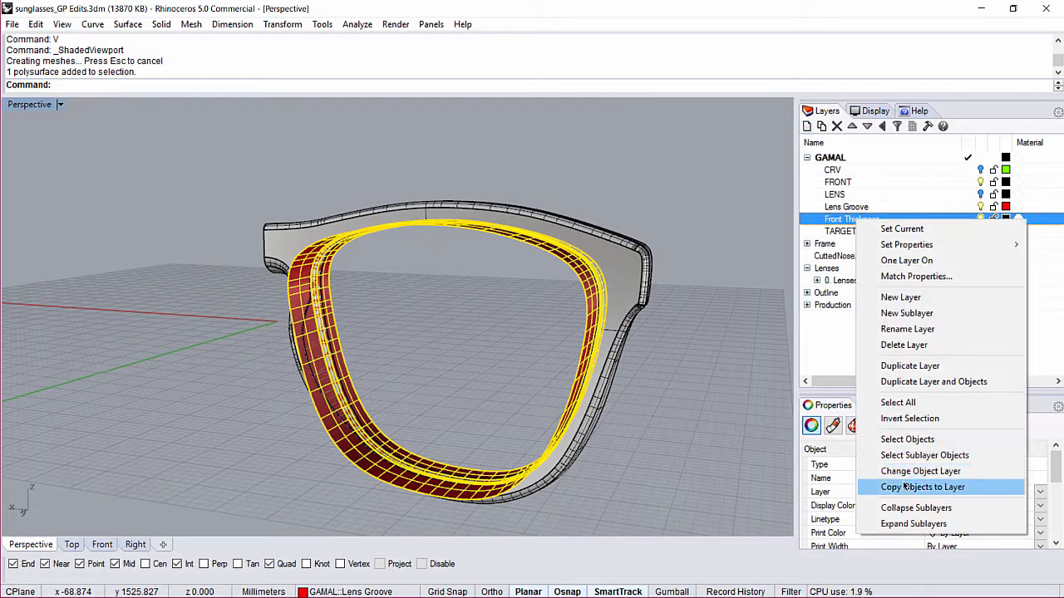
{"action": "left_click", "coordinate": [922, 487]}
{"action": "left_click", "coordinate": [718, 359]}
{"action": "left_click", "coordinate": [980, 206]}
Isolate the copied lens groove polysurface by hiding the frame
{"action": "right_click_drag", "start_coordinate": [739, 253], "coordinate": [509, 284]}
{"action": "scroll", "coordinate": [295, 248], "scroll_direction": "up", "scroll_amount": 6}
{"action": "left_click", "coordinate": [295, 248]}
{"action": "type", "text": "HH"}
{"action": "key", "text": "Return"}
Extract the wide wall surfaces on both sides of the groove with Copy set to No and delete them
{"action": "type", "text": "ES"}
{"action": "key", "text": "Return"}
{"action": "type", "text": "c"}
{"action": "key", "text": "Return"}
{"action": "left_click", "coordinate": [453, 281]}
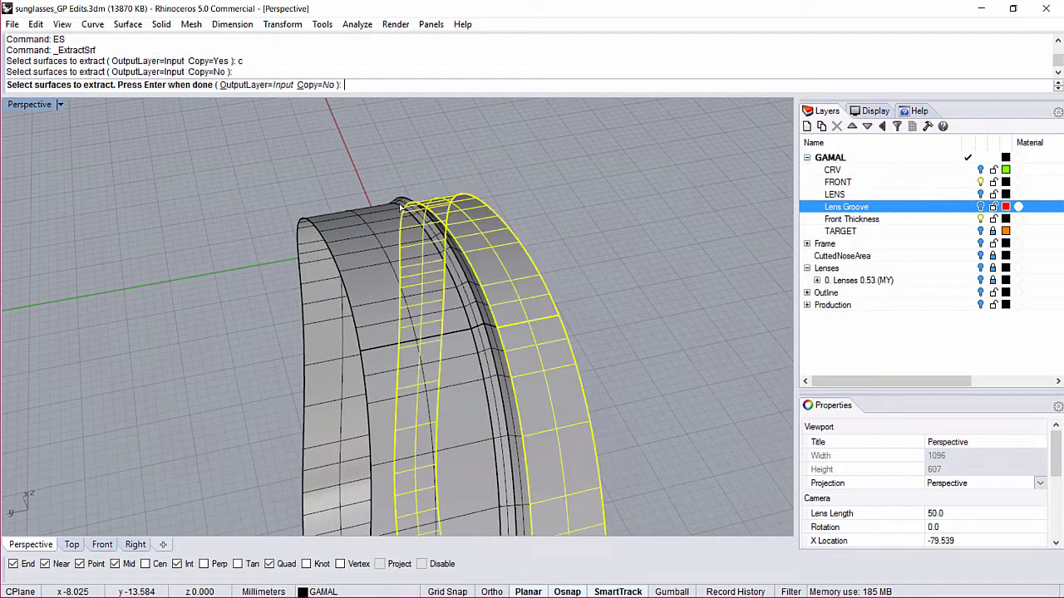
{"action": "left_click", "coordinate": [349, 229]}
{"action": "key", "text": "Return"}
{"action": "key", "text": "Delete"}
Set the Perspective view's construction plane to World Front
{"action": "type", "text": "CF"}
{"action": "key", "text": "Return"}
{"action": "right_click_drag", "start_coordinate": [352, 234], "coordinate": [478, 319]}
{"action": "scroll", "coordinate": [487, 315], "scroll_direction": "up", "scroll_amount": 6}
{"action": "scroll", "coordinate": [485, 308], "scroll_direction": "down", "scroll_amount": 4}
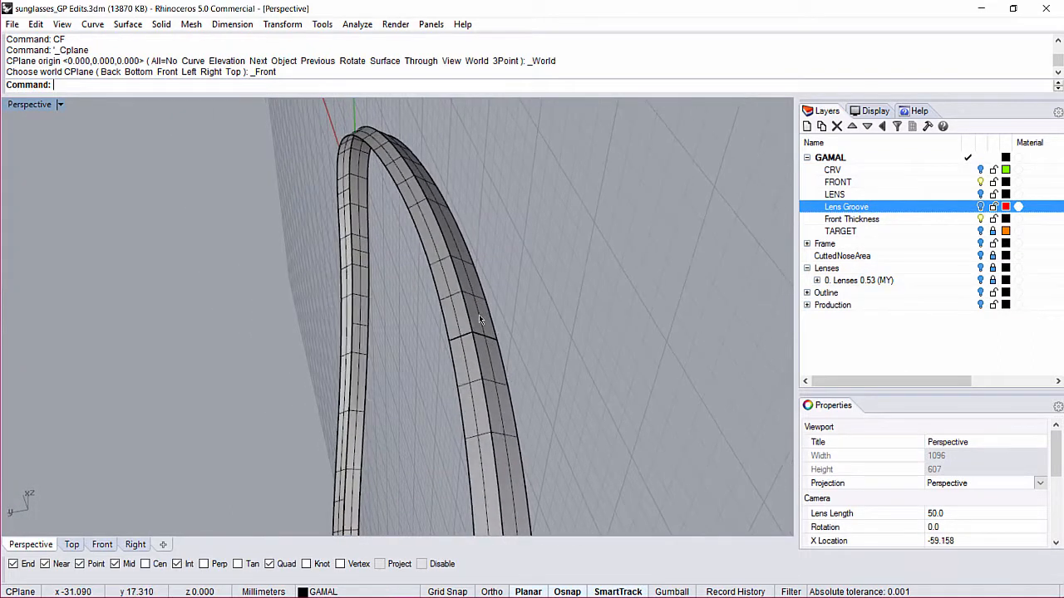
Extrude the open edge on one side of the isolated lens groove polysurface by 1 mm
{"action": "key", "text": "Return"}
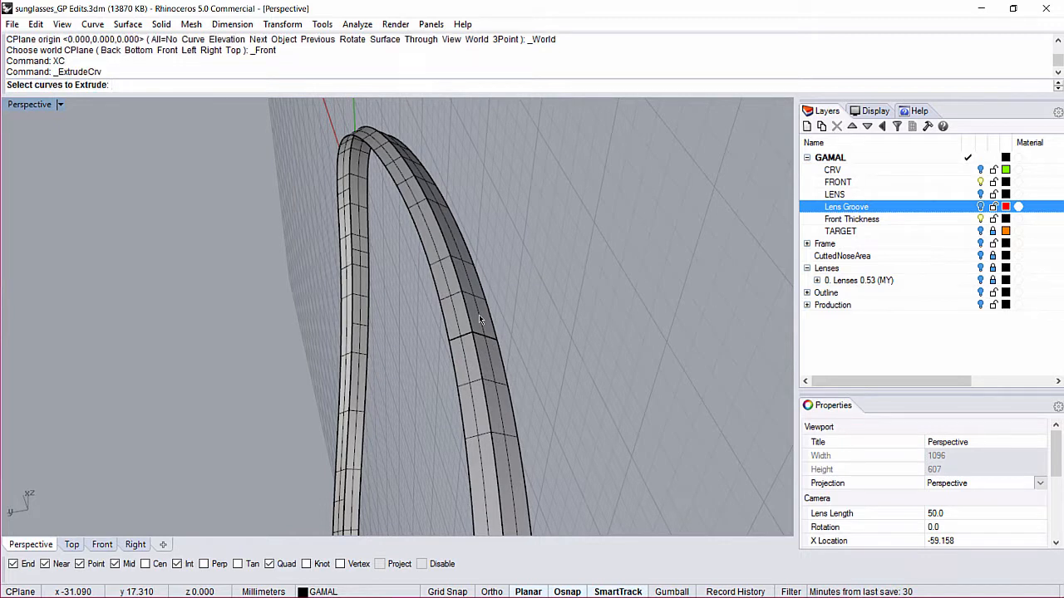
{"action": "left_click", "coordinate": [375, 237]}
{"action": "key", "text": "Return"}
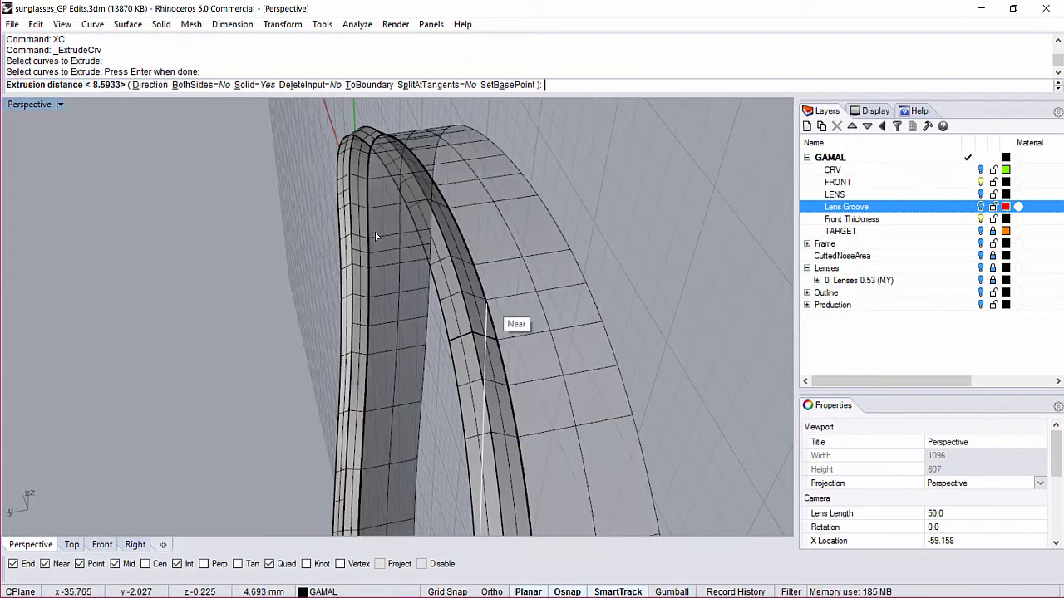
{"action": "type", "text": "1"}
{"action": "key", "text": "Return"}
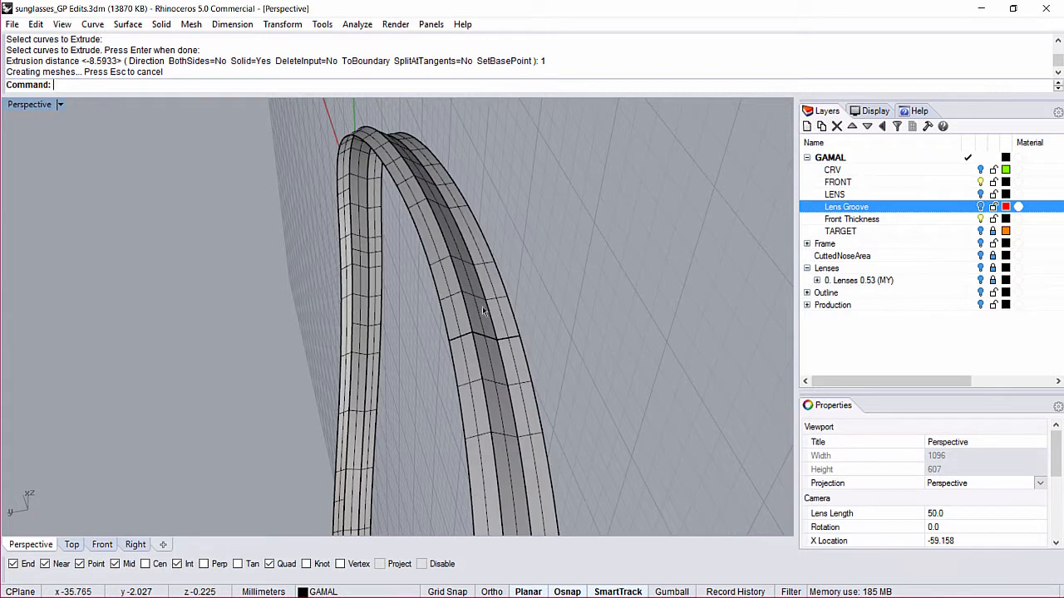
Extrude the groove's opposite open edge with a distance of -1
{"action": "key", "text": "Return"}
{"action": "left_click", "coordinate": [440, 308]}
{"action": "key", "text": "Return"}
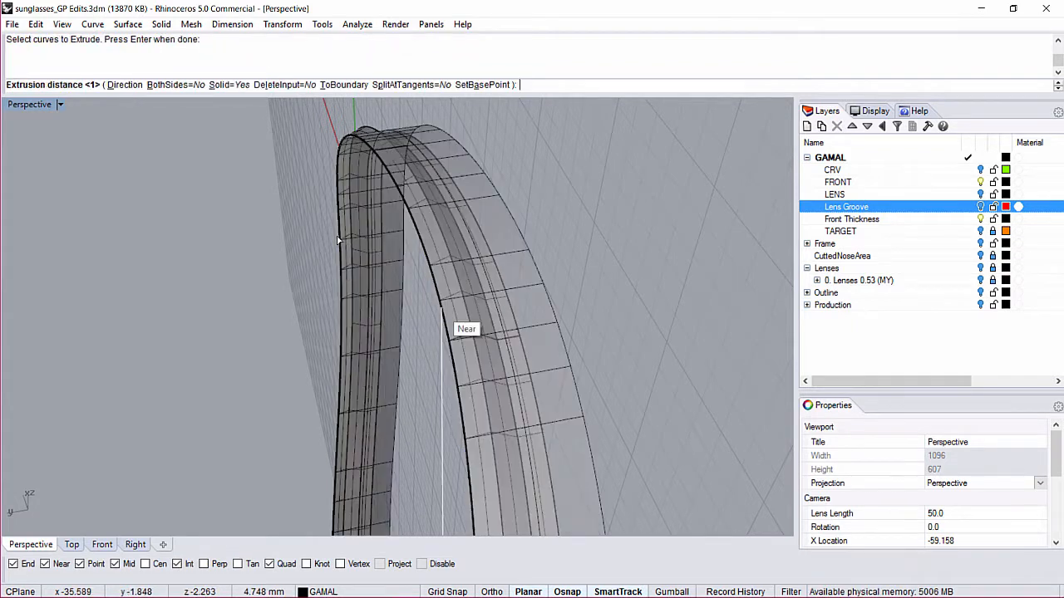
{"action": "type", "text": "-1"}
{"action": "key", "text": "Return"}
Turn on control points for the first extruded strip and select the entire row of points along its outer edge
{"action": "right_click_drag", "start_coordinate": [505, 248], "coordinate": [464, 379]}
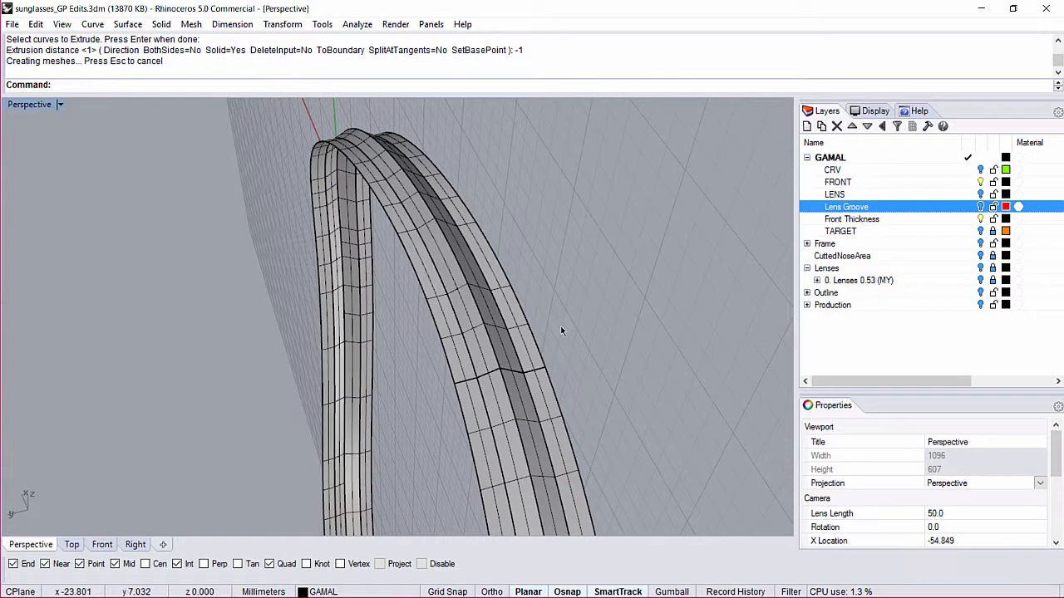
{"action": "right_click_drag", "start_coordinate": [413, 319], "coordinate": [444, 341]}
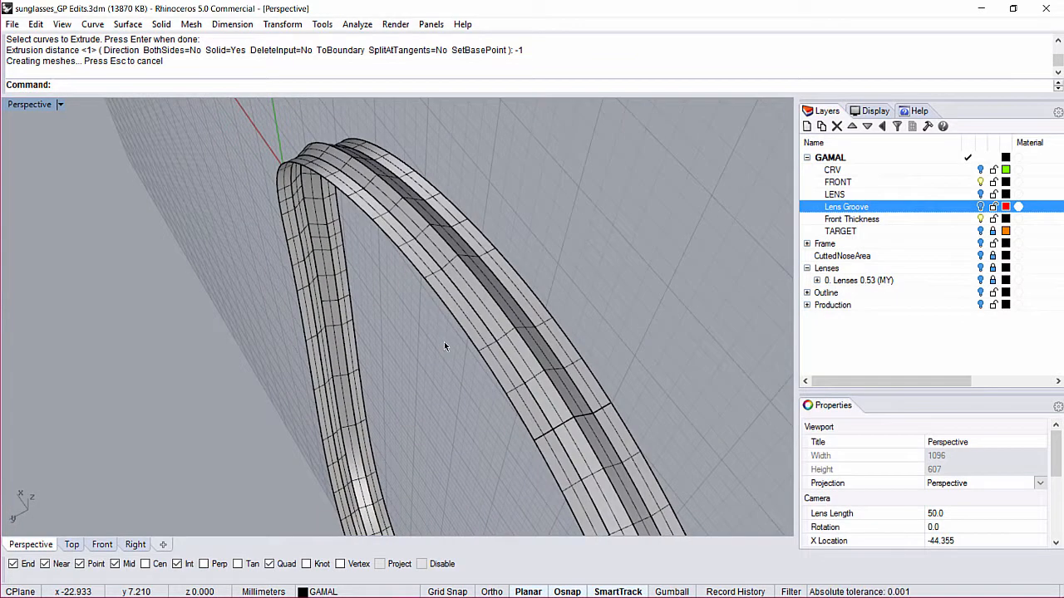
{"action": "right_click_drag", "start_coordinate": [350, 229], "coordinate": [438, 275]}
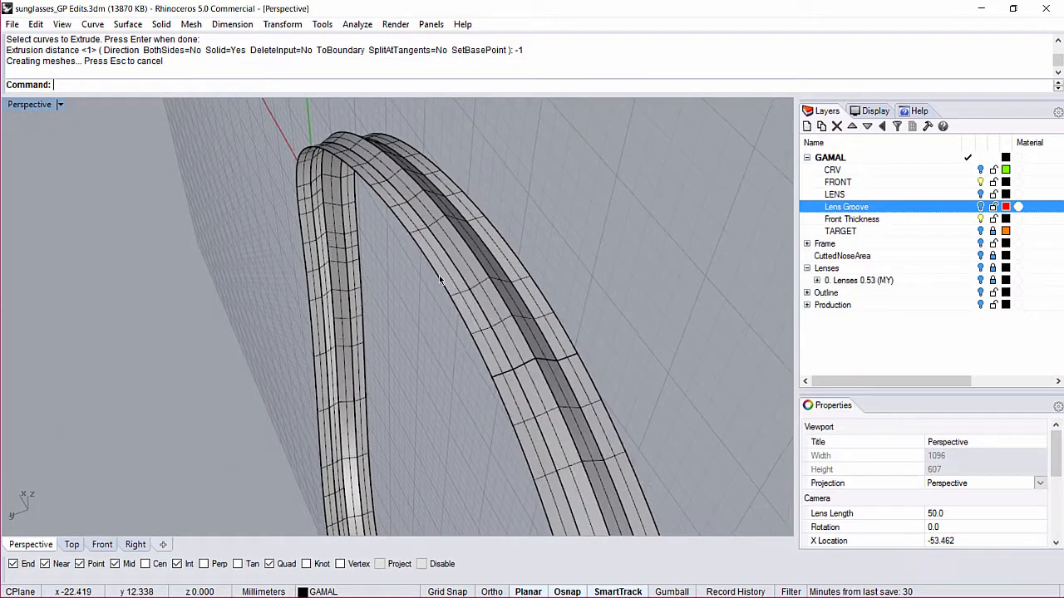
{"action": "left_click", "coordinate": [514, 247]}
{"action": "type", "text": "CV"}
{"action": "key", "text": "Return"}
{"action": "left_click", "coordinate": [515, 255]}
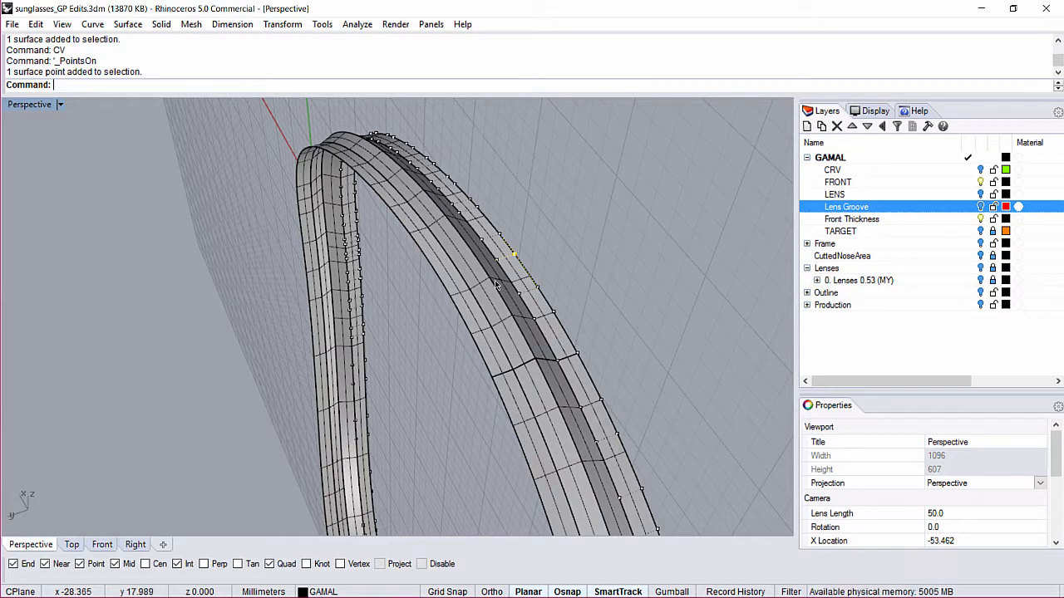
{"action": "type", "text": "QQ"}
{"action": "key", "text": "Return"}
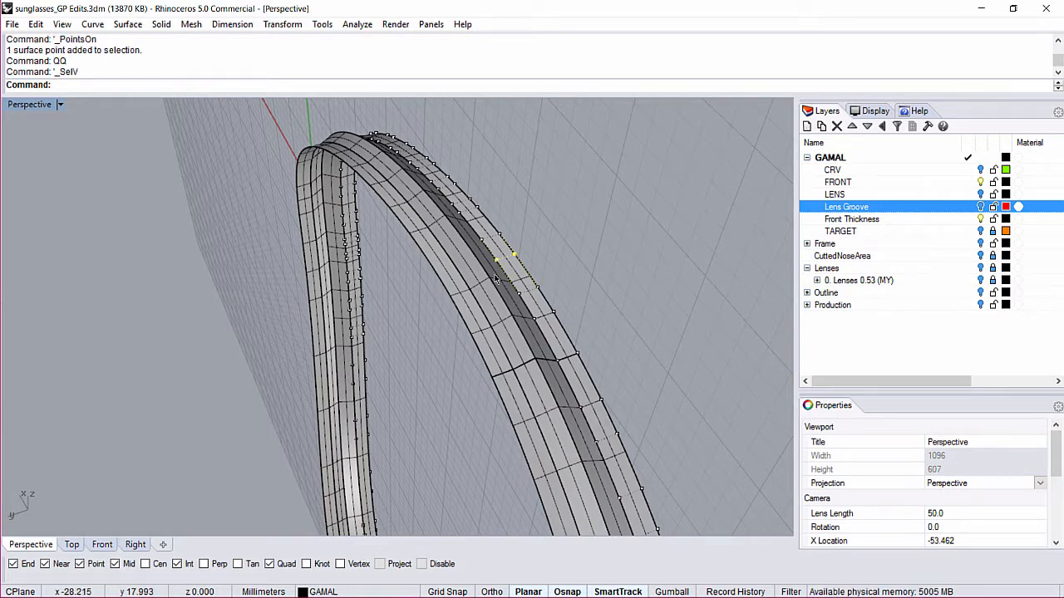
{"action": "type", "text": "QQ"}
{"action": "key", "text": "BackSpace"}
{"action": "key", "text": "Return"}
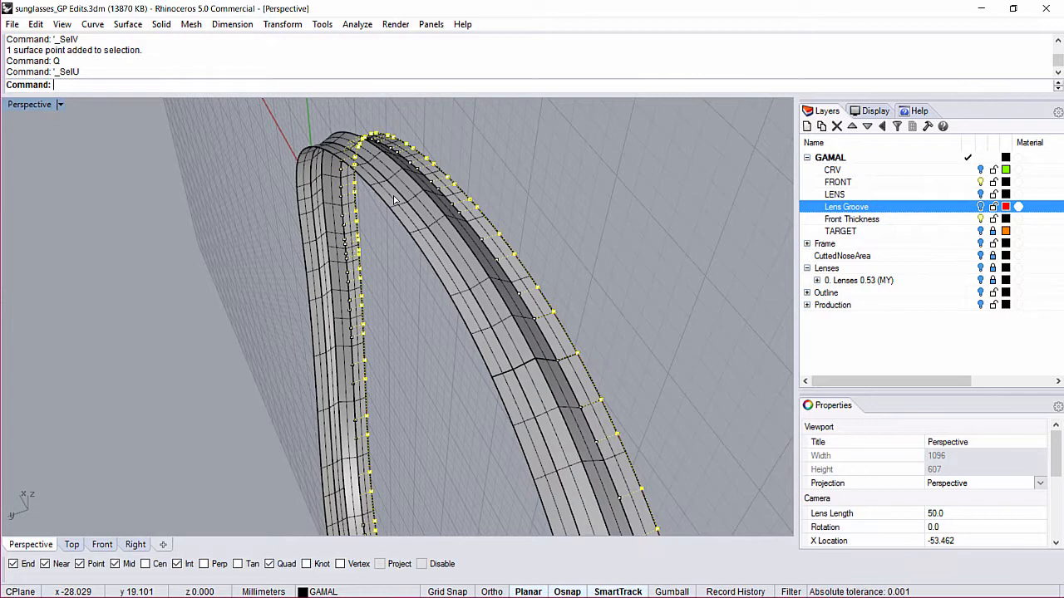
Set the construction plane to World Top, nudge the selected edge points 0.5 mm away from the groove, and nudge them back 0.1 mm
{"action": "key", "text": "alt+Page_Up"}
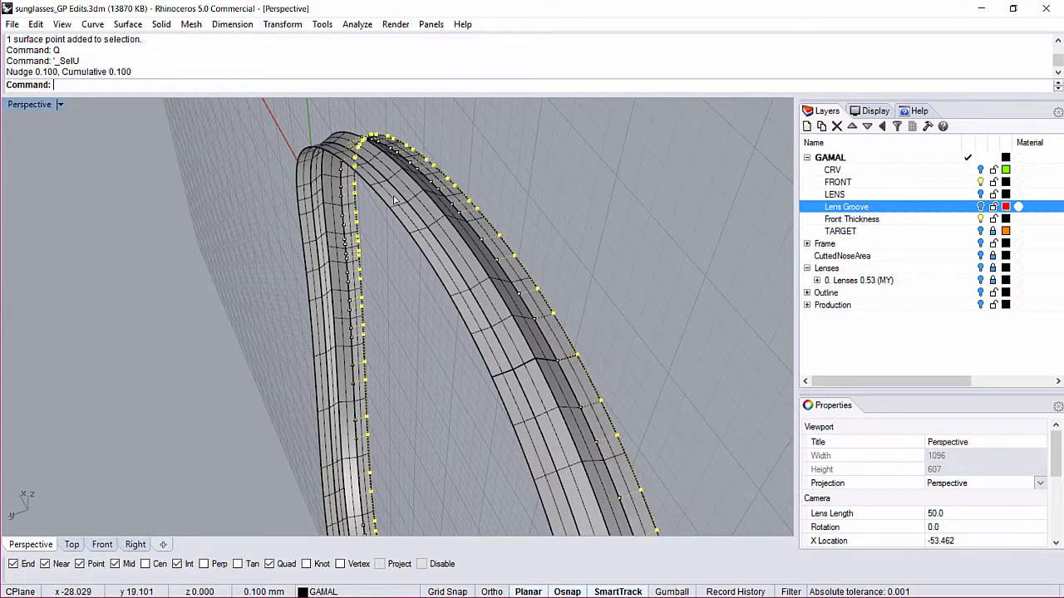
{"action": "key", "text": "alt+Page_Down"}
{"action": "type", "text": "CT"}
{"action": "key", "text": "Return"}
{"action": "key", "text": "alt+Page_Up"}
{"action": "key", "text": "alt+Page_Up"}
{"action": "key", "text": "alt+Page_Up"}
{"action": "key", "text": "alt+Page_Up"}
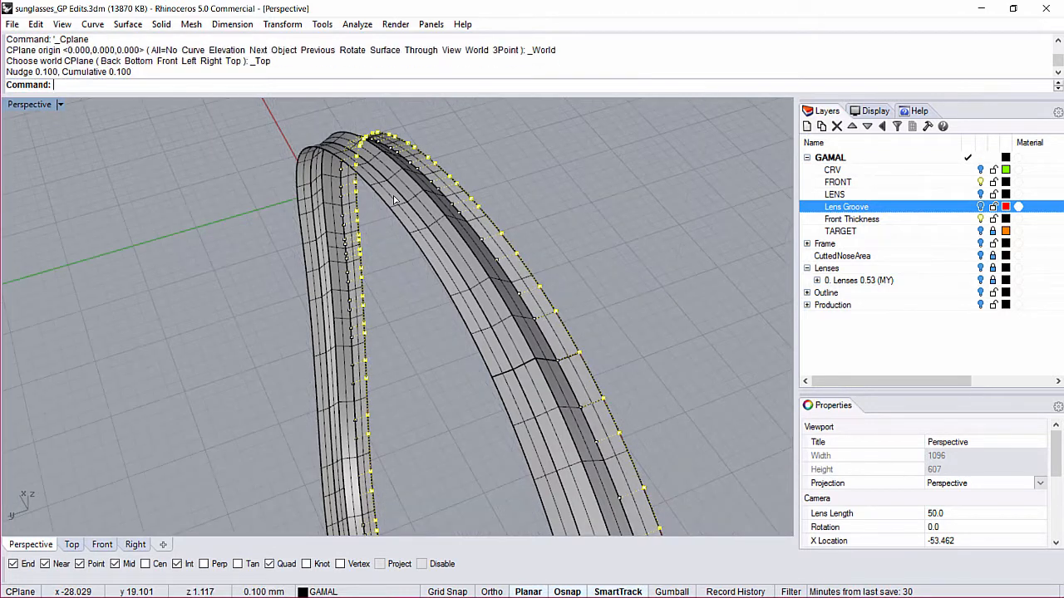
{"action": "key", "text": "alt+Page_Up"}
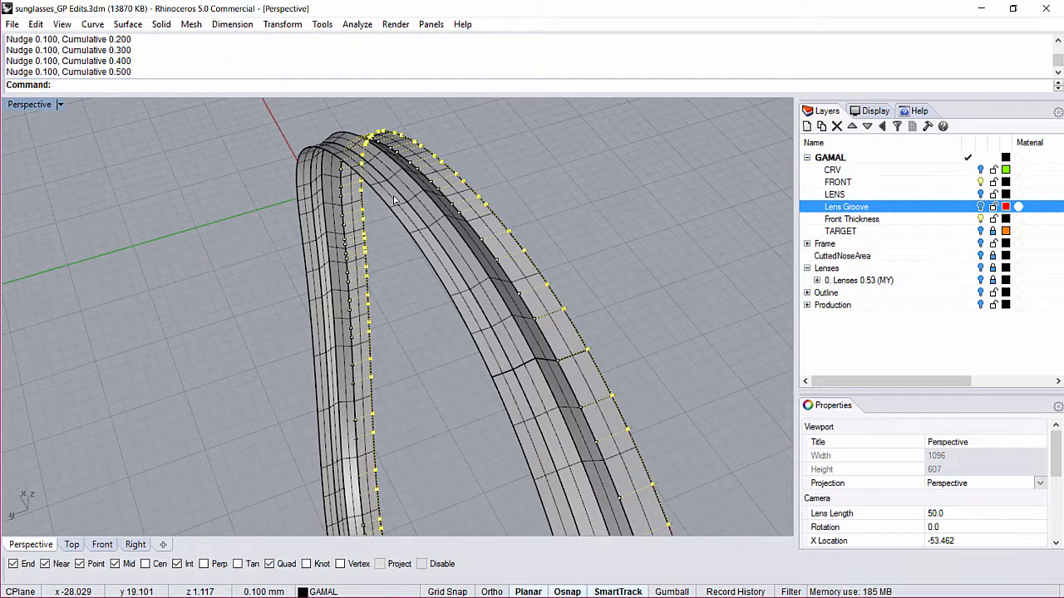
{"action": "key", "text": "alt+Page_Down"}
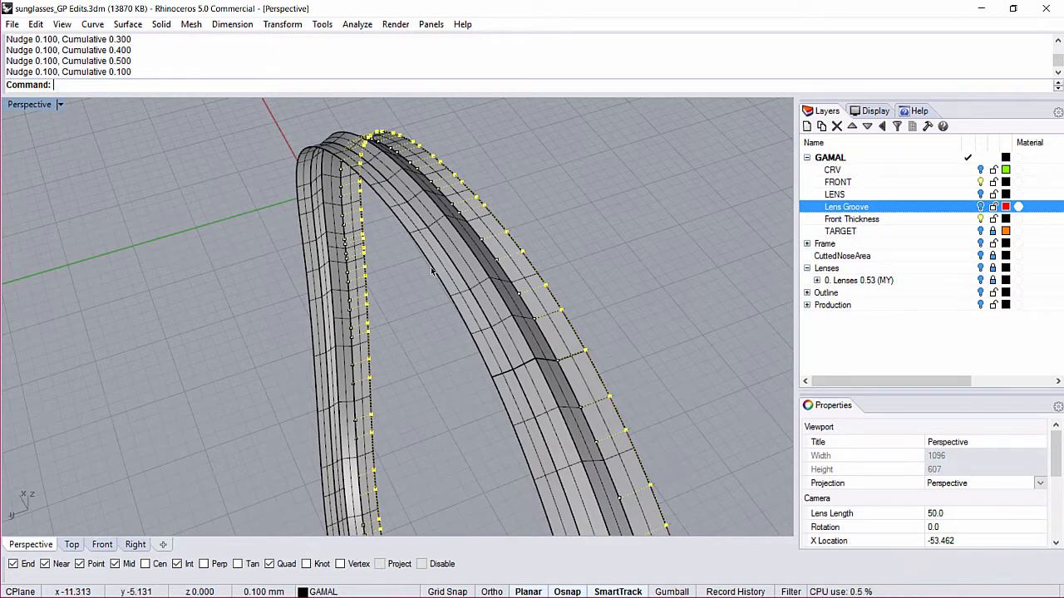
Turn on control points for the opposite extruded strip and select the entire row along its outer edge
{"action": "left_click", "coordinate": [452, 296]}
{"action": "type", "text": "cv"}
{"action": "key", "text": "Return"}
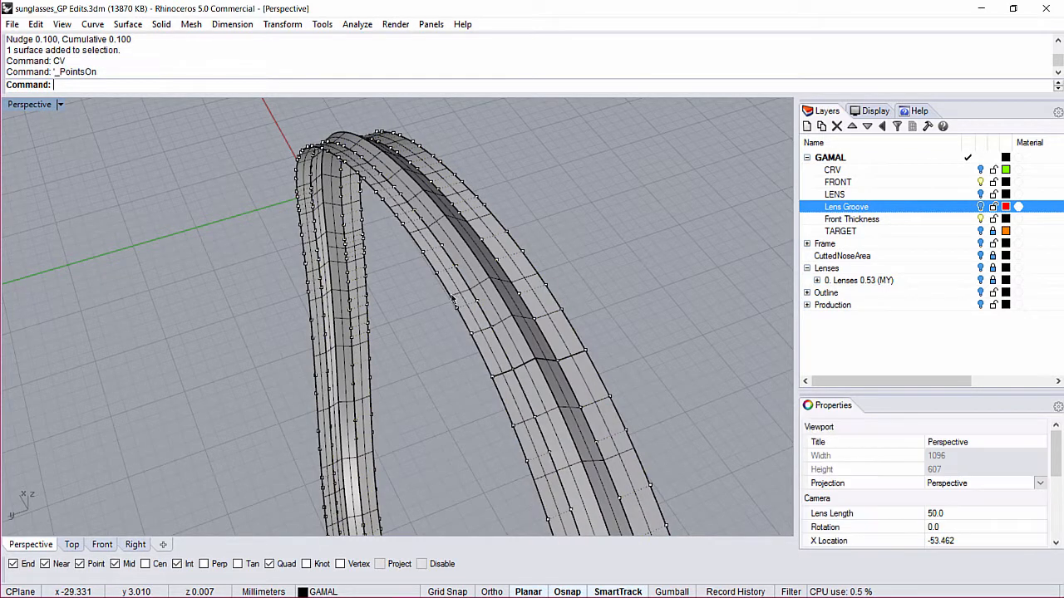
{"action": "left_click", "coordinate": [456, 309]}
{"action": "type", "text": "q"}
{"action": "key", "text": "Return"}
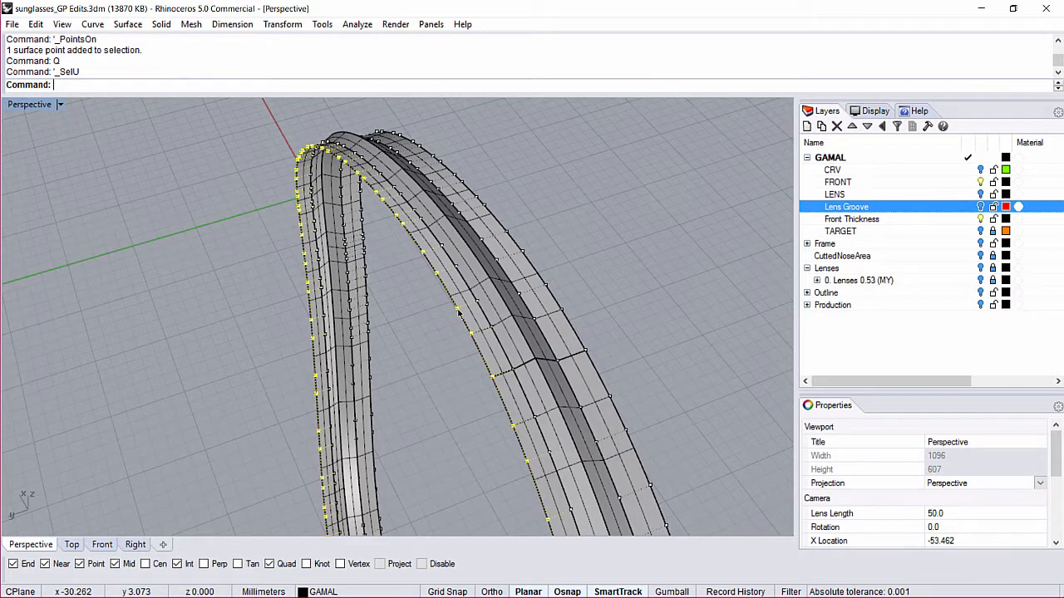
Nudge the opposite strip's outer row of points 0.5 mm away from the groove and turn the control points off
{"action": "key", "text": "alt+Left"}
{"action": "key", "text": "alt+Left"}
{"action": "key", "text": "alt+Left"}
{"action": "key", "text": "alt+Left"}
{"action": "key", "text": "alt+Left"}
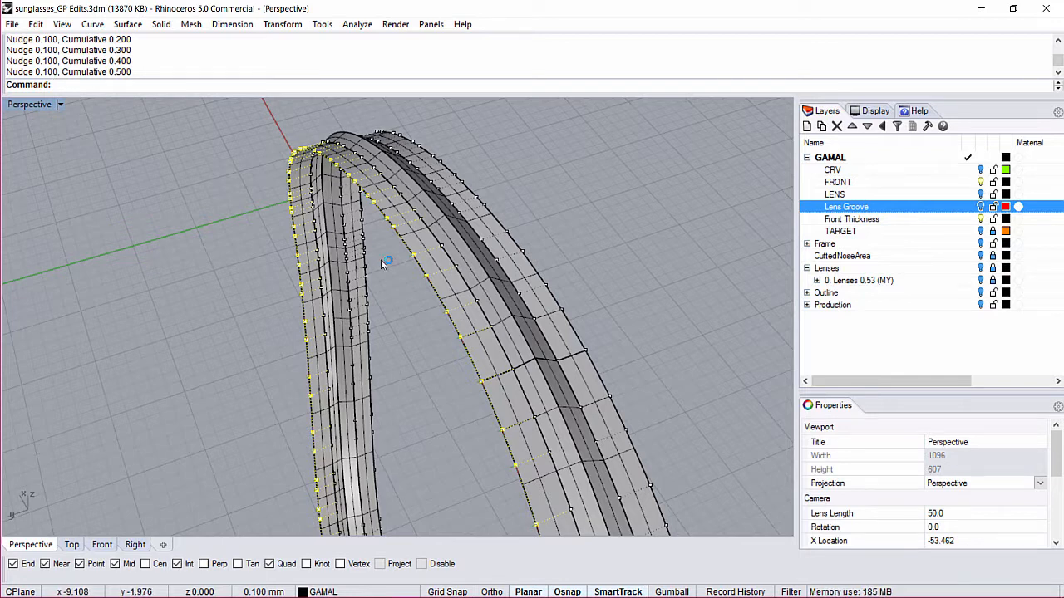
{"action": "scroll", "coordinate": [381, 259], "scroll_direction": "down", "scroll_amount": 6}
{"action": "right_click_drag", "start_coordinate": [319, 354], "coordinate": [528, 205]}
{"action": "scroll", "coordinate": [528, 205], "scroll_direction": "up", "scroll_amount": 5}
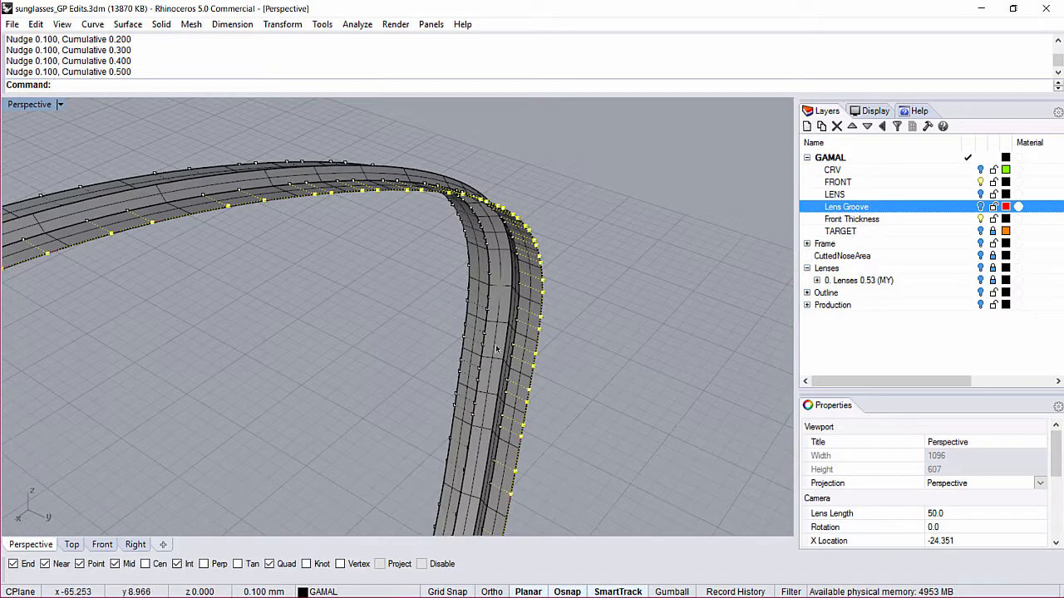
{"action": "right_click_drag", "start_coordinate": [560, 223], "coordinate": [183, 358]}
{"action": "right_click_drag", "start_coordinate": [349, 265], "coordinate": [460, 261]}
{"action": "scroll", "coordinate": [409, 270], "scroll_direction": "up", "scroll_amount": 6}
{"action": "key", "text": "Escape"}
{"action": "key", "text": "Escape"}
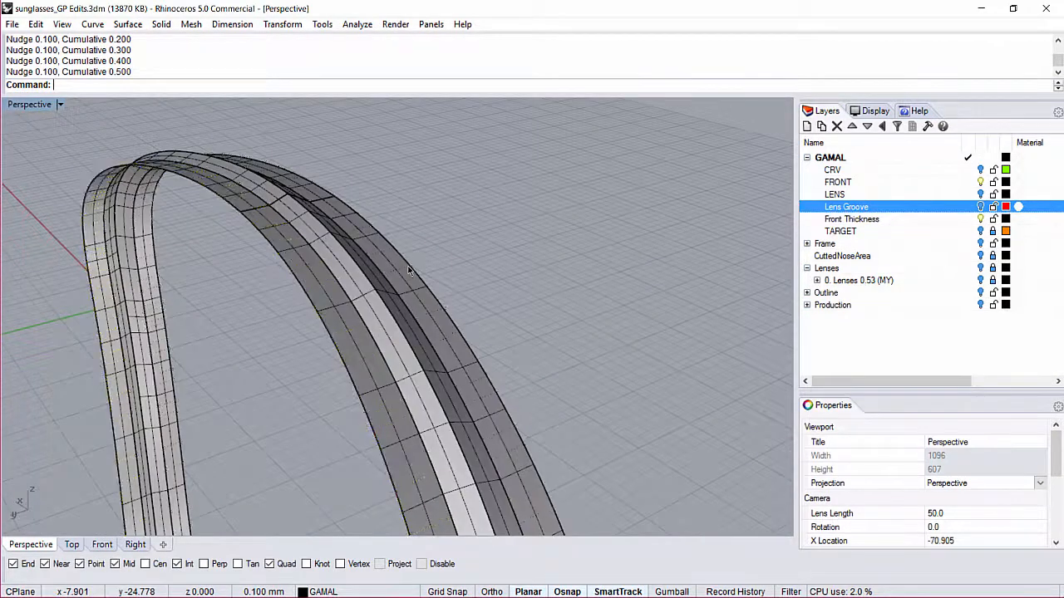
Join the two extruded strips and the groove polysurface into one polysurface
{"action": "scroll", "coordinate": [408, 270], "scroll_direction": "down", "scroll_amount": 6}
{"action": "left_click_drag", "start_coordinate": [409, 270], "coordinate": [305, 310]}
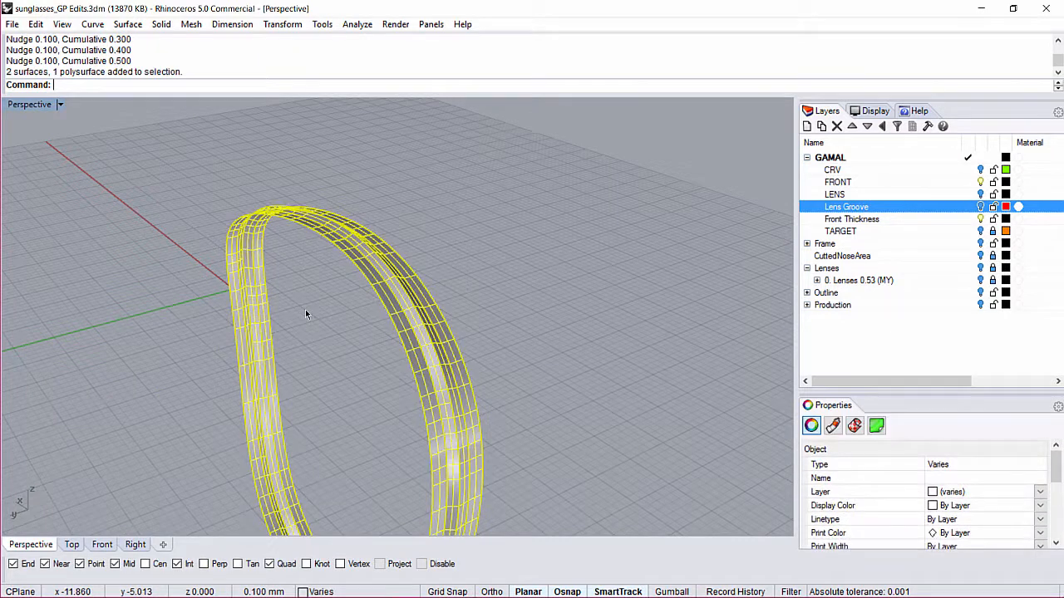
{"action": "key", "text": "ctrl+j"}
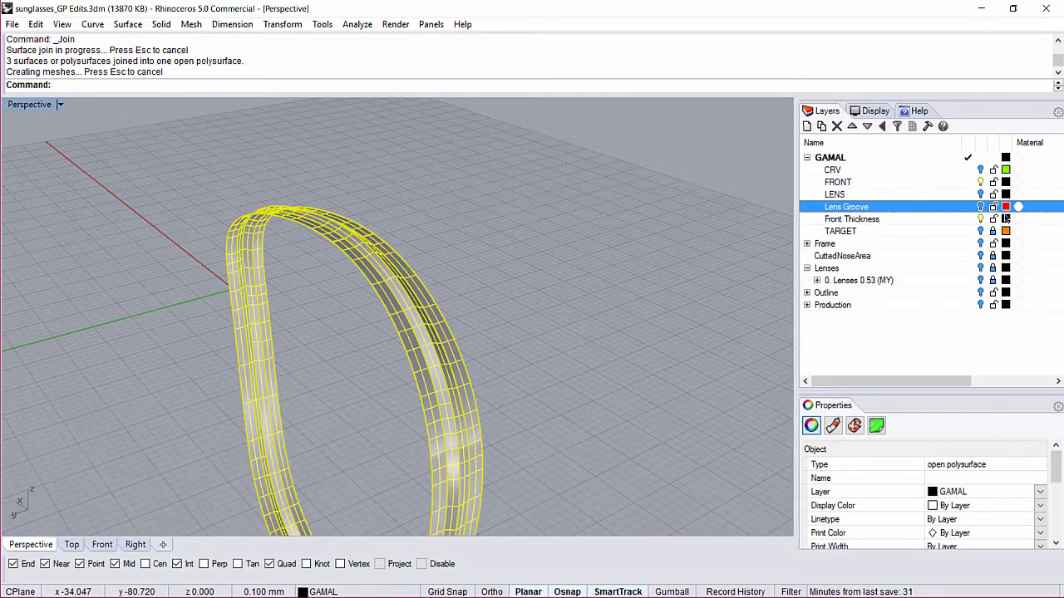
Change the Front Thickness layer's color from the color wheel to pink
{"action": "left_click", "coordinate": [1006, 219]}
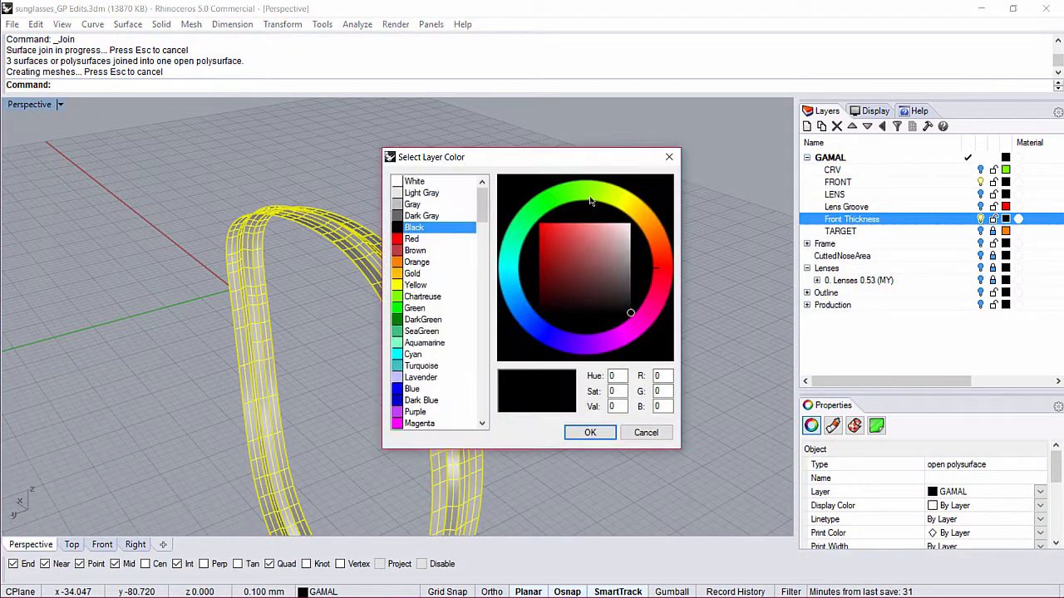
{"action": "left_click_drag", "start_coordinate": [627, 326], "coordinate": [631, 324]}
{"action": "left_click", "coordinate": [590, 433]}
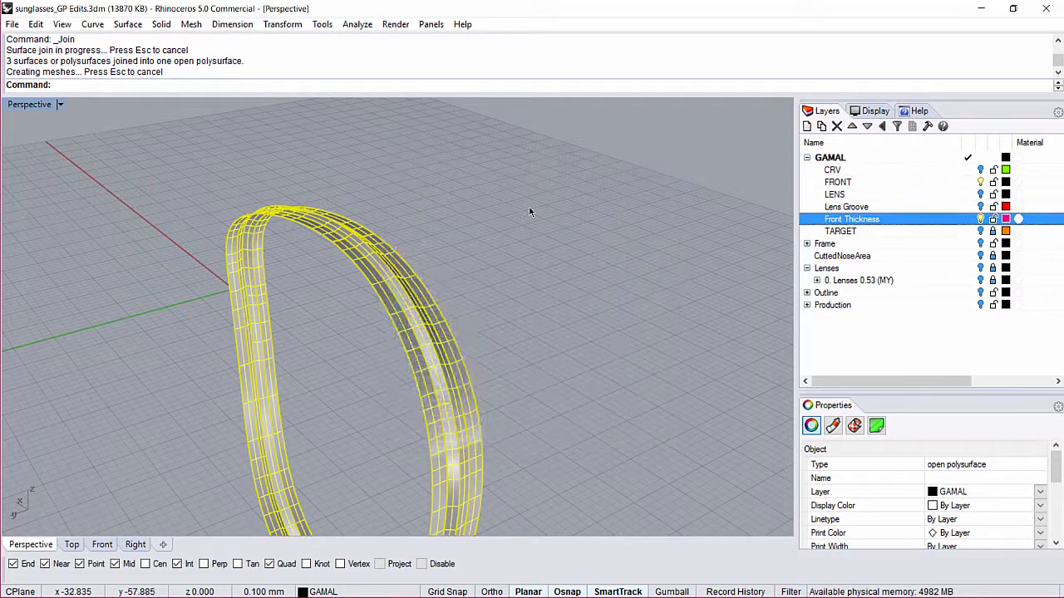
Move the joined groove polysurface to the Front Thickness layer
{"action": "left_click", "coordinate": [757, 265]}
{"action": "left_click_drag", "start_coordinate": [340, 355], "coordinate": [339, 355]}
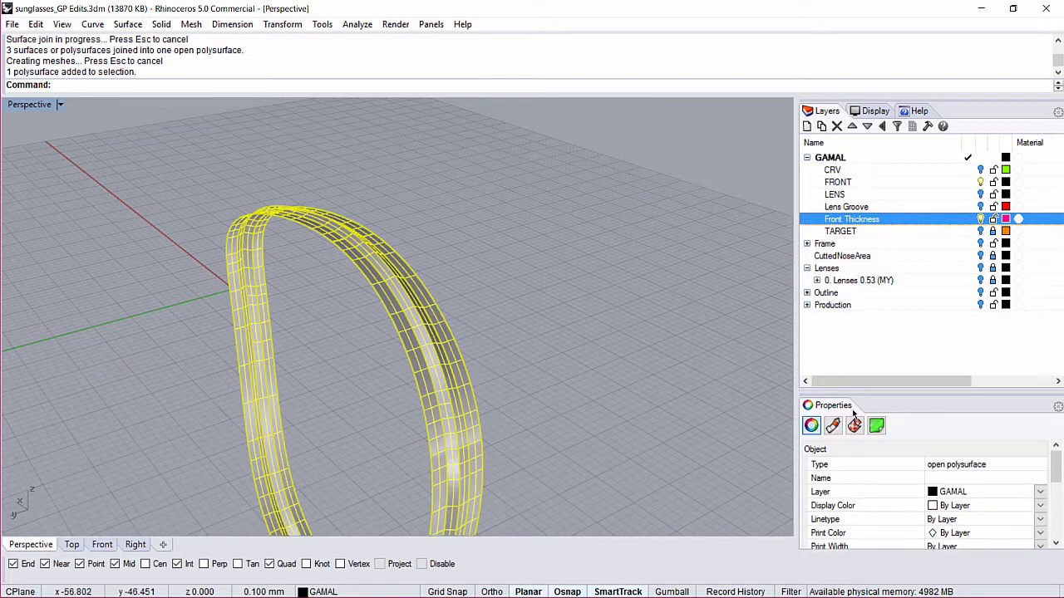
{"action": "right_click", "coordinate": [853, 220]}
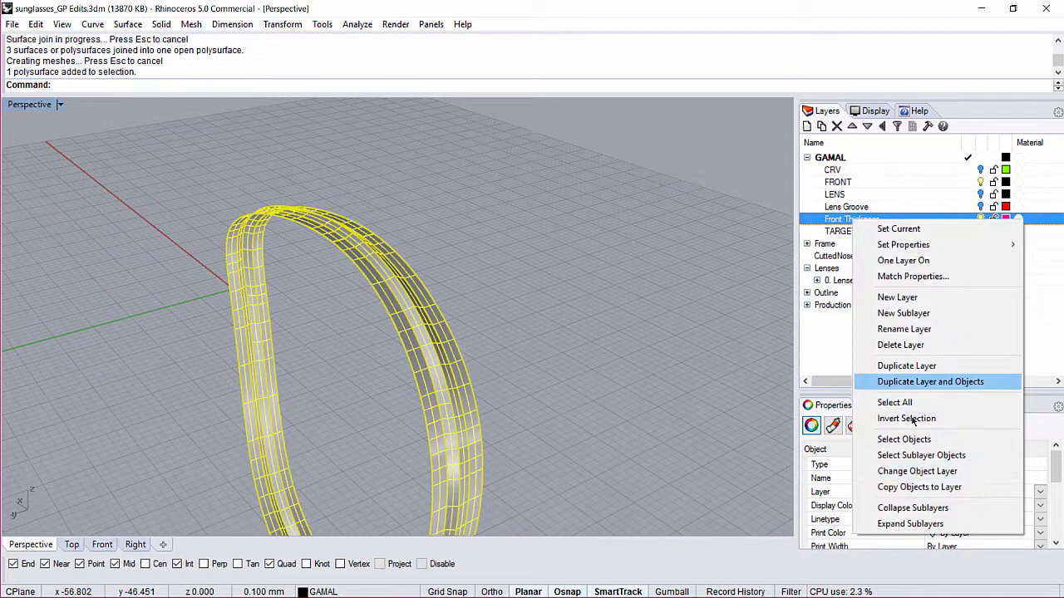
{"action": "left_click", "coordinate": [948, 470]}
Show the hidden frame and examine how the Front Thickness polysurface meets it around the lens opening
{"action": "type", "text": "S"}
{"action": "key", "text": "Return"}
{"action": "right_click_drag", "start_coordinate": [429, 289], "coordinate": [313, 299]}
{"action": "scroll", "coordinate": [316, 300], "scroll_direction": "up", "scroll_amount": 8}
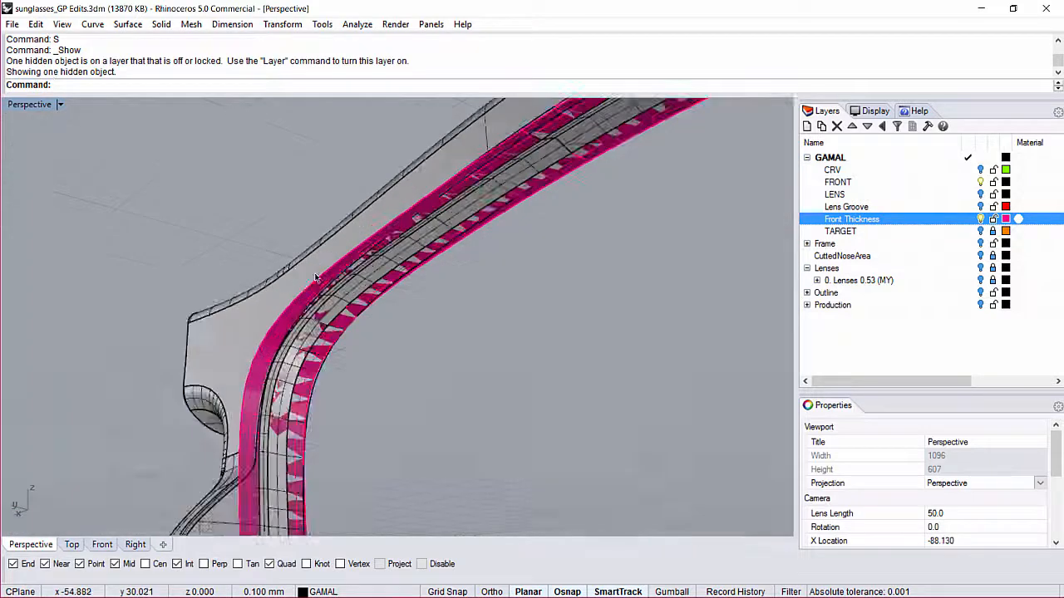
{"action": "right_click_drag", "start_coordinate": [167, 311], "coordinate": [365, 330]}
{"action": "scroll", "coordinate": [294, 319], "scroll_direction": "down", "scroll_amount": 6}
{"action": "right_click_drag", "start_coordinate": [294, 318], "coordinate": [274, 346]}
{"action": "scroll", "coordinate": [267, 362], "scroll_direction": "up", "scroll_amount": 5}
{"action": "scroll", "coordinate": [267, 361], "scroll_direction": "down", "scroll_amount": 10}
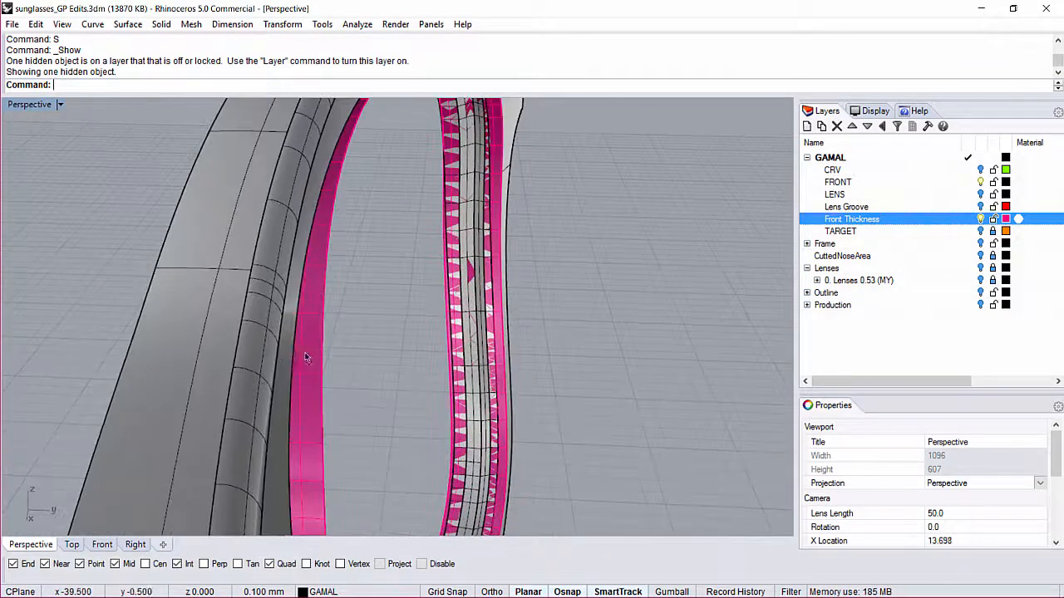
{"action": "right_click_drag", "start_coordinate": [347, 360], "coordinate": [422, 216]}
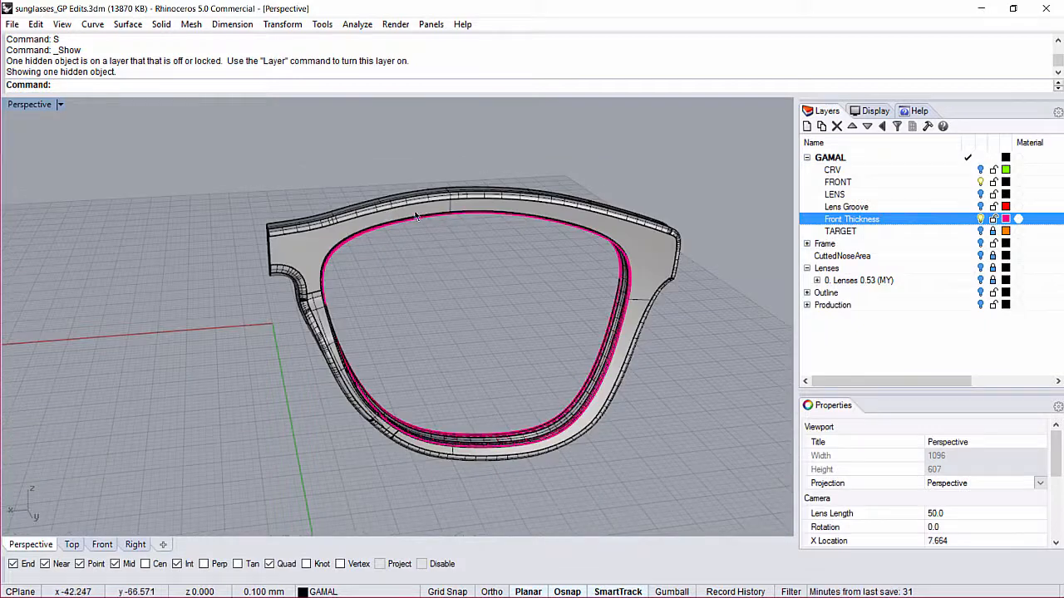
Extract the frame's broad flat face around the lens opening with Copy set to Yes
{"action": "type", "text": "S"}
{"action": "key", "text": "Return"}
{"action": "type", "text": "c"}
{"action": "key", "text": "Return"}
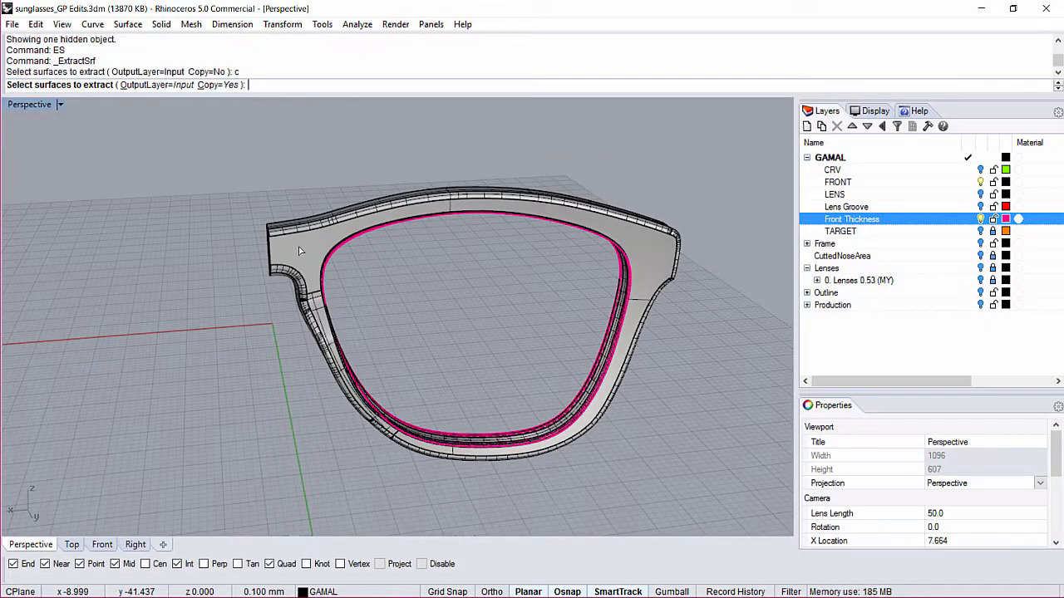
{"action": "left_click", "coordinate": [300, 250]}
{"action": "key", "text": "Return"}
Examine the extracted face along the nose area, lower rim and lens opening from several angles, and deselect it
{"action": "right_click_drag", "start_coordinate": [390, 278], "coordinate": [453, 204]}
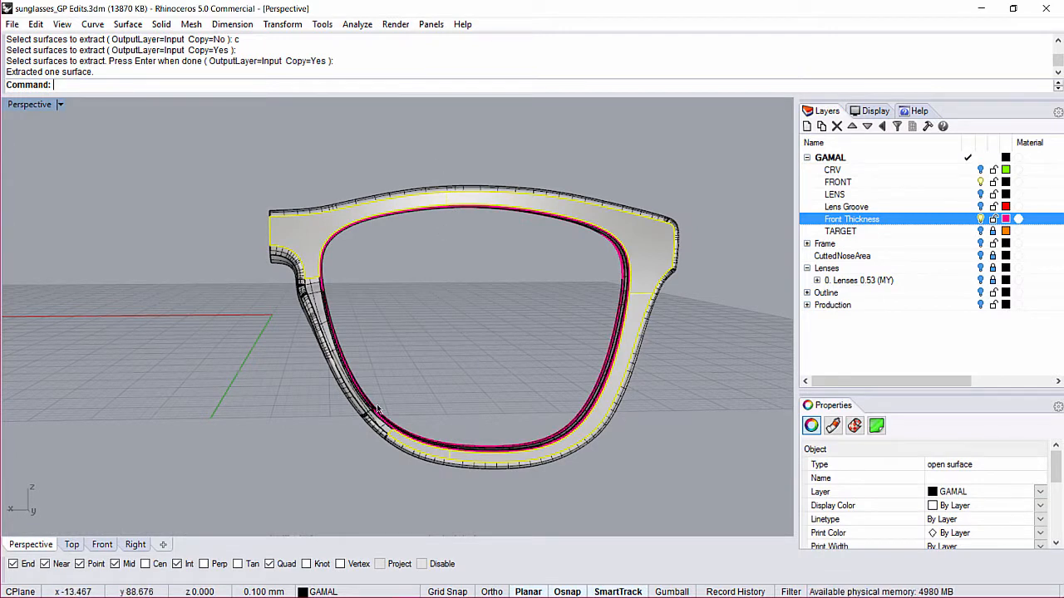
{"action": "scroll", "coordinate": [371, 417], "scroll_direction": "up", "scroll_amount": 5}
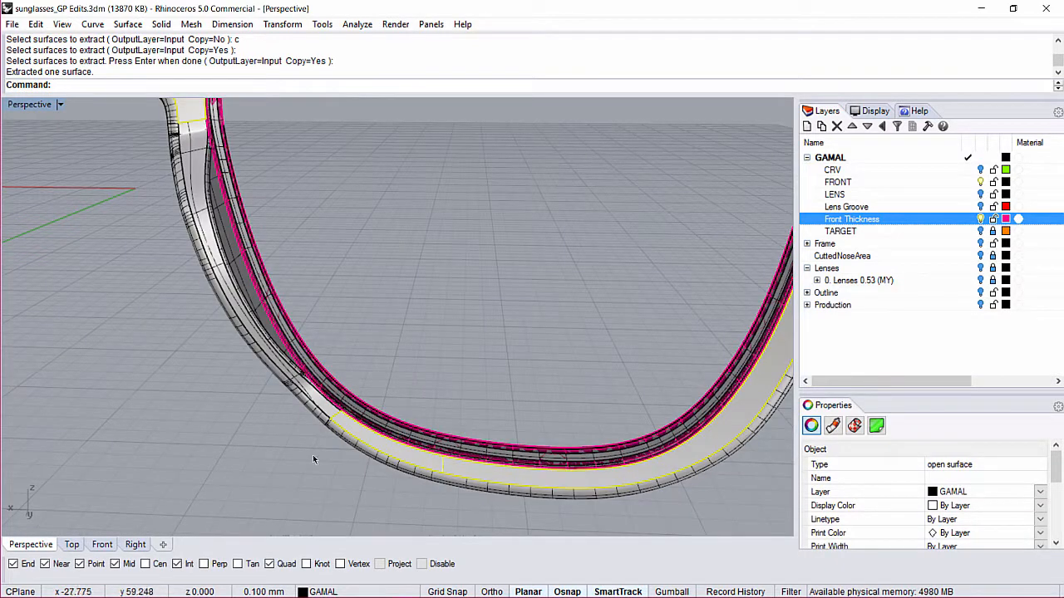
{"action": "scroll", "coordinate": [406, 442], "scroll_direction": "down", "scroll_amount": 6}
{"action": "right_click_drag", "start_coordinate": [335, 264], "coordinate": [454, 364], "text": "shift"}
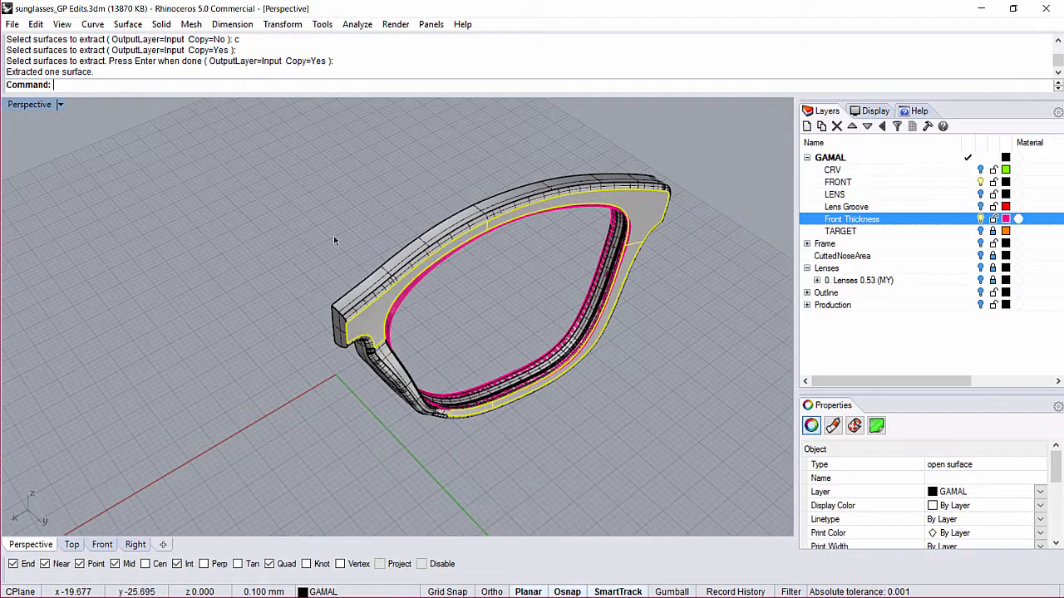
{"action": "right_click_drag", "start_coordinate": [346, 403], "coordinate": [298, 319]}
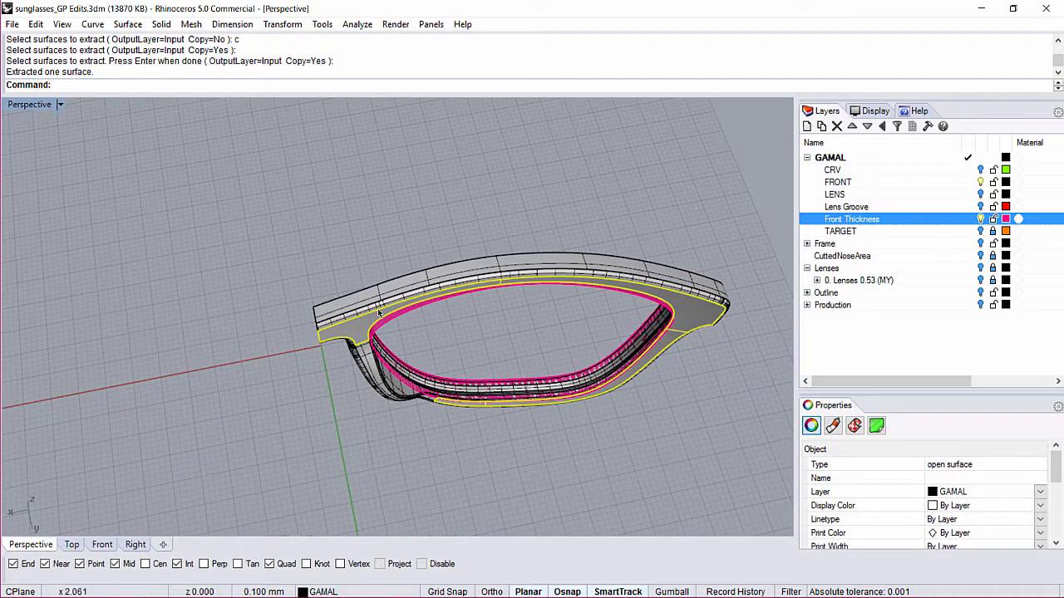
{"action": "right_click_drag", "start_coordinate": [443, 329], "coordinate": [241, 285]}
{"action": "scroll", "coordinate": [390, 326], "scroll_direction": "up", "scroll_amount": 7}
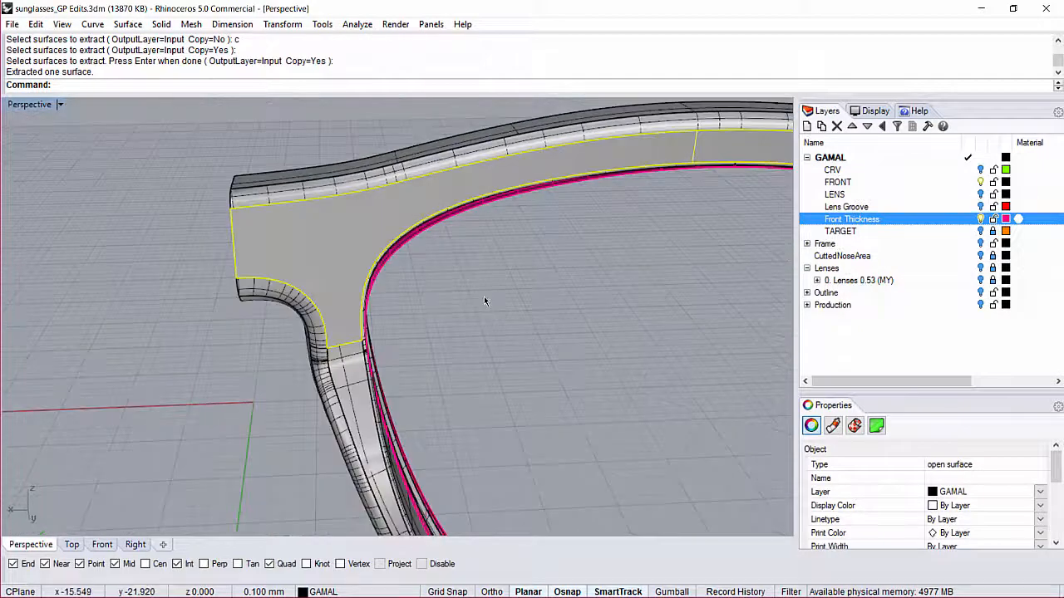
{"action": "left_click", "coordinate": [440, 285]}
{"action": "scroll", "coordinate": [320, 277], "scroll_direction": "down", "scroll_amount": 9}
{"action": "right_click_drag", "start_coordinate": [320, 283], "coordinate": [118, 250]}
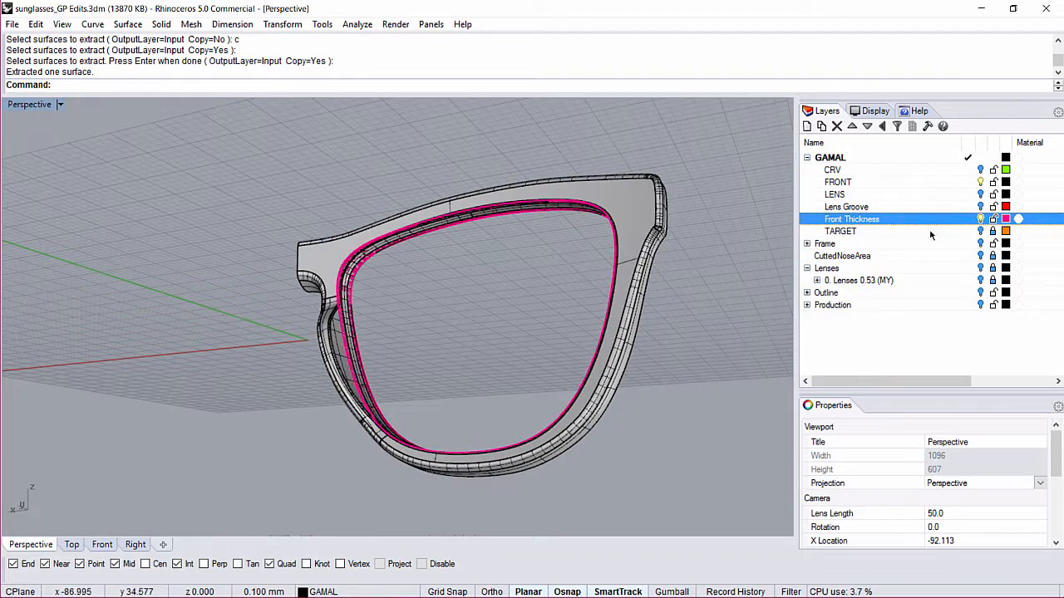
Turn off the Front Thickness layer, leaving the frame on display
{"action": "key", "text": "Escape"}
{"action": "key", "text": "alt+Tab"}
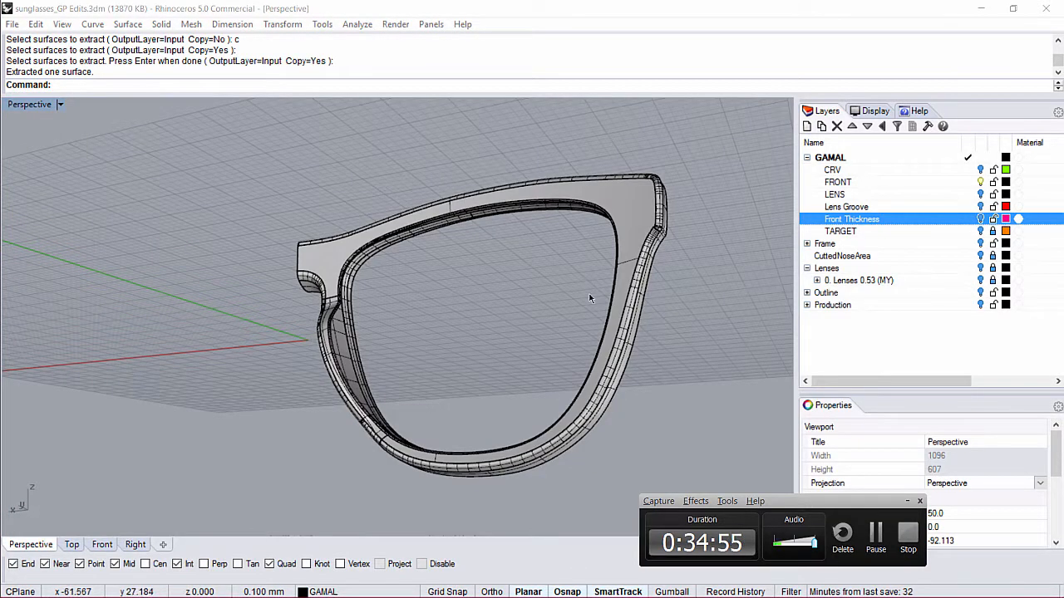
{"action": "left_click", "coordinate": [447, 276]}
{"action": "right_click_drag", "start_coordinate": [296, 136], "coordinate": [332, 208]}
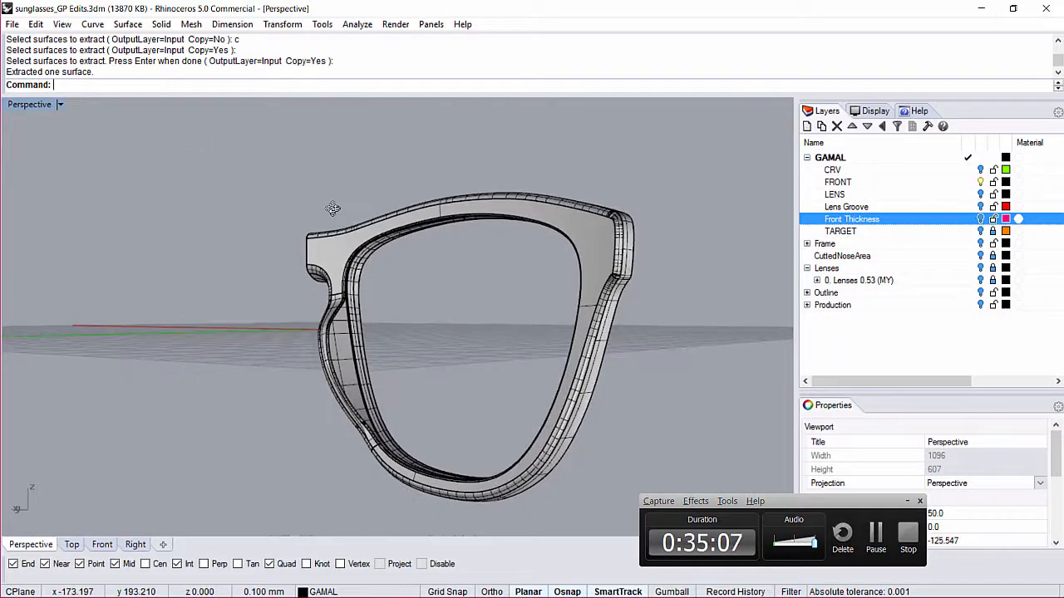